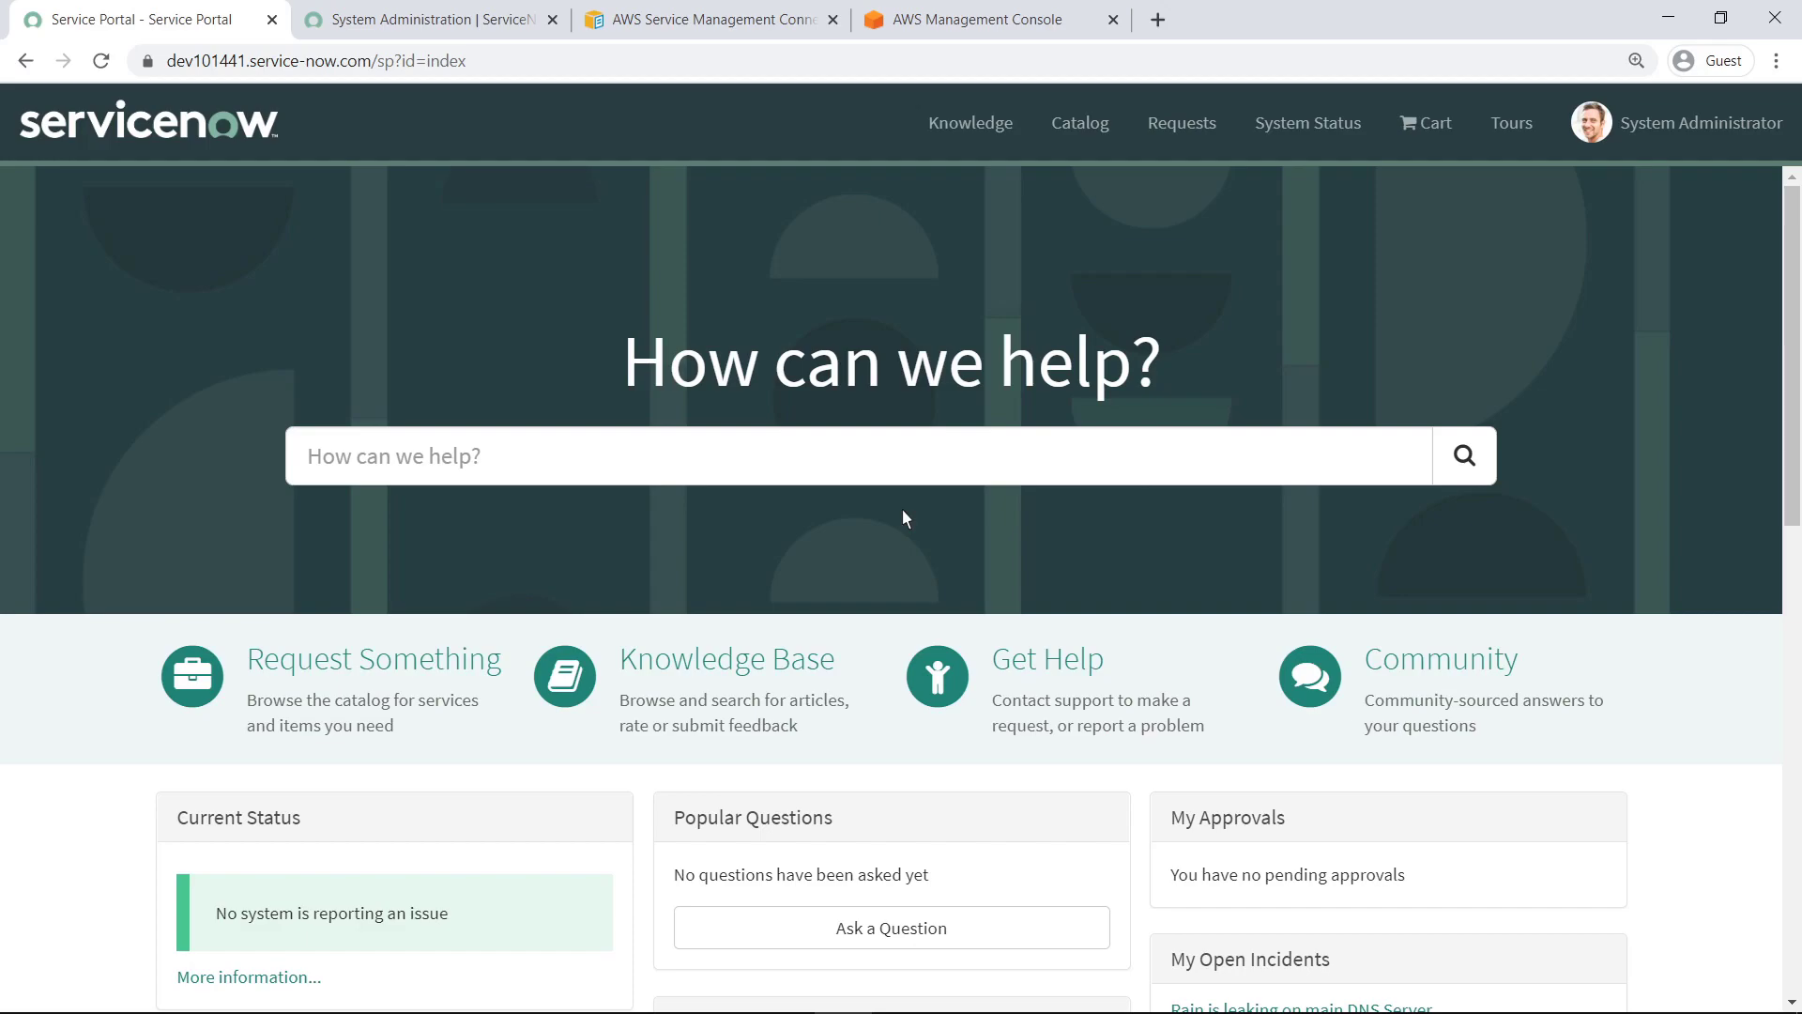
Browse the catalog by category into Departmental Services and its Service Category Request item
click(1070, 132)
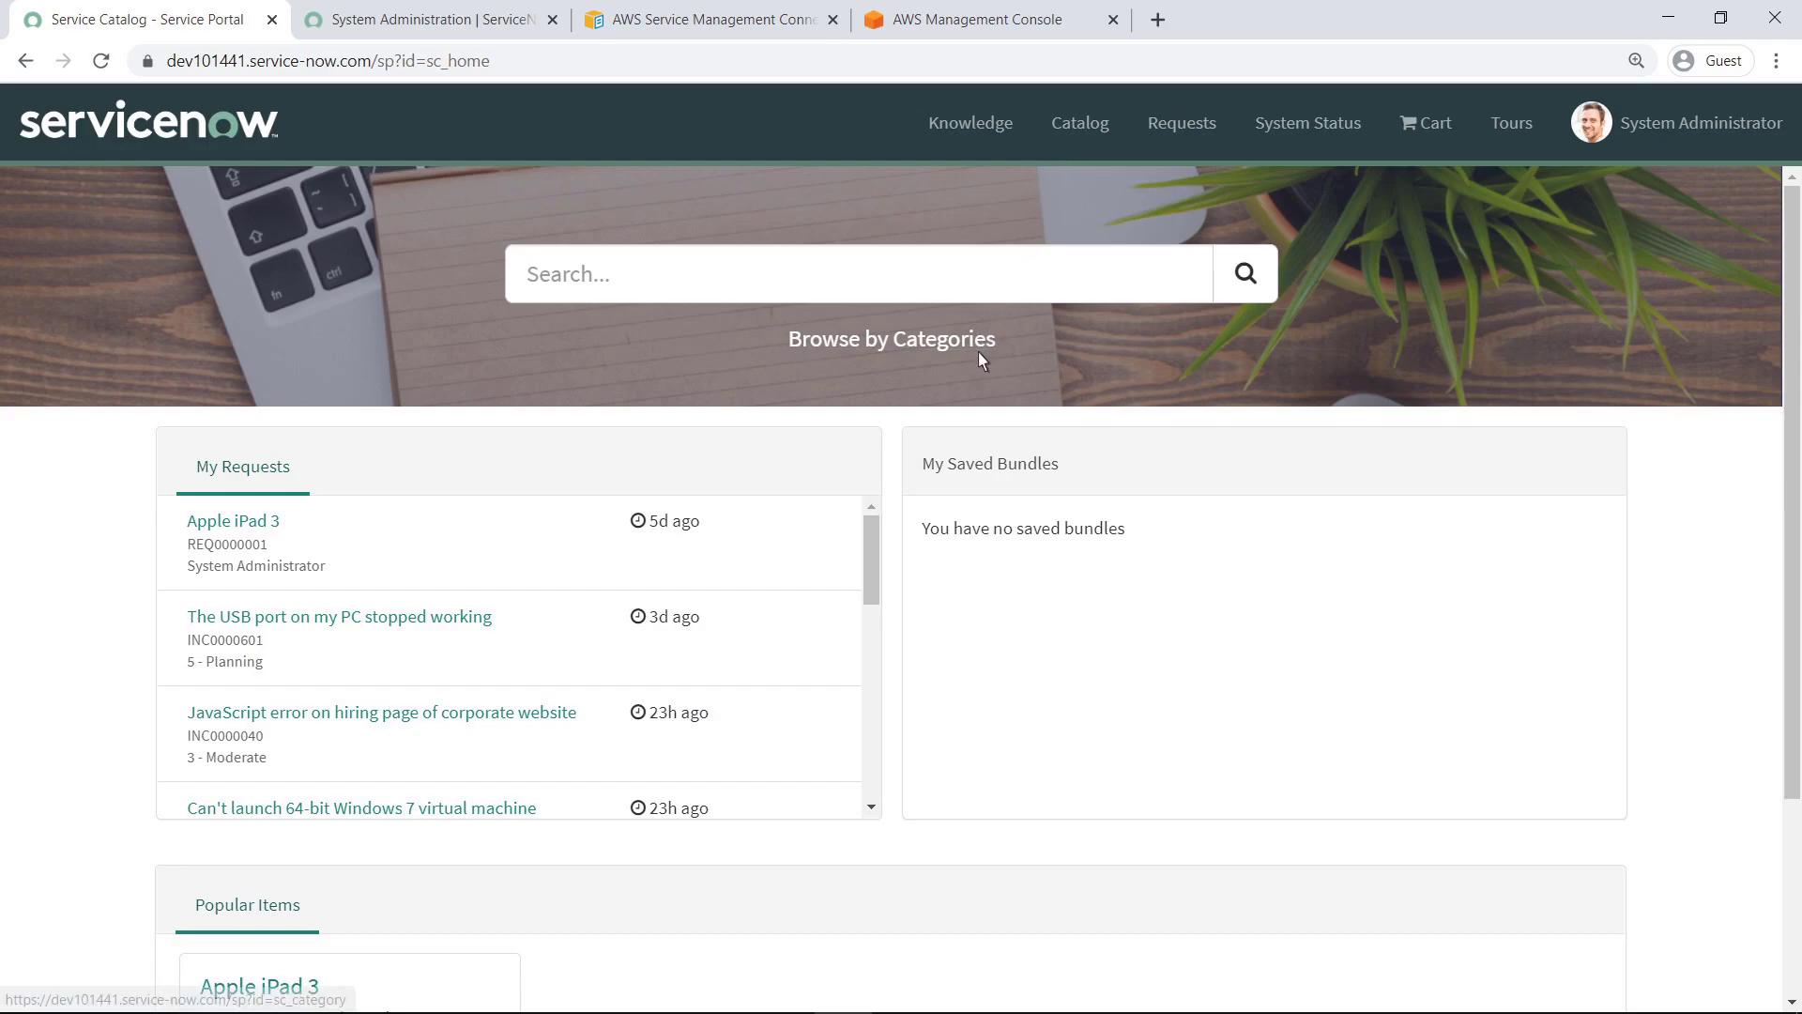
click(979, 354)
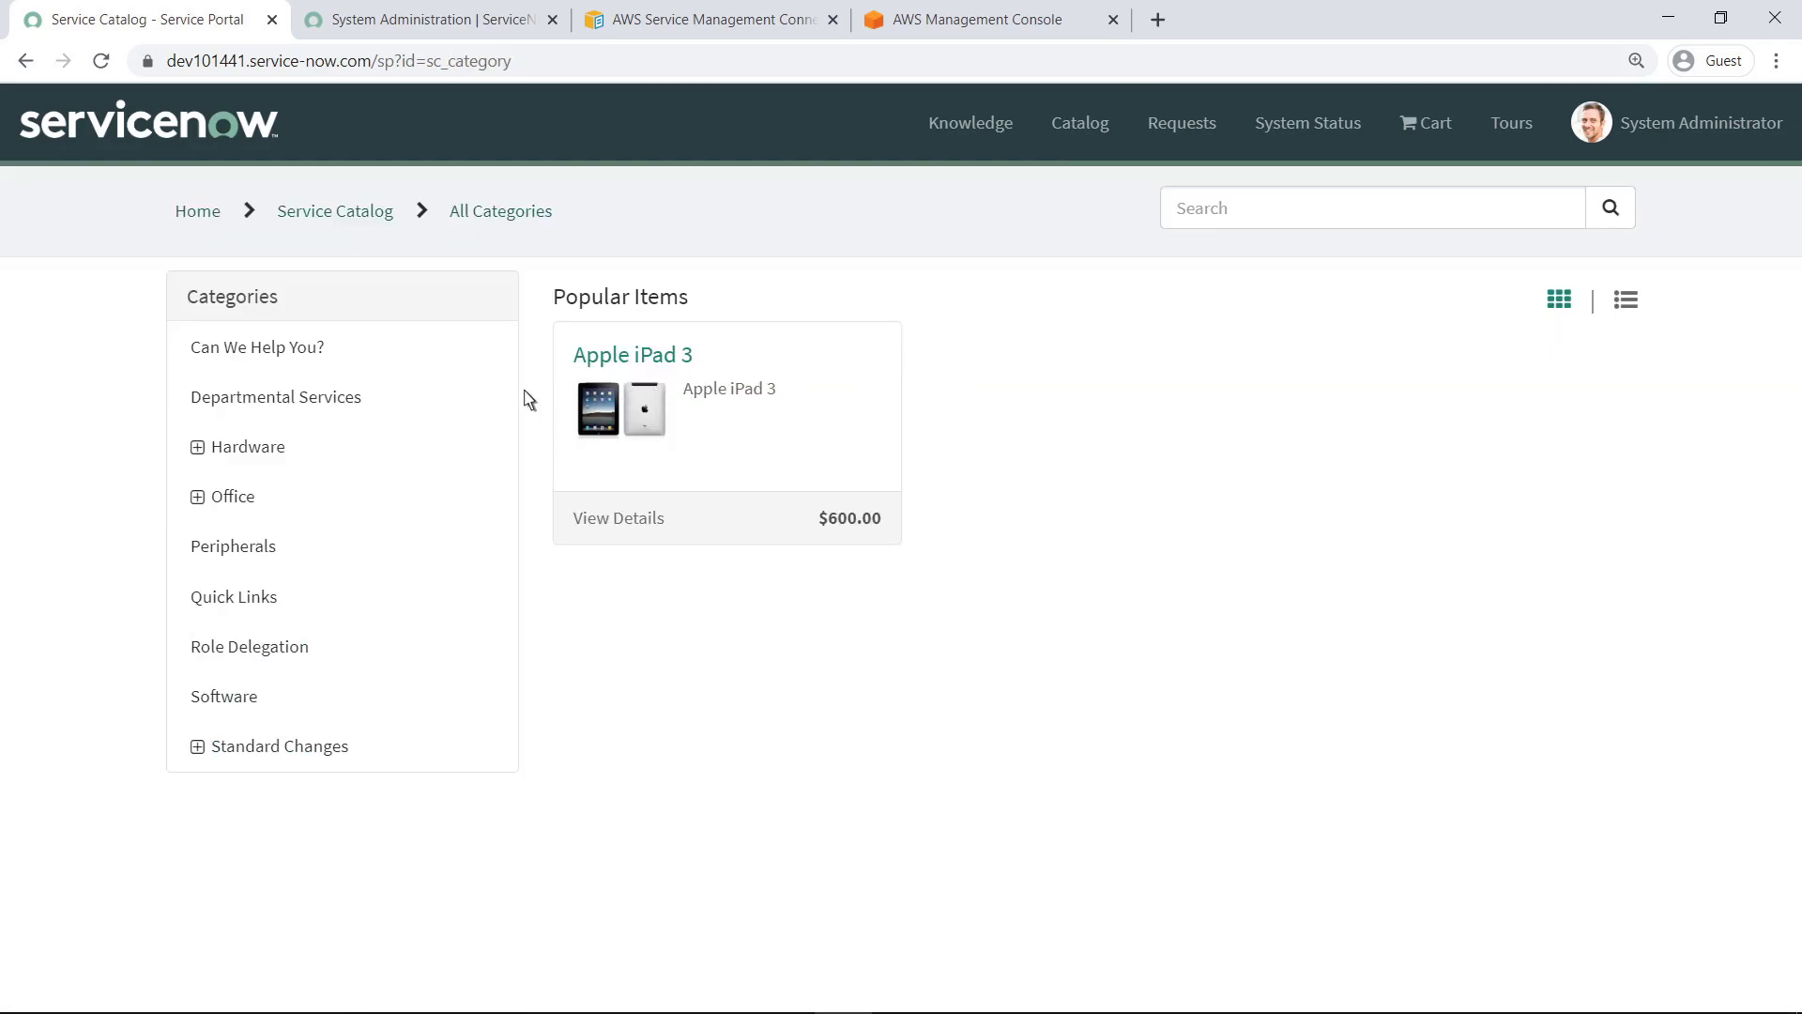
click(350, 410)
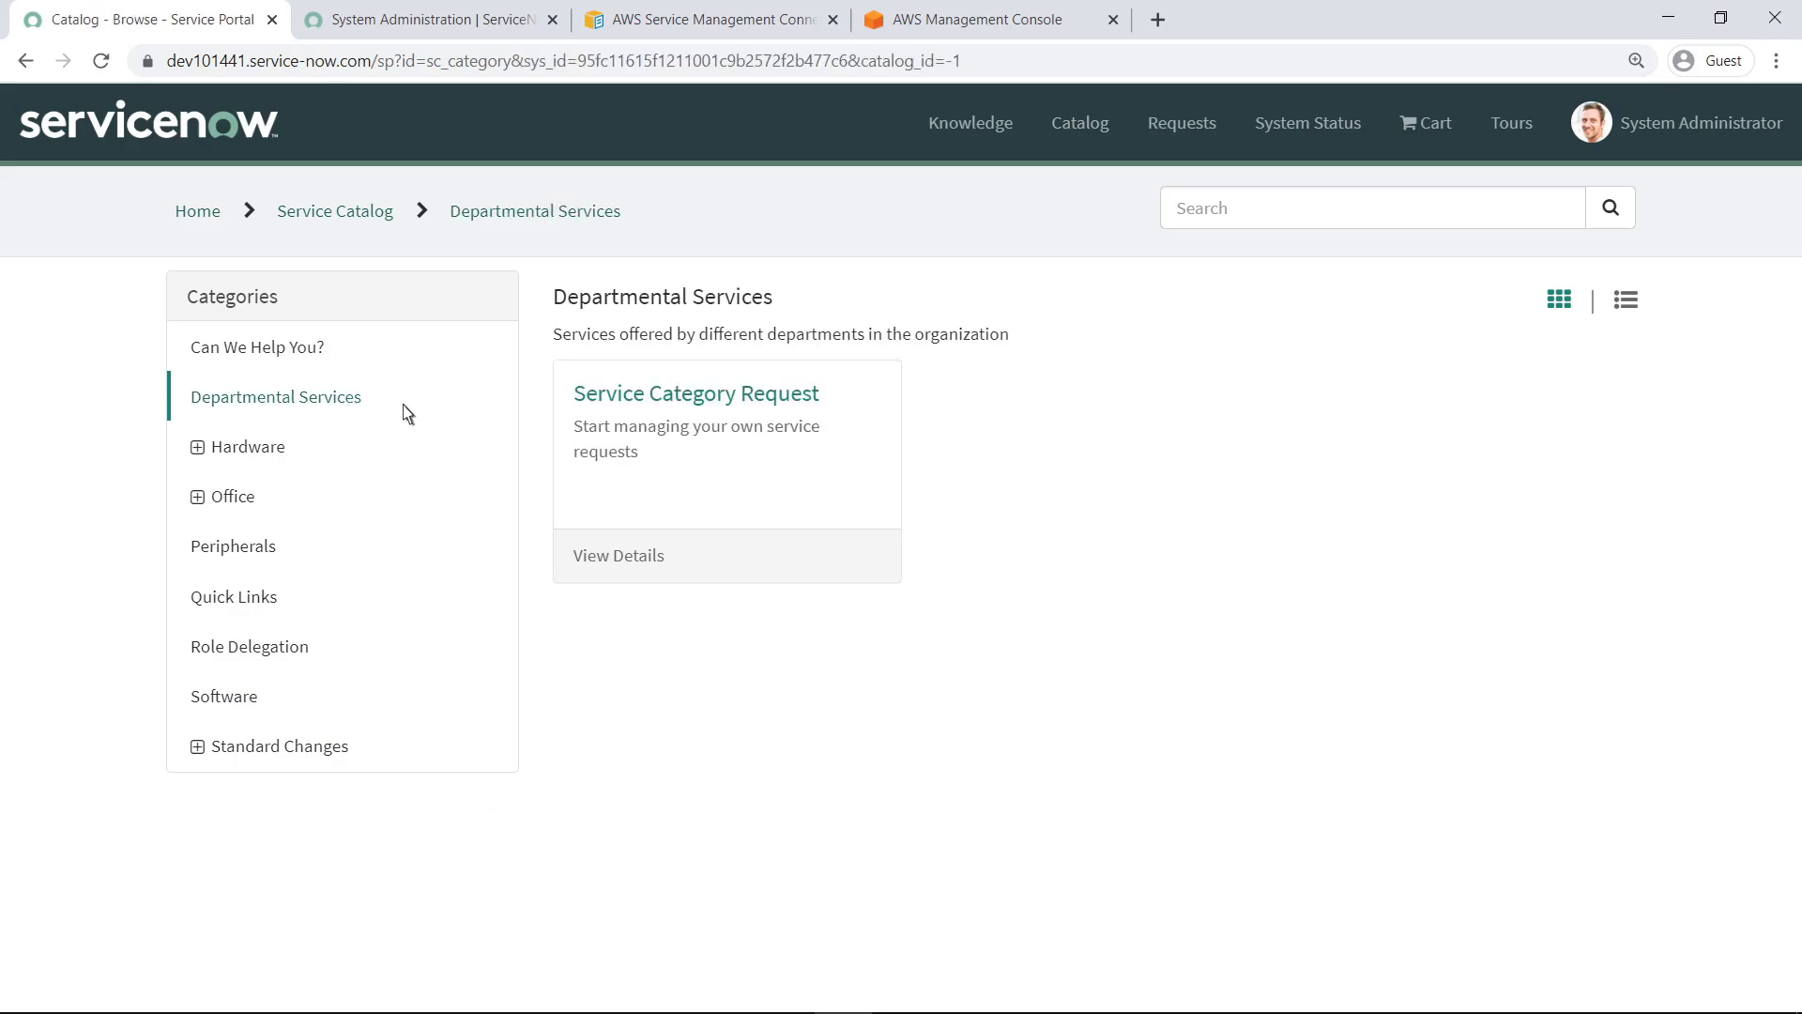
click(586, 409)
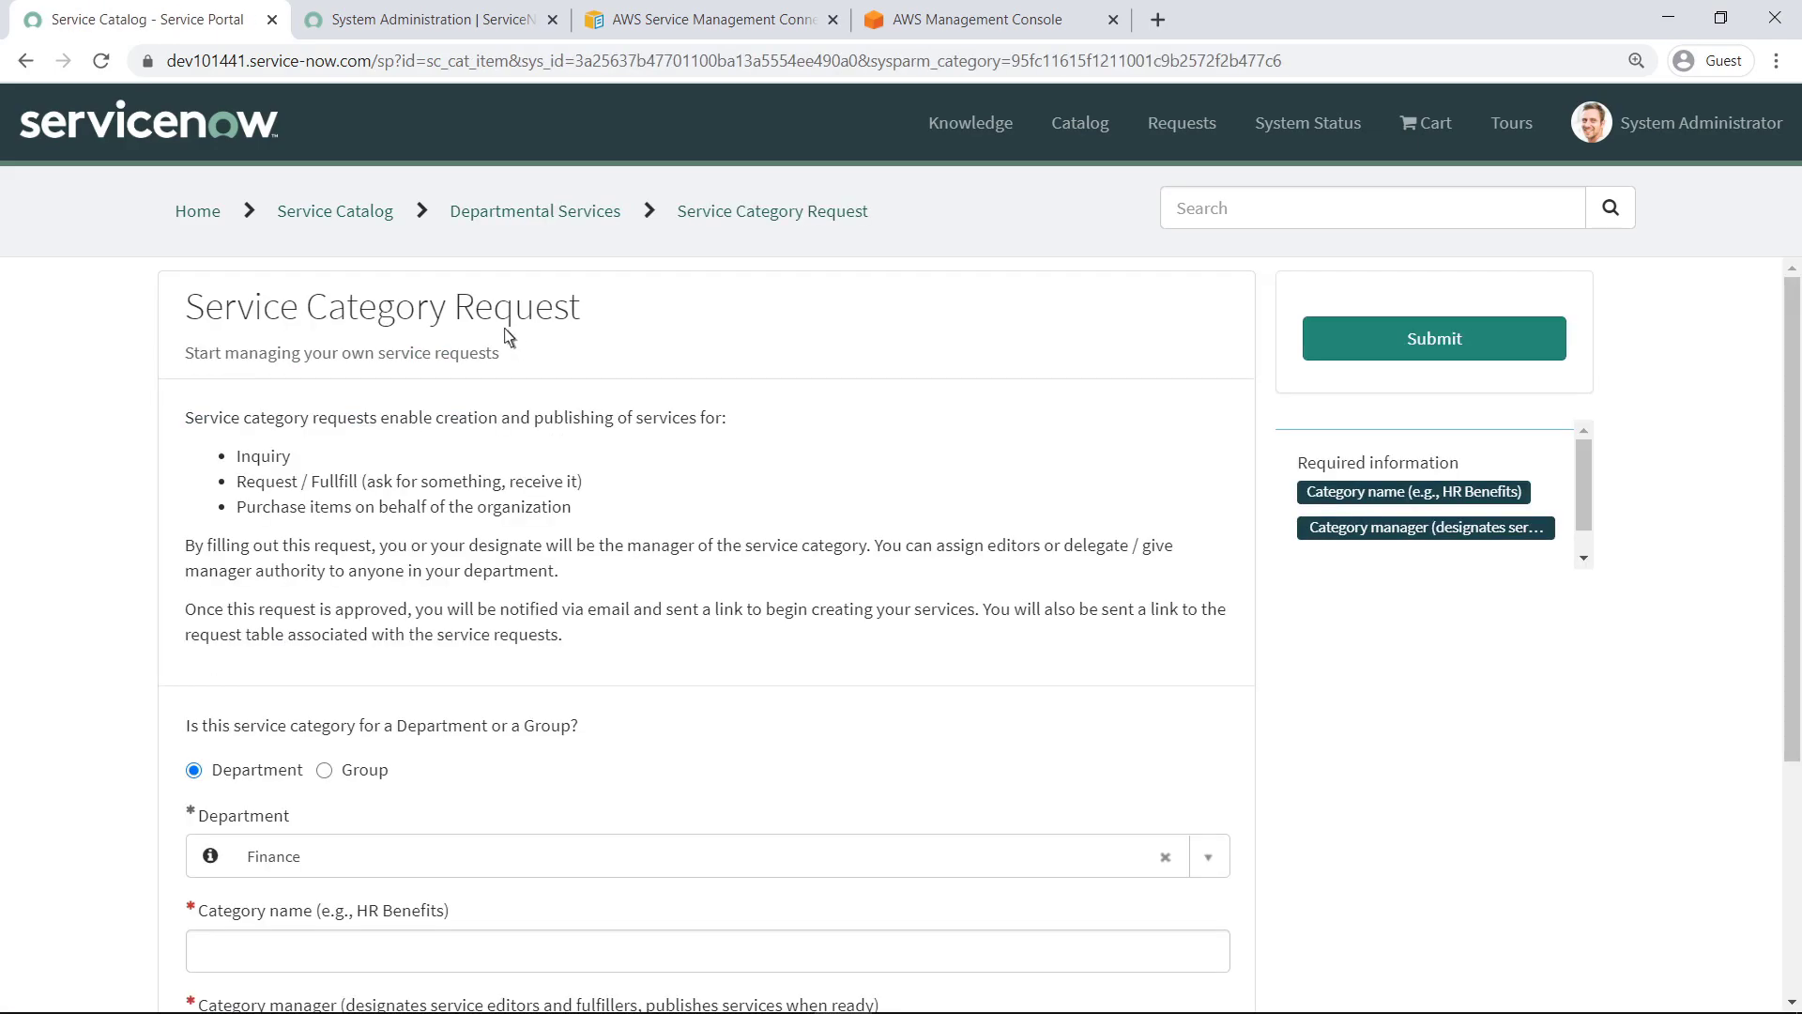
Back at all categories, view Hardware's Mobiles, then the Software category's products
click(380, 218)
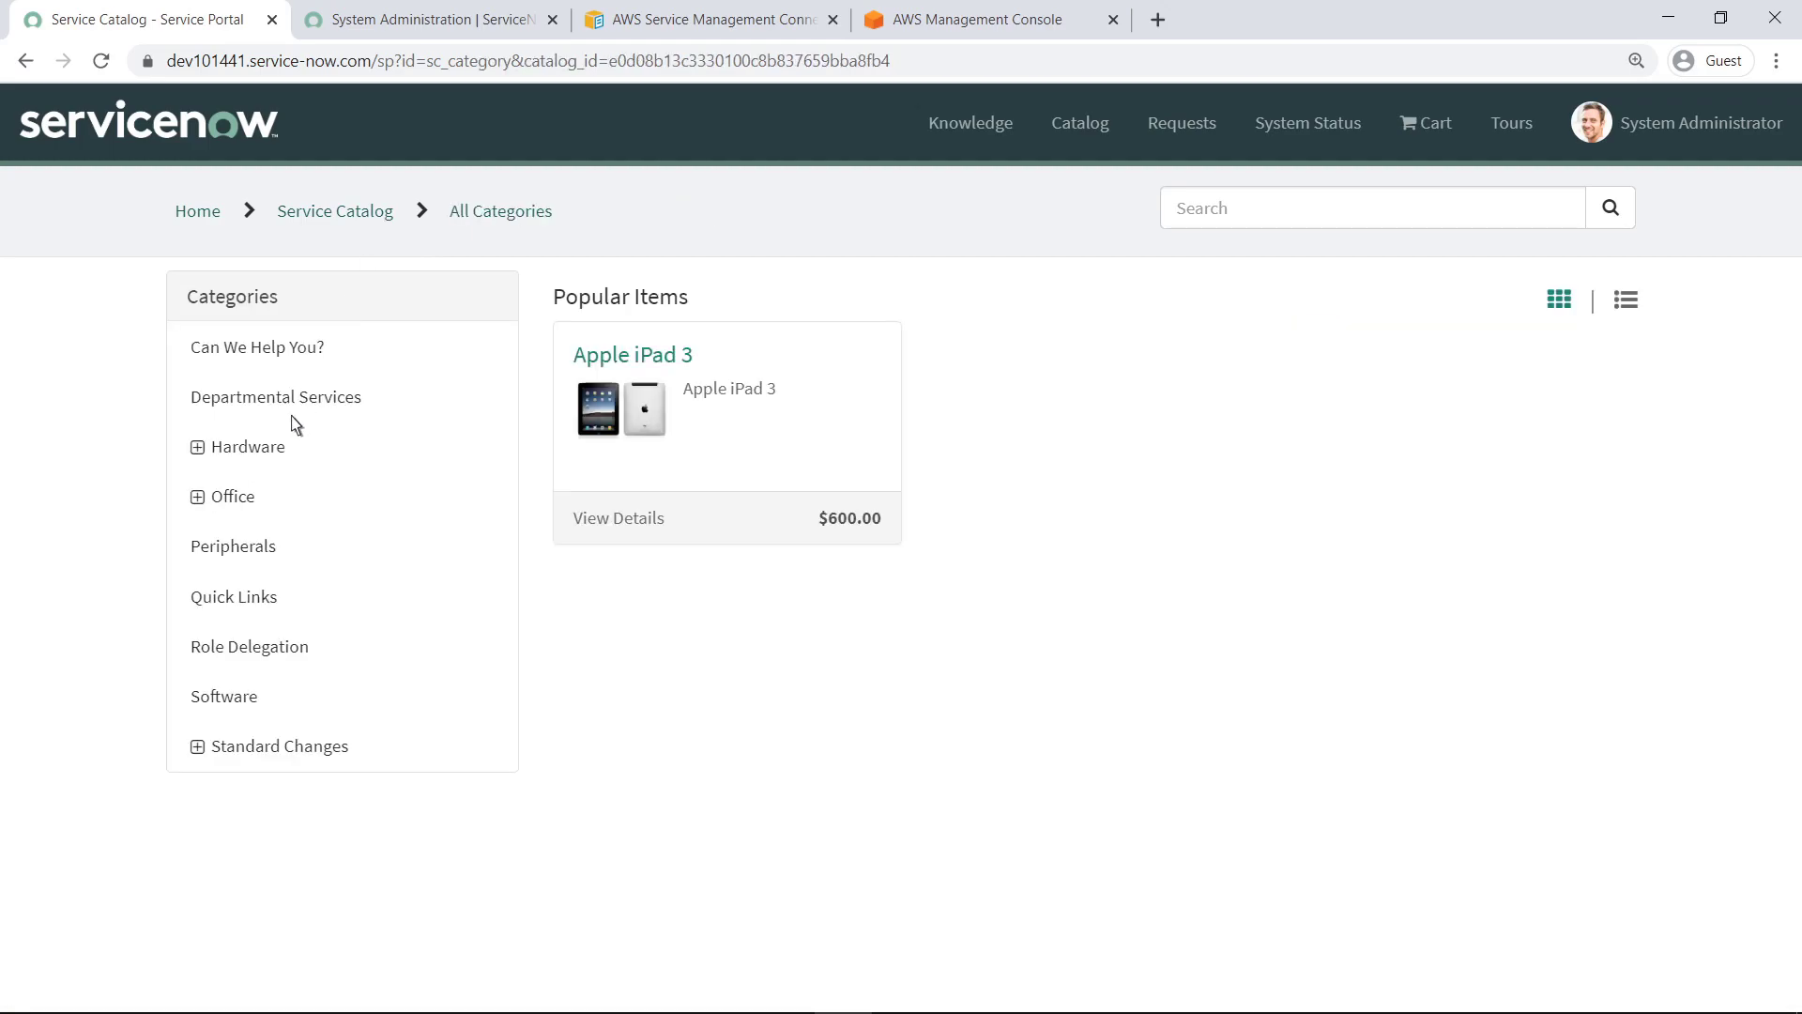
click(279, 457)
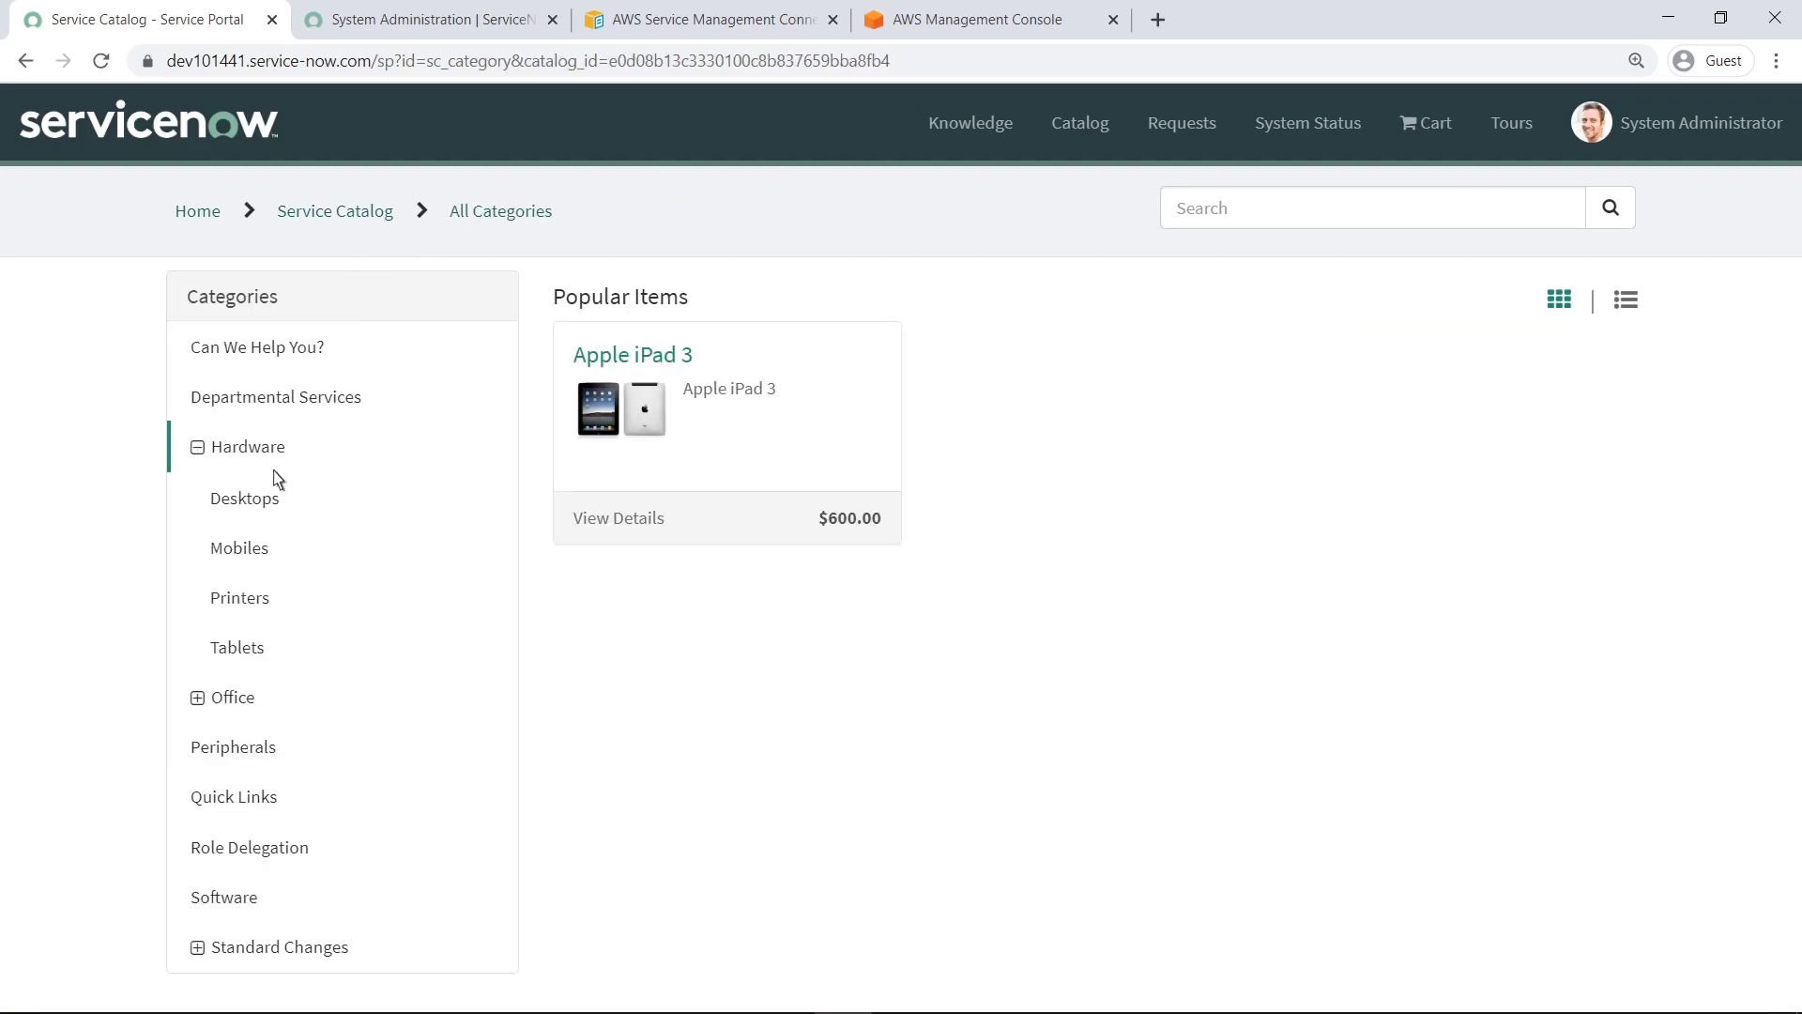
click(263, 555)
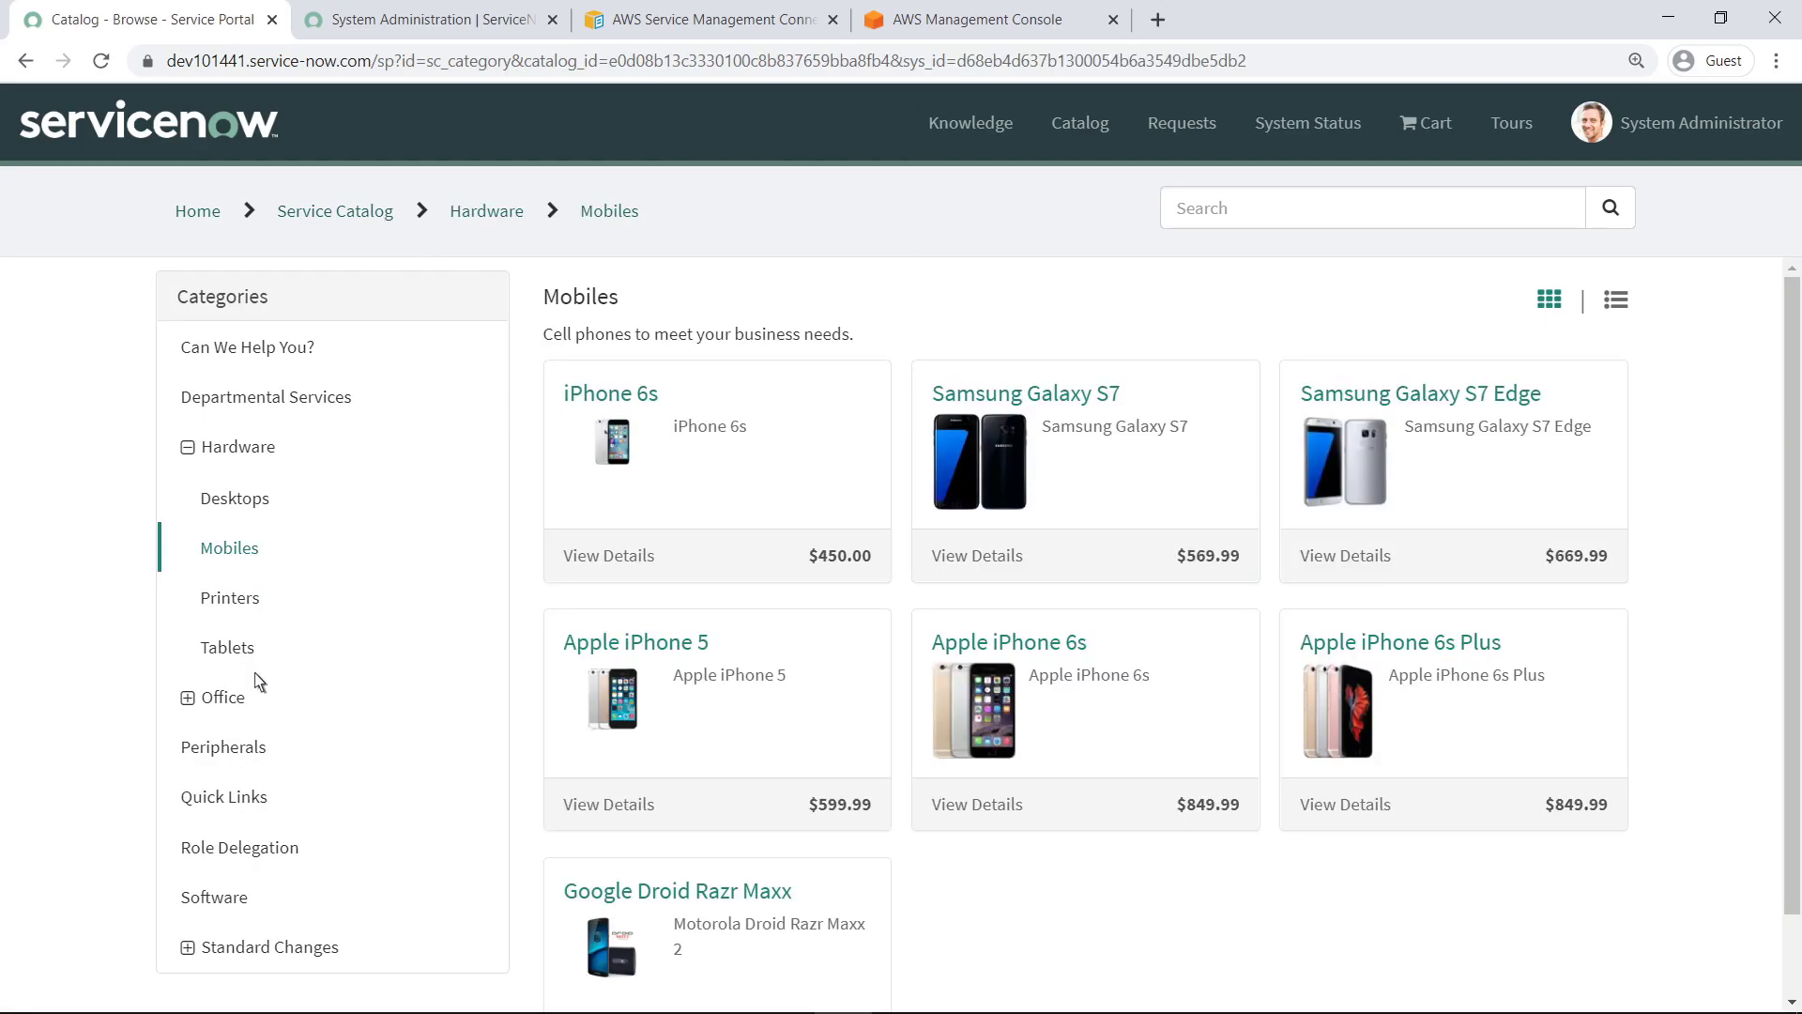
click(241, 906)
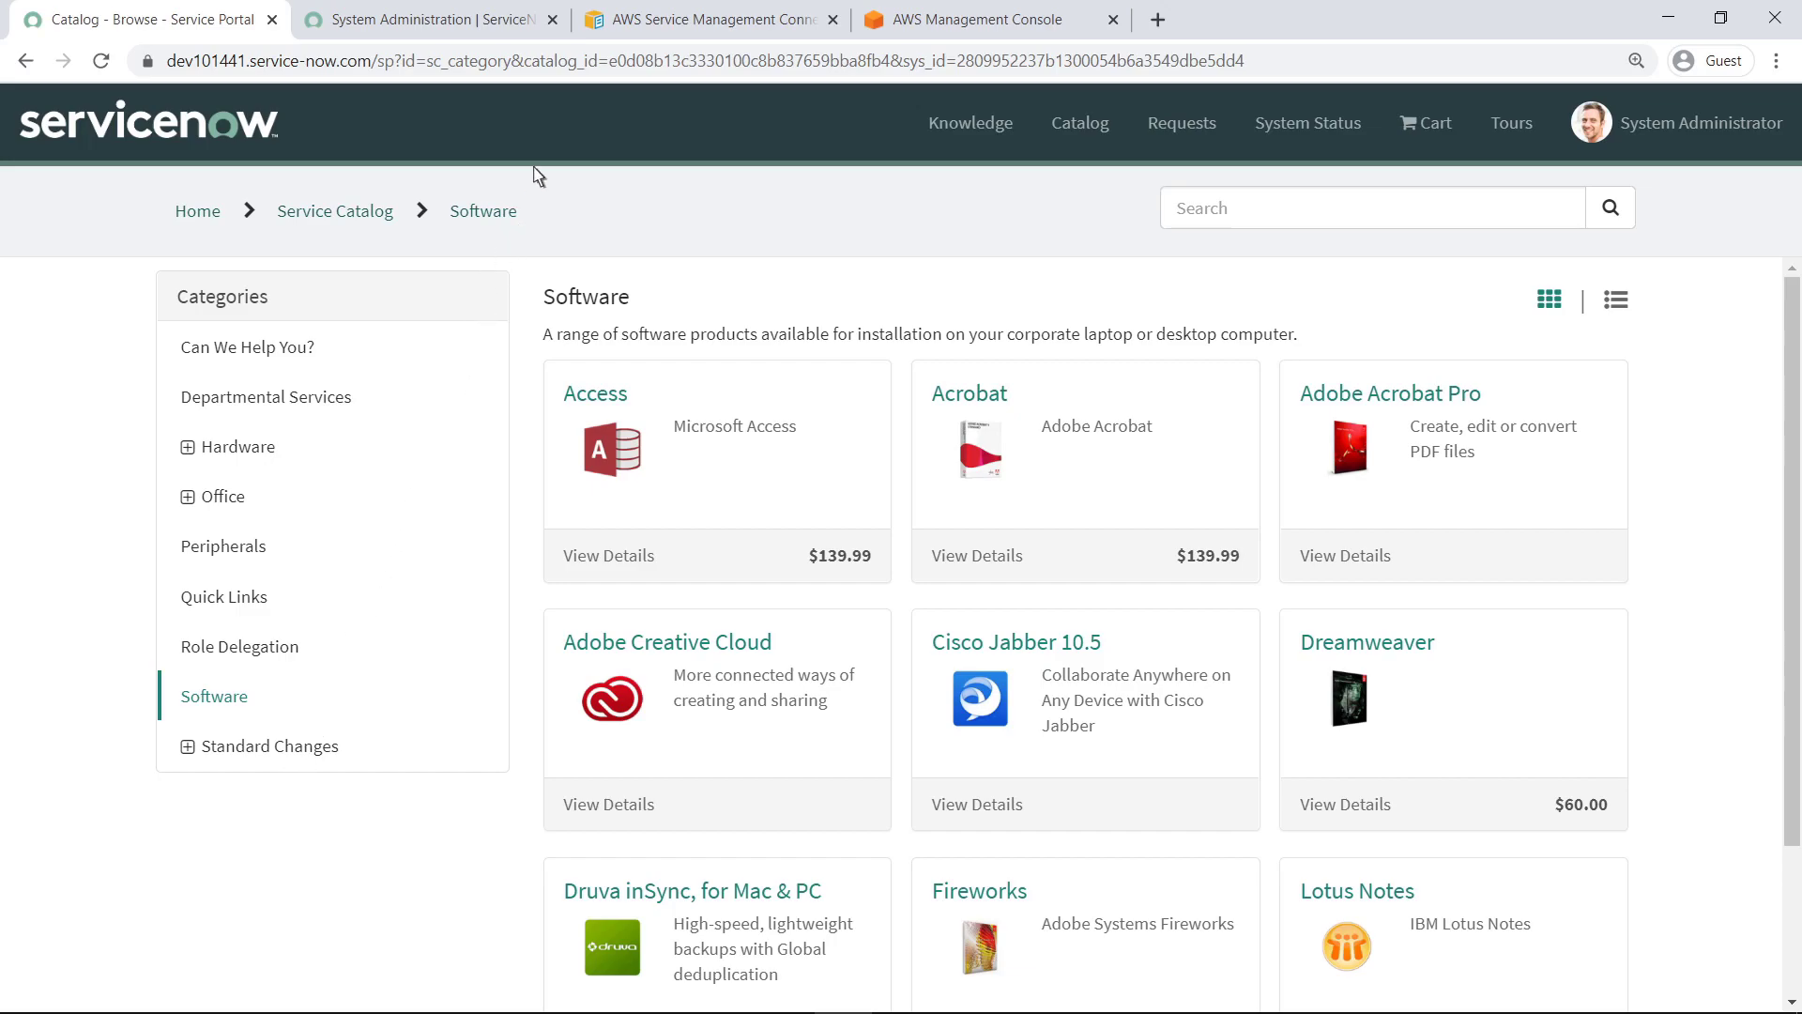
In the connector docs, open Baseline permissions and download the Commercial Regions CloudFormation template JSON
click(593, 28)
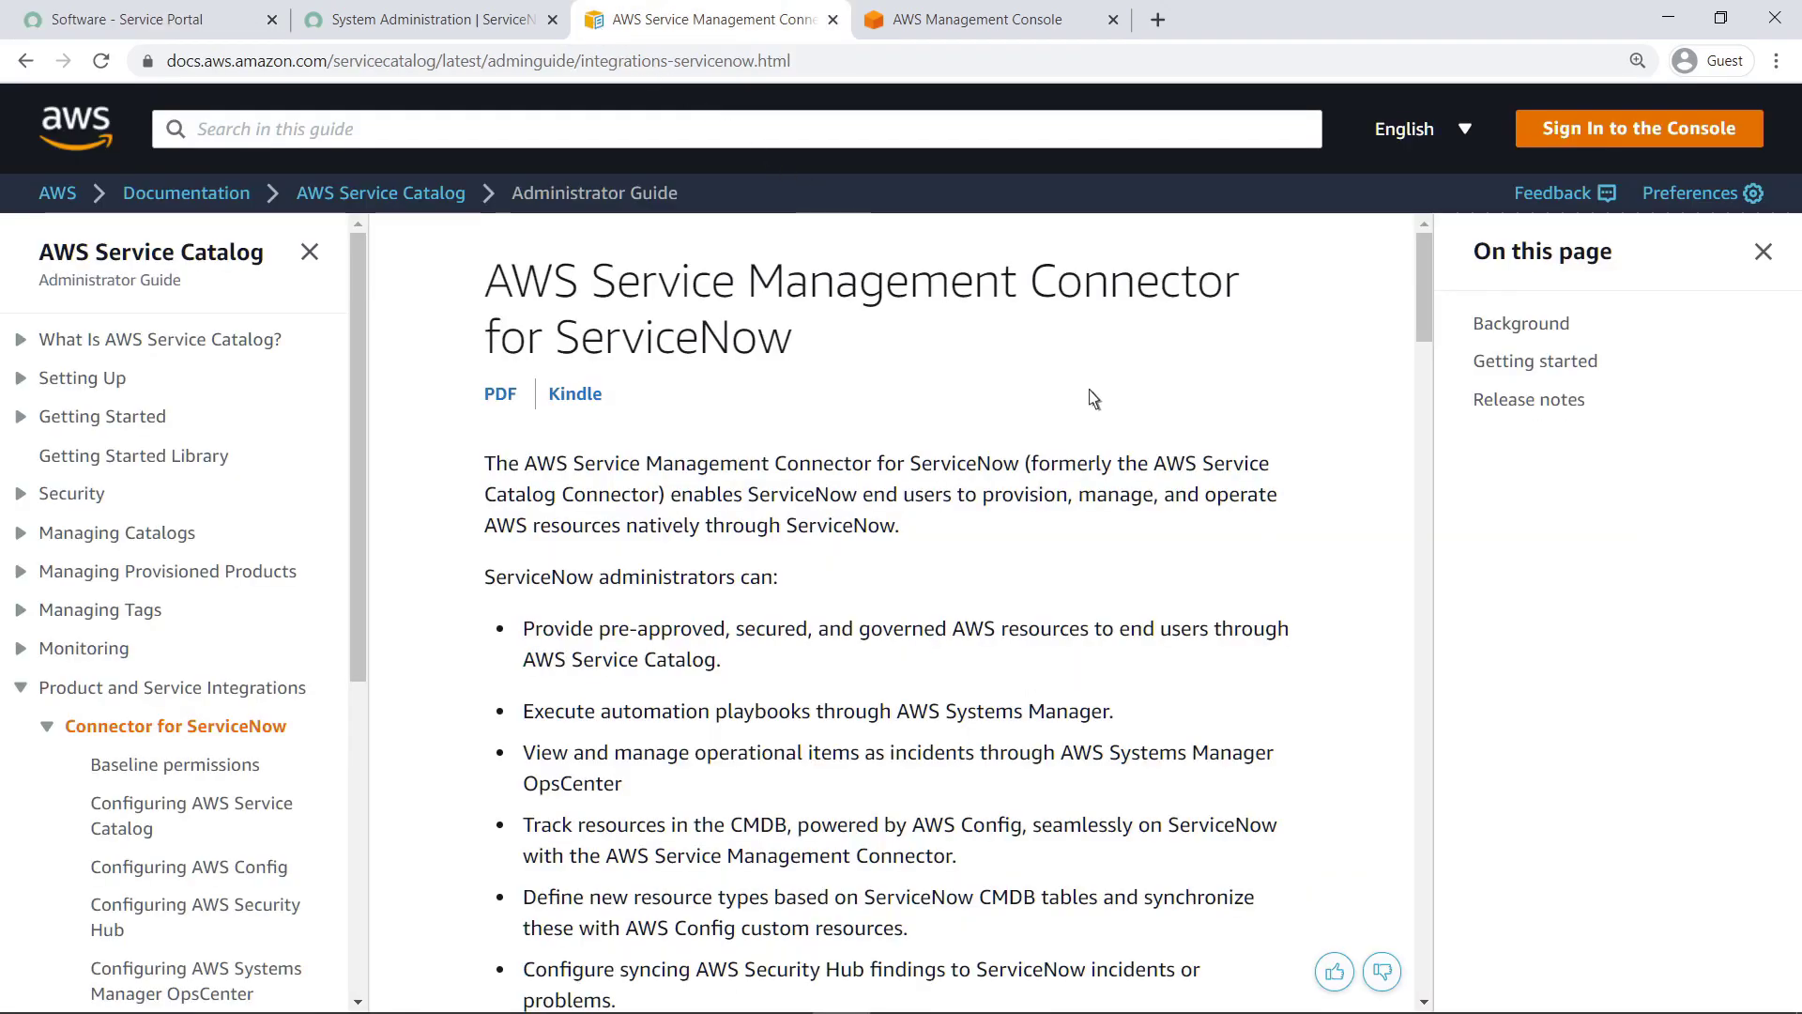
scroll(1427, 647, down, 20)
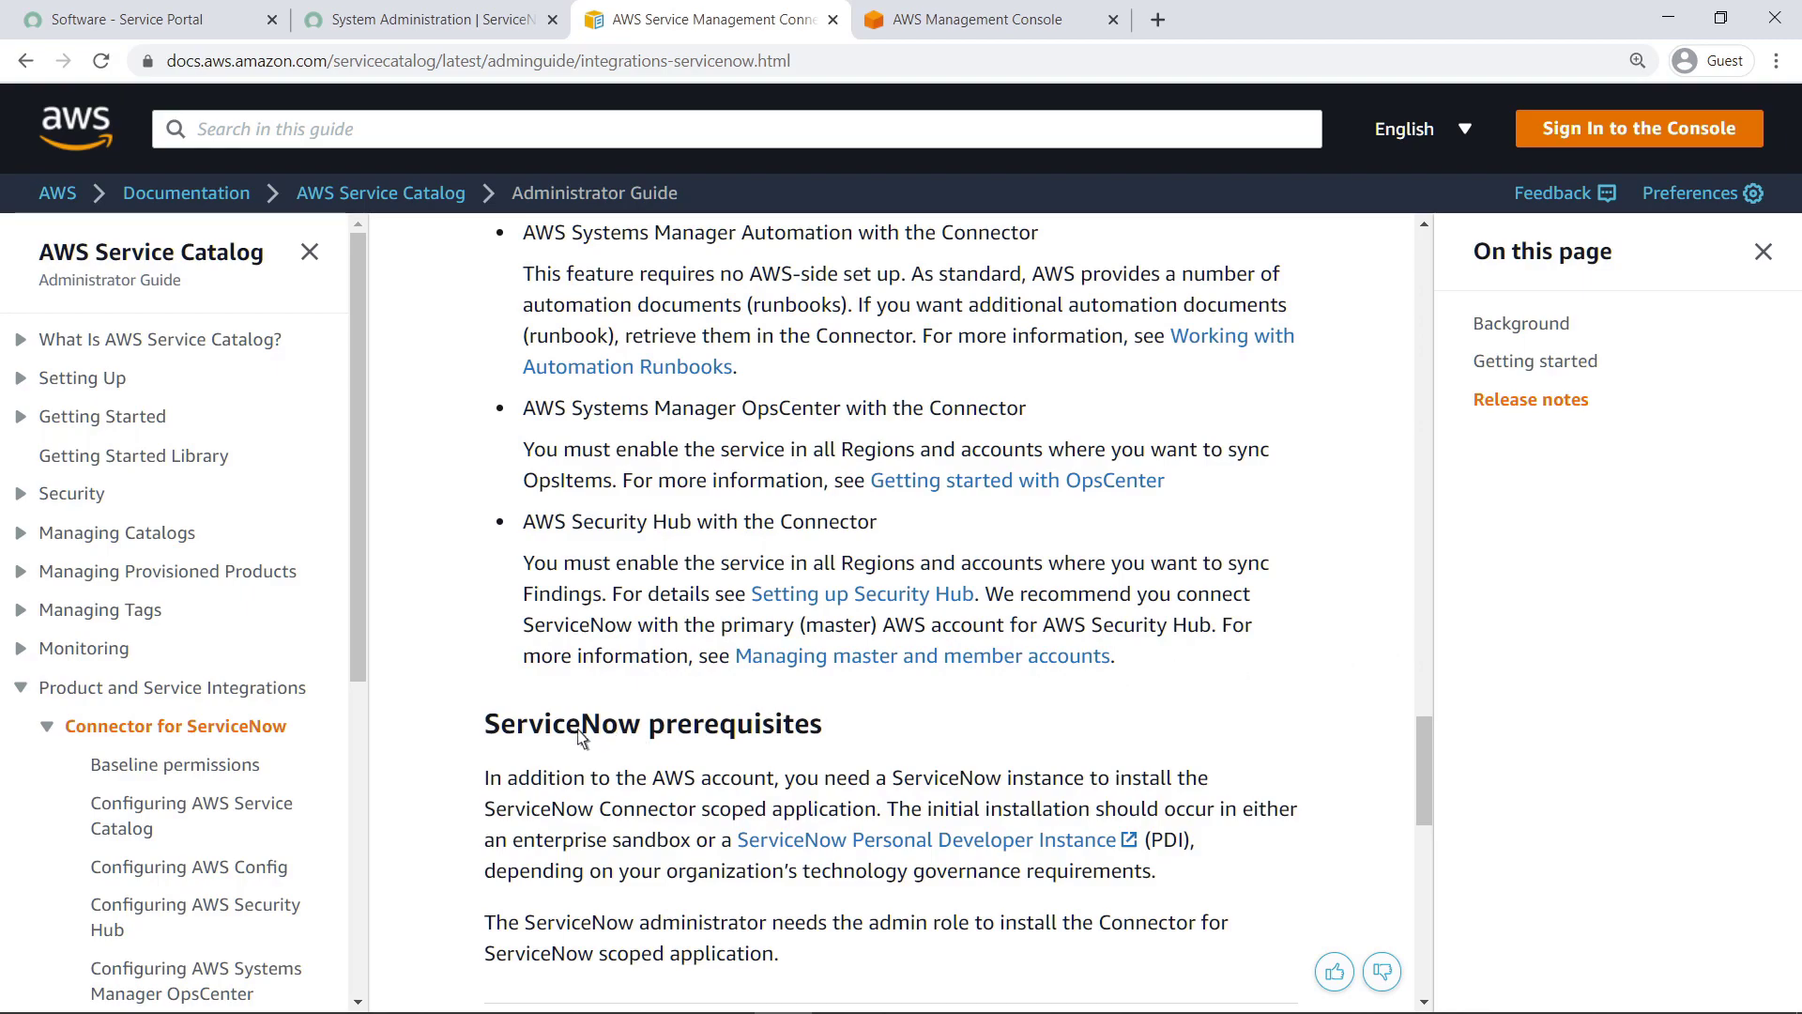
click(233, 767)
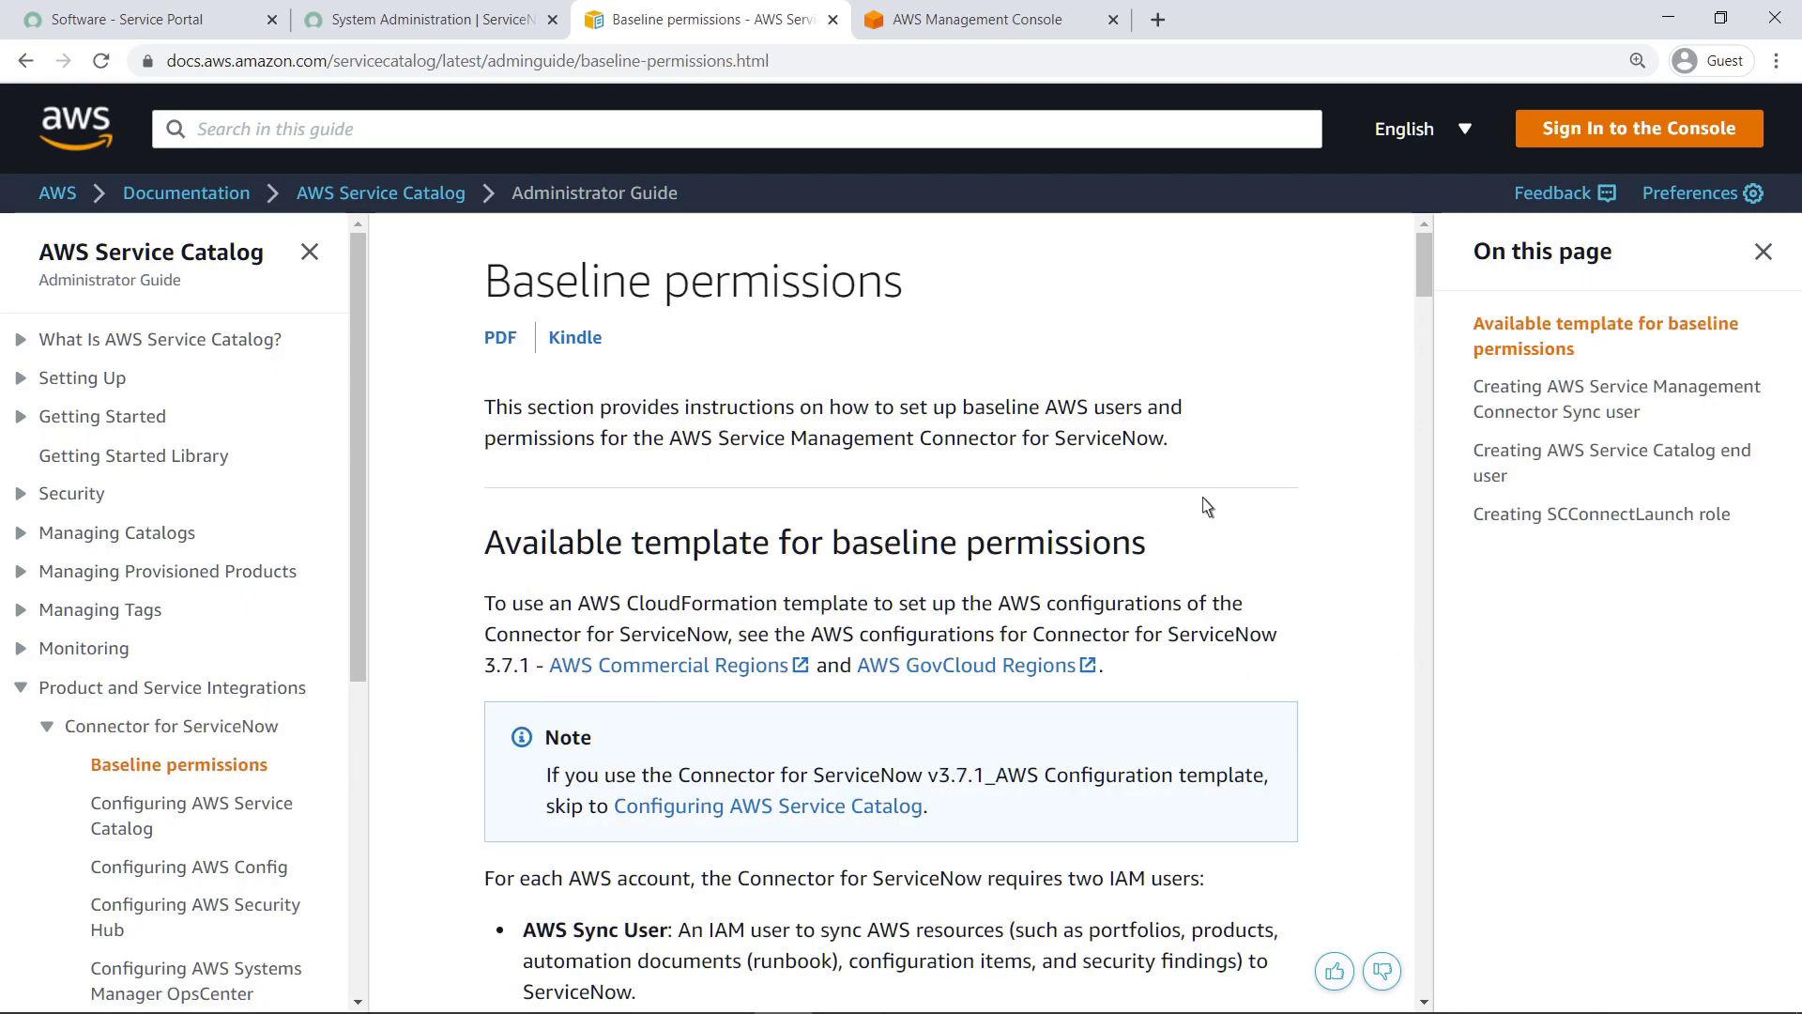
scroll(1424, 272, down, 3)
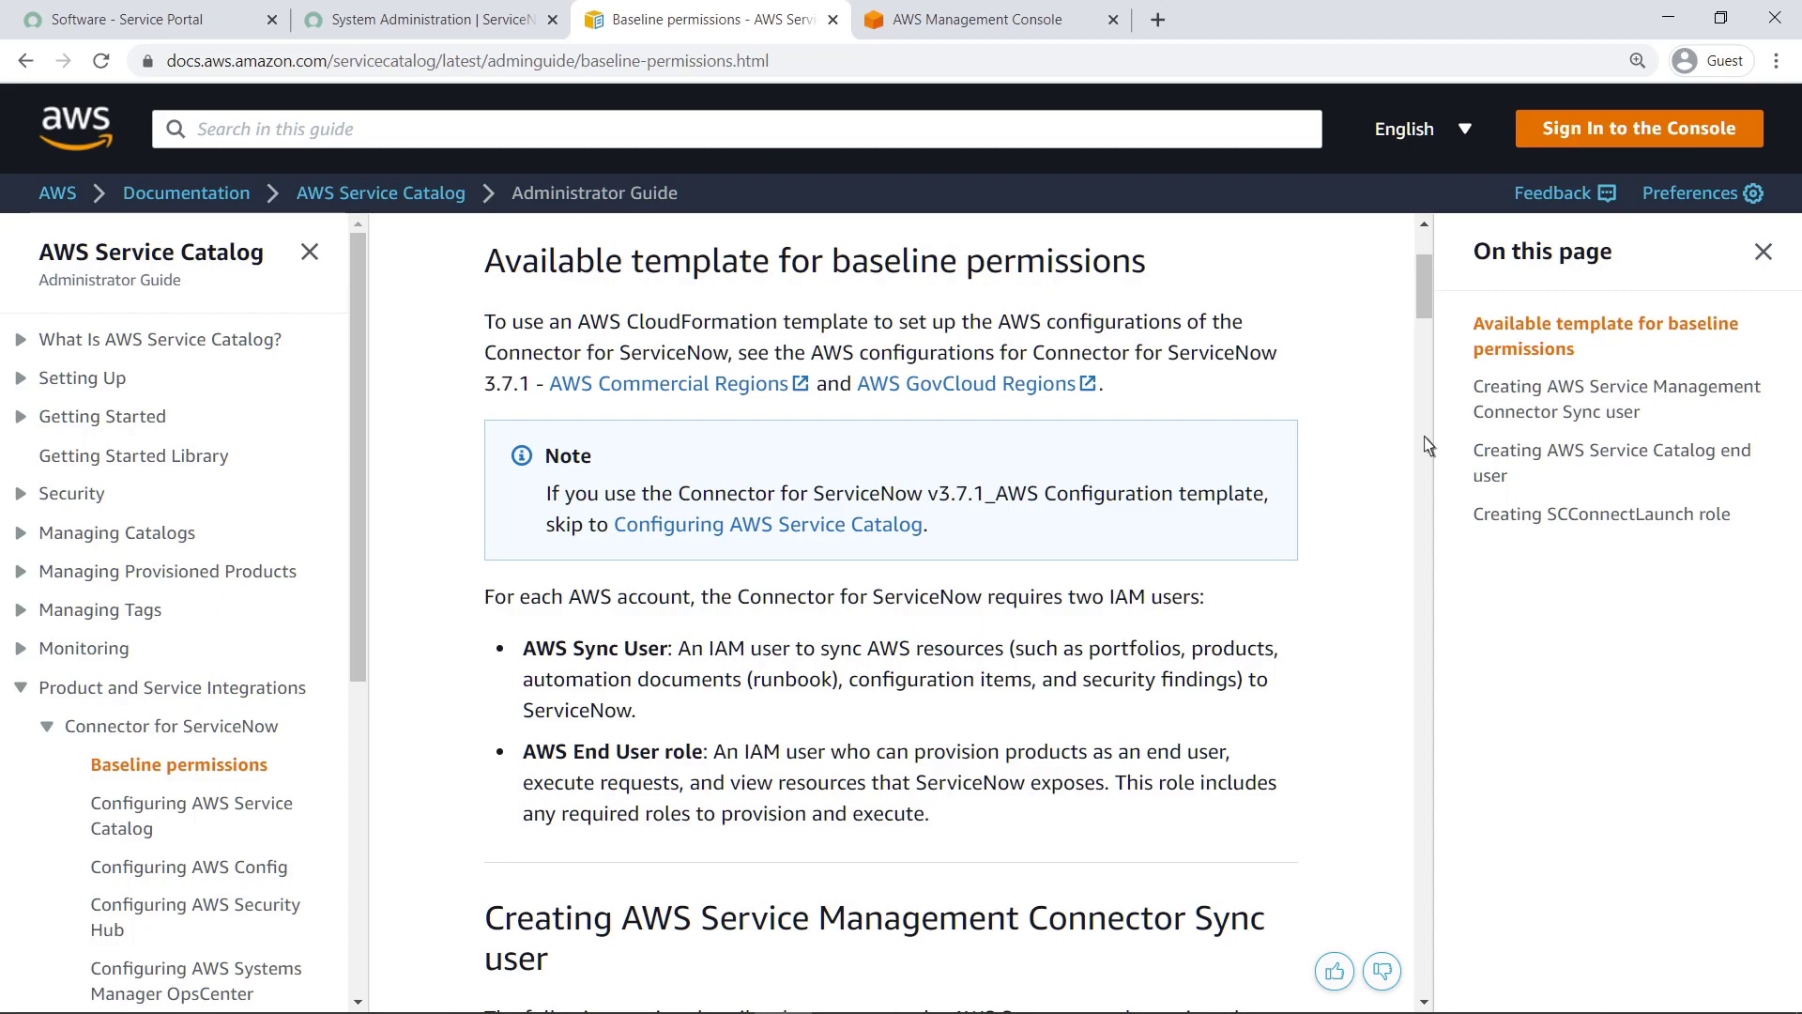
click(706, 389)
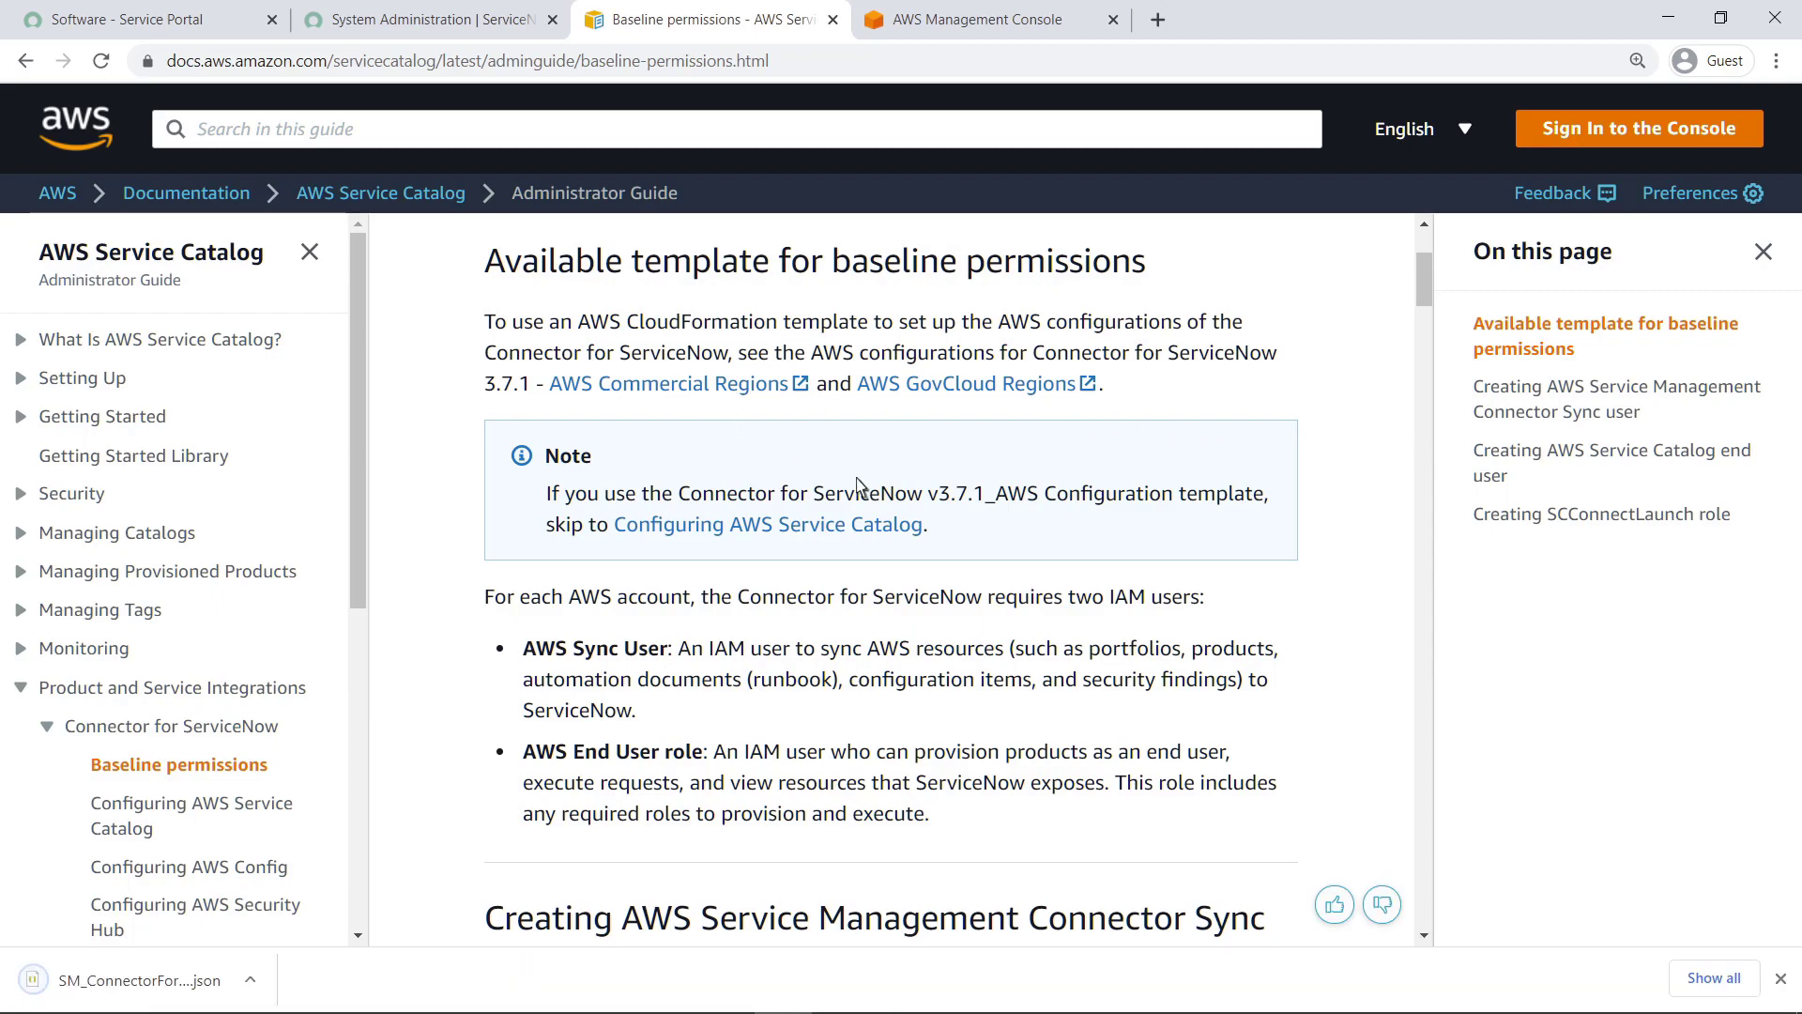
click(1781, 978)
key(ctrl+0)
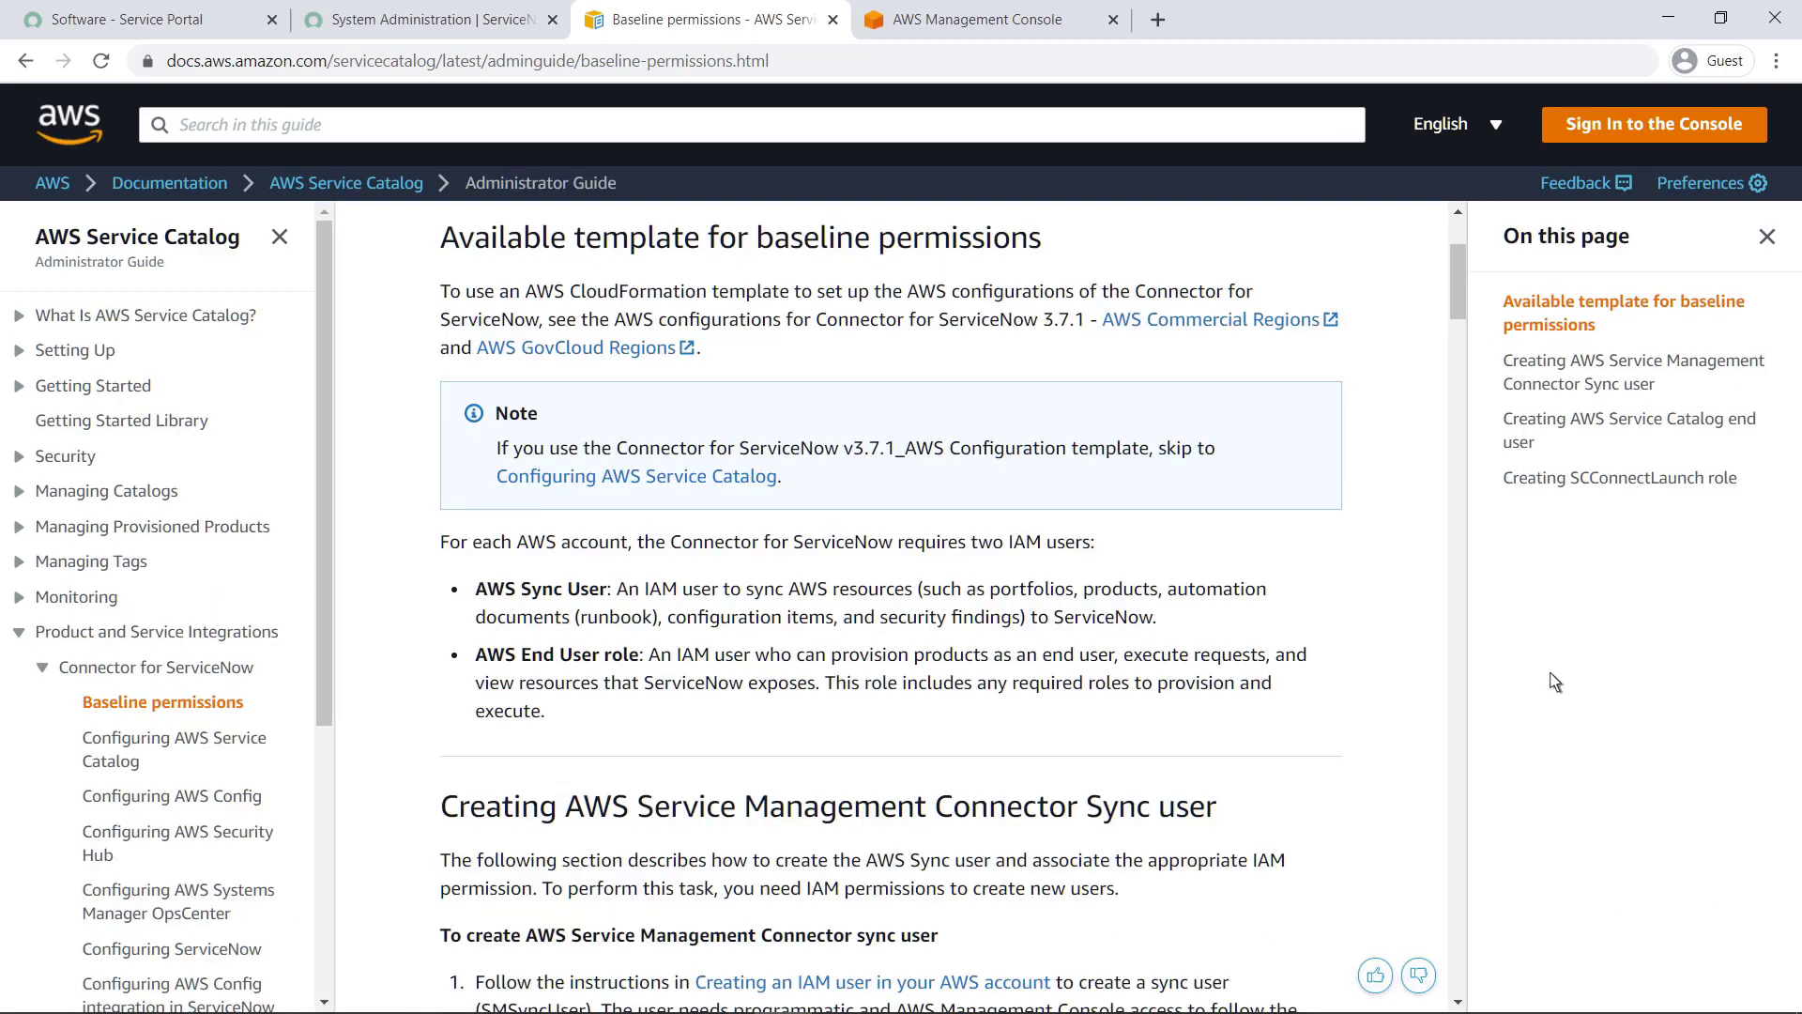
Search the AWS Management Console for CloudFormation and open the service
click(1061, 30)
click(637, 108)
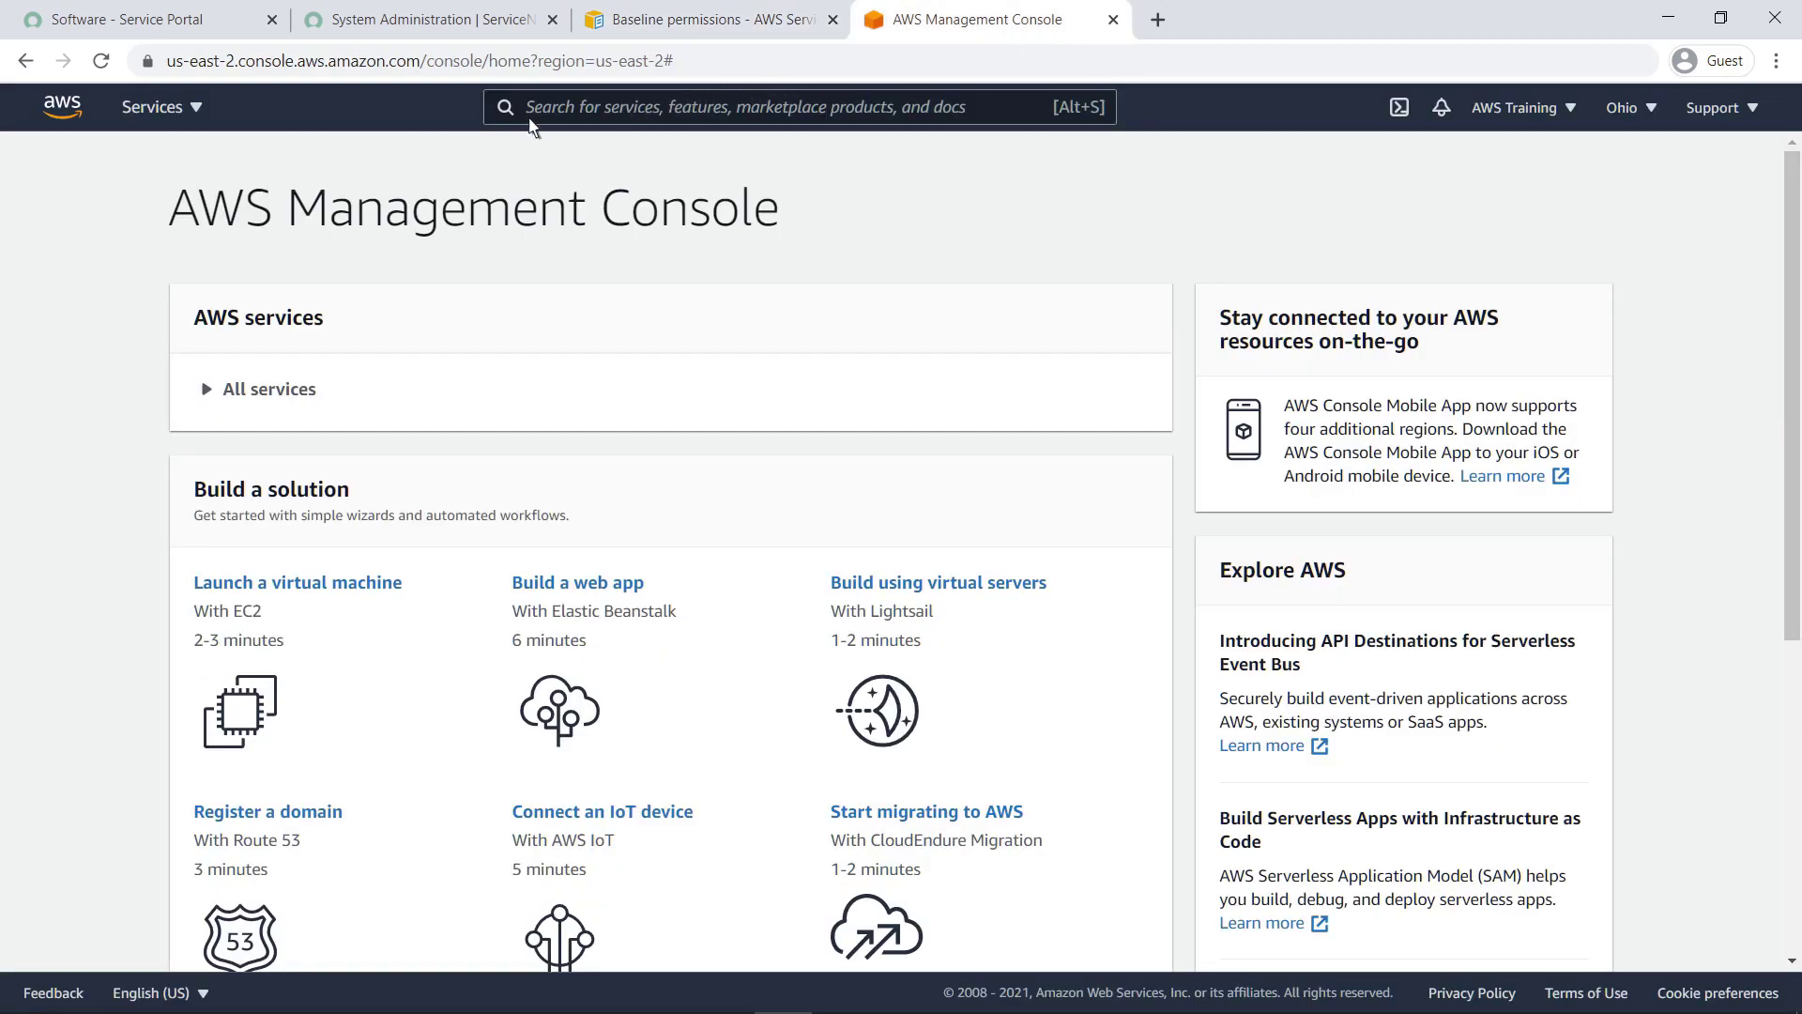
text(CloudFormation)
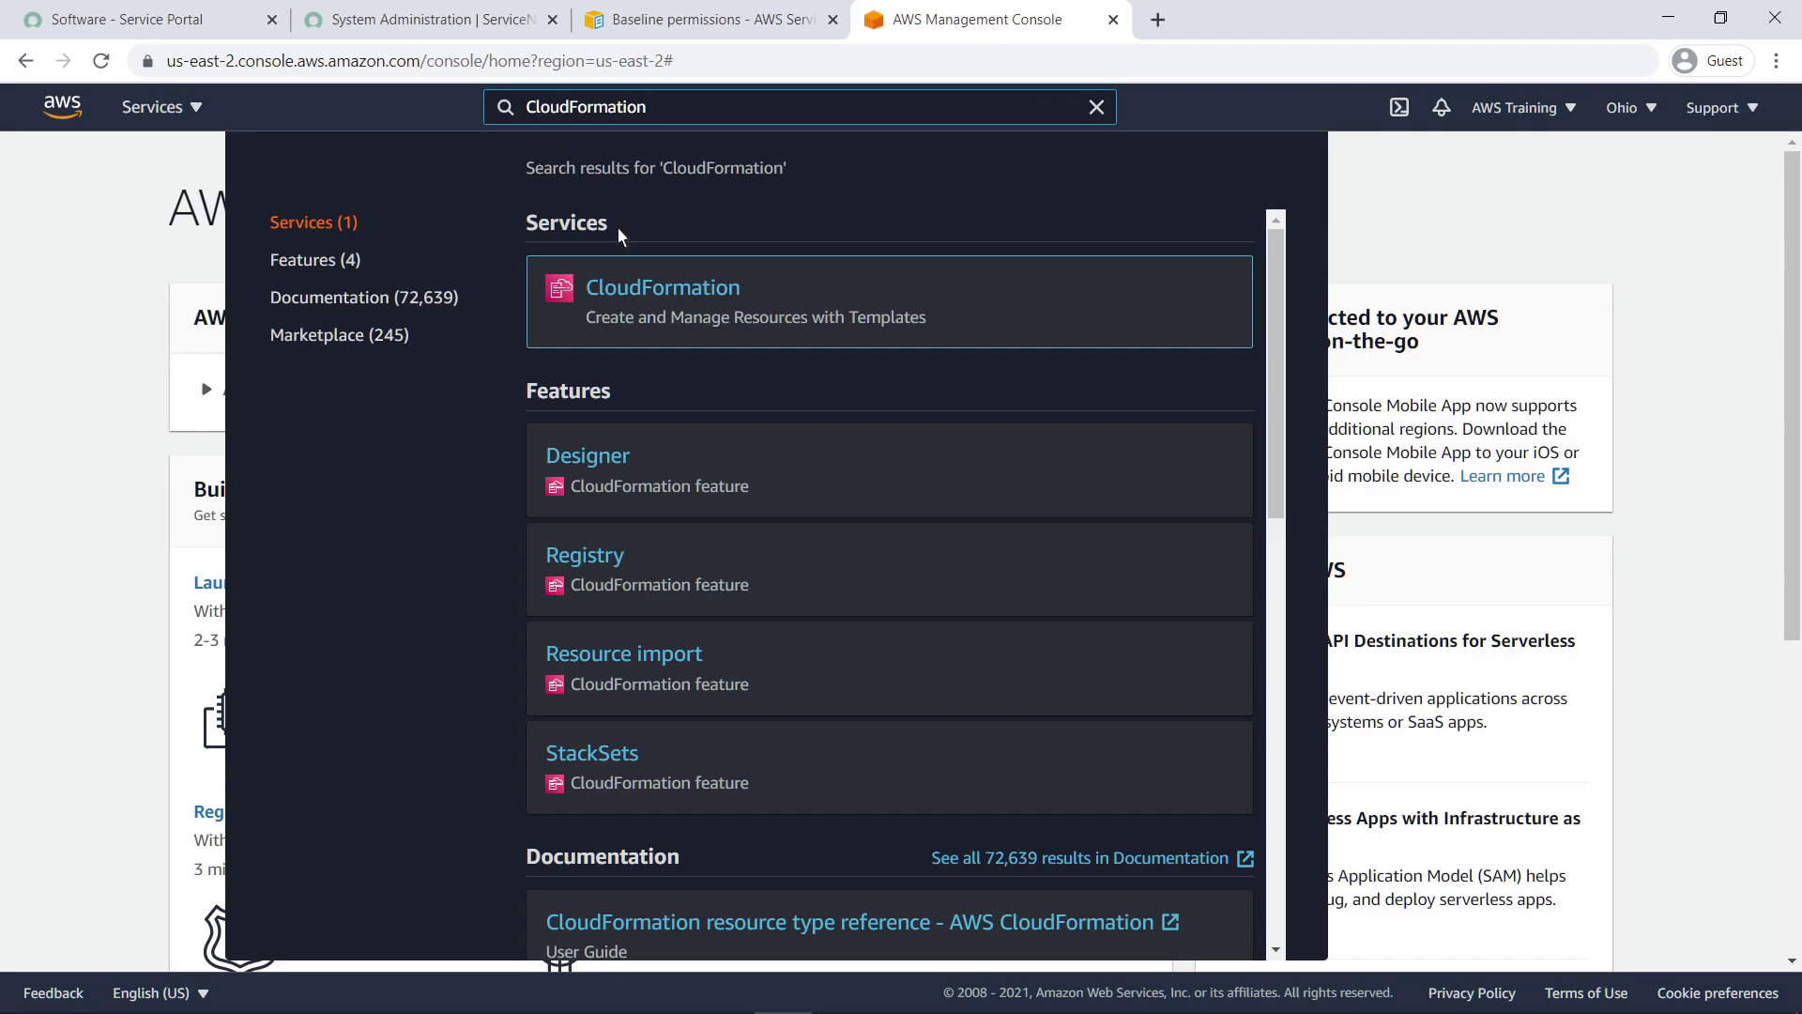
click(668, 289)
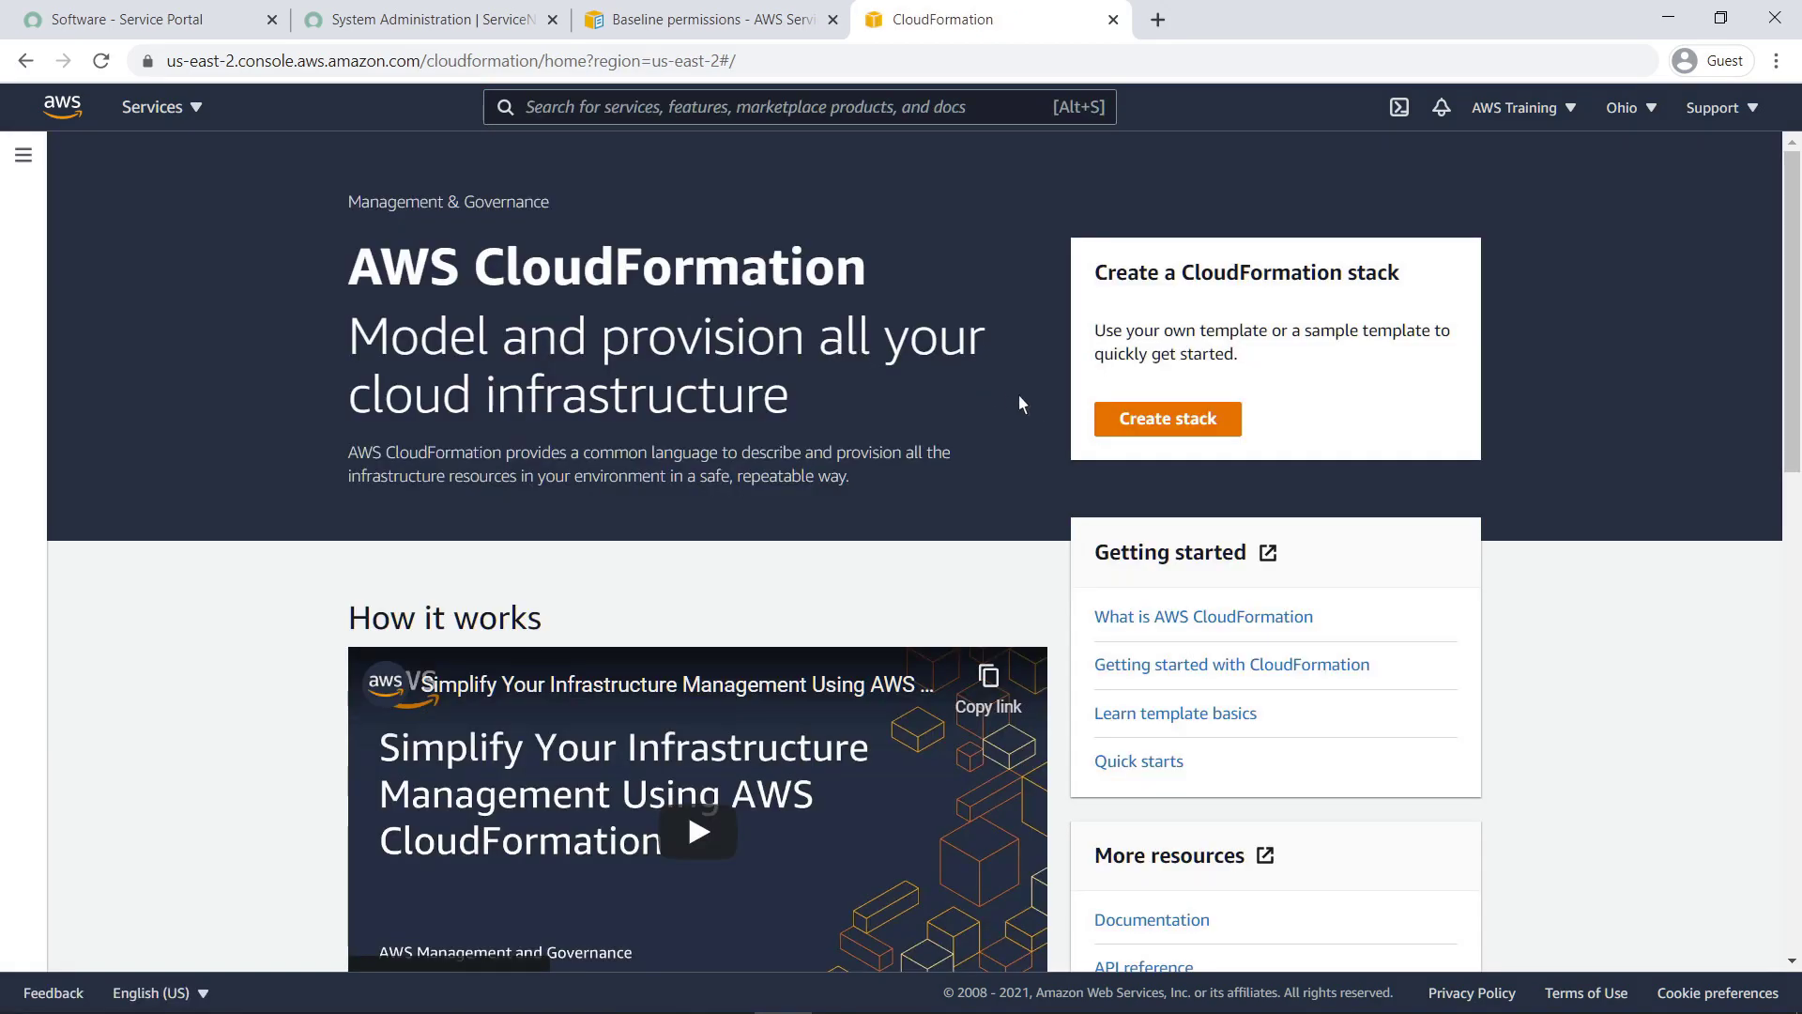
Create a stack from the uploaded Commercialv3.7.1 template JSON and continue to stack details
click(1119, 426)
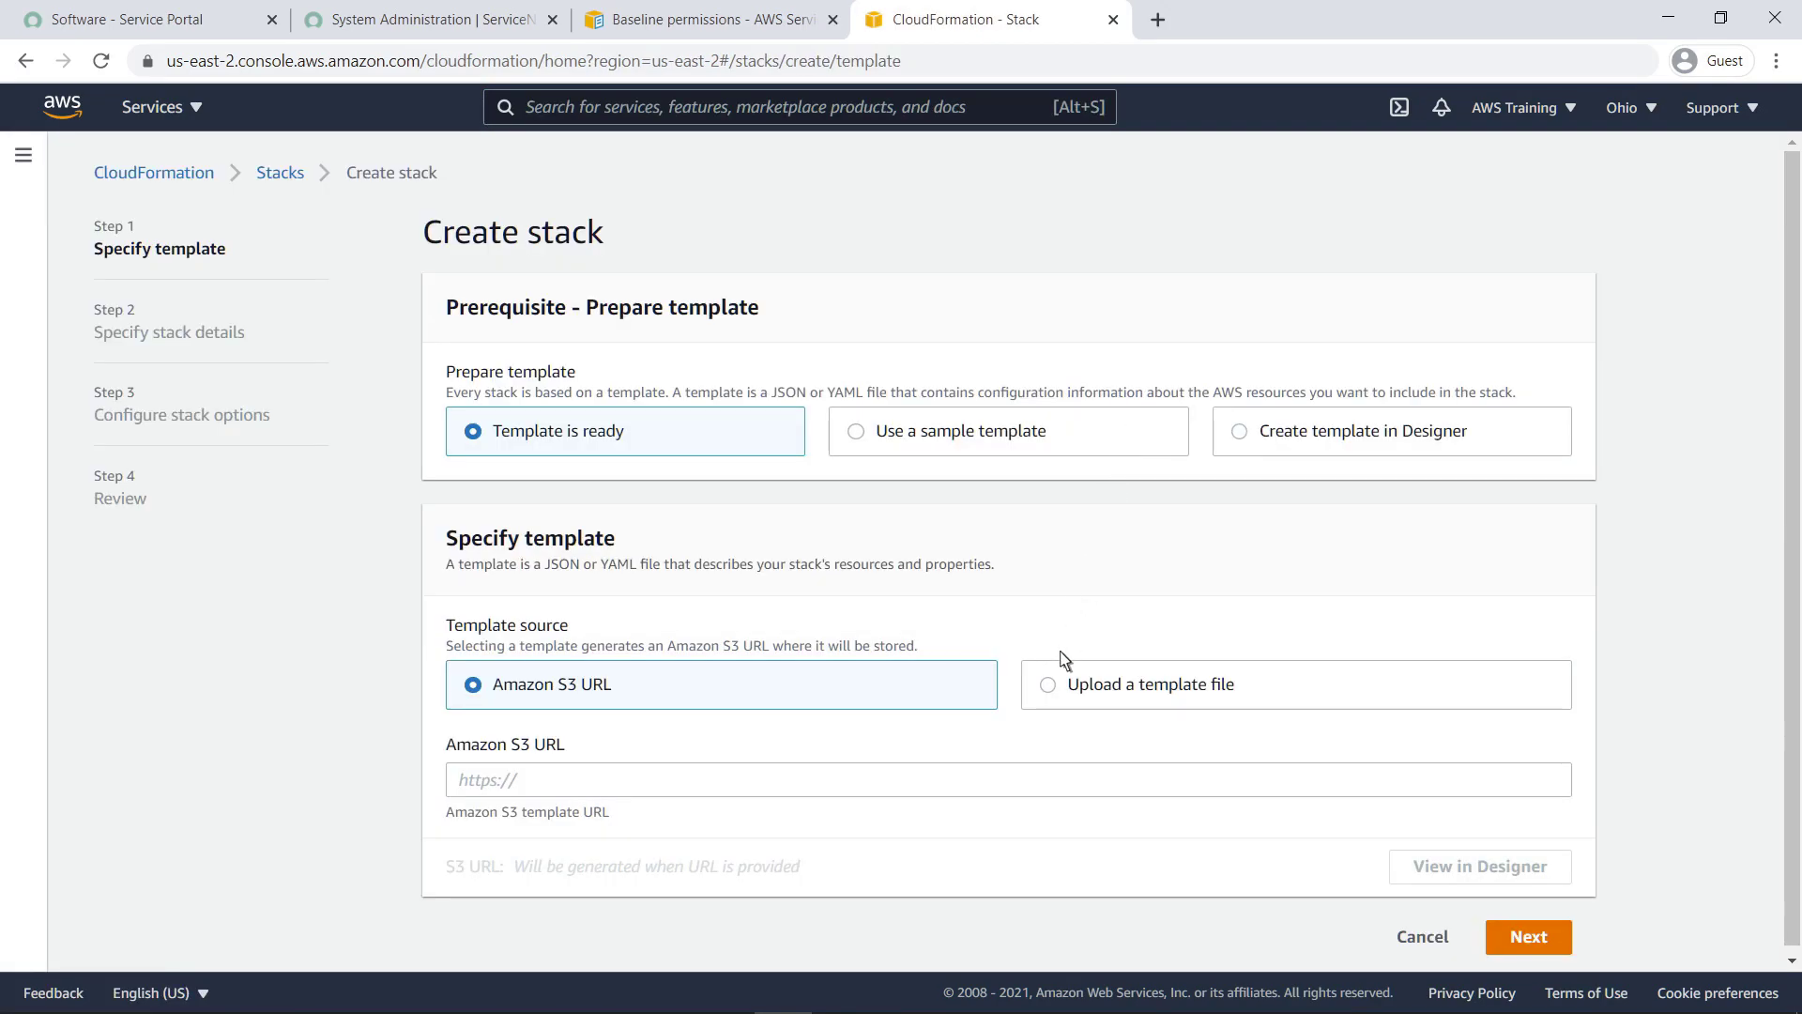
click(1051, 688)
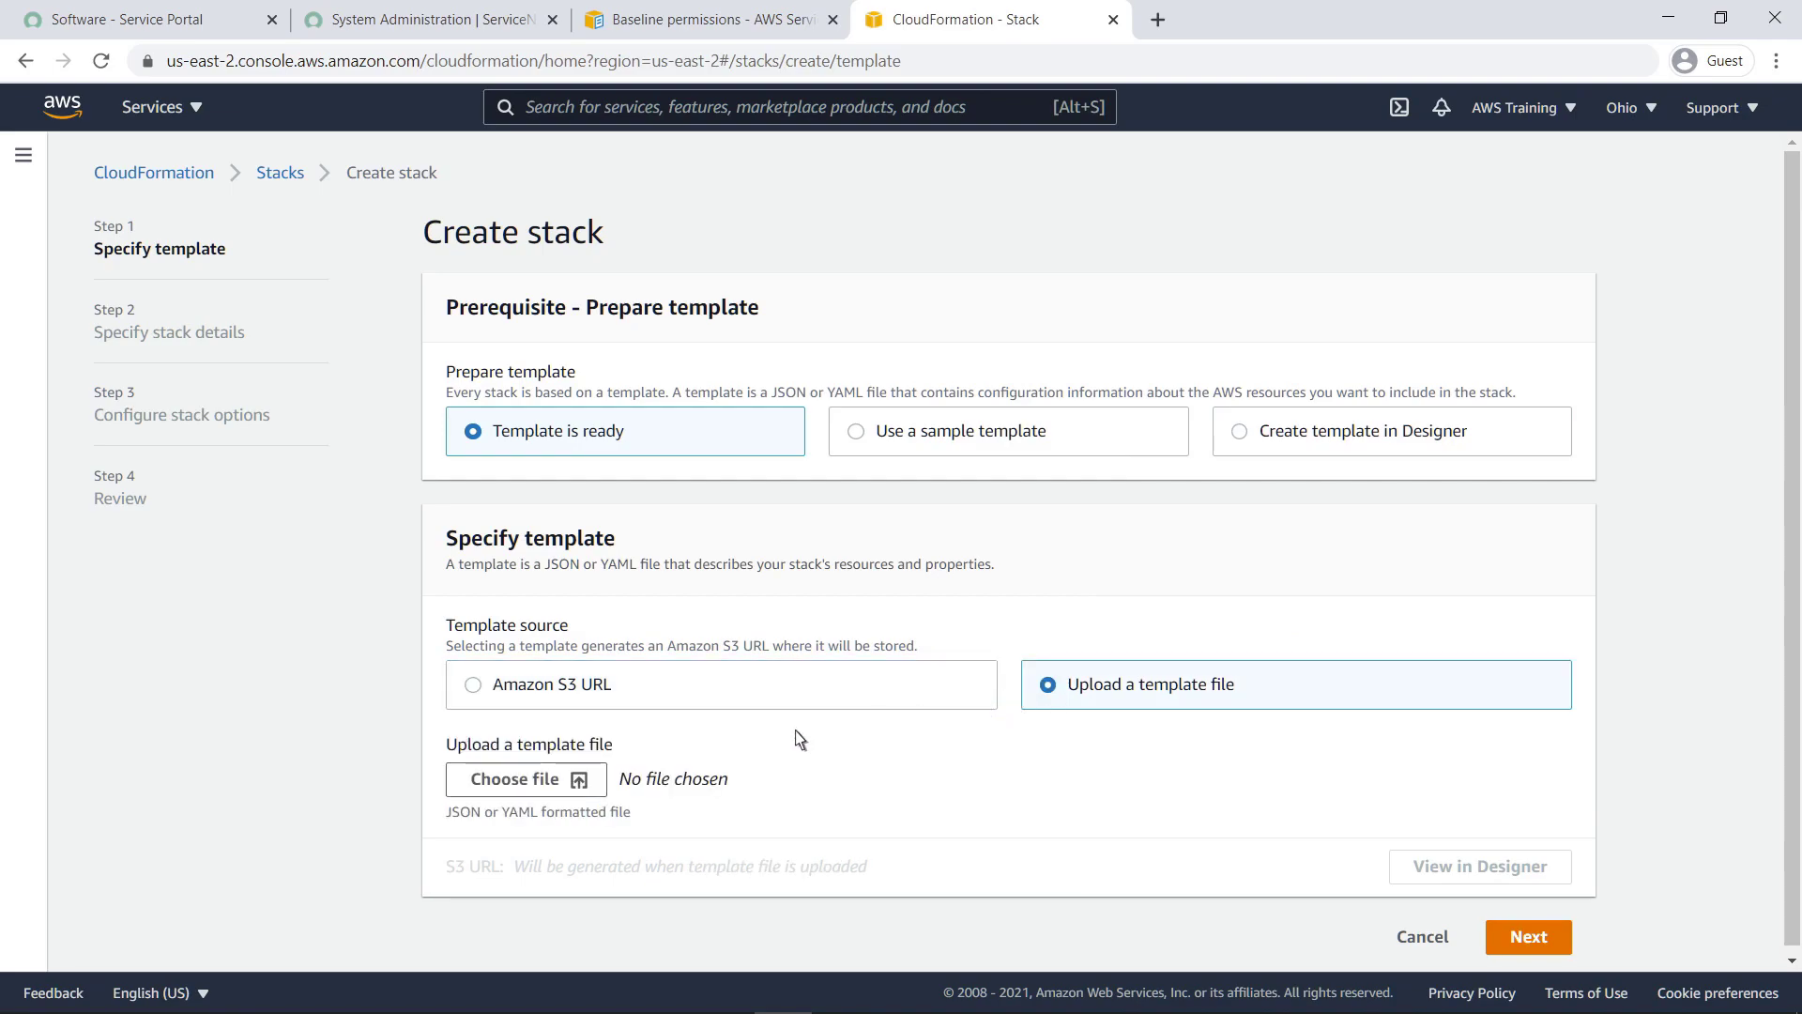
click(479, 784)
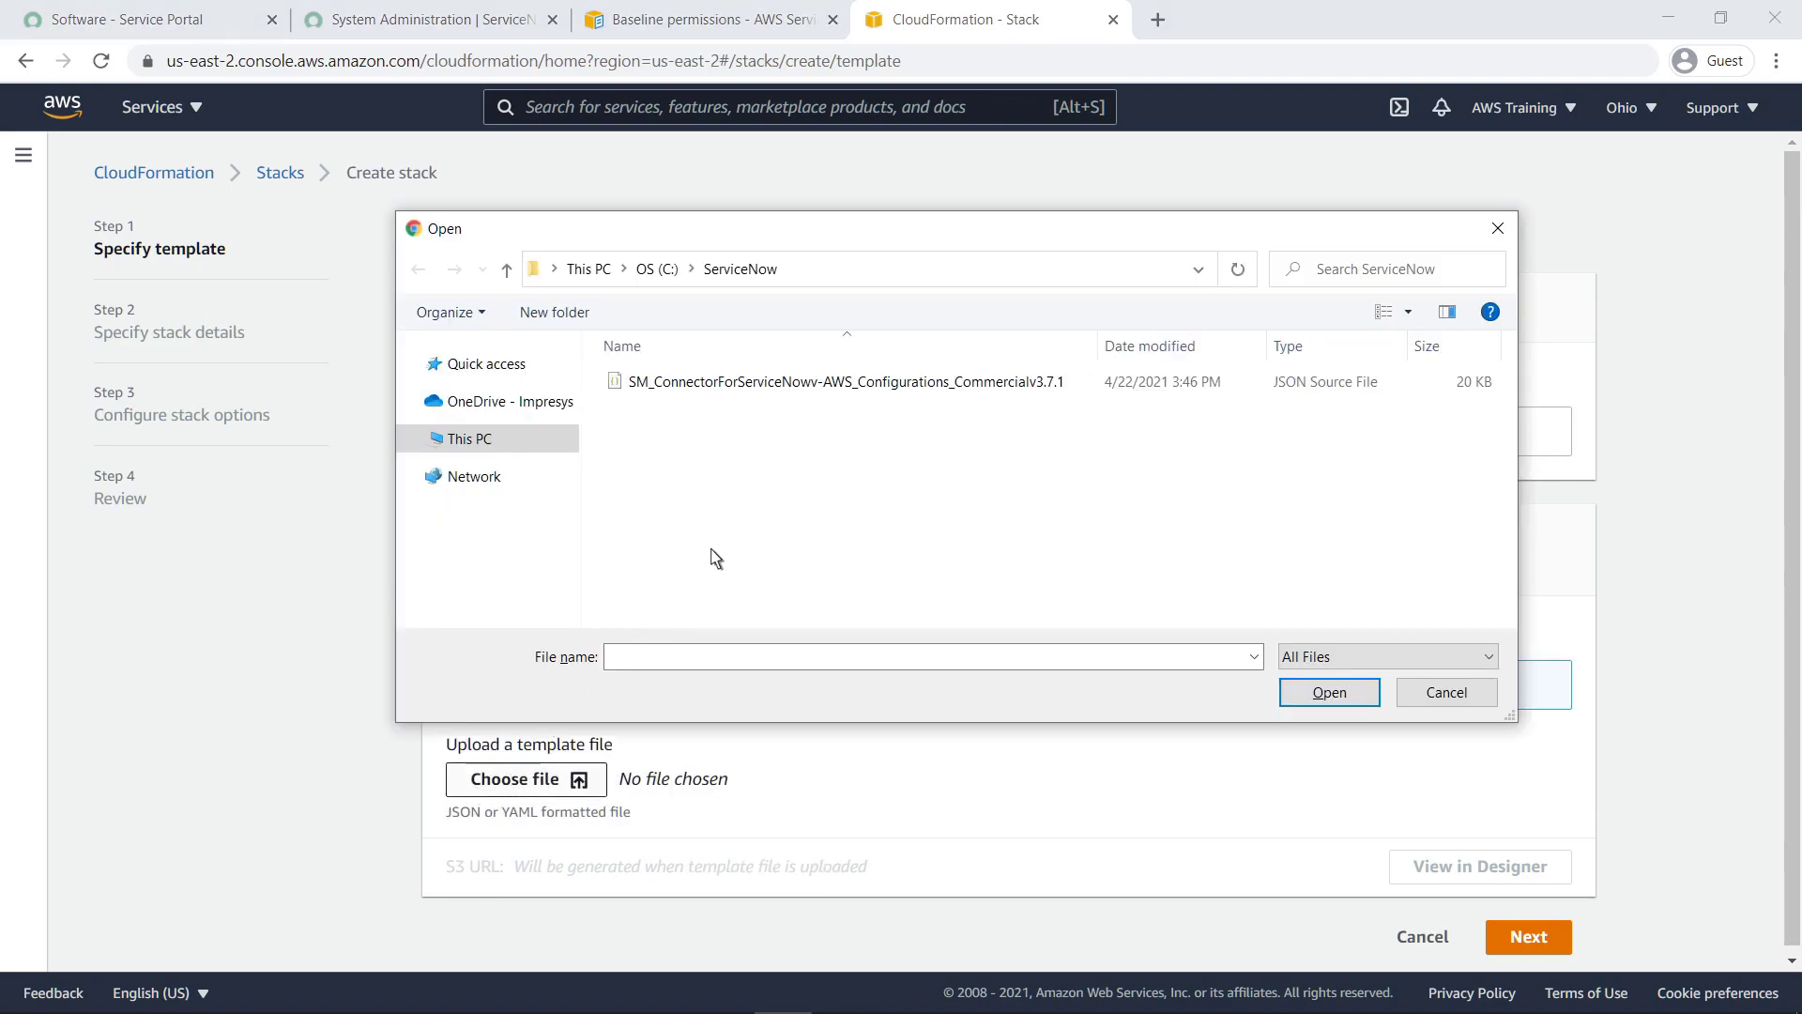
double_click(870, 389)
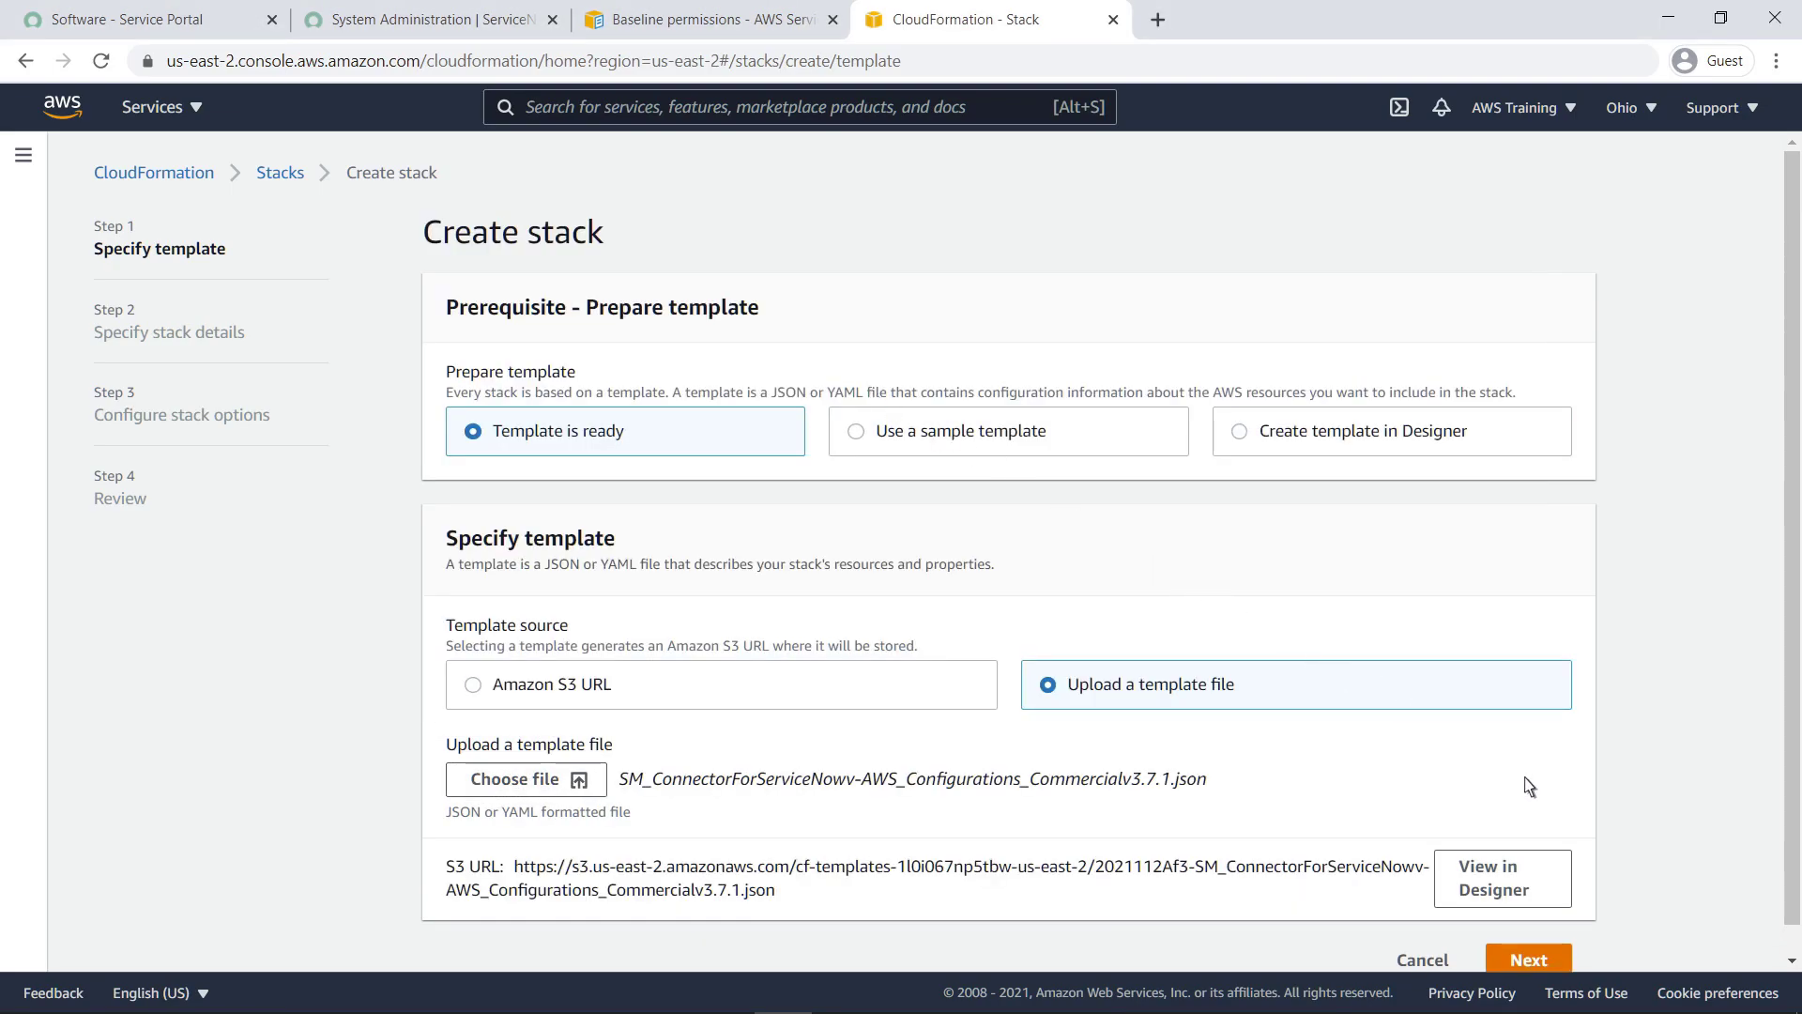
scroll(1795, 944, down, 1)
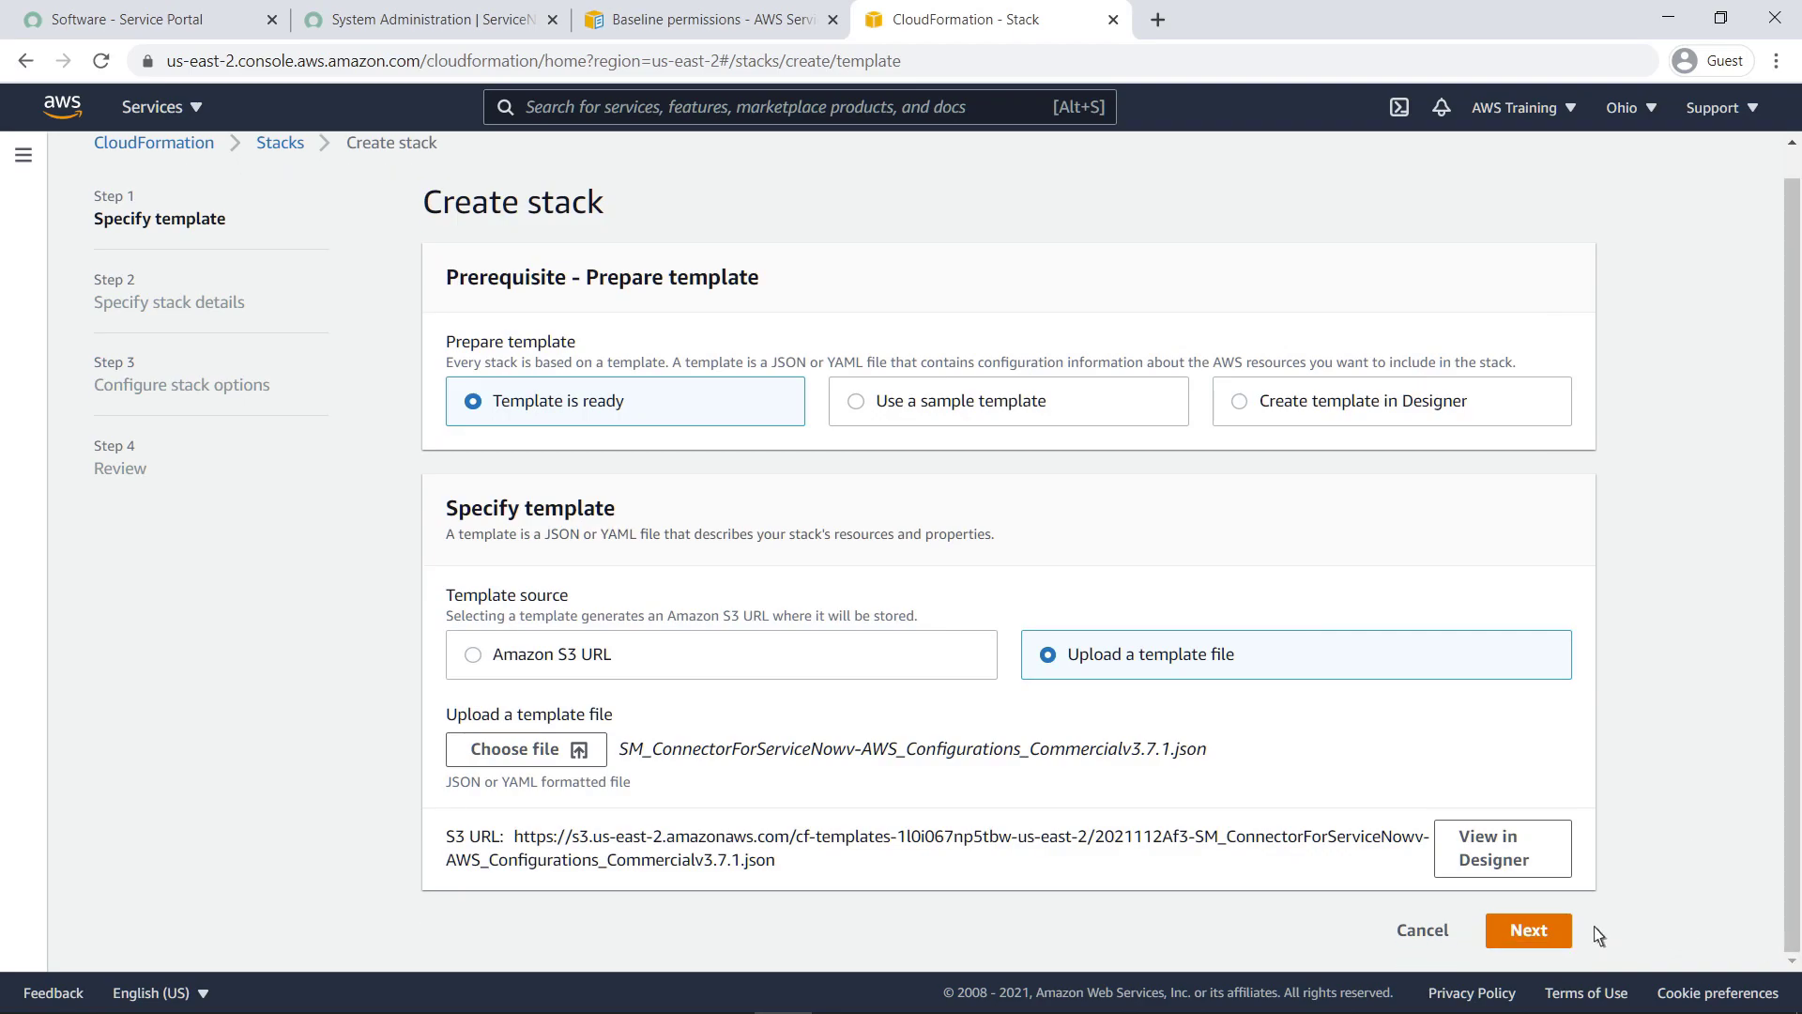
click(1551, 929)
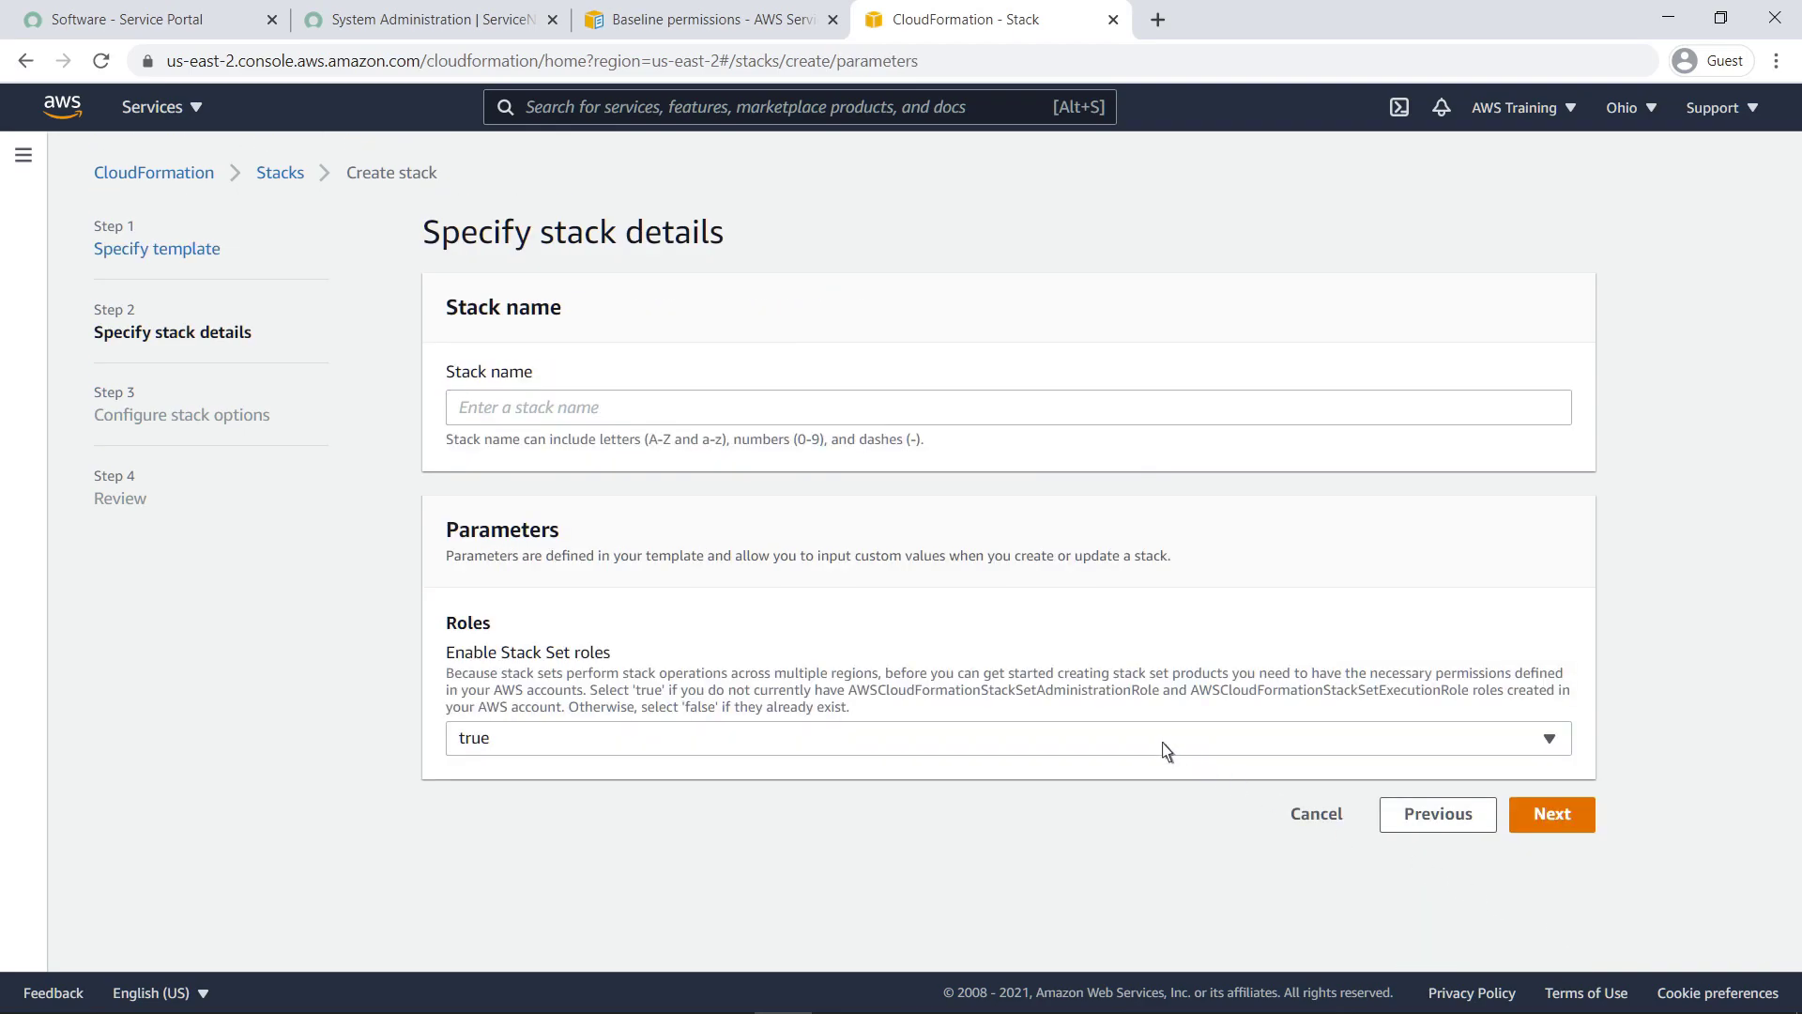
Name the stack ServiceNowConnectorStack, keep default options, acknowledge IAM resources, and create it
click(471, 418)
text(ServiceNowConnectorStack)
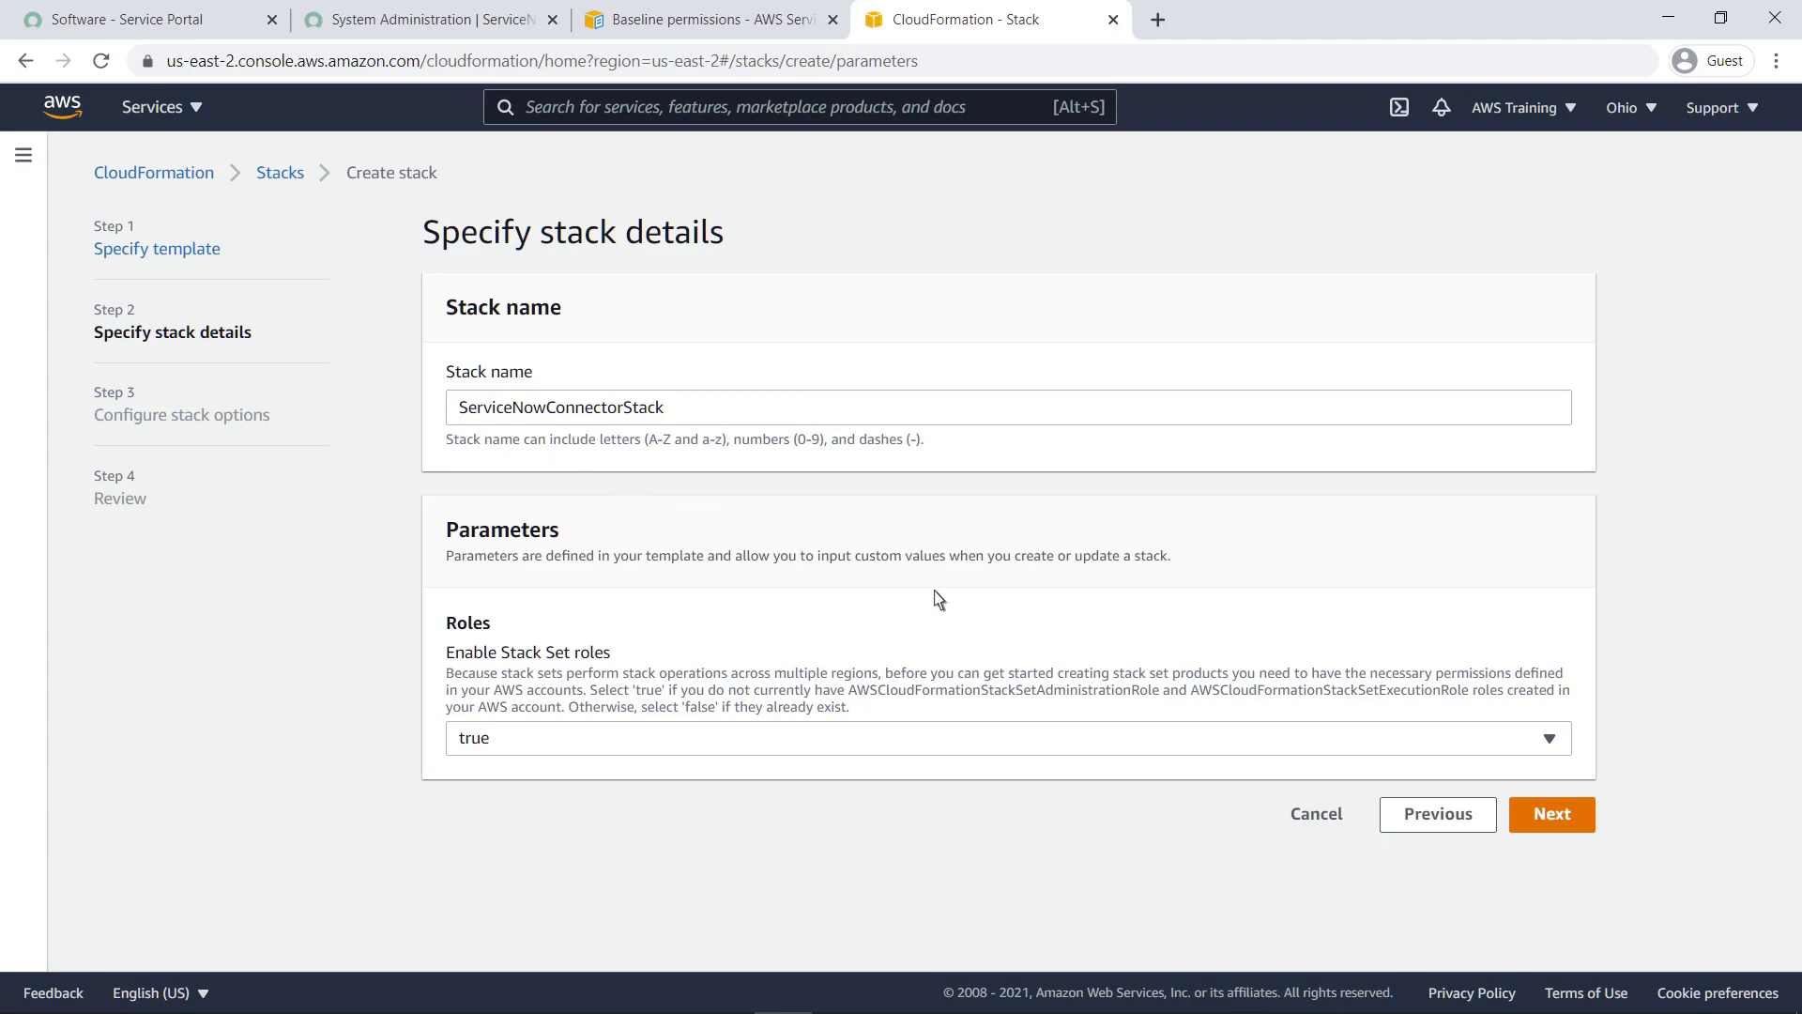
click(1533, 819)
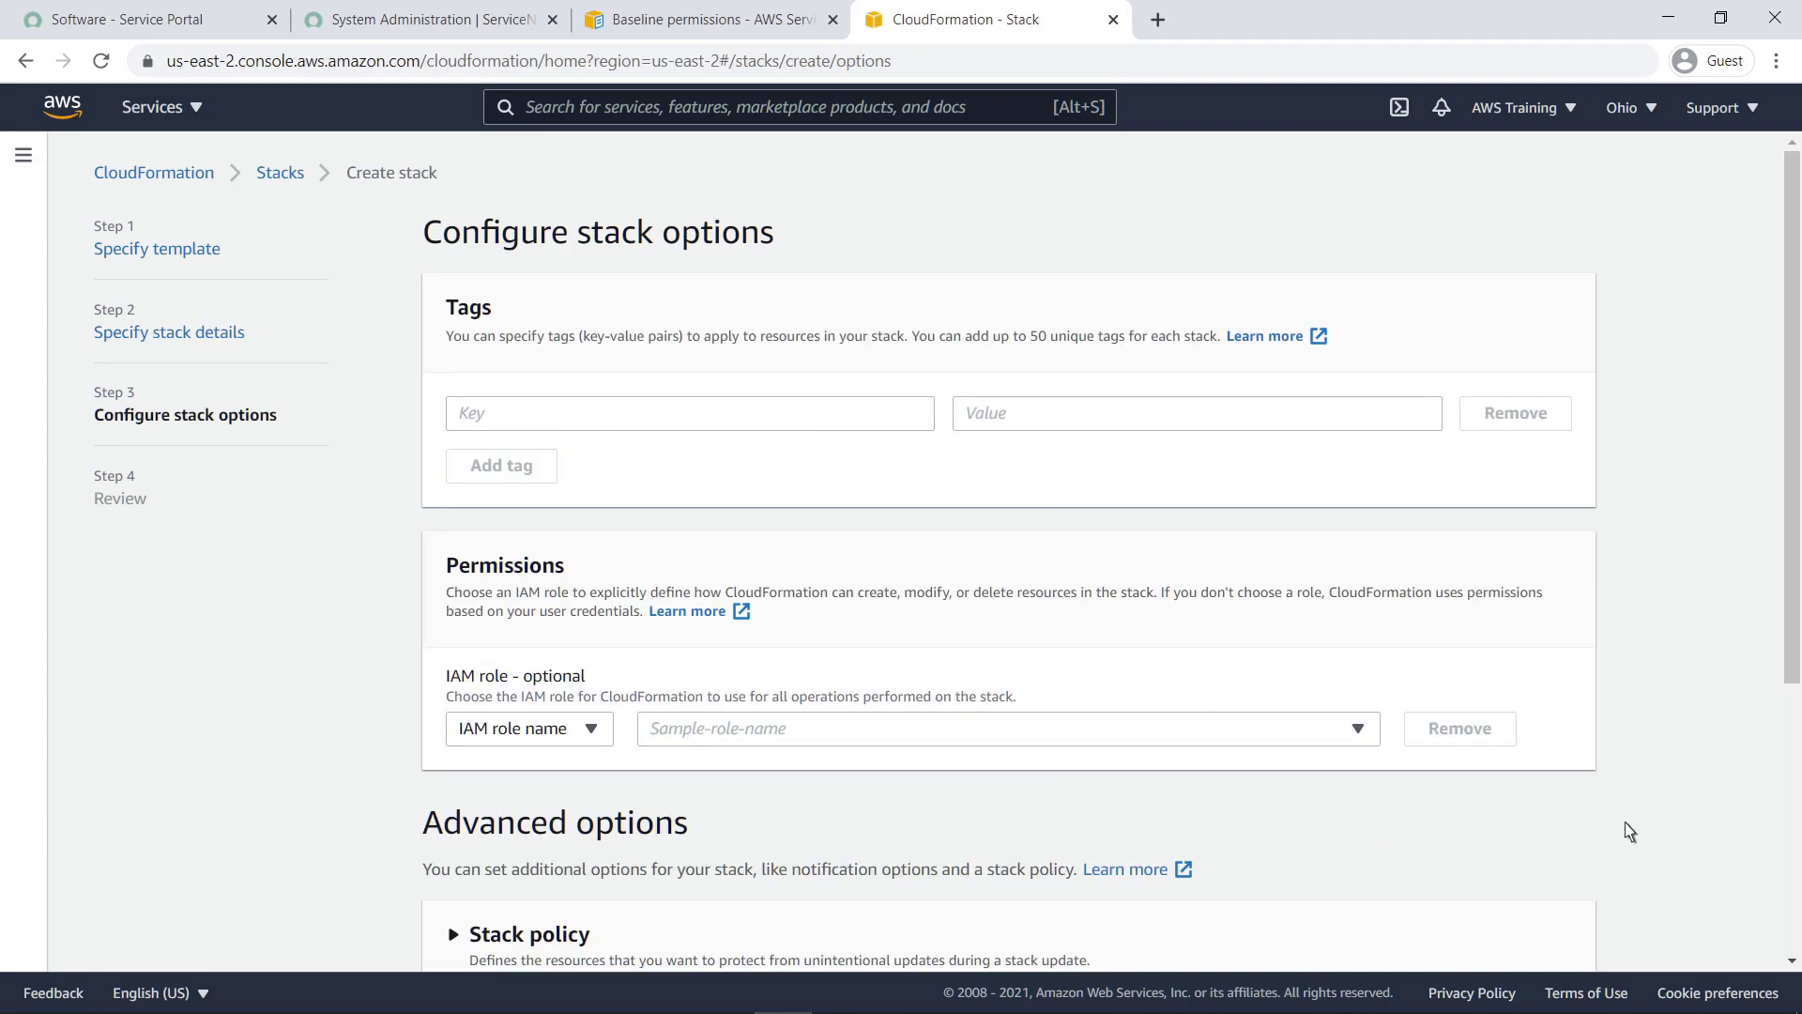
scroll(1791, 849, down, 5)
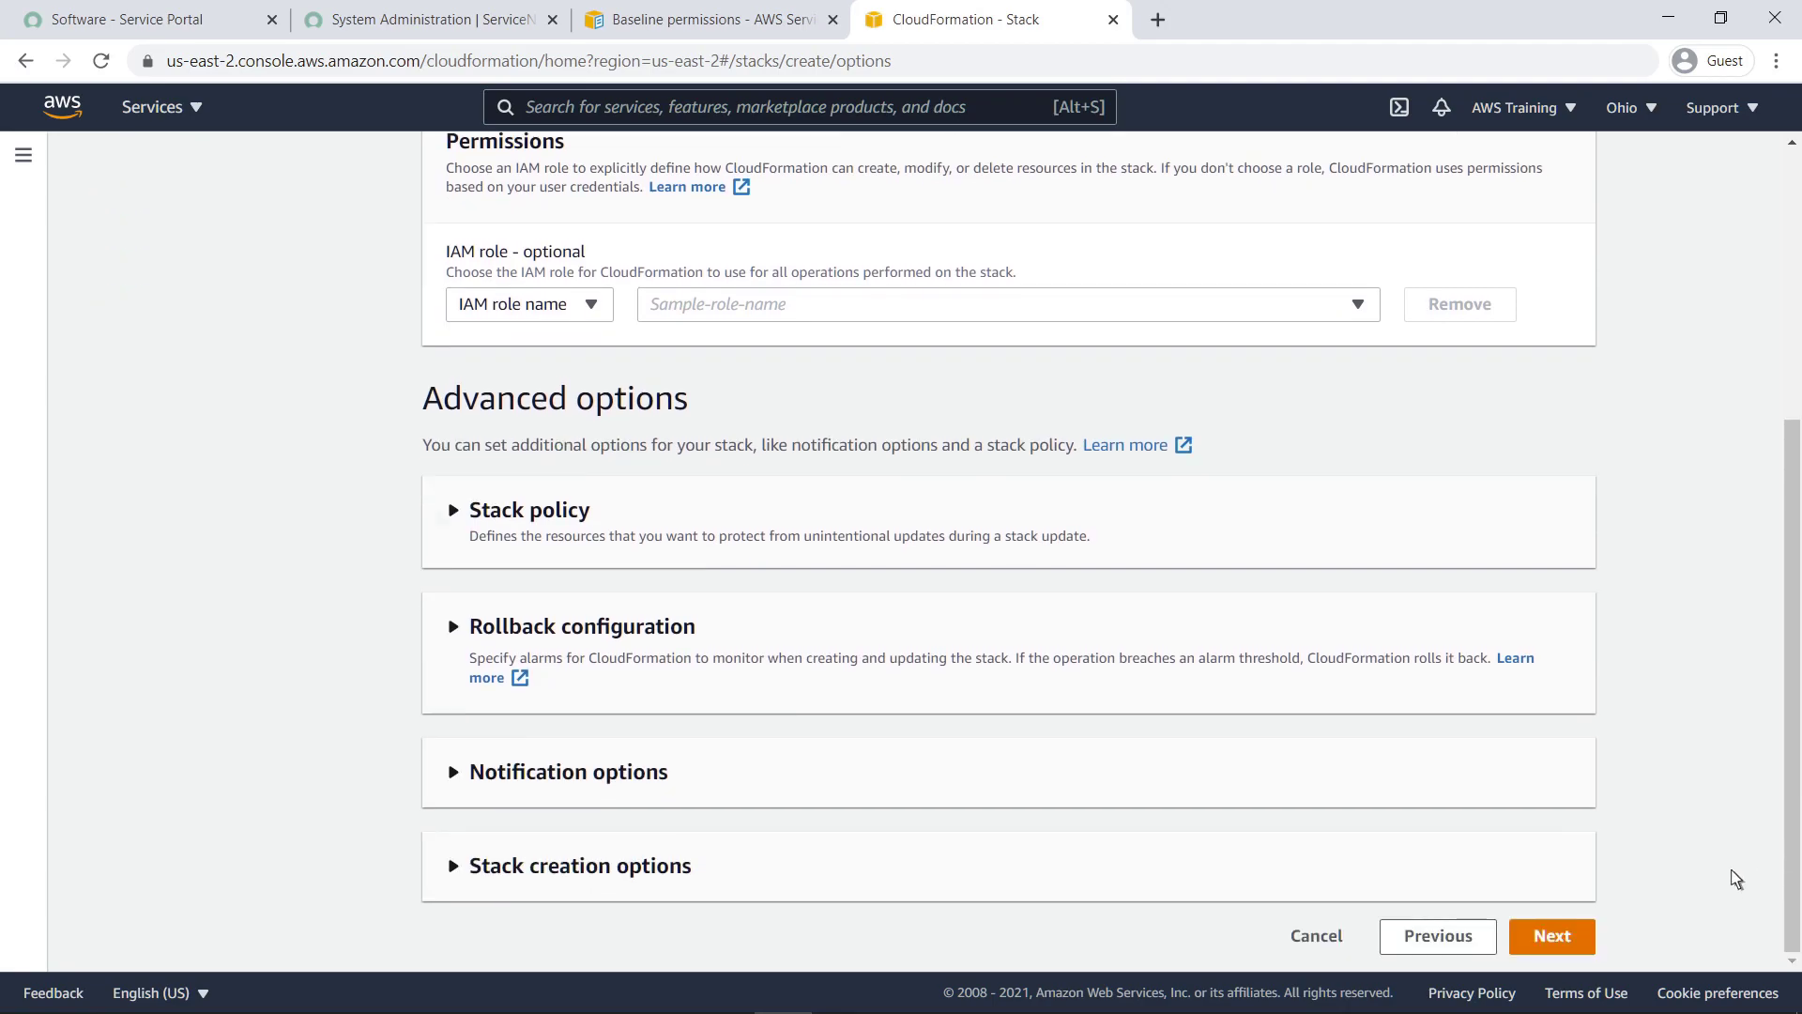
click(1592, 941)
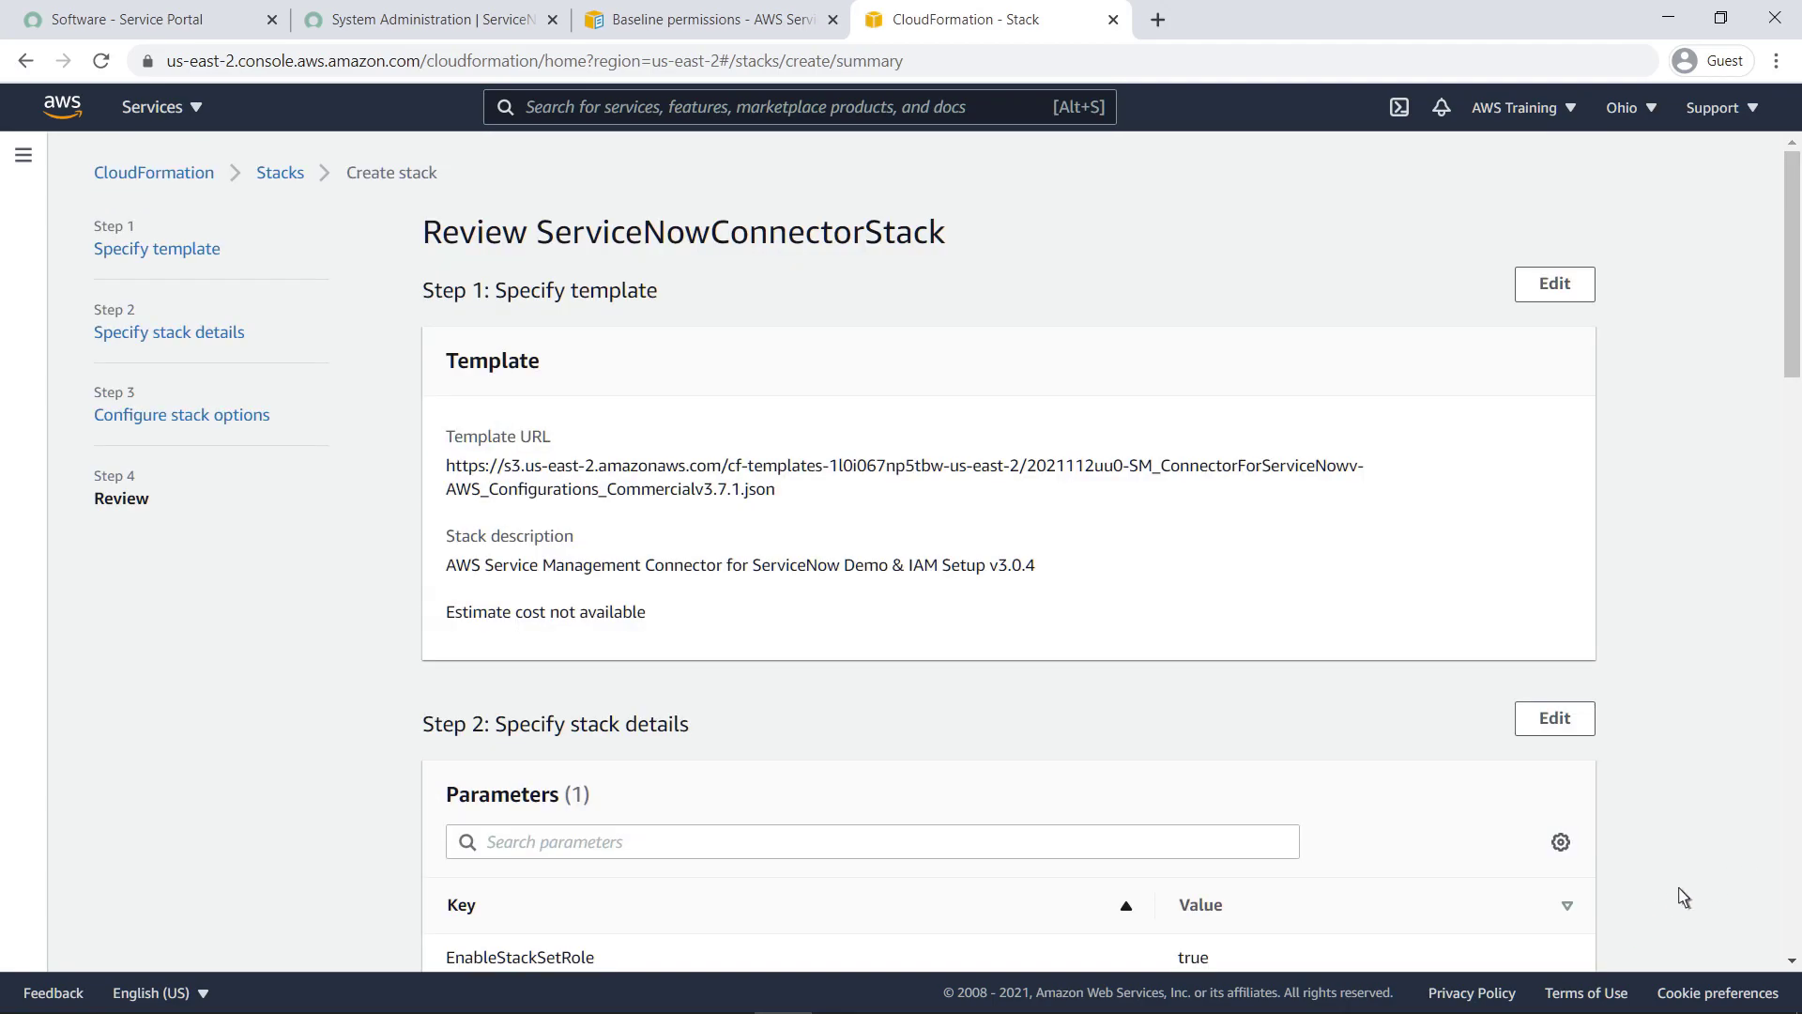
scroll(1792, 836, down, 20)
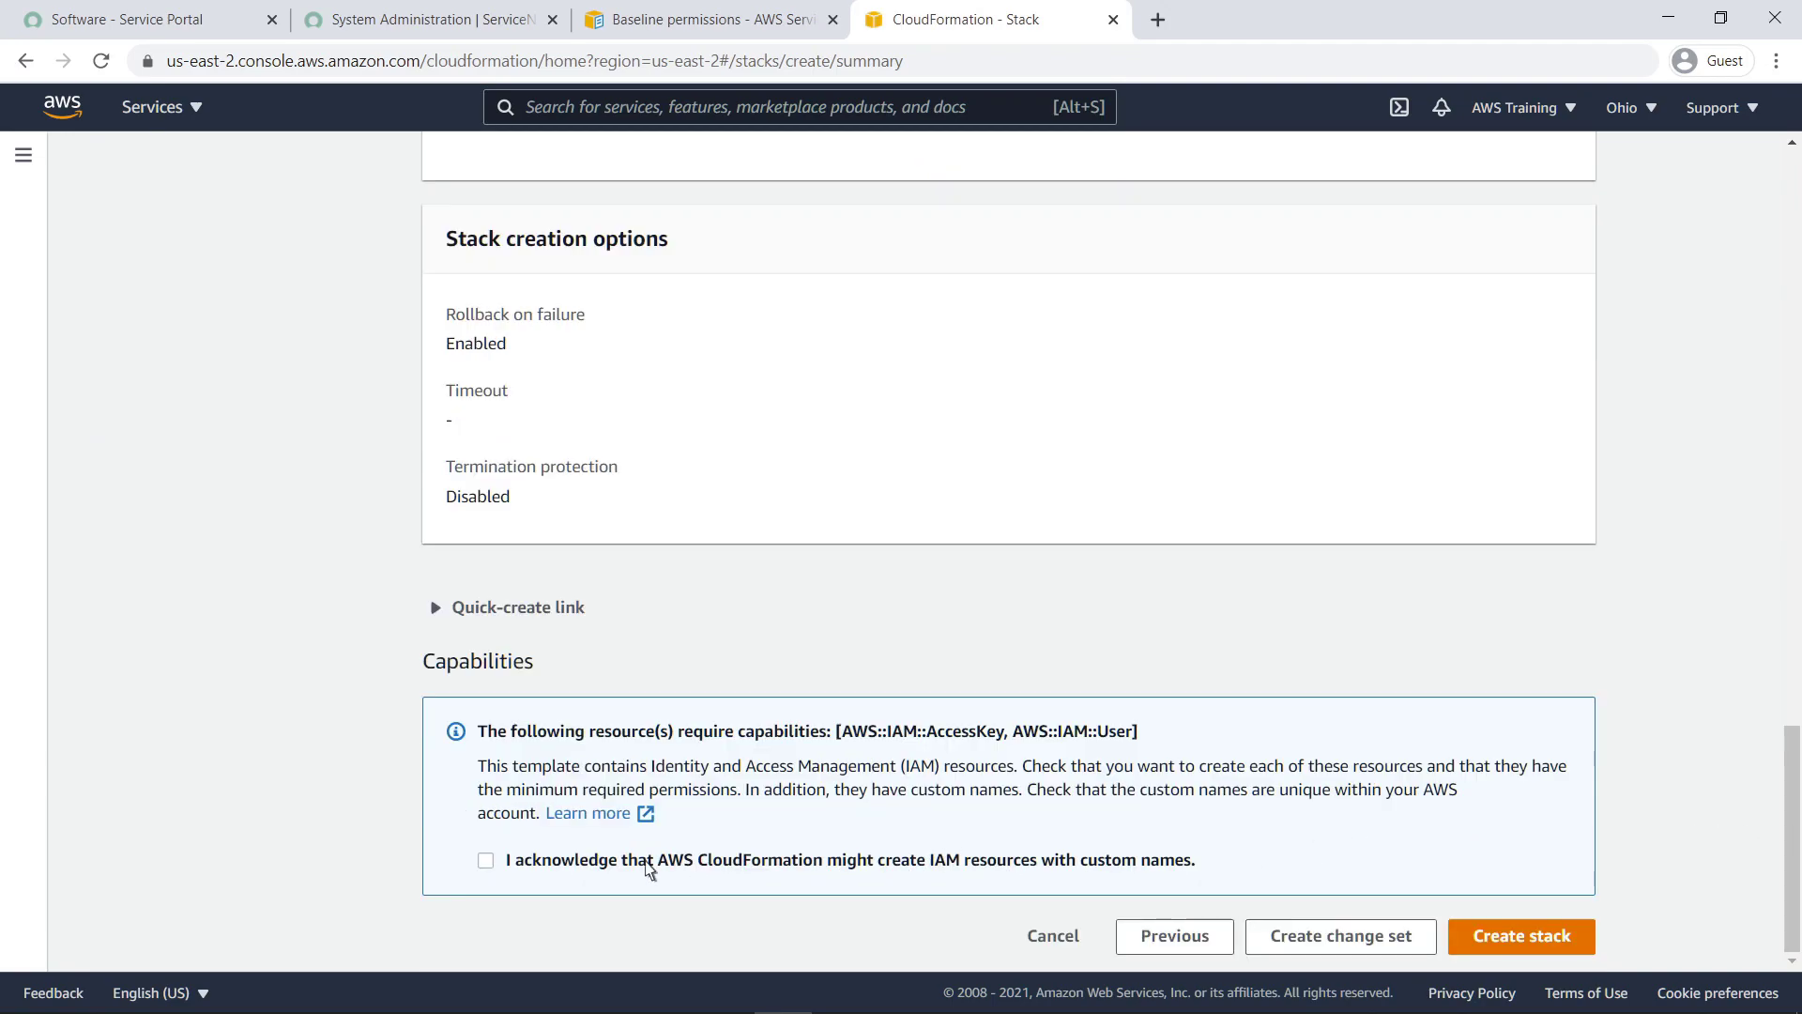
click(487, 861)
click(1573, 935)
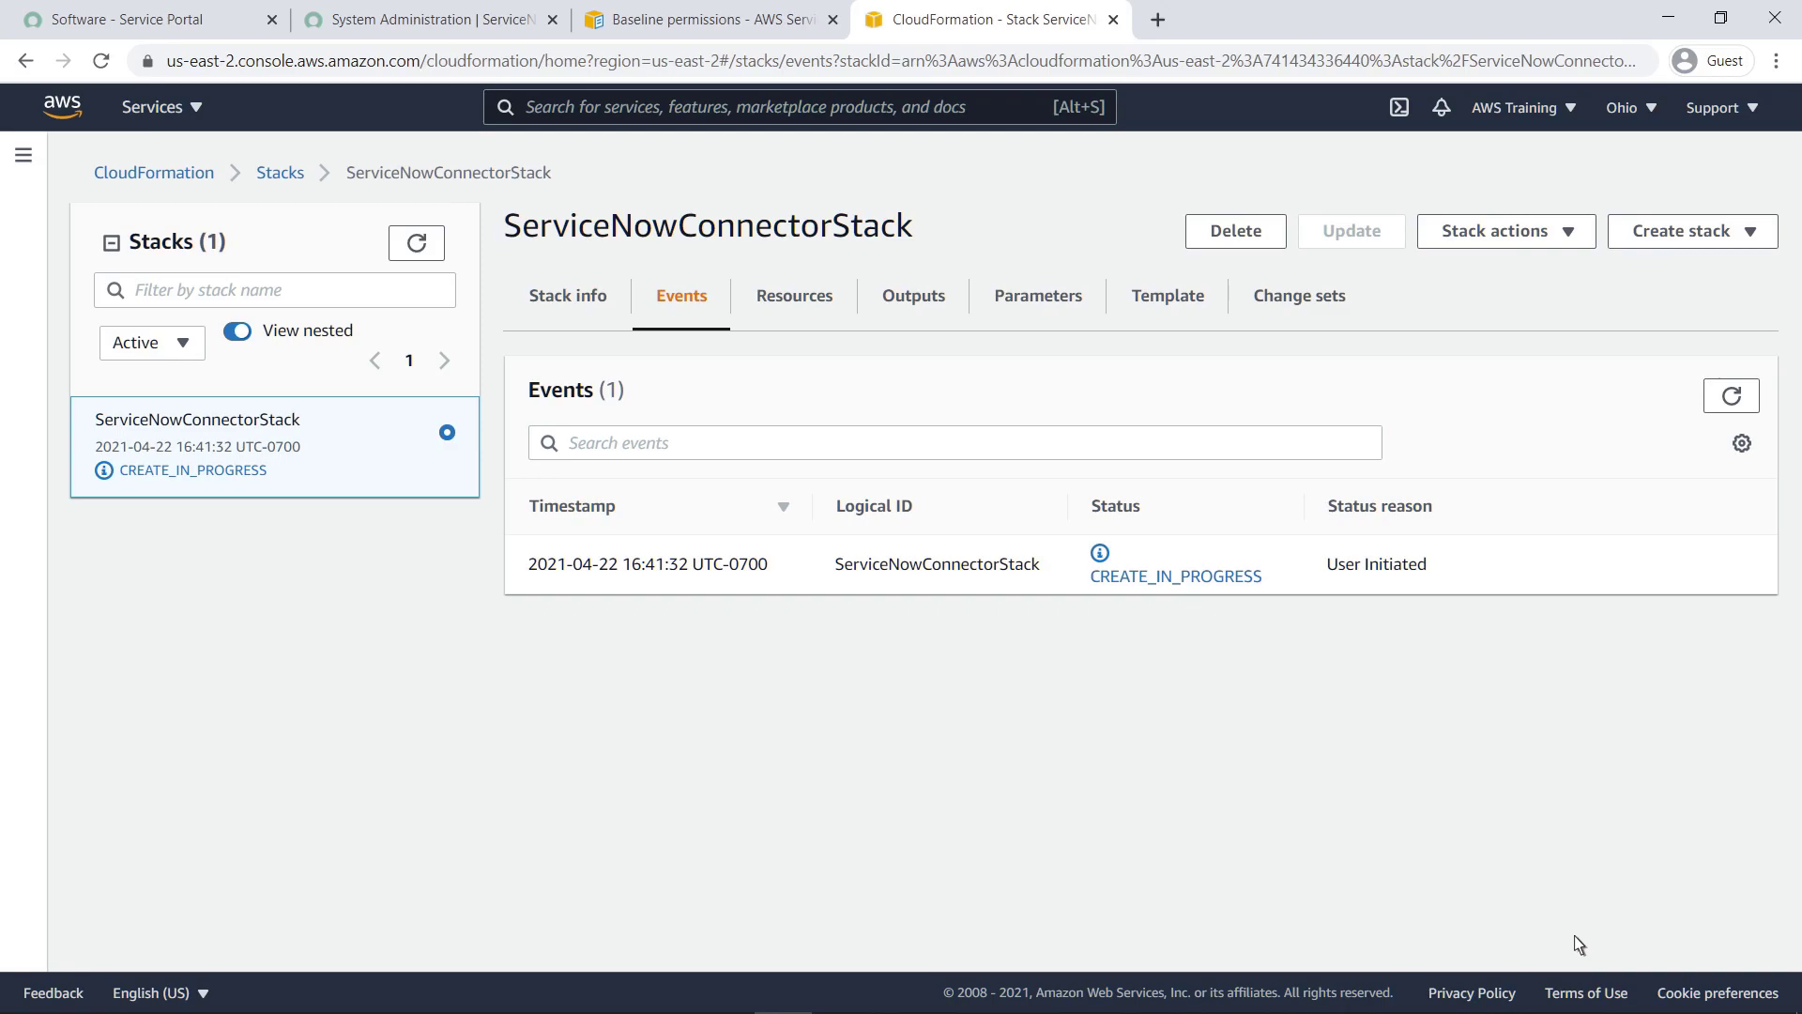
Refresh events until CREATE_COMPLETE, review the stack's 15 resources, then list all AWS services
click(1730, 398)
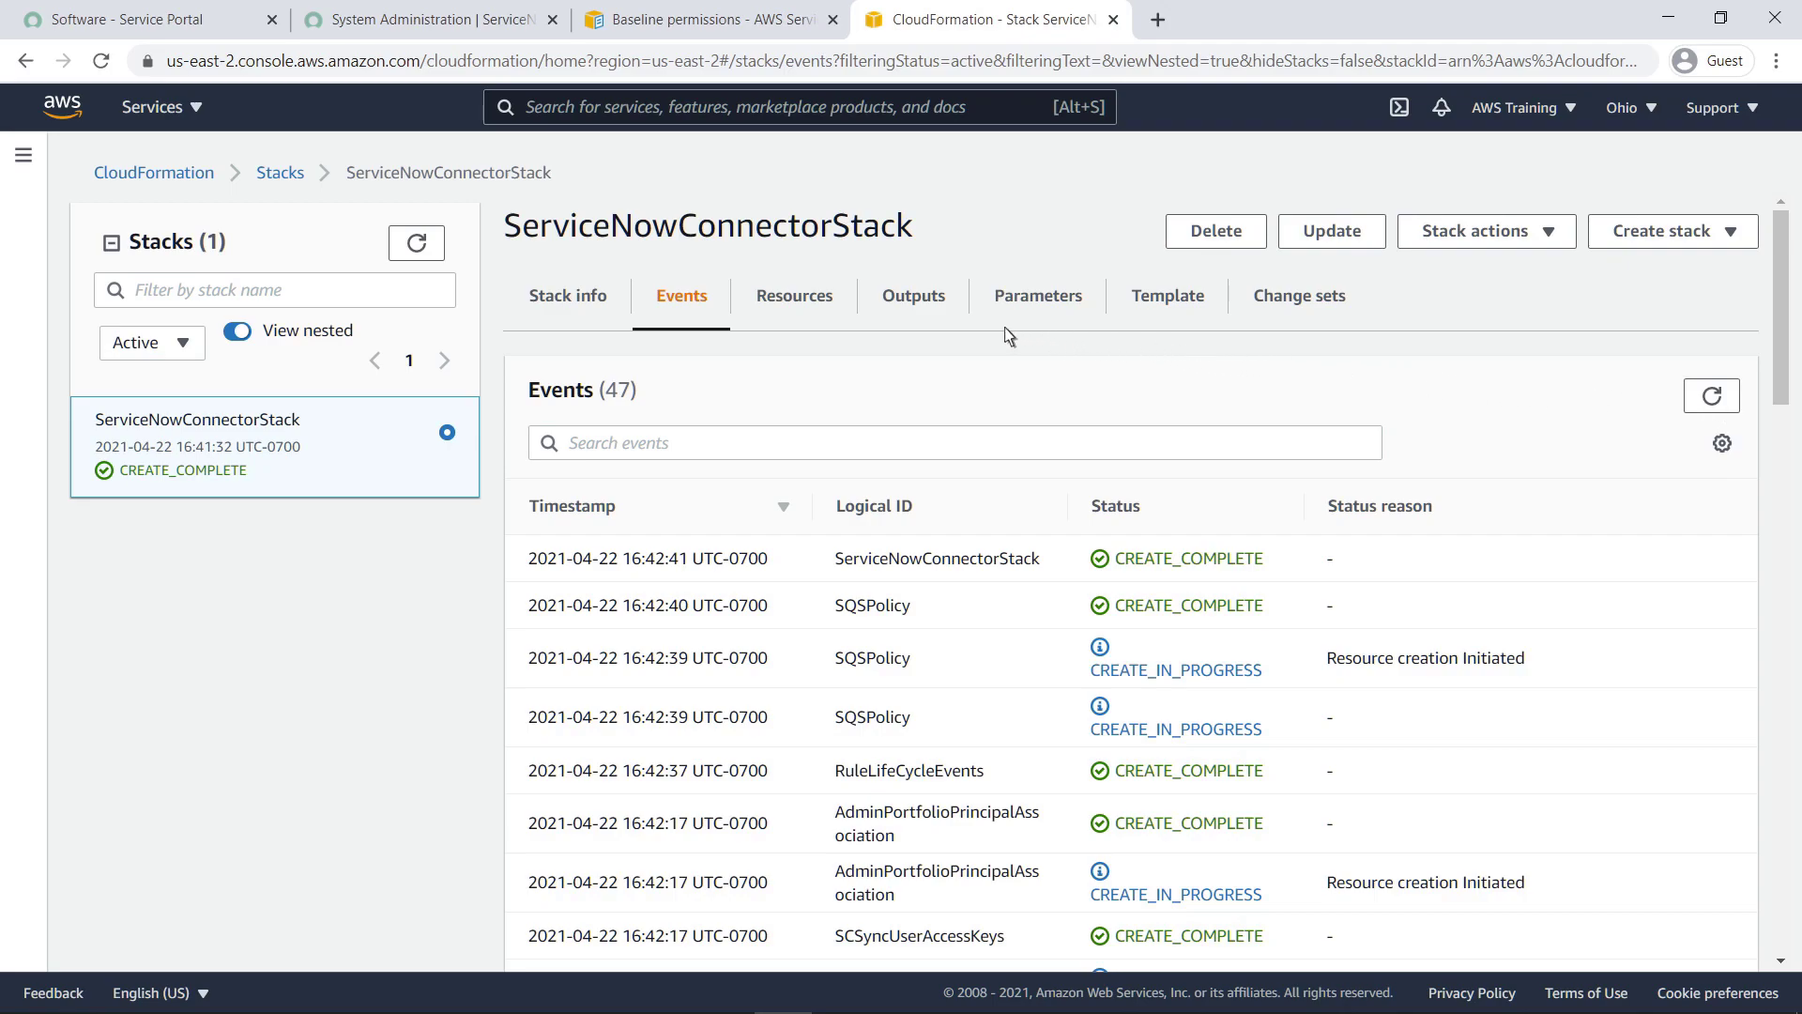
click(796, 304)
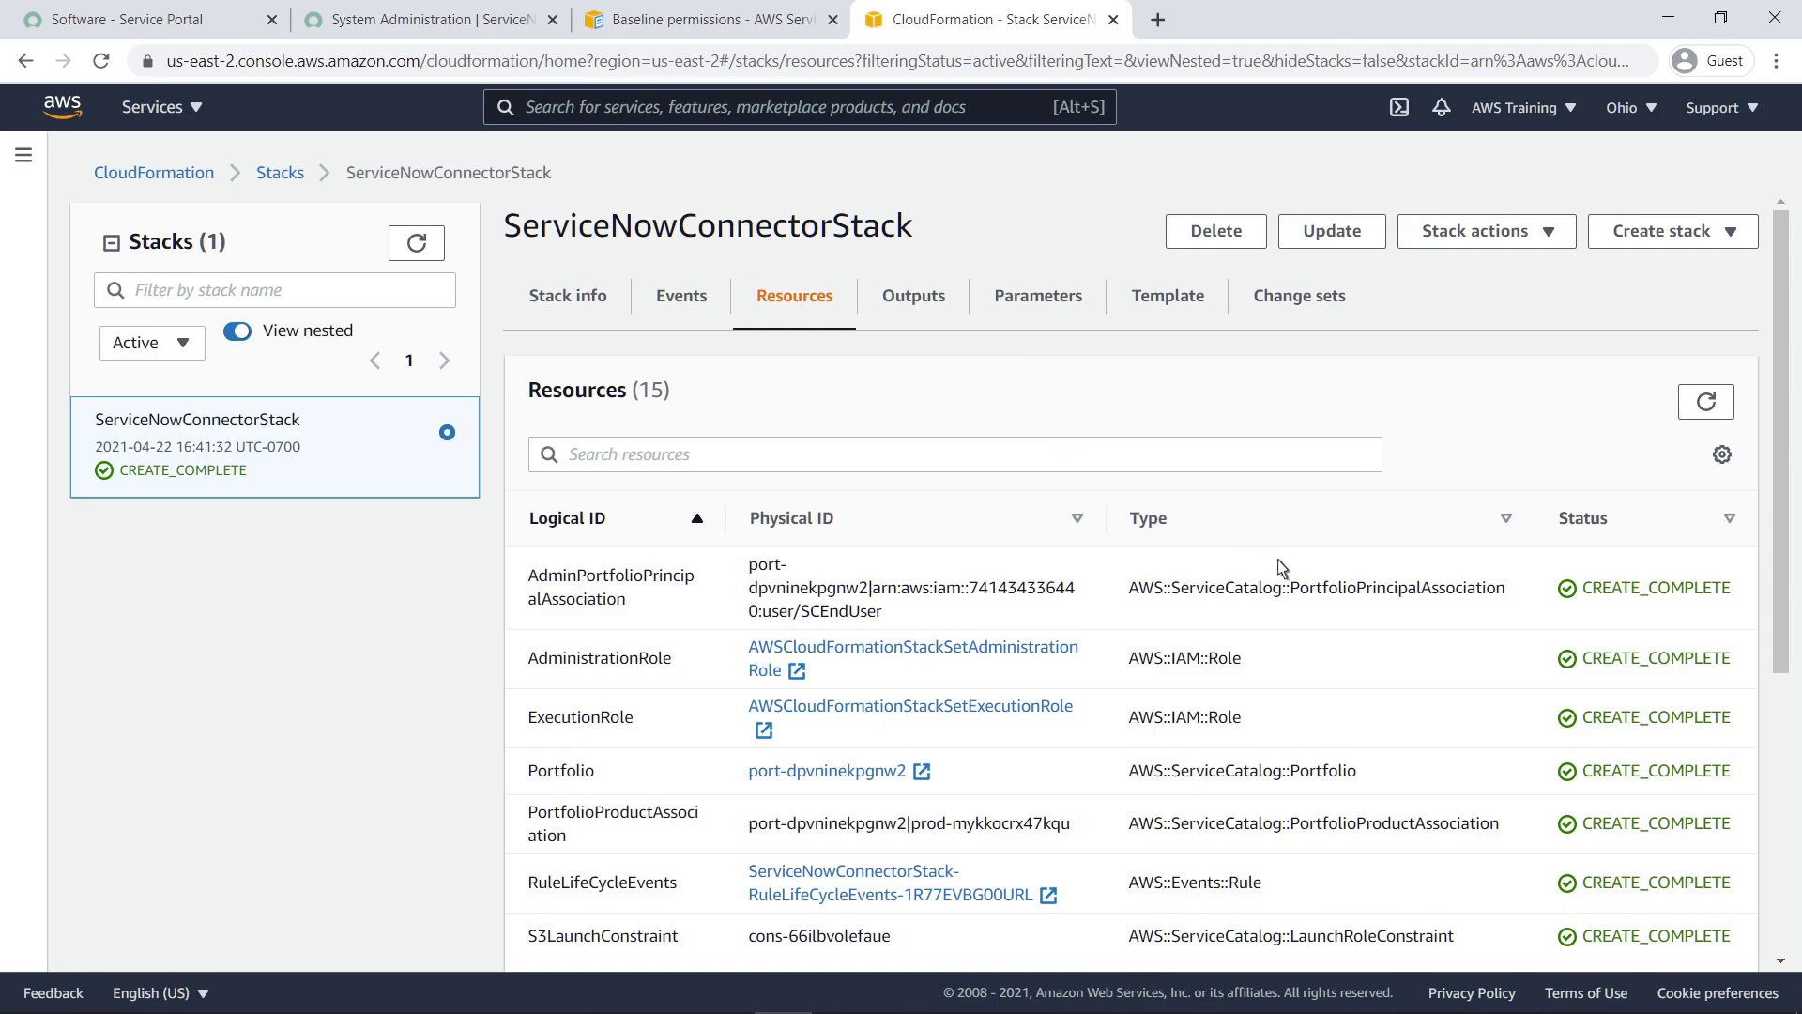
scroll(1785, 835, down, 5)
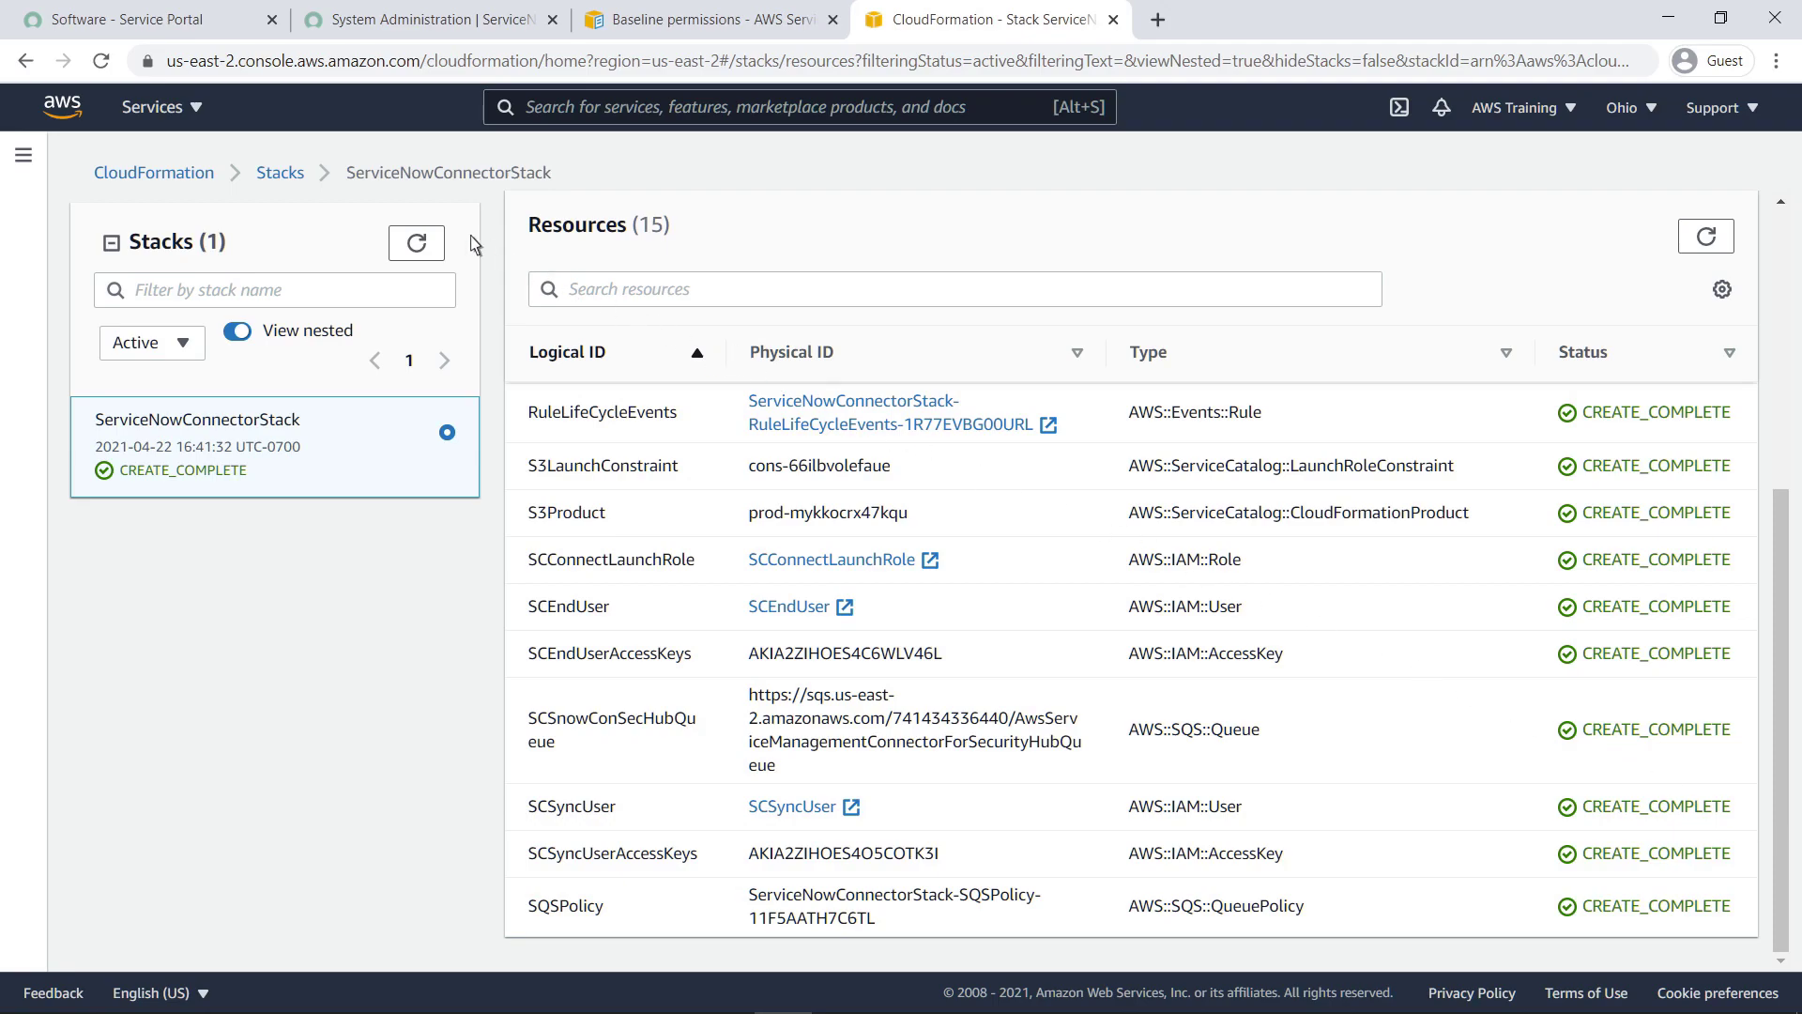
click(193, 108)
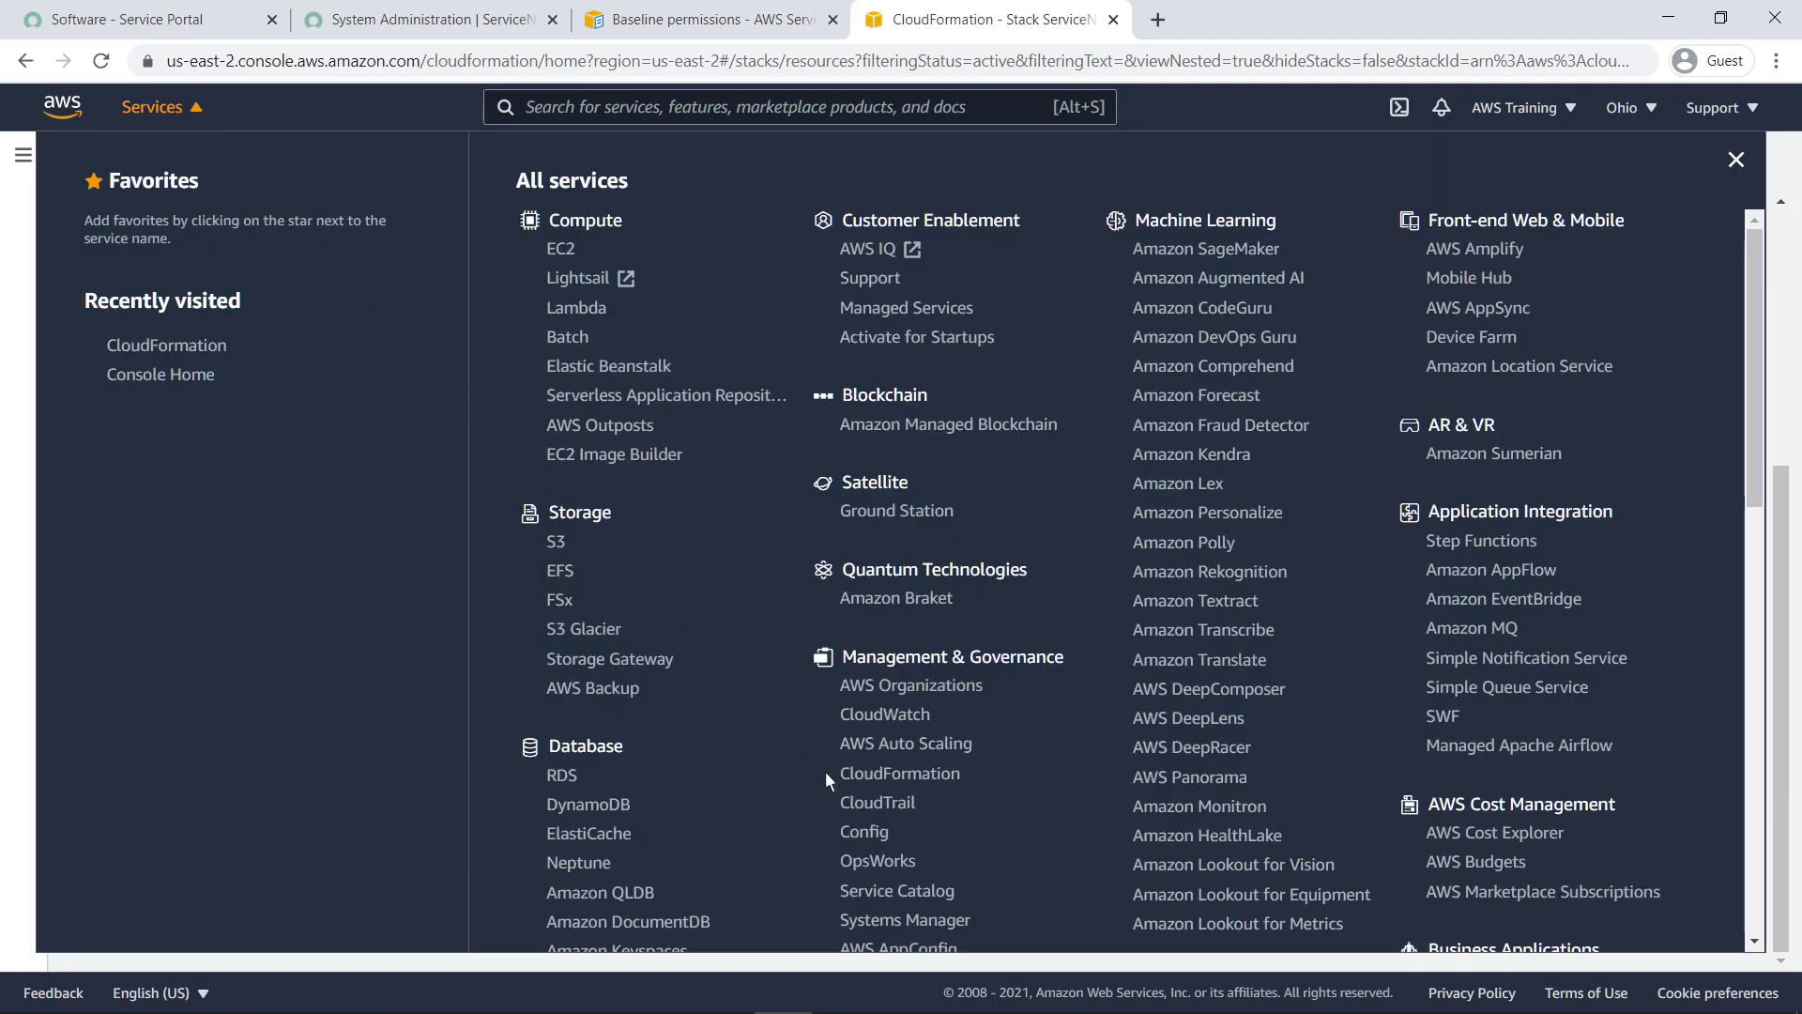
Open AWS Config's Settings to confirm recording is on for all supported resources
click(880, 831)
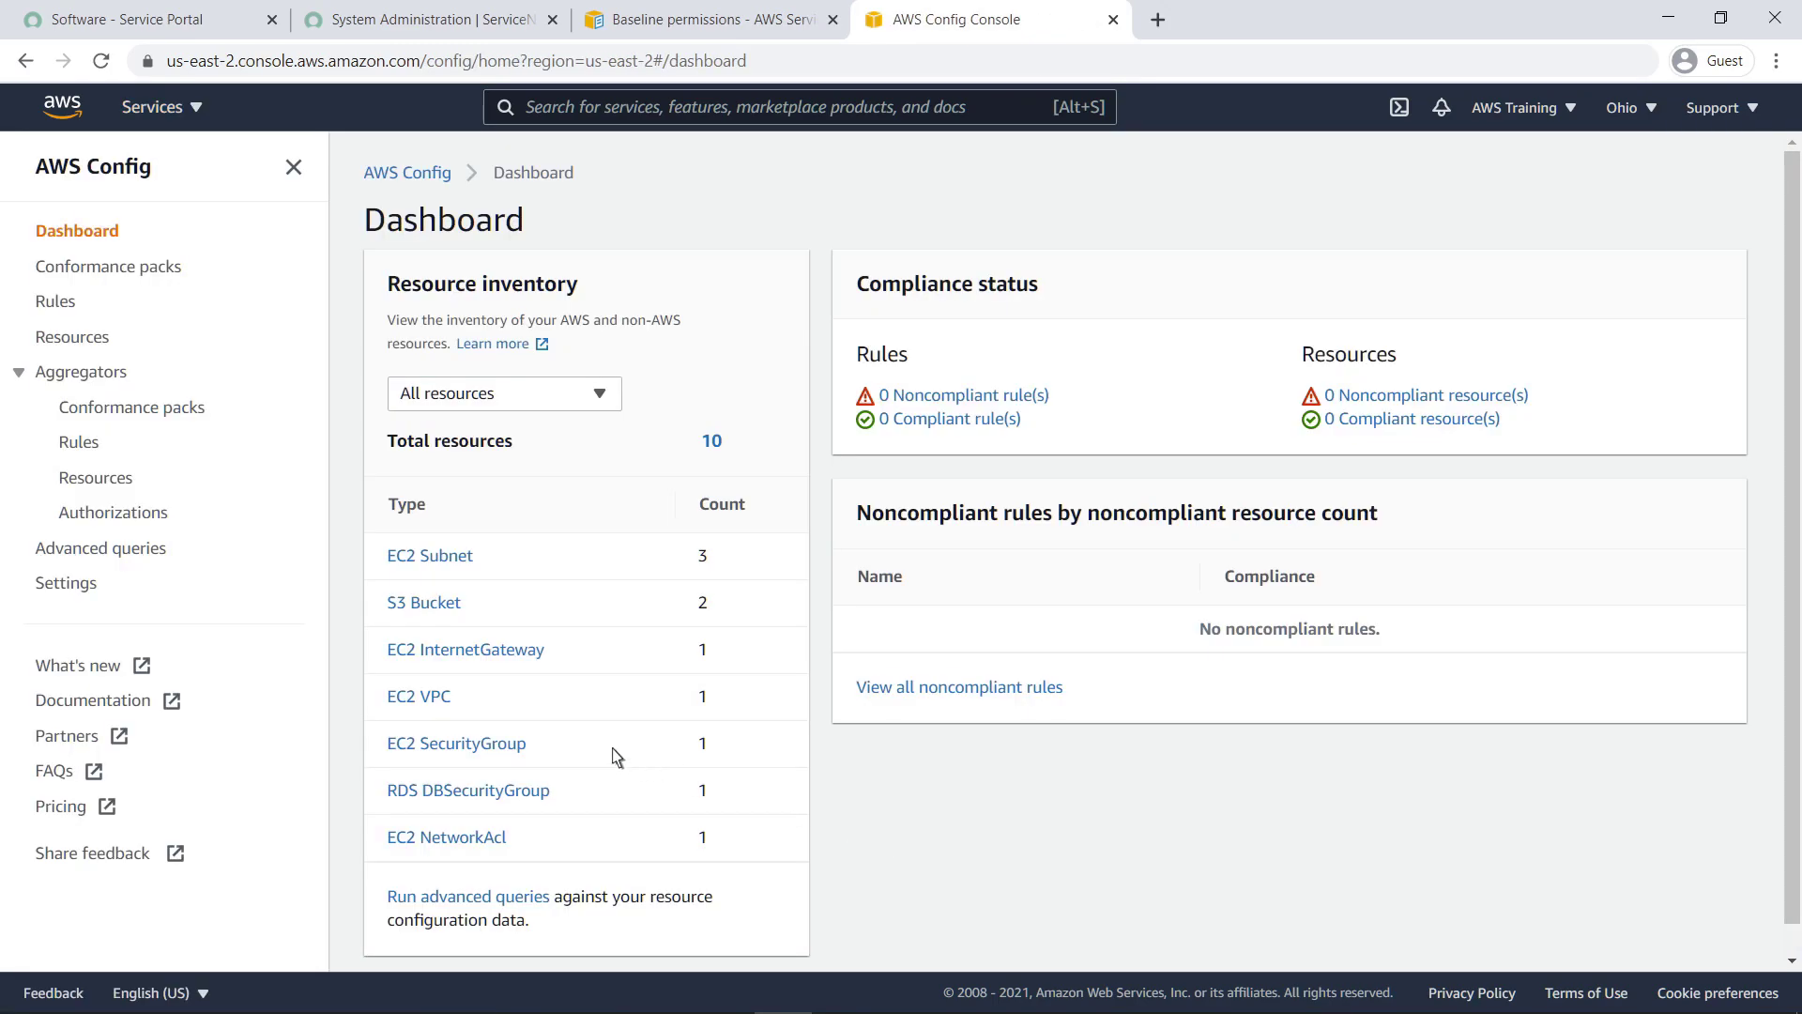
click(97, 587)
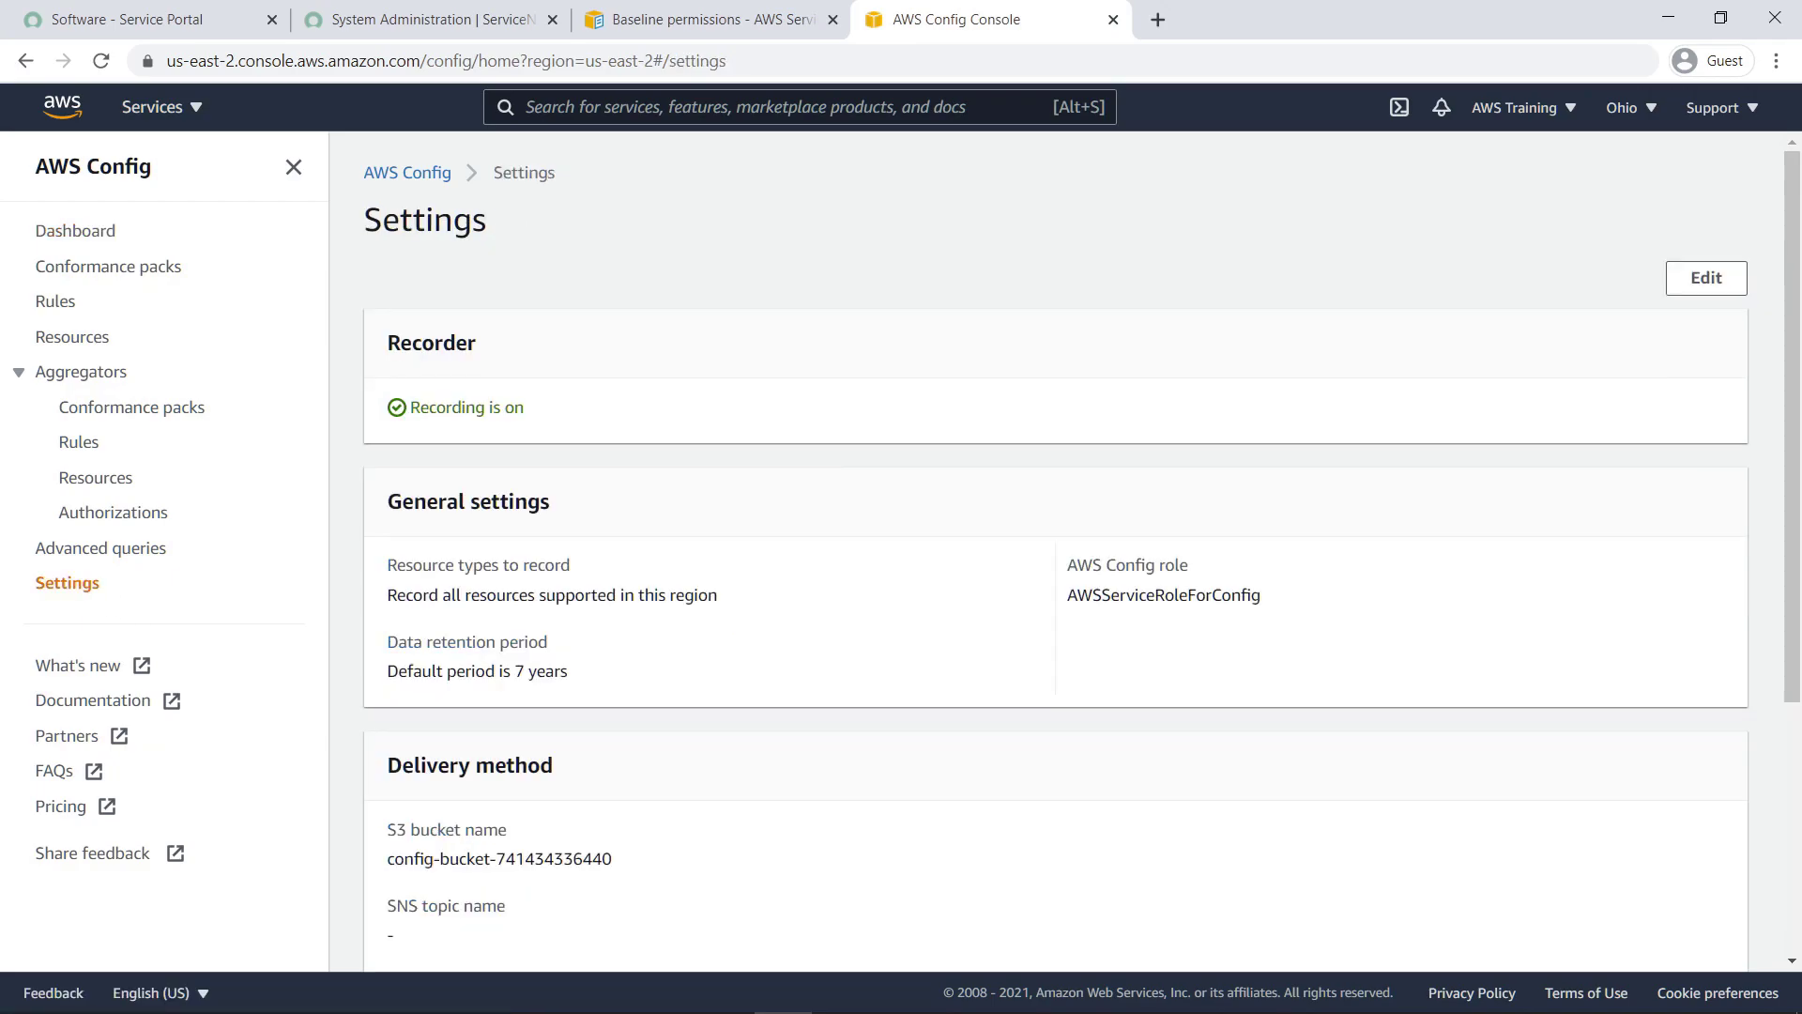
click(524, 113)
Search for IAM, review the account's roles, then list users SCEndUser and SCSyncUser
text(IAM)
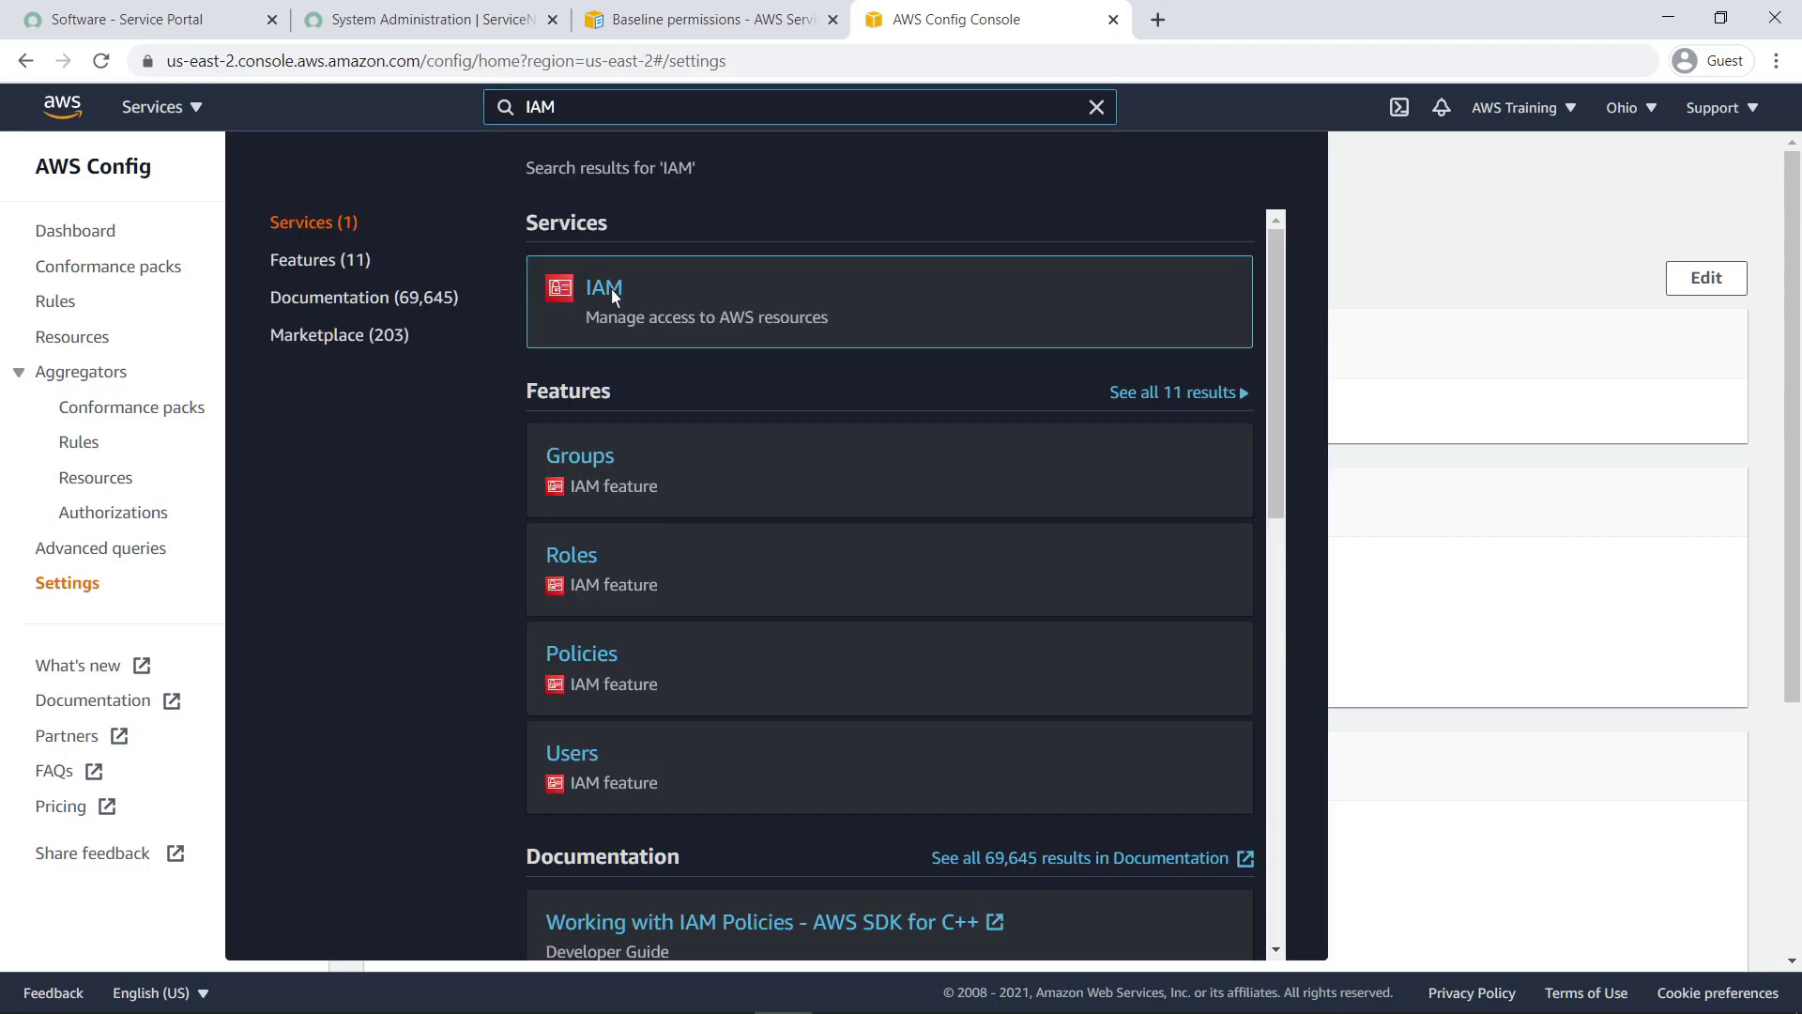
click(605, 288)
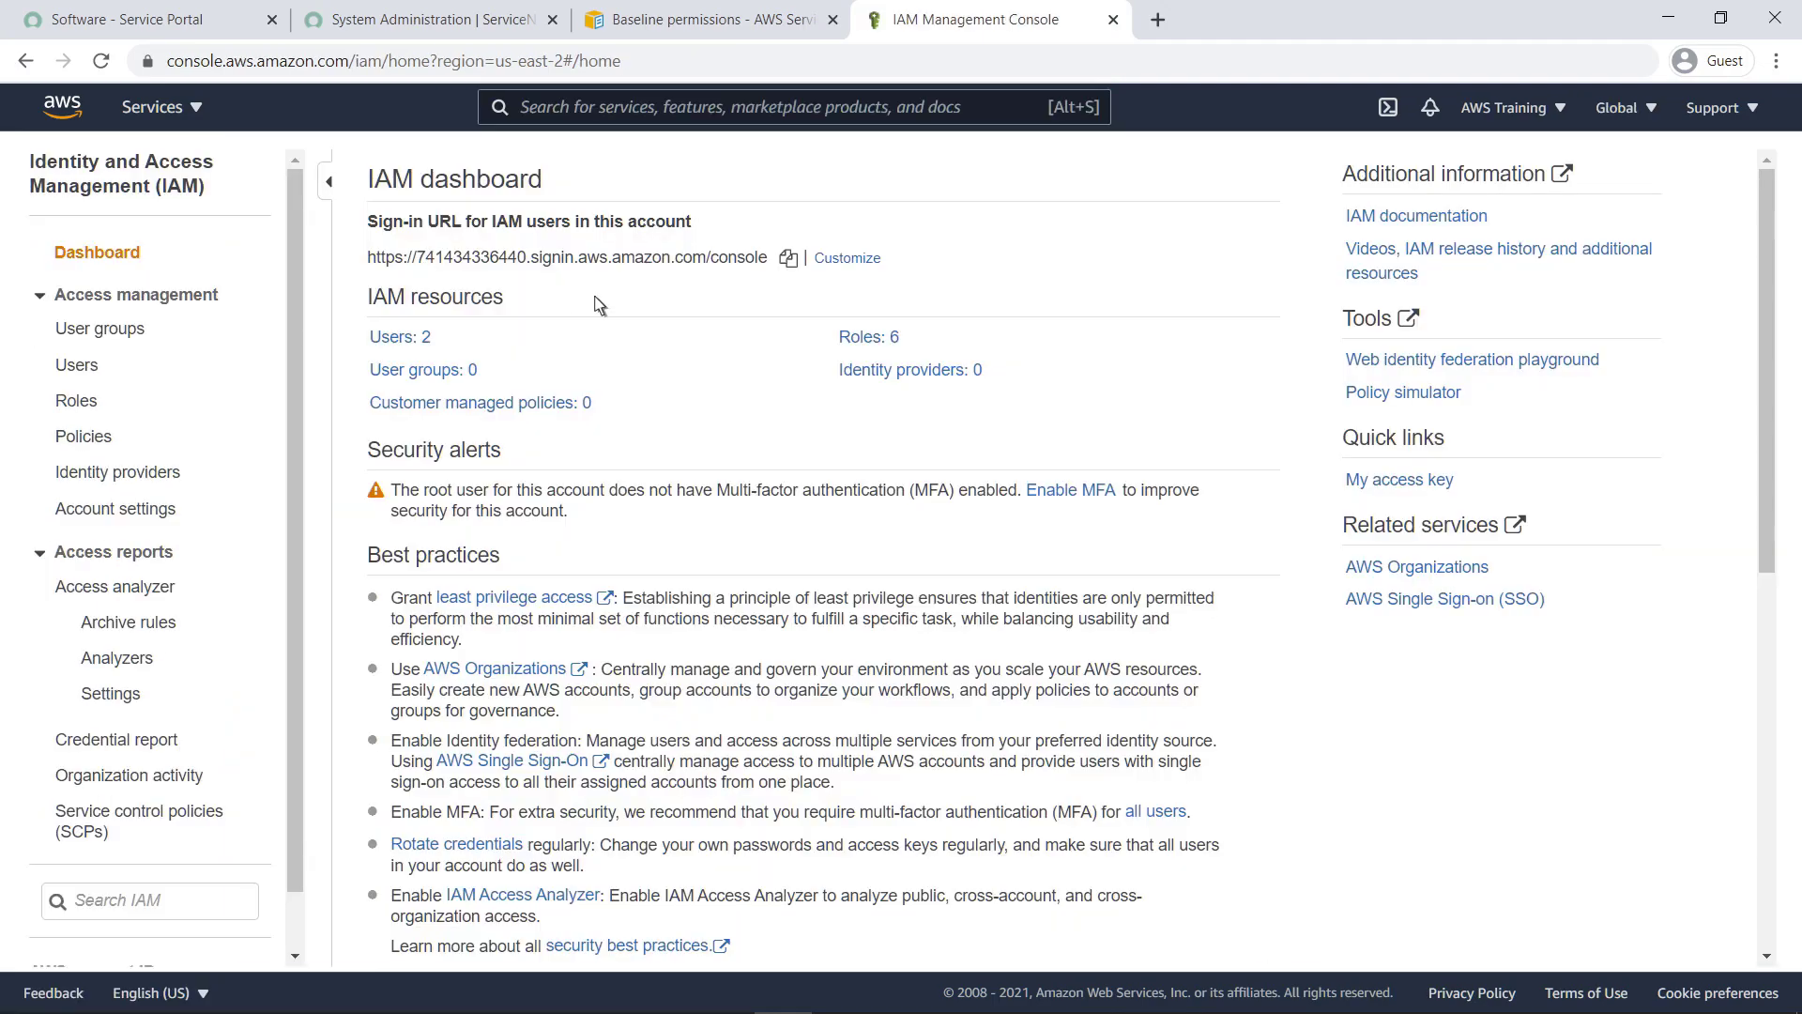
click(77, 402)
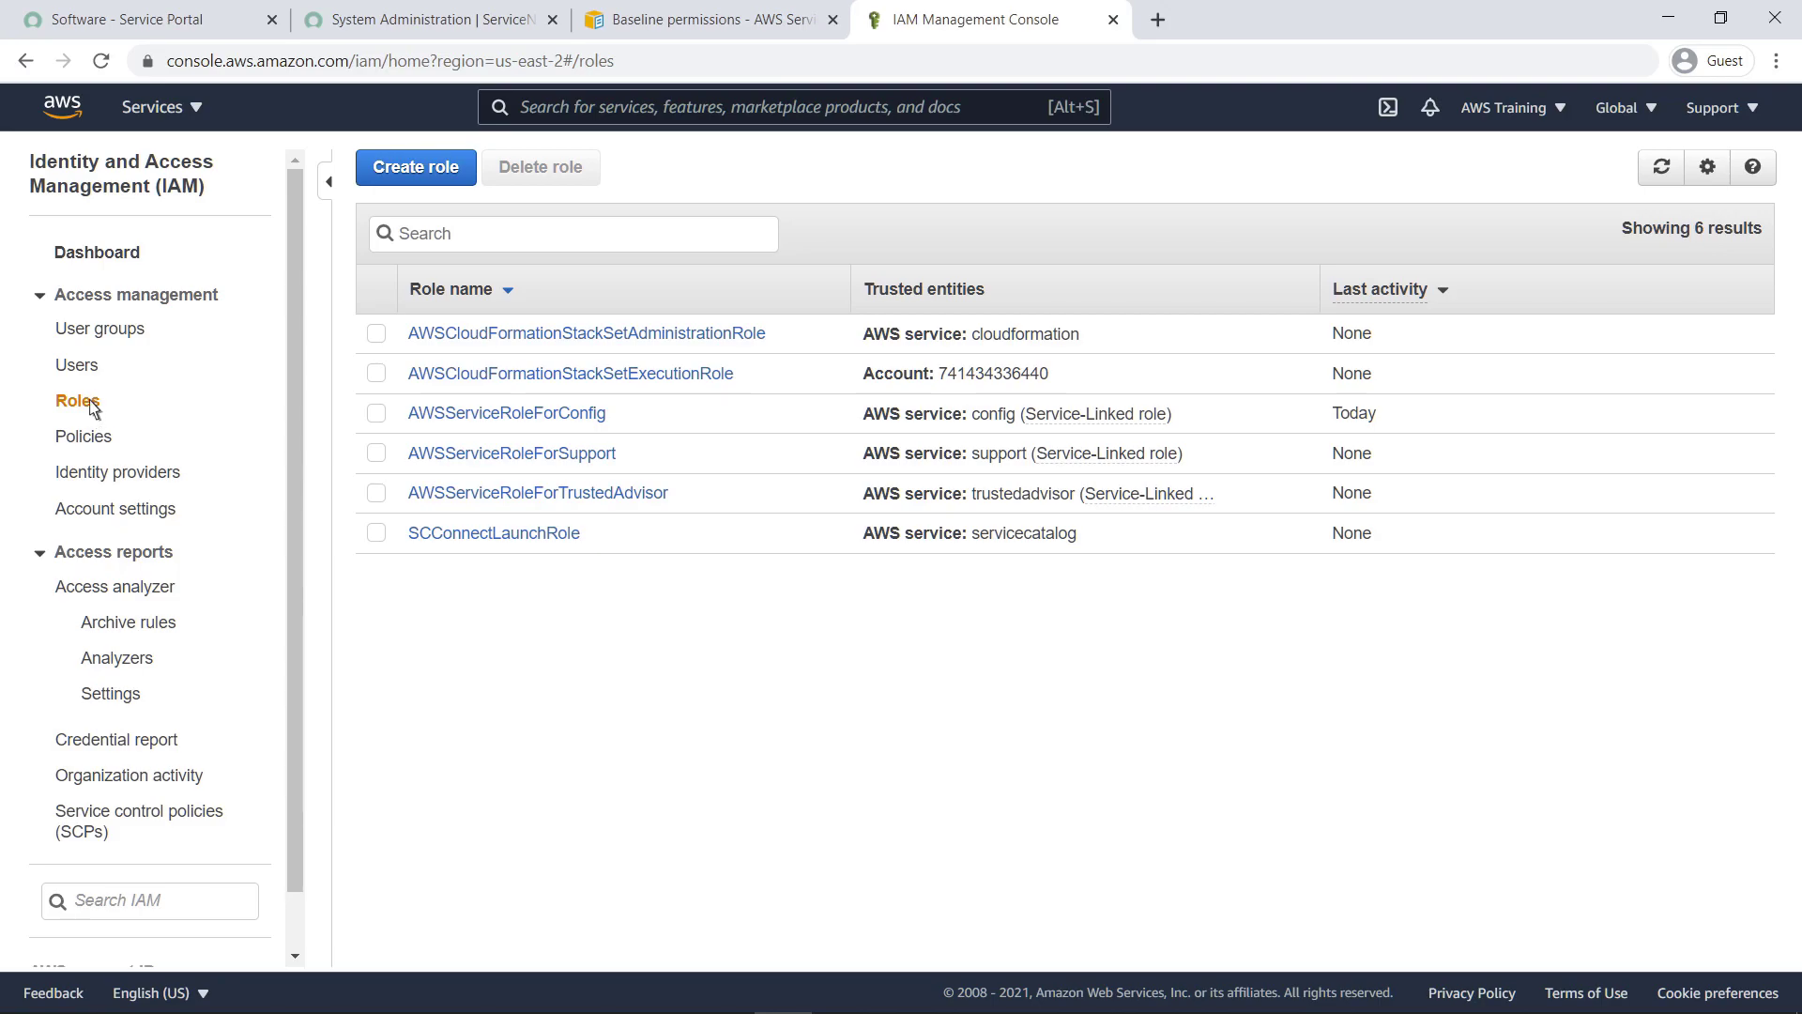
click(77, 365)
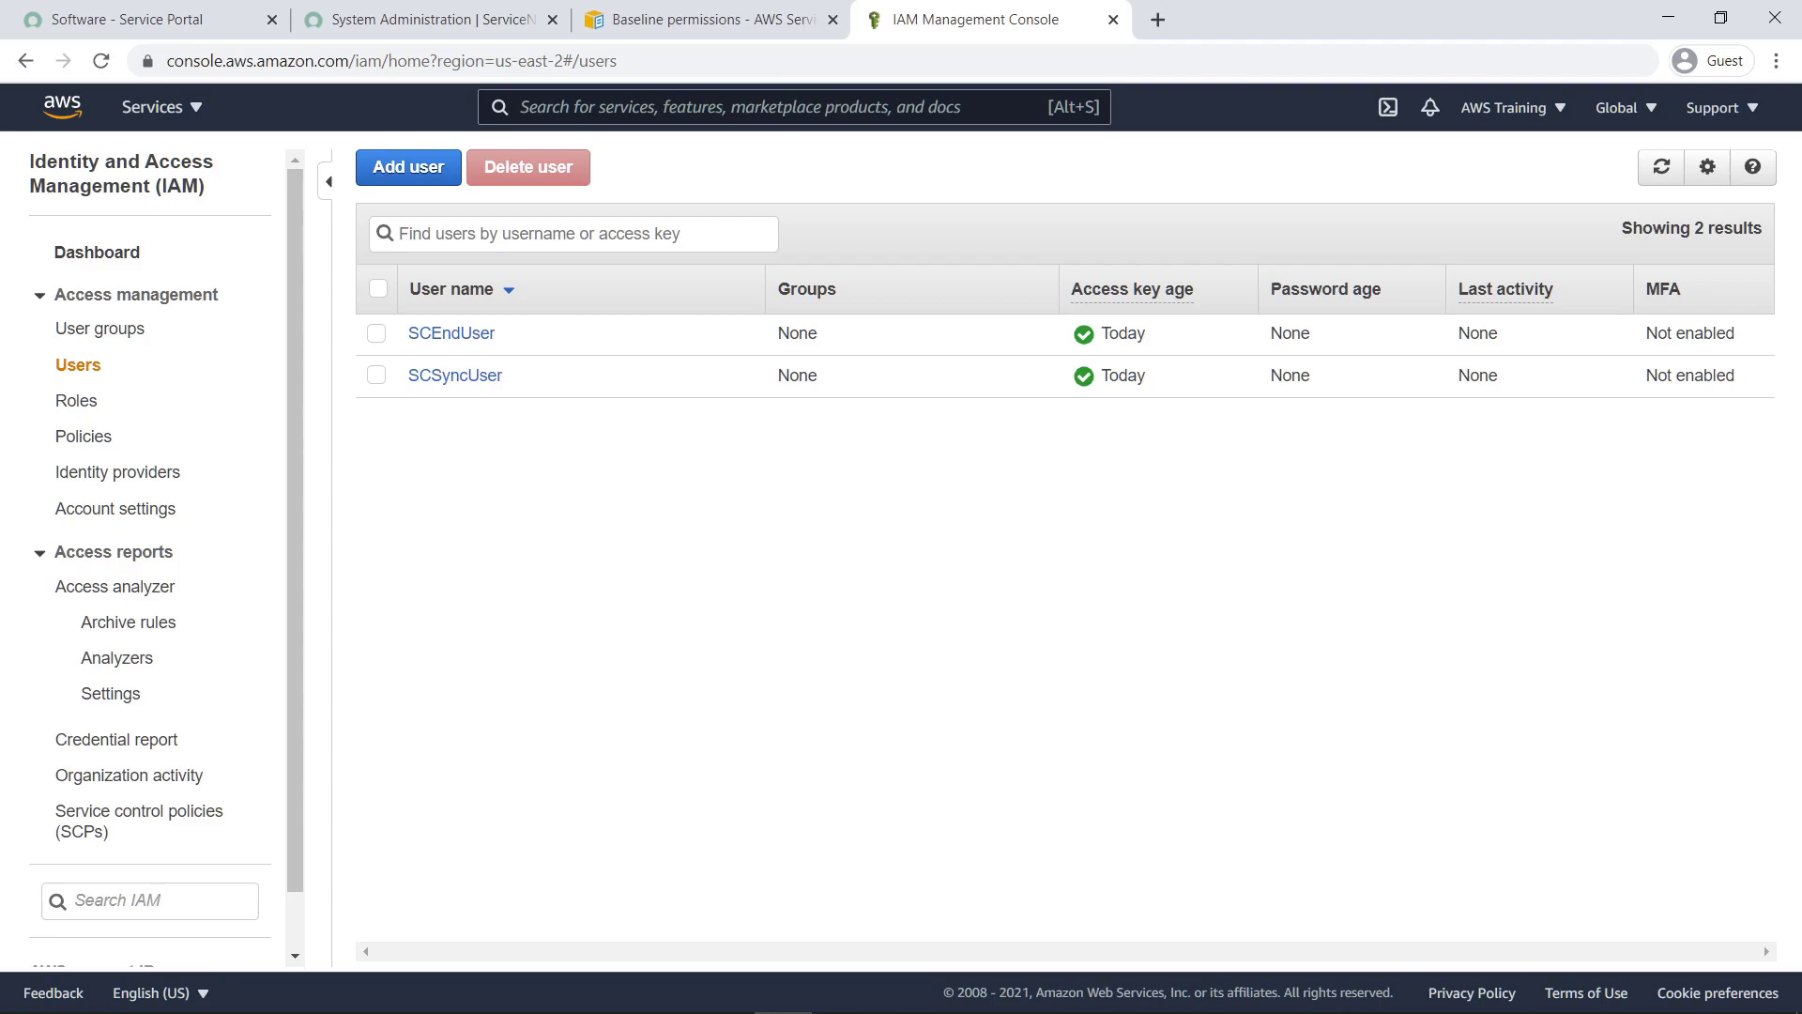
Check SCEndUser's security credentials: one active, never-used access key and no console access
click(480, 338)
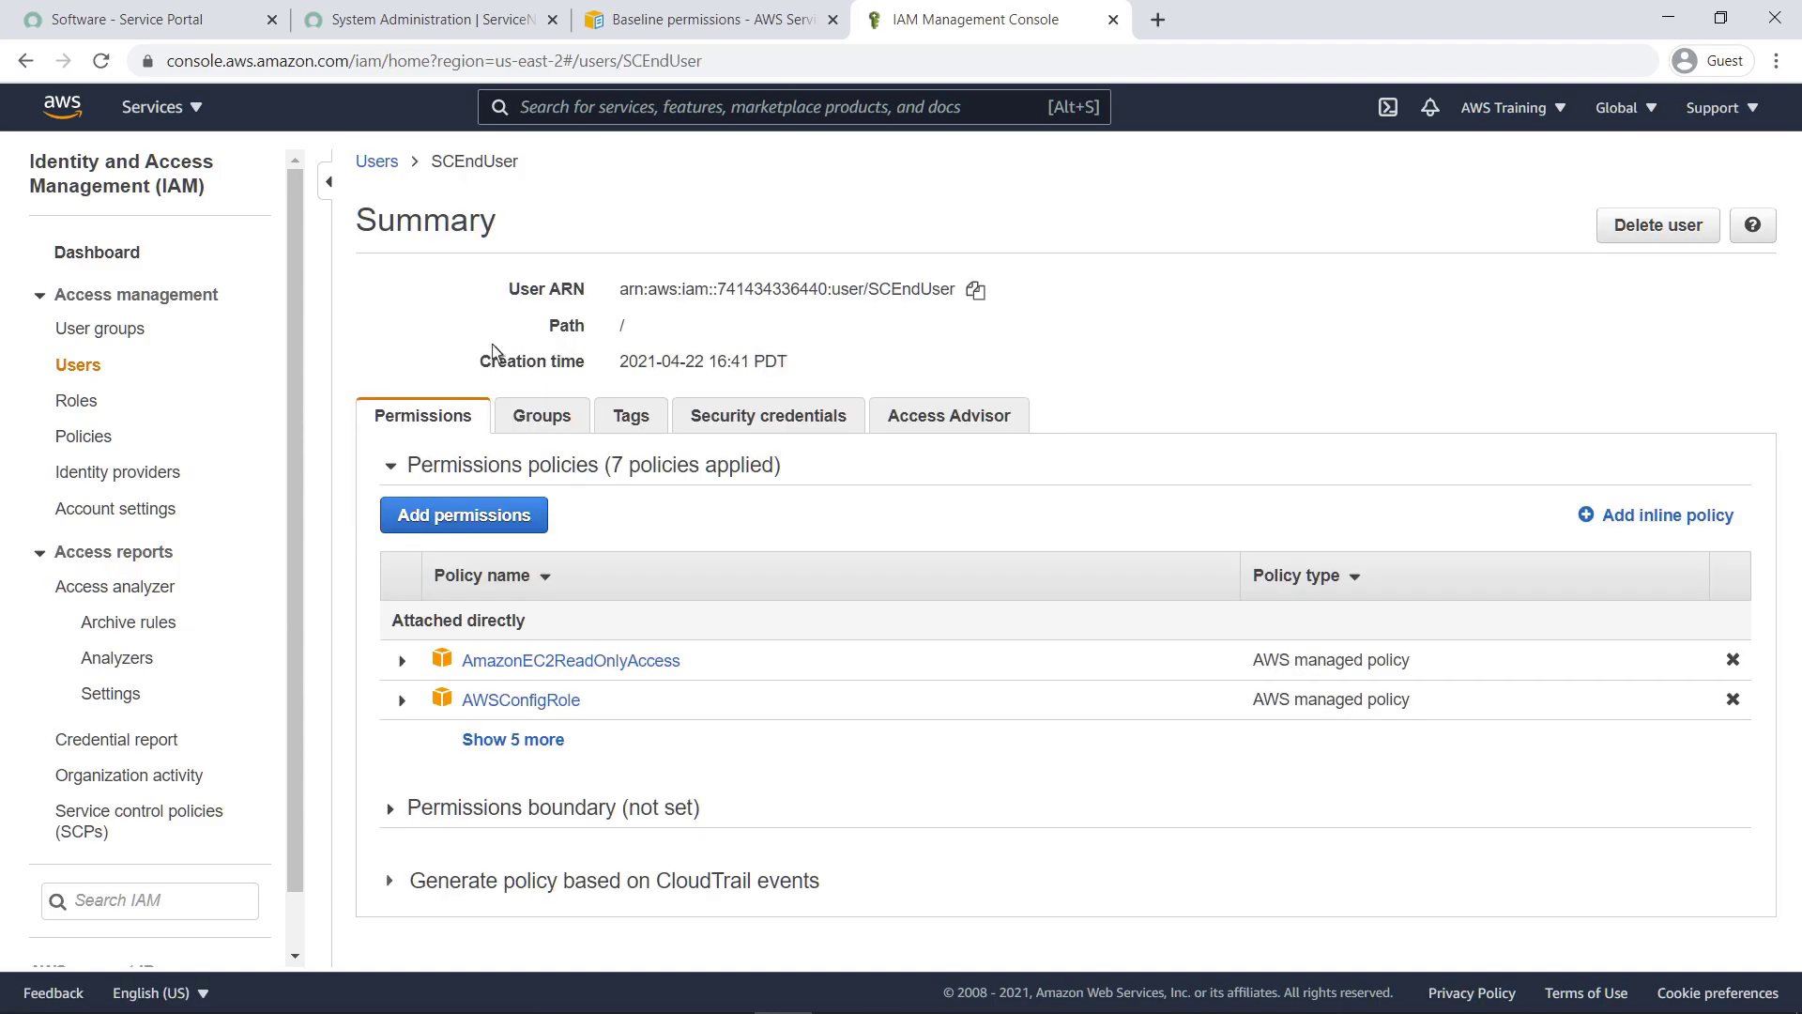
click(814, 427)
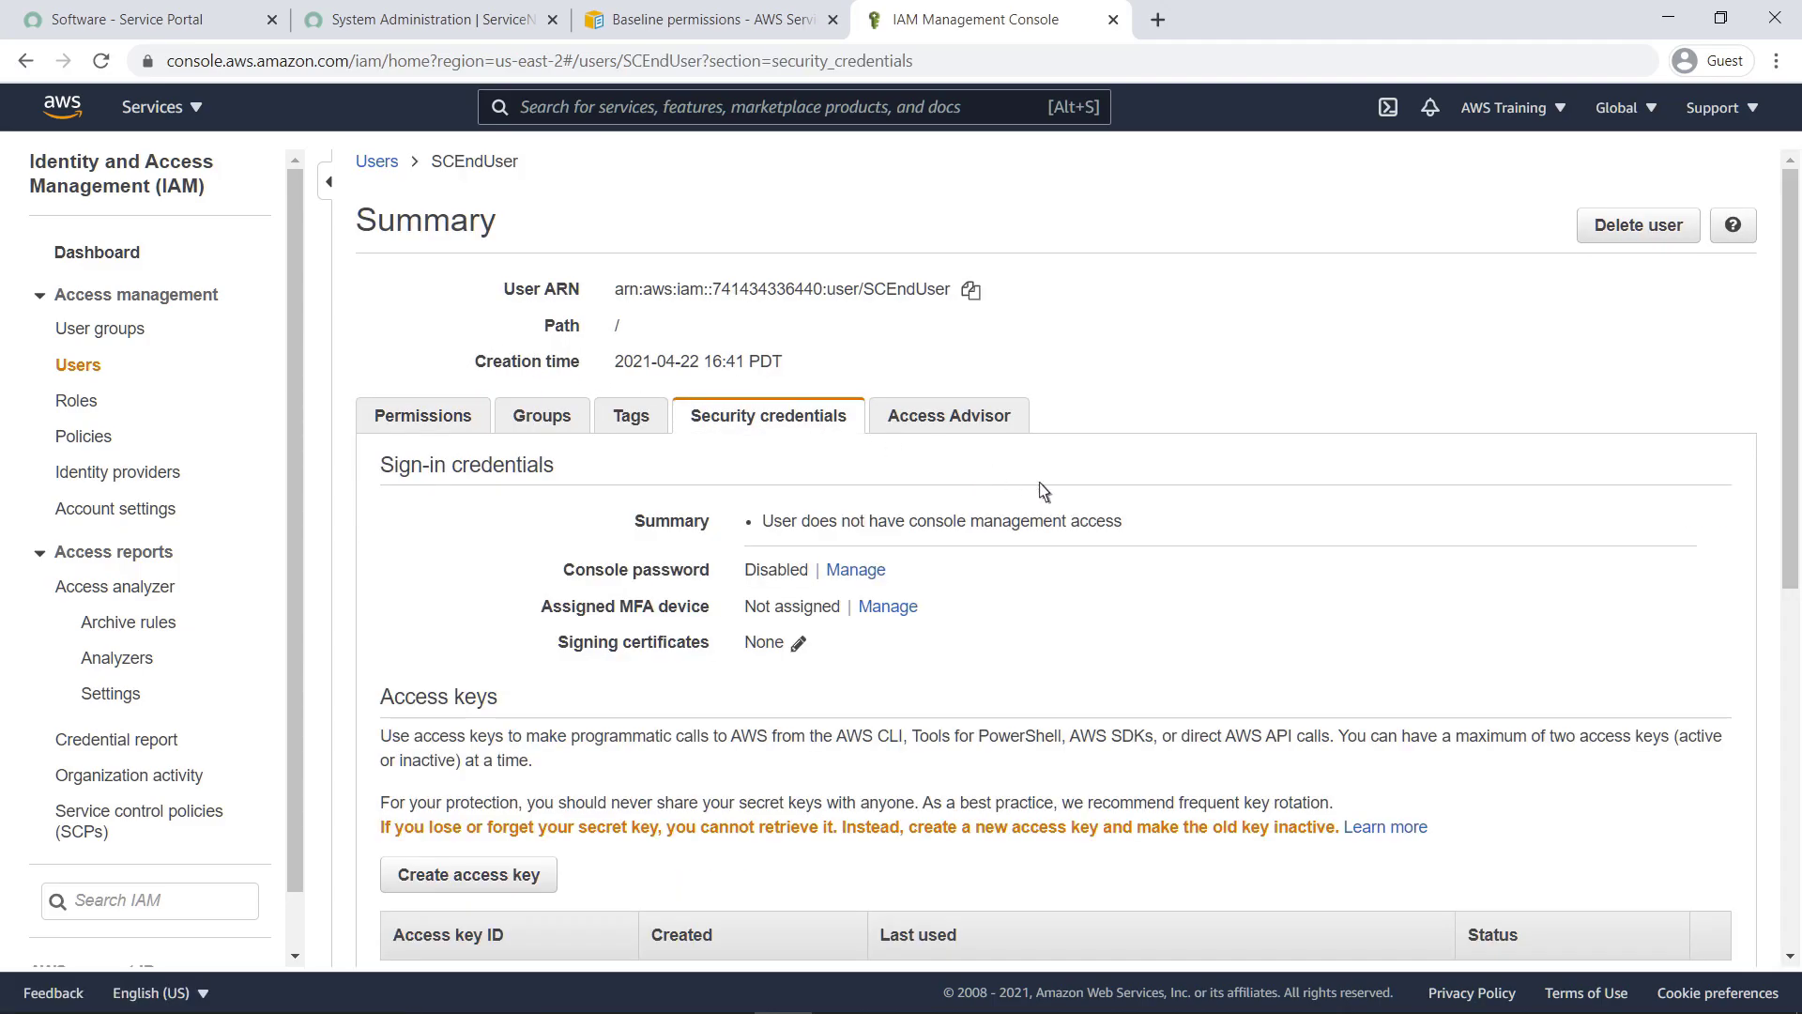
scroll(1793, 688, down, 3)
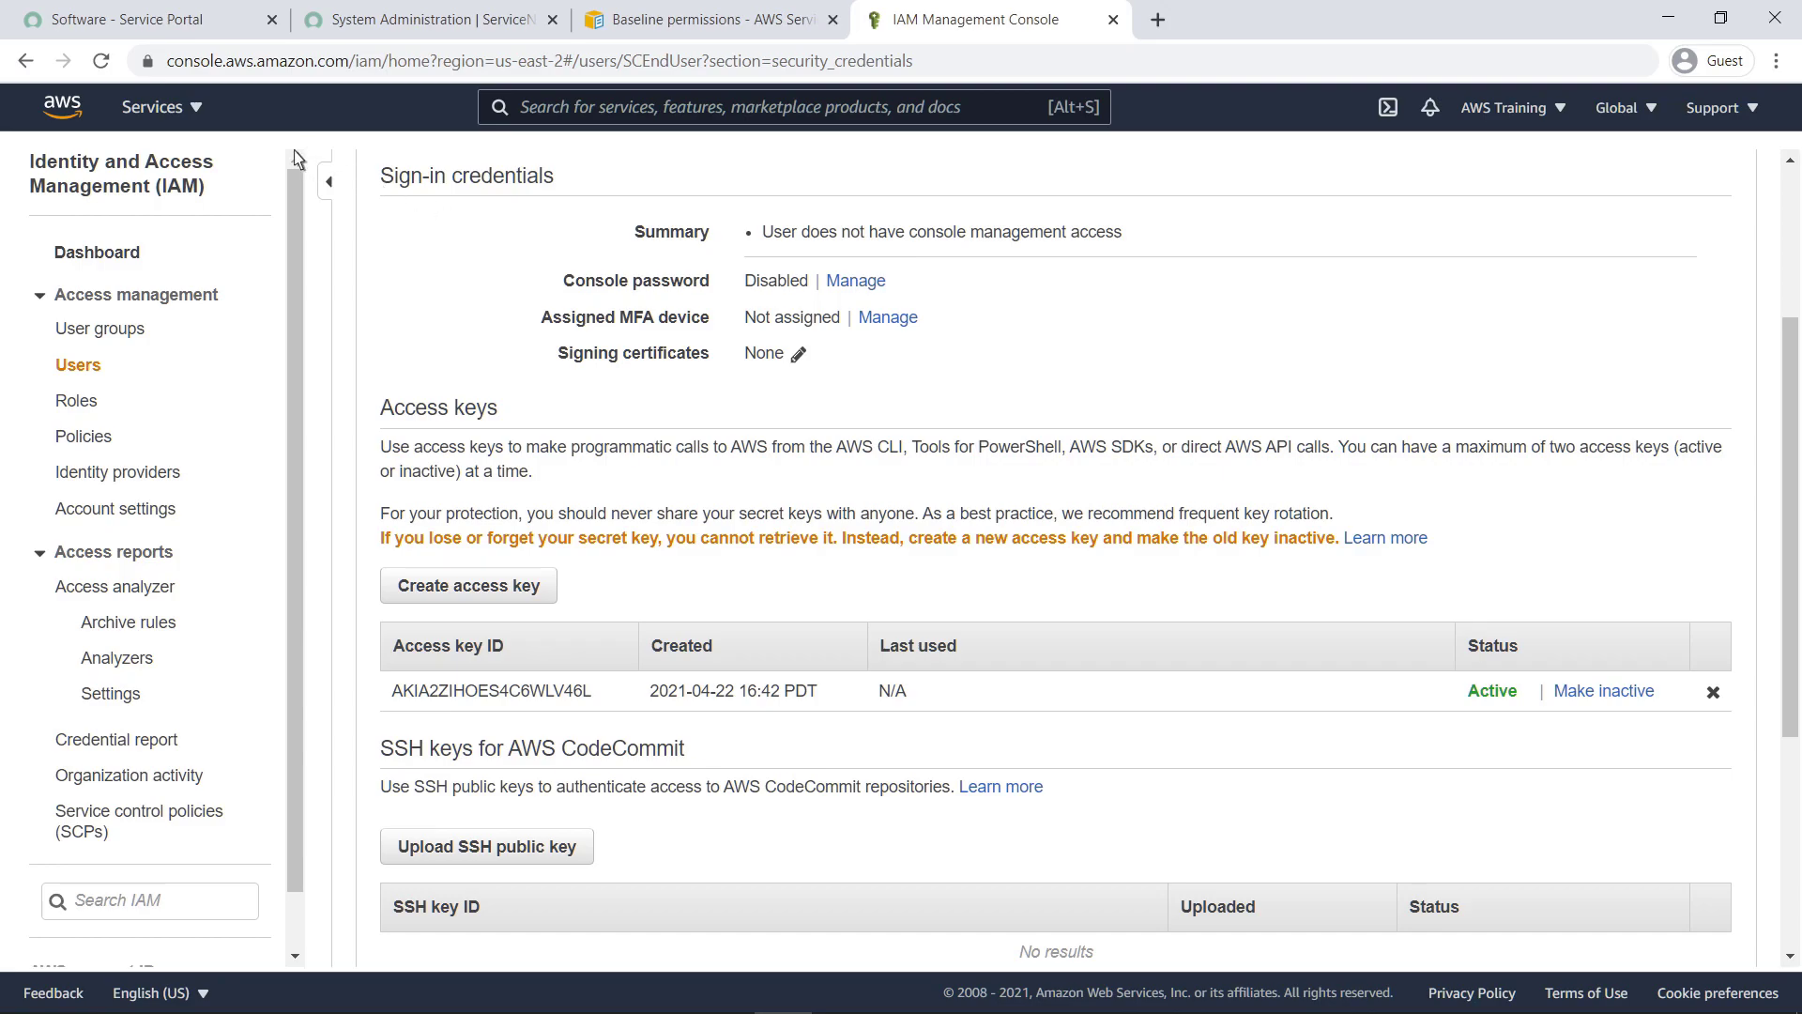
click(155, 106)
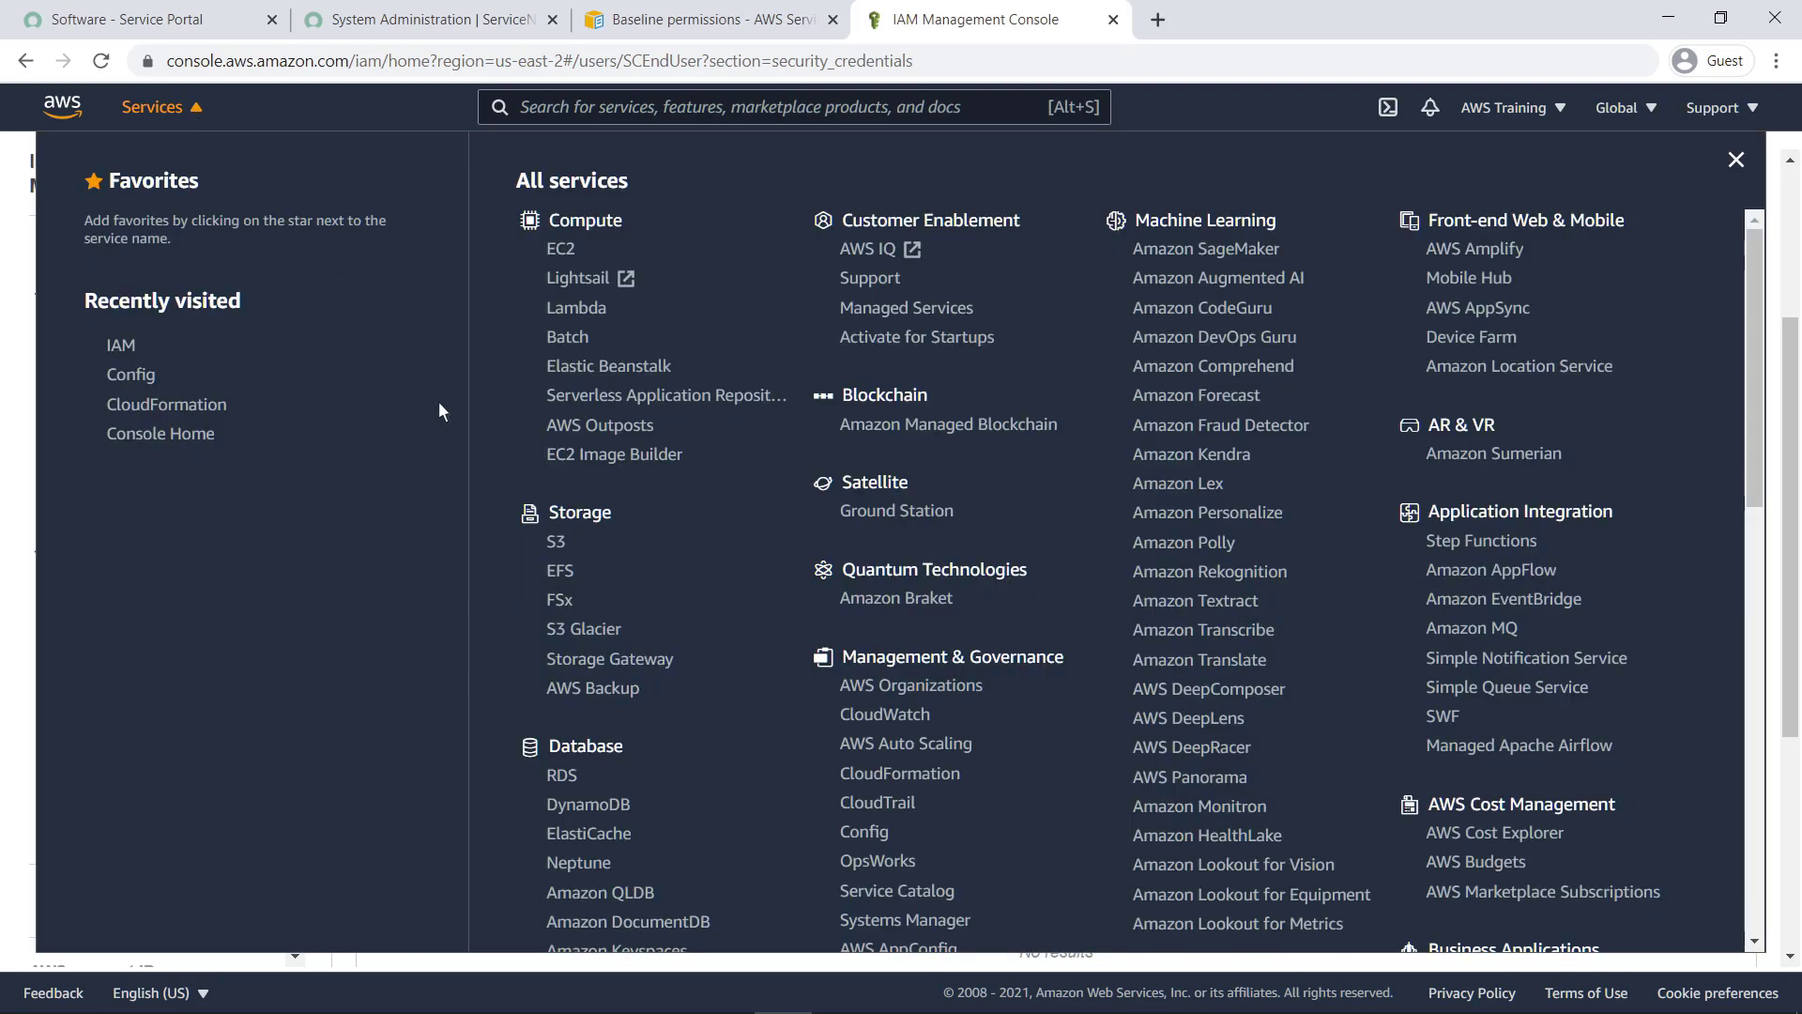
Open Service Catalog and view SC Test Portfolio with its S3 WithLifeCycle product
click(850, 889)
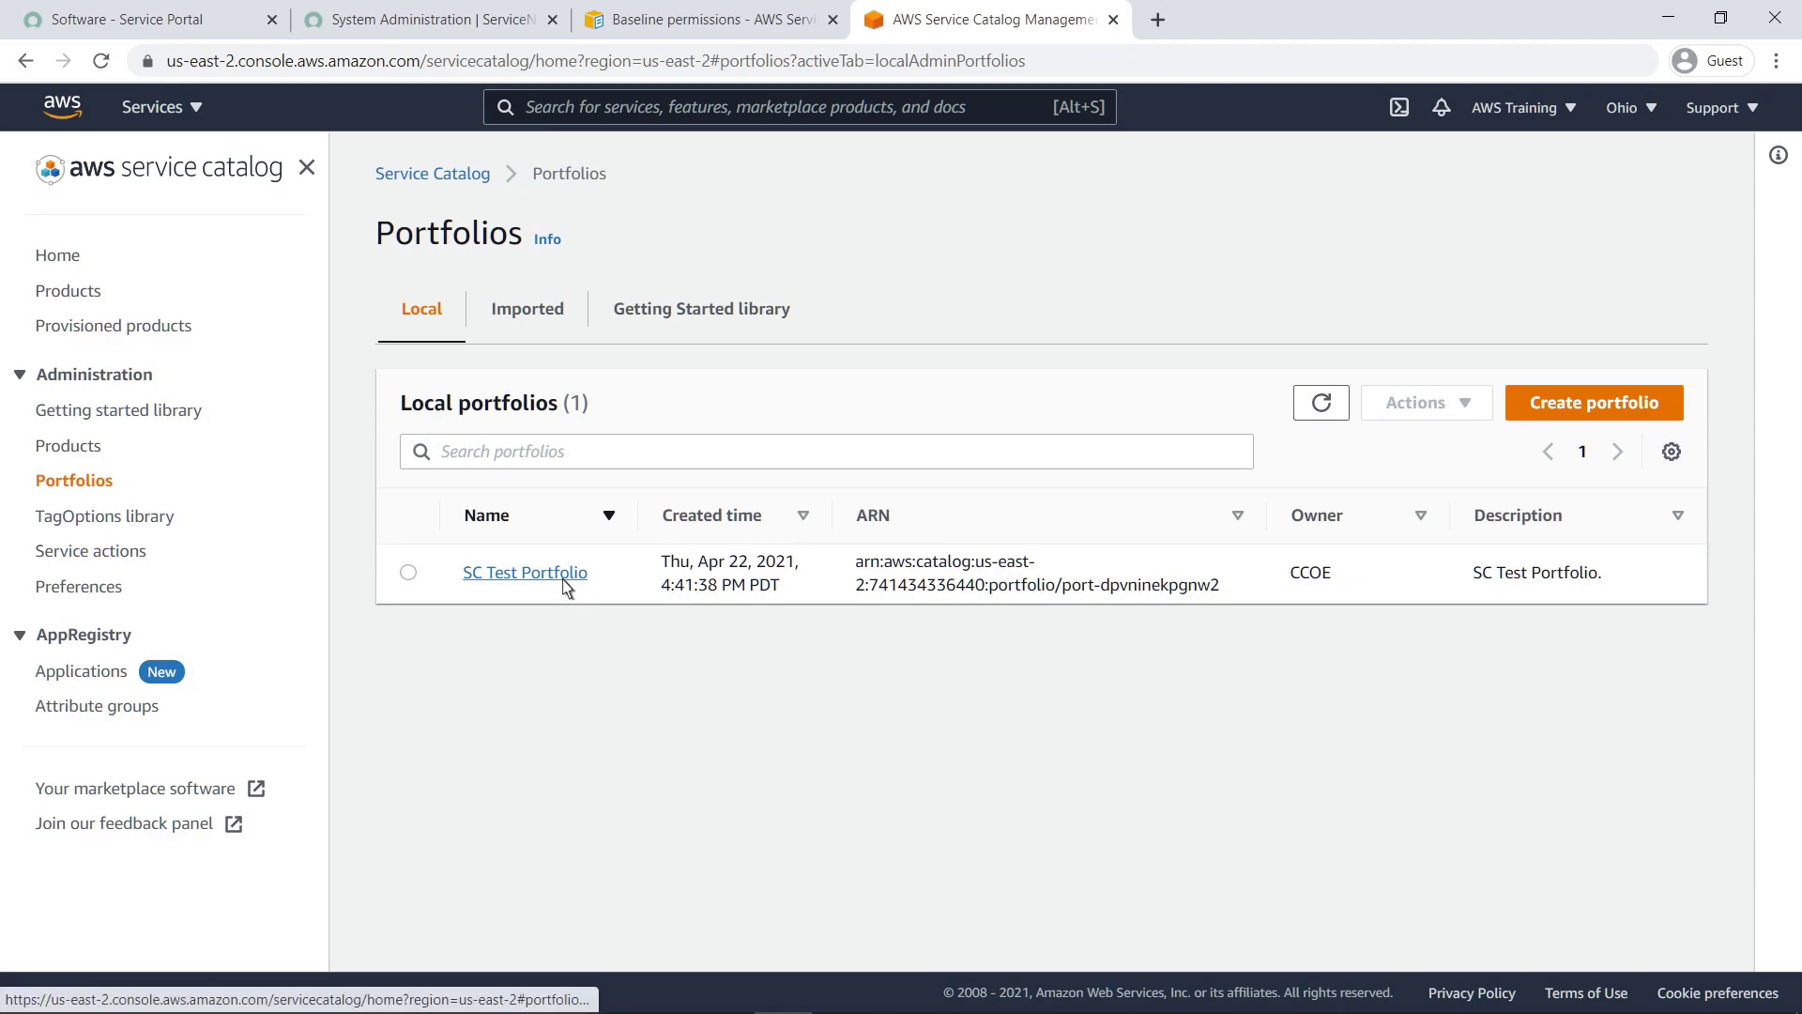
click(525, 572)
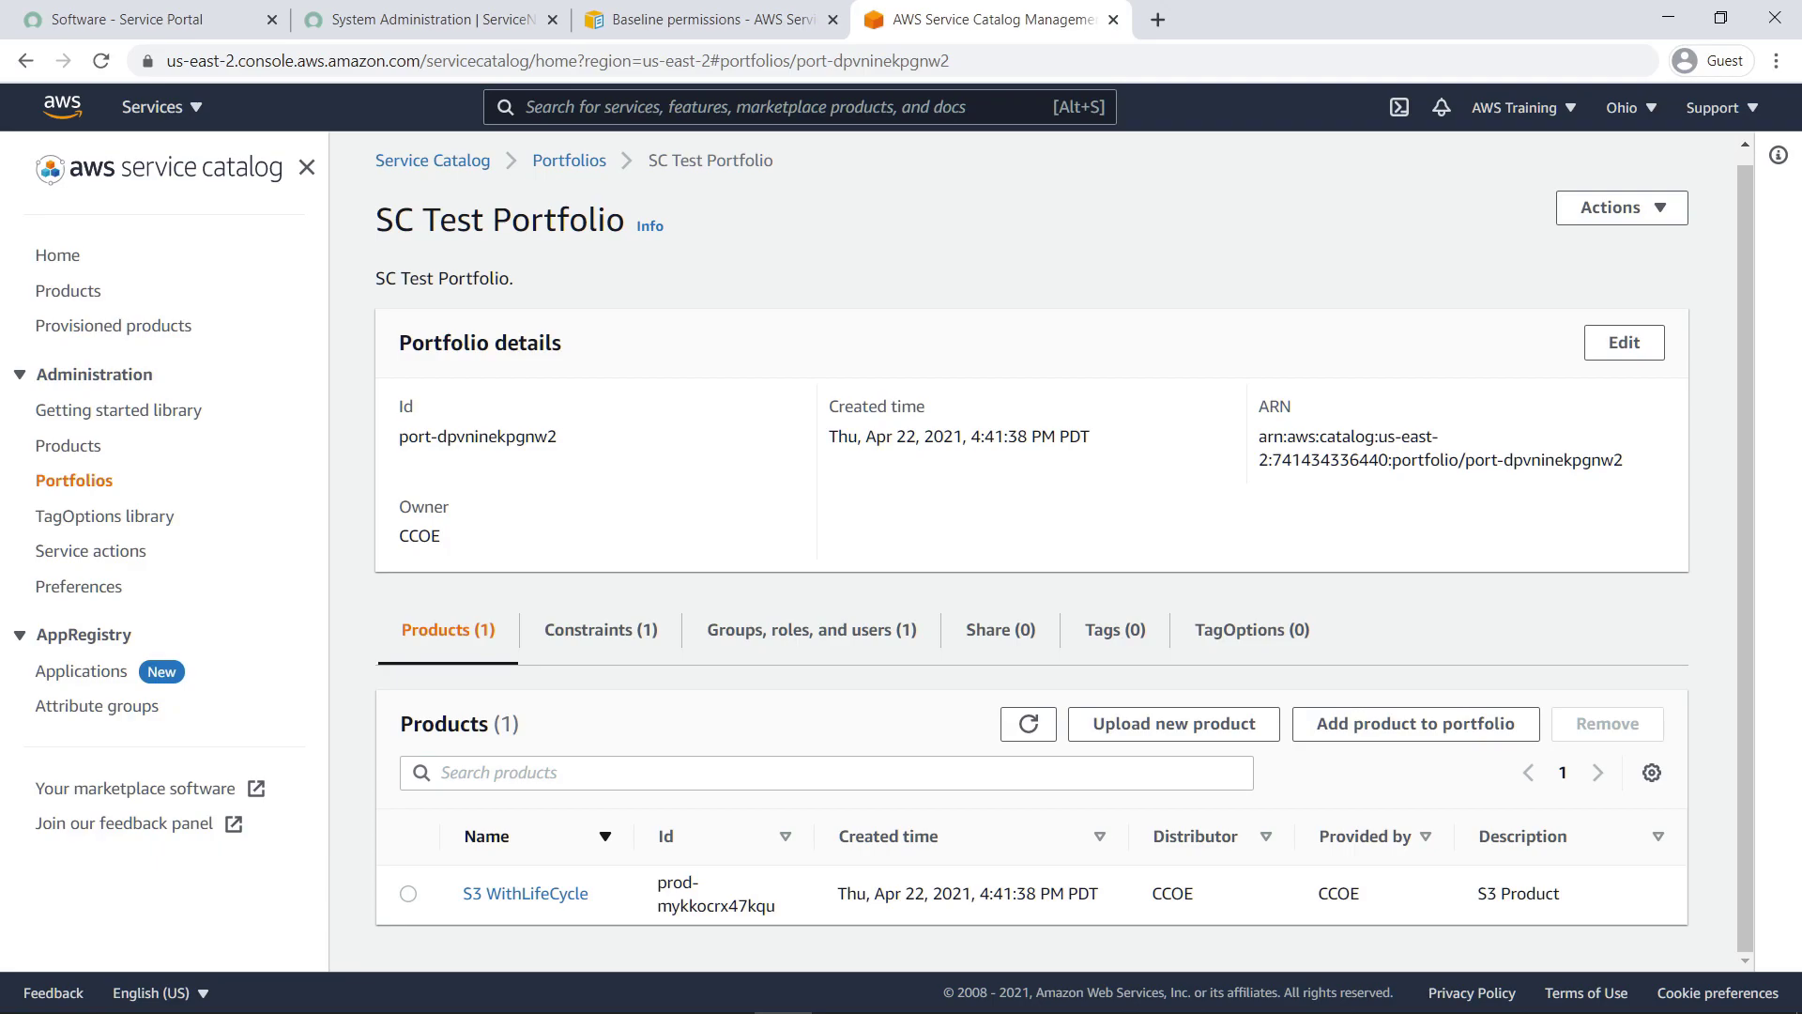
Inspect the LAUNCH-type Launch role constraint on S3 WithLifeCycle and confirm SCEndUser's access
click(622, 627)
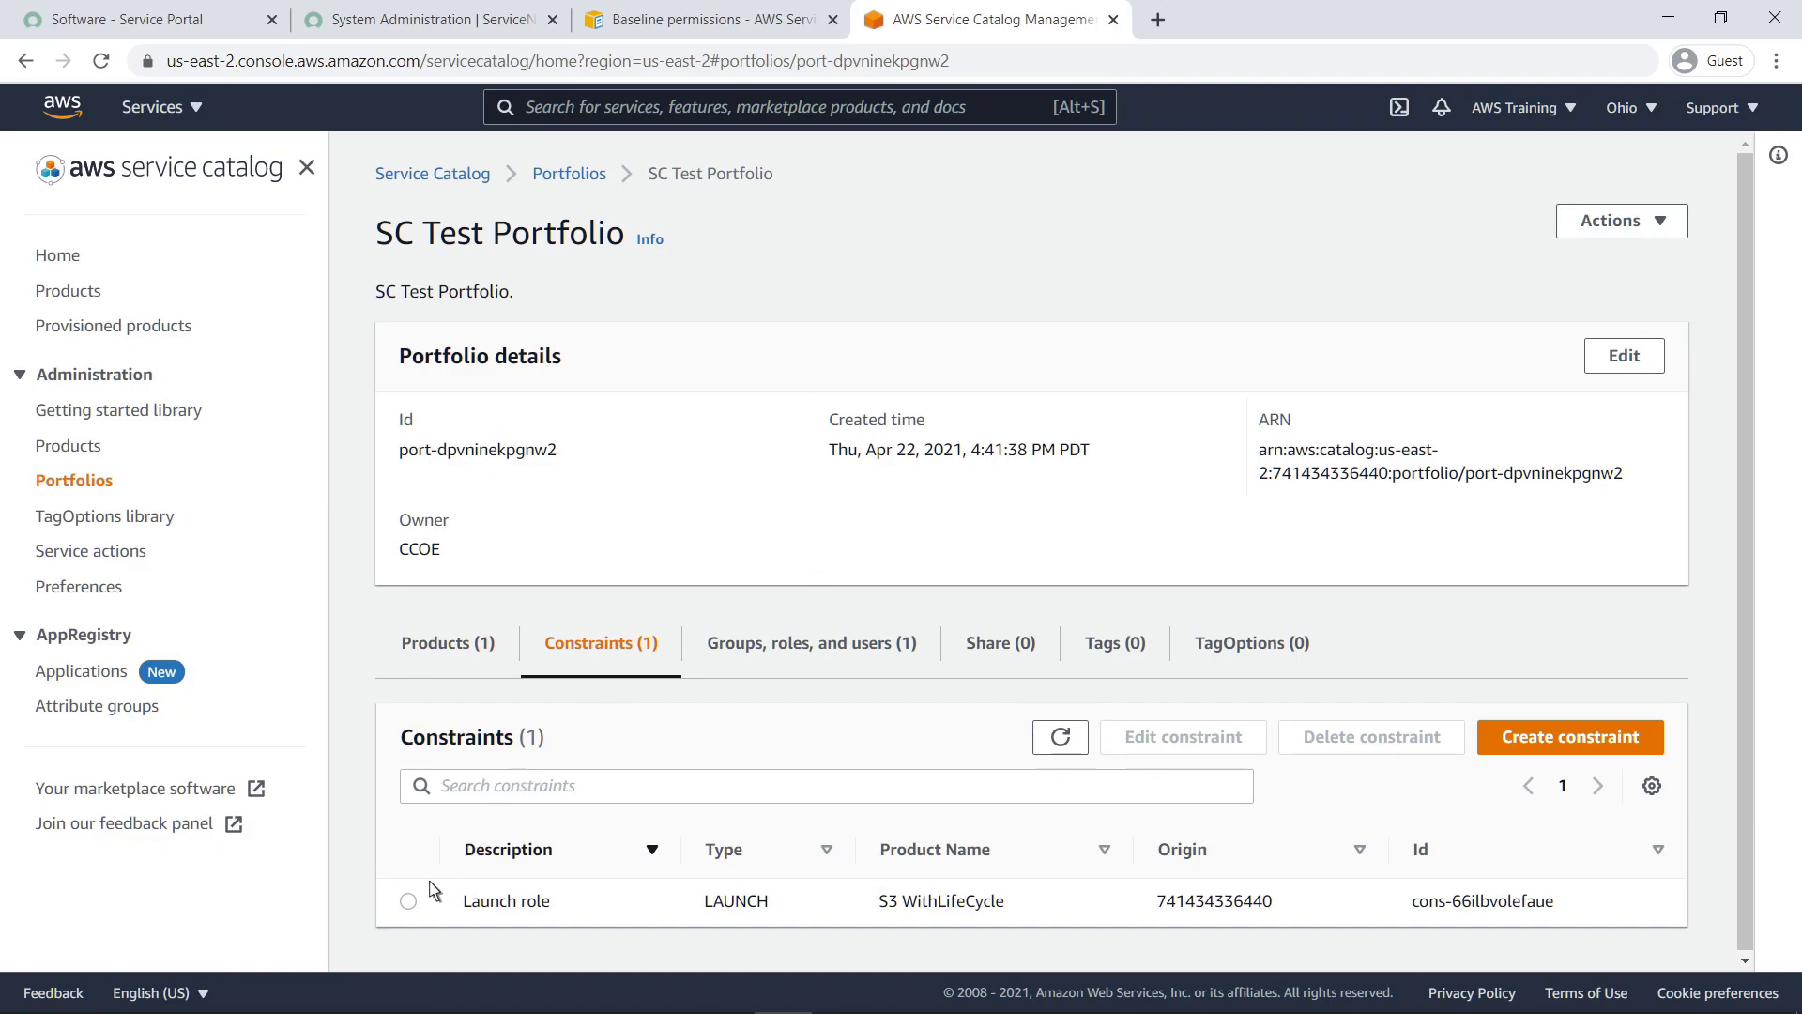
click(409, 900)
click(1109, 751)
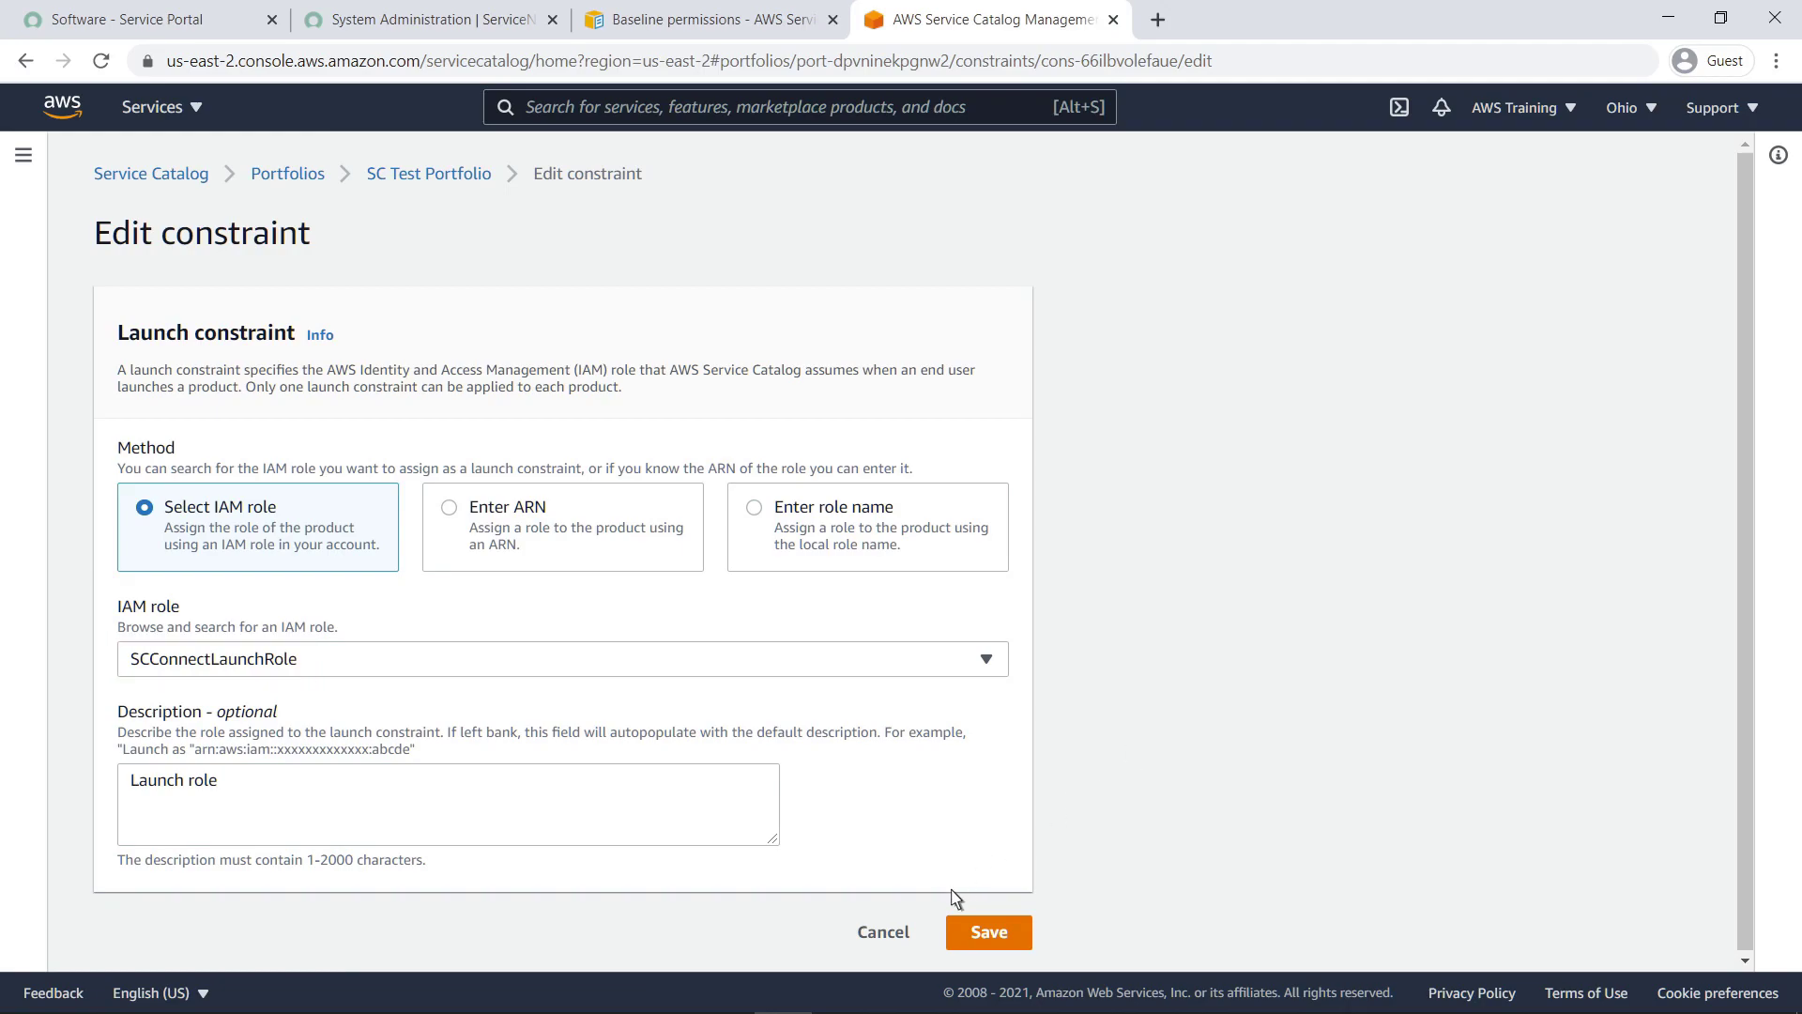
click(904, 927)
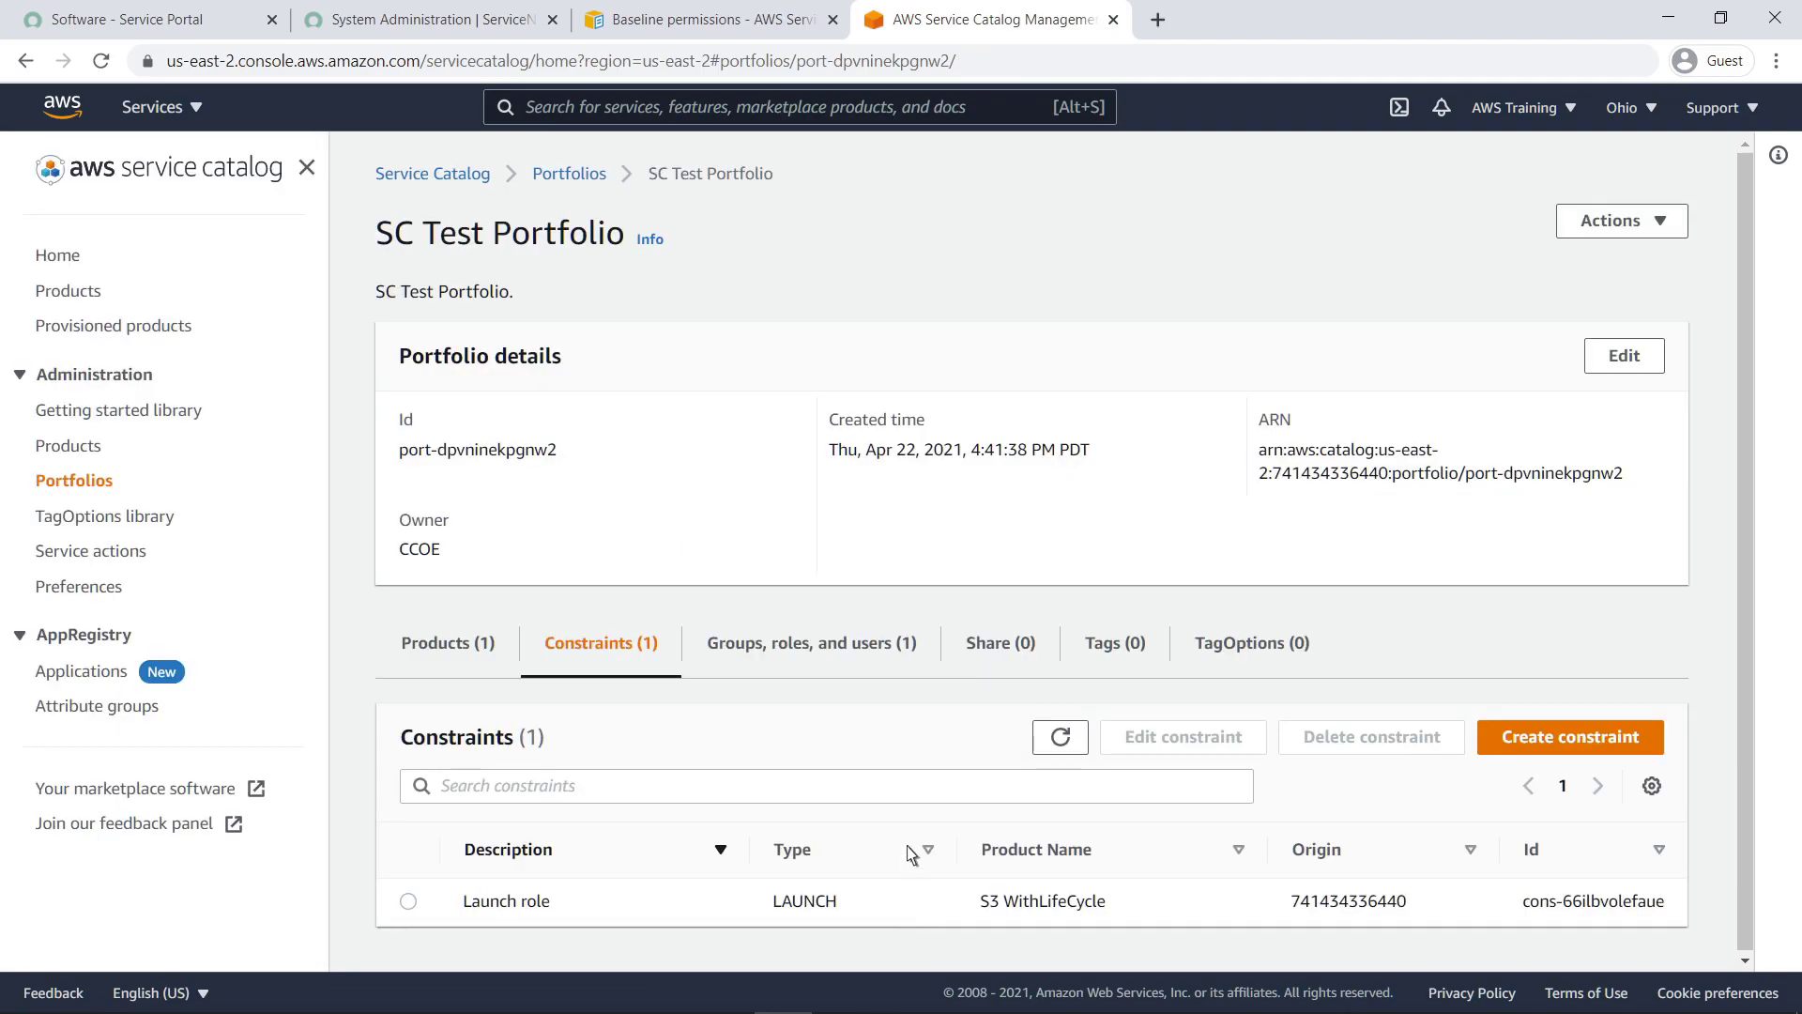
click(910, 646)
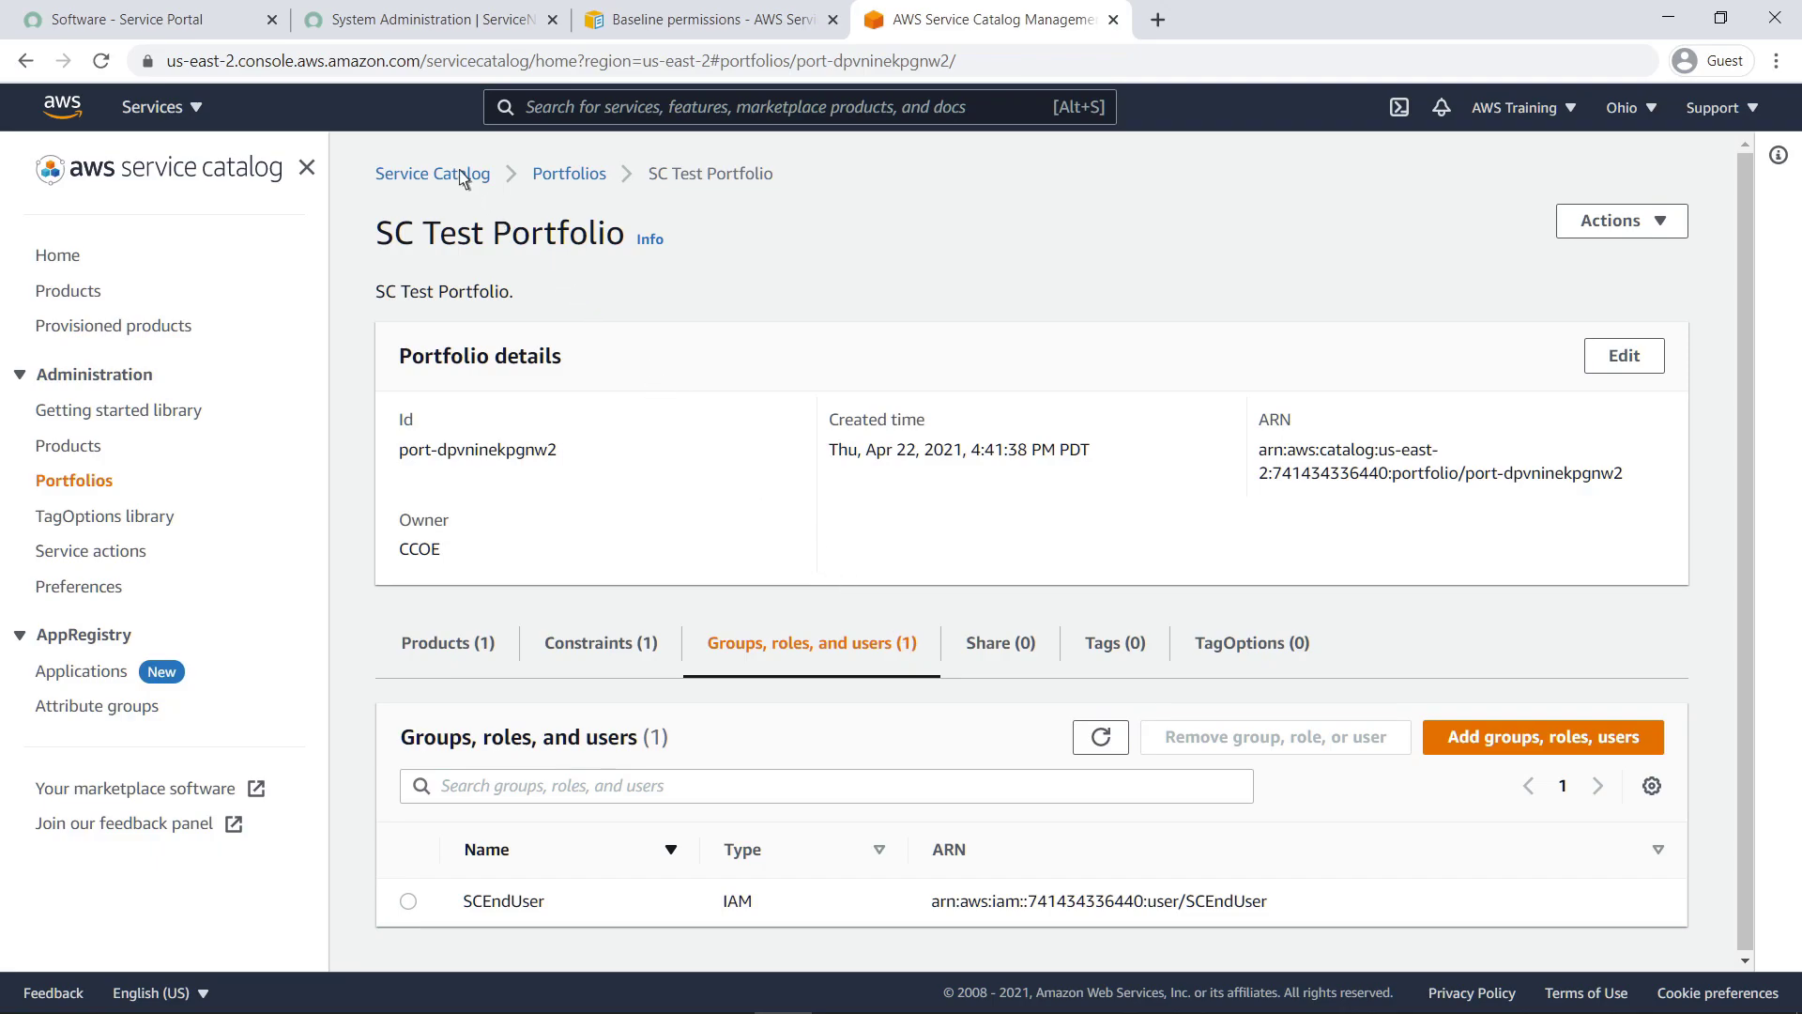
In the ServiceNow instance, search the System Plugins list for 'User criteria'
click(329, 32)
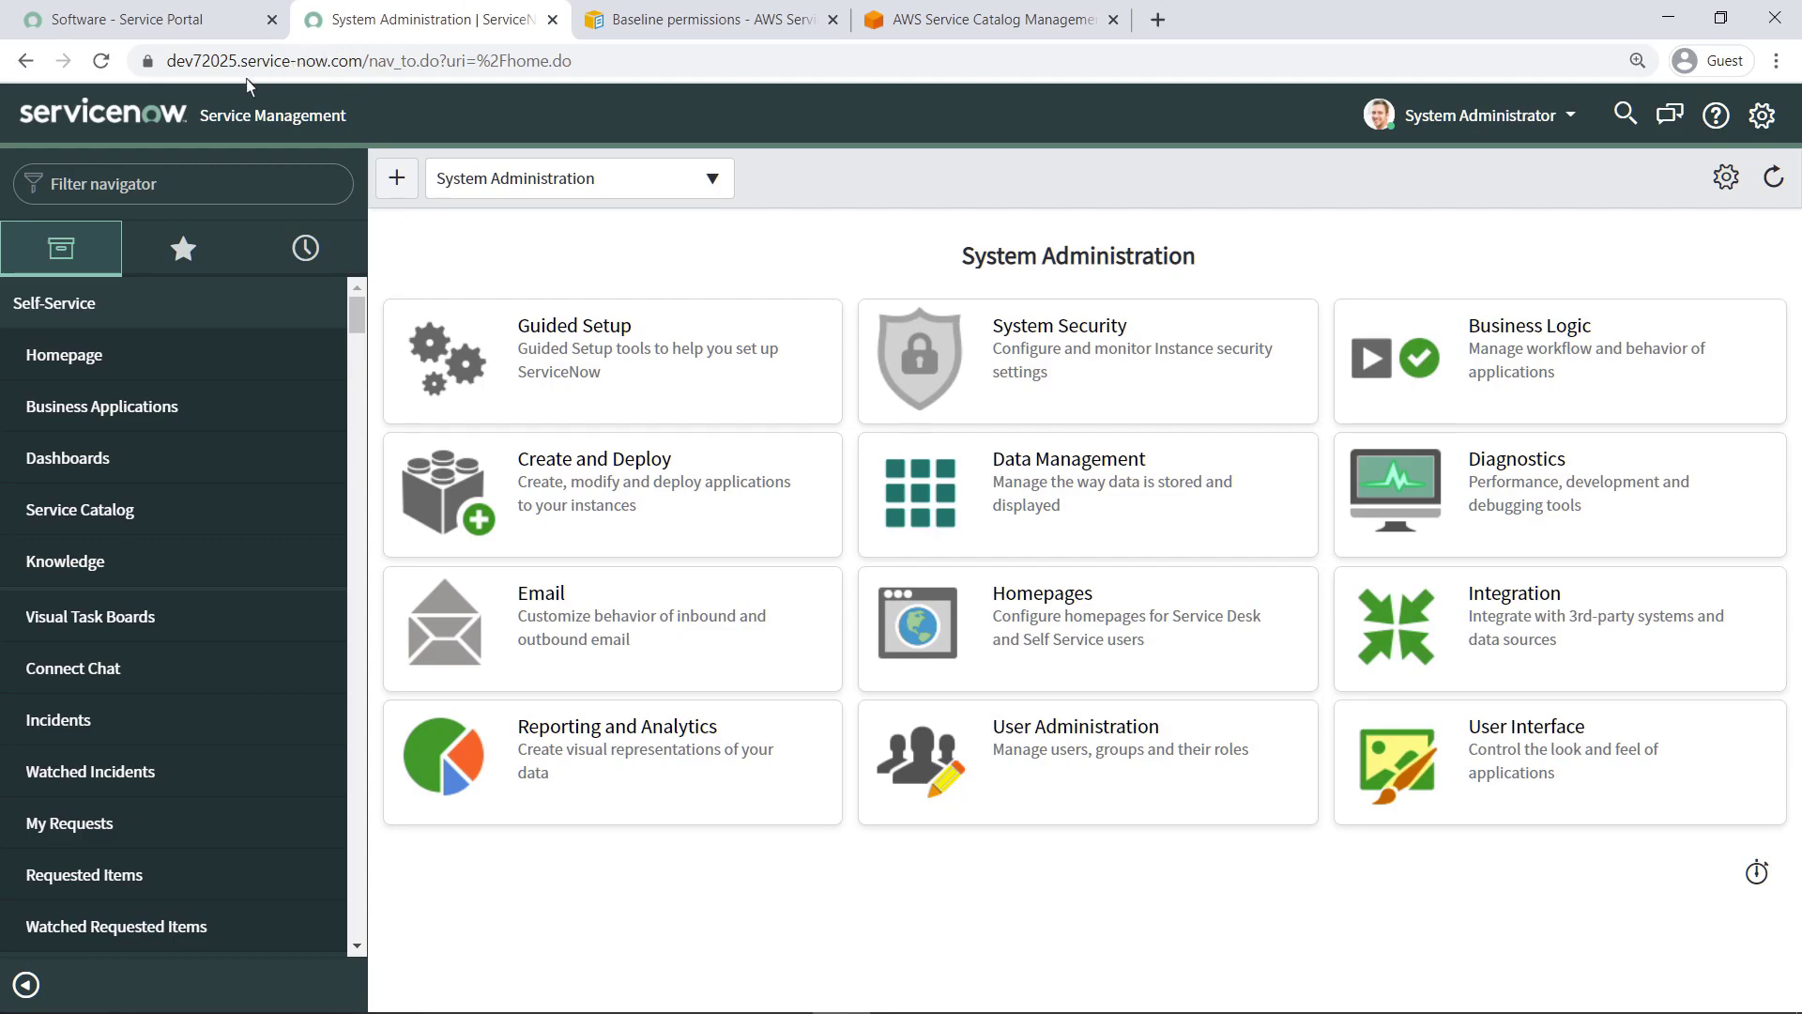
click(59, 184)
text(plugins)
click(81, 366)
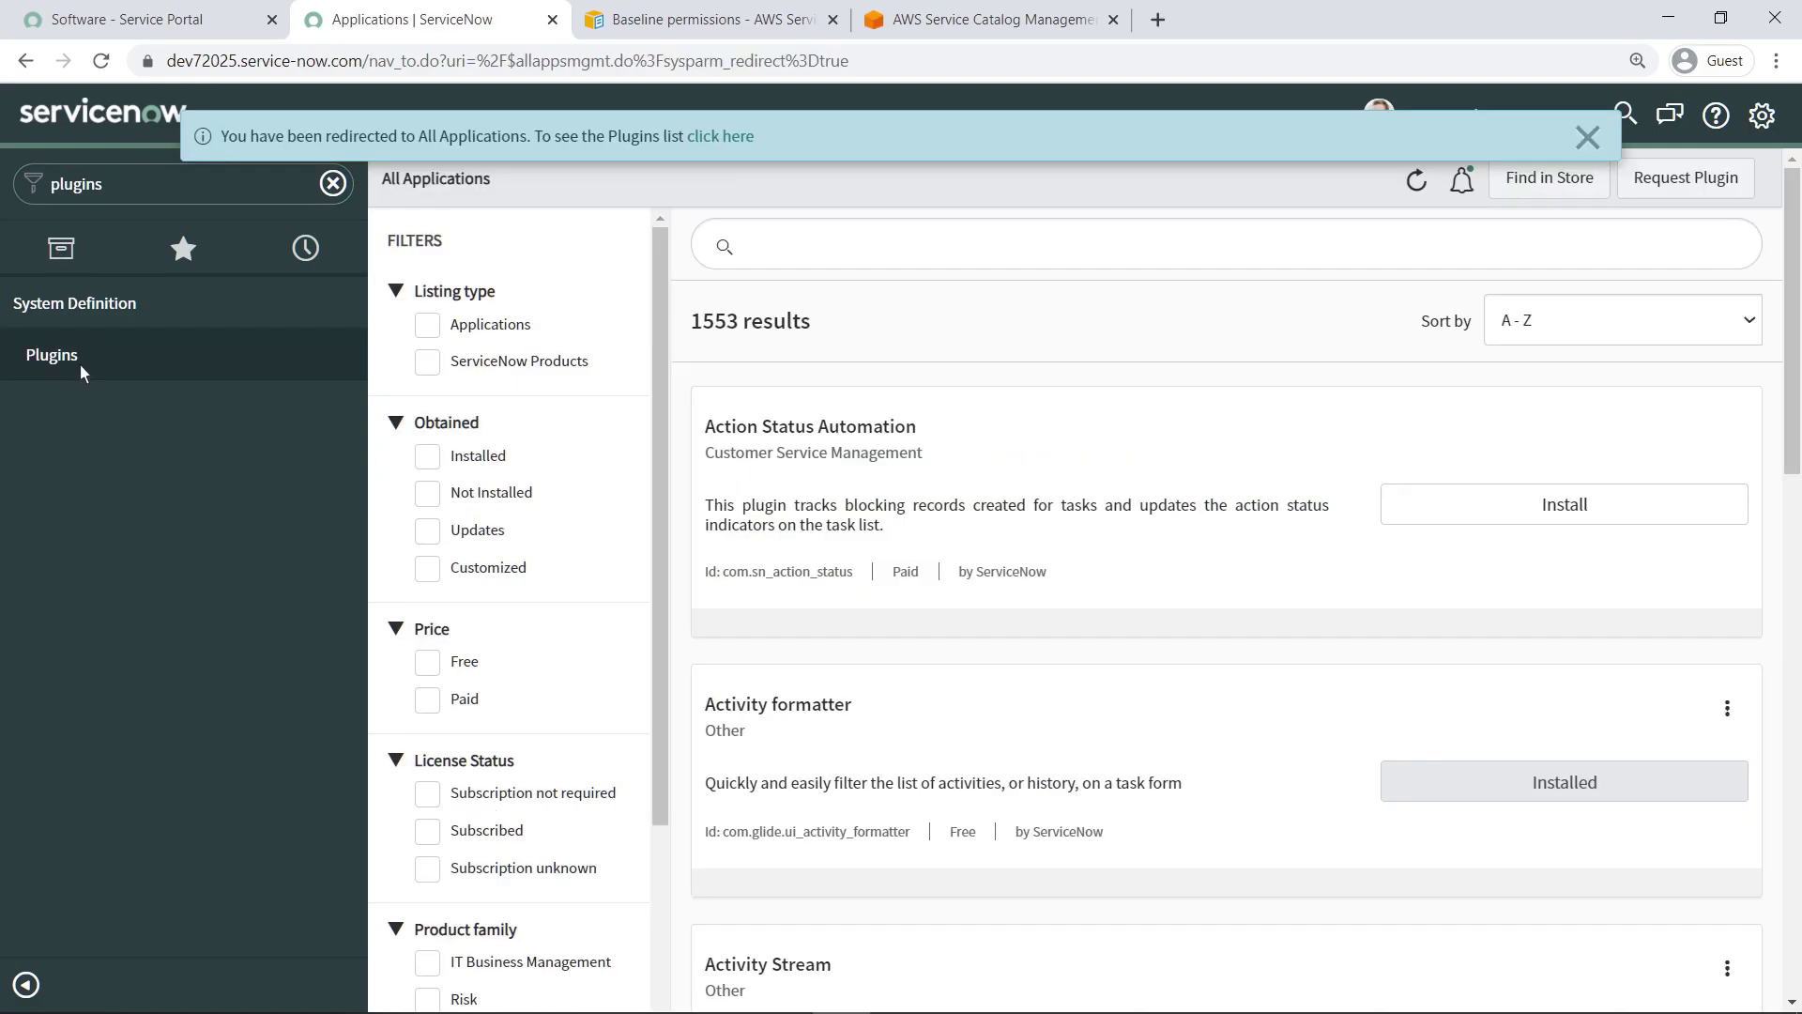
click(719, 137)
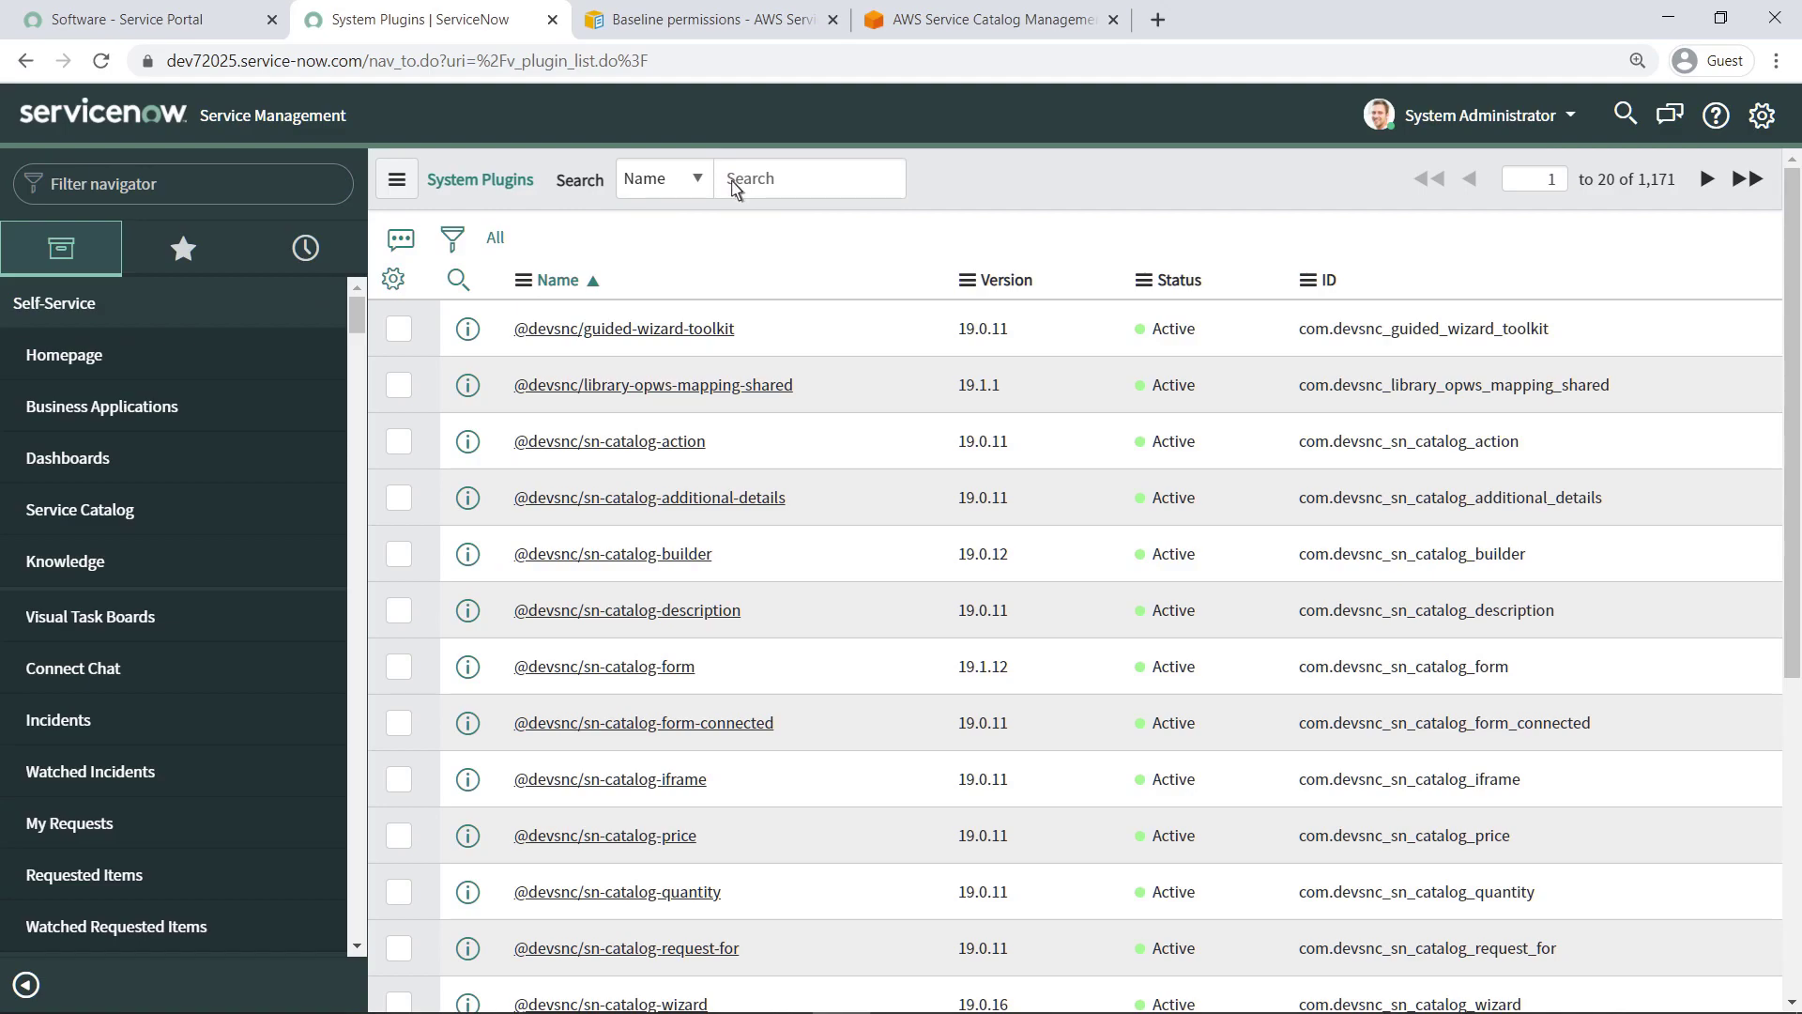
click(737, 187)
text(User criteria)
key(Return)
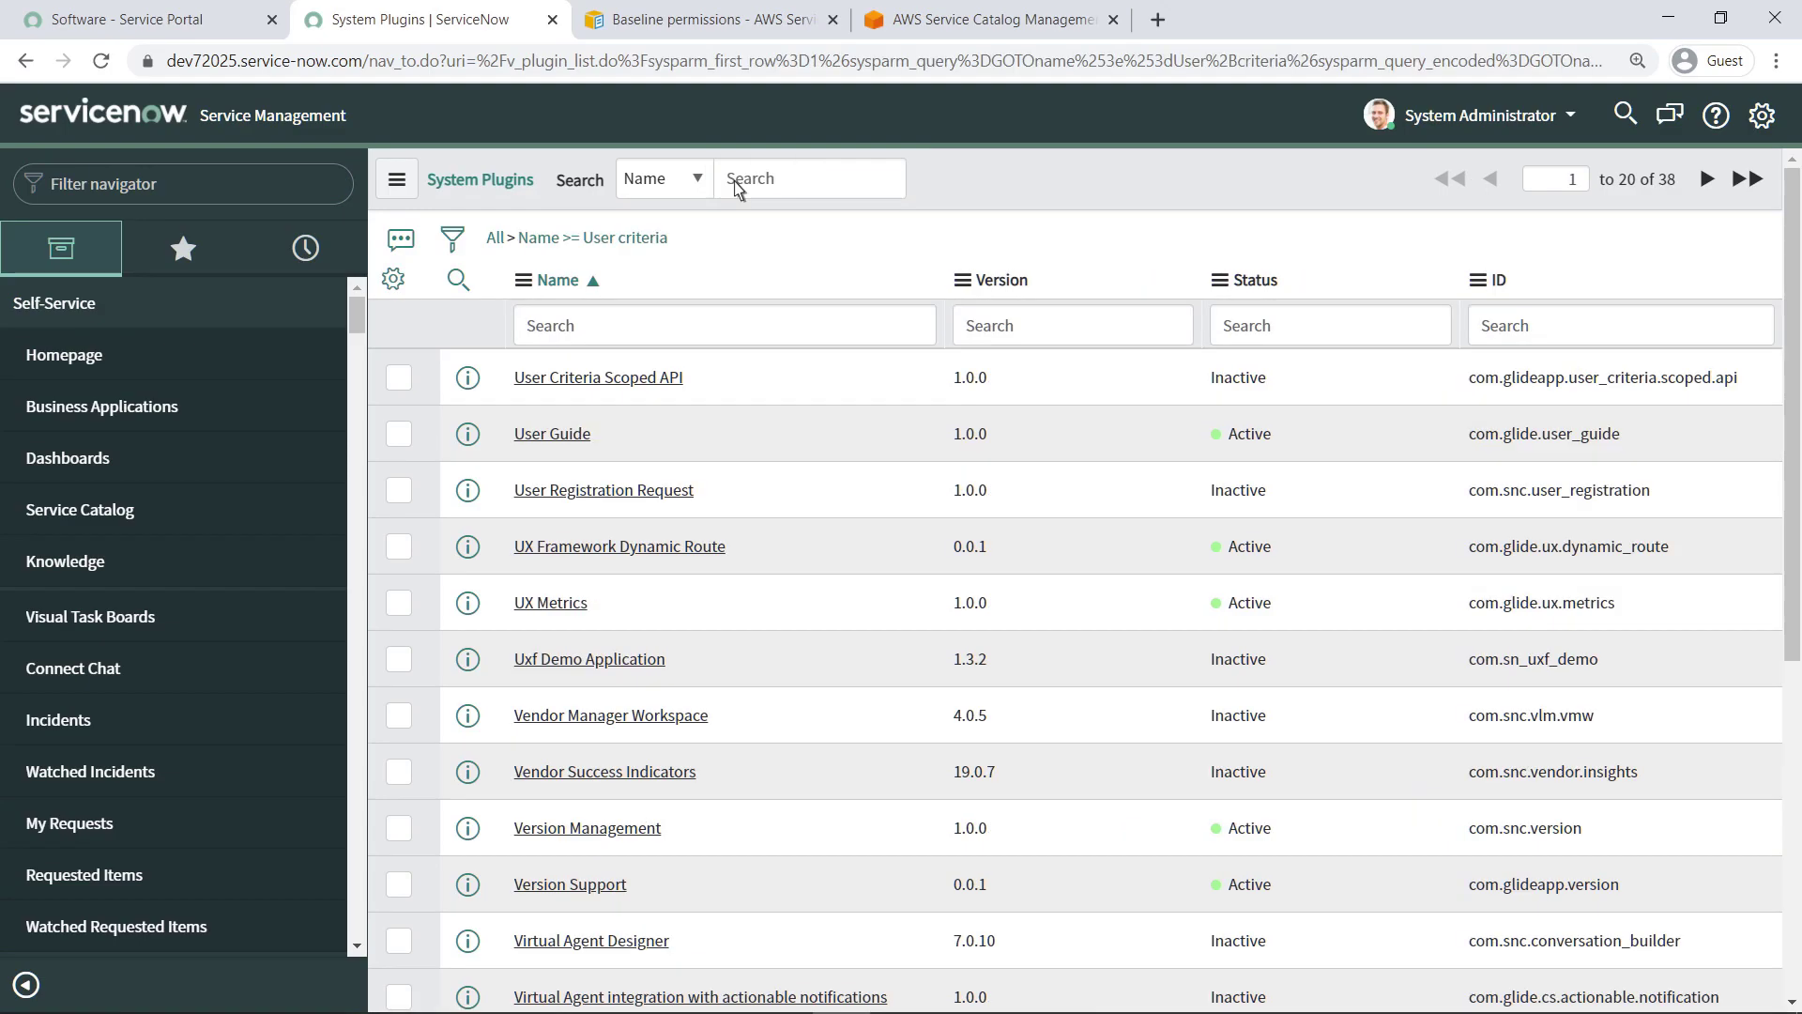
Activate the User Criteria Scoped API plugin and reload its record
click(672, 386)
click(479, 664)
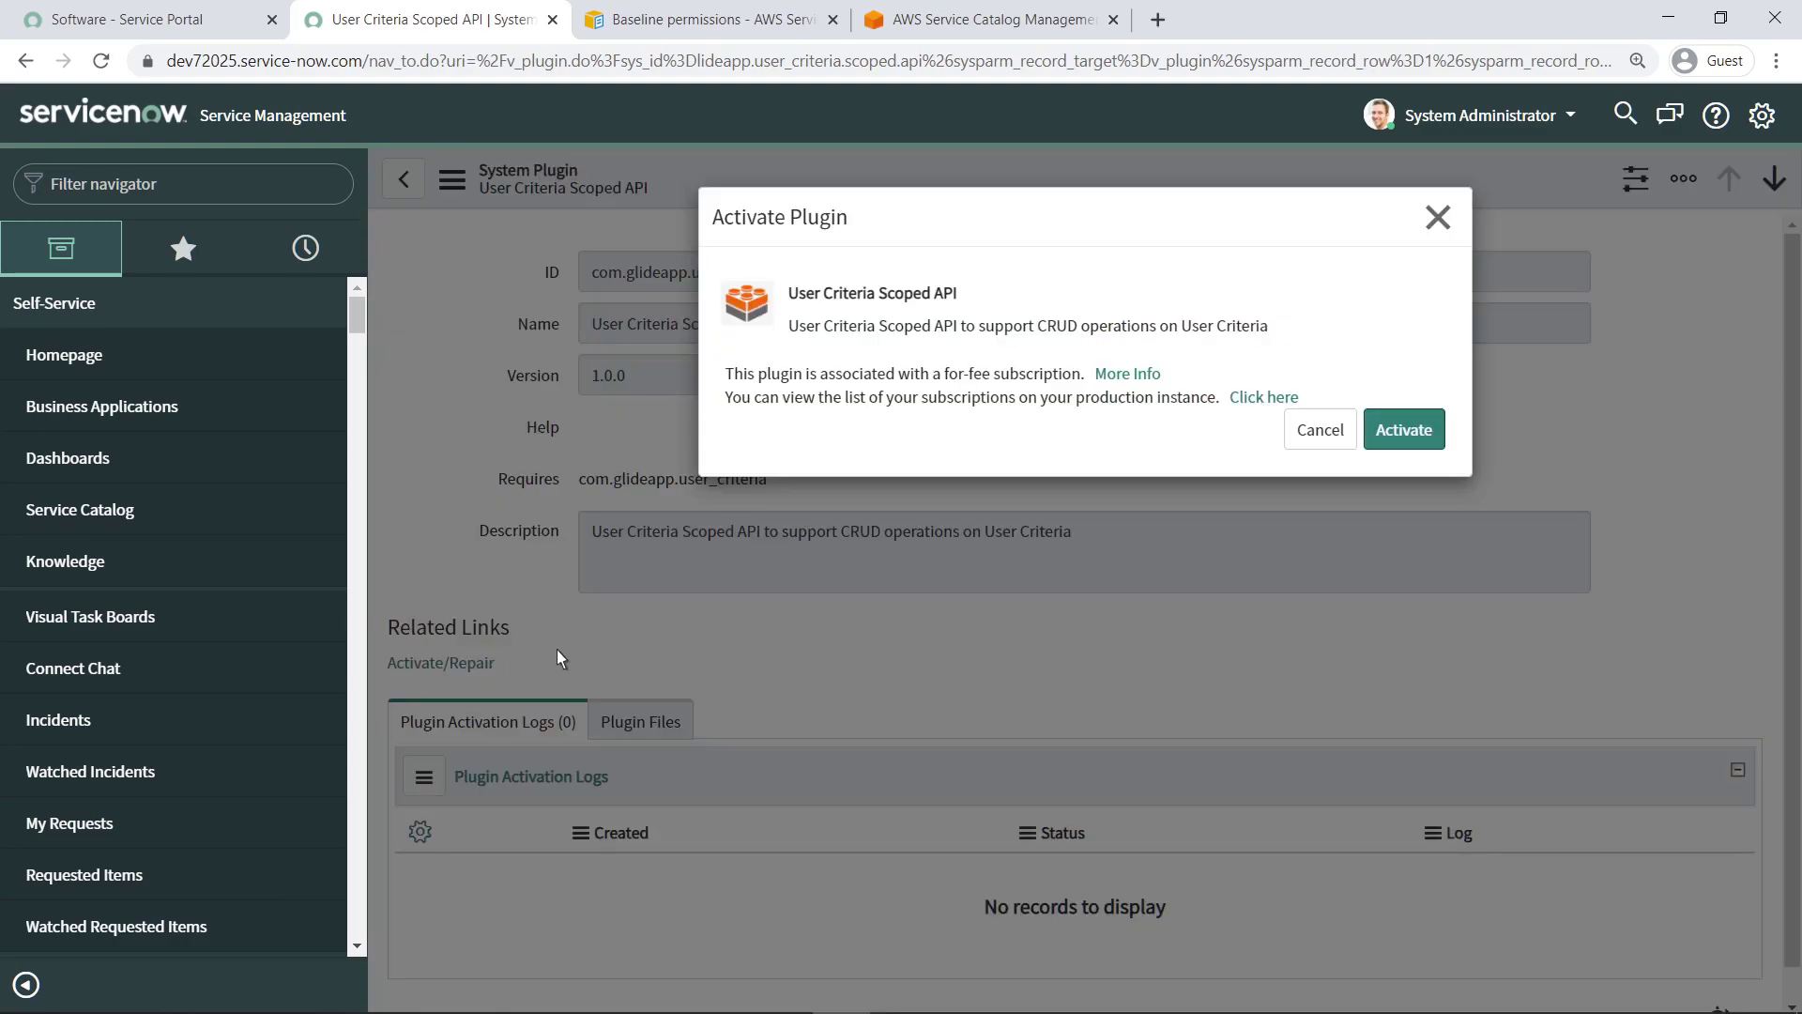
click(1402, 443)
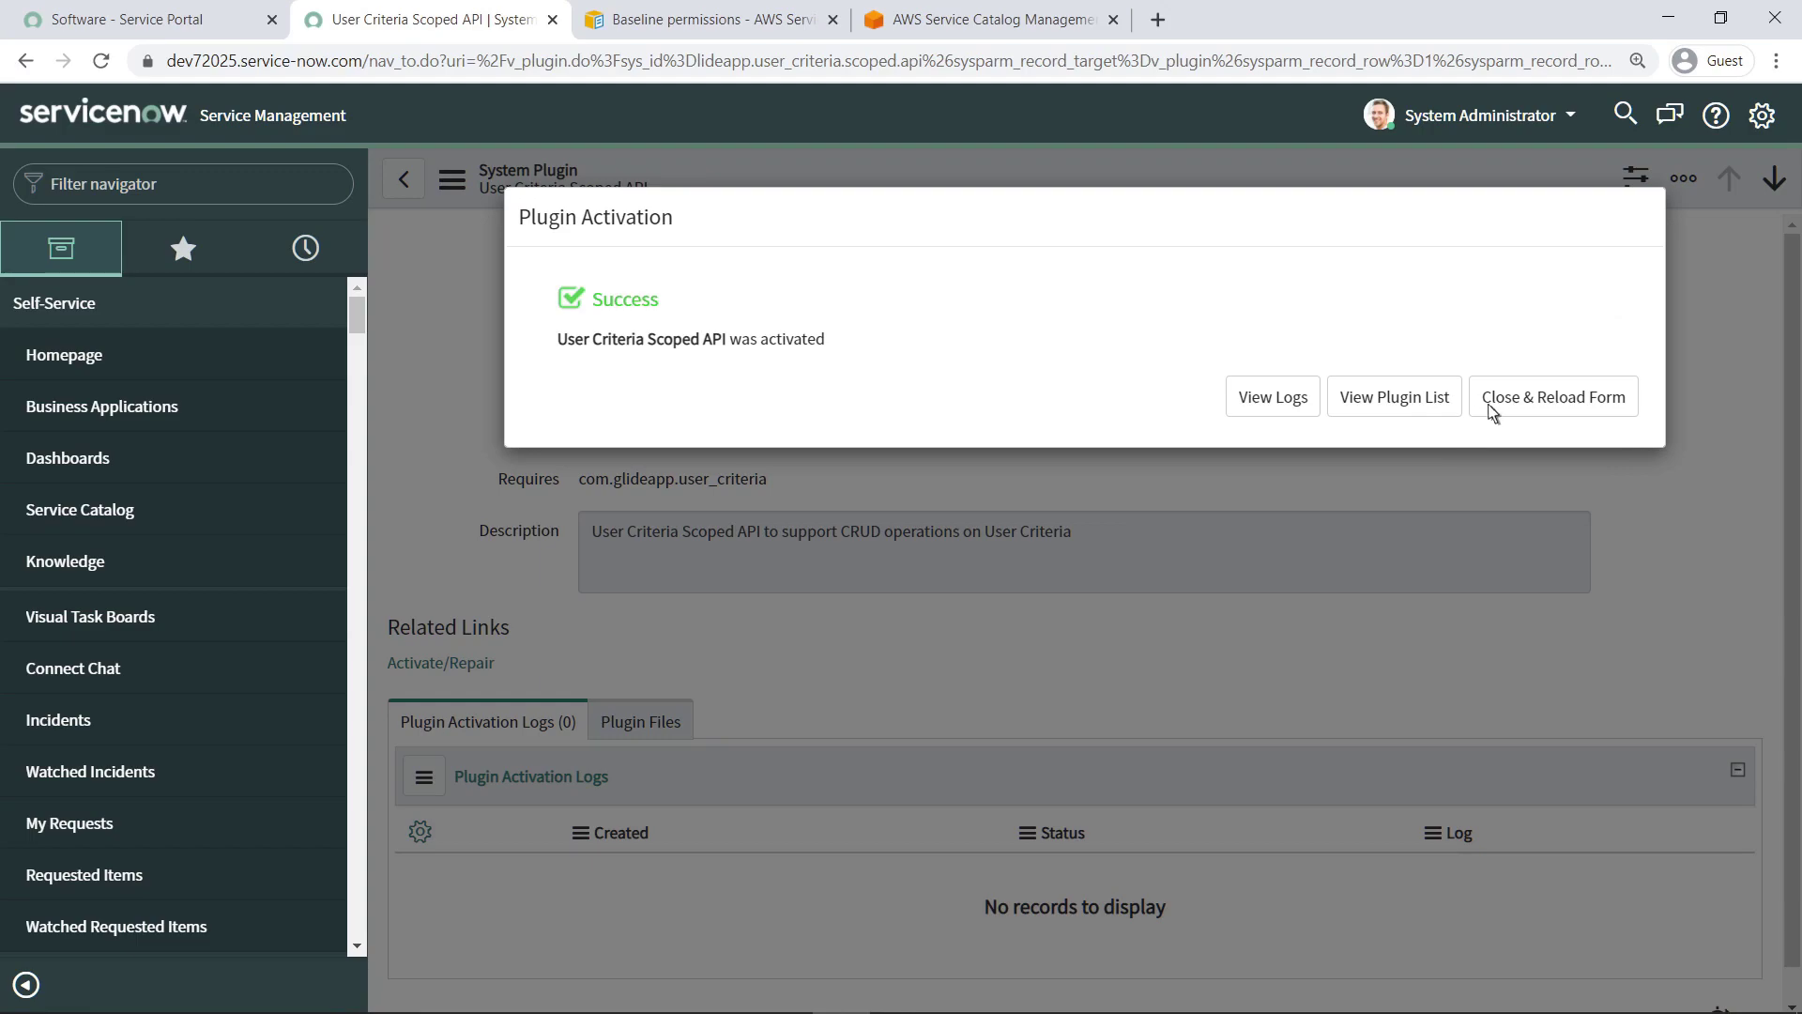
click(1490, 409)
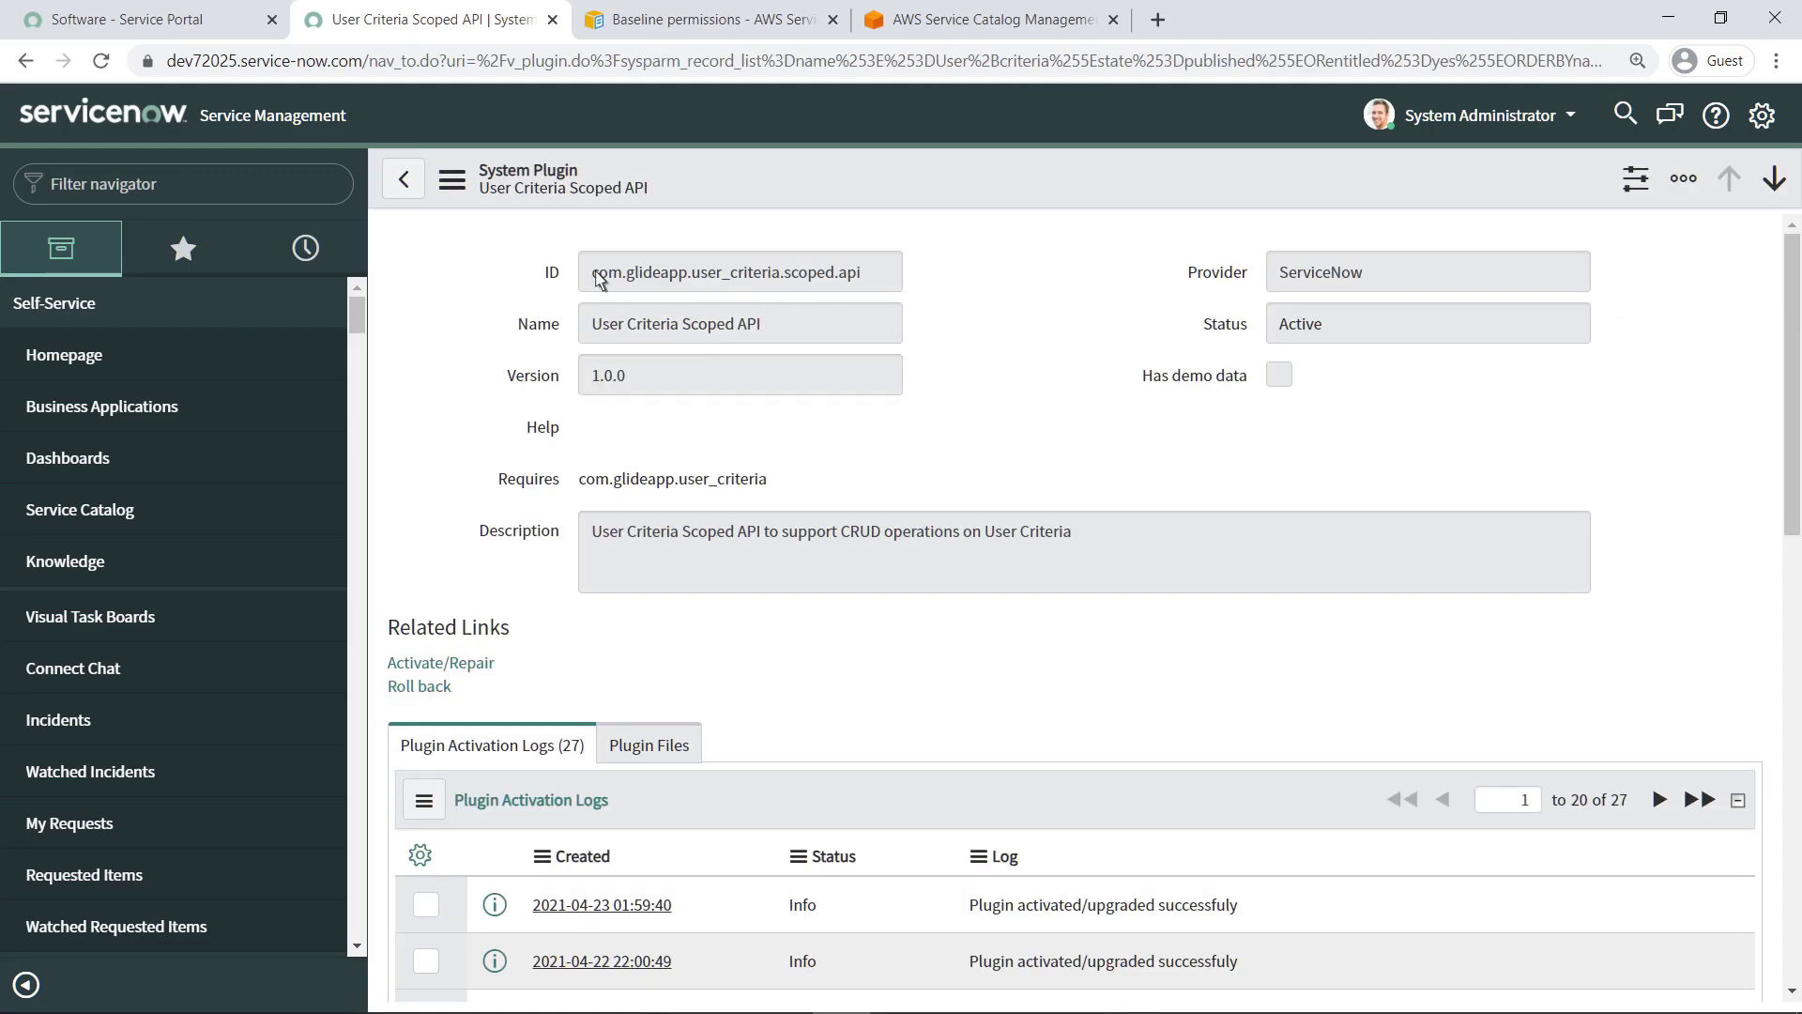
Search plugins for 'Discovery' and install Discovery and Service Mapping Patterns 1.0.75
click(55, 189)
text(plugins)
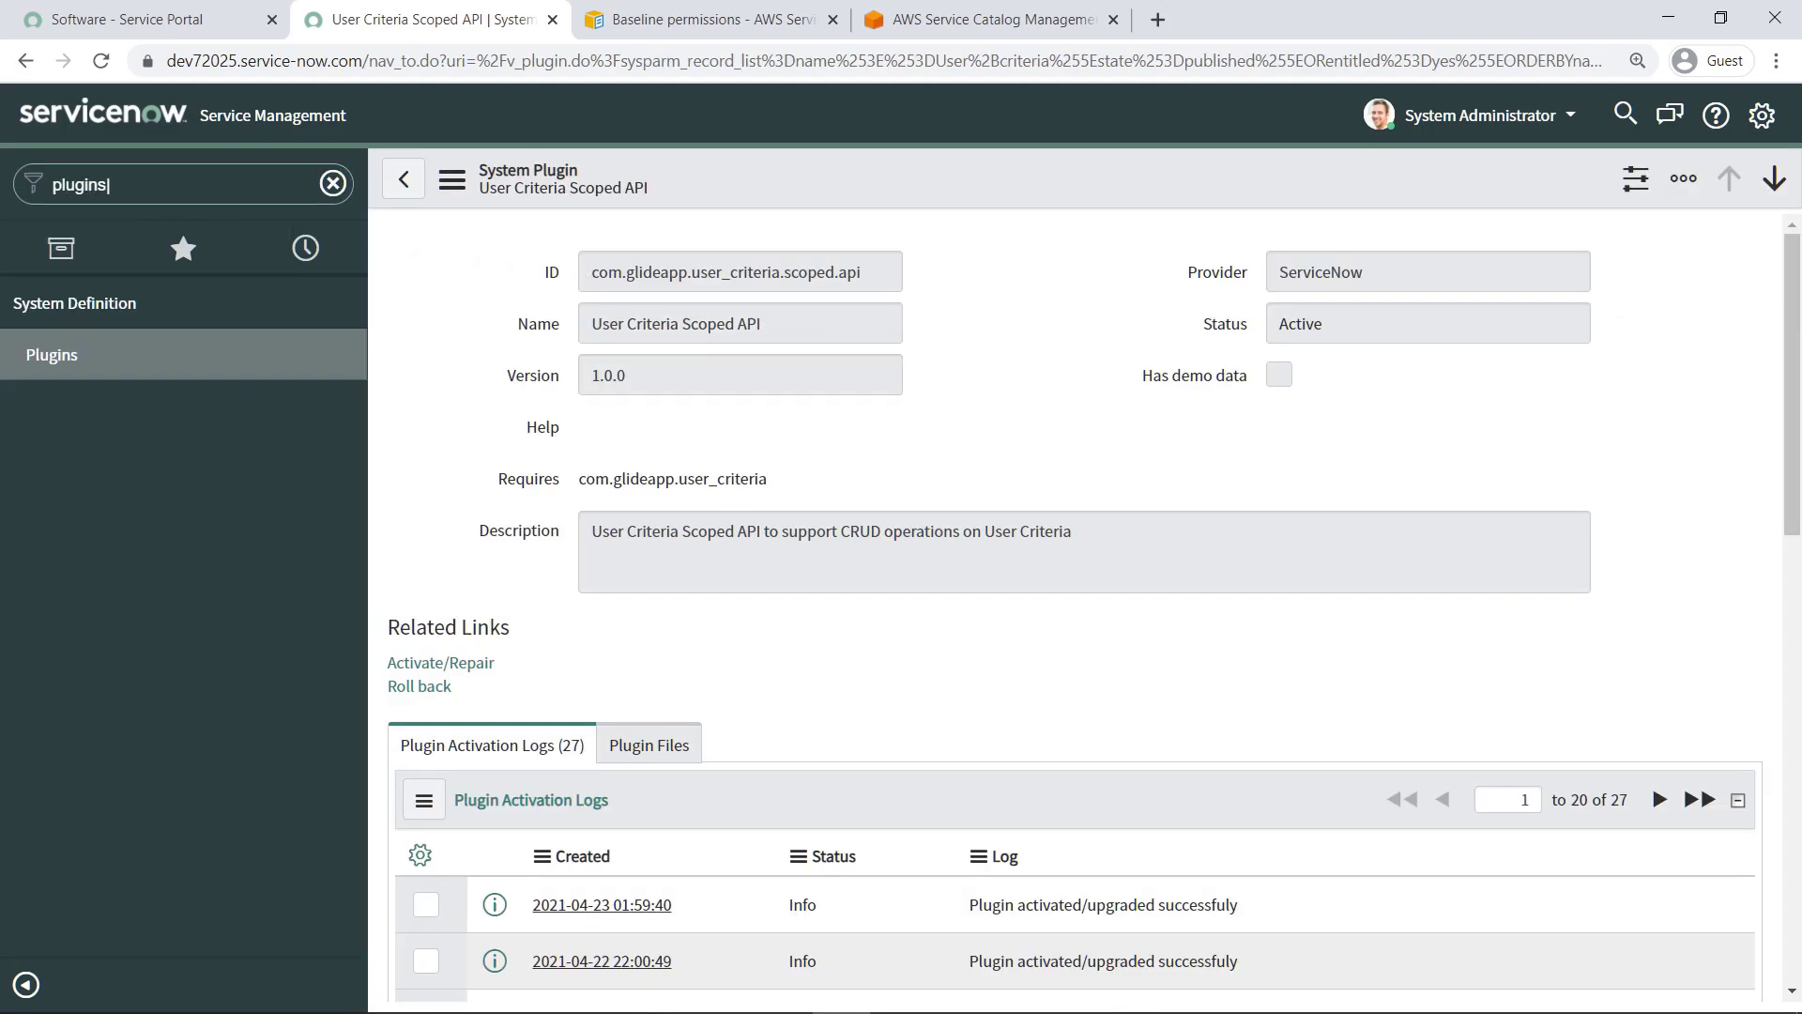
click(75, 363)
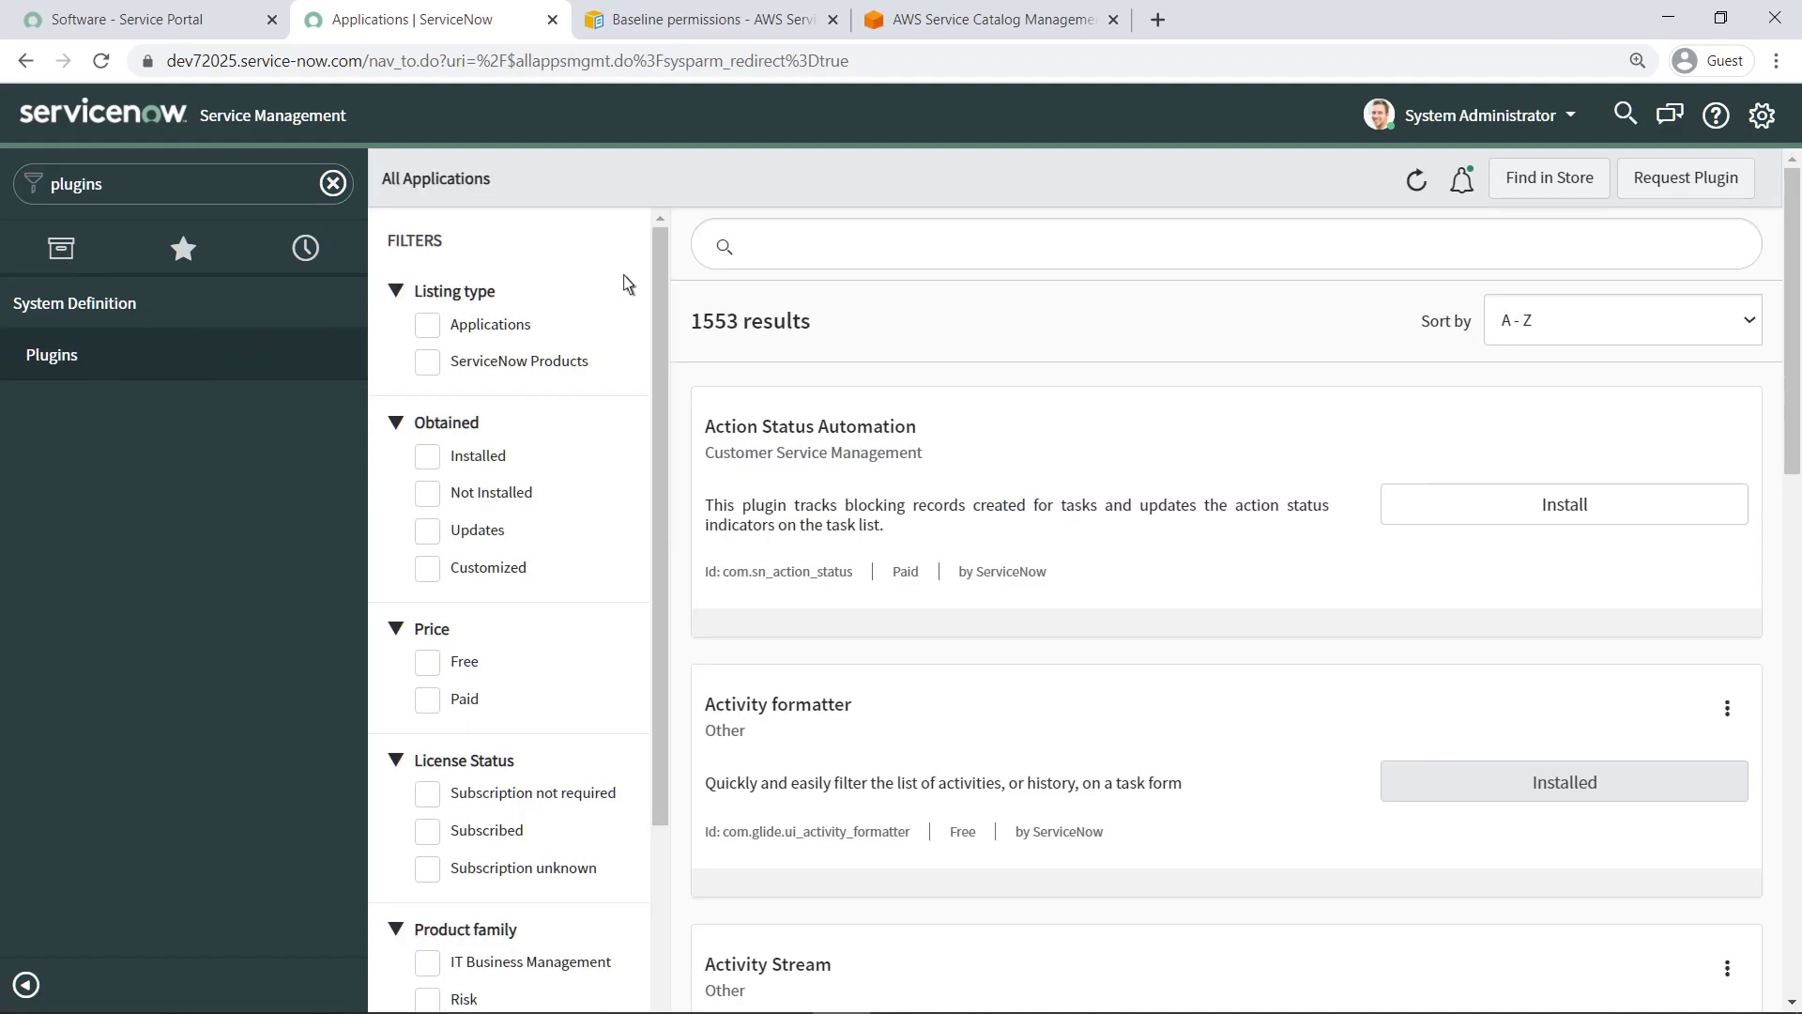
text(Di)
text(scovery)
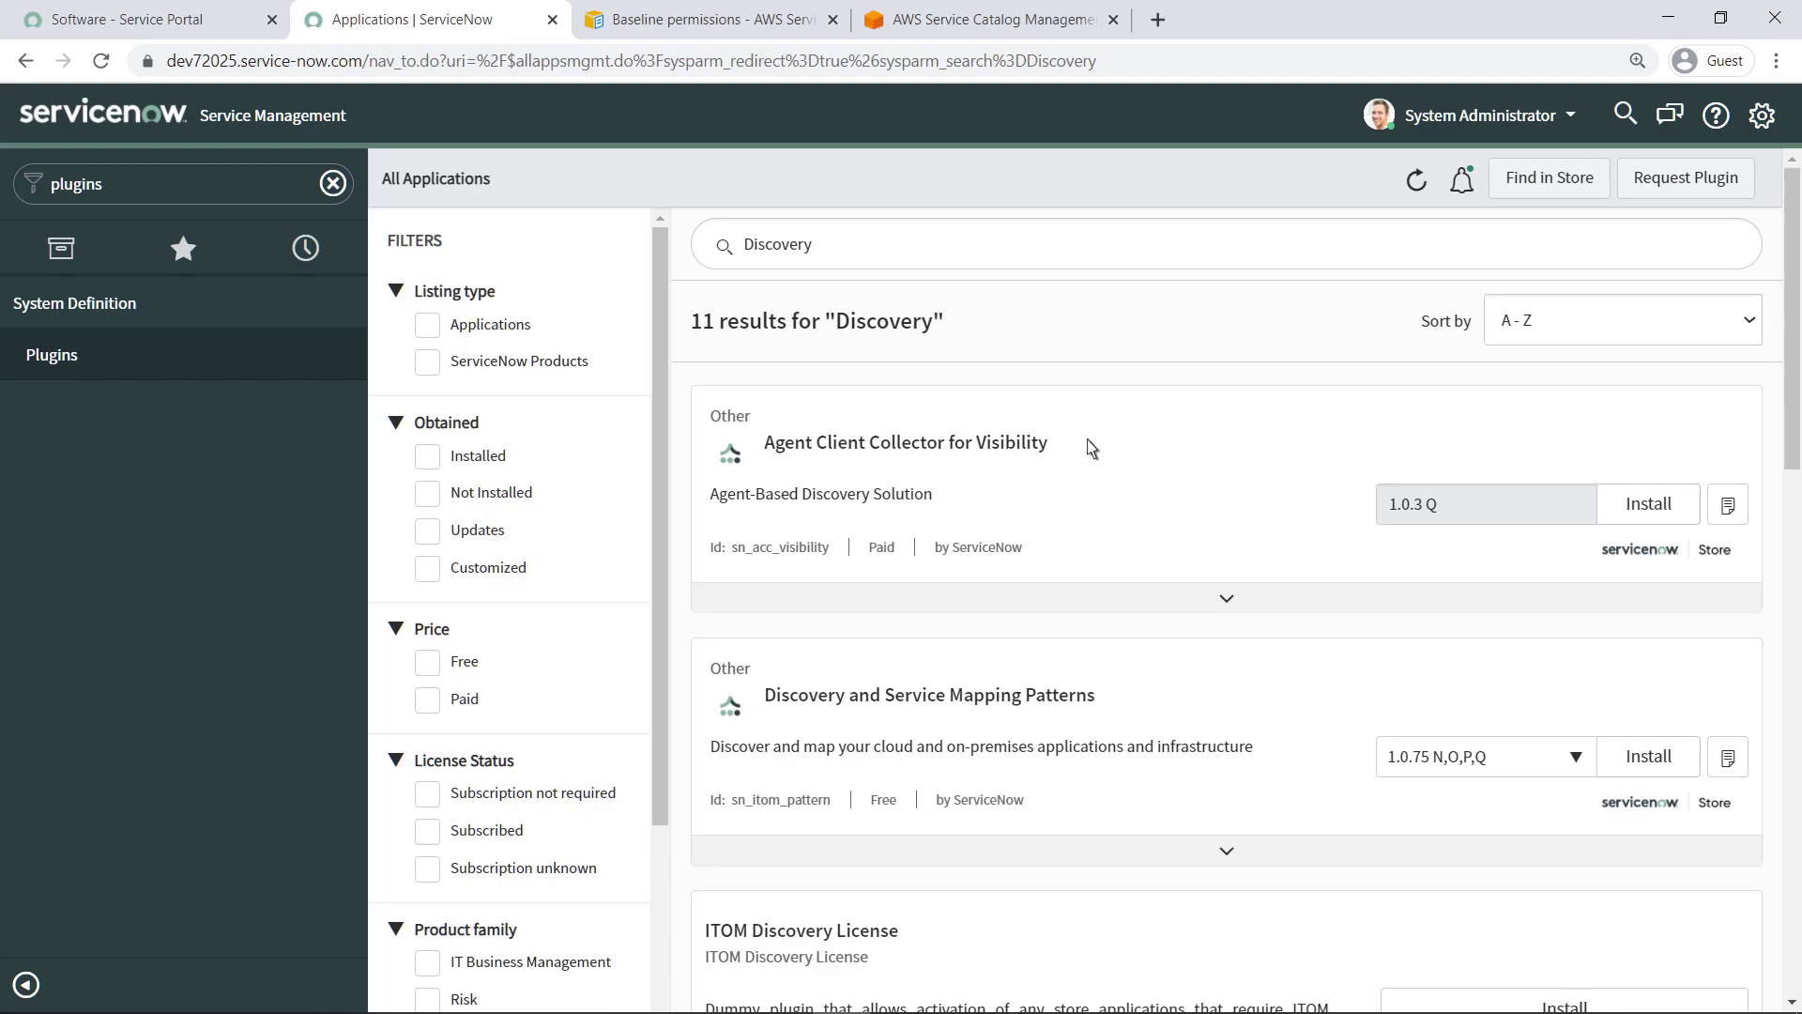
click(1622, 753)
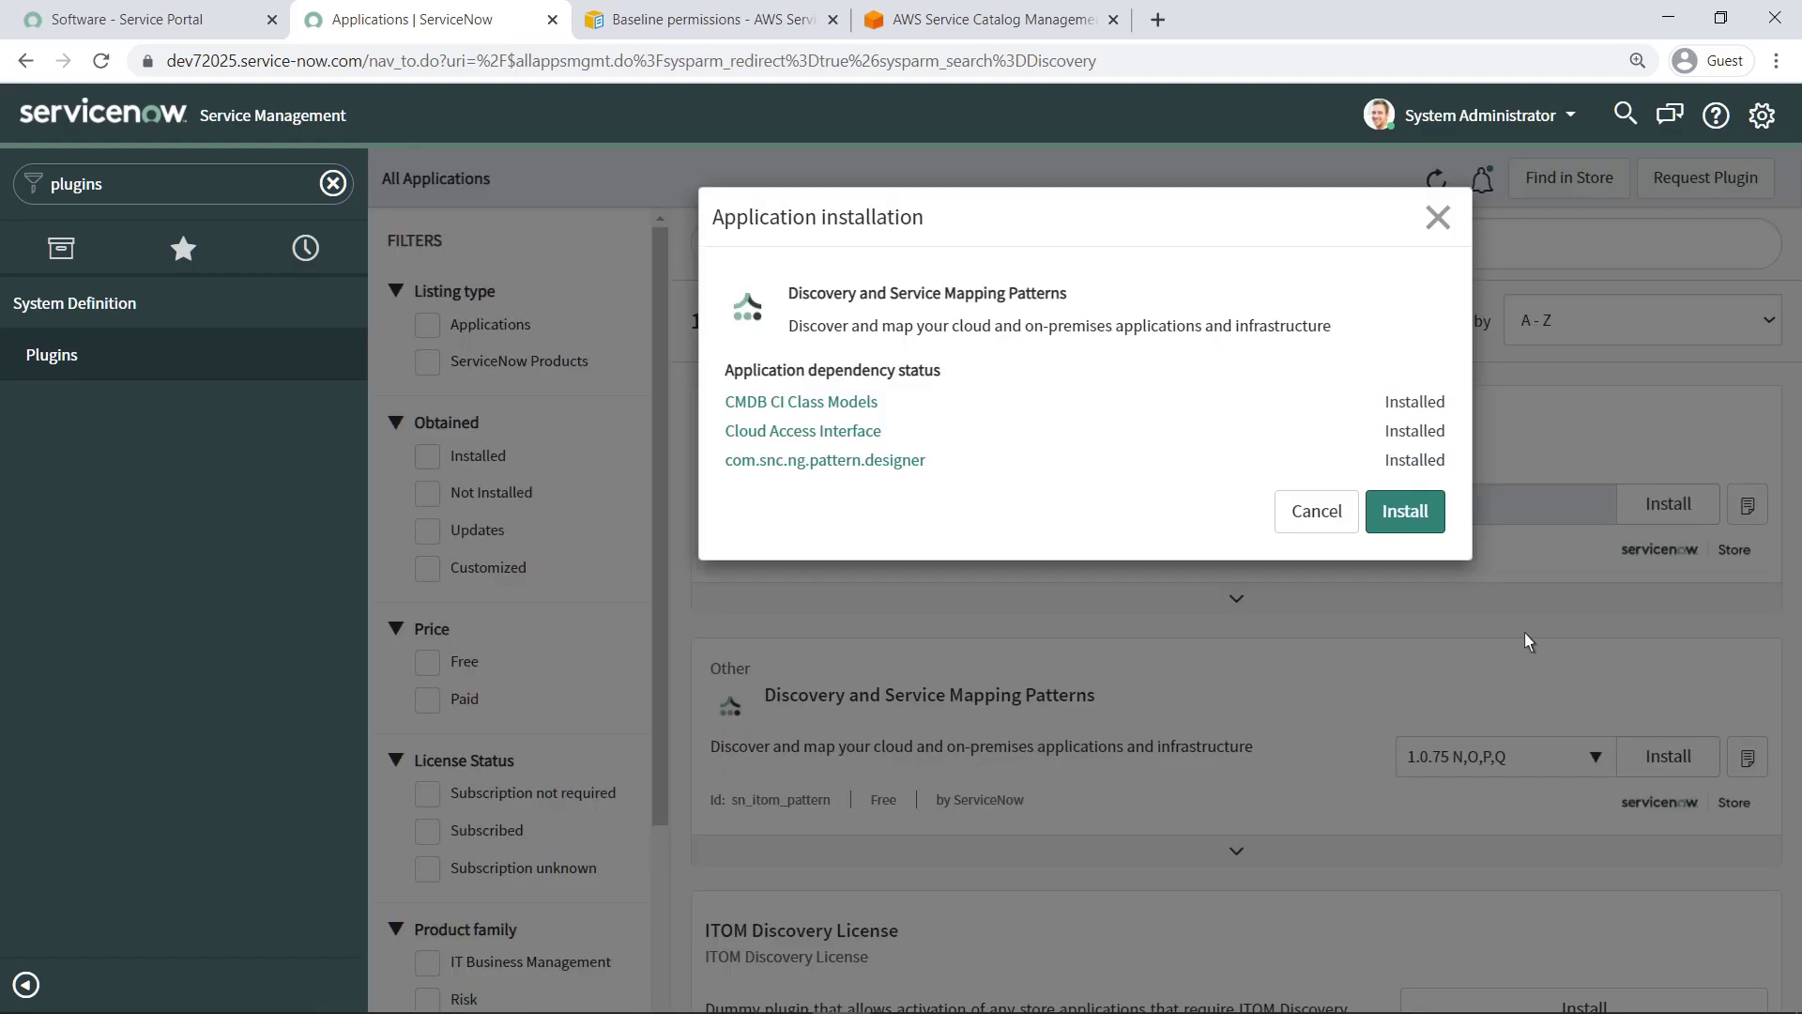
click(1408, 514)
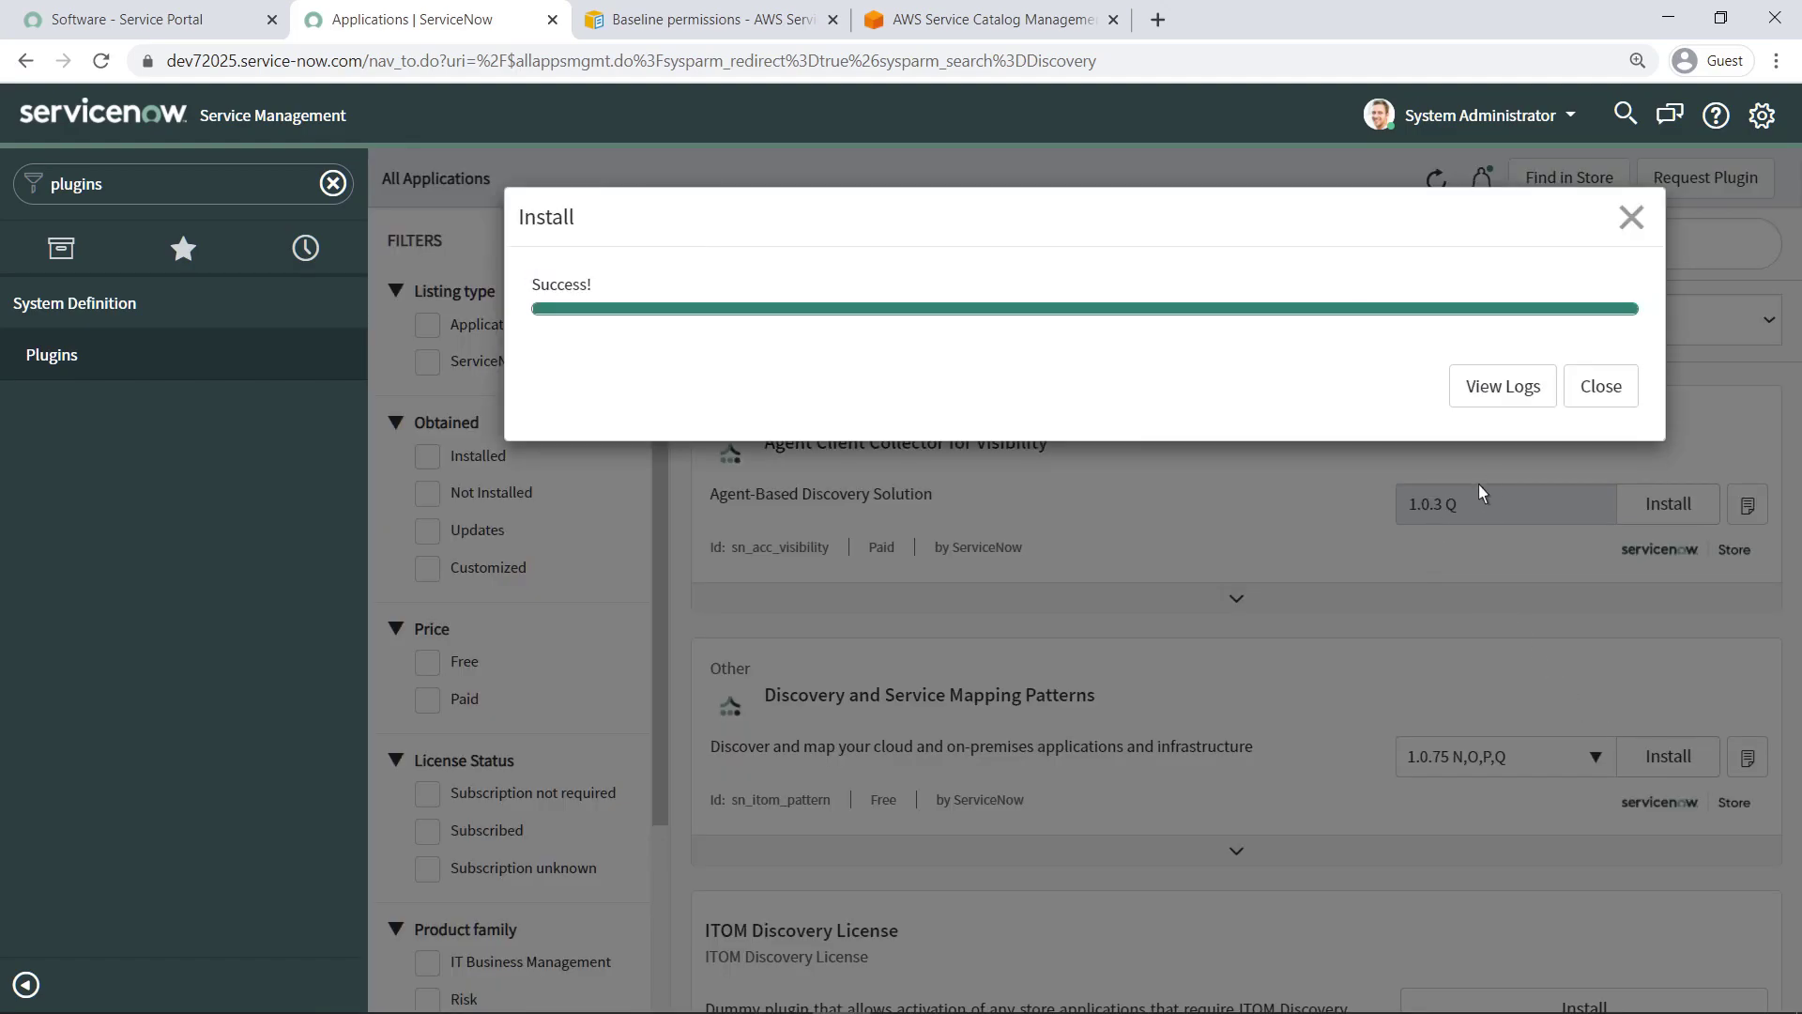
click(1600, 386)
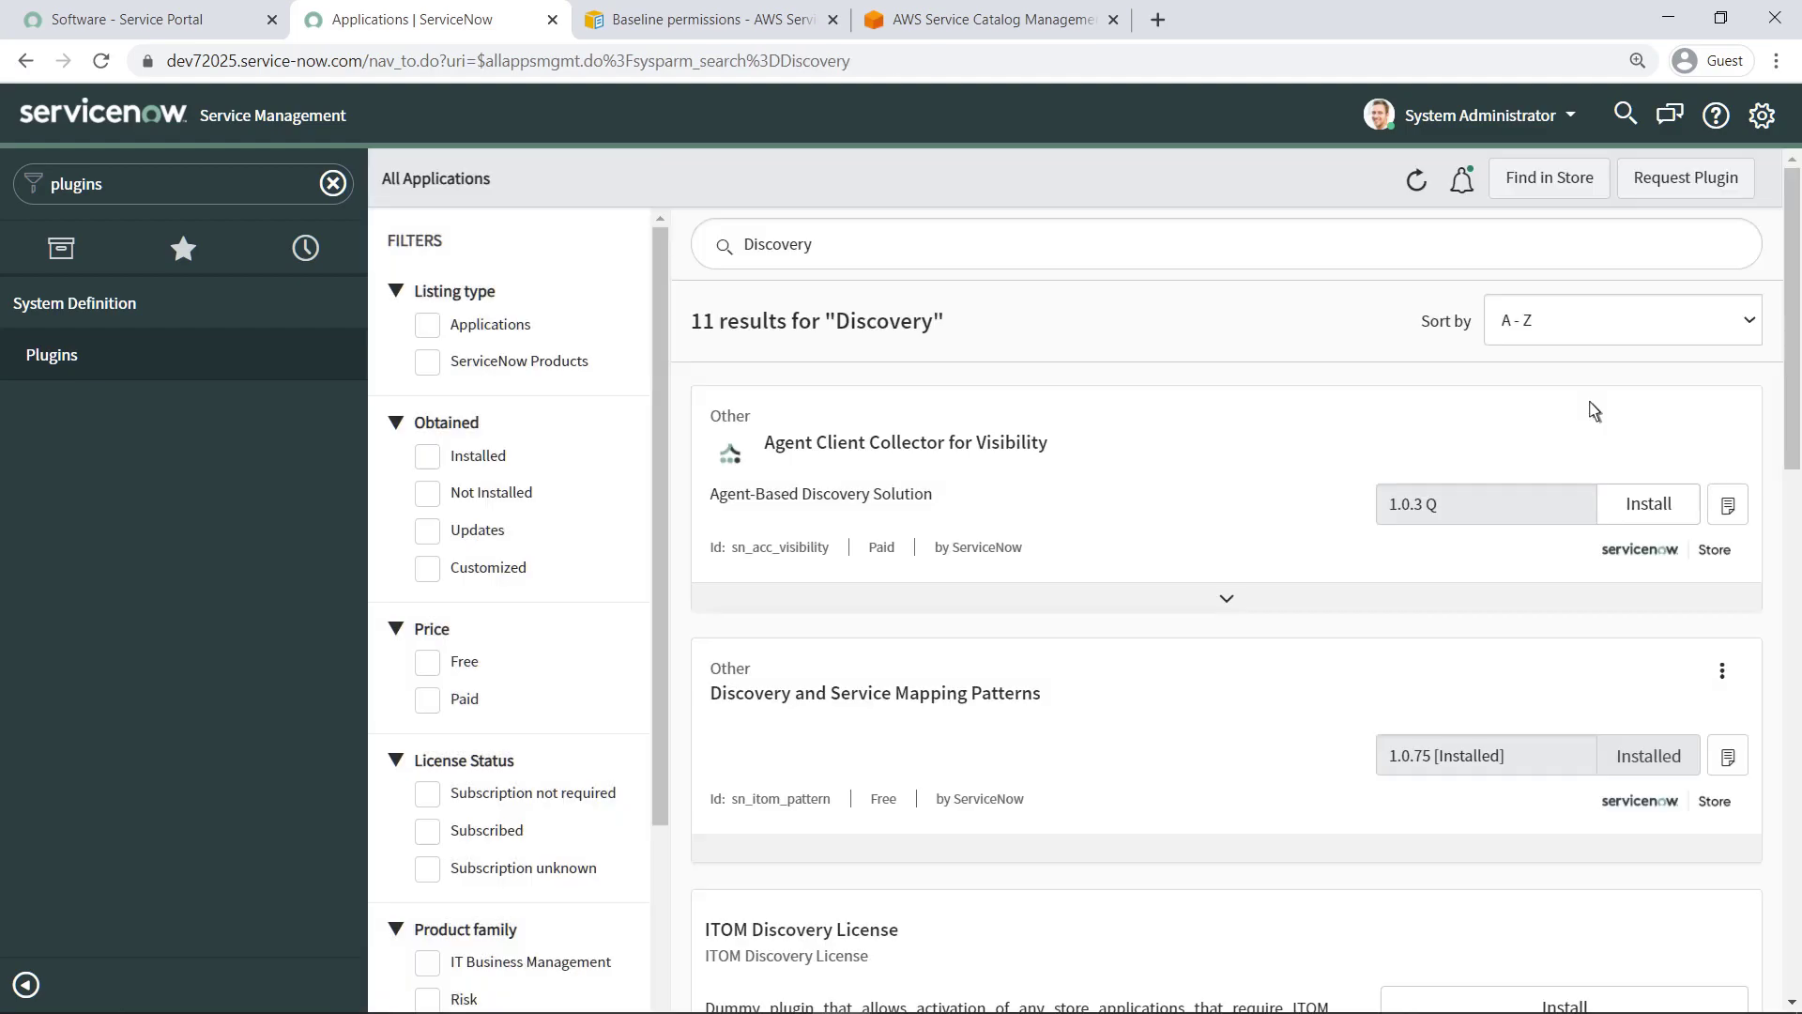
Search store applications for 'AWS' and request install of AWS Service Management Connector 3.7.1
double_click(56, 188)
text(Store)
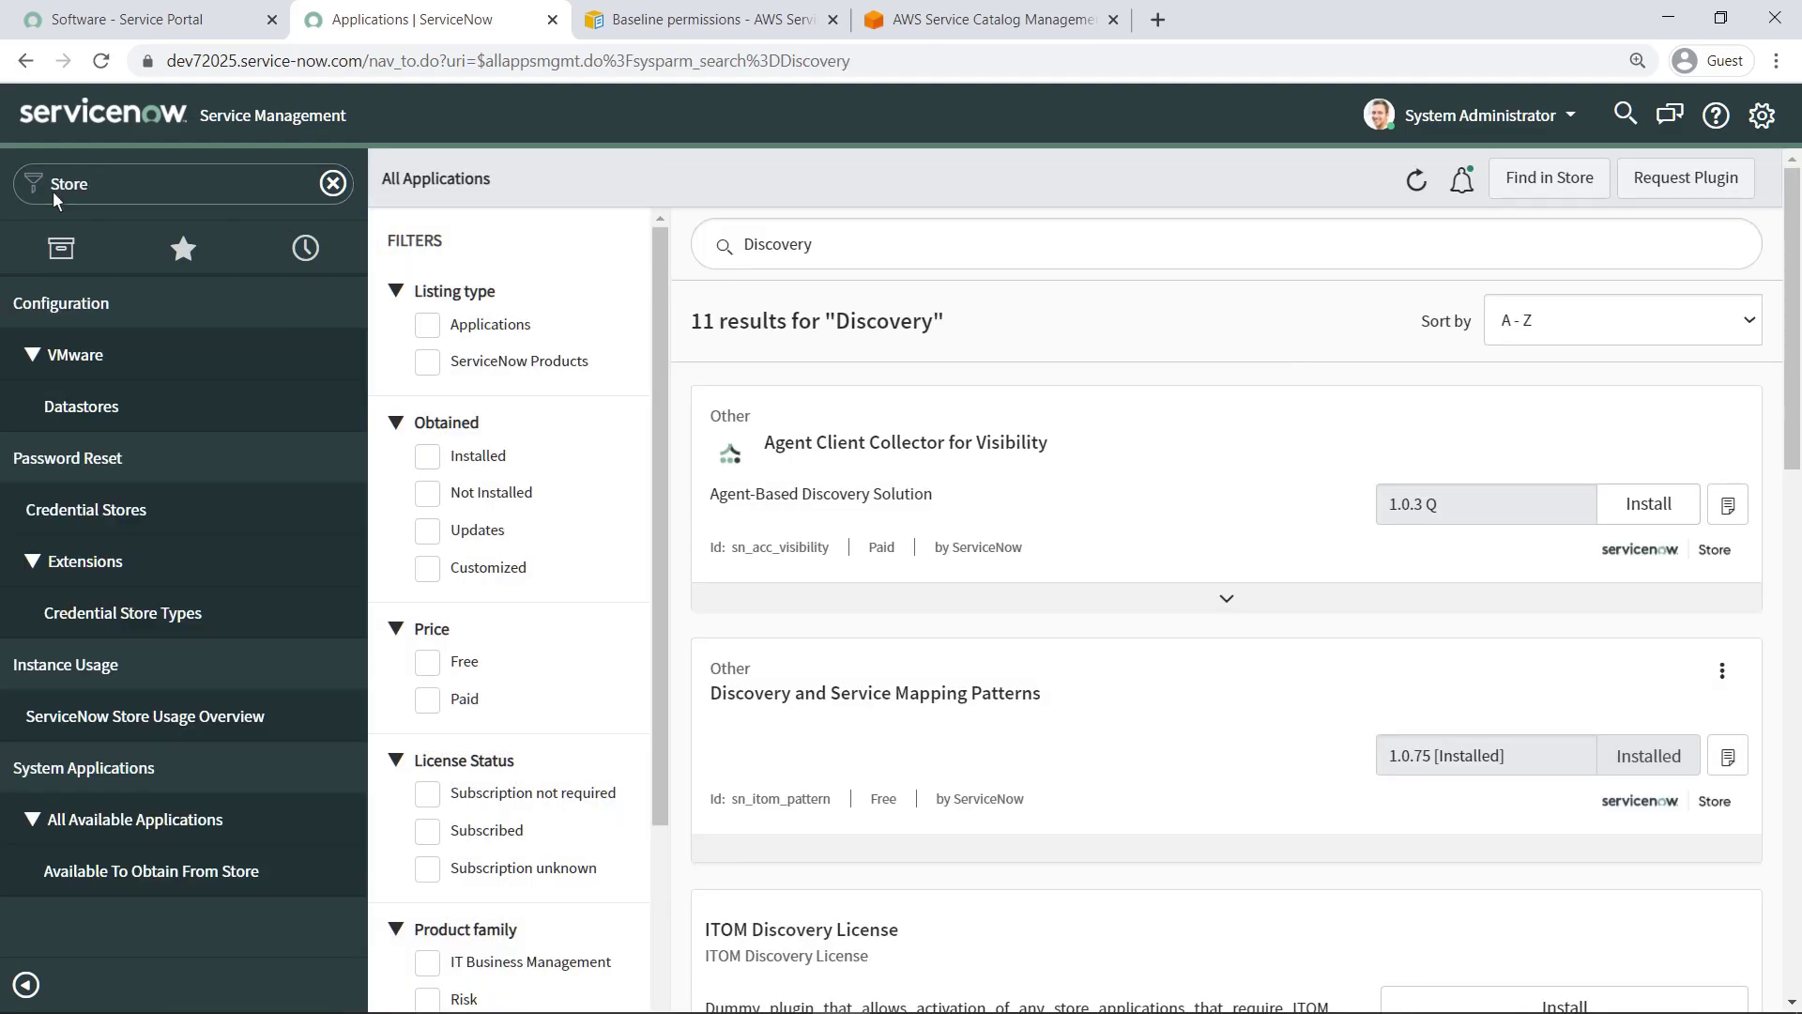
click(258, 871)
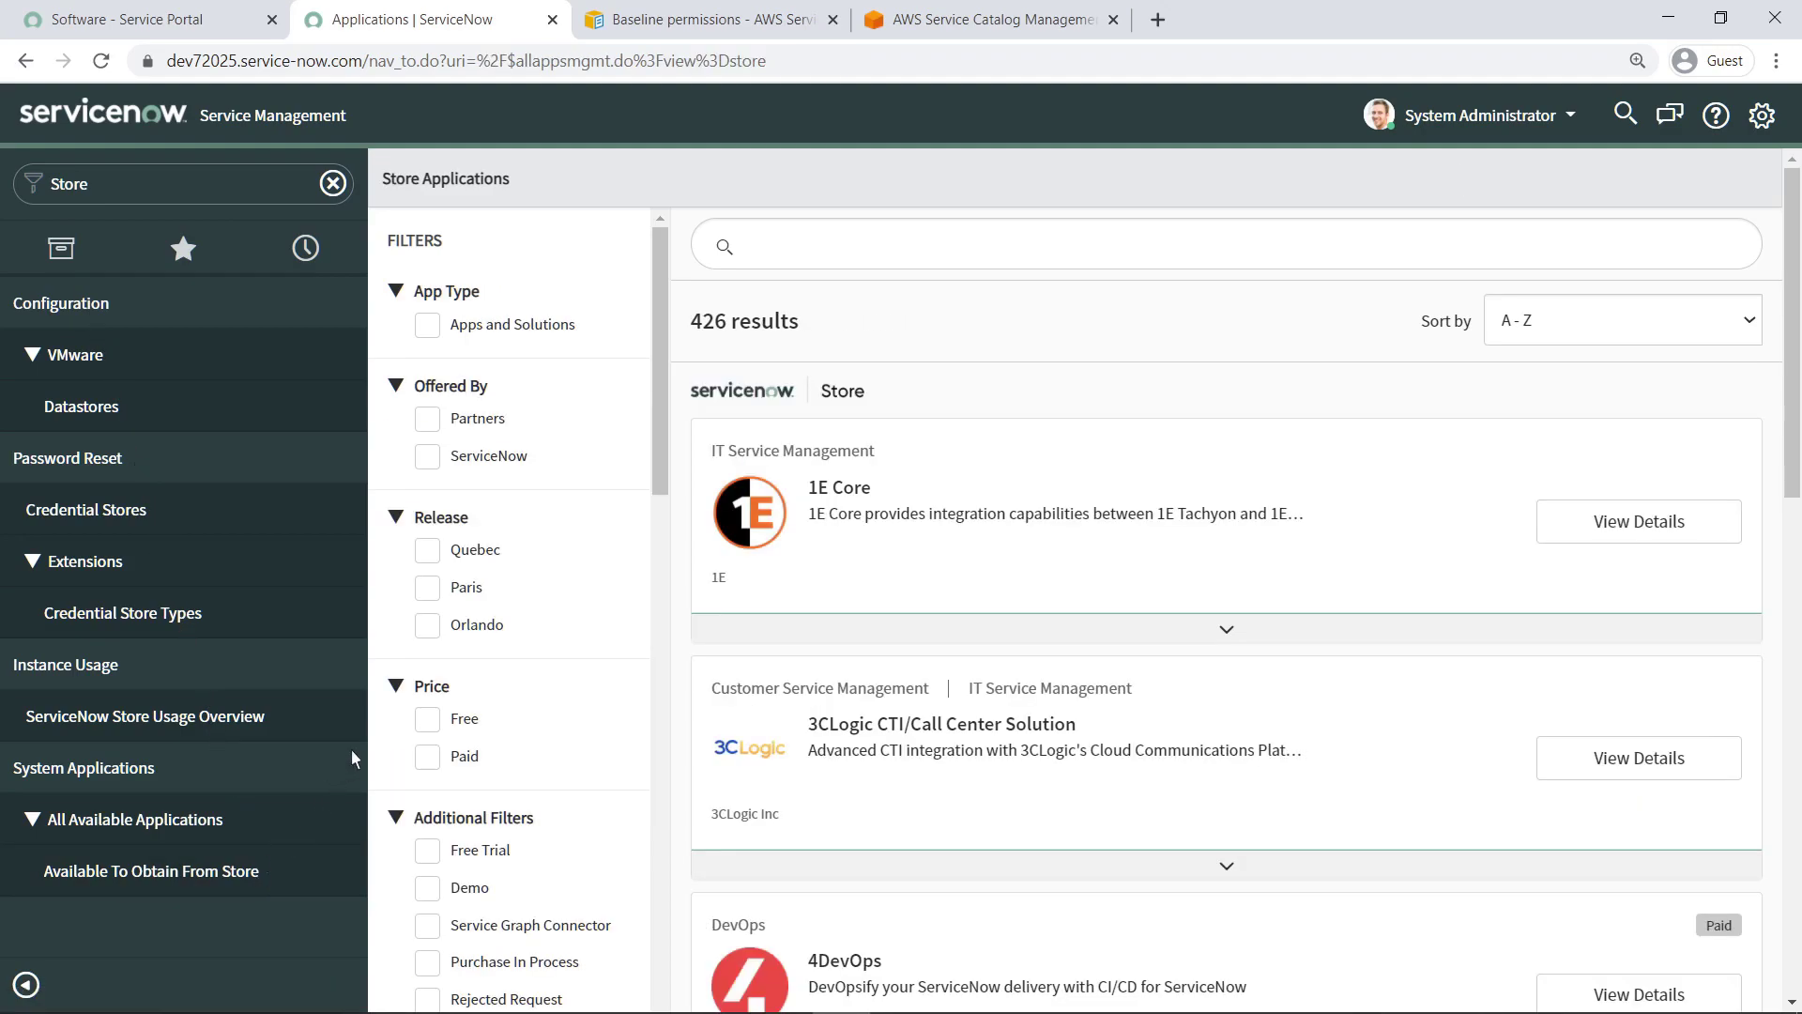
click(741, 264)
text(AWS)
key(Return)
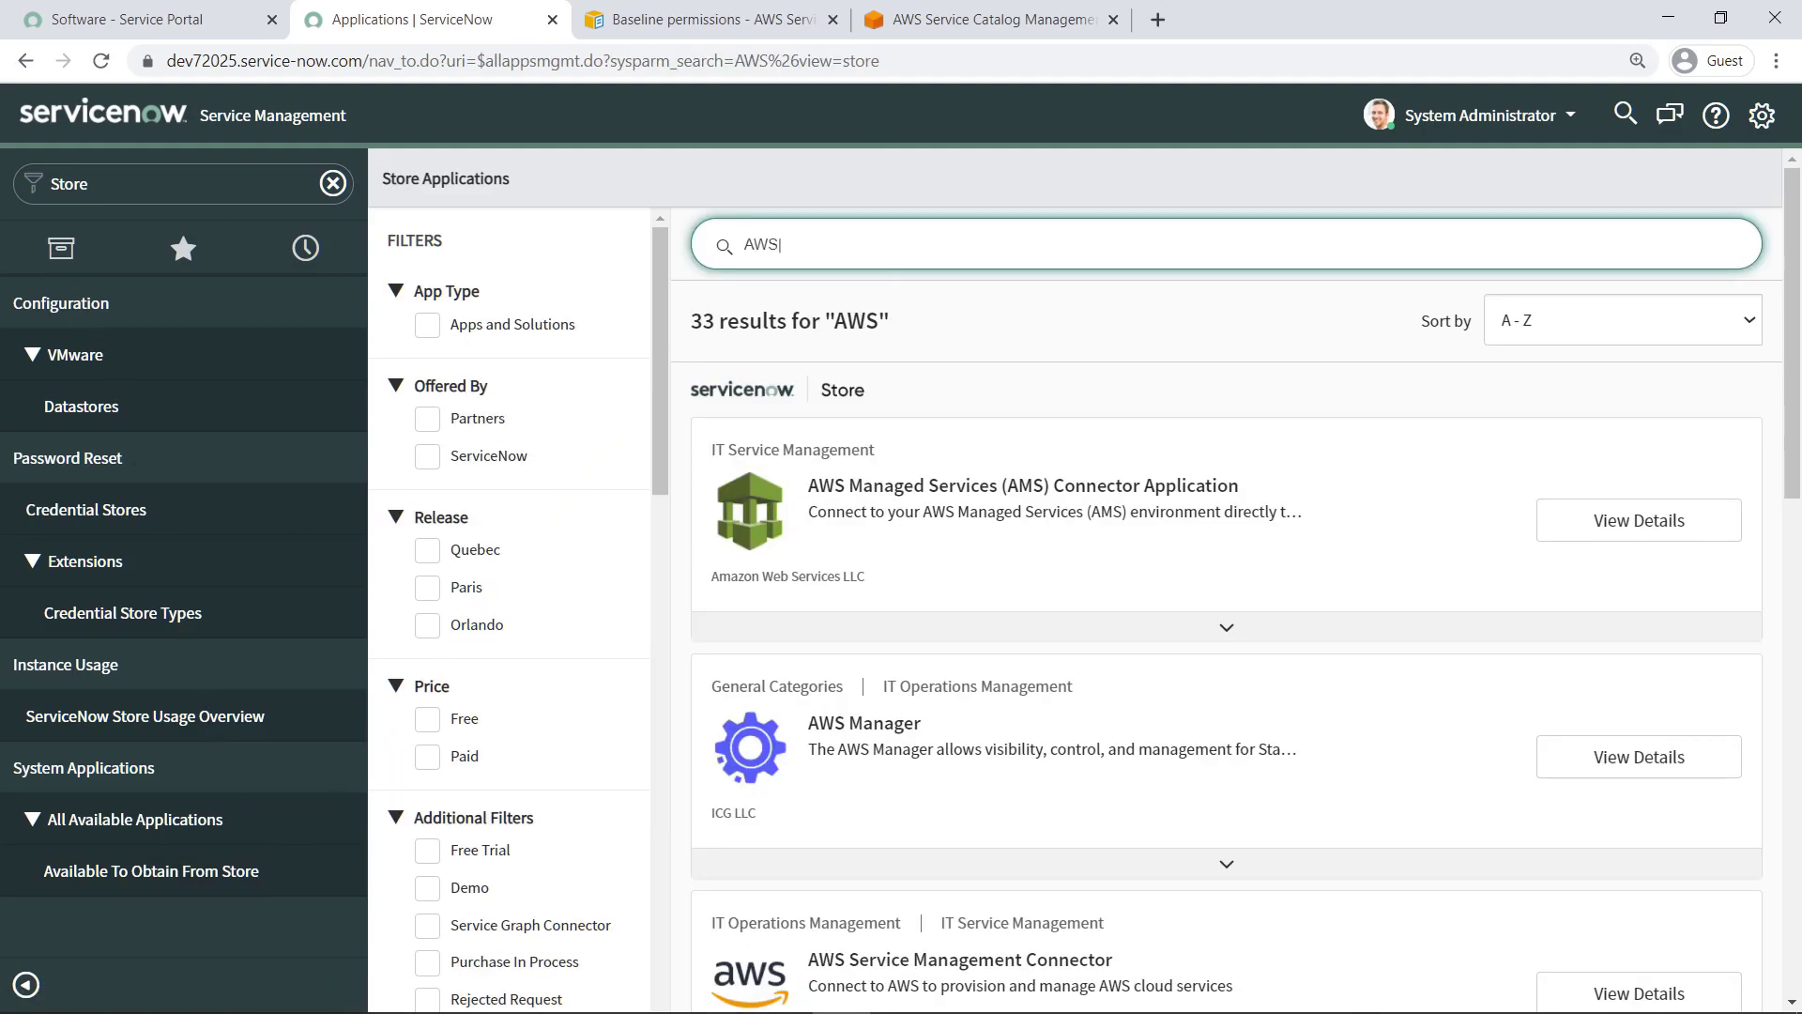
scroll(1788, 502, down, 5)
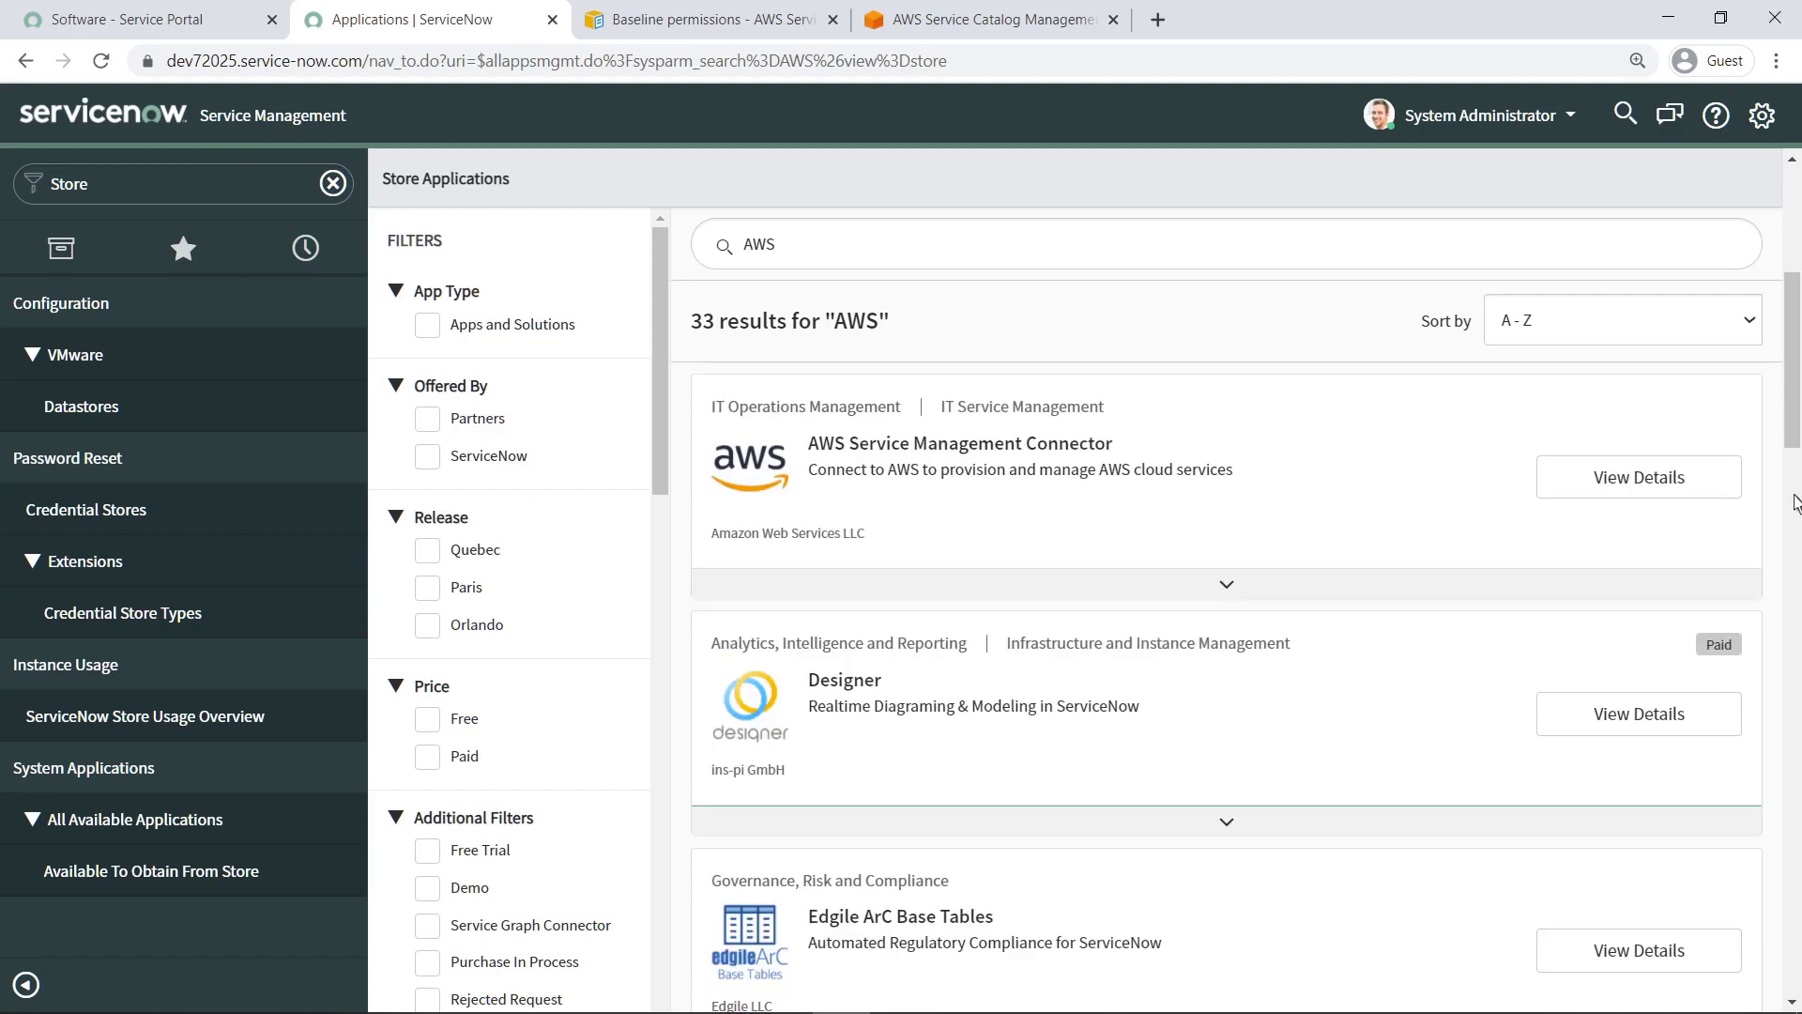
click(1586, 492)
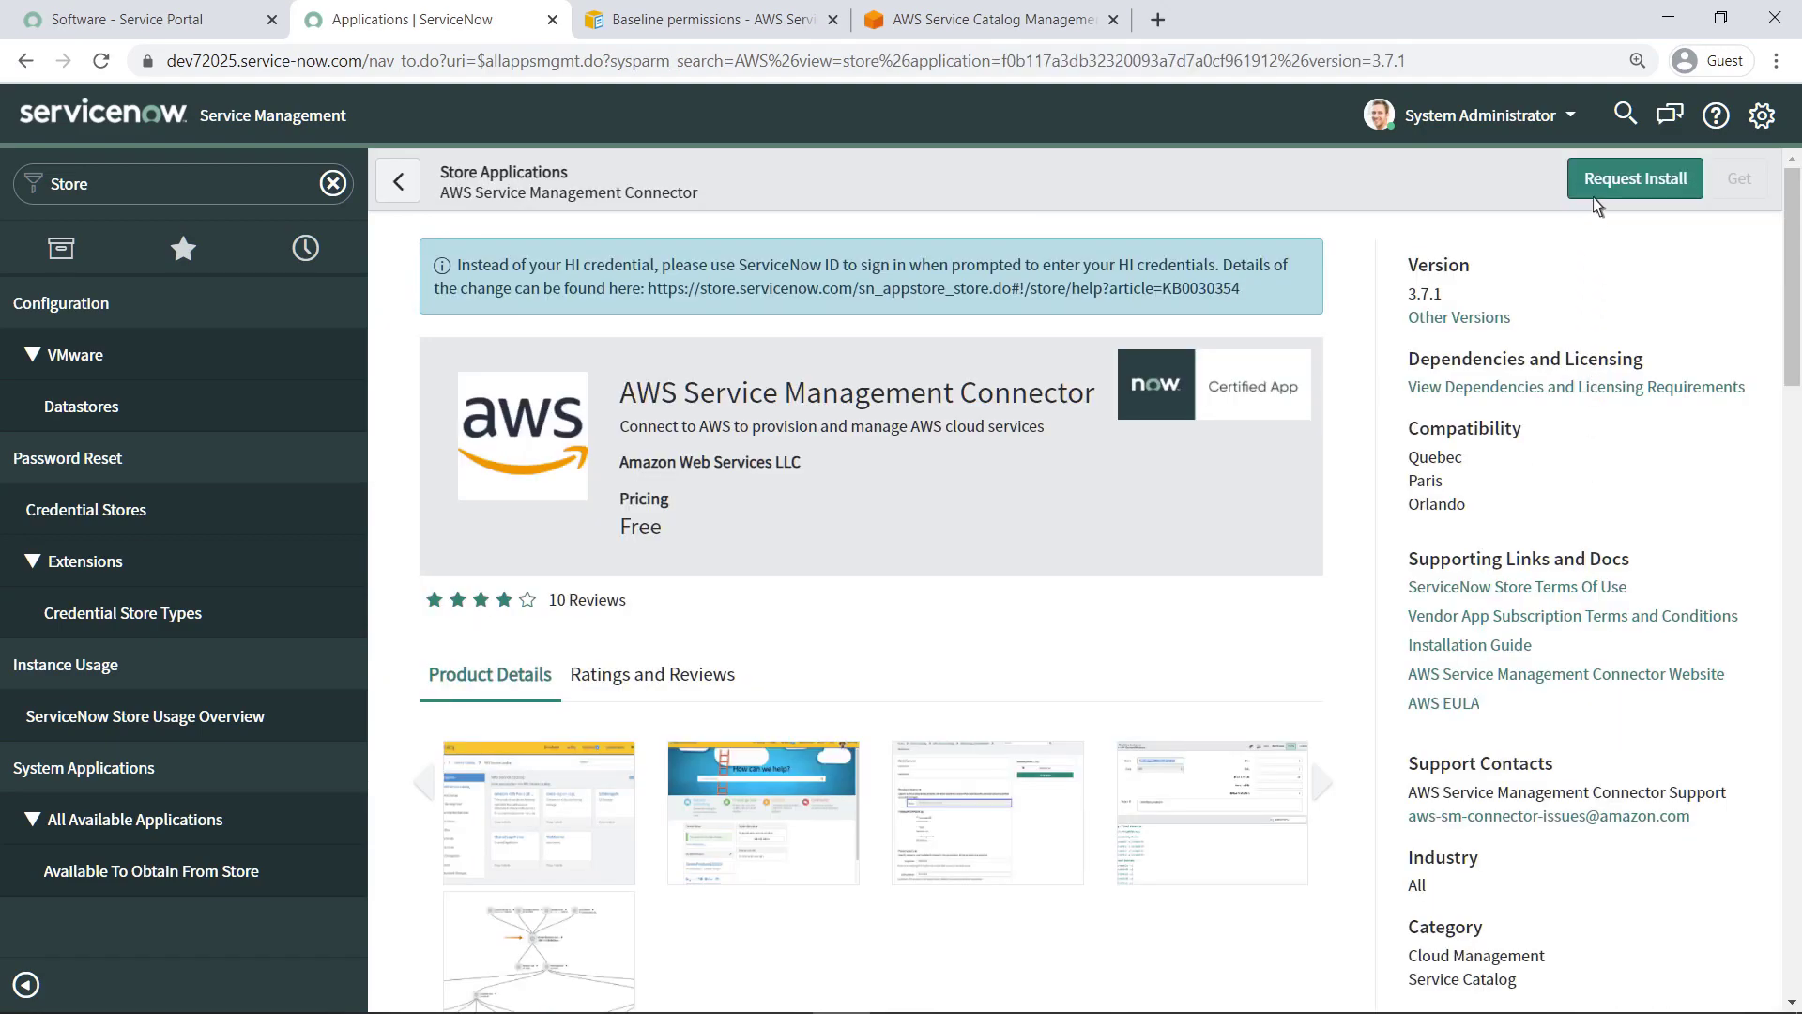
click(1592, 195)
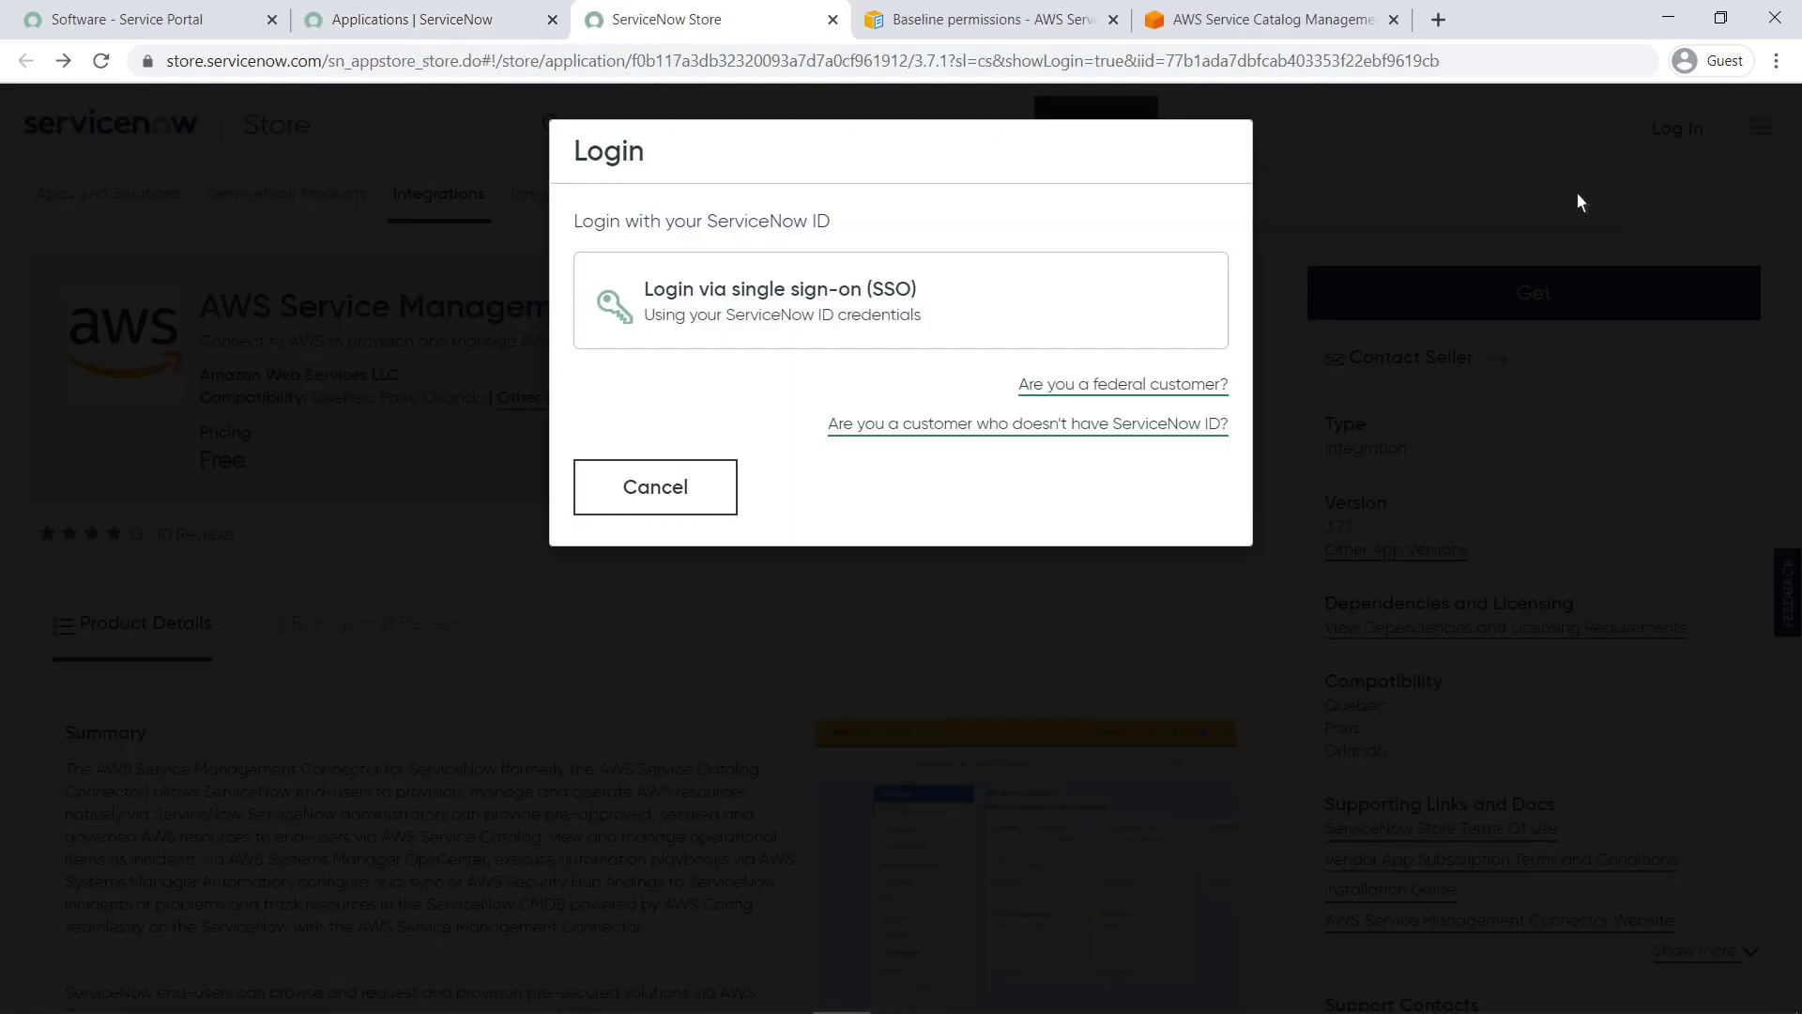
Log in to the Store via SSO with the ServiceNow ID e-mail and password
click(625, 330)
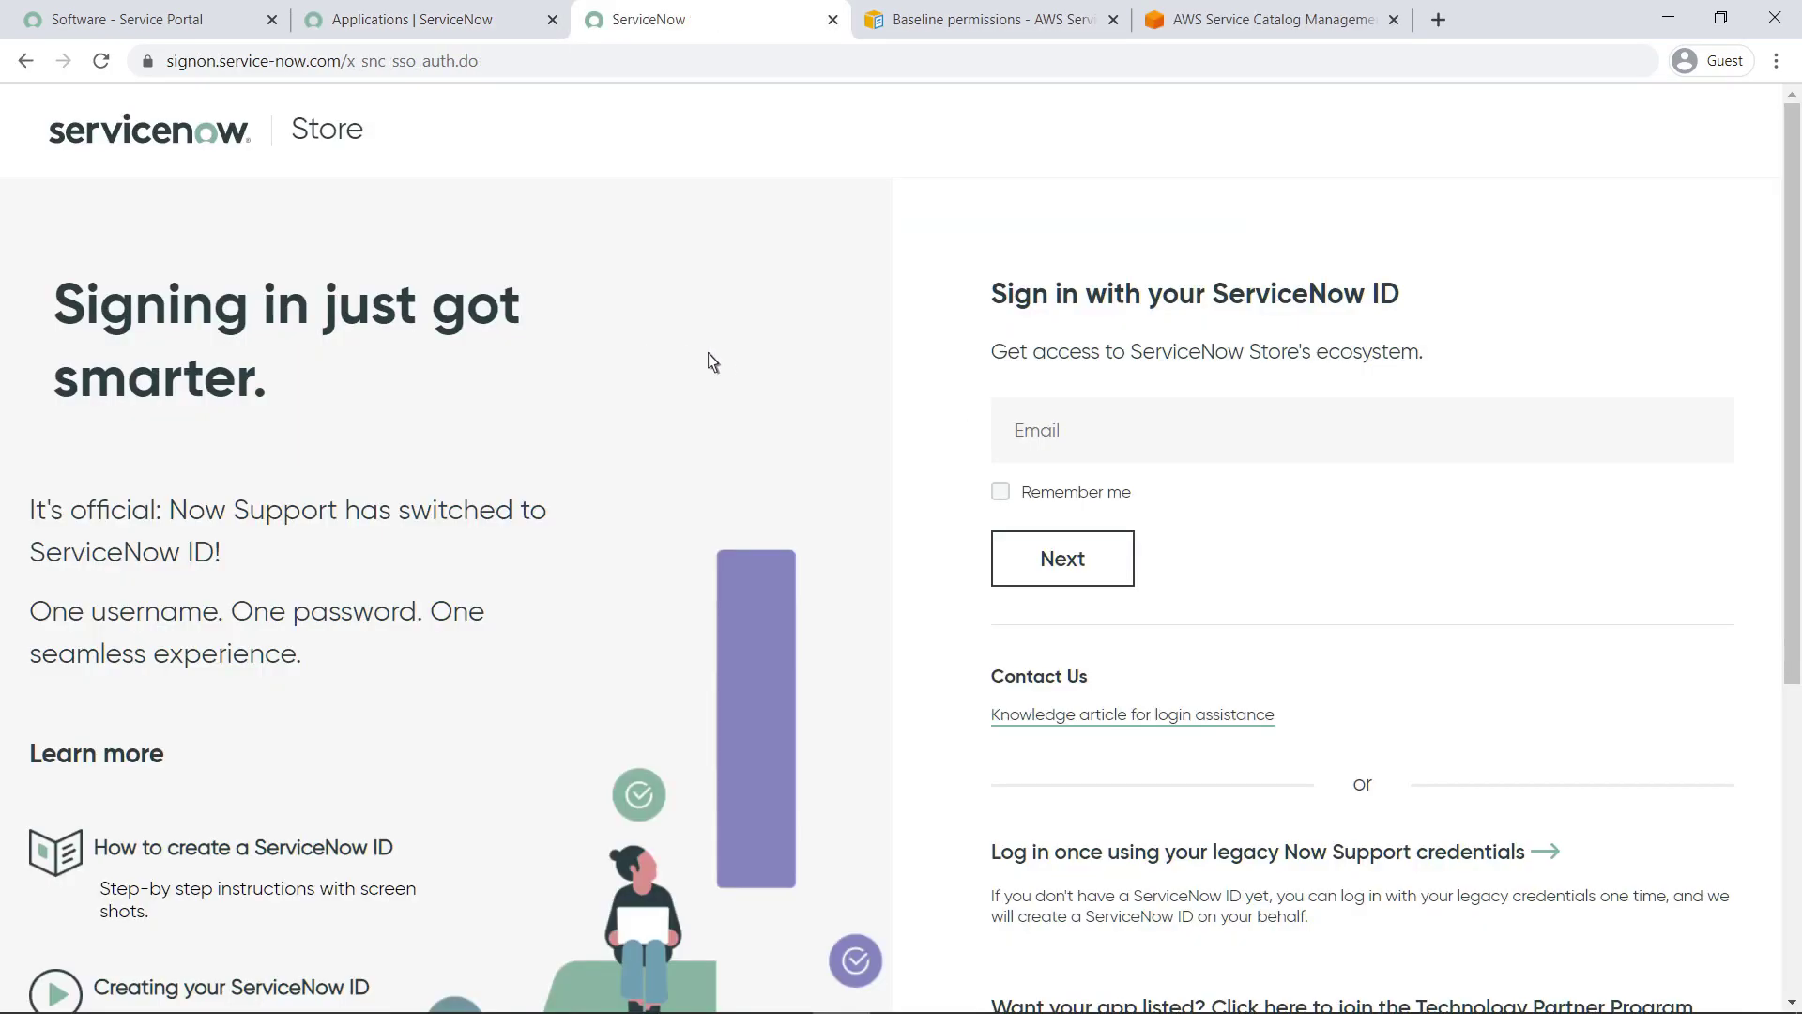
click(1023, 454)
text(aws-servicenow@example.com)
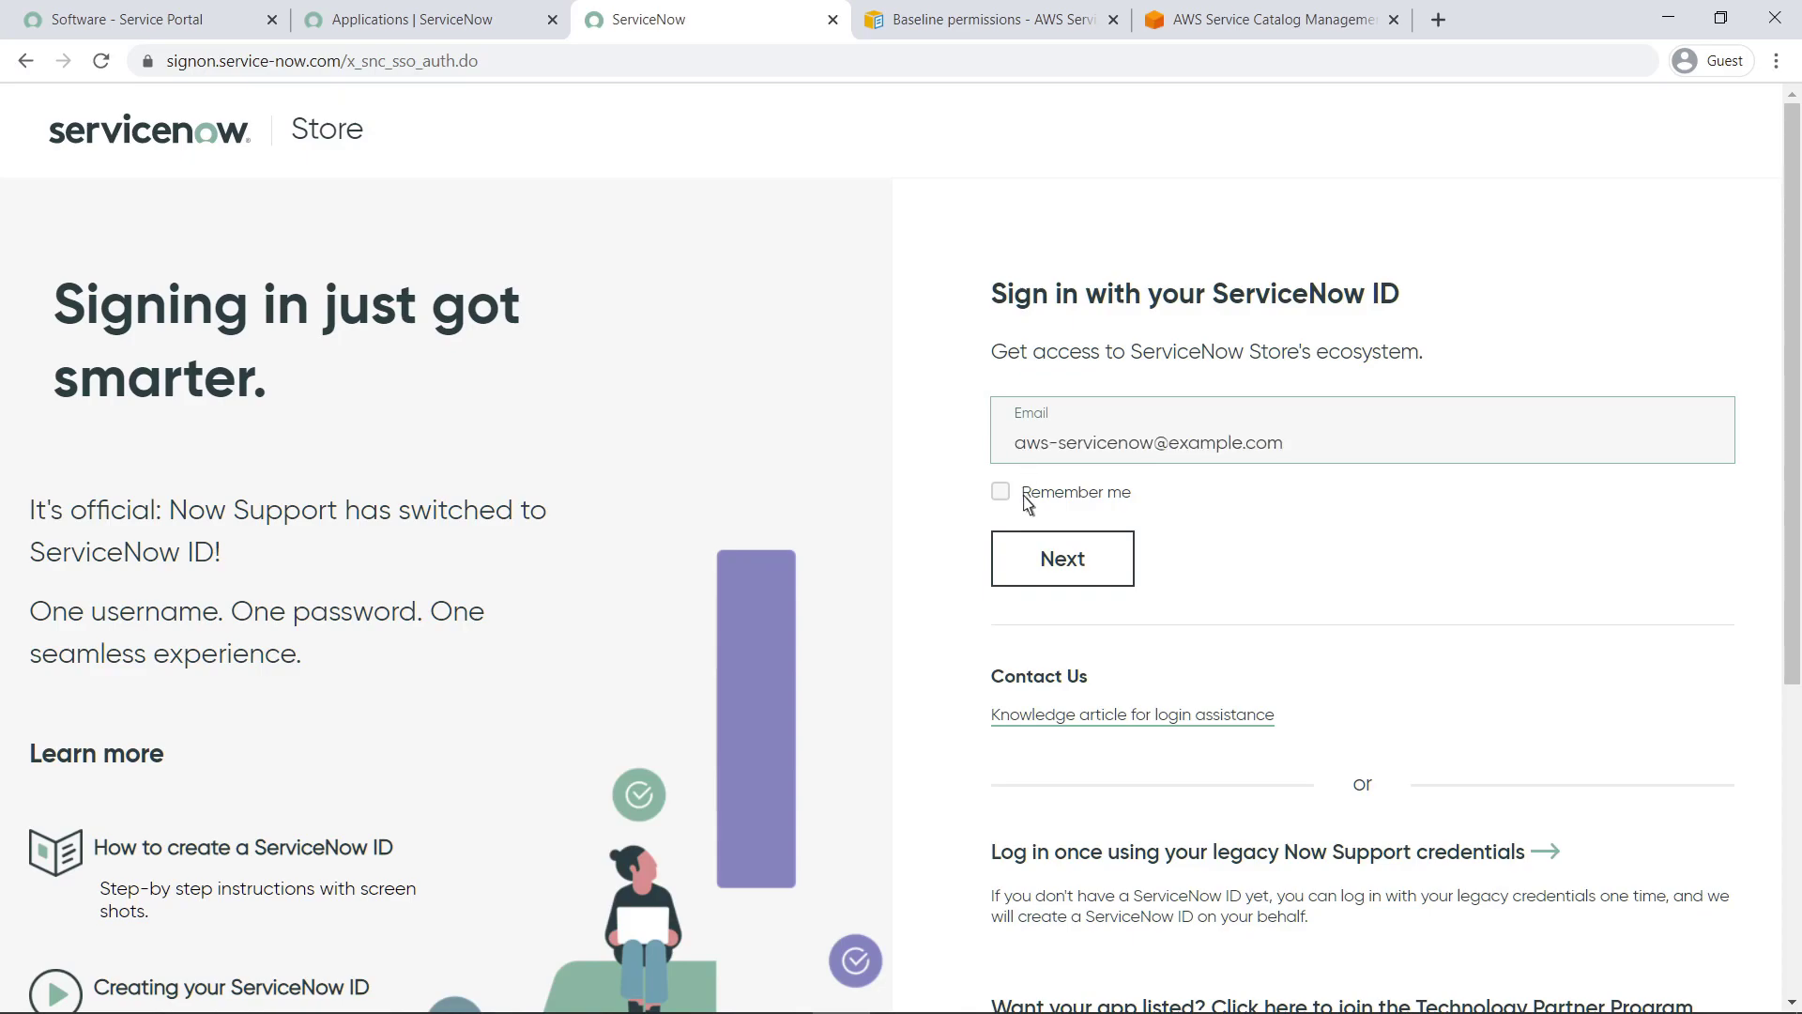
click(1033, 570)
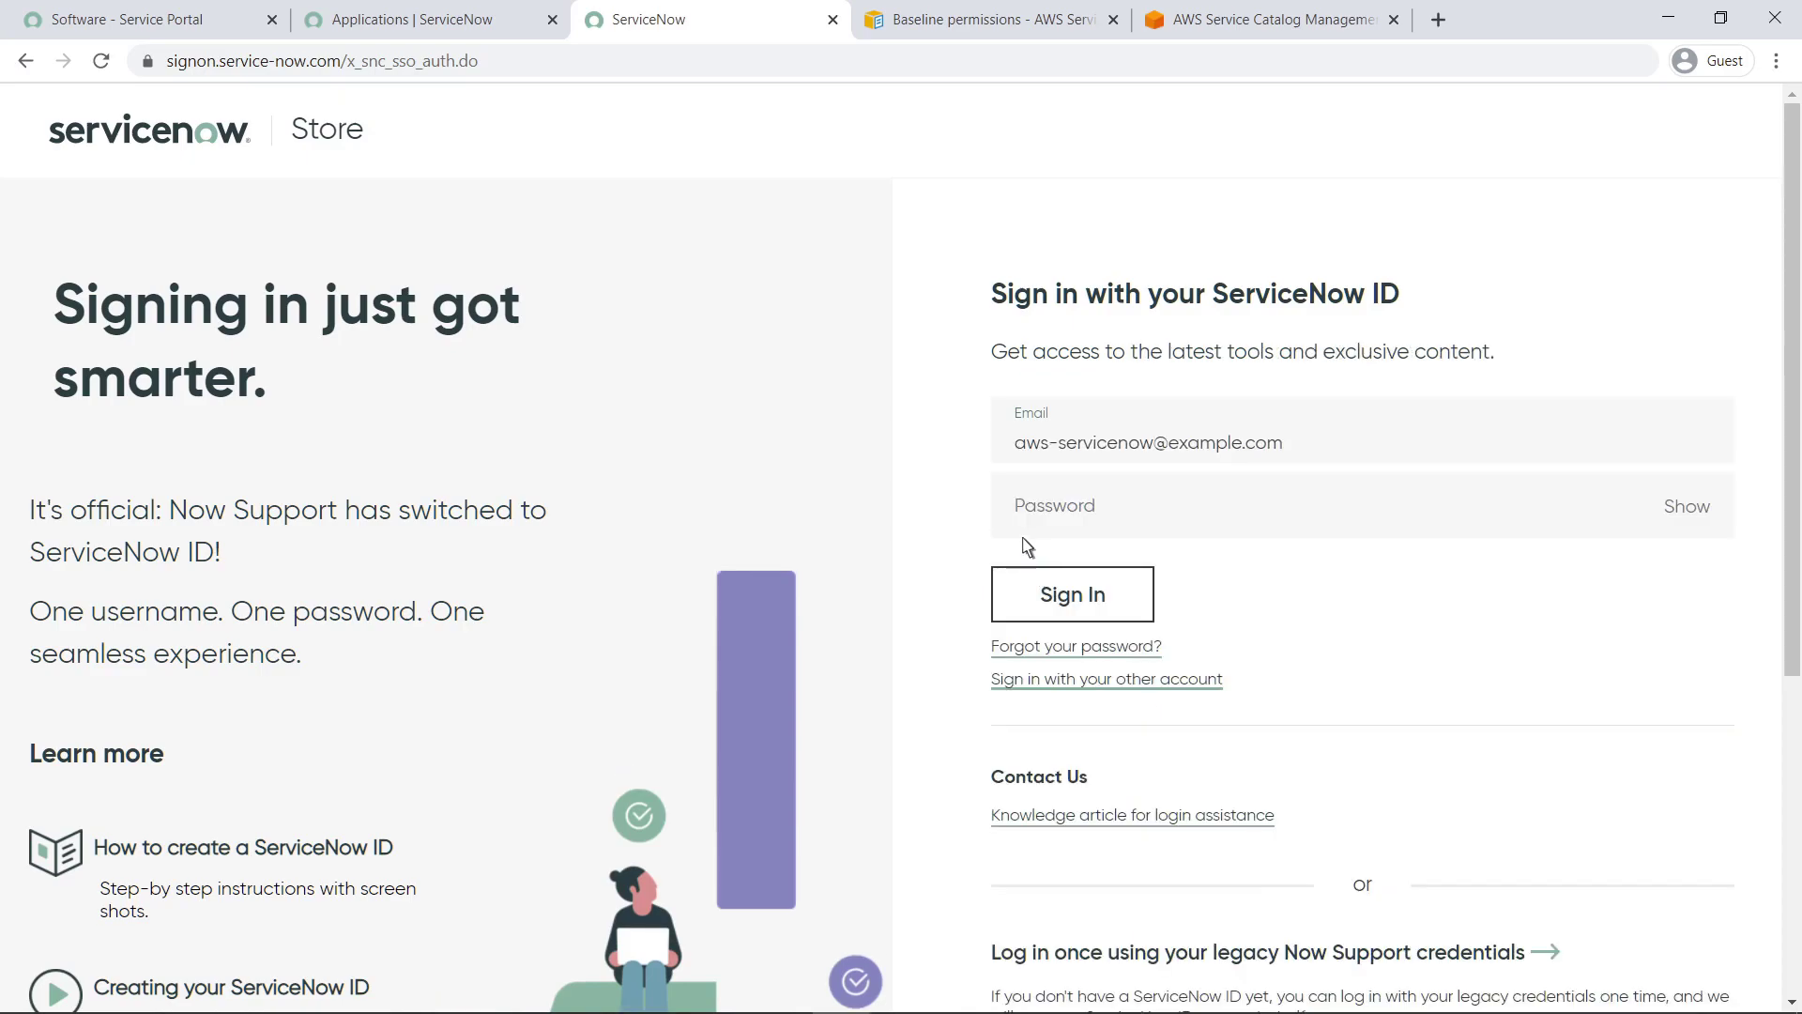
click(1018, 519)
text(•••••••••••••••)
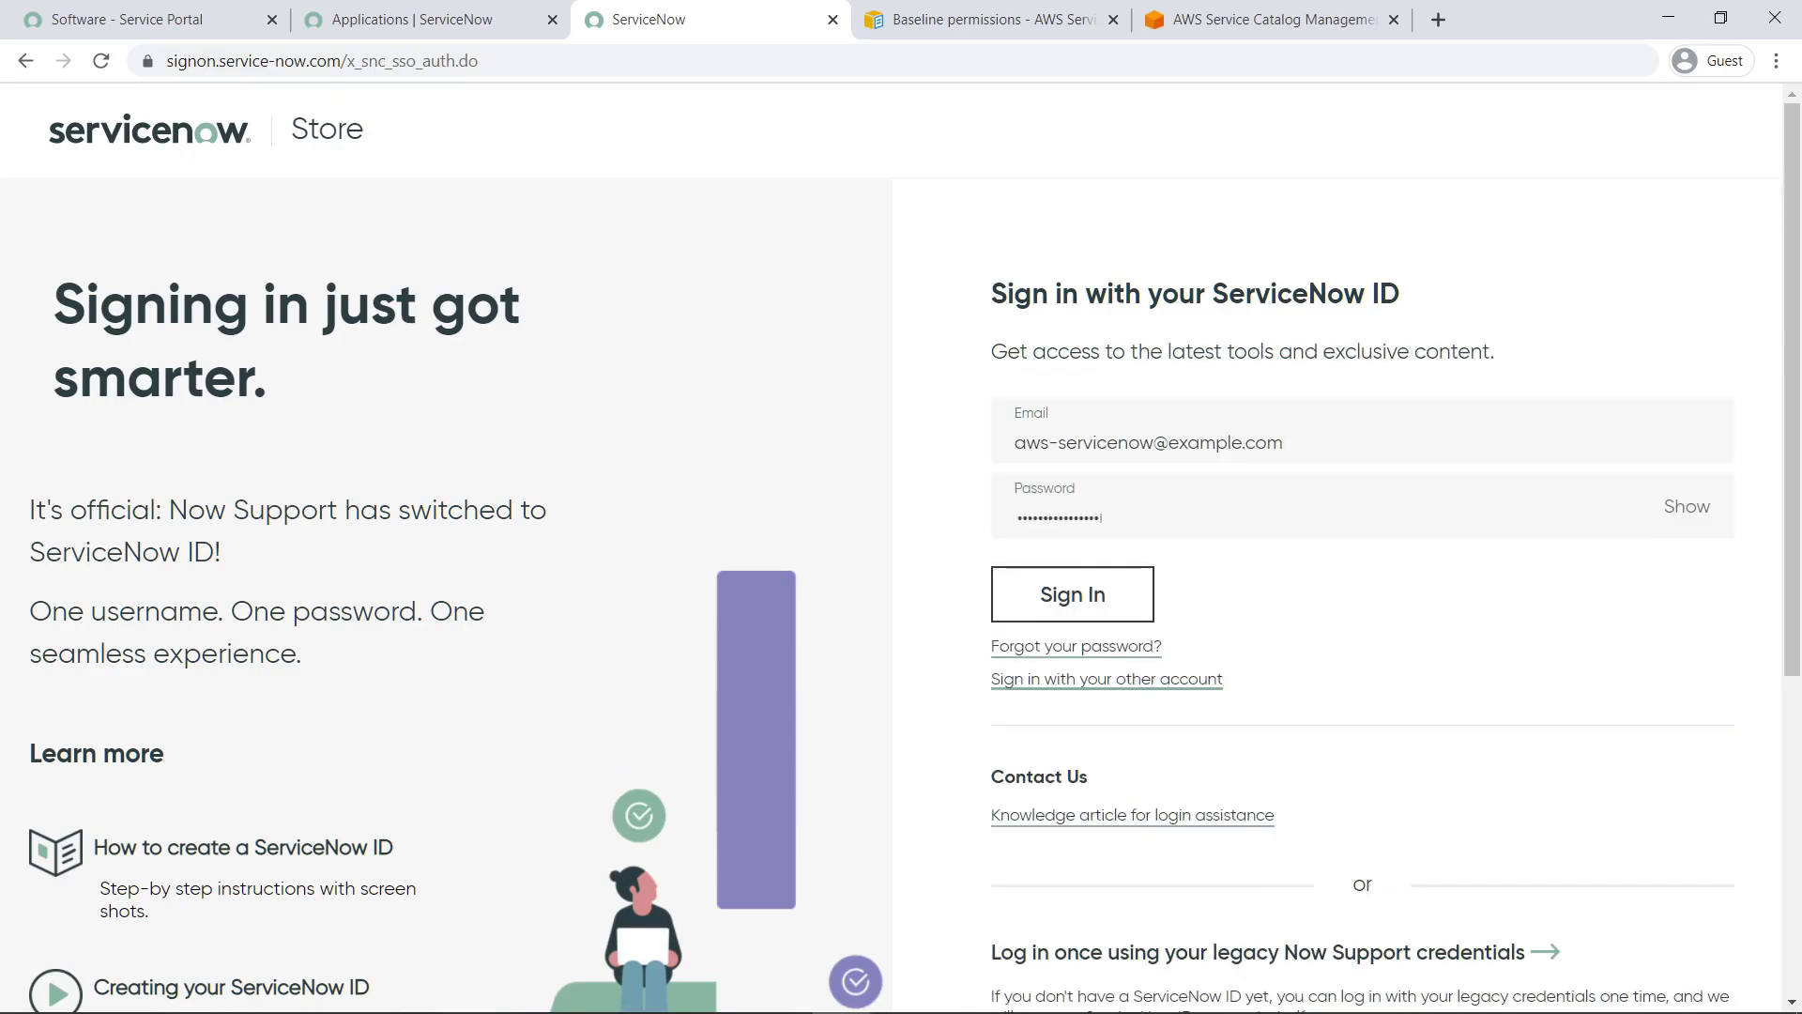
click(1123, 599)
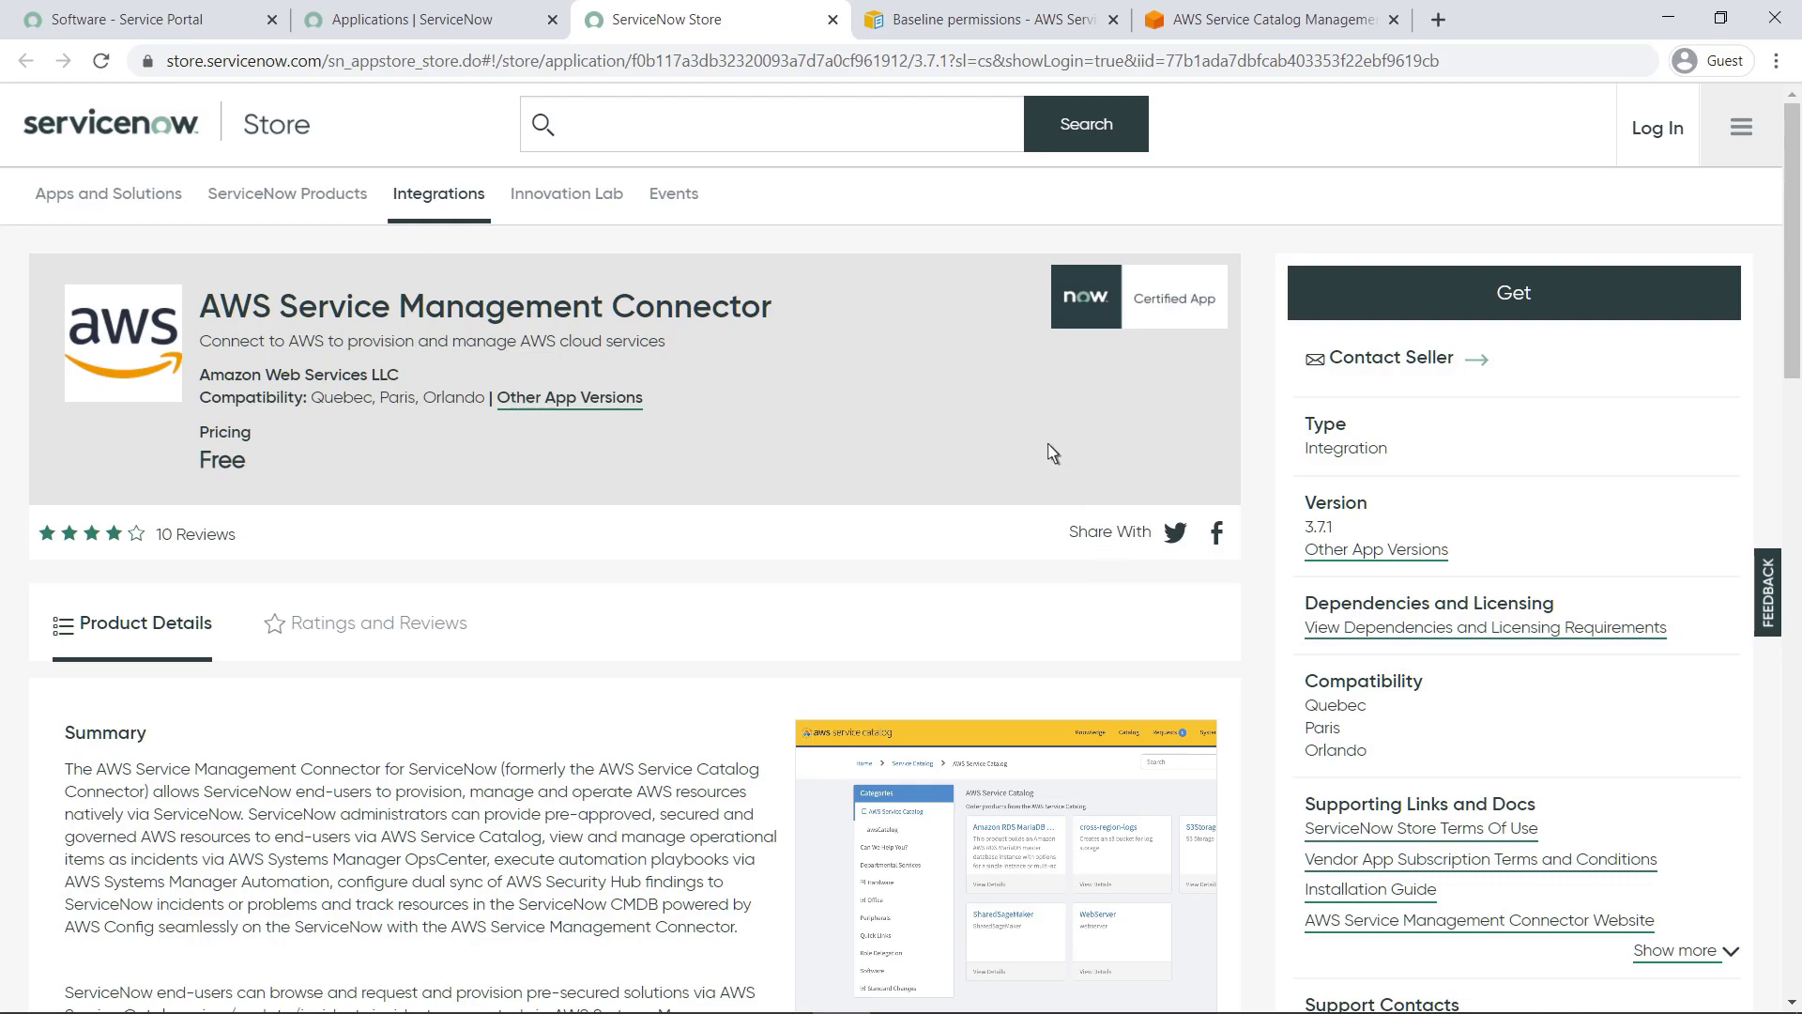
Close the Store tab and open the Retrieved Update Sets list
click(831, 20)
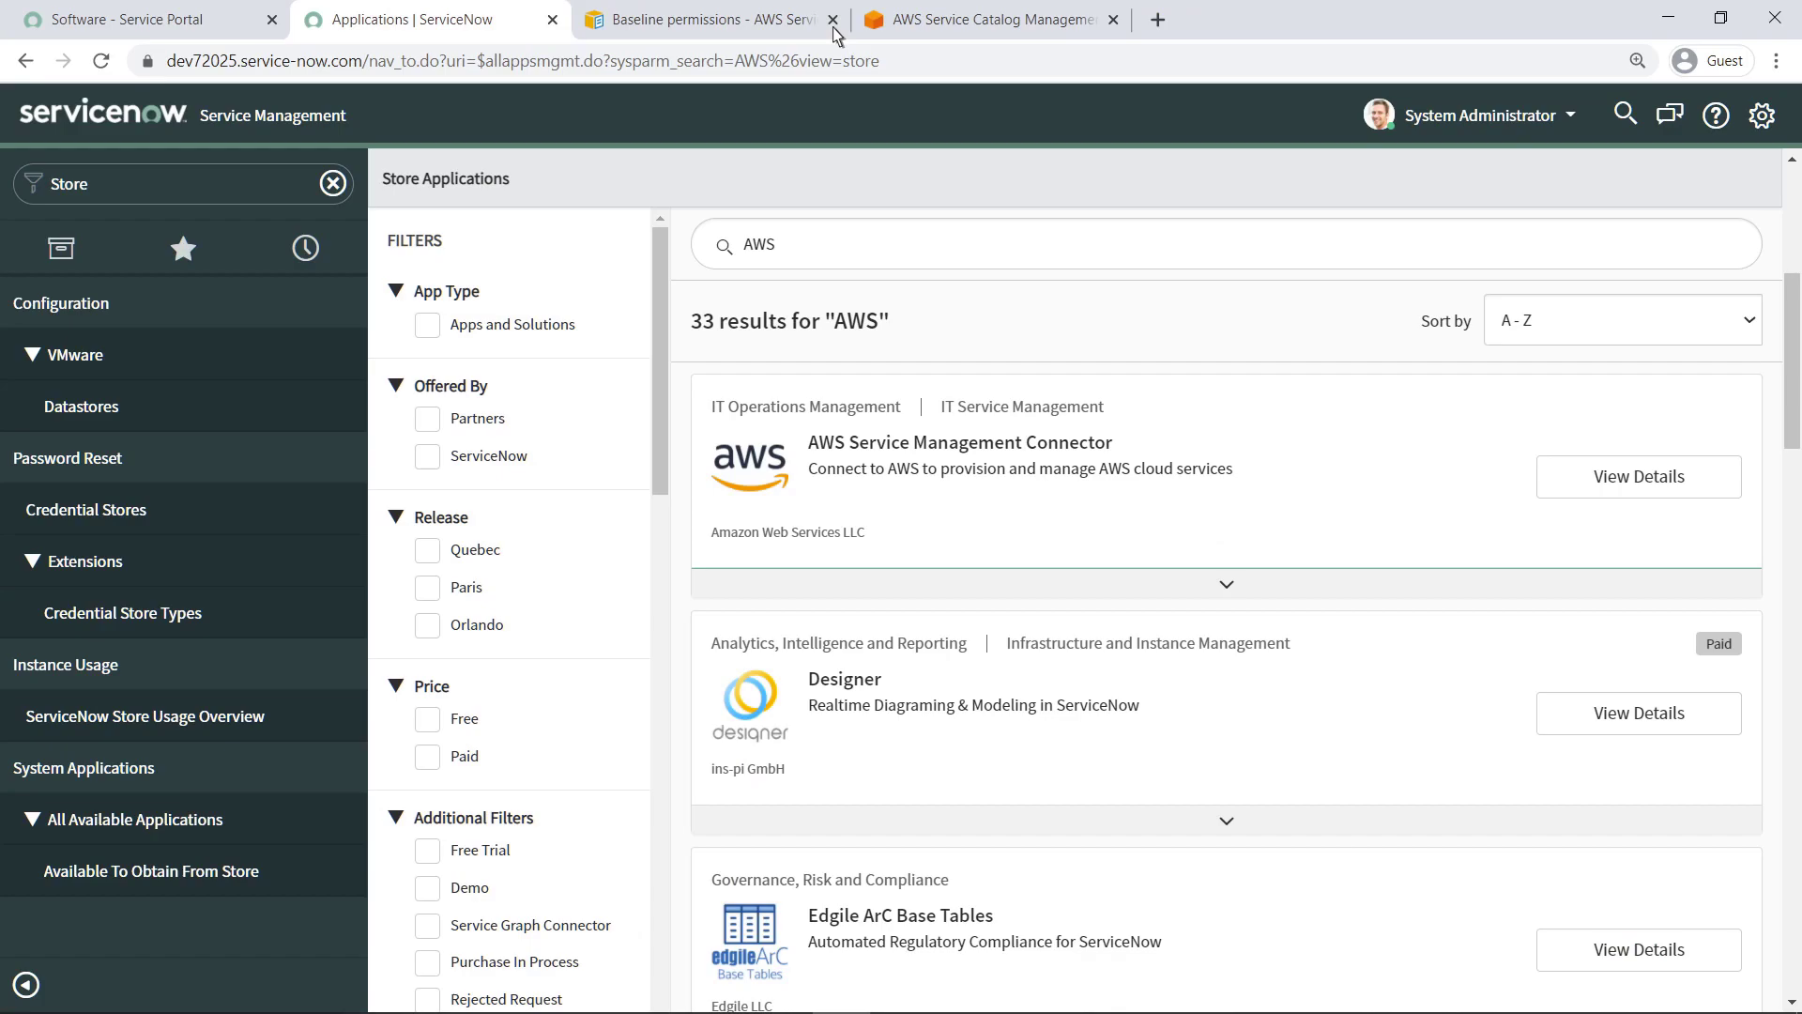
double_click(66, 184)
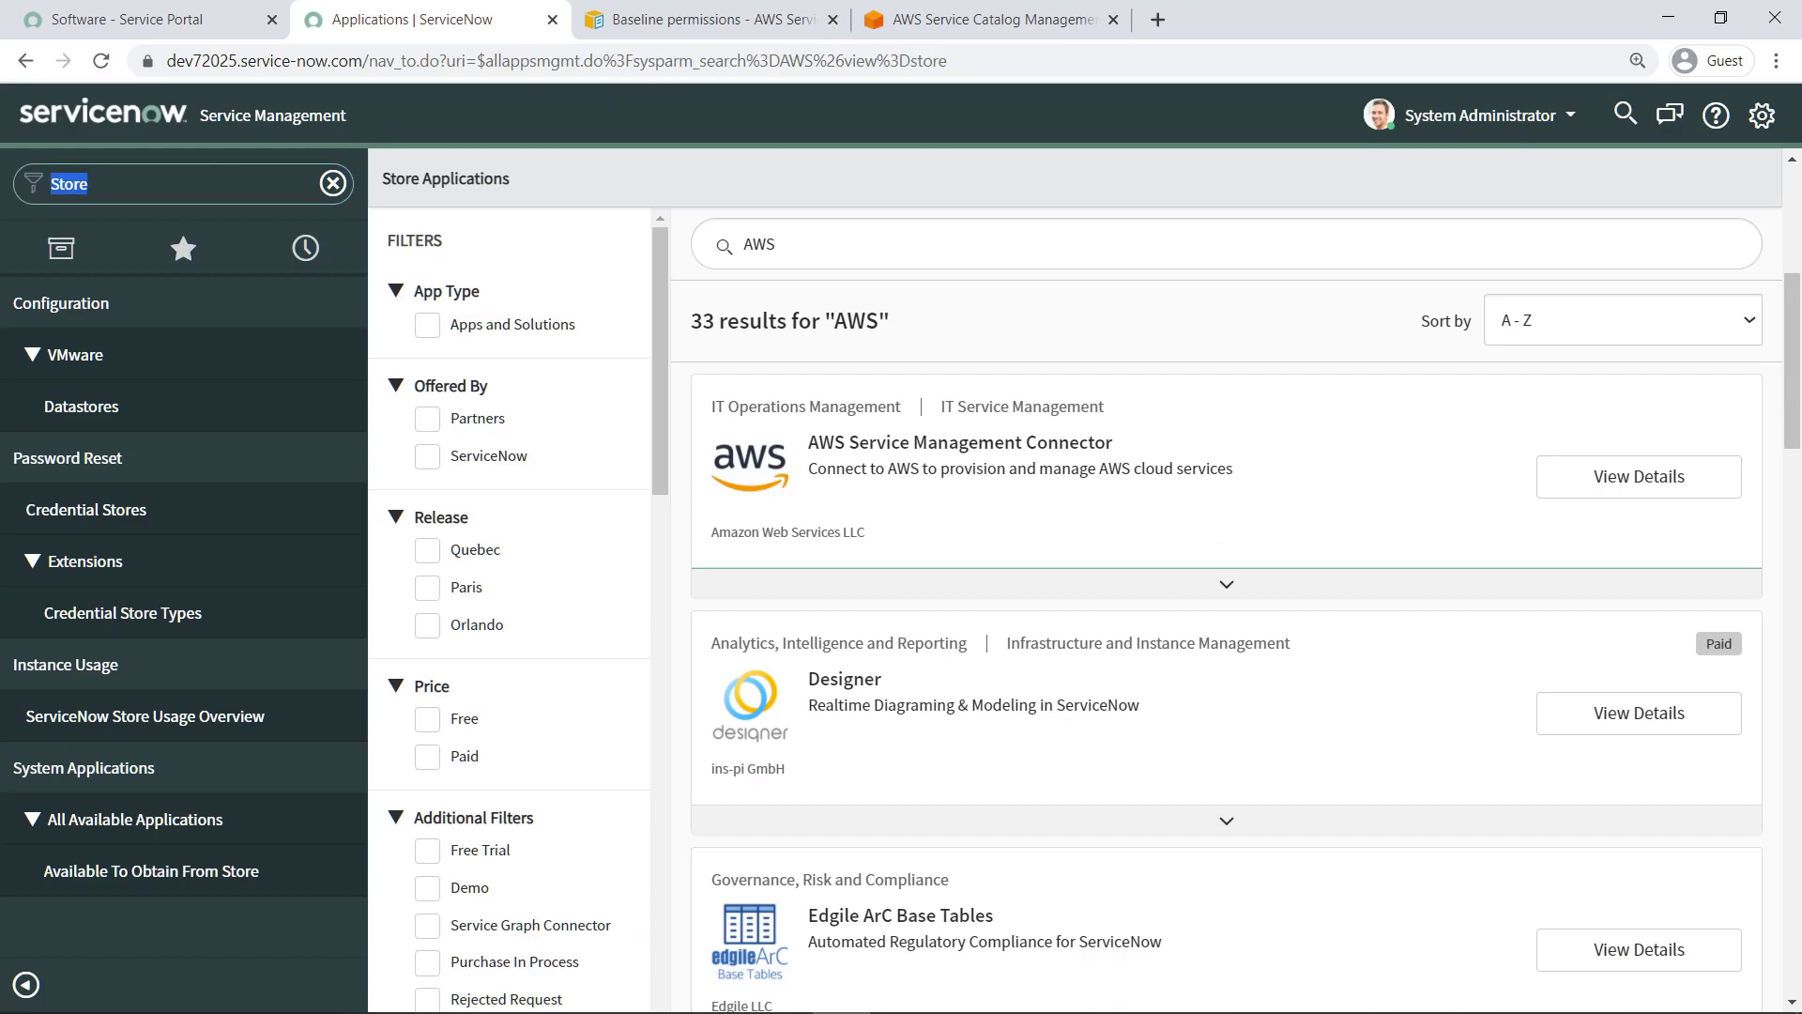
key(BackSpace)
text(Update sets)
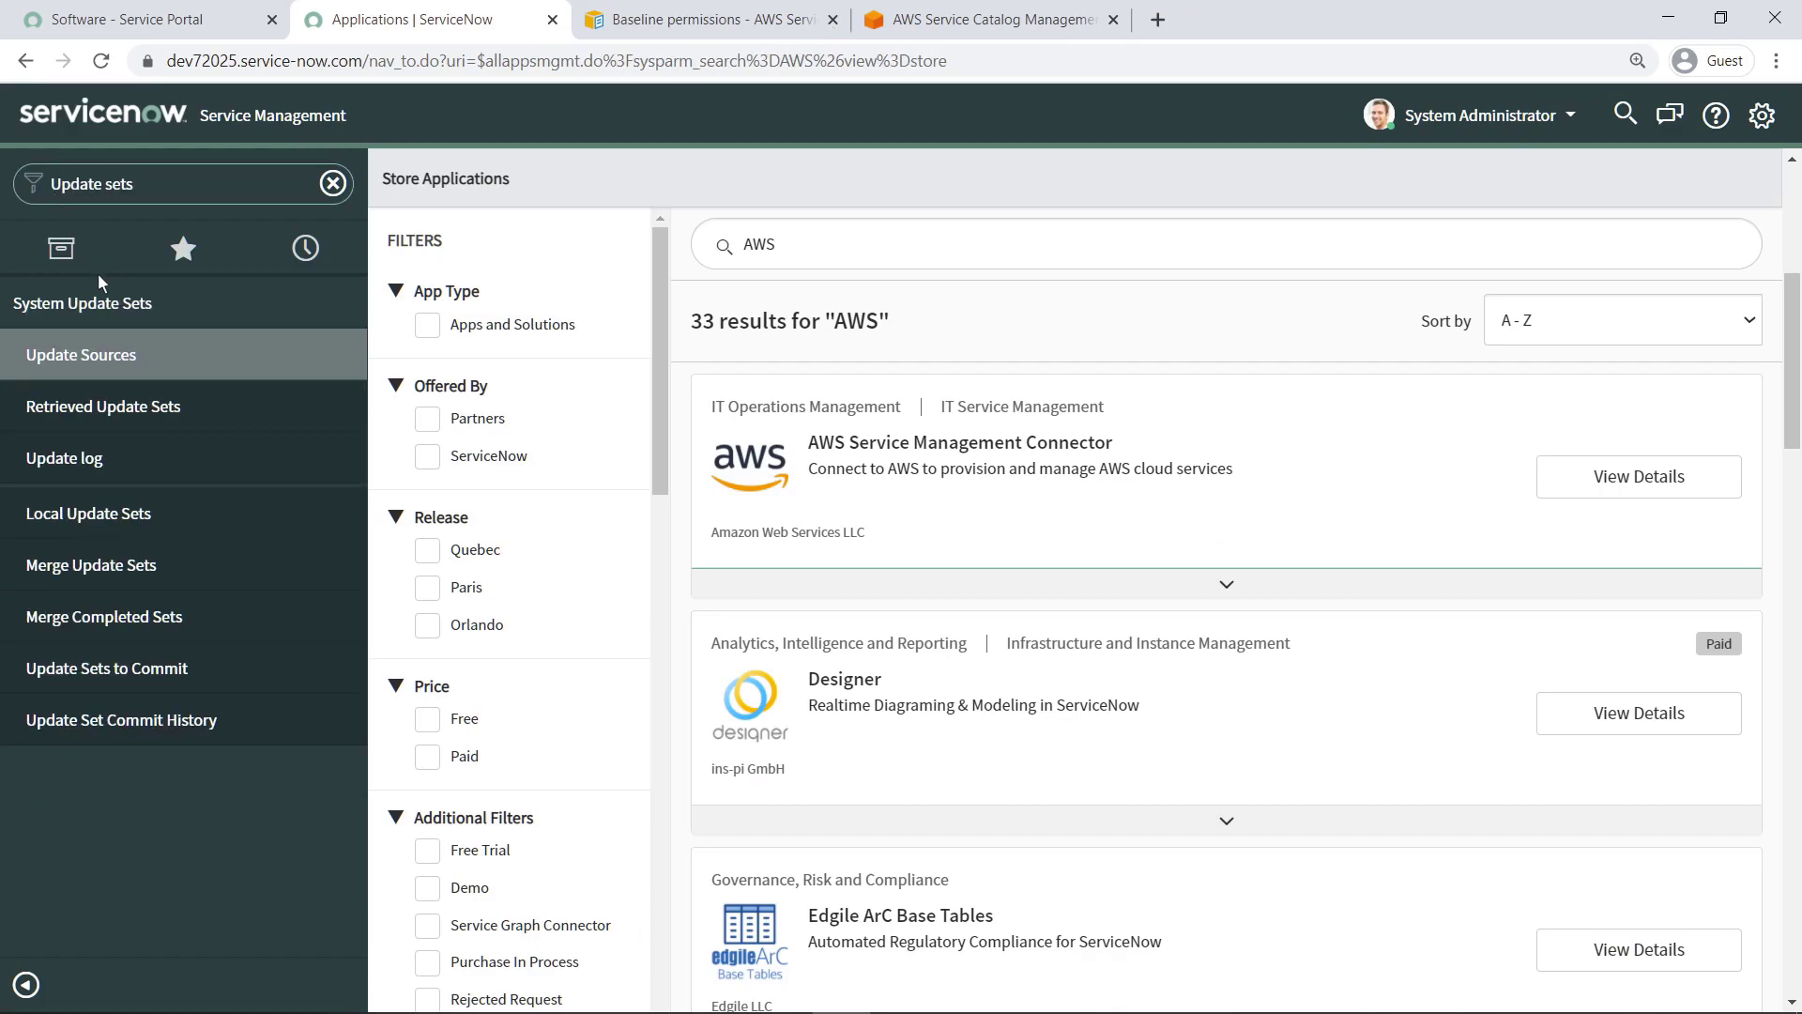
click(173, 413)
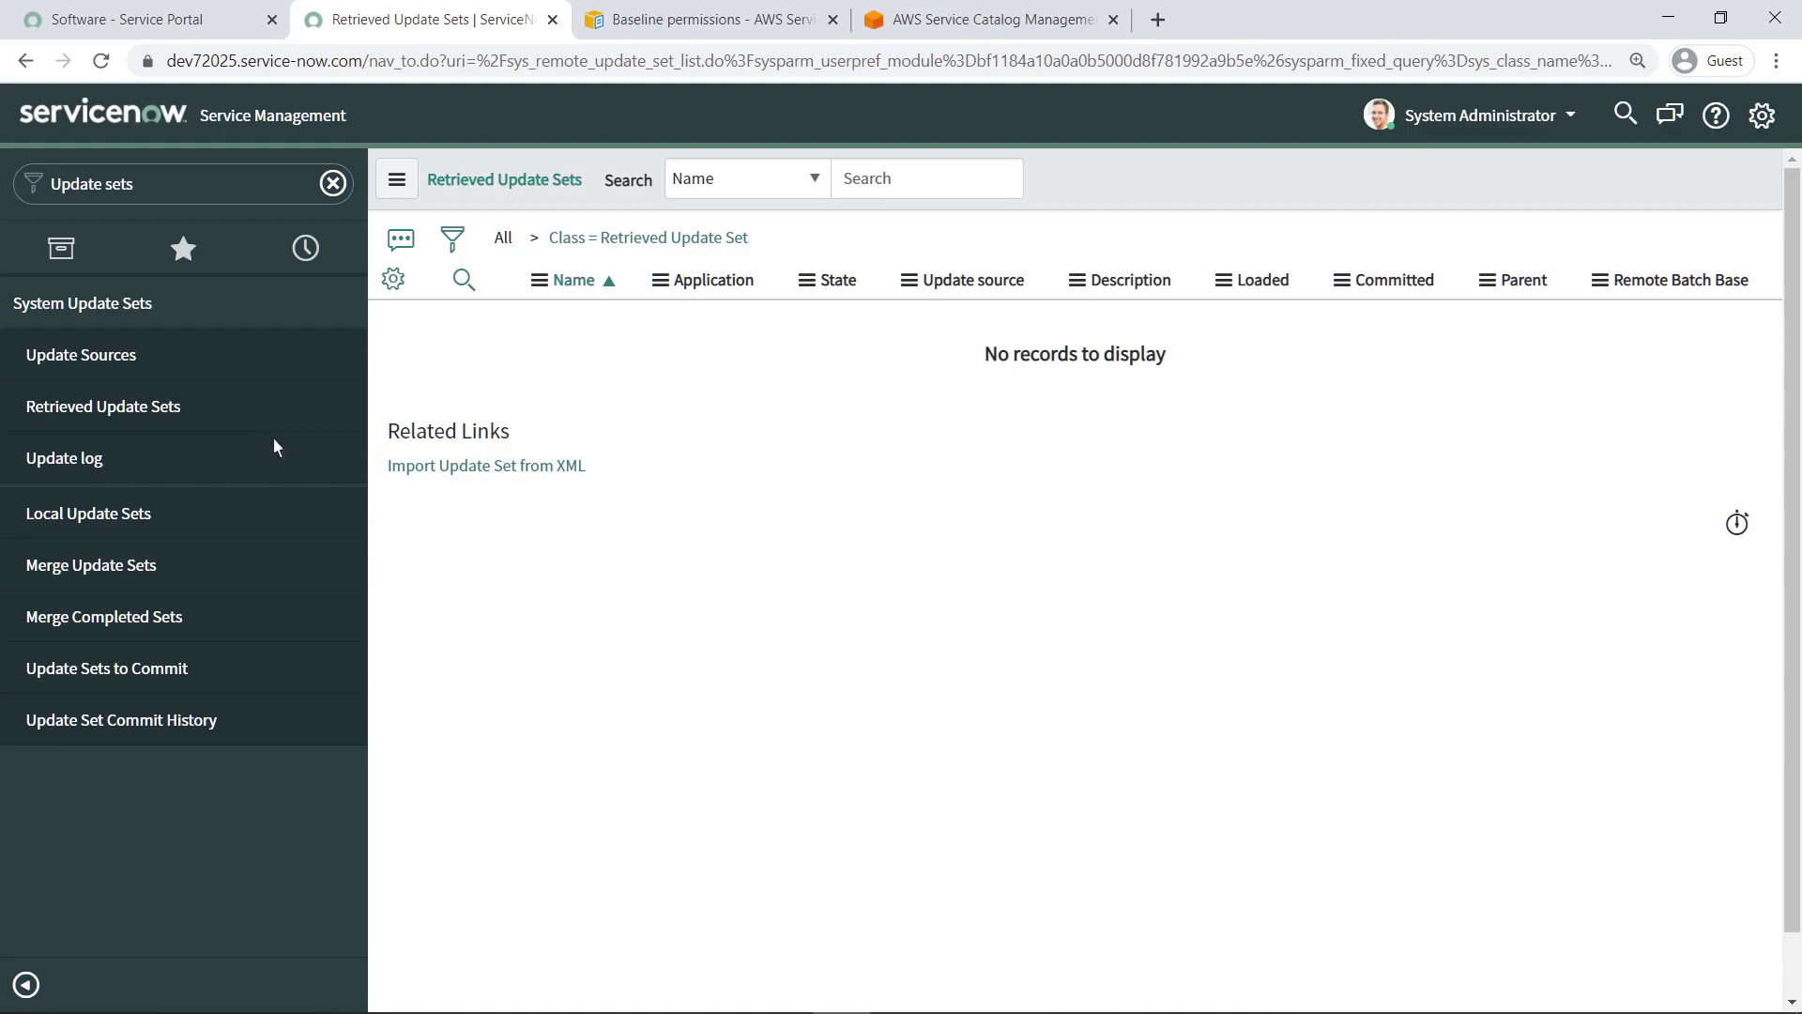
Import and upload the AWS_SC_update_set_3.7.1 XML file as an update set
click(396, 469)
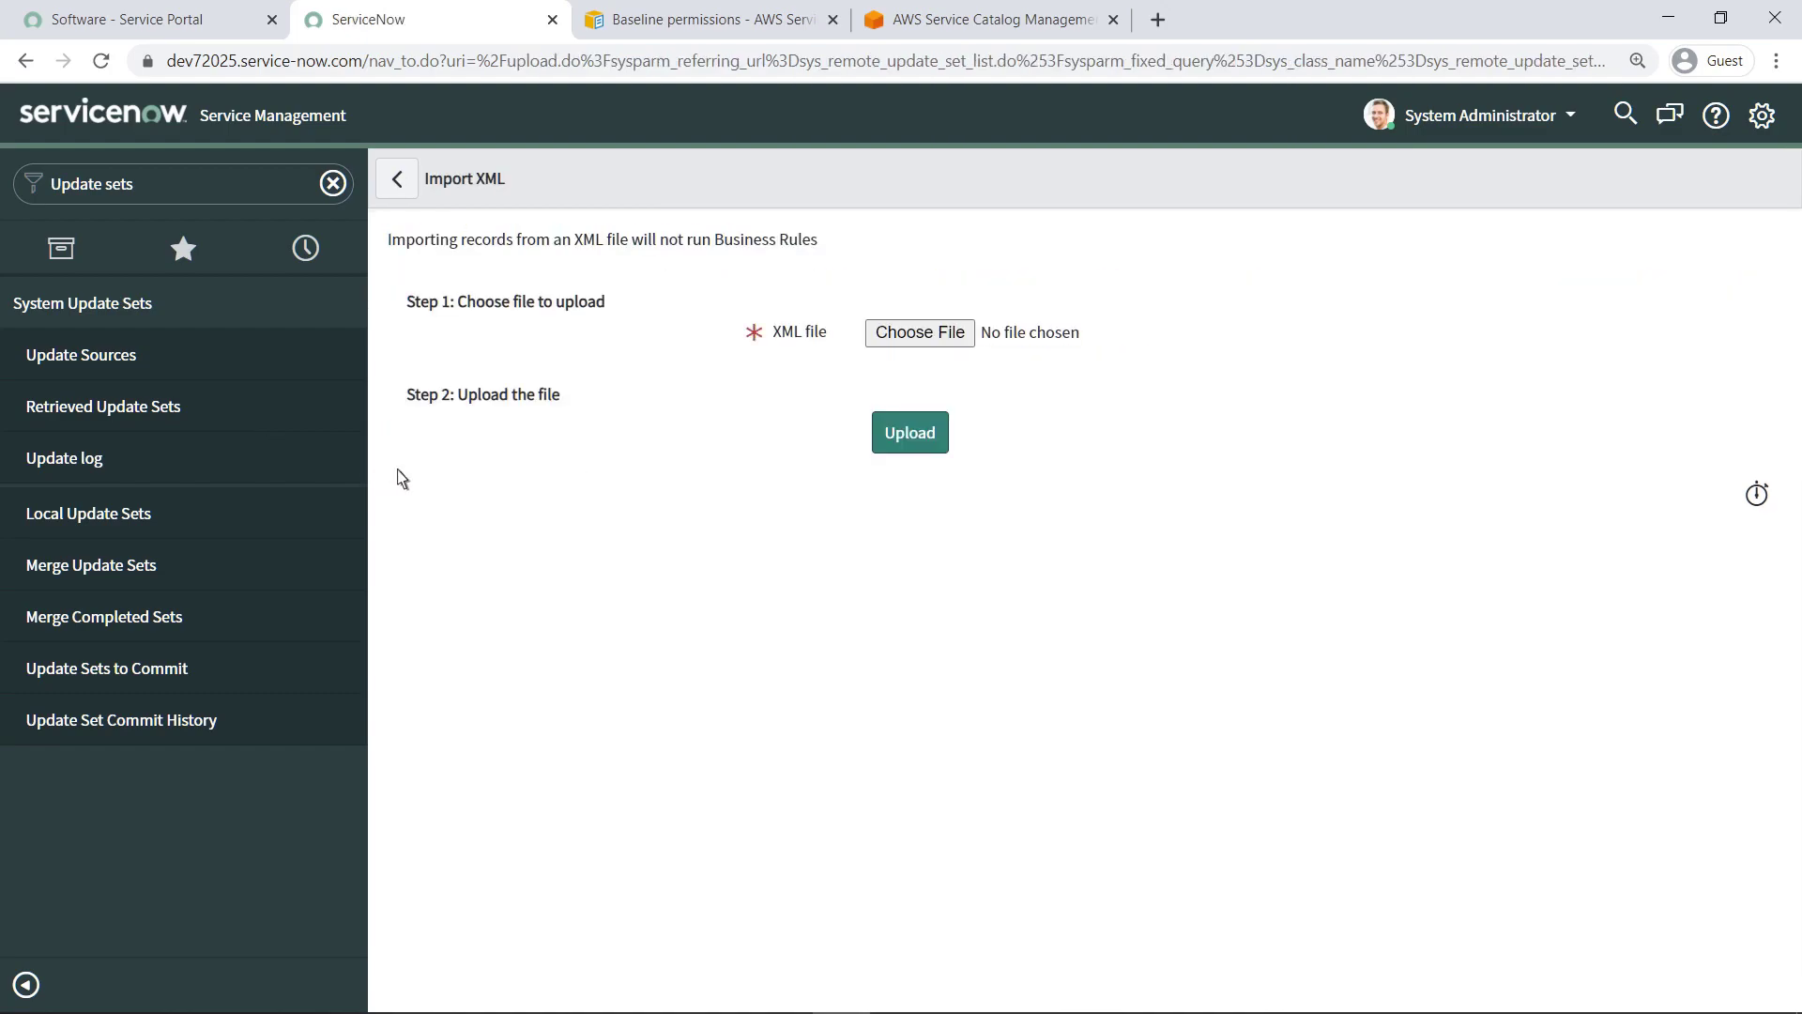
click(882, 335)
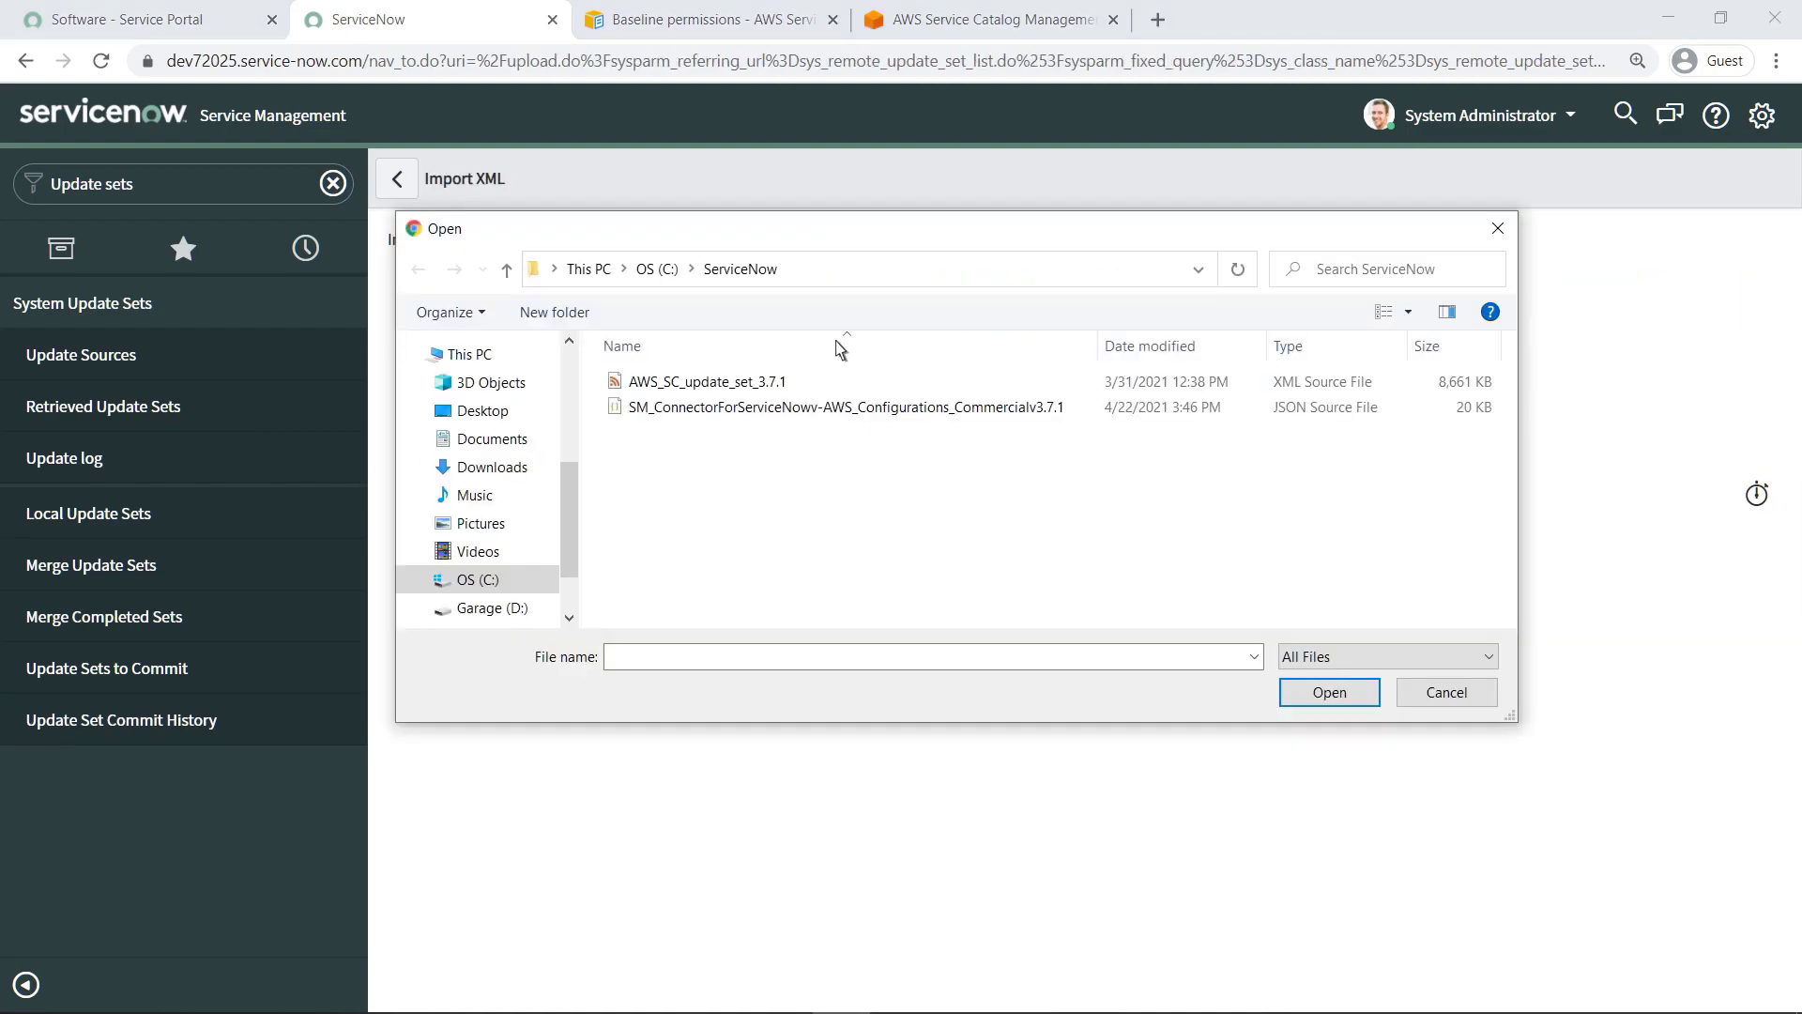
double_click(638, 381)
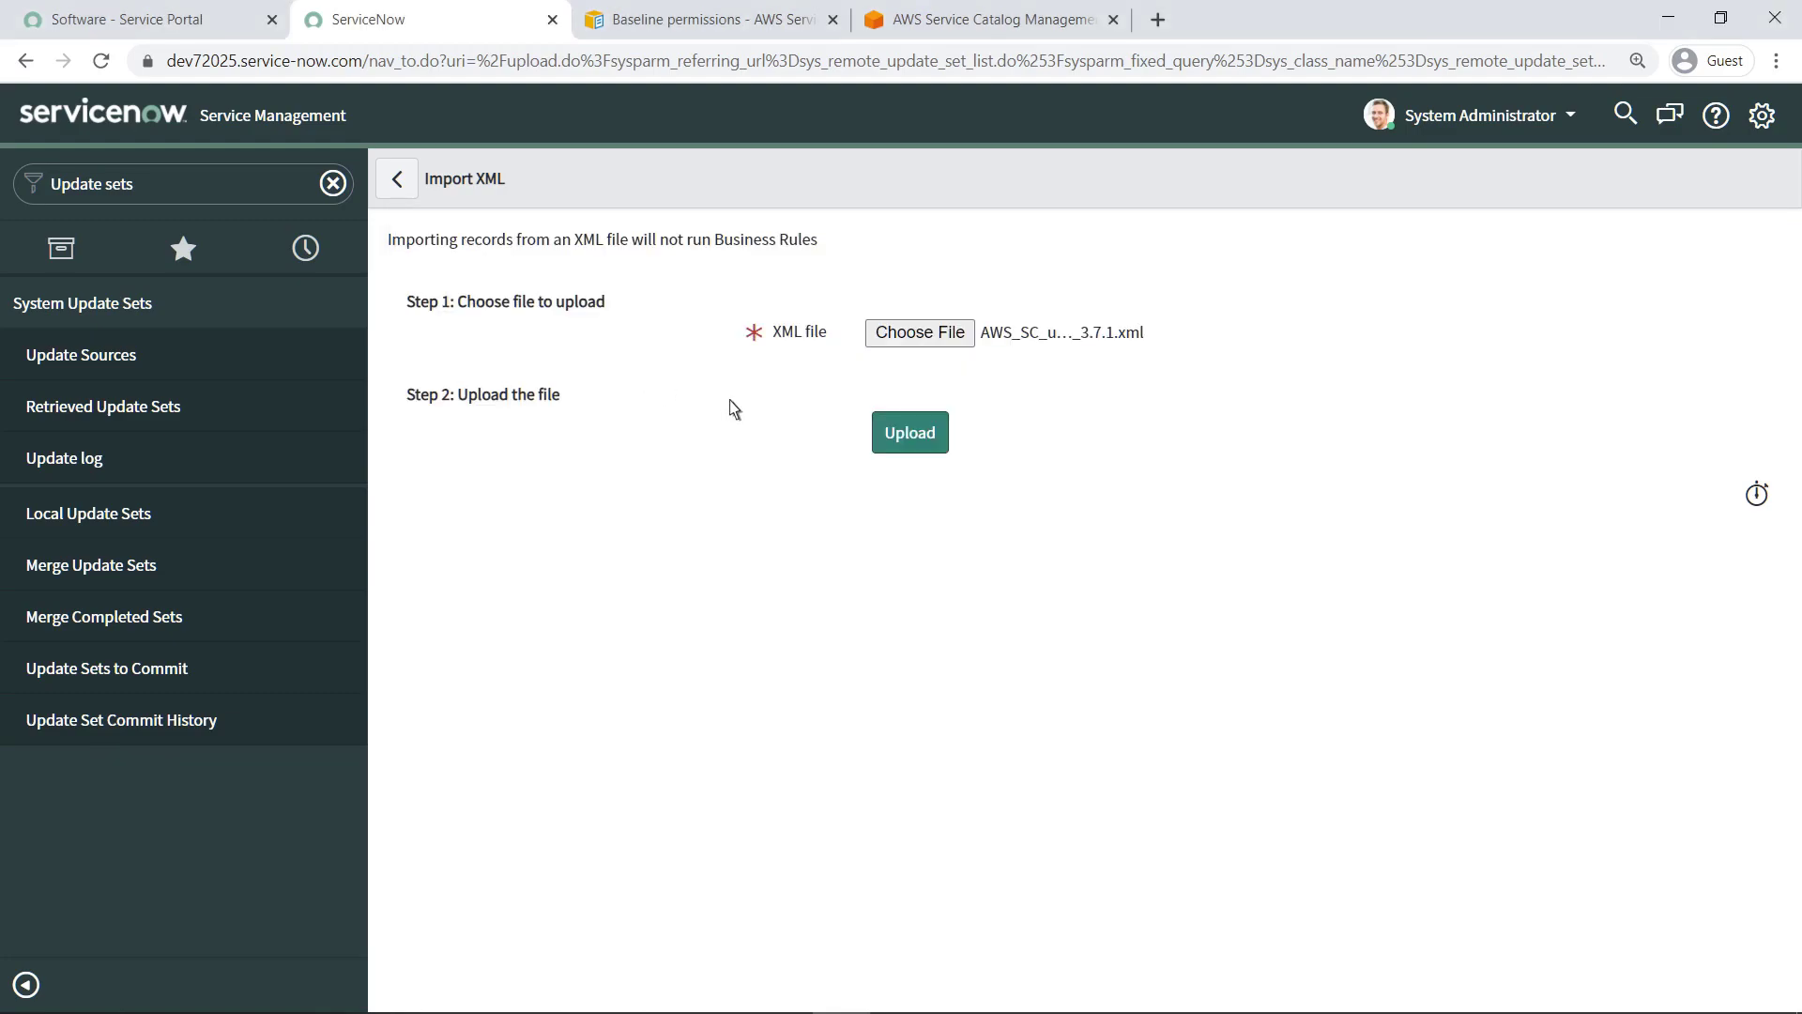
click(931, 447)
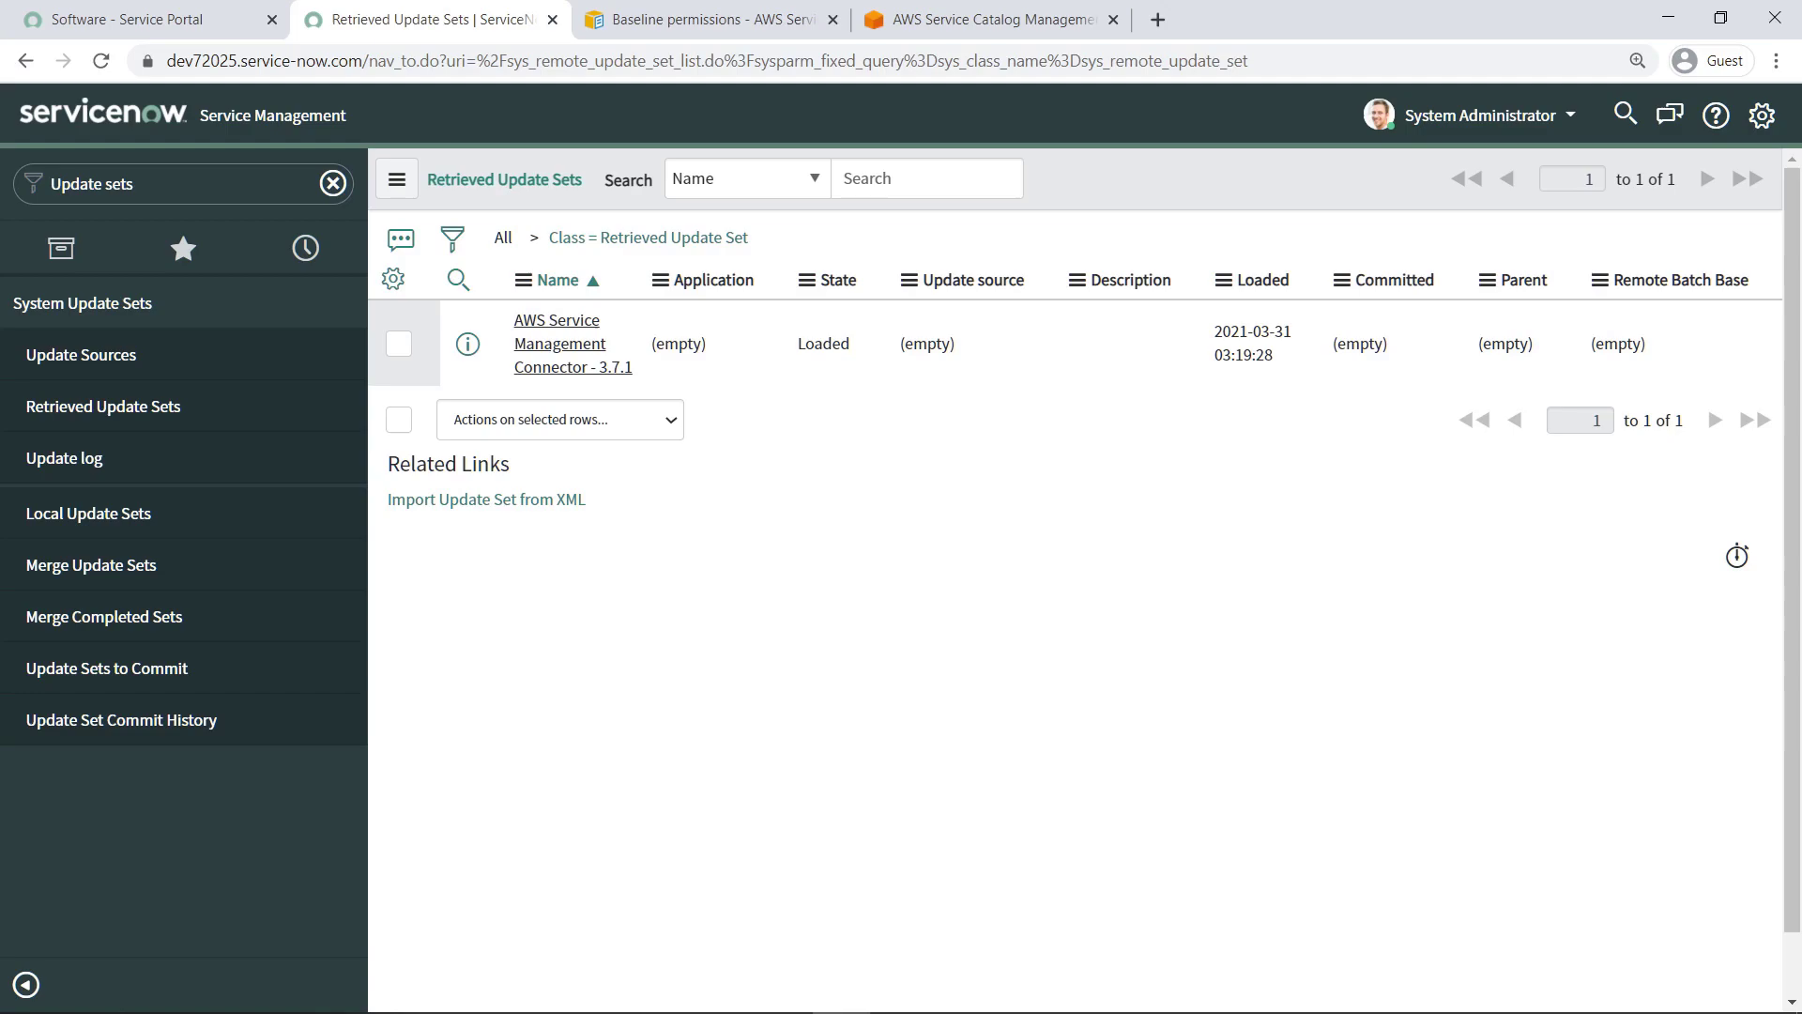
Preview and commit the 1,985-update connector update set, then filter the navigator for 'System Definition'
click(622, 367)
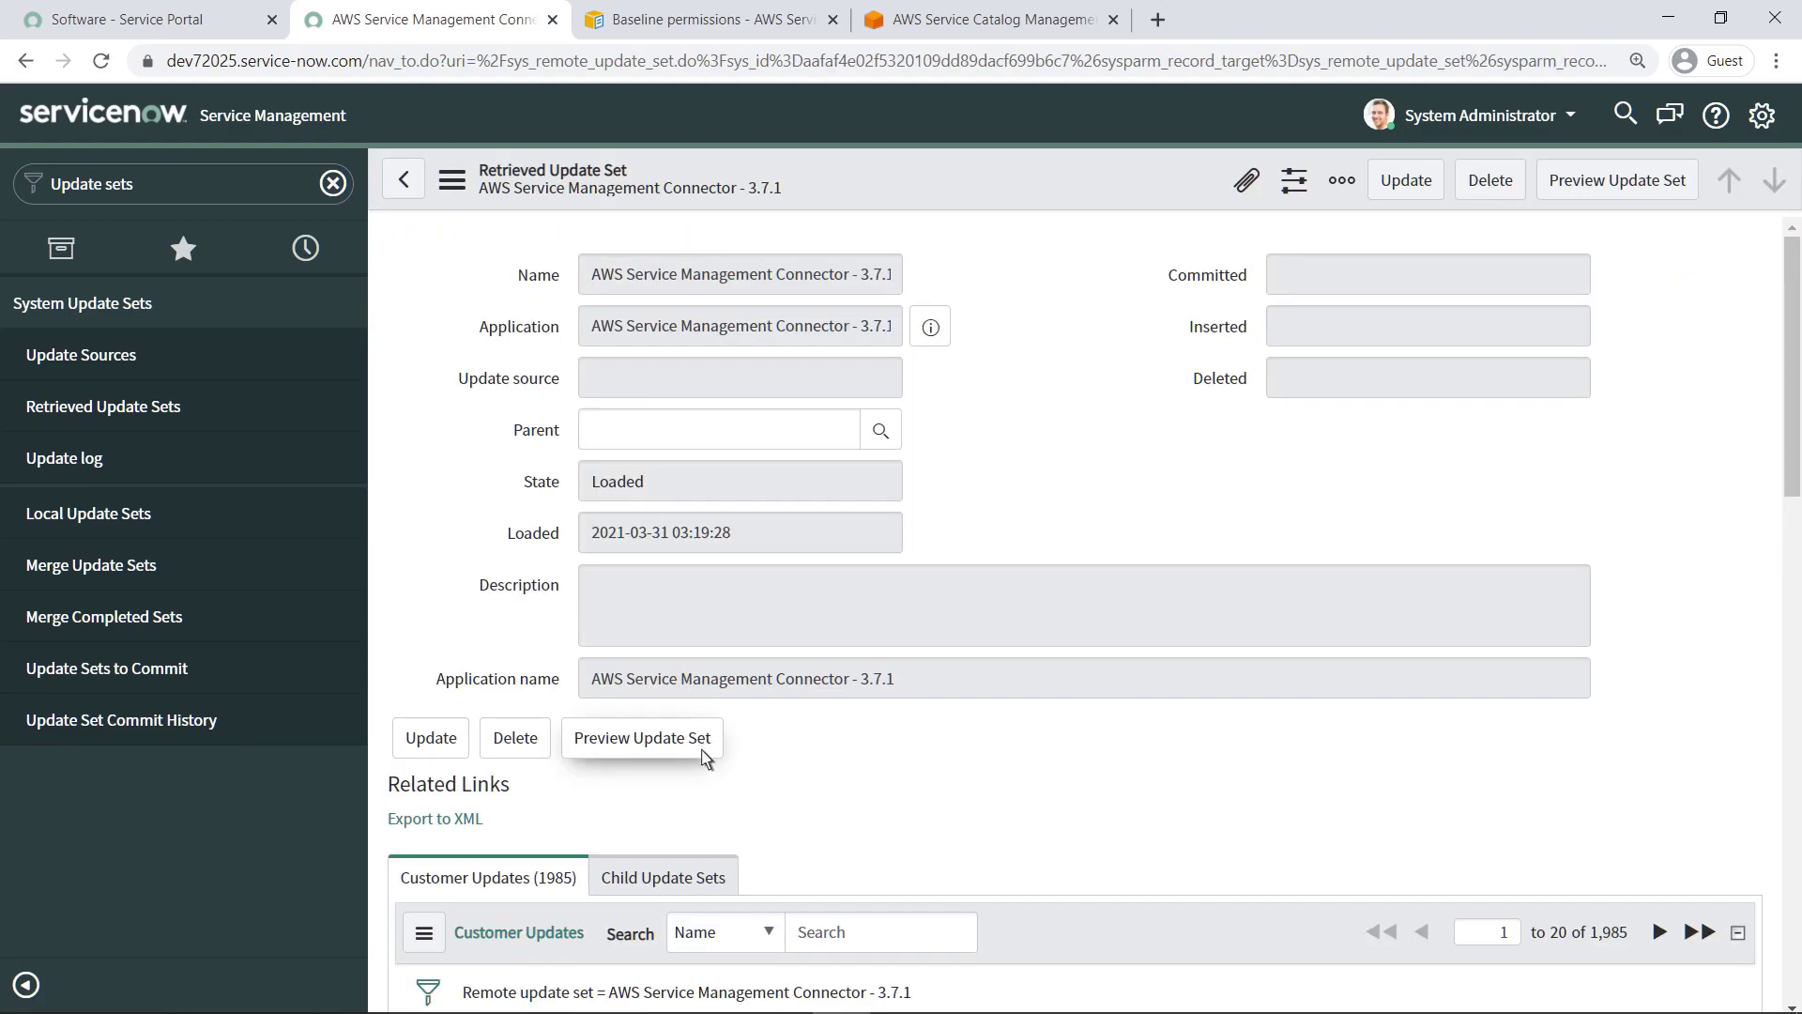
click(642, 738)
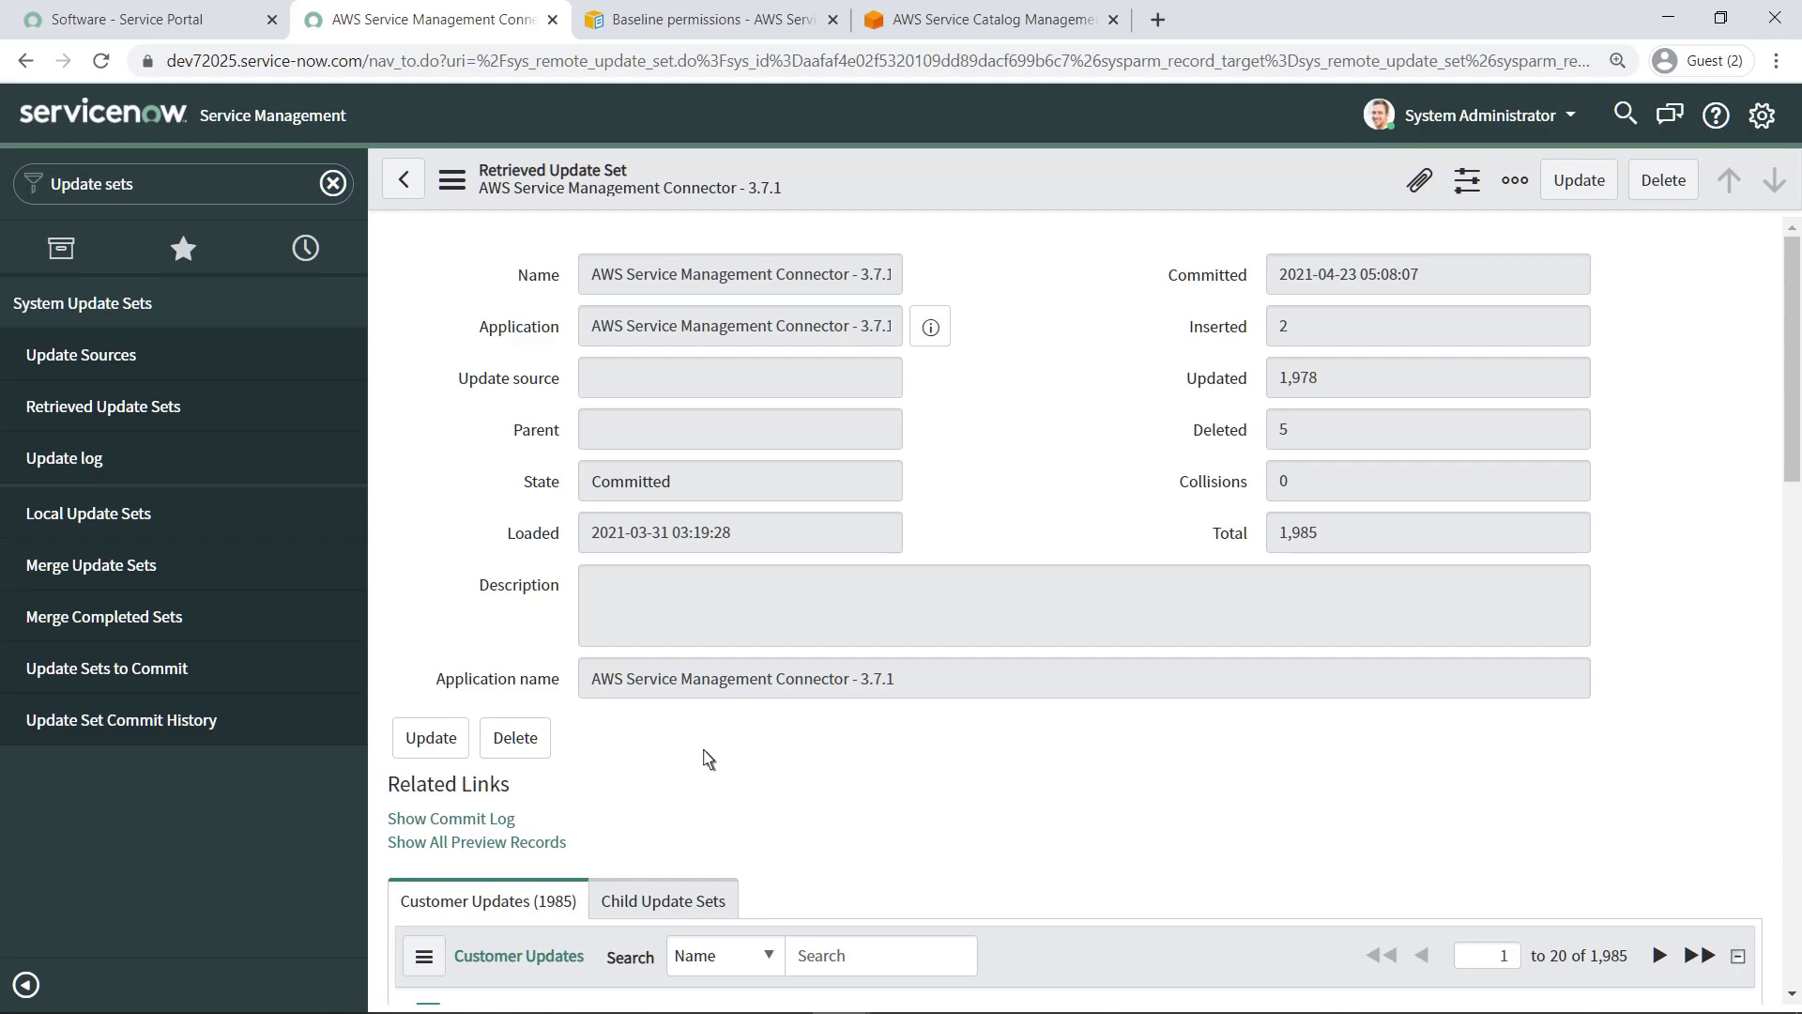
click(65, 192)
key(BackSpace)
text(System Definition)
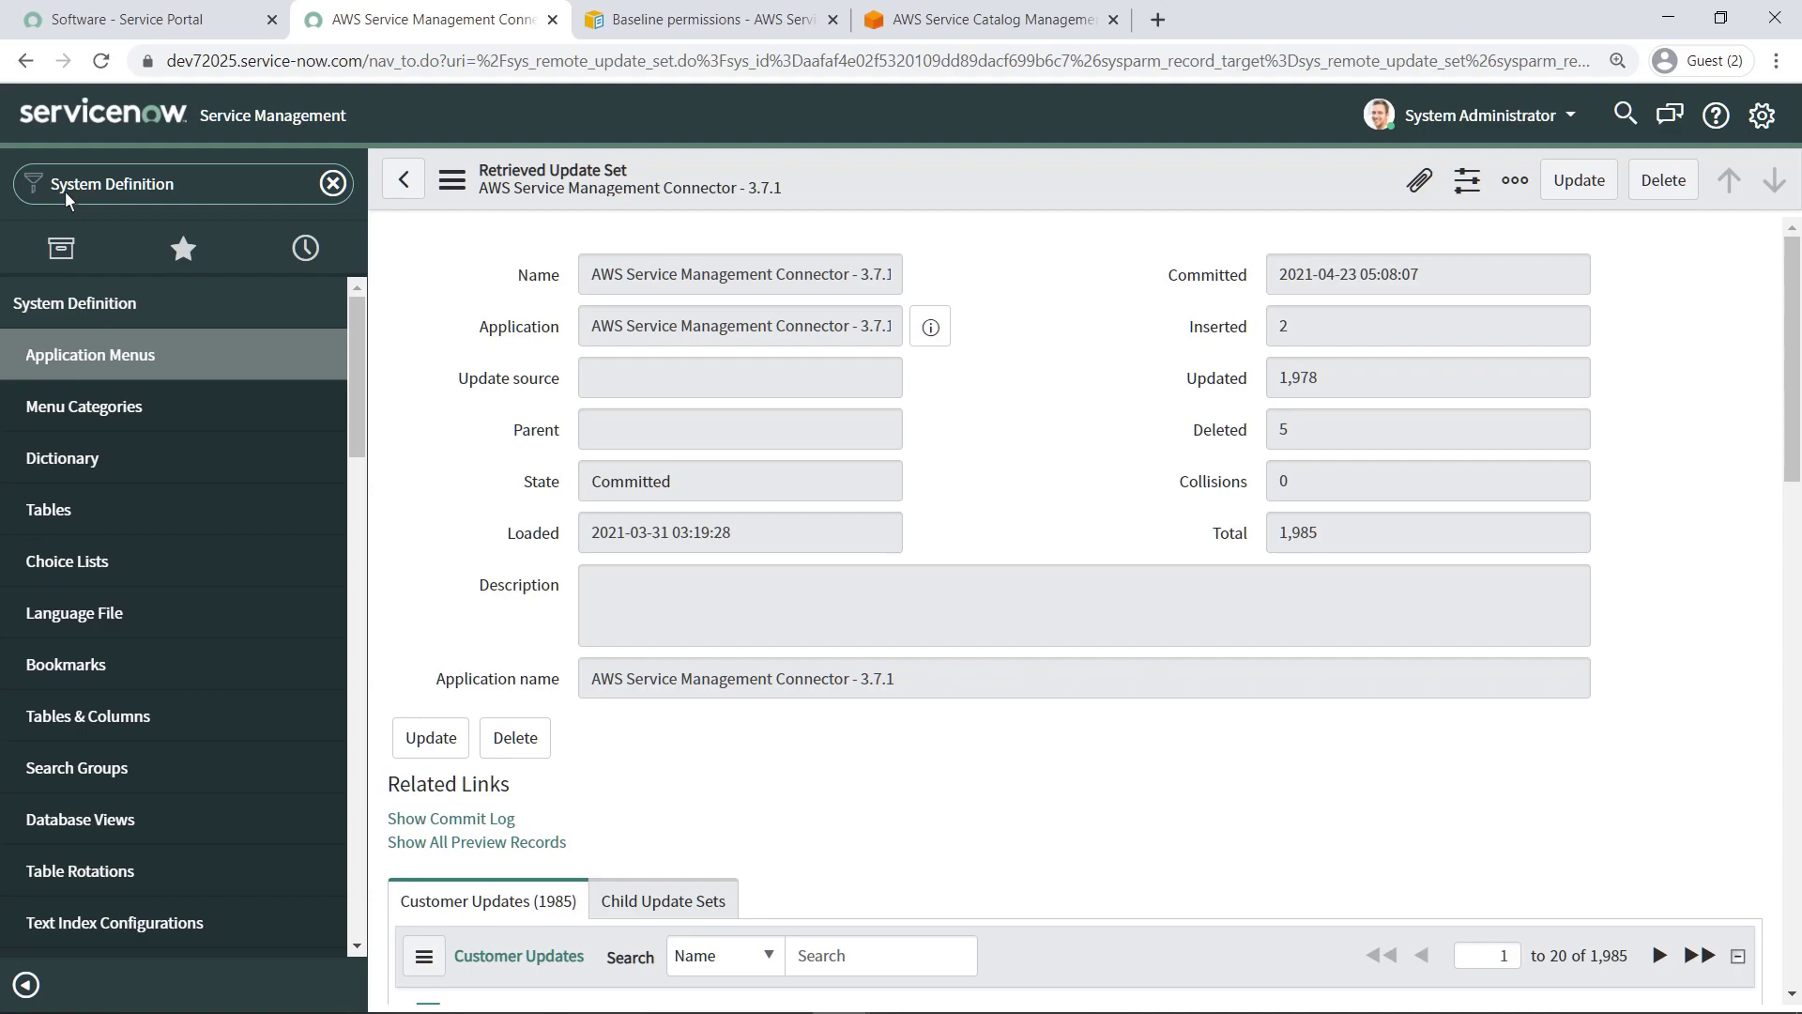
Create a cmdb_ci discovery_source choice with label and value 'AWS Service Management Connector'
click(99, 566)
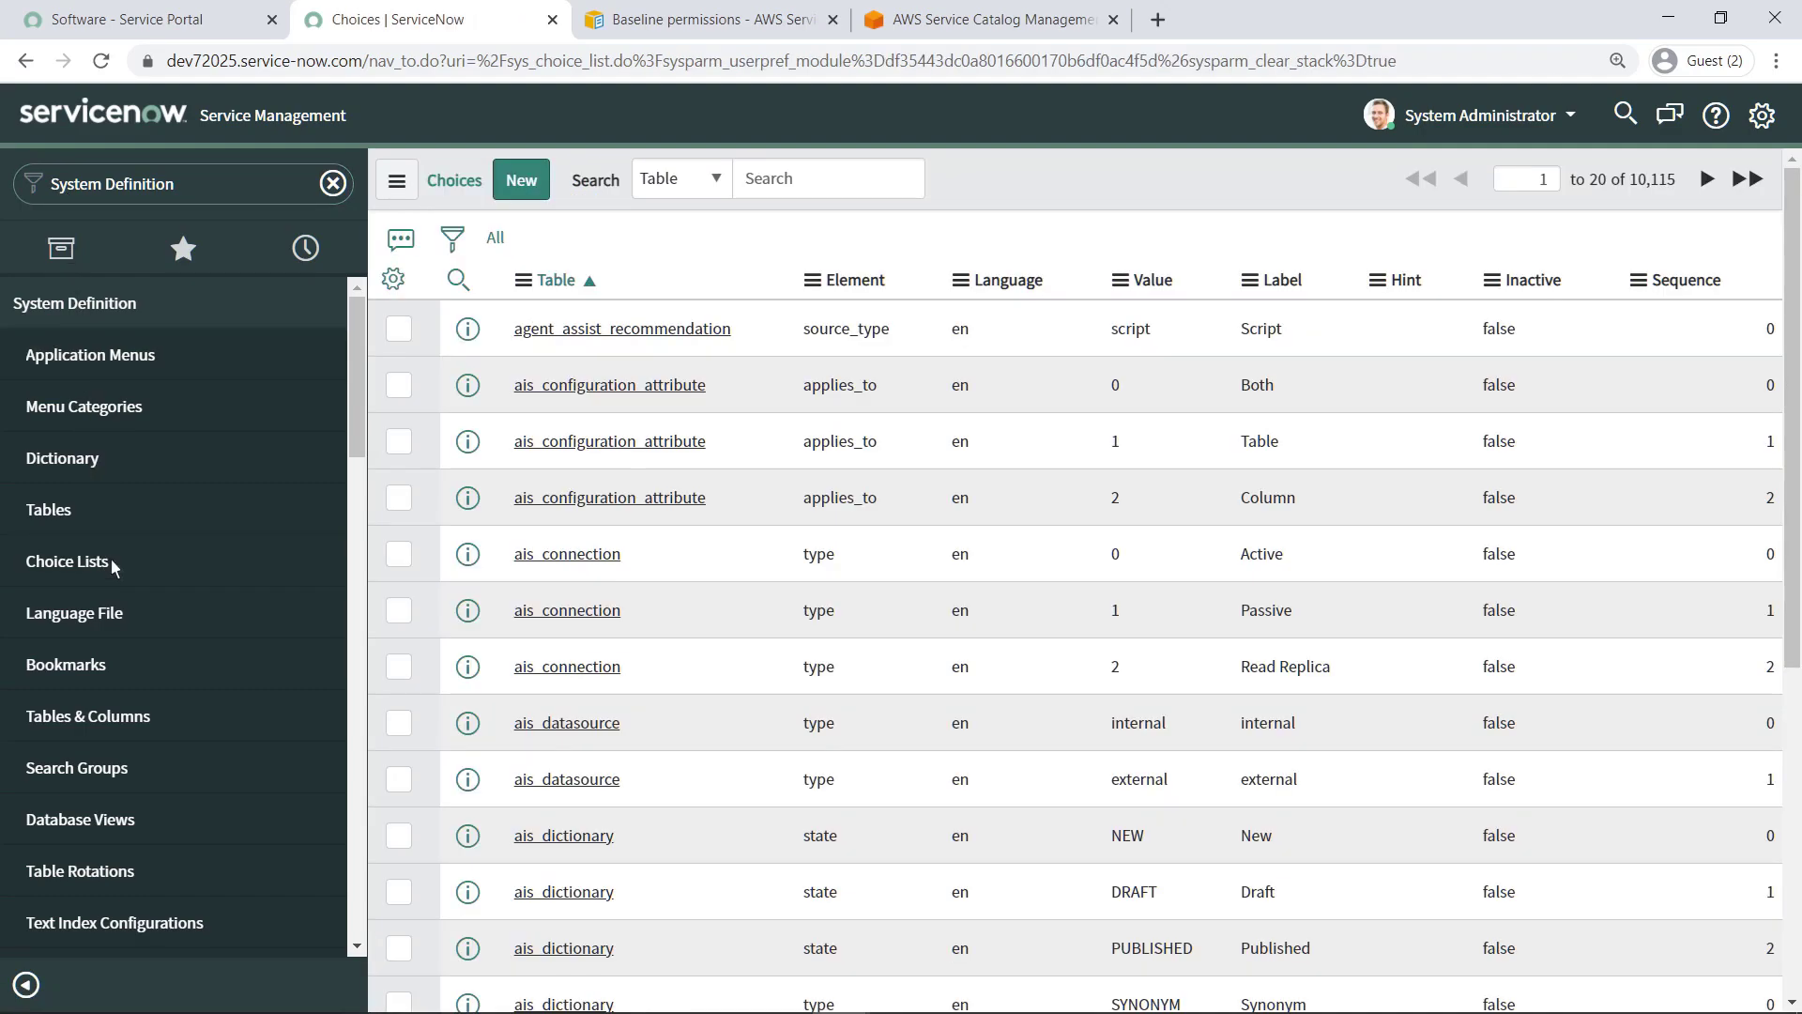
click(522, 180)
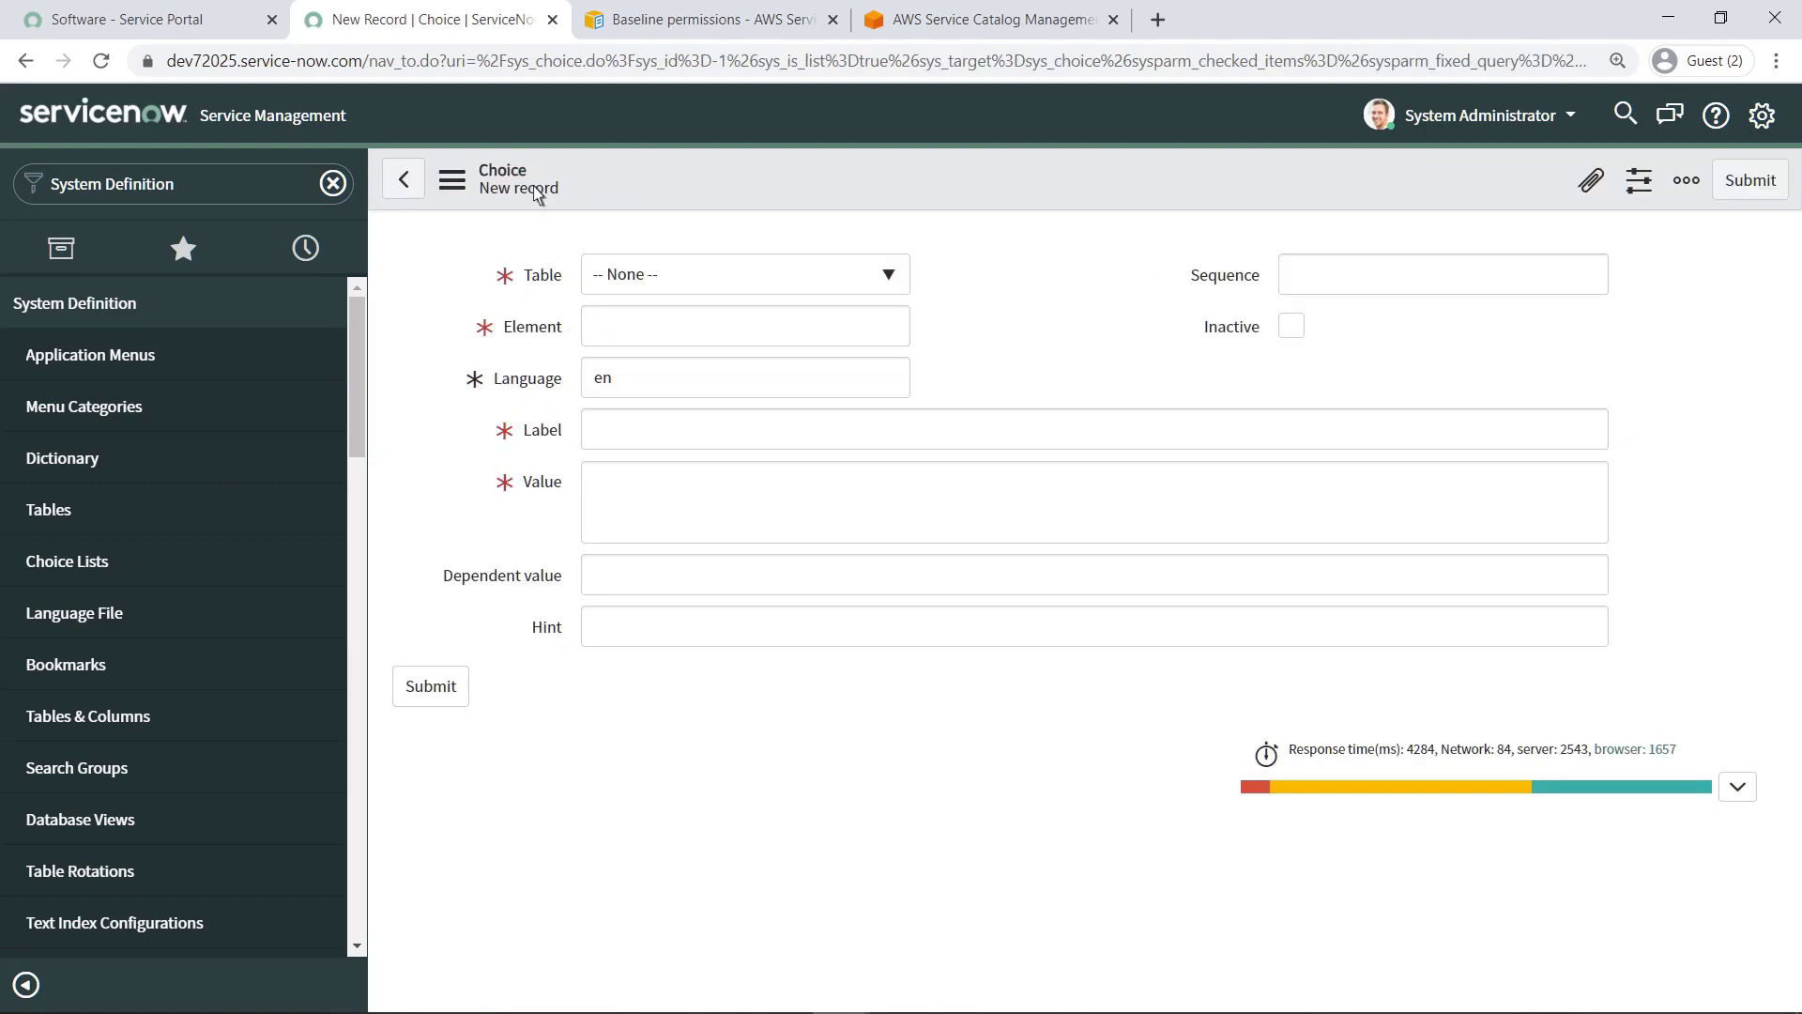
click(880, 277)
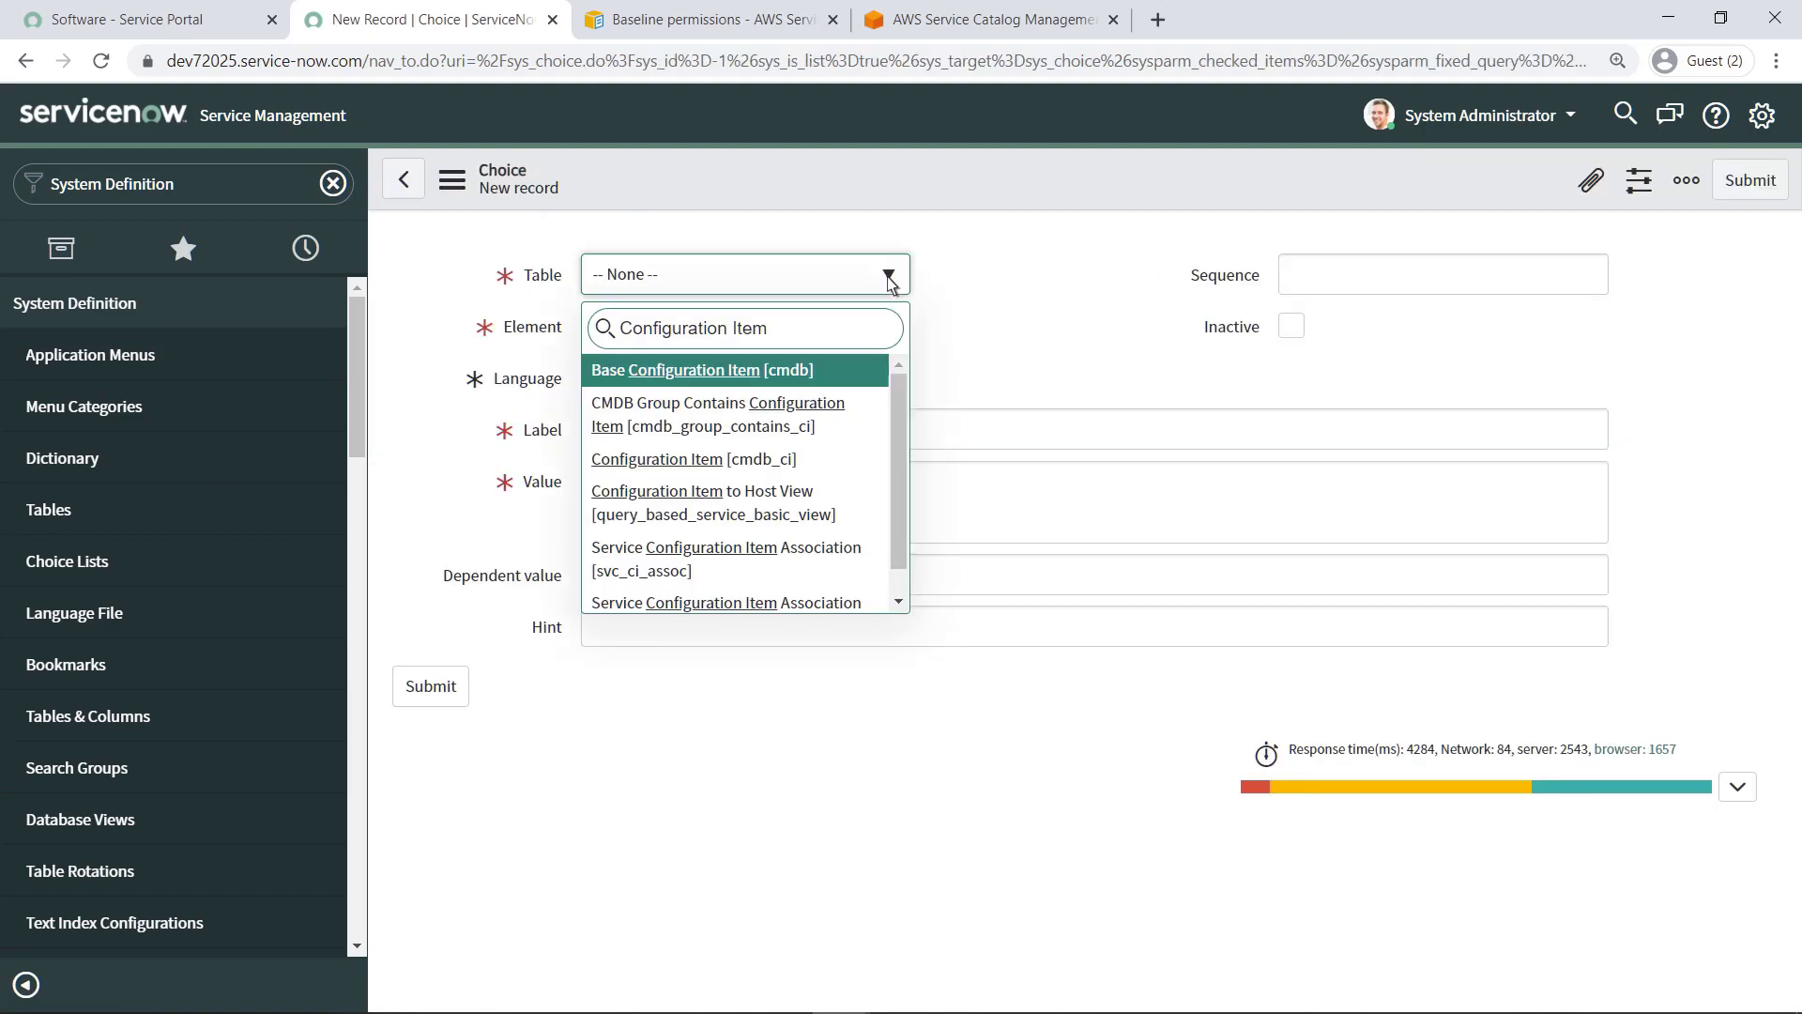
click(787, 462)
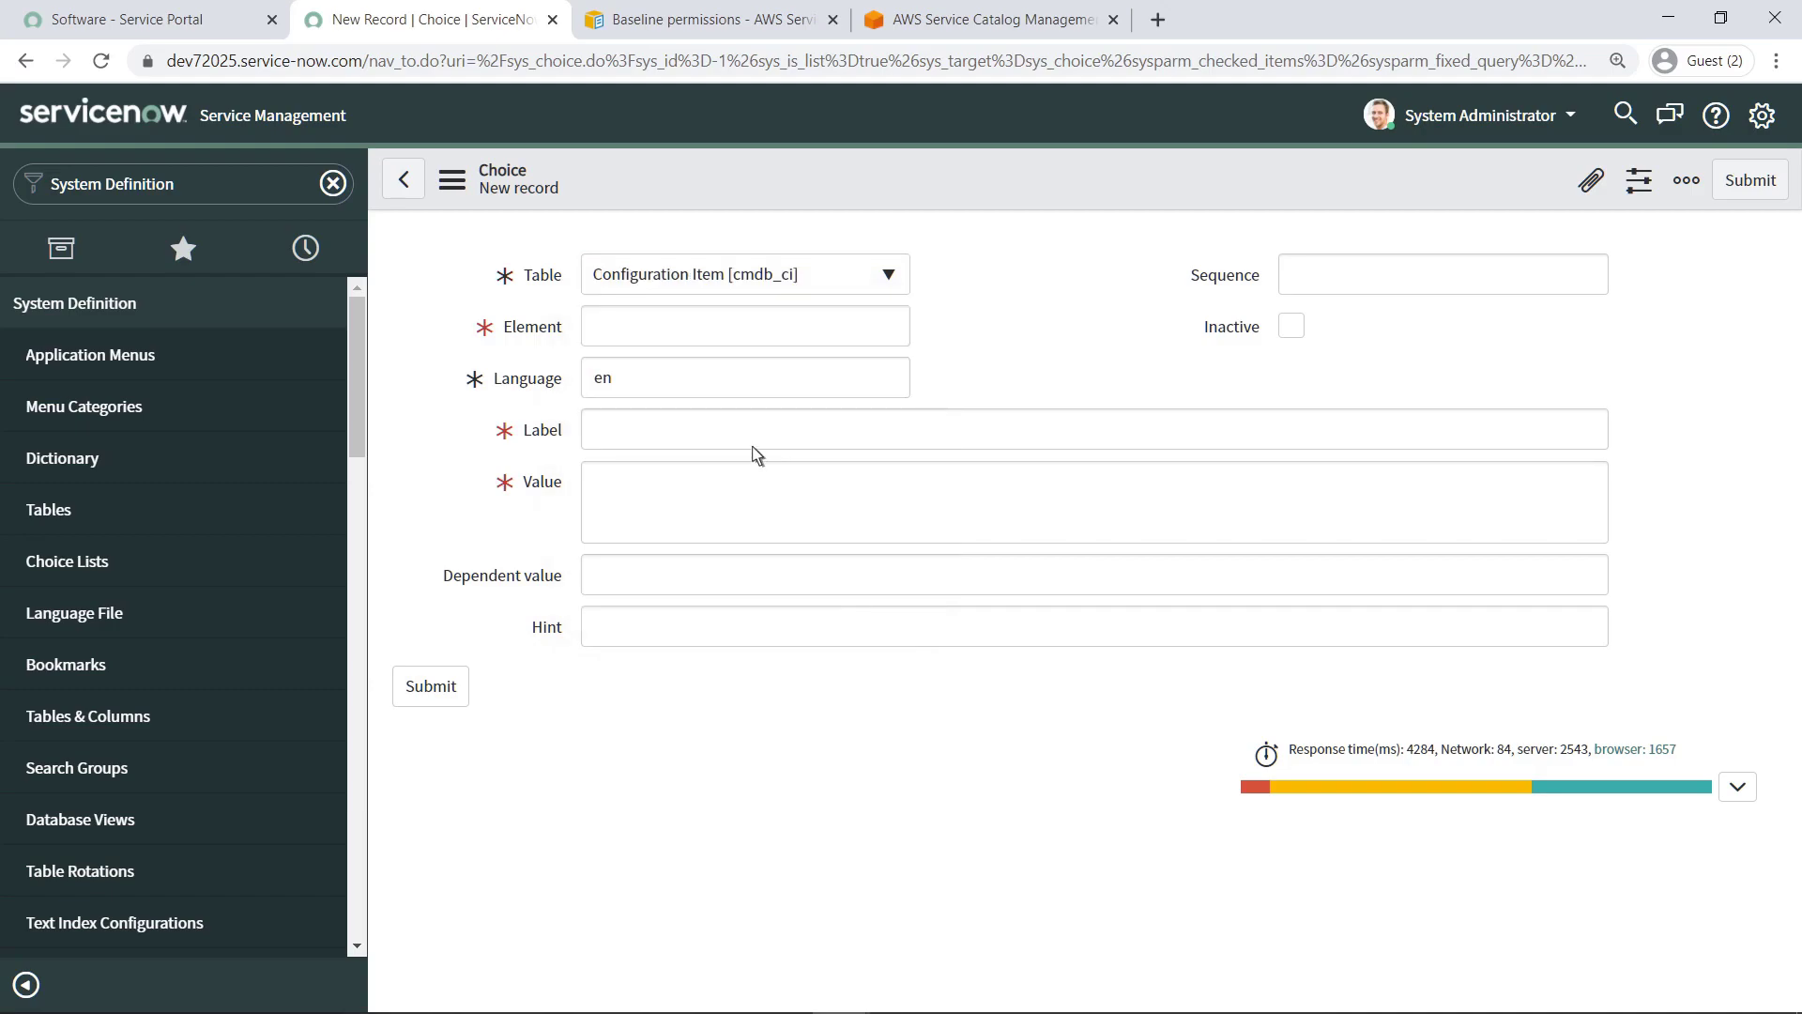
click(597, 325)
text(discovery_source)
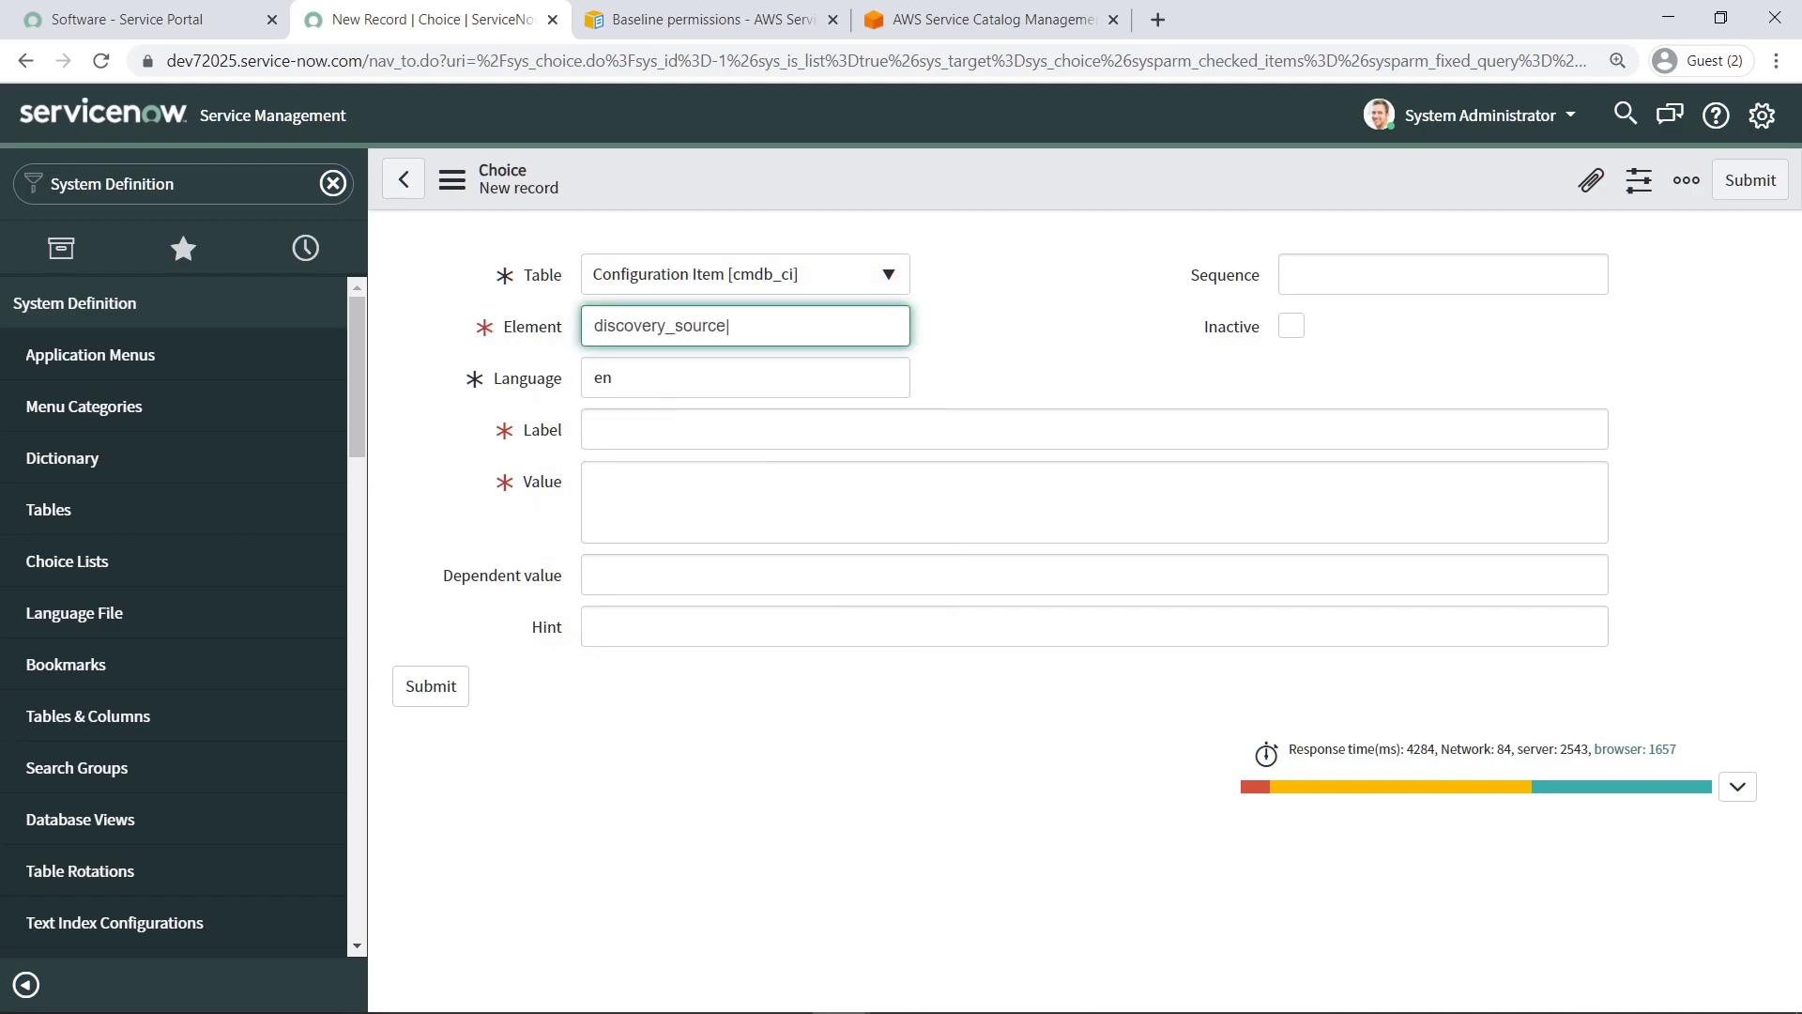
key(Tab)
text(AWS Service Management Connector)
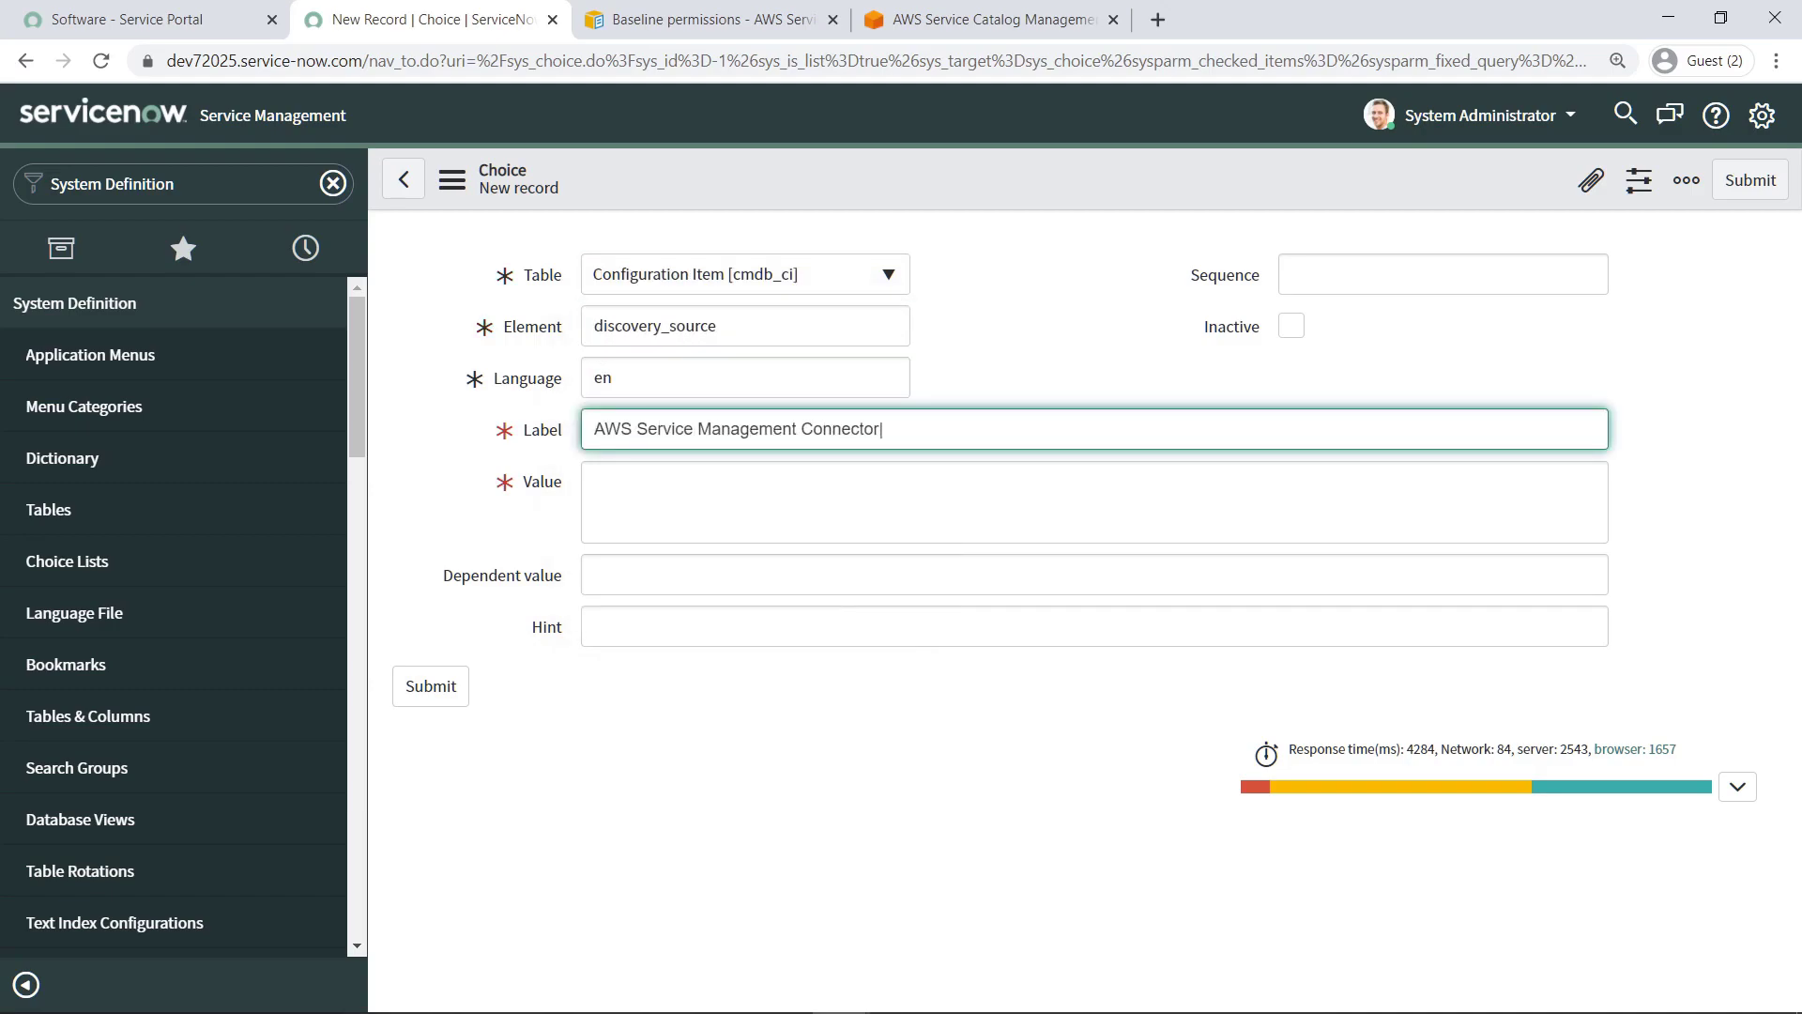
key(Tab)
text(AWS Service Management Connector)
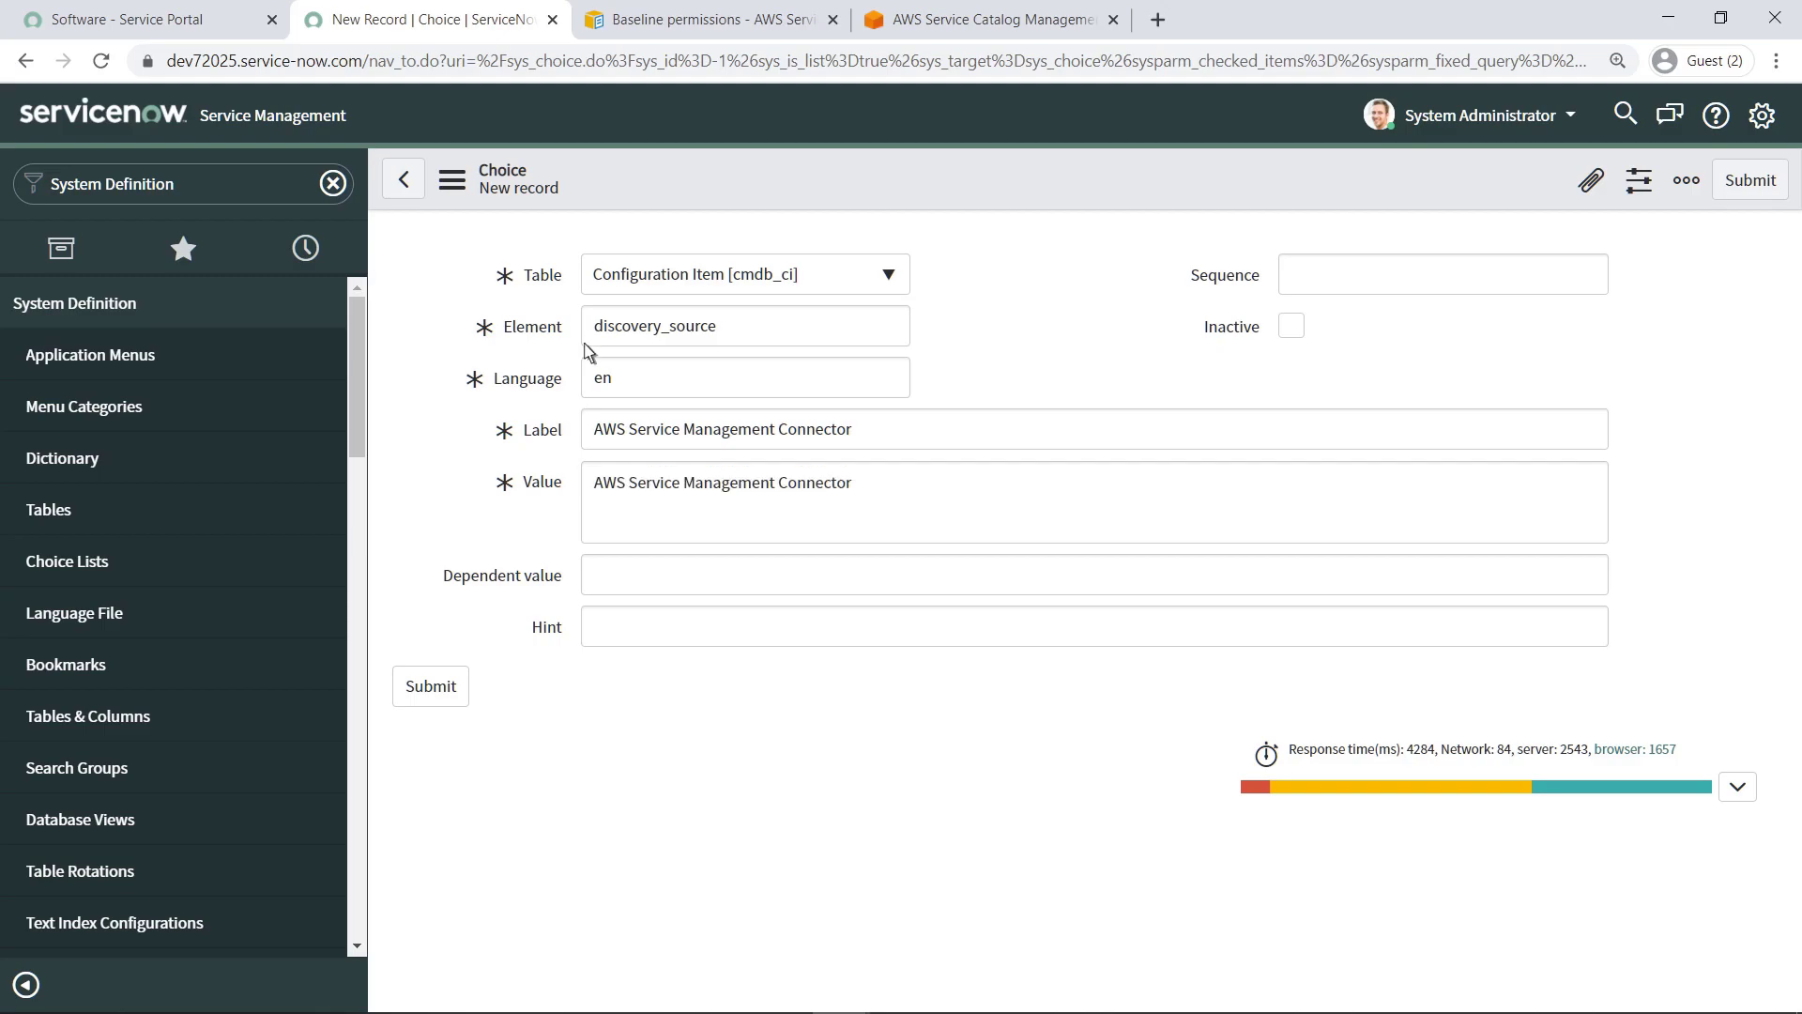
click(454, 694)
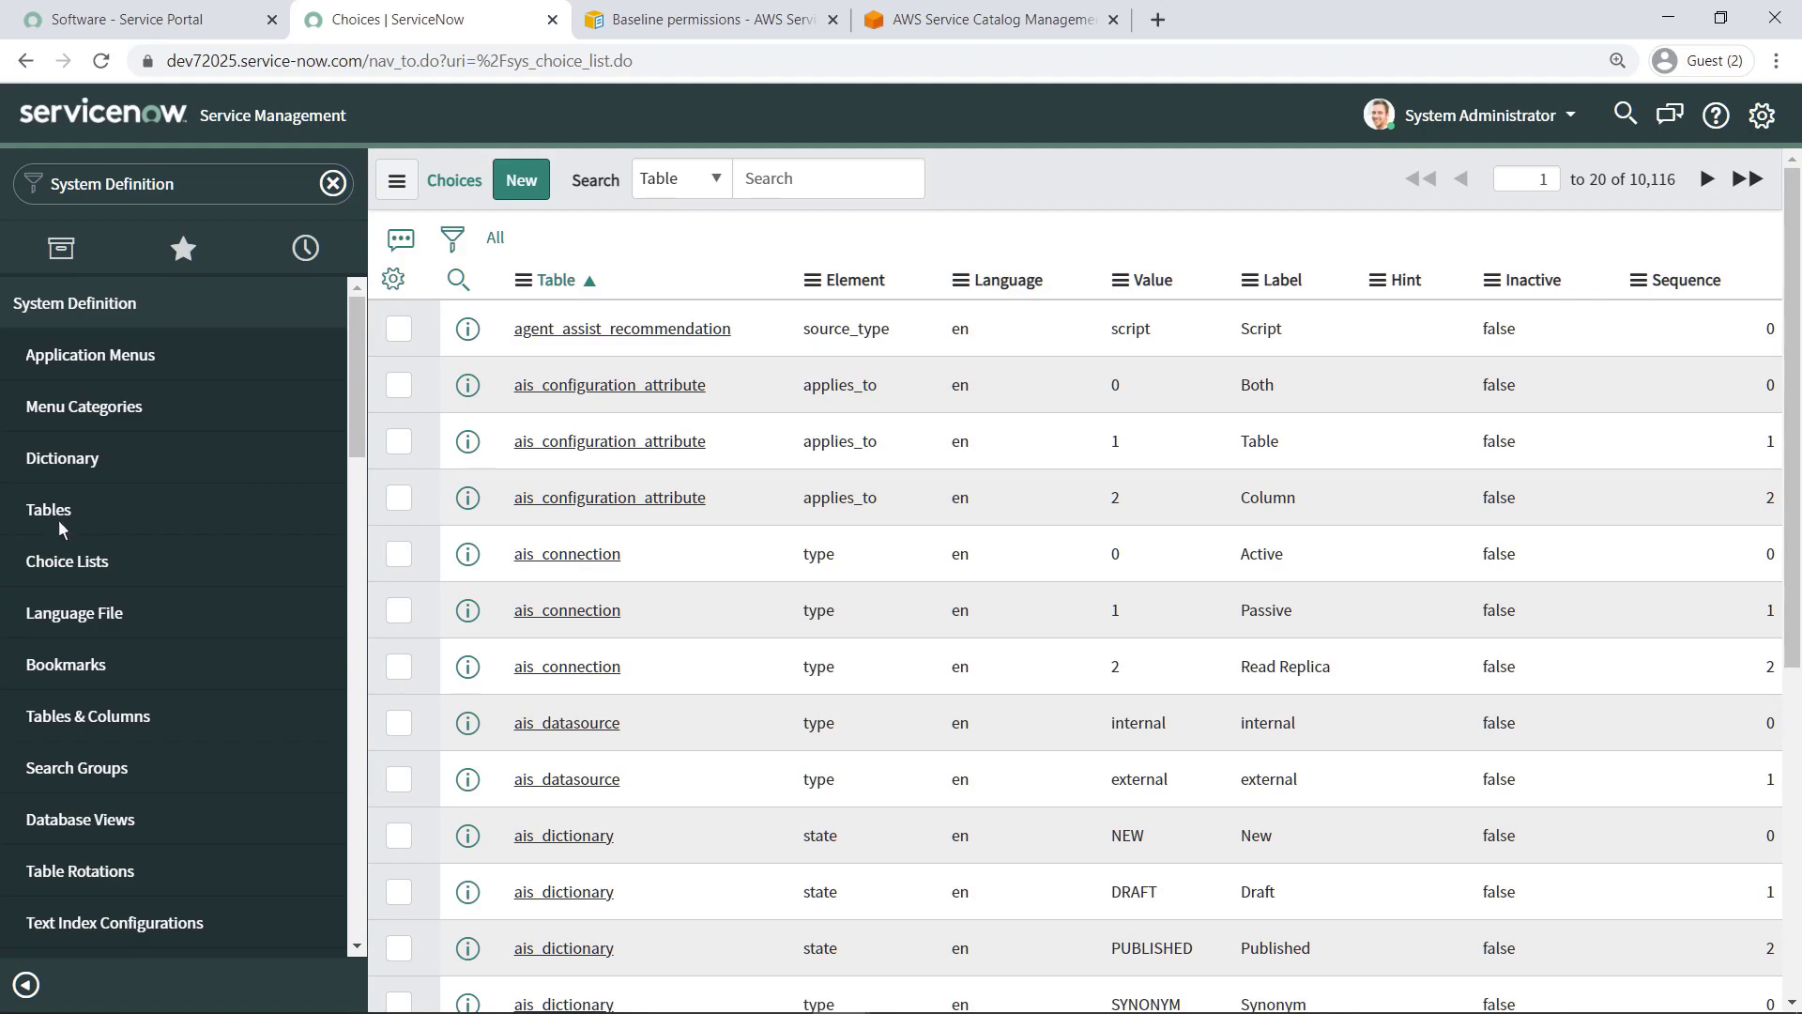
Search Tables by Label for 'Catalog Item Category' and open its record
click(58, 520)
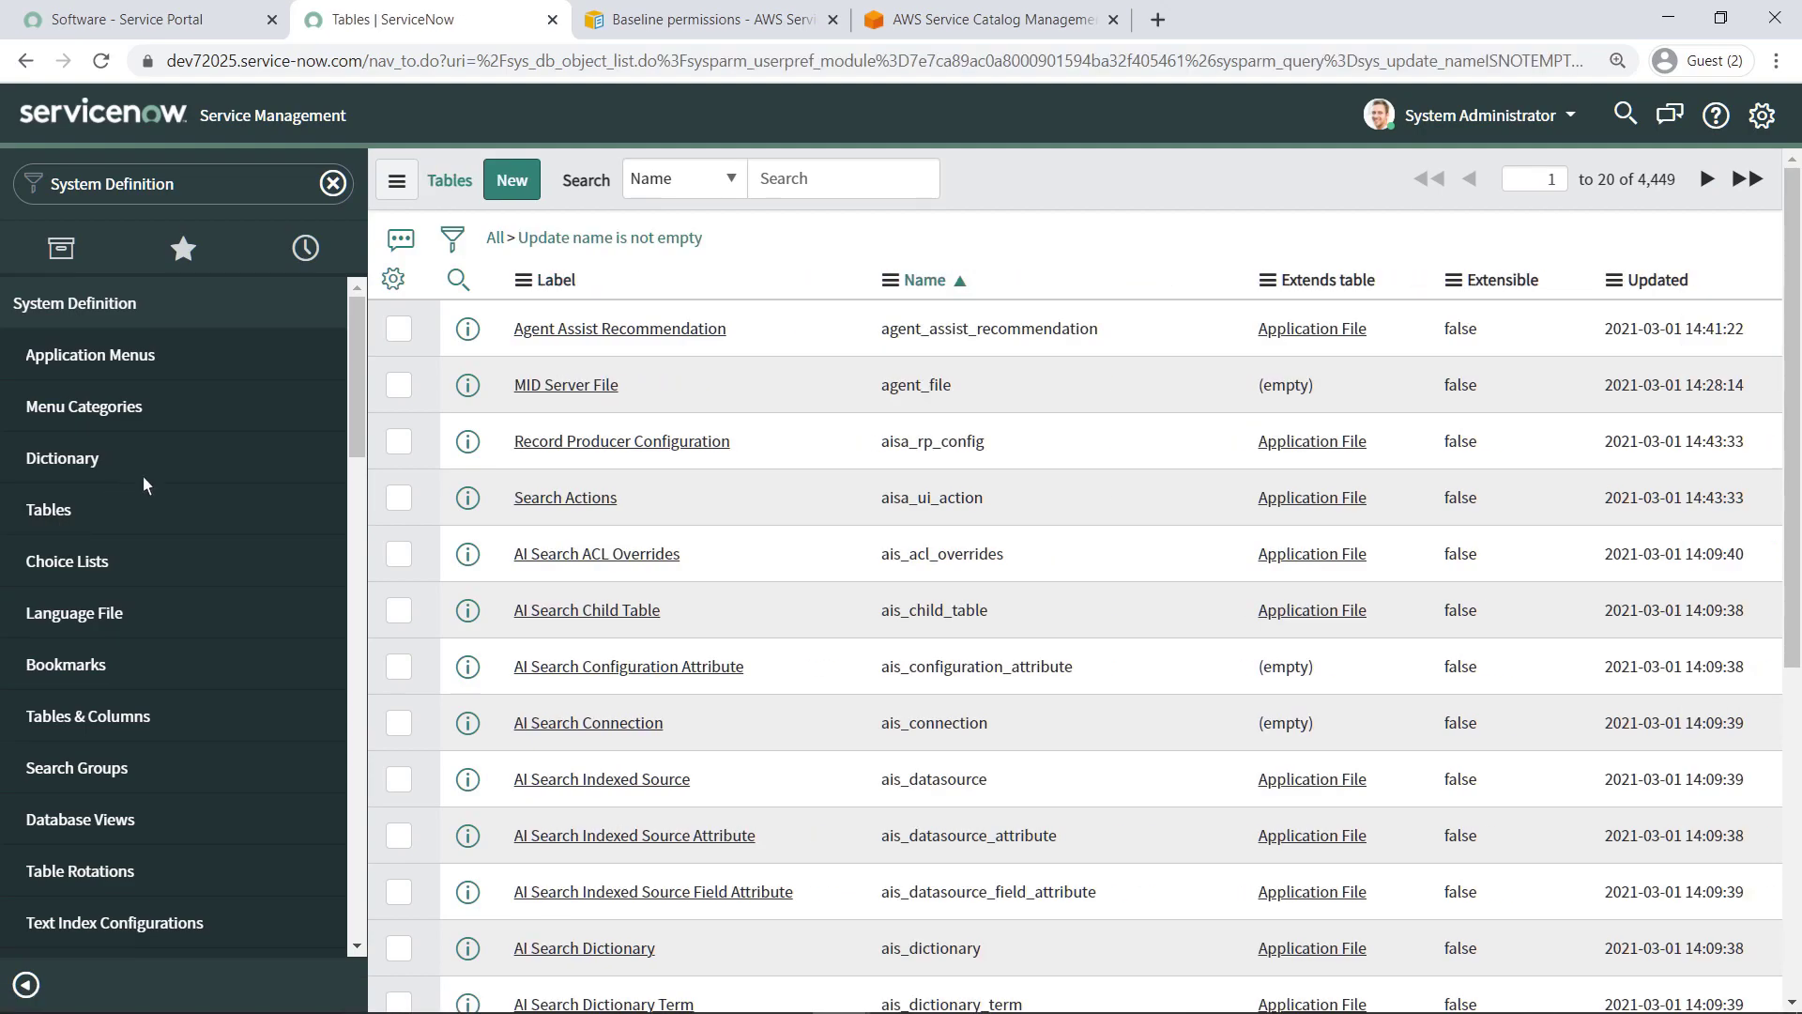
click(732, 181)
click(662, 240)
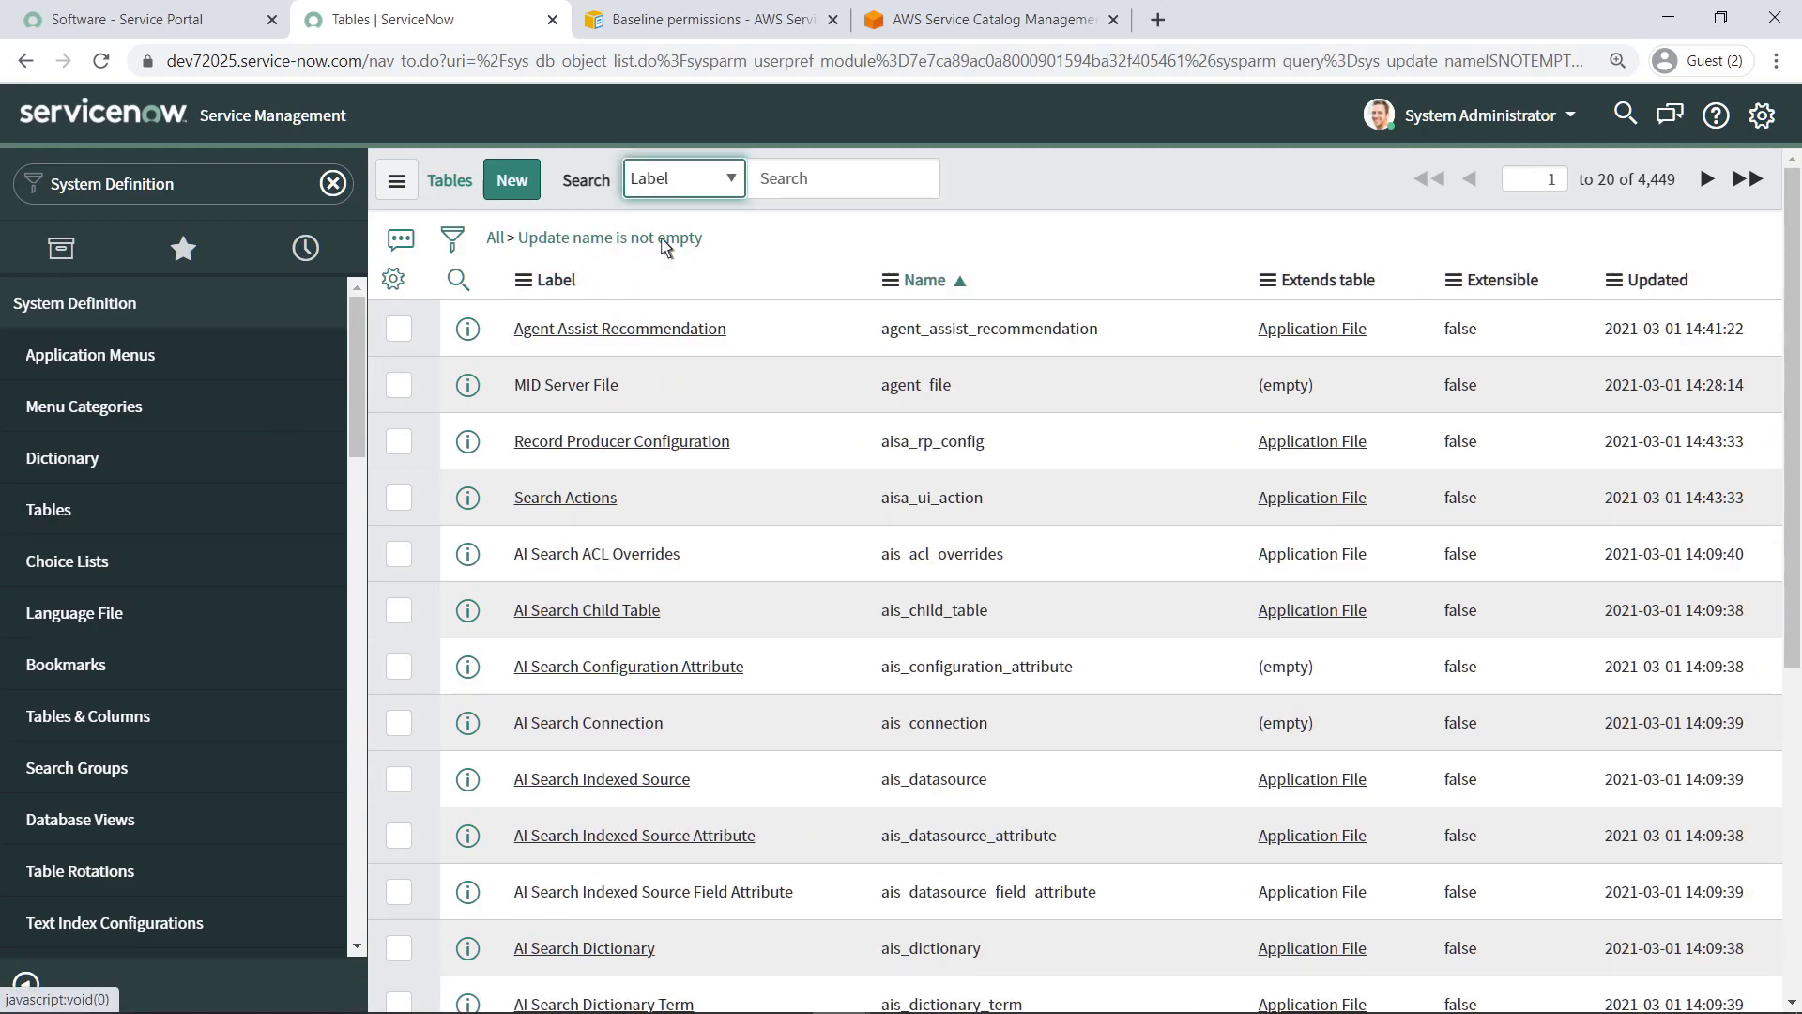
click(761, 188)
text(Cata)
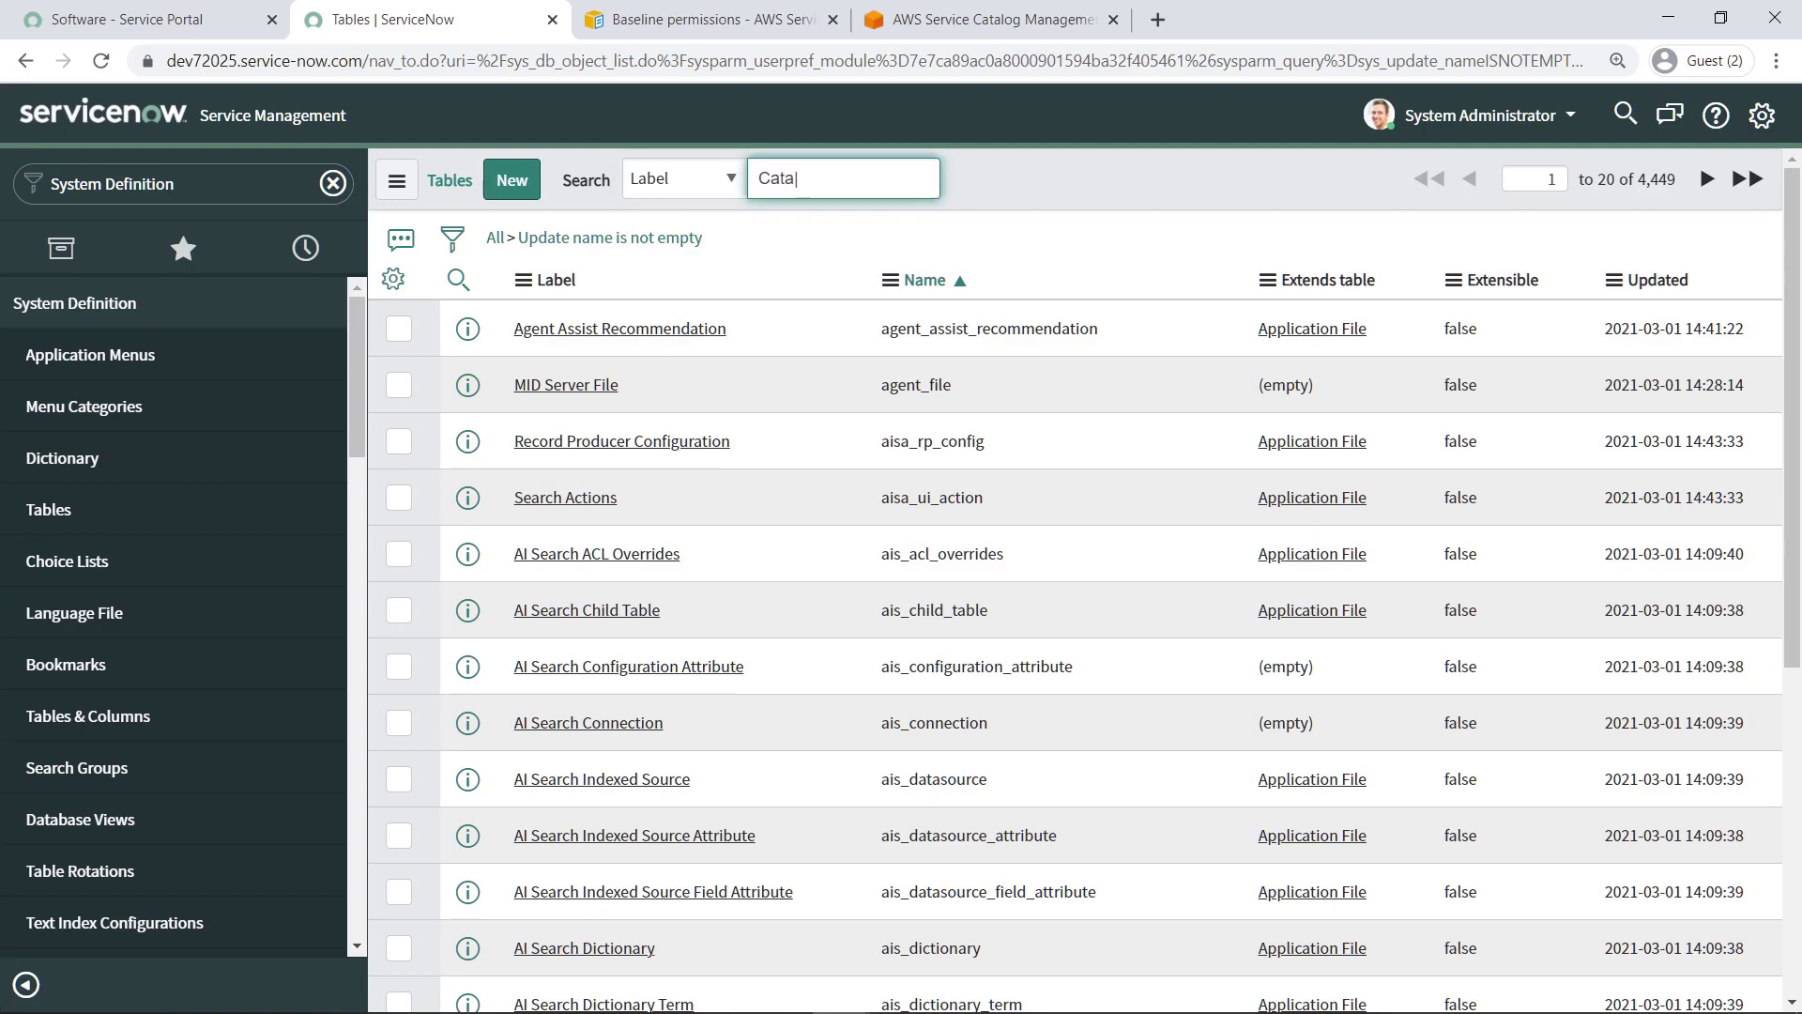
text(log Item Category)
key(Return)
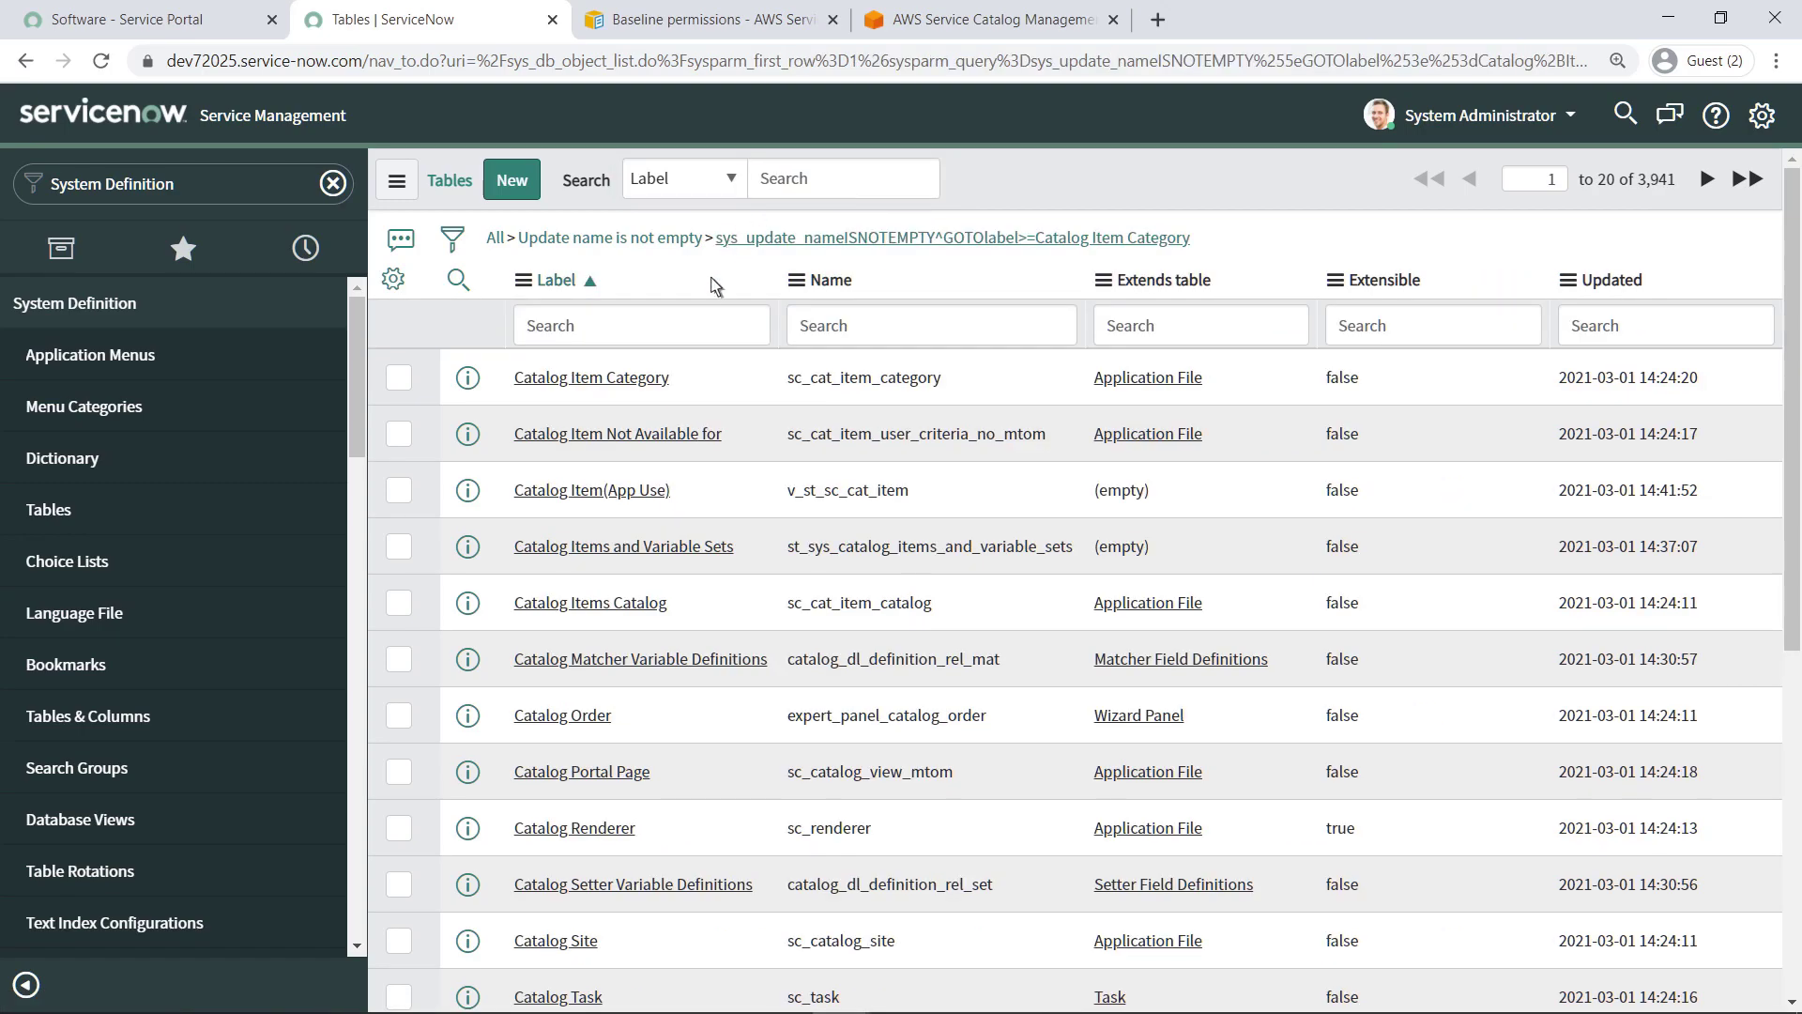
click(658, 381)
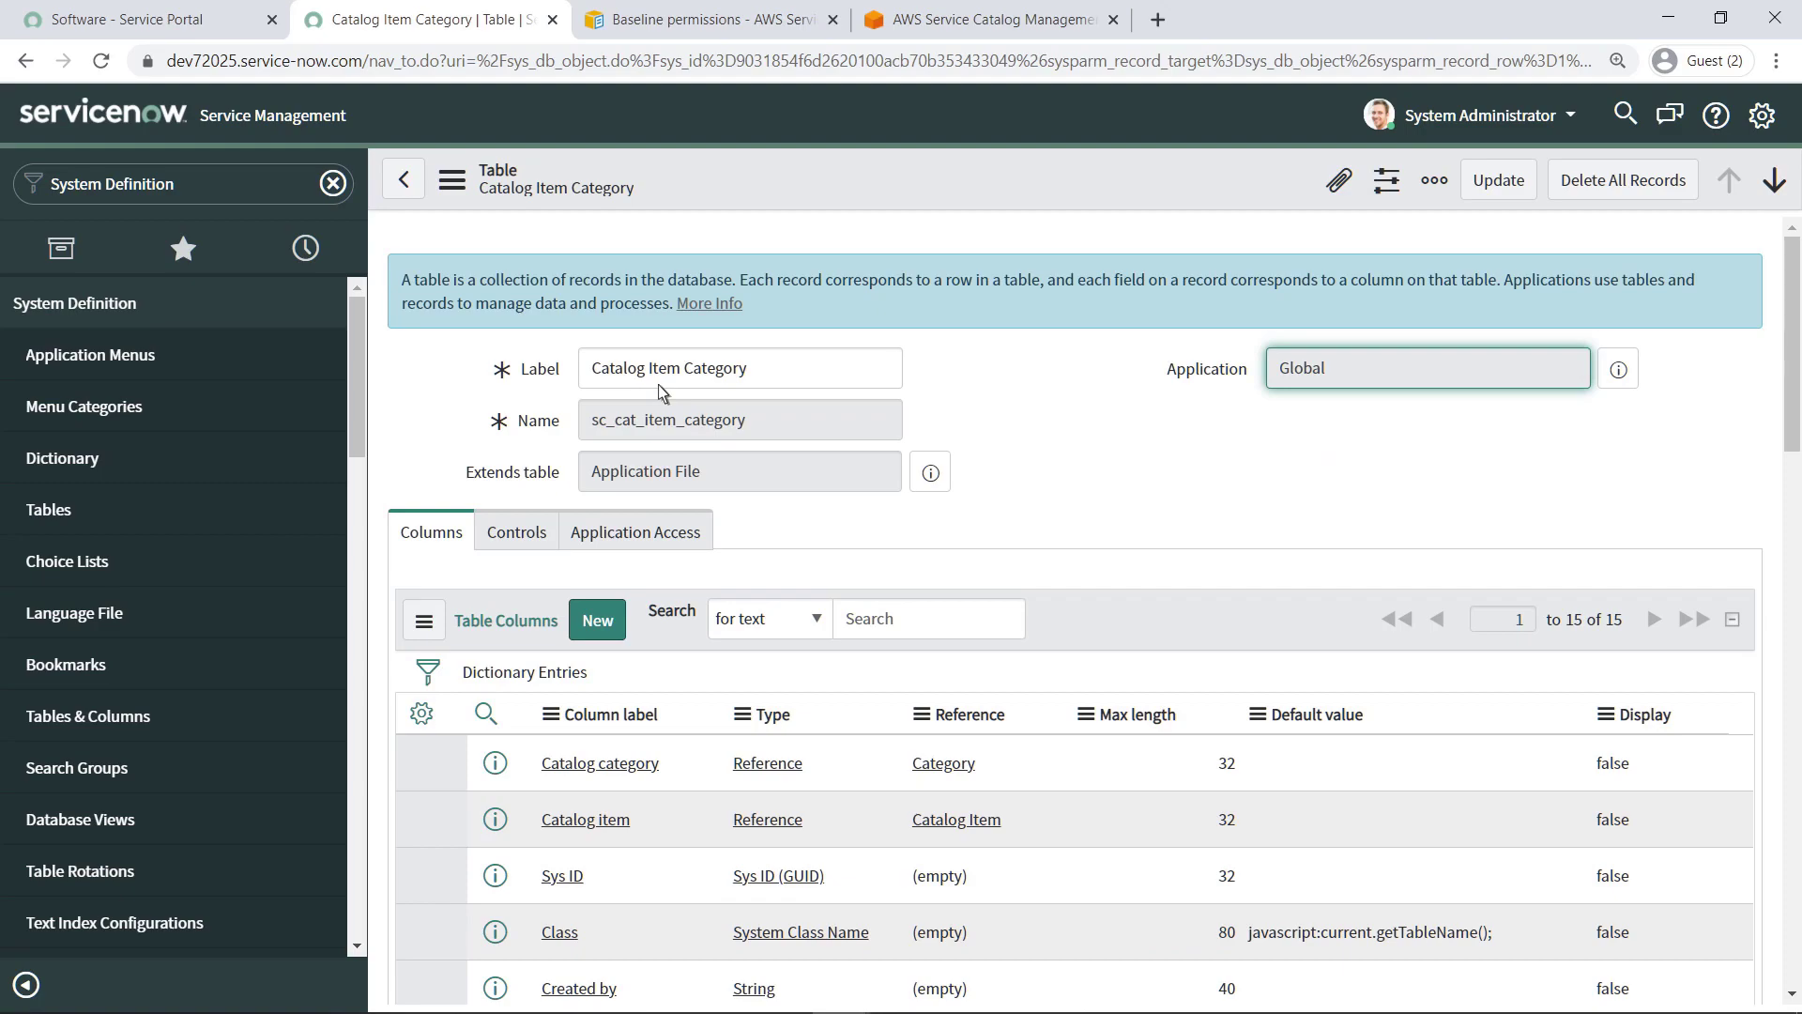
Enable Can create, Can update and Can delete under Application Access and save
click(694, 531)
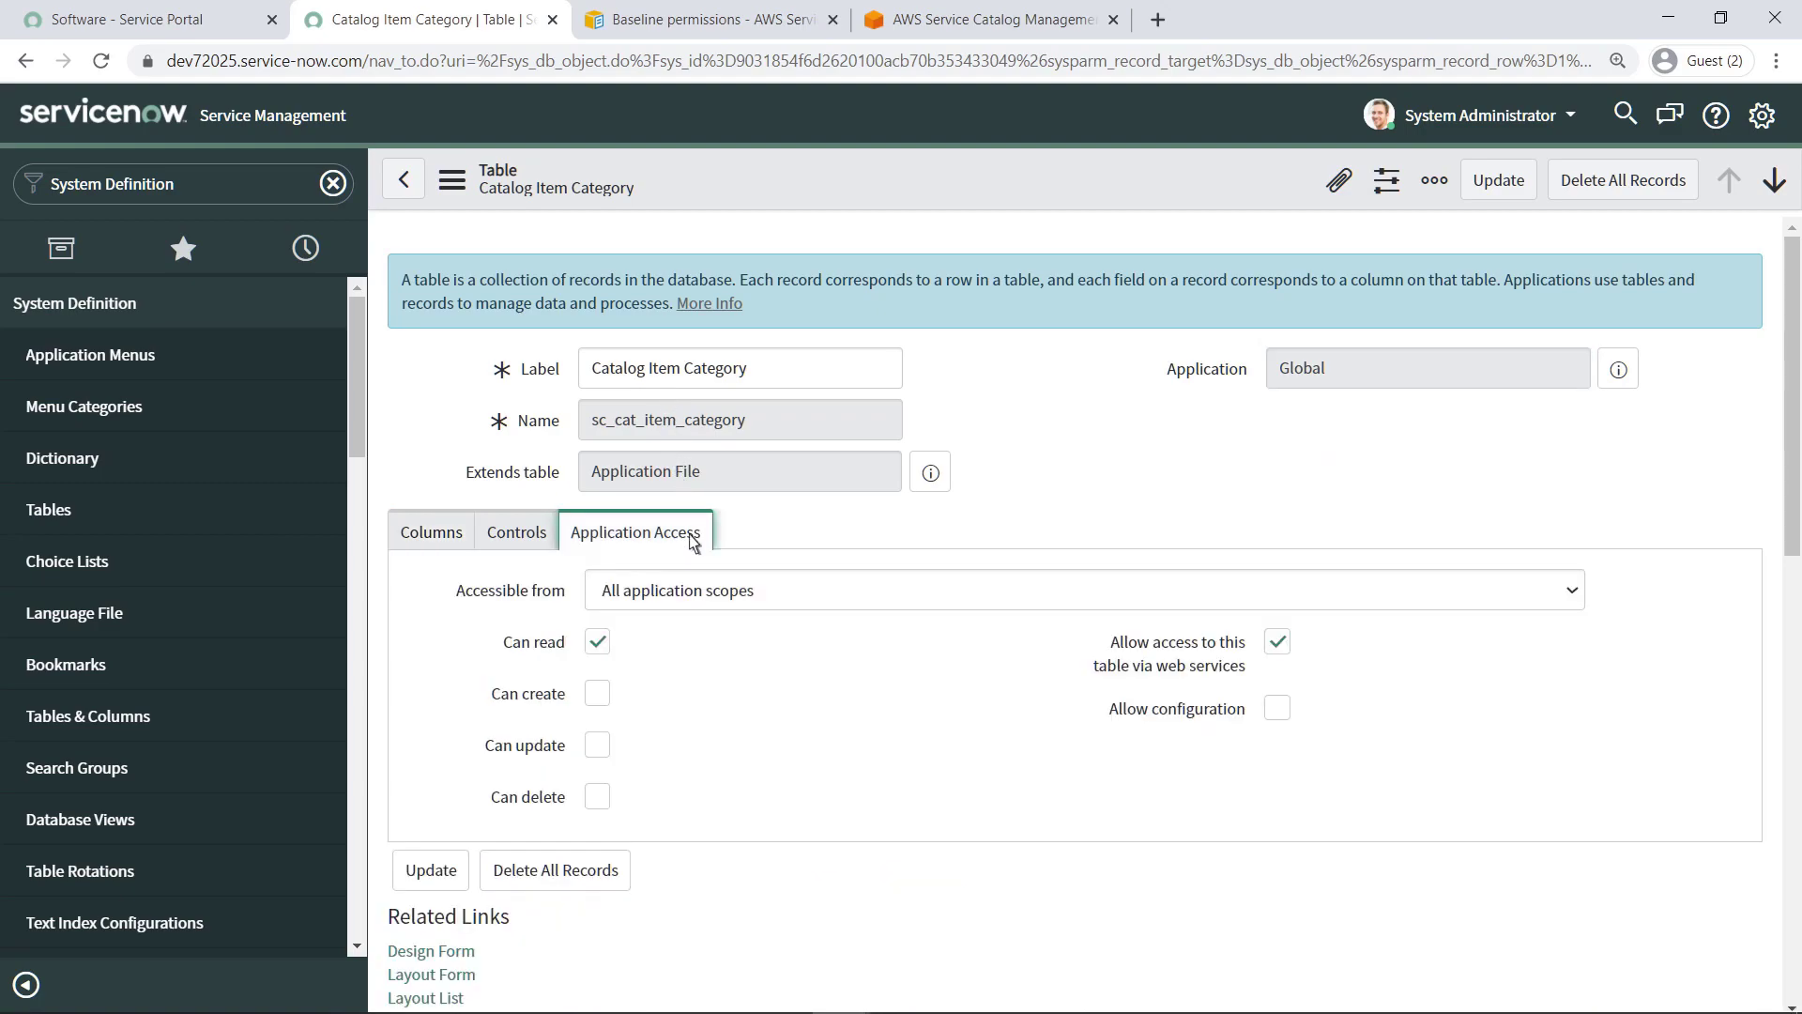
click(598, 695)
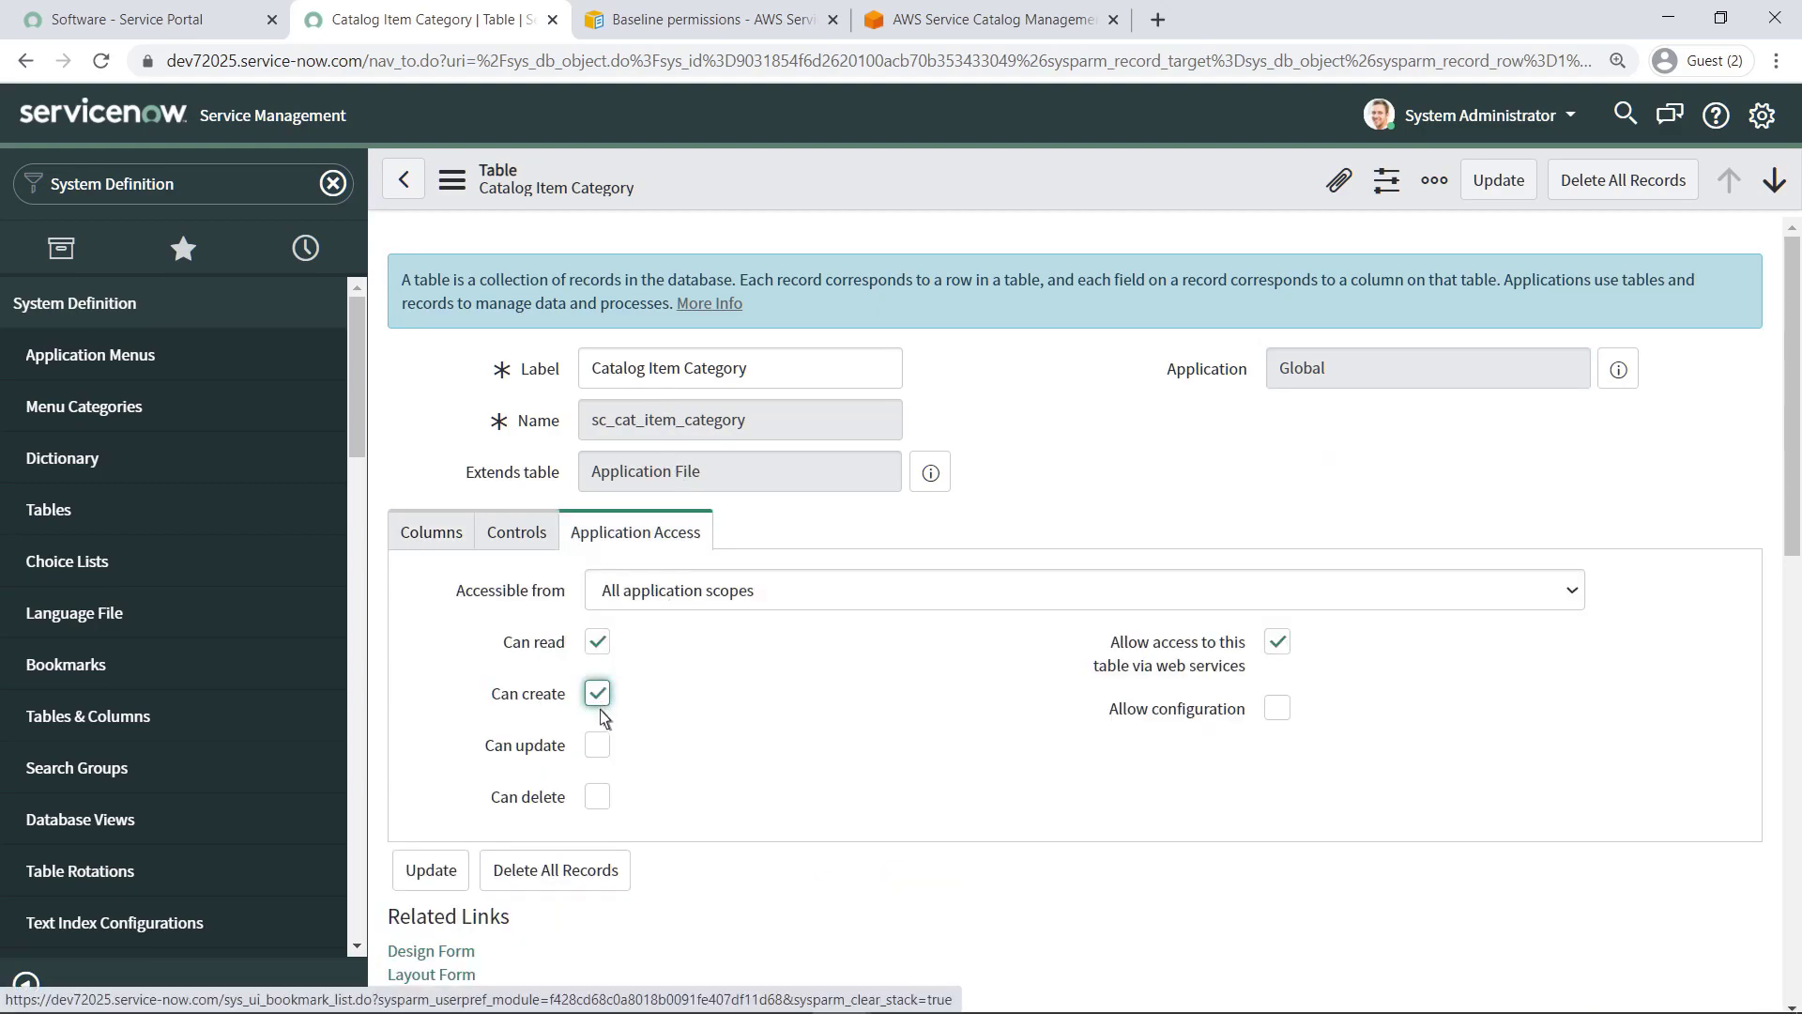
click(599, 747)
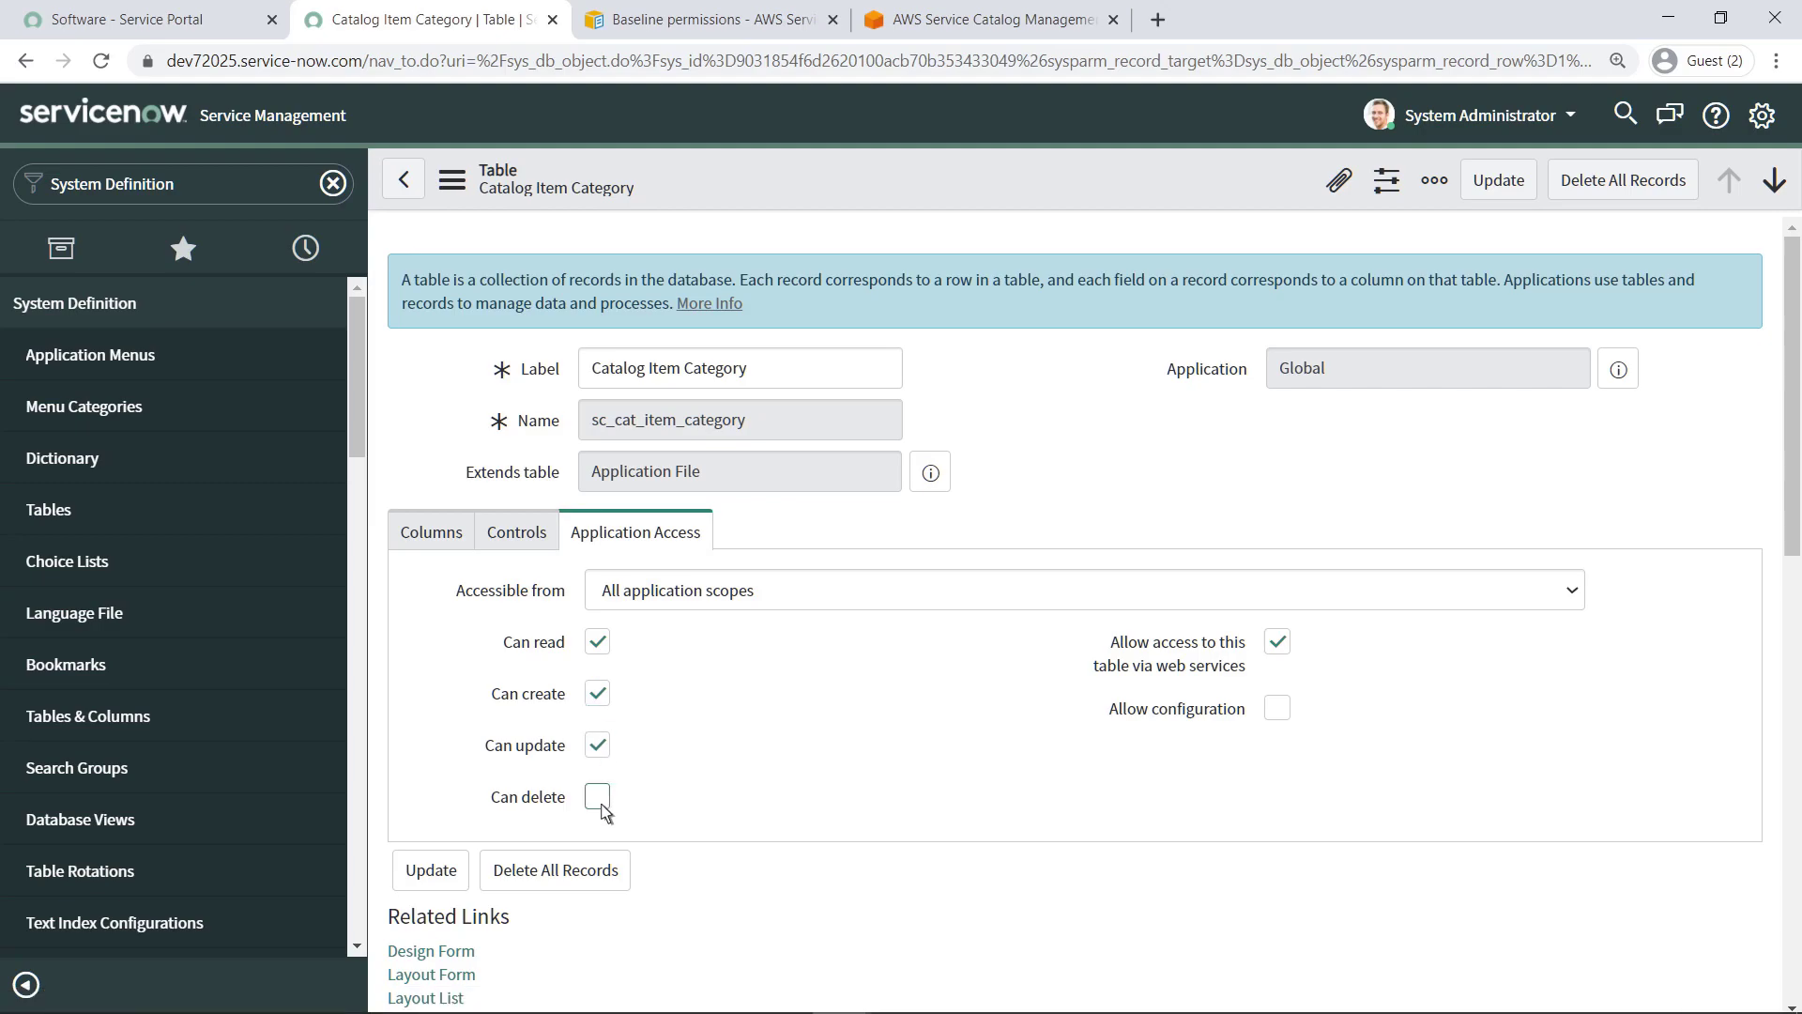
click(598, 798)
click(424, 873)
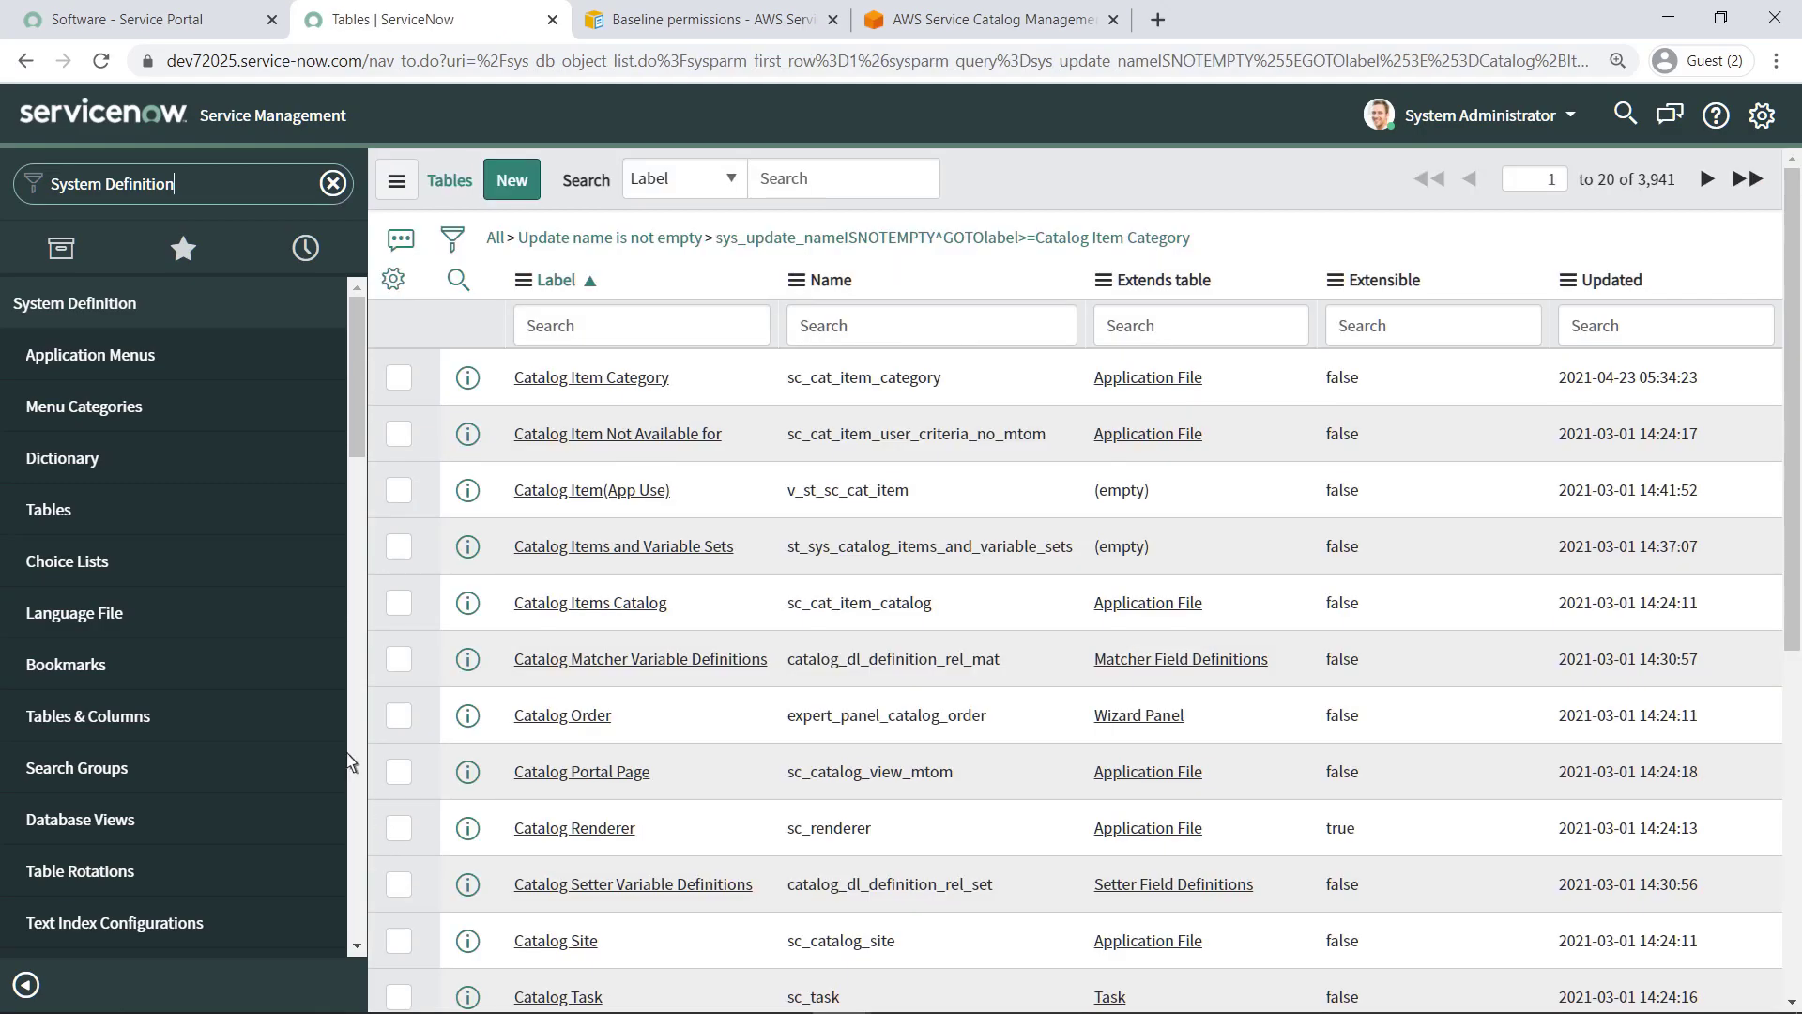
Search Users by name for 'System' and open the System Administrator record
triple_click(51, 194)
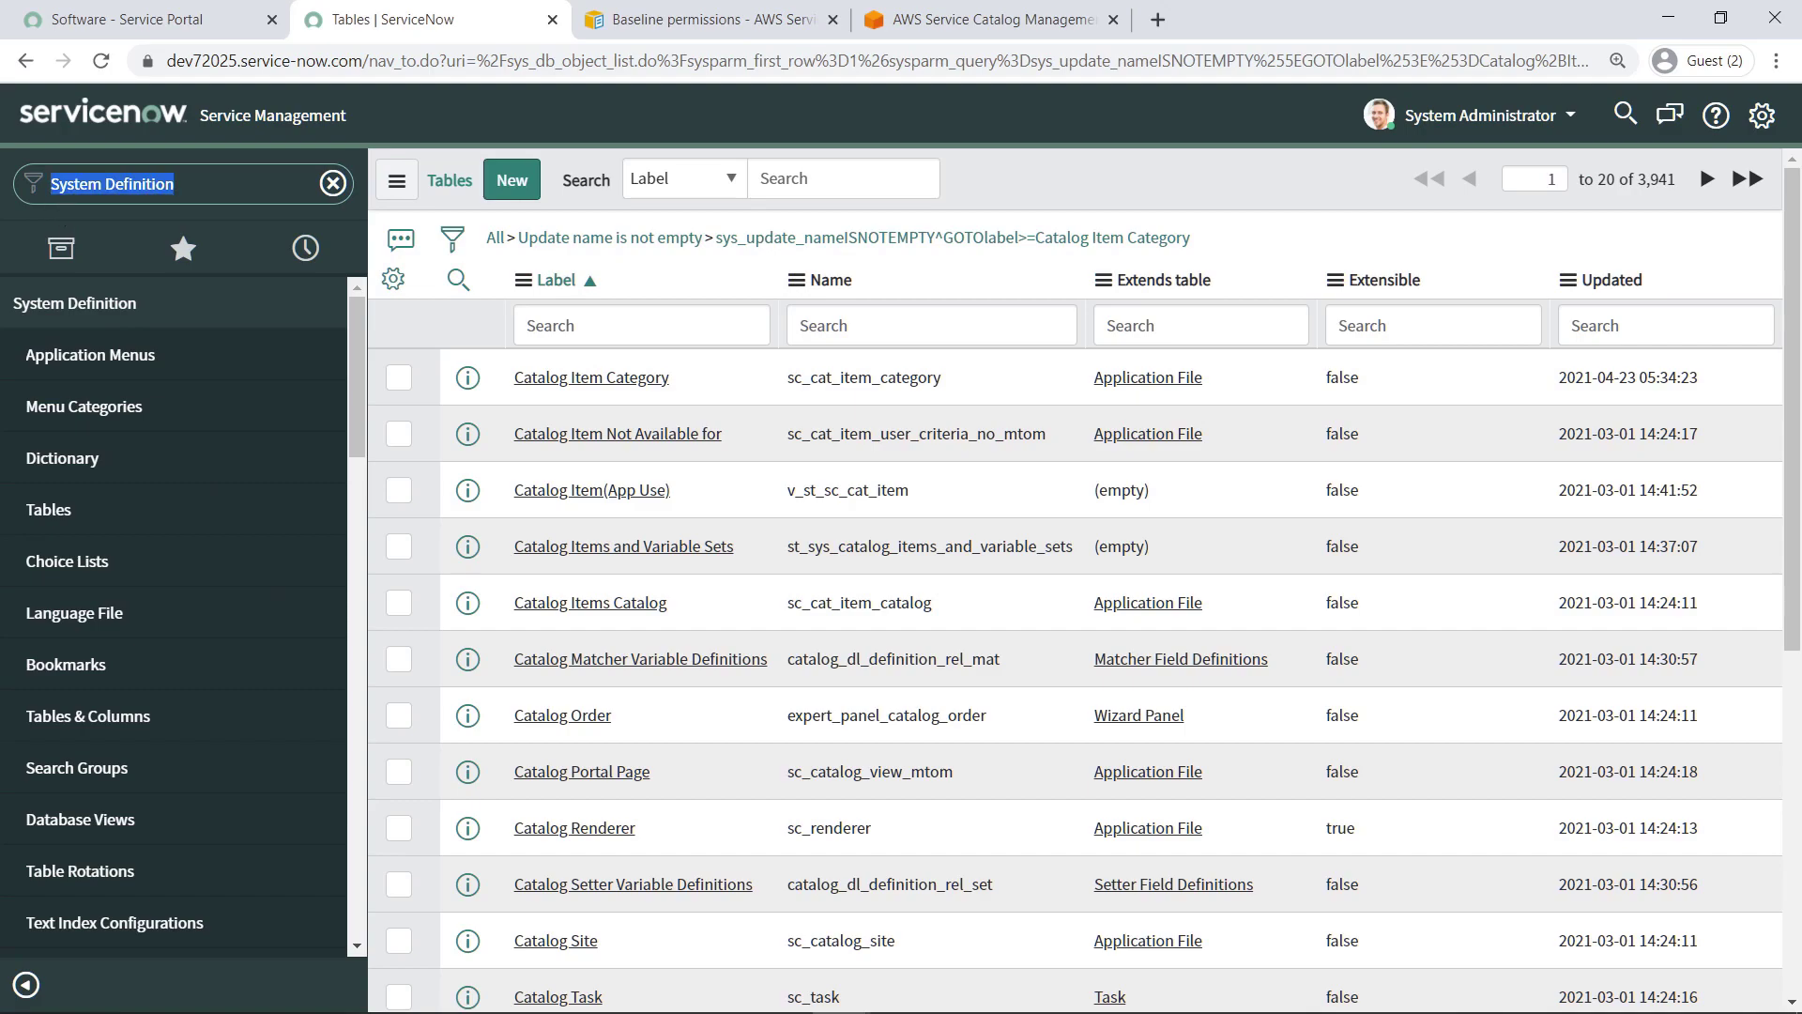
key(BackSpace)
text(Users)
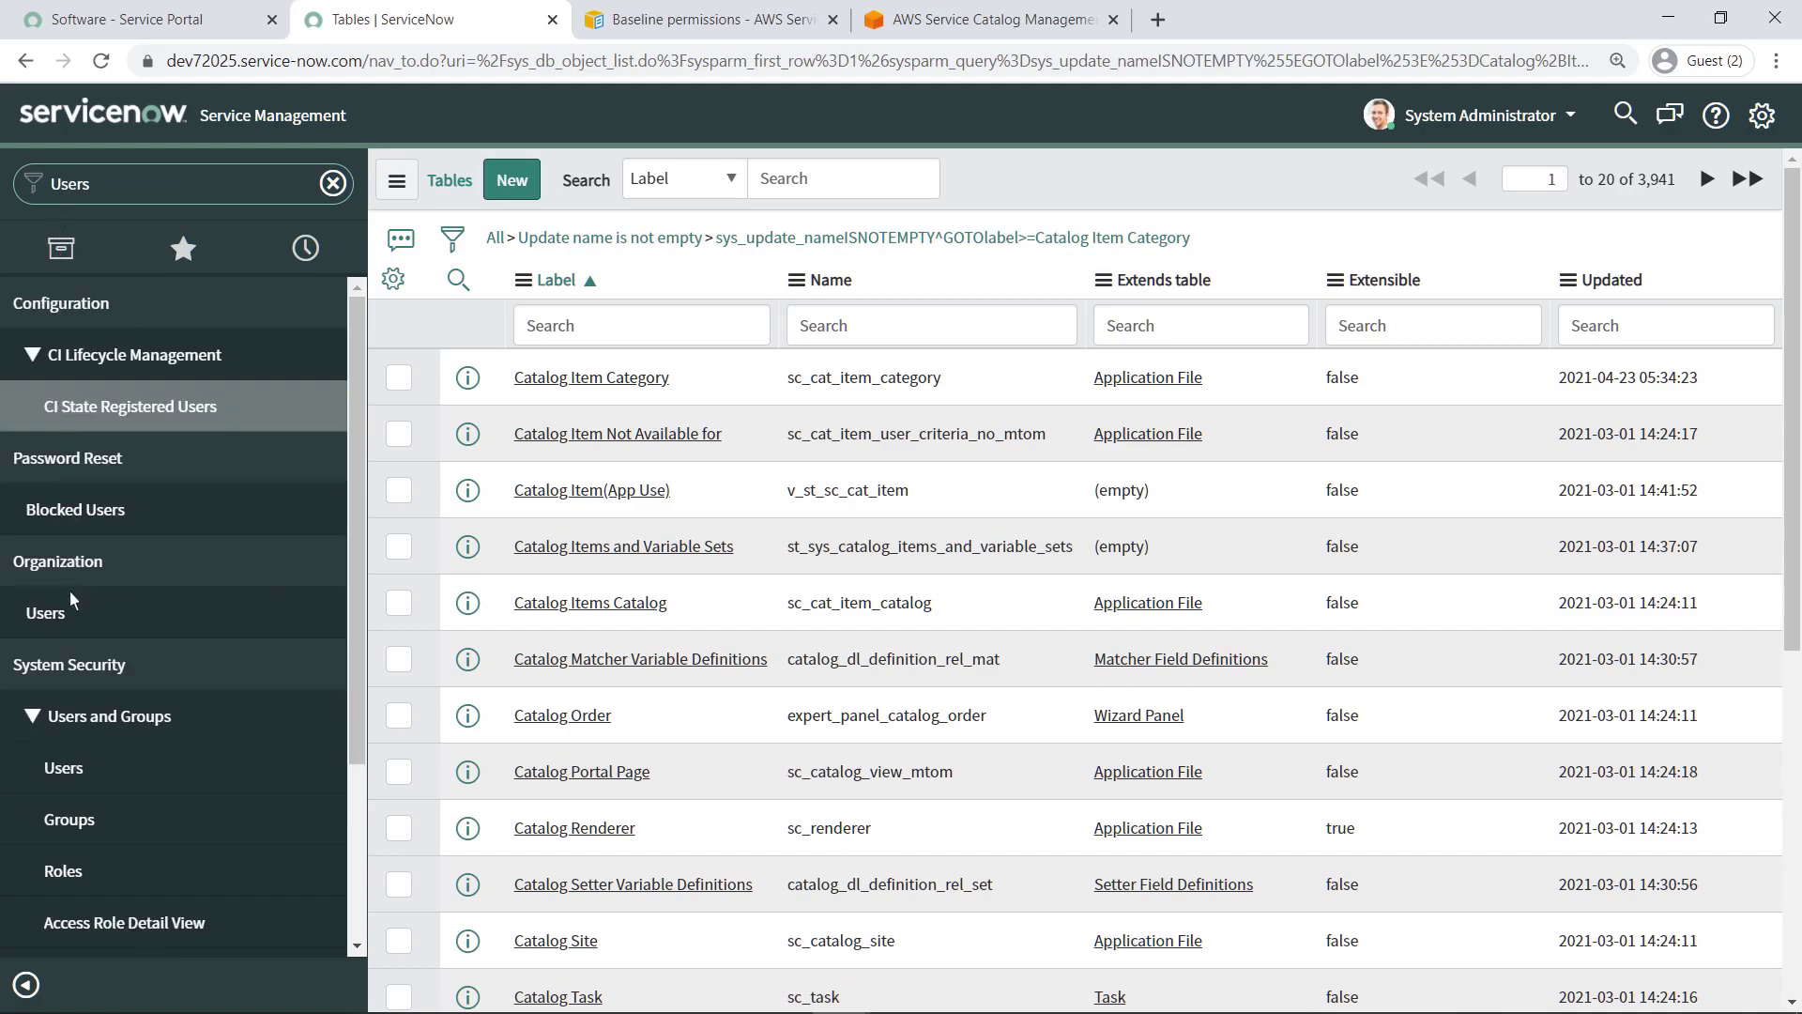
click(77, 771)
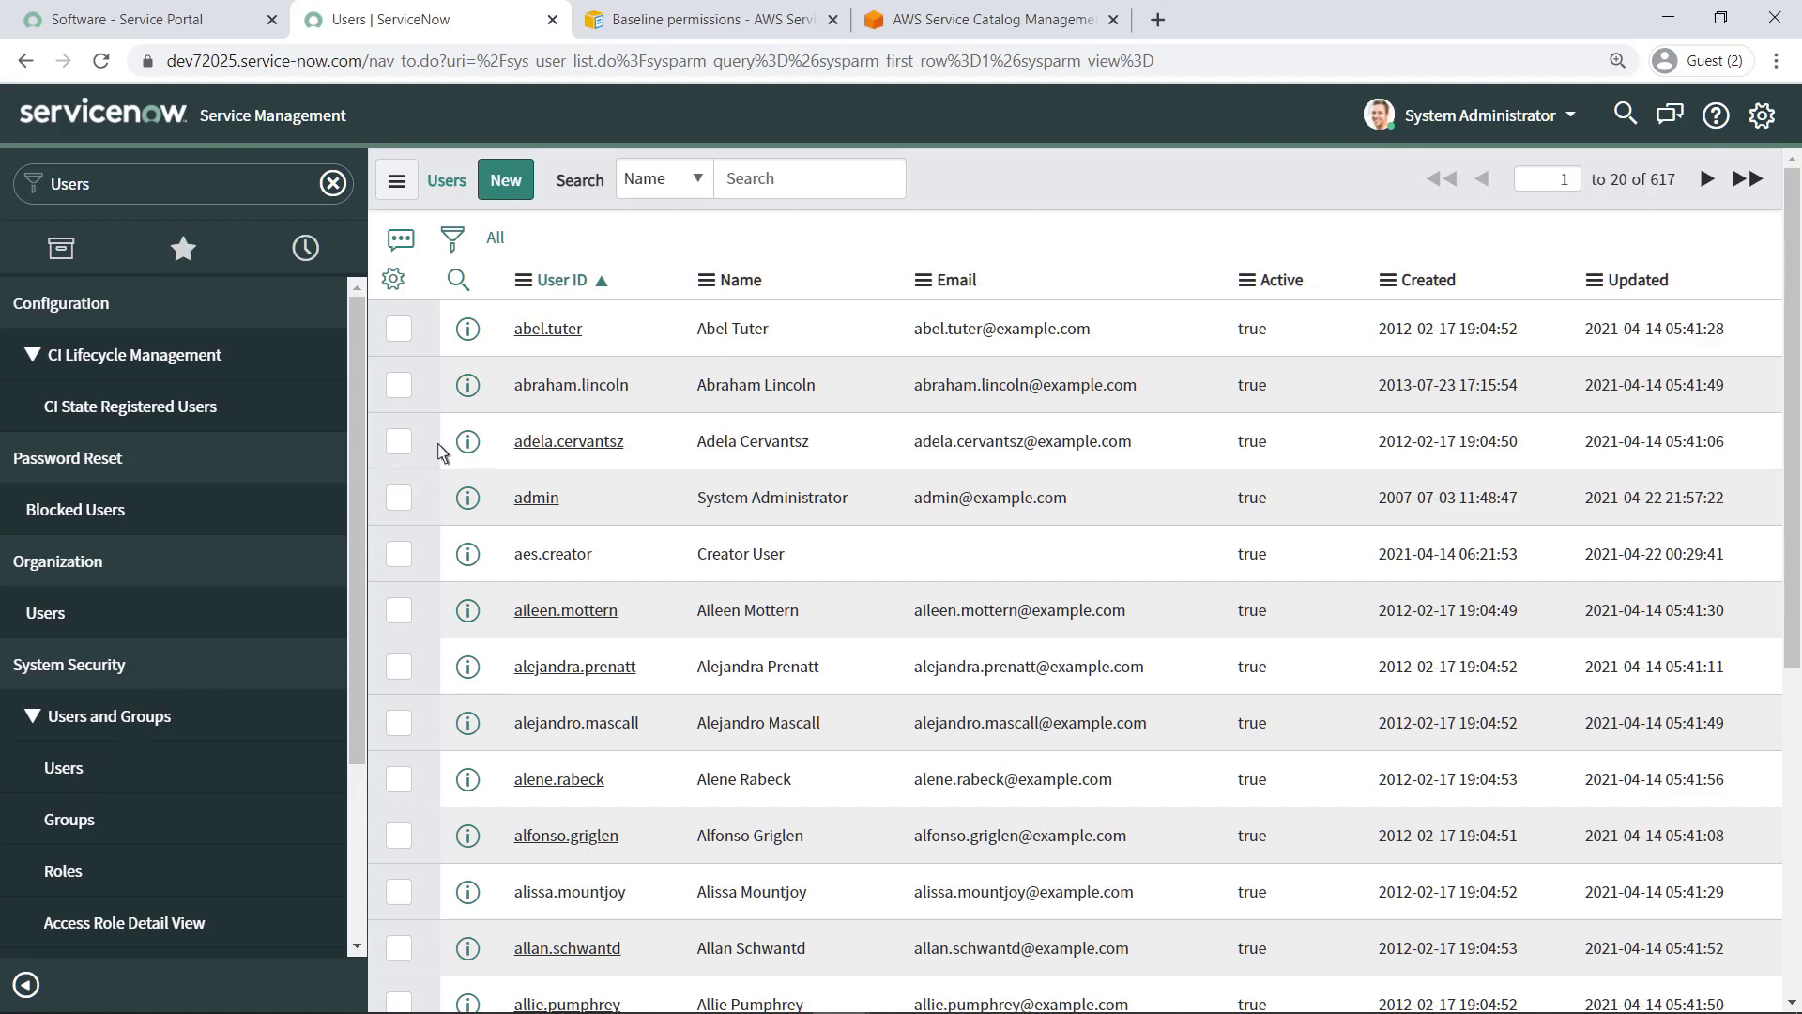
click(729, 180)
text(System)
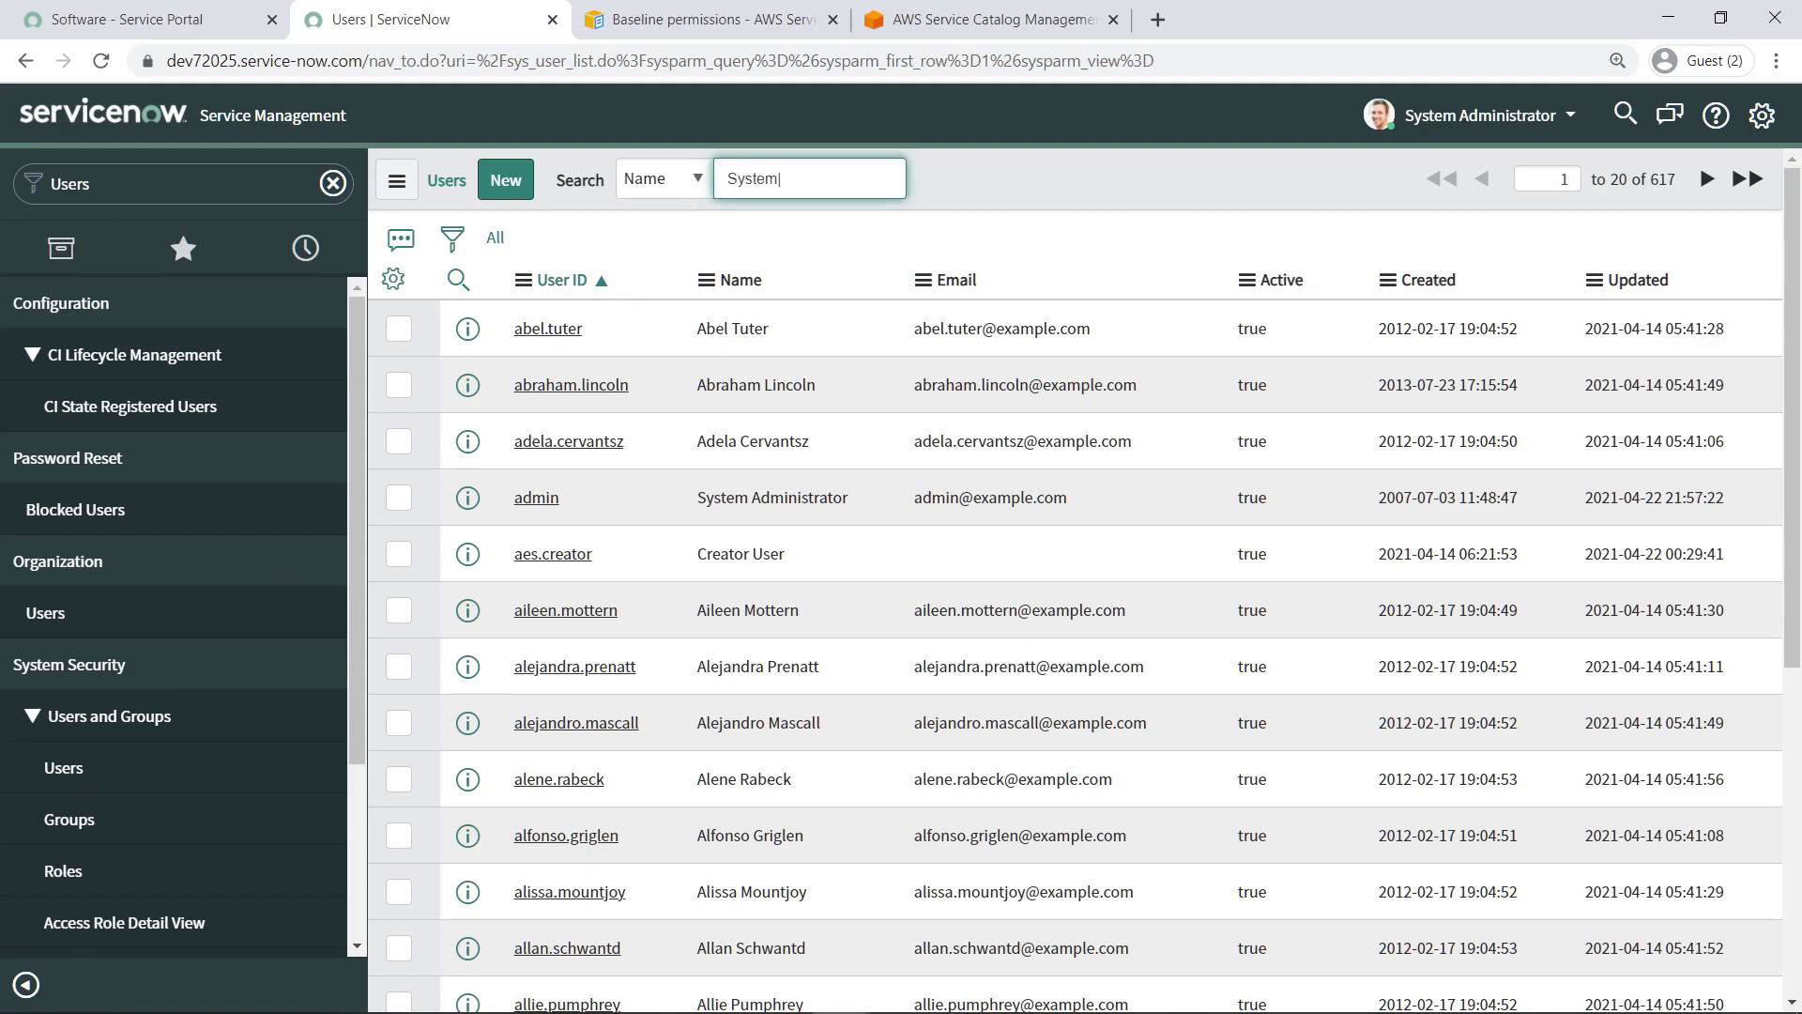
key(Return)
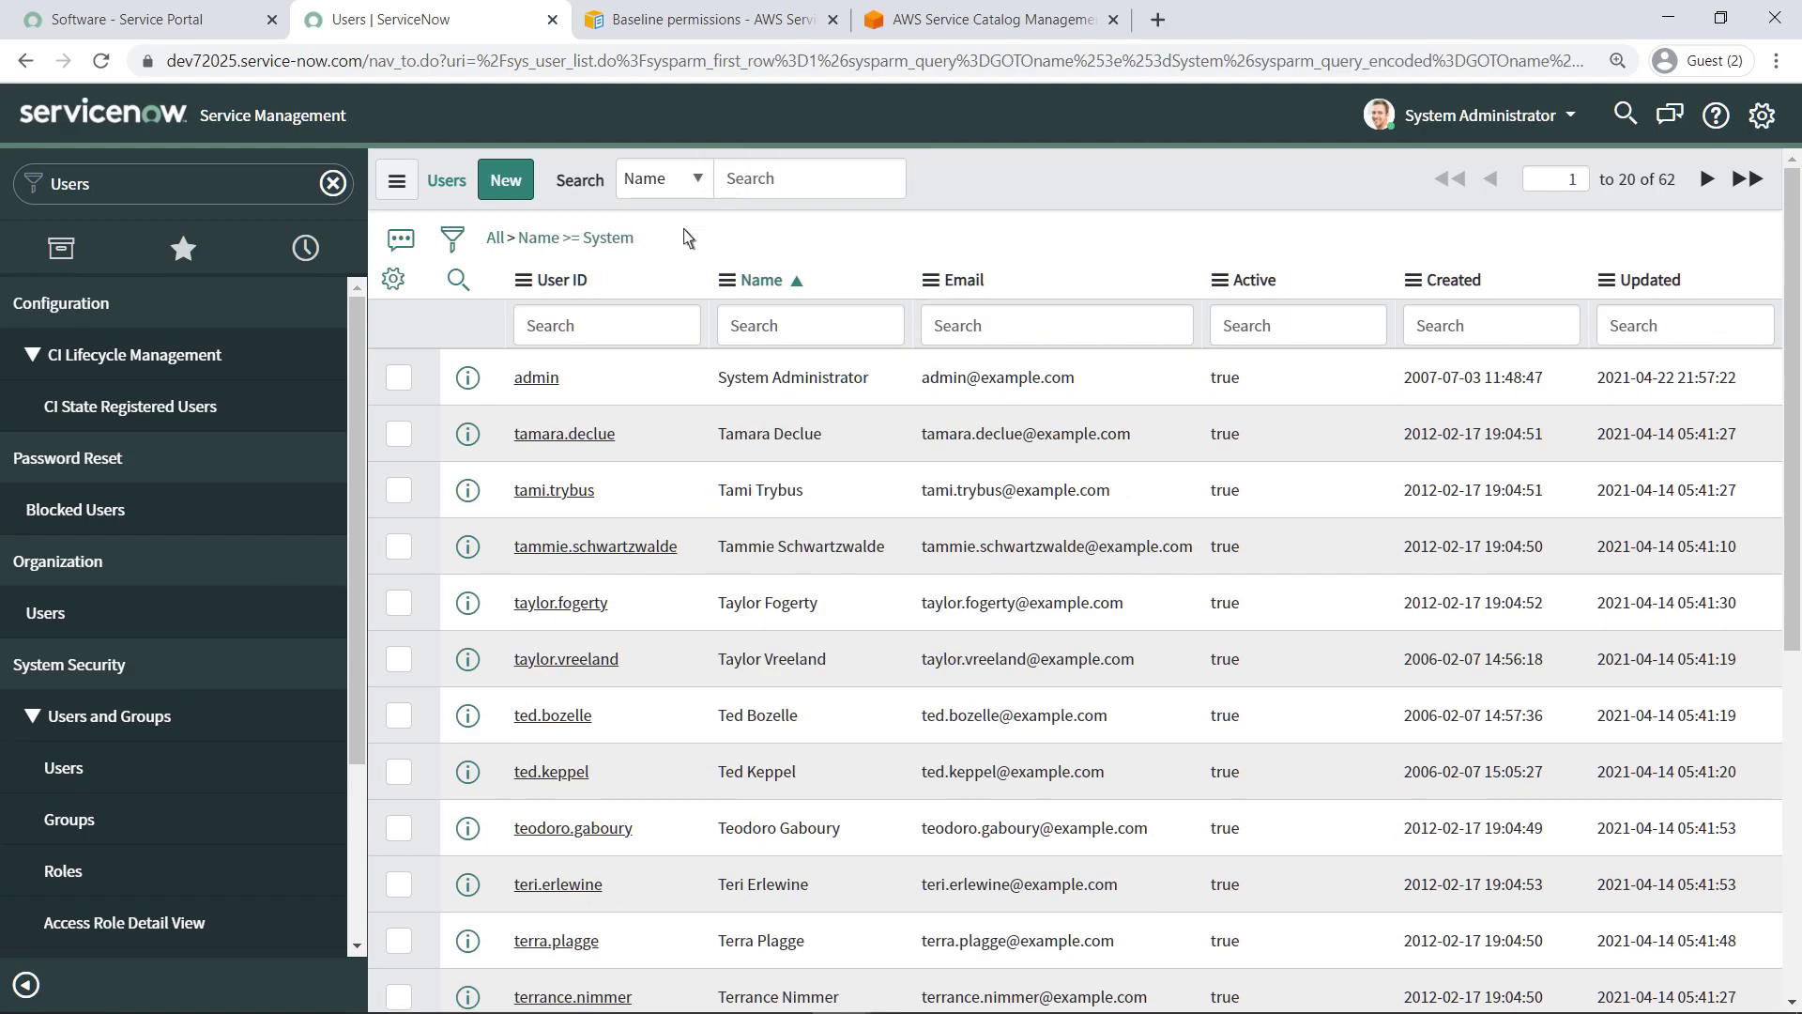
click(554, 378)
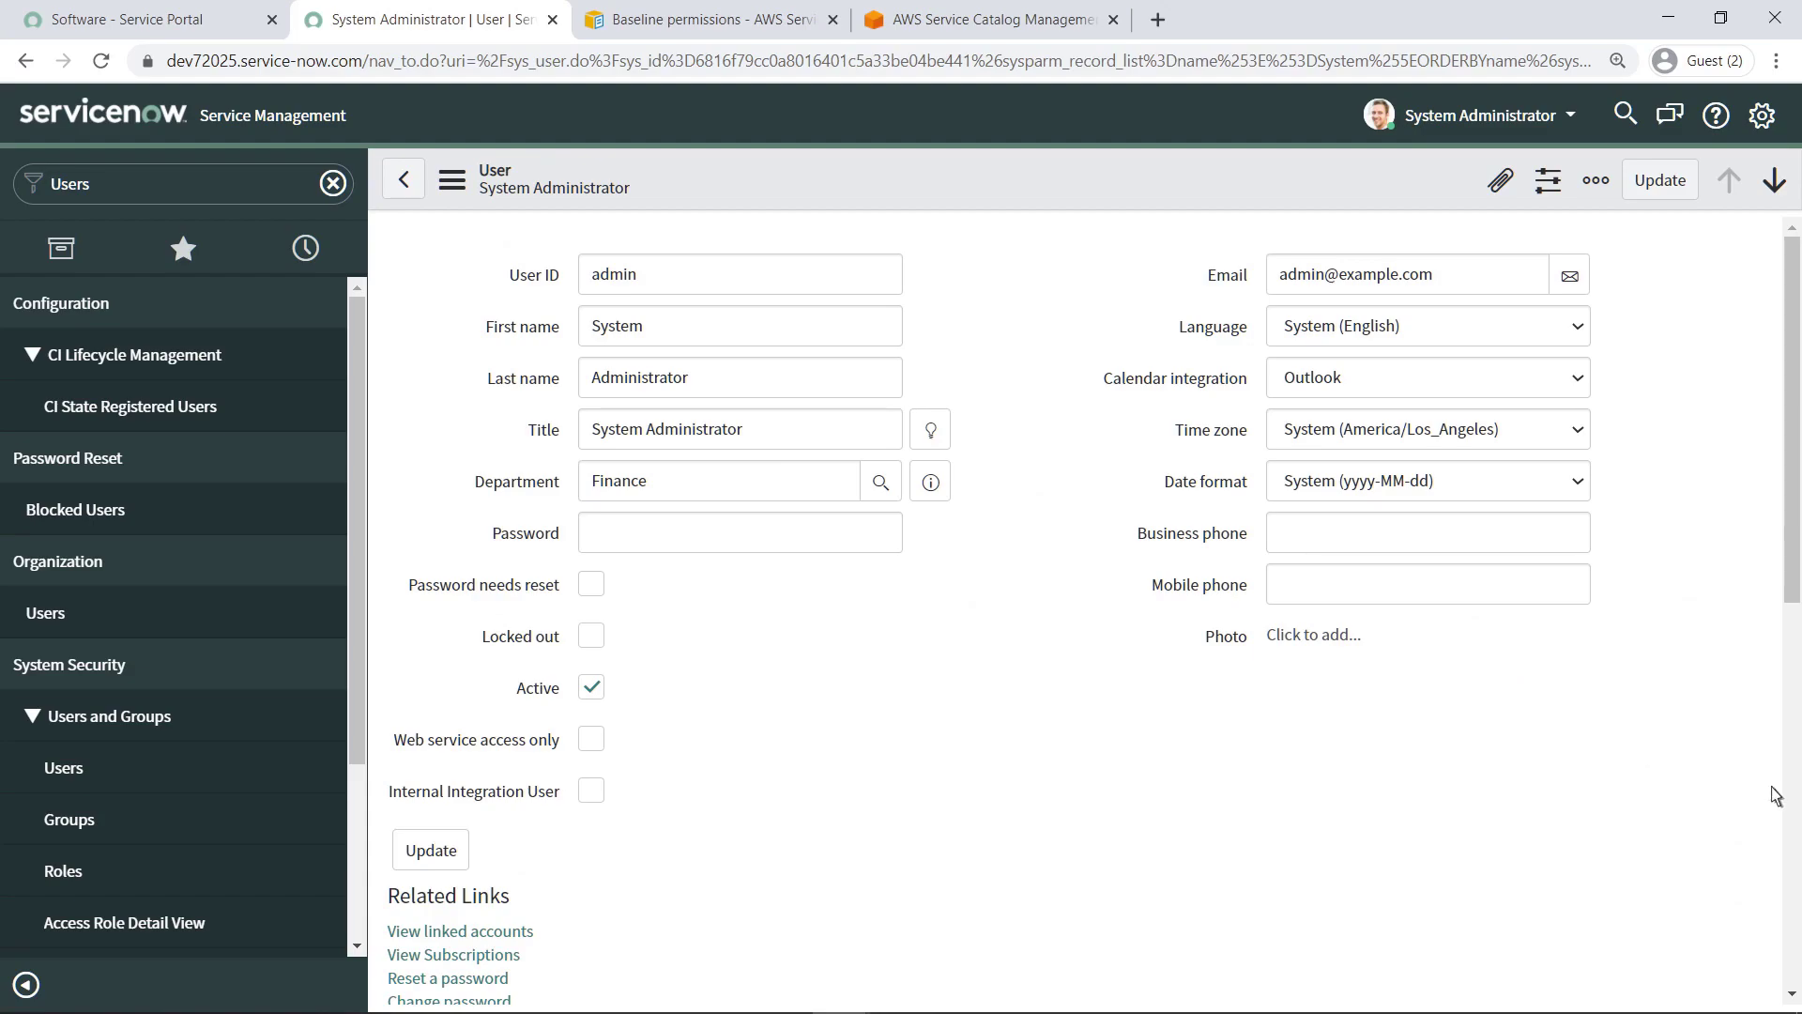
Add the six x_ roles to the user's Roles list and save
scroll(1776, 798, down, 5)
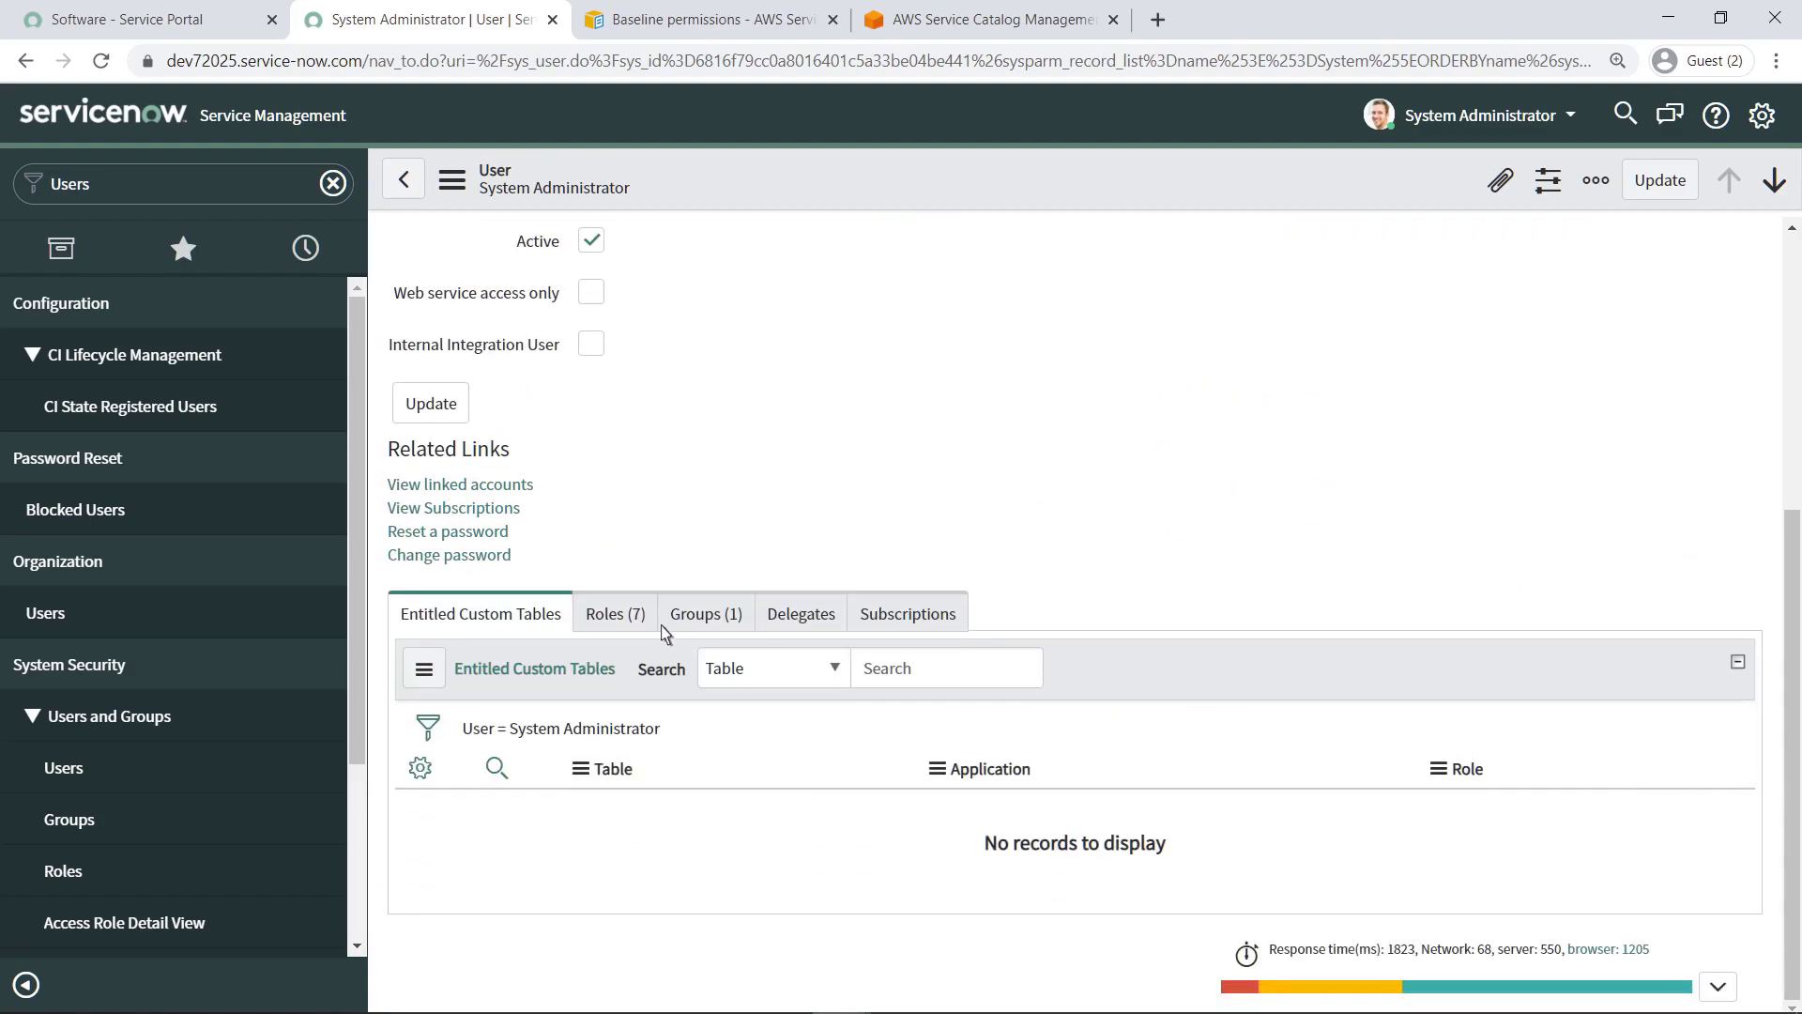
click(631, 619)
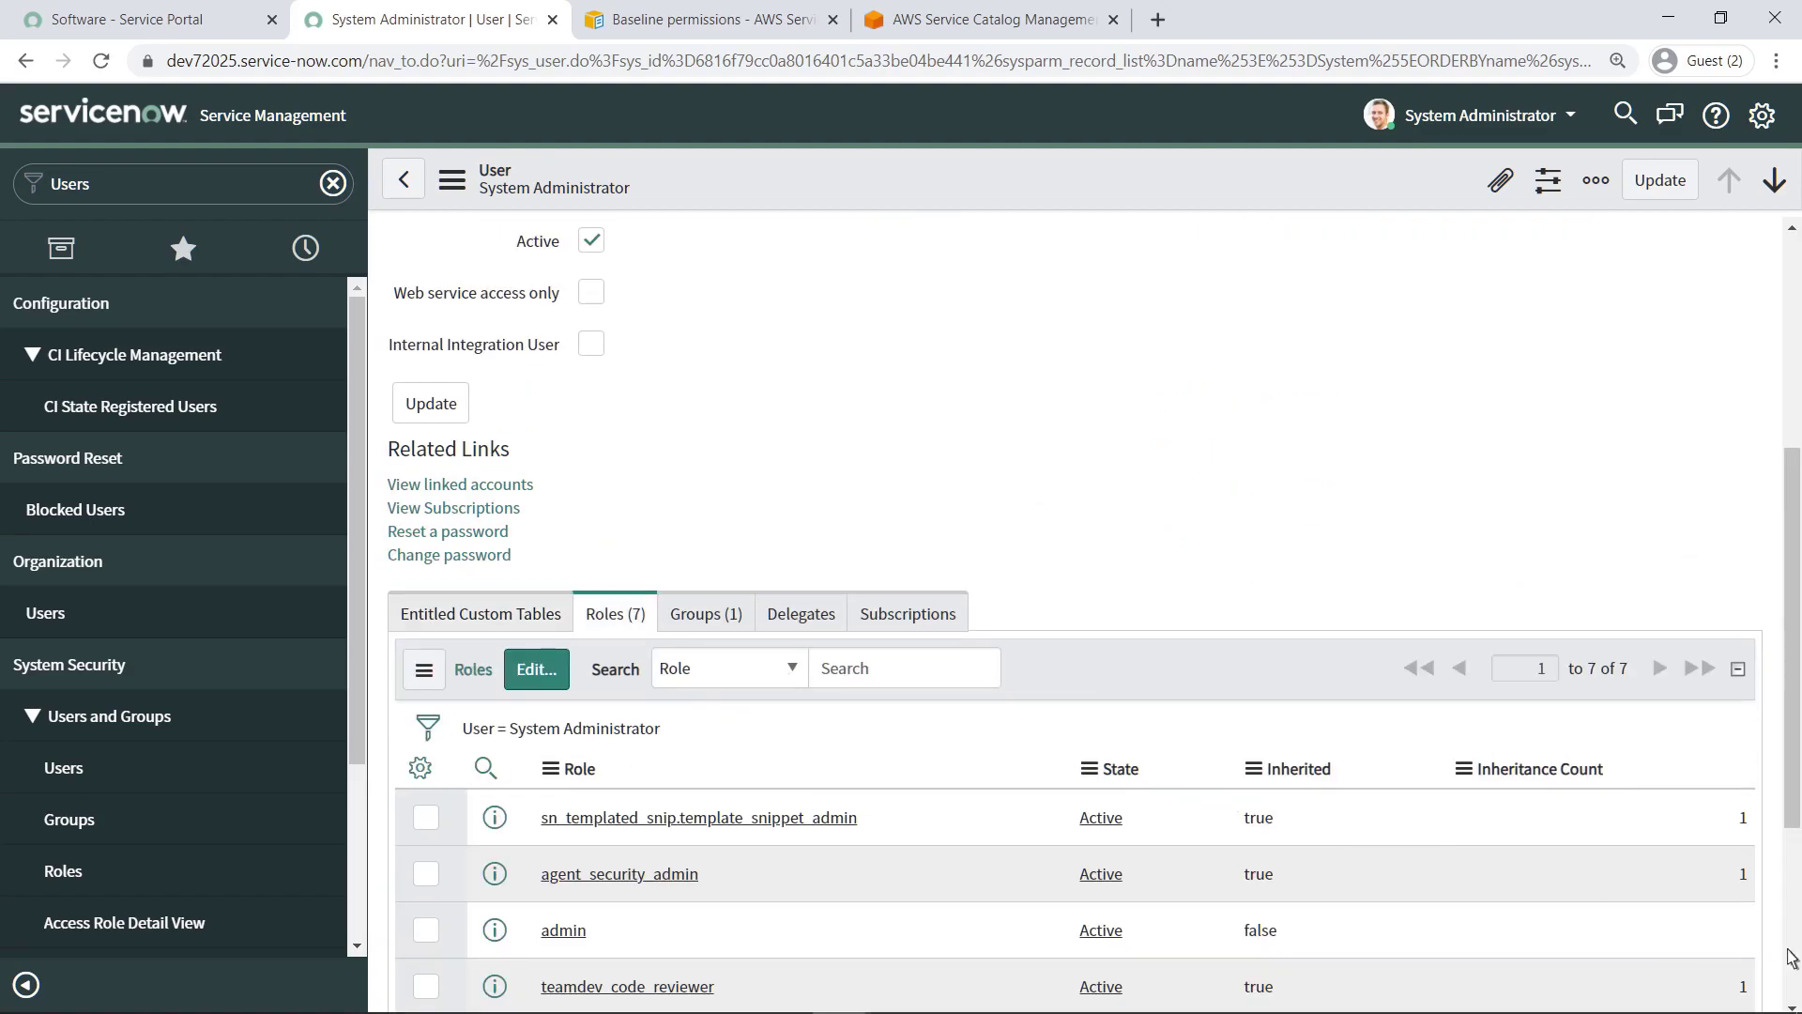
scroll(1792, 957, down, 5)
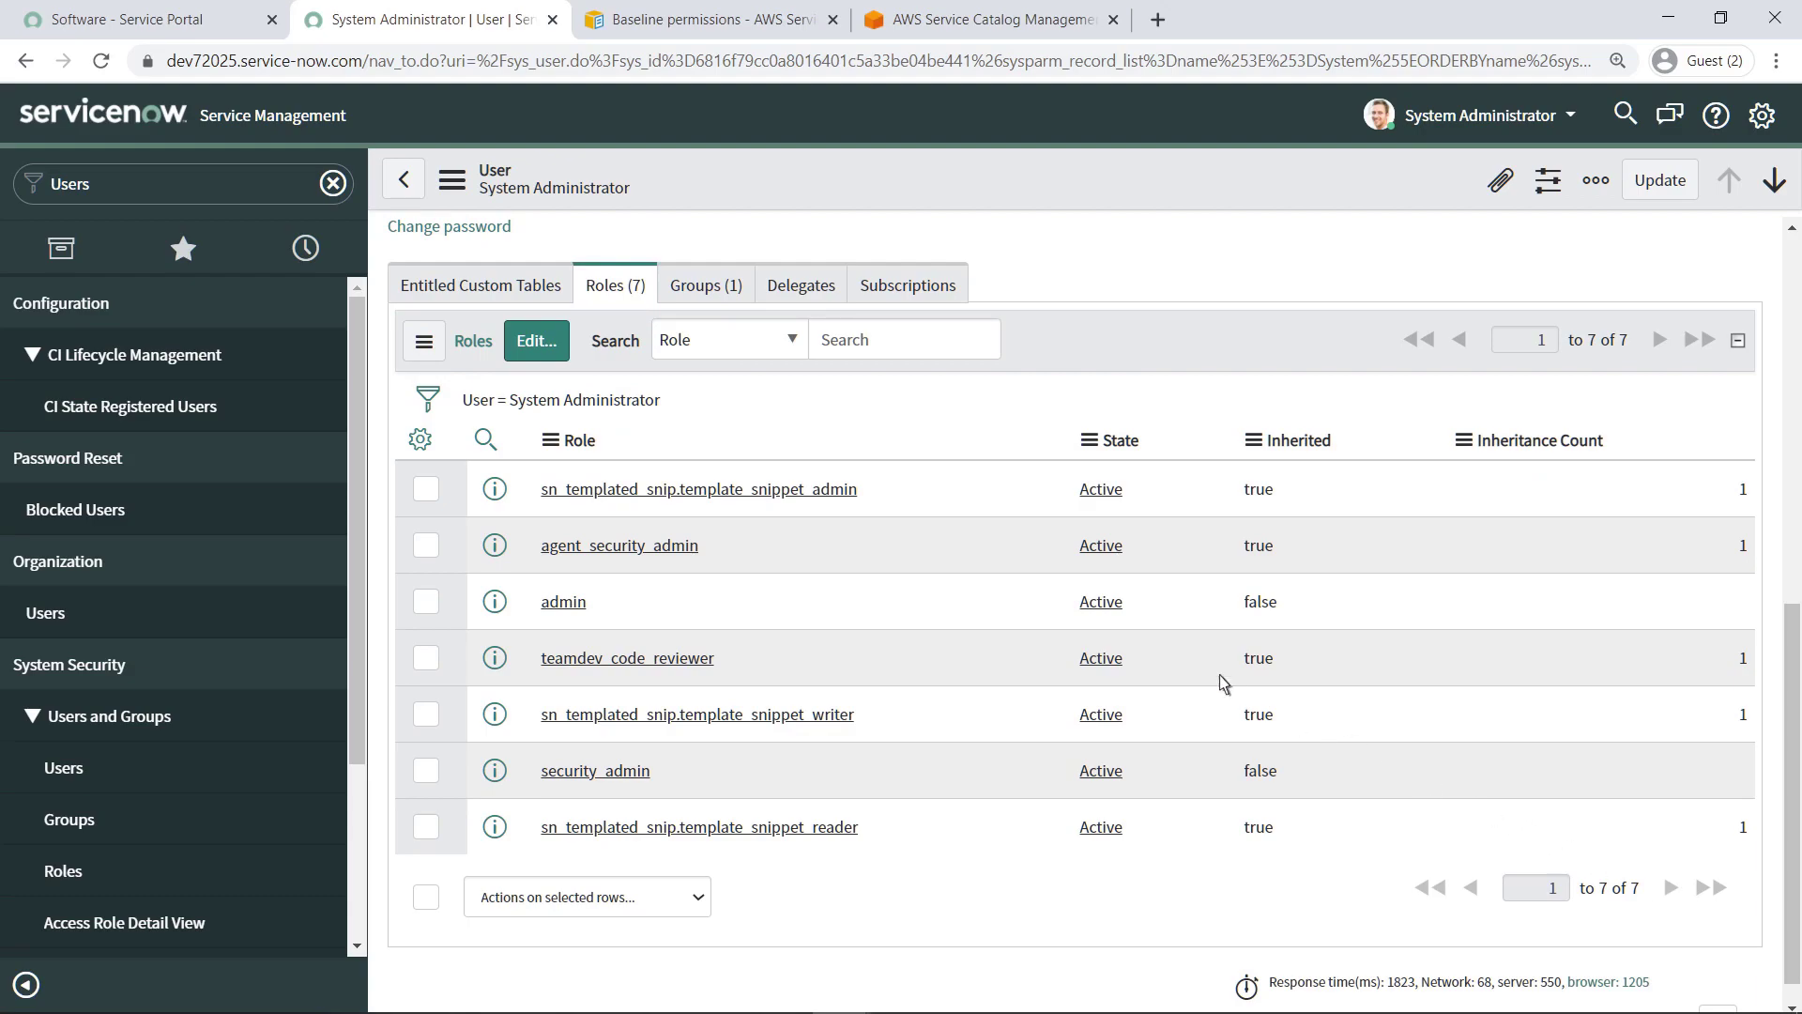
click(536, 340)
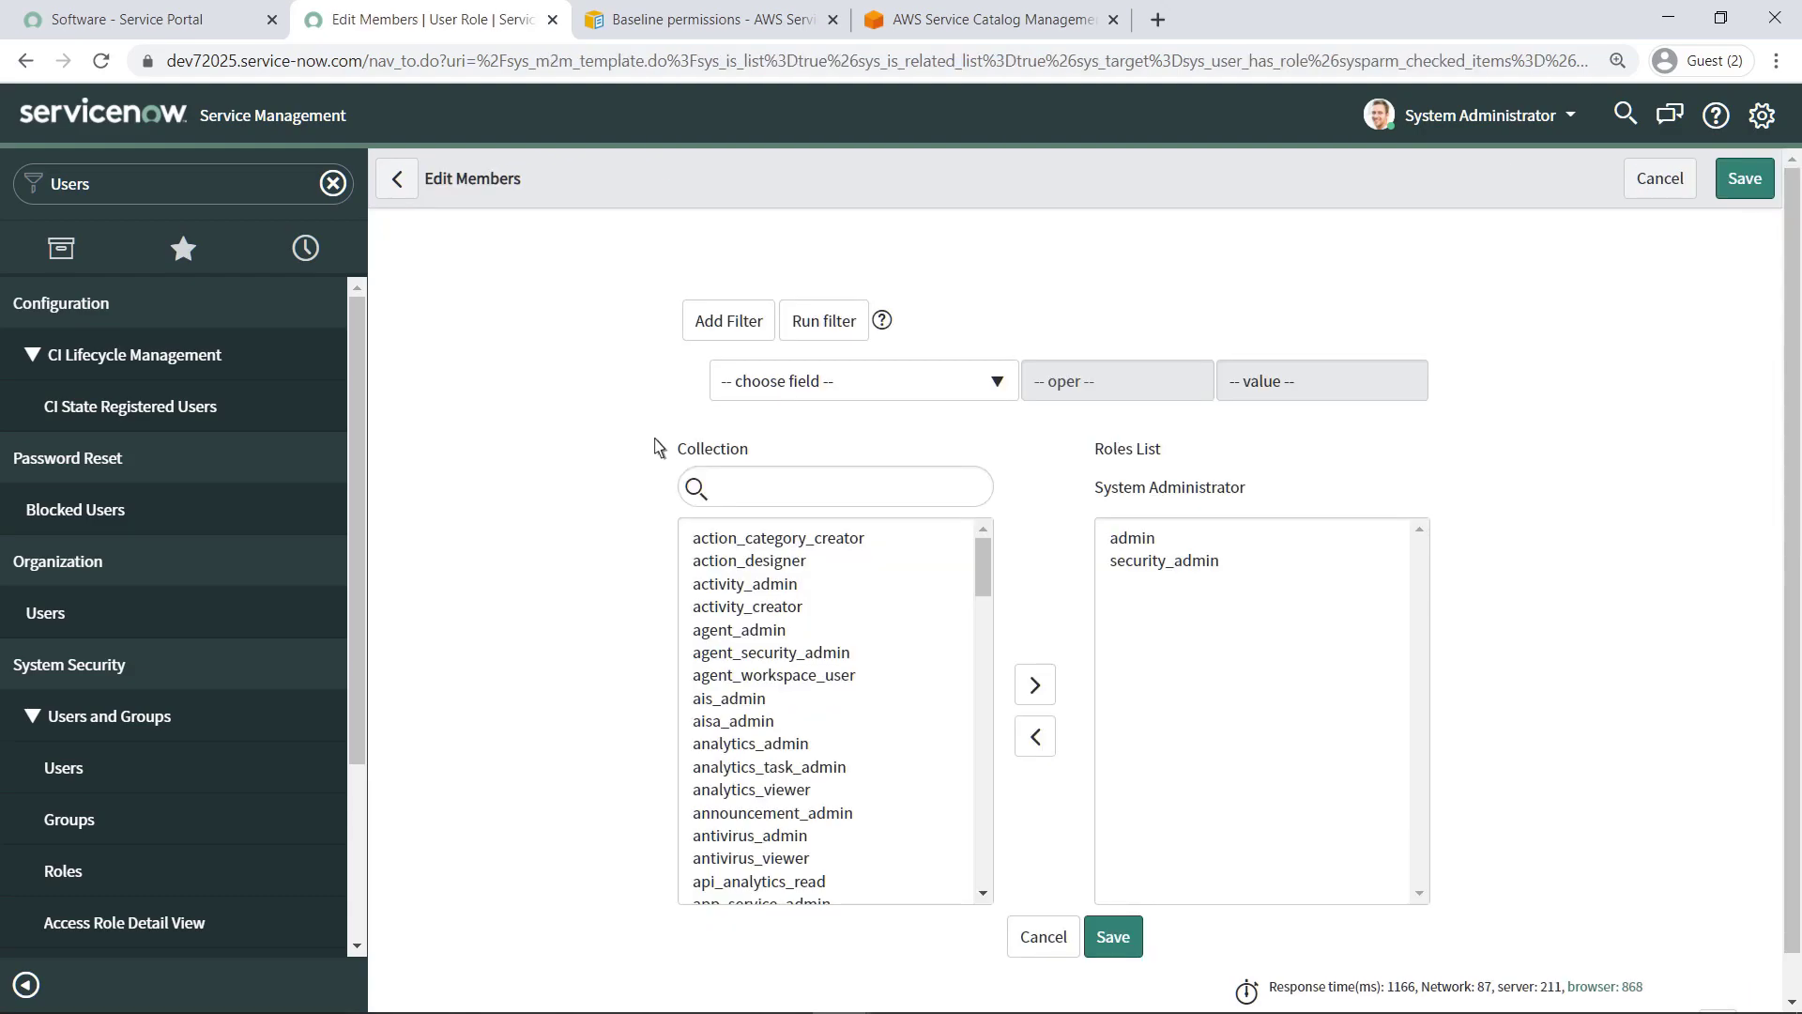
click(721, 490)
text(x_)
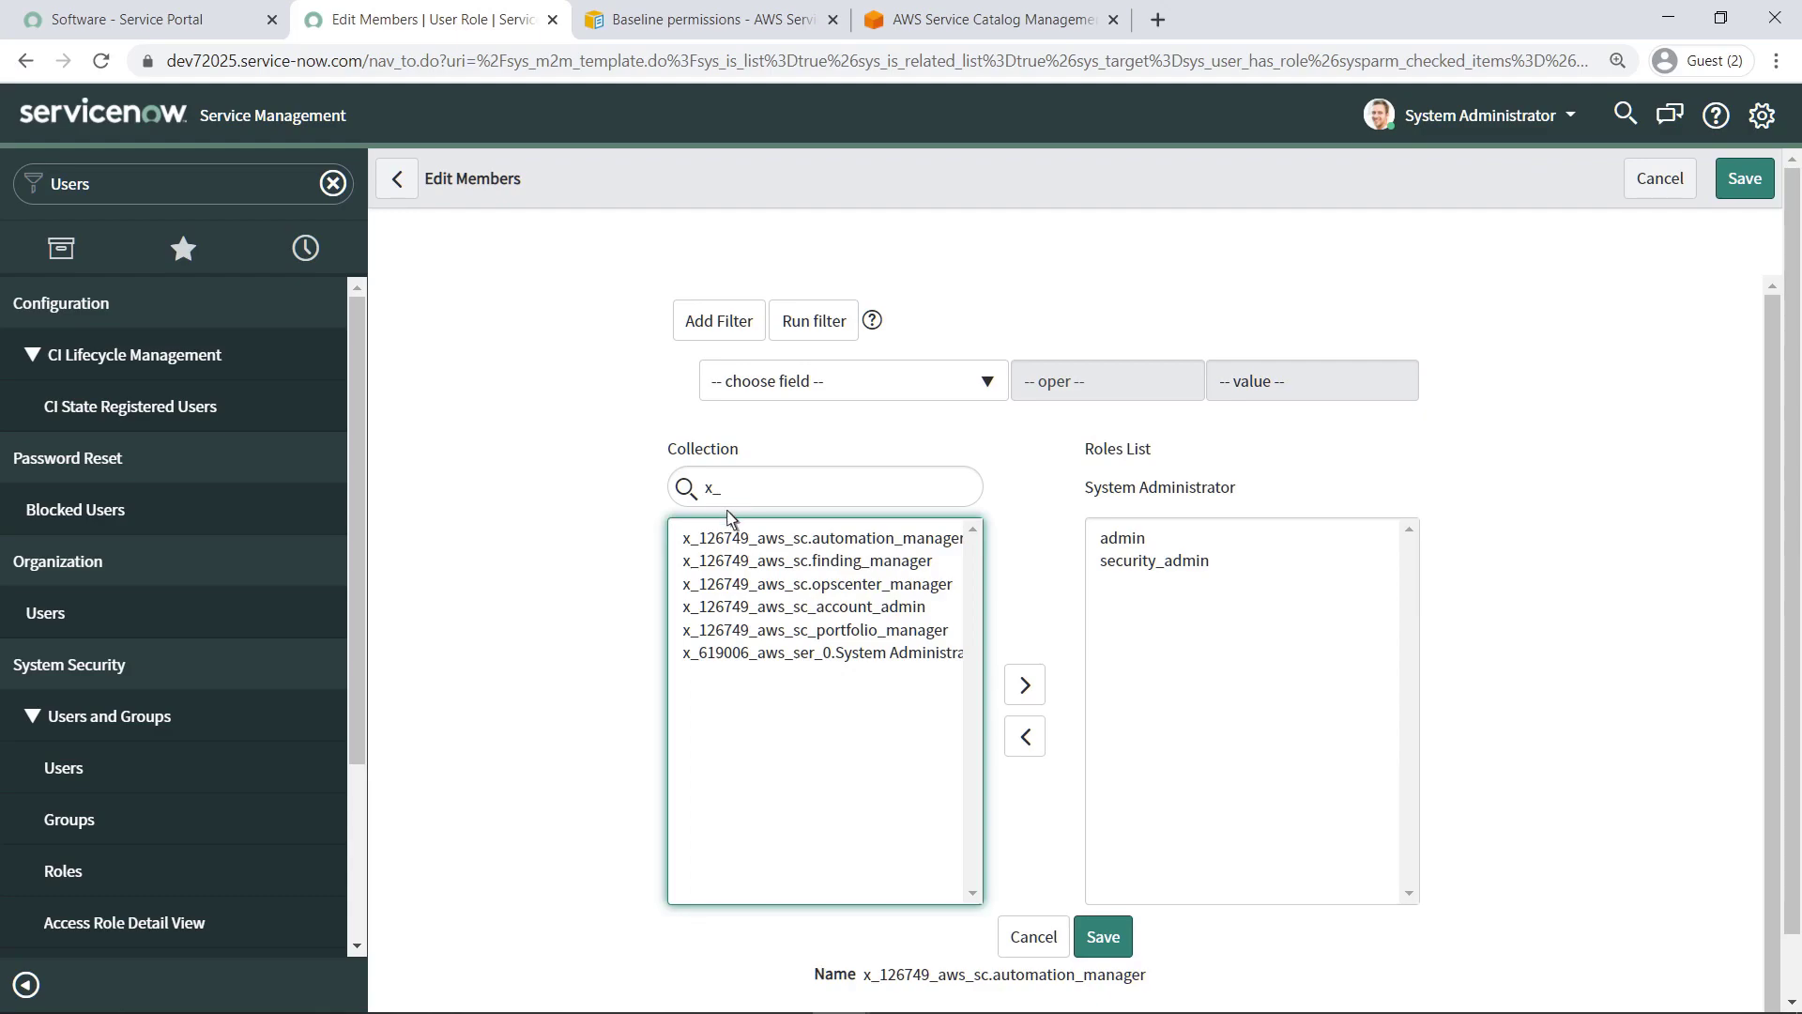
click(745, 543)
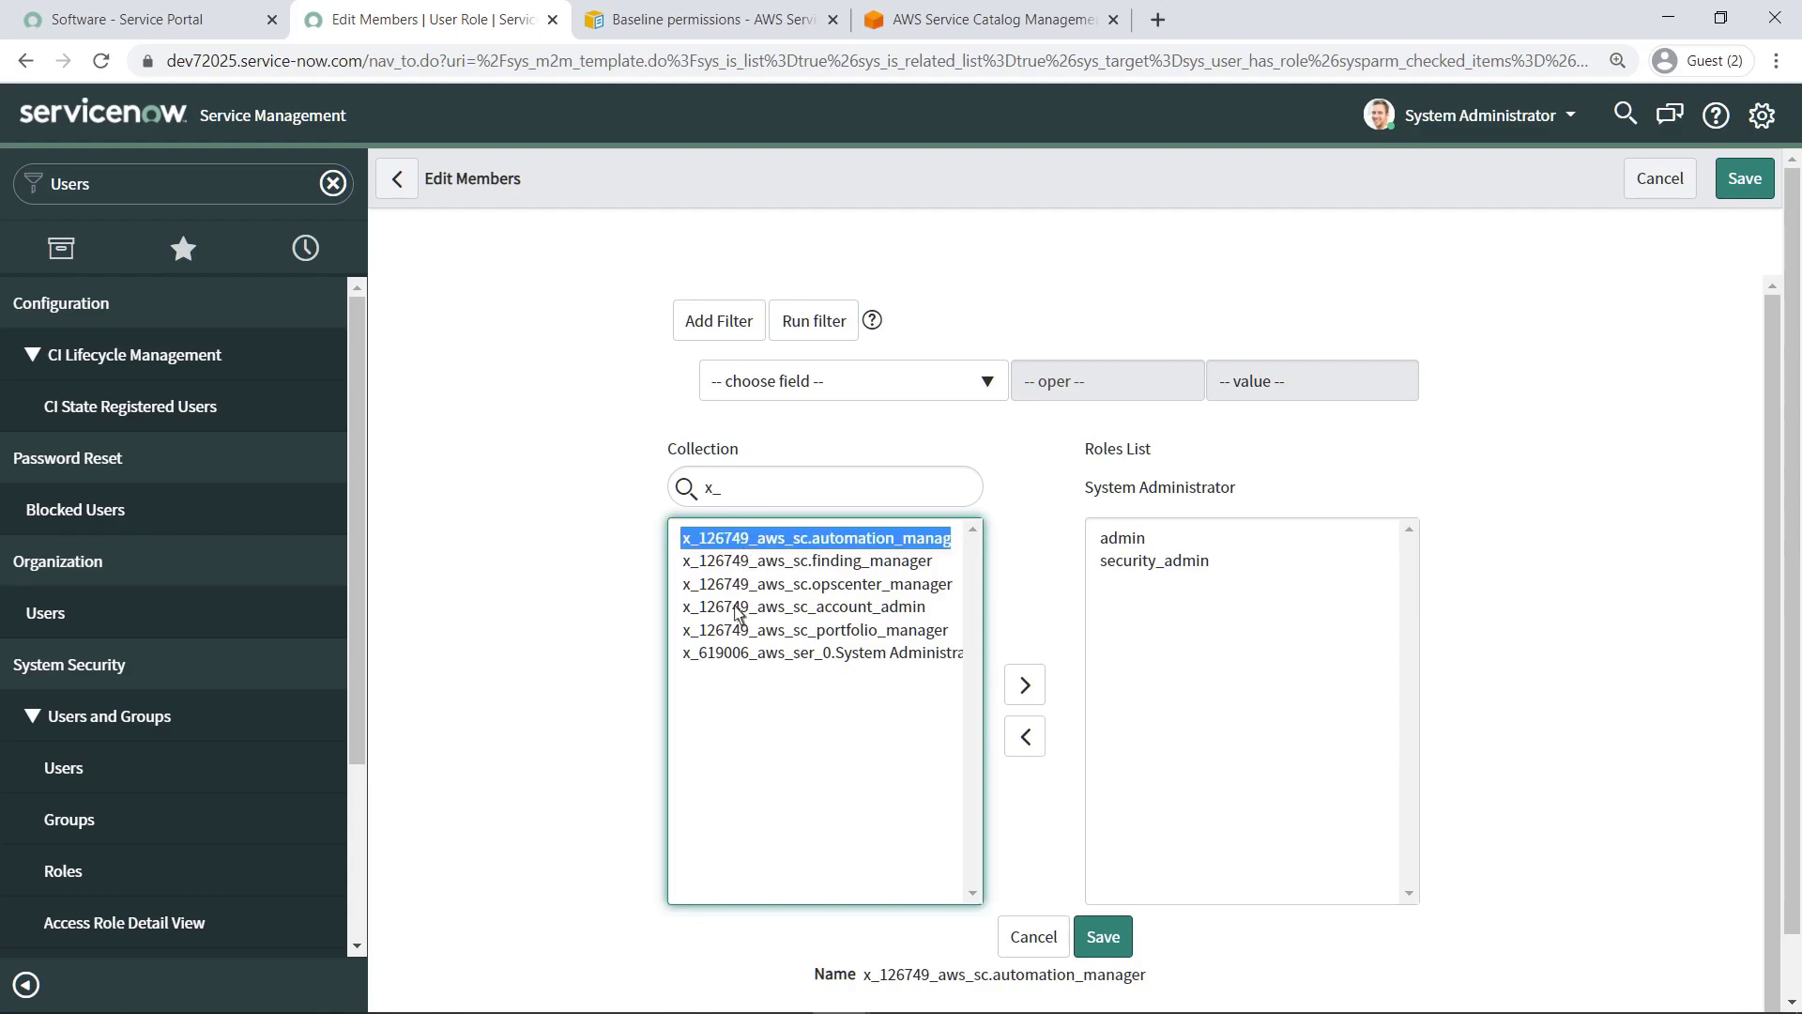
shift+click(726, 657)
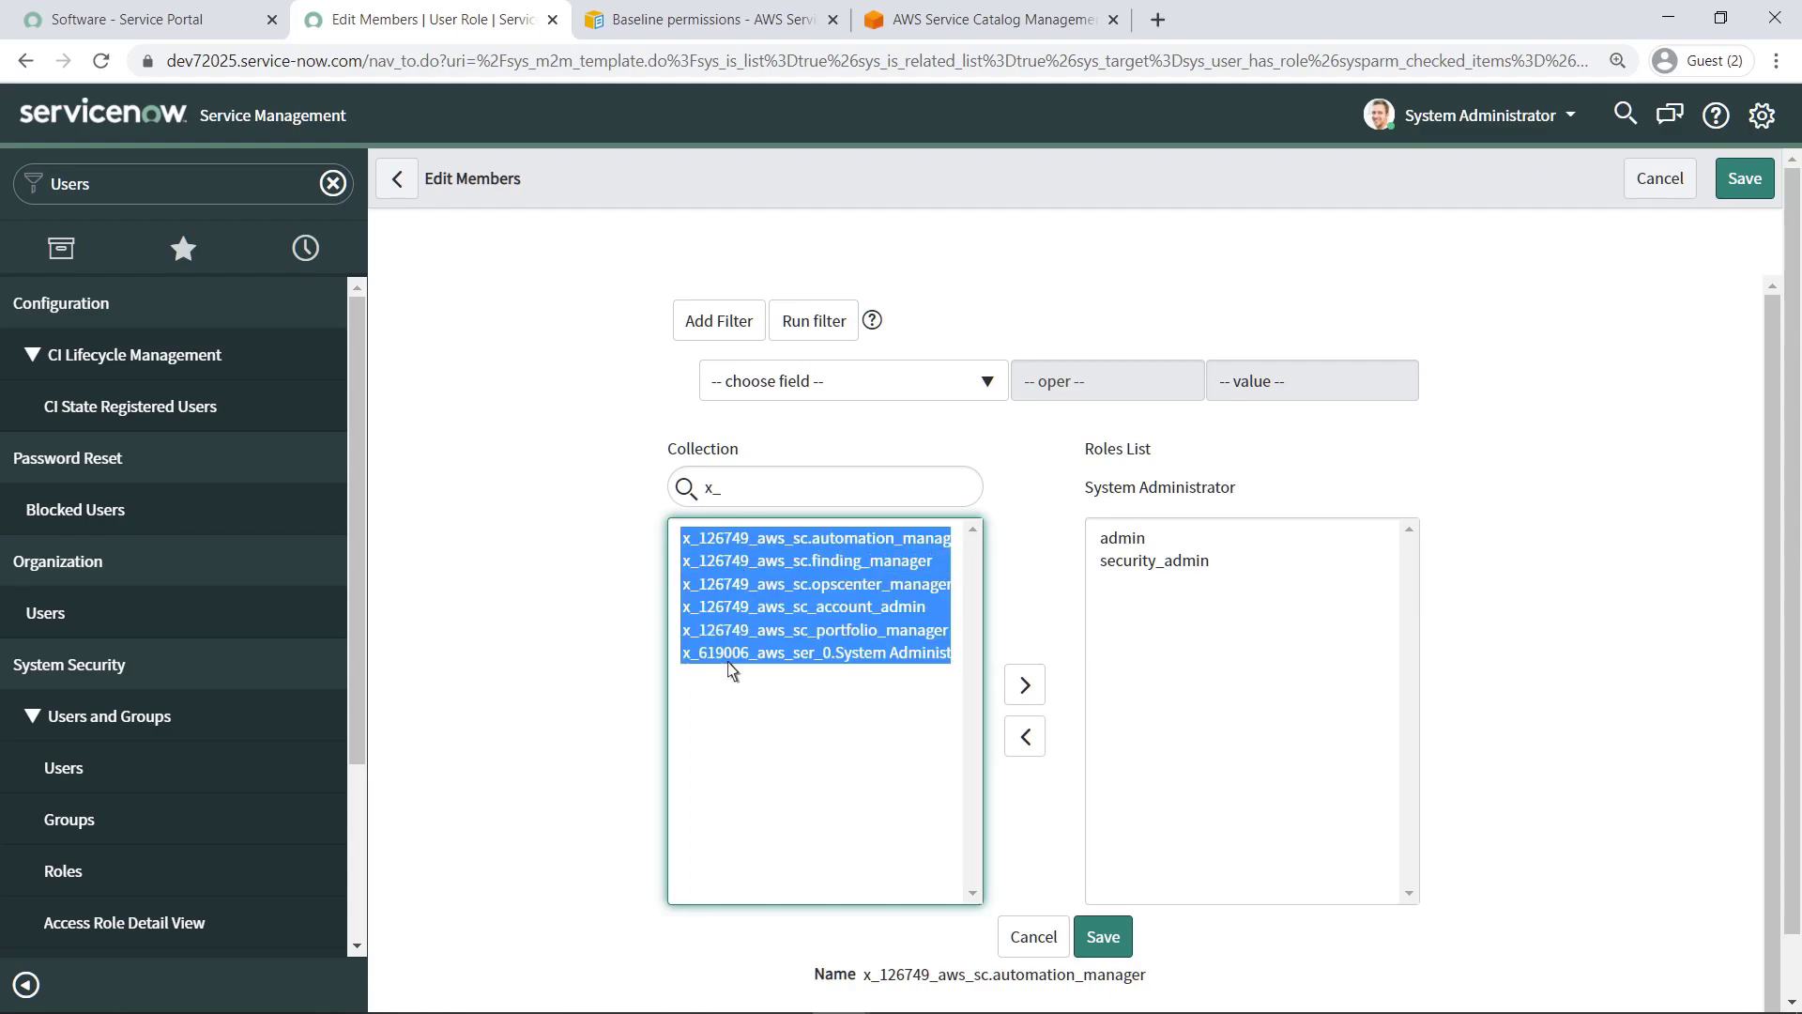
click(1024, 686)
click(1095, 942)
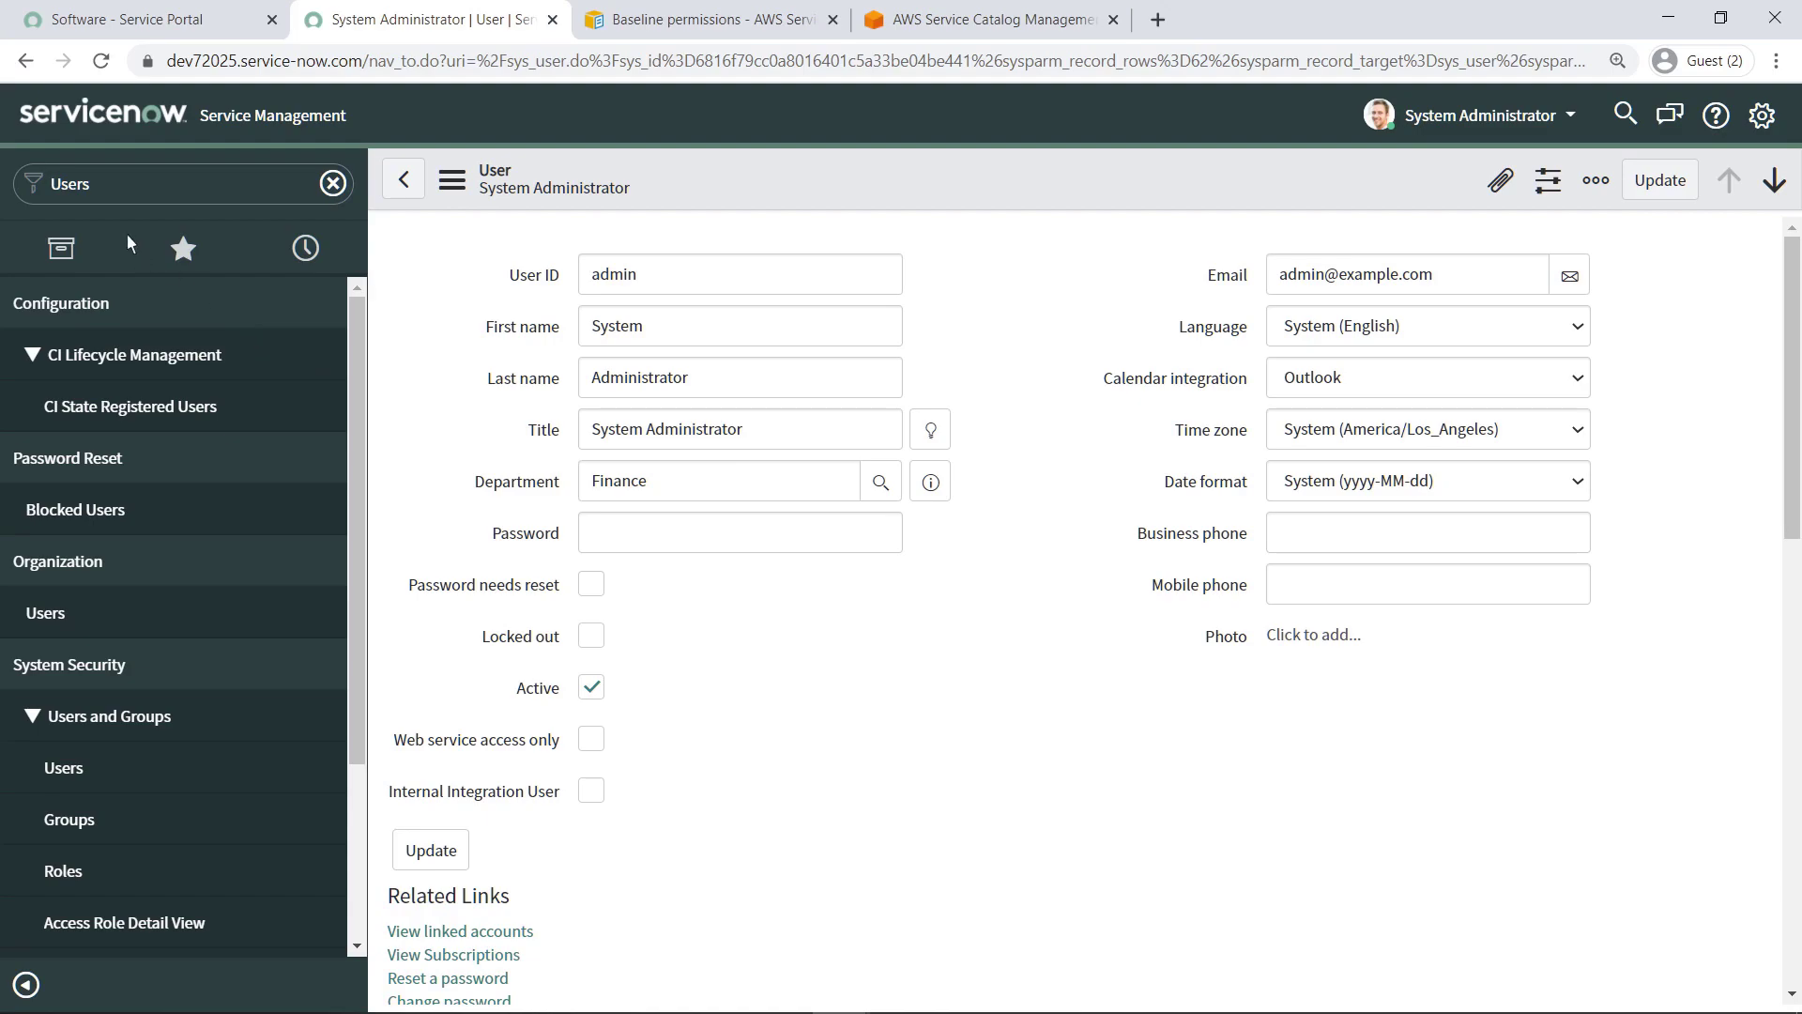
On the Service Catalog home page, insert an AWS Service Catalog section at the top
click(126, 184)
text(Service Catalog)
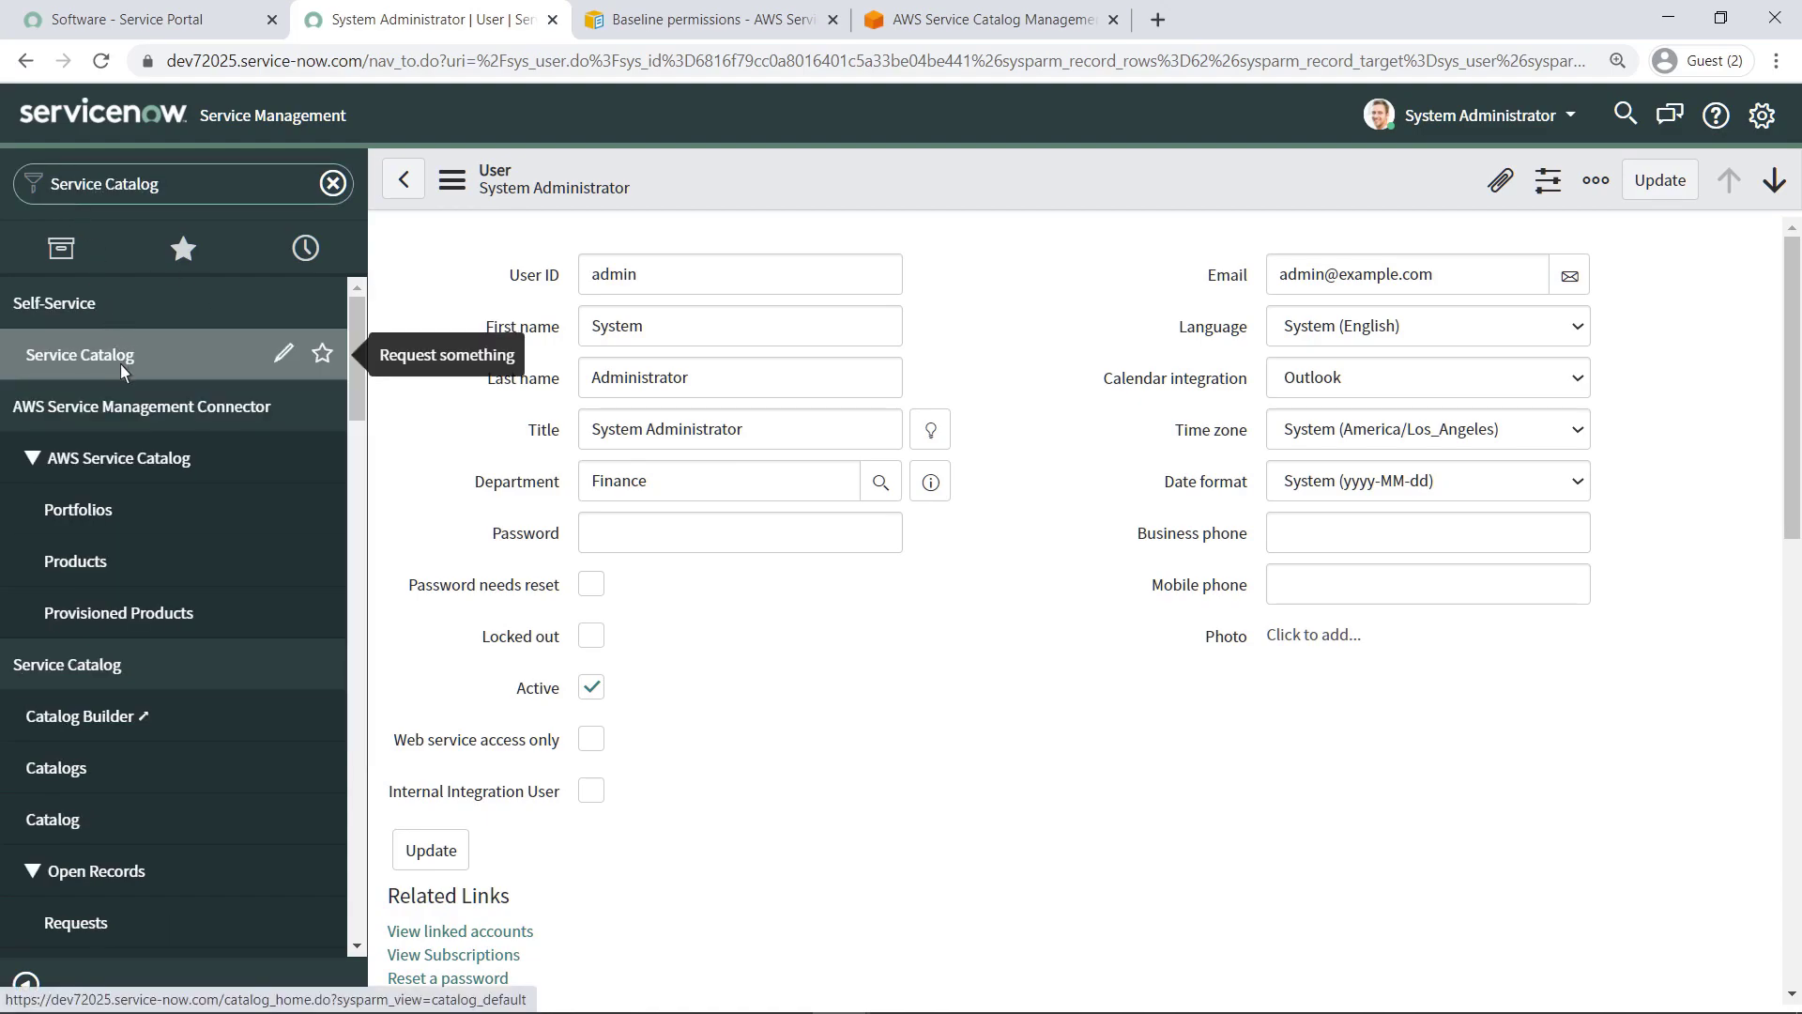
click(121, 363)
click(1773, 175)
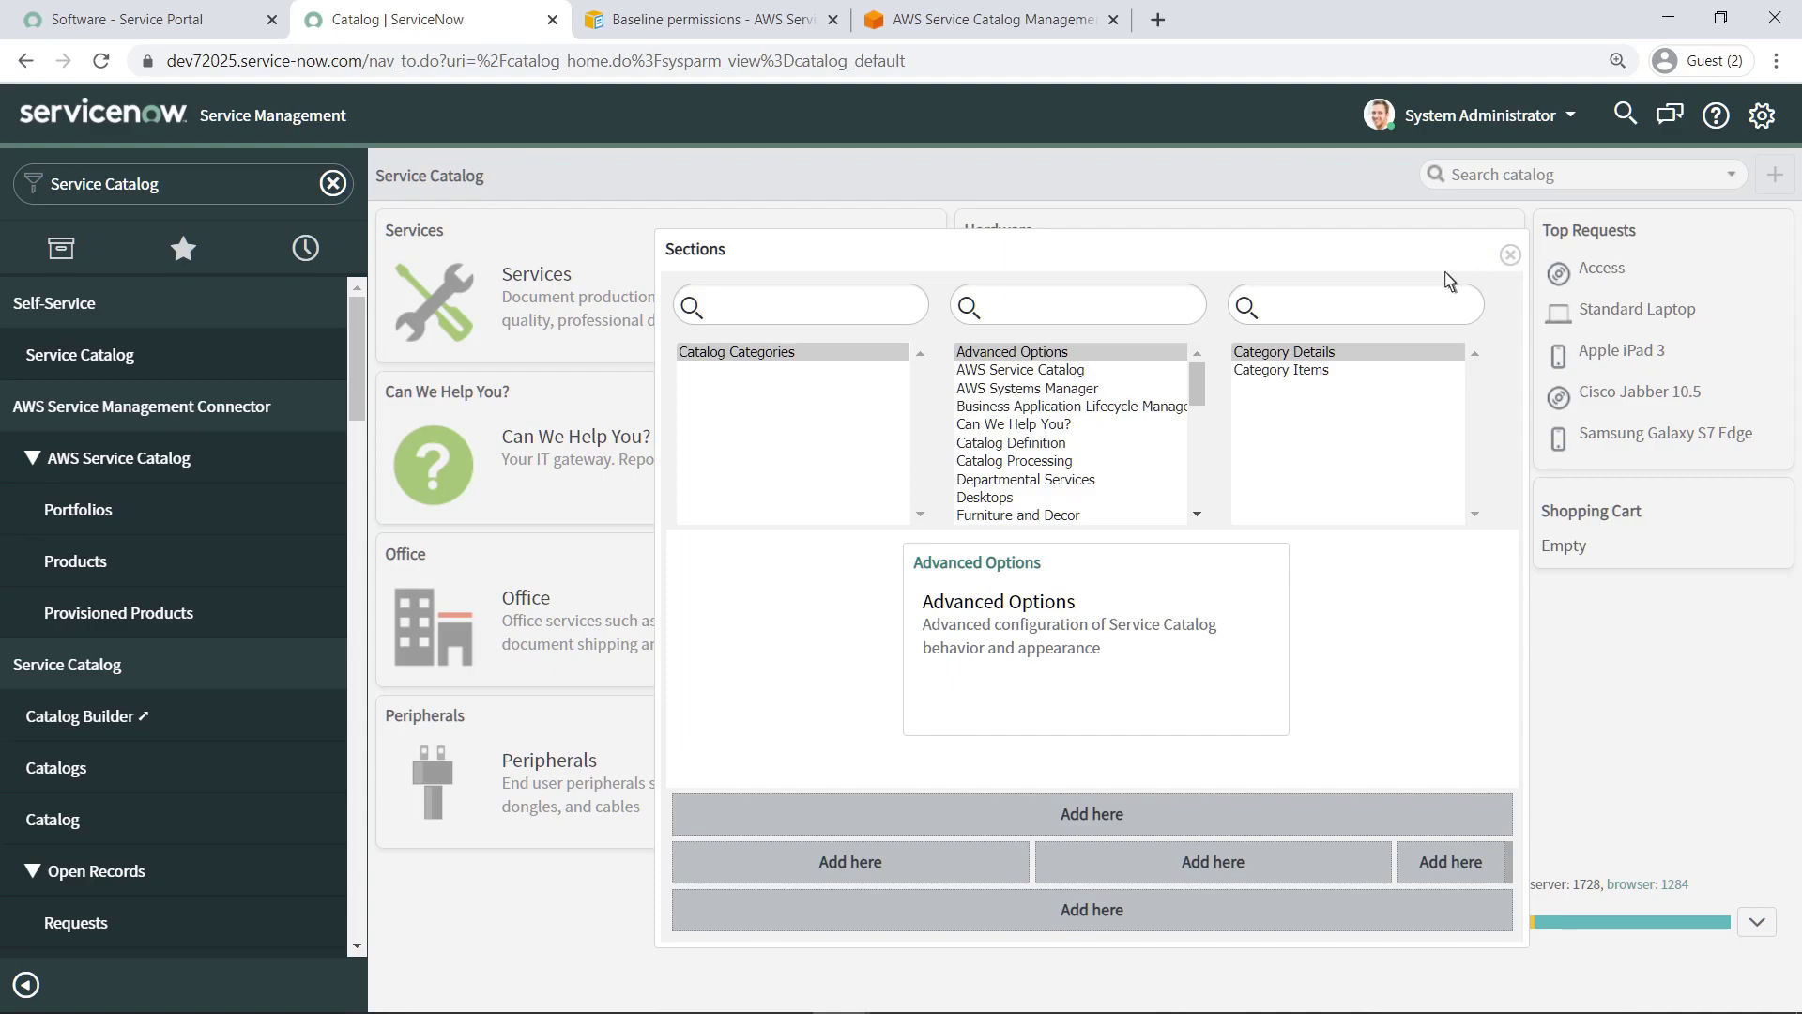
click(1047, 371)
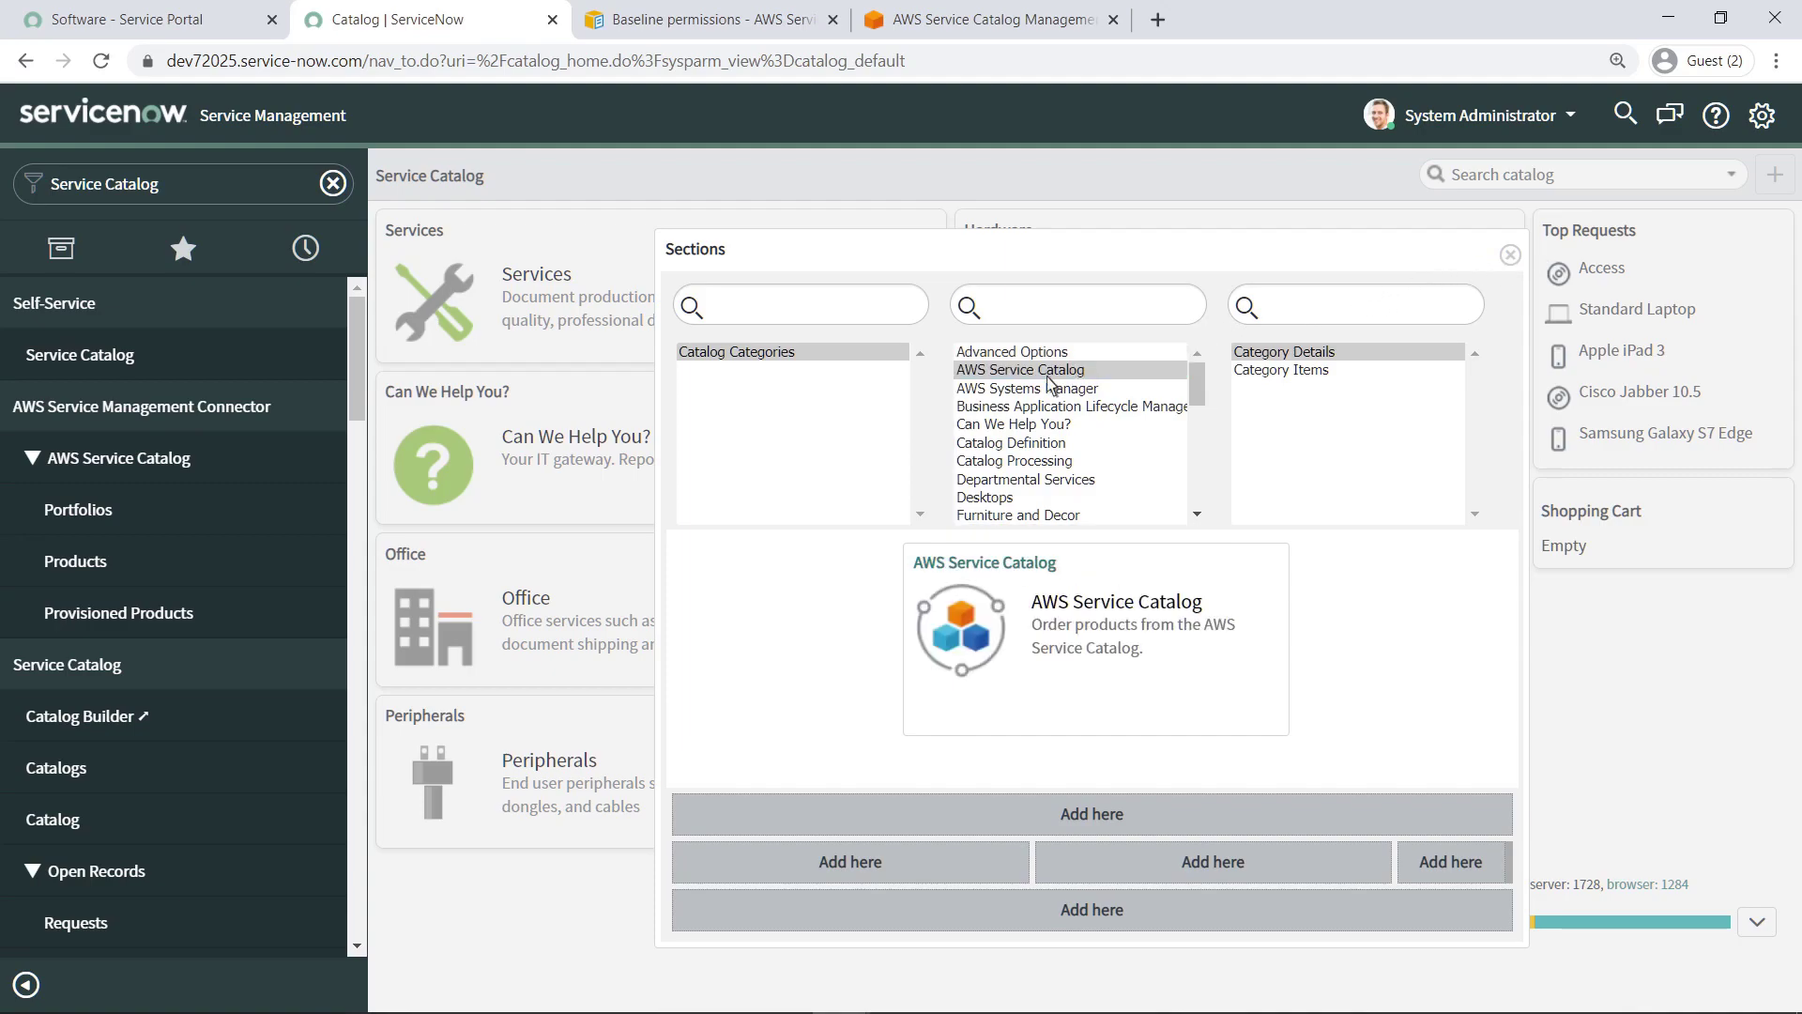
click(852, 866)
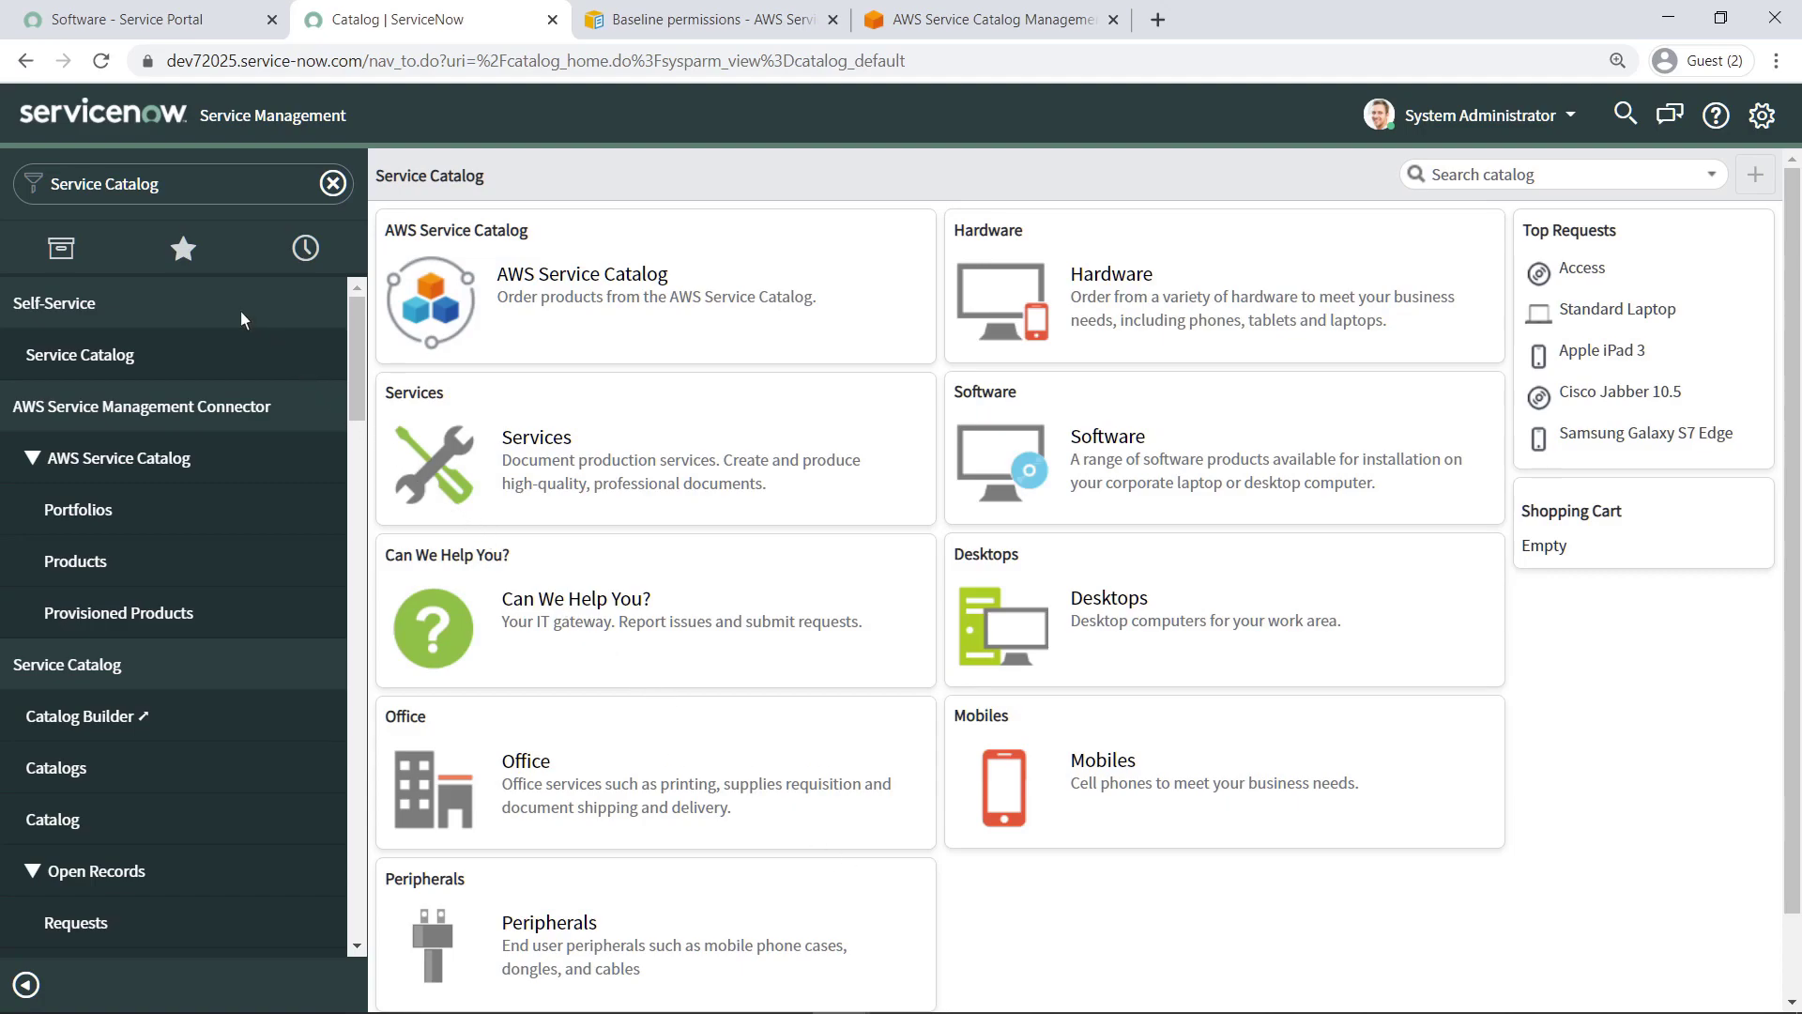
click(110, 193)
key(BackSpace)
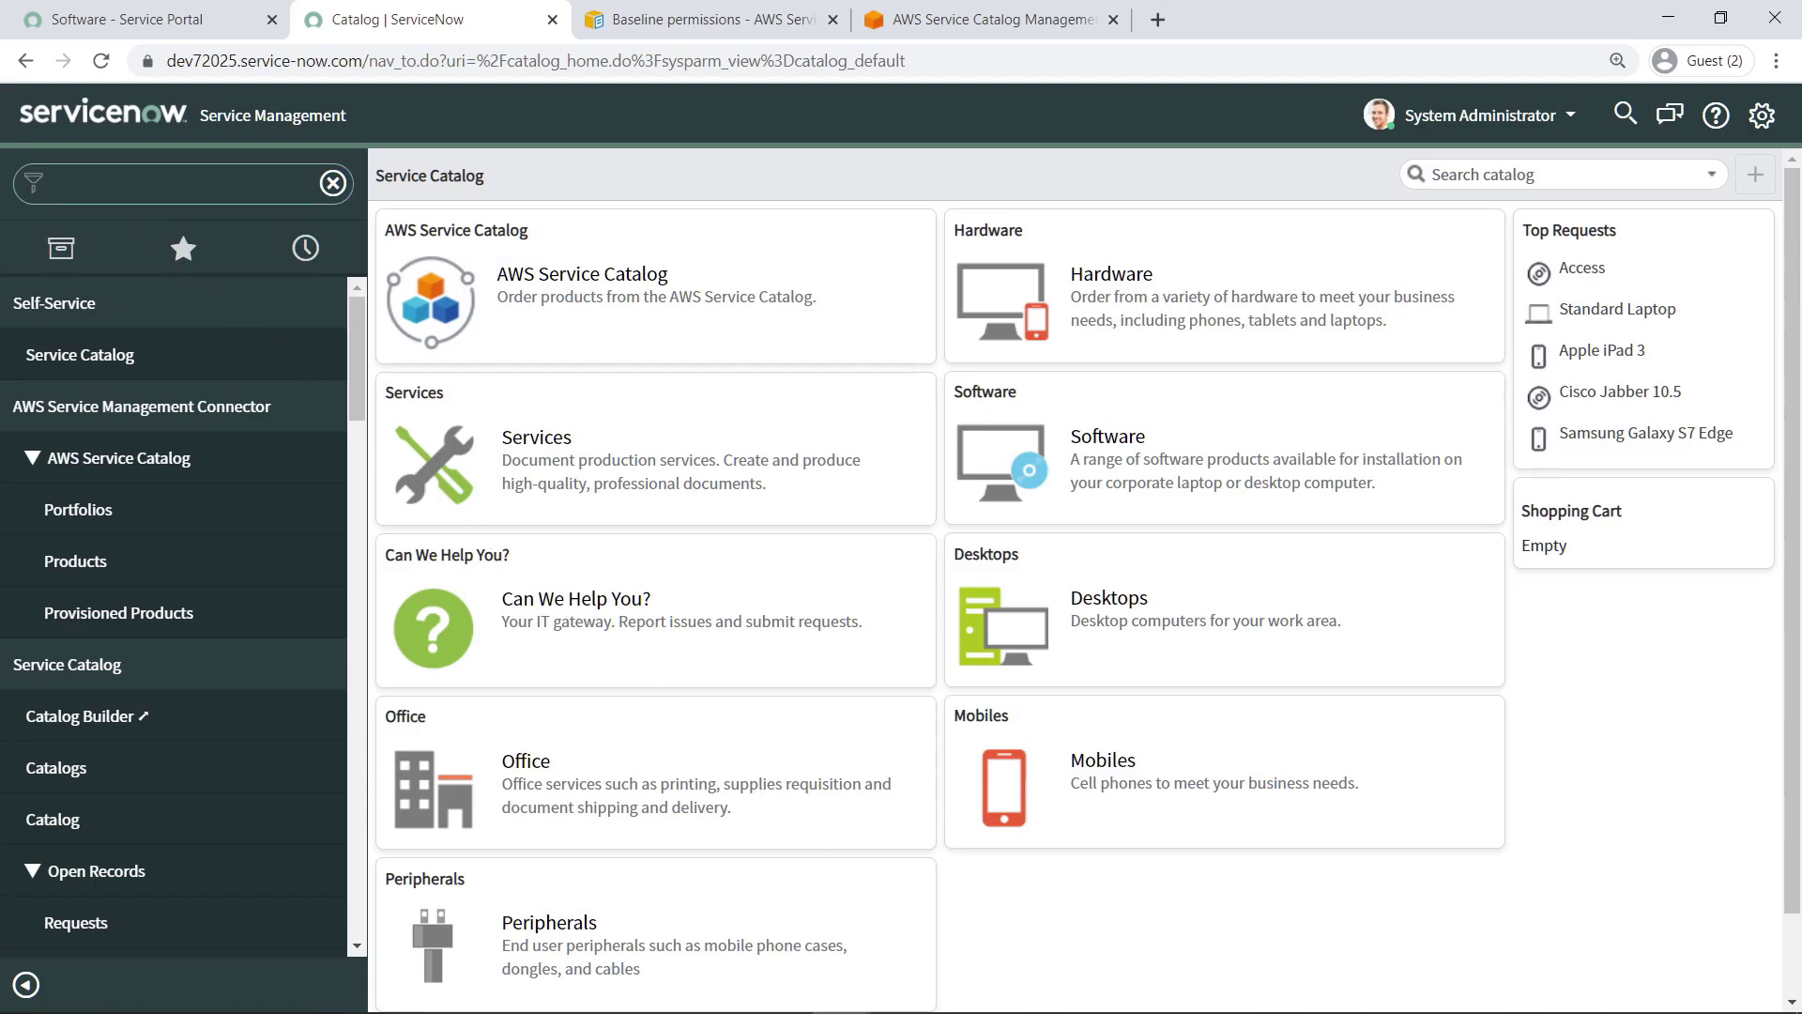
Open change request CHG0040007 and show the choice list for its Type field
text(Change)
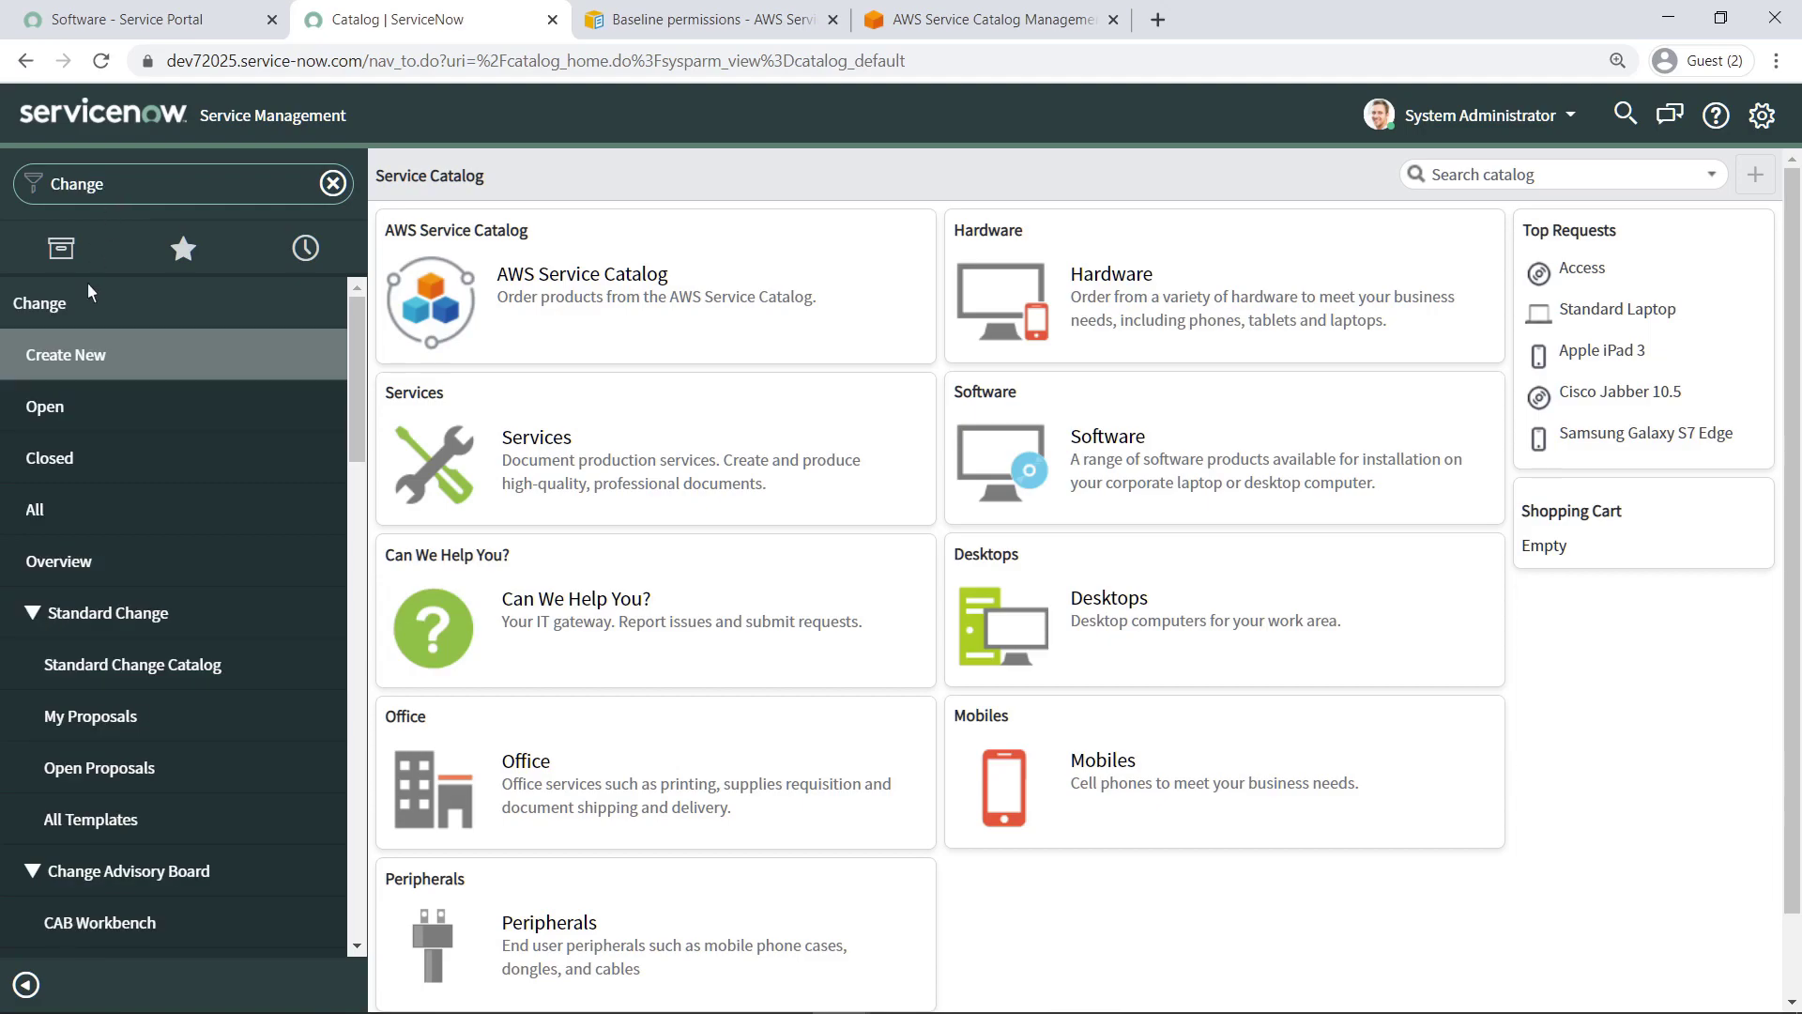
click(53, 418)
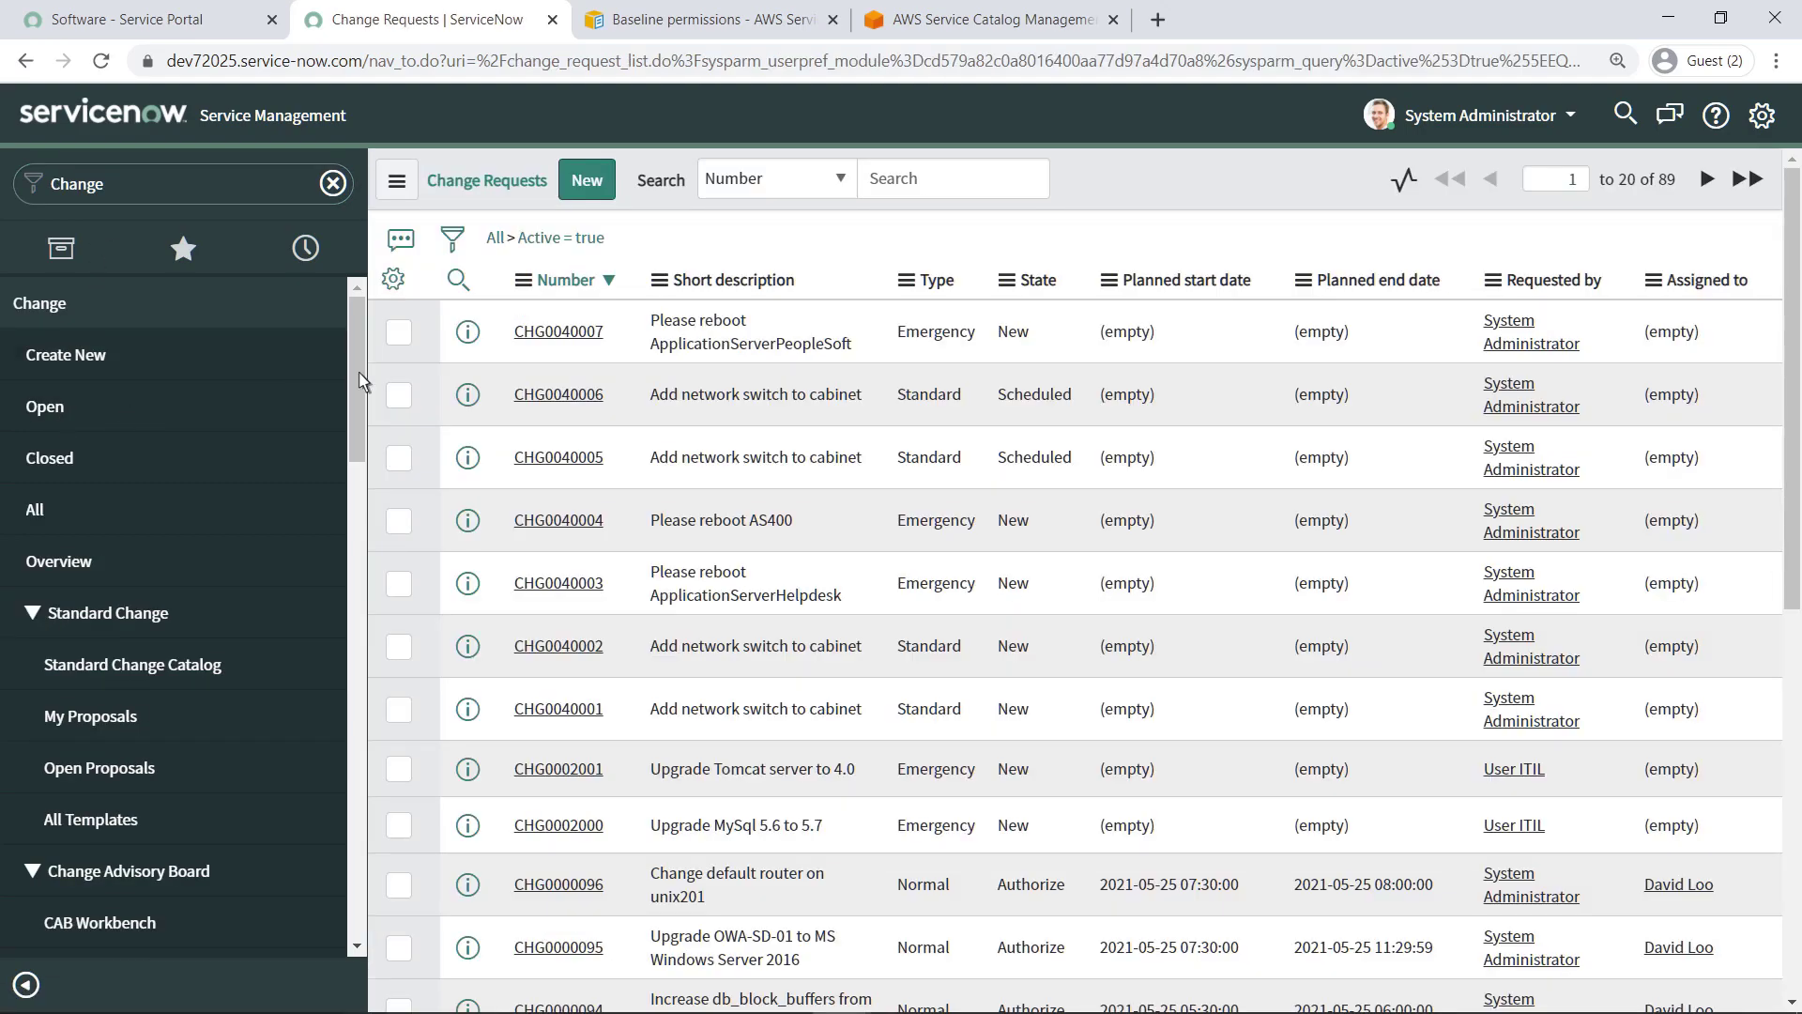
click(563, 331)
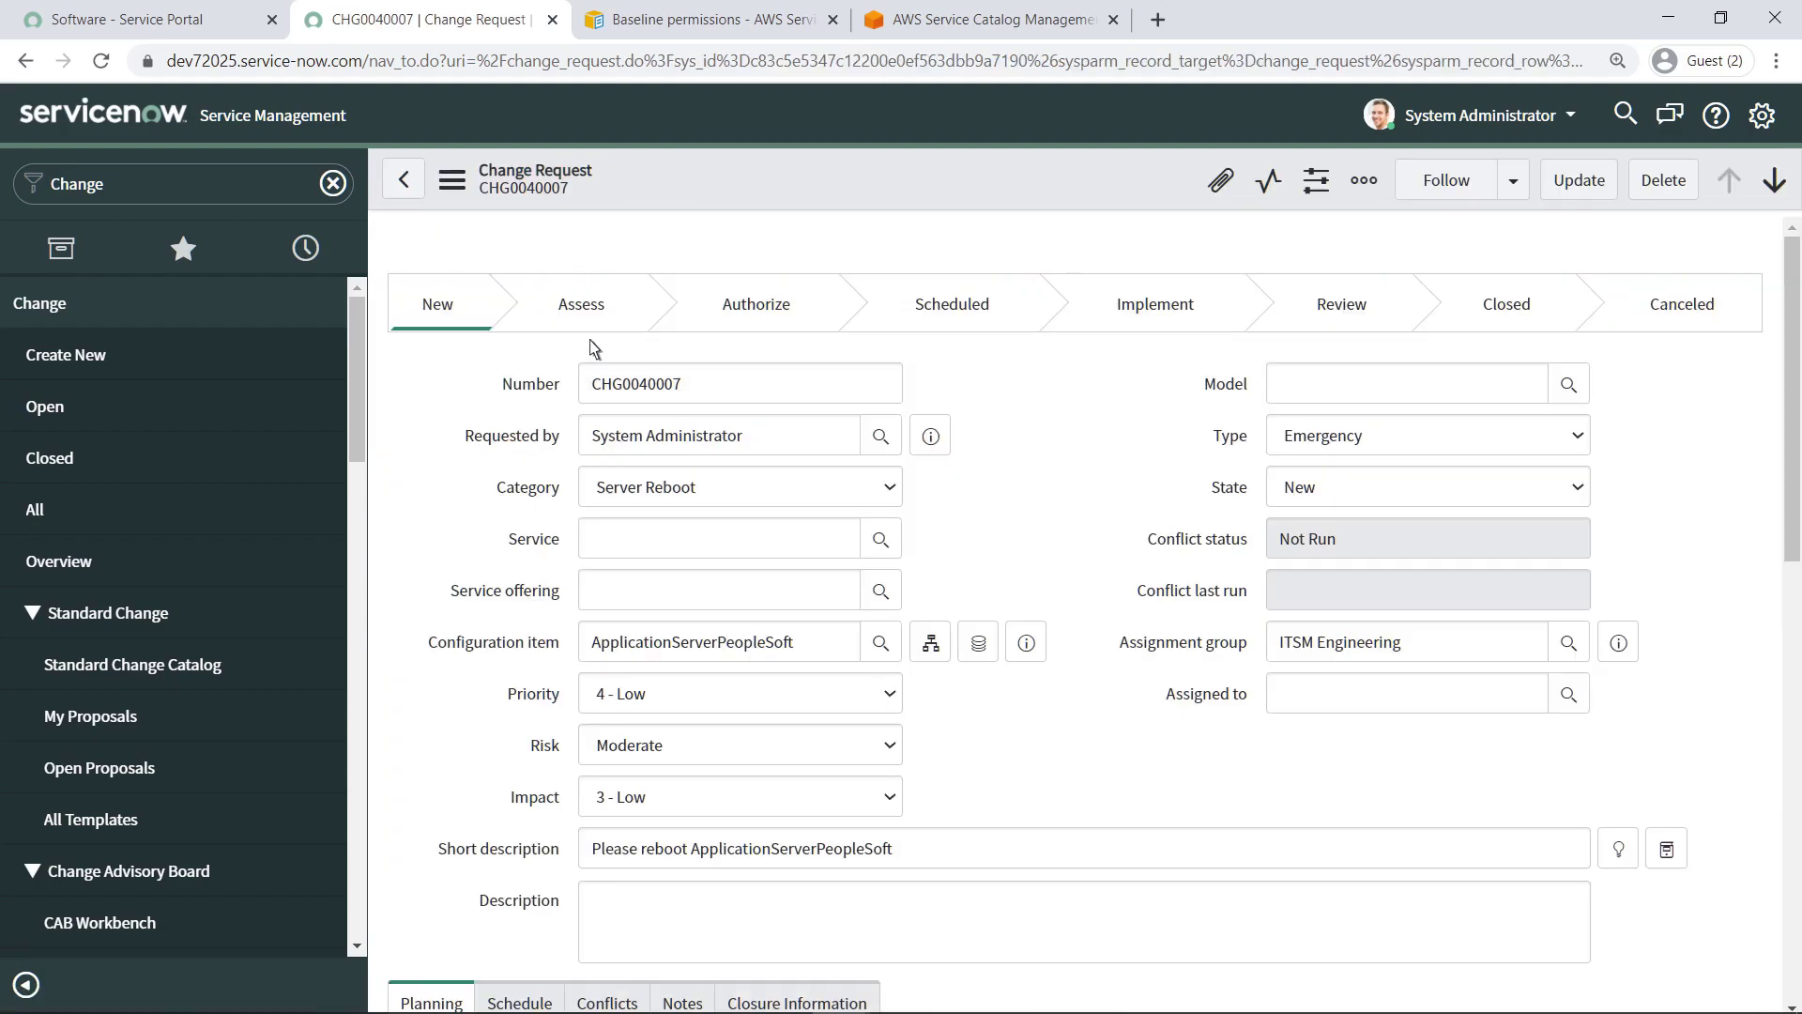
right_click(1225, 449)
click(1298, 589)
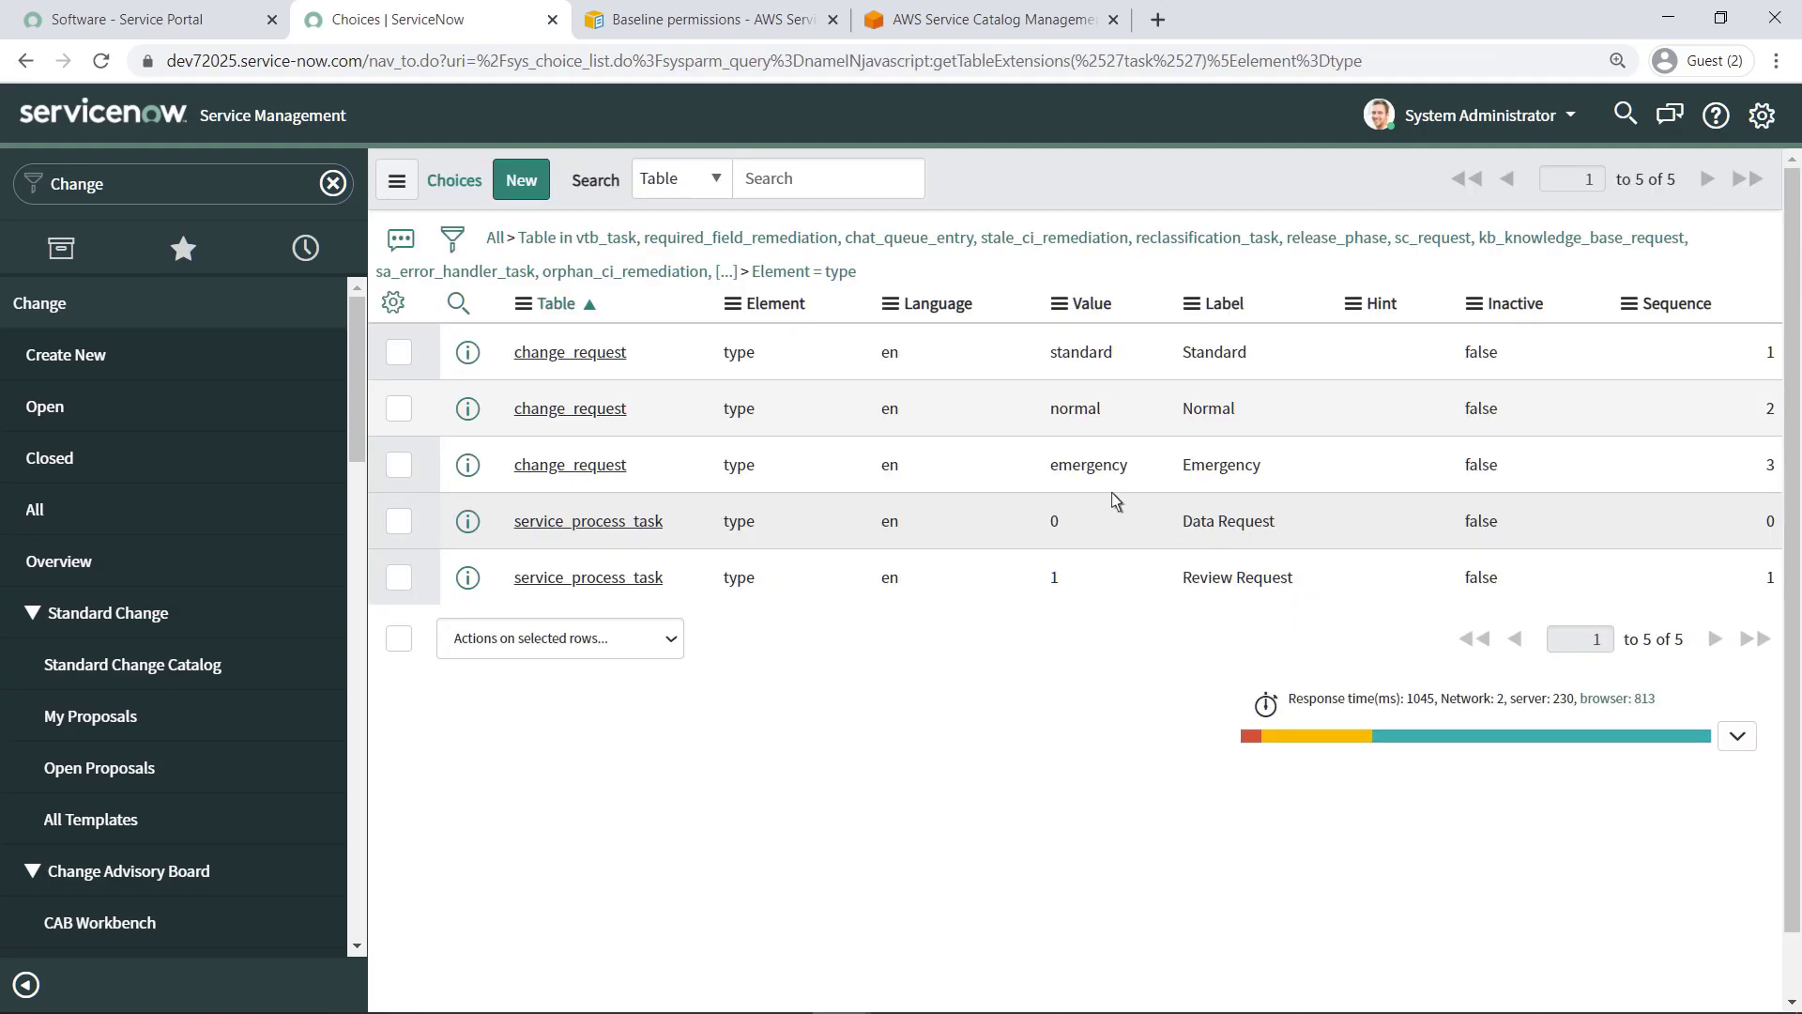
Create a Change Request Type choice 'AWS Provisioned Product Event' as label and value, sequence 4
click(522, 181)
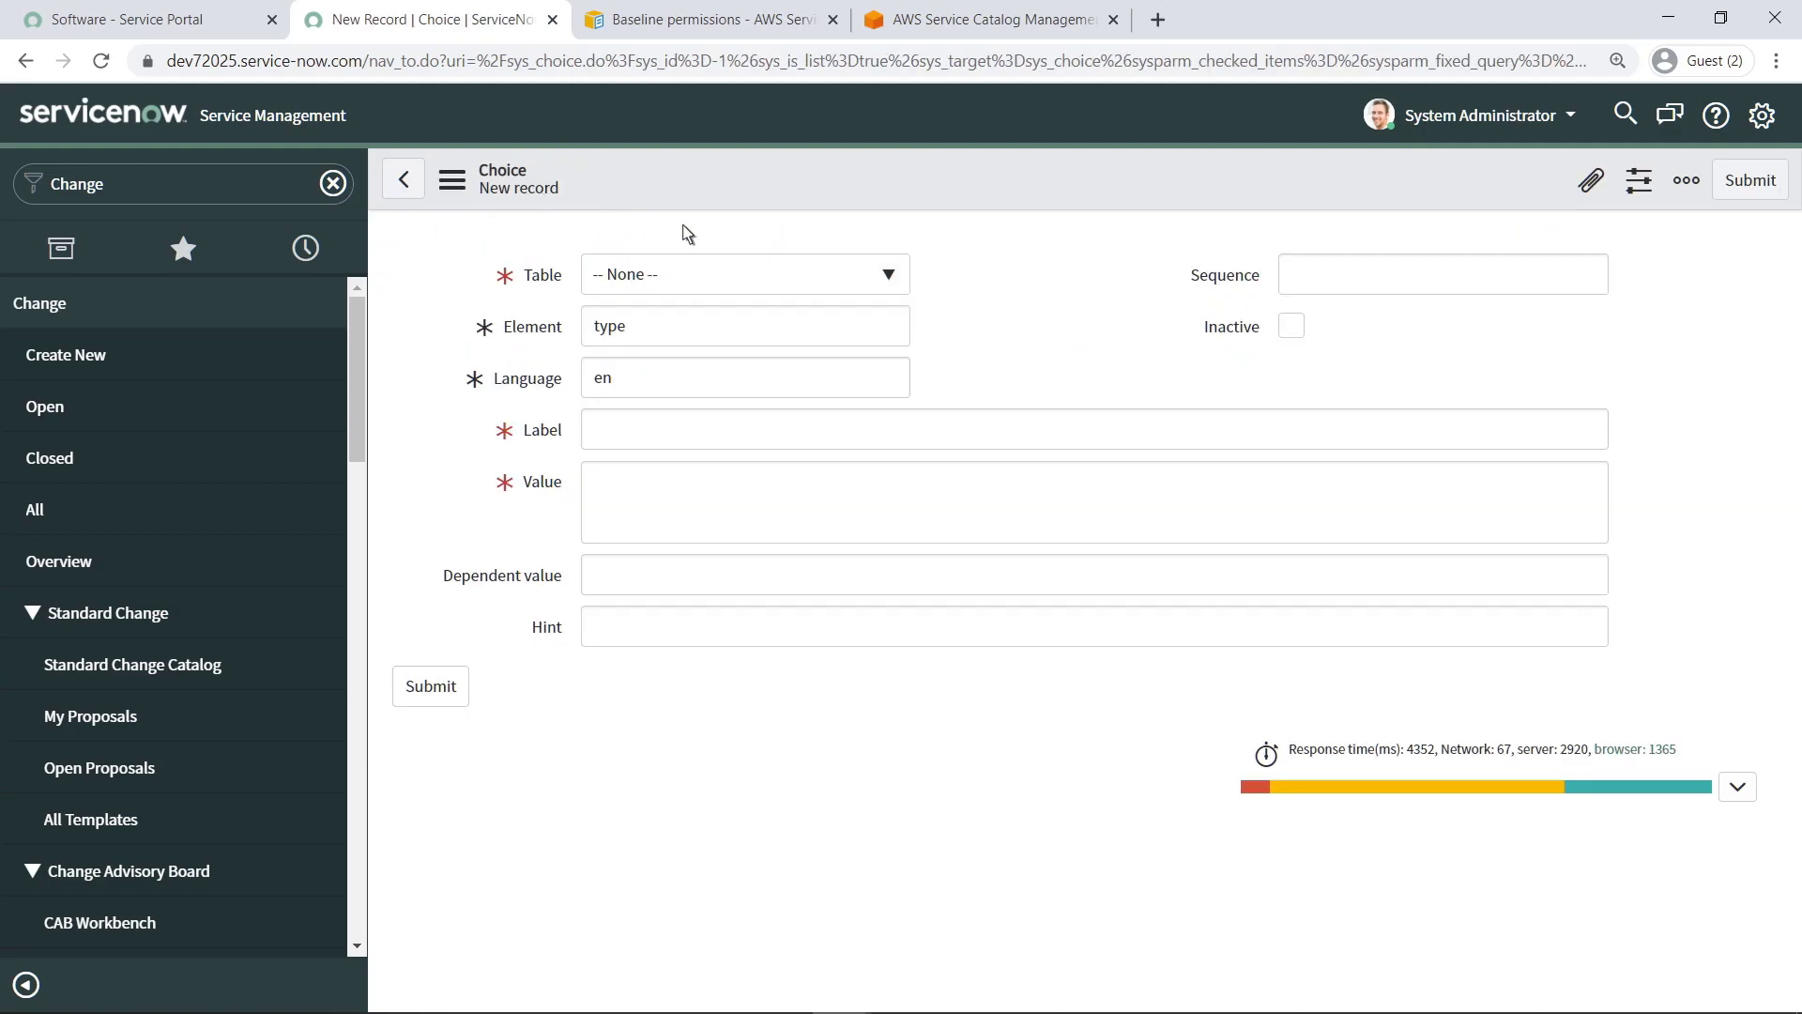
click(887, 275)
text(Change Request)
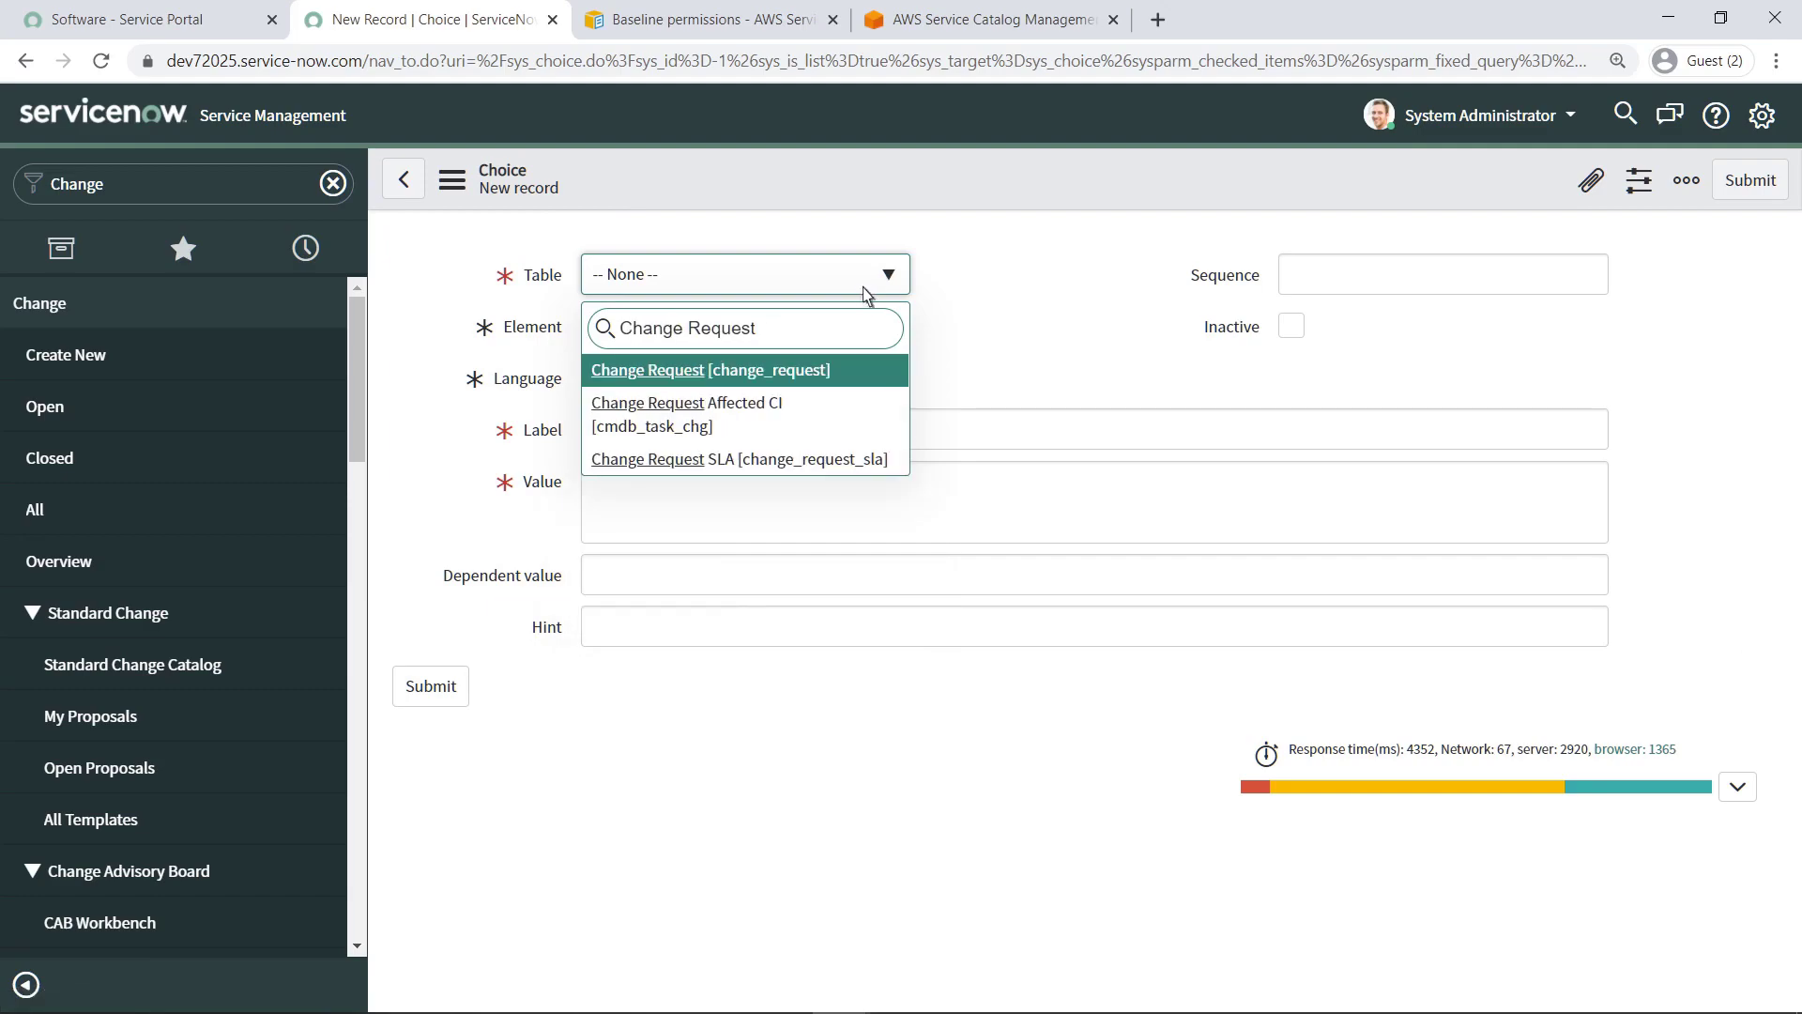
click(700, 376)
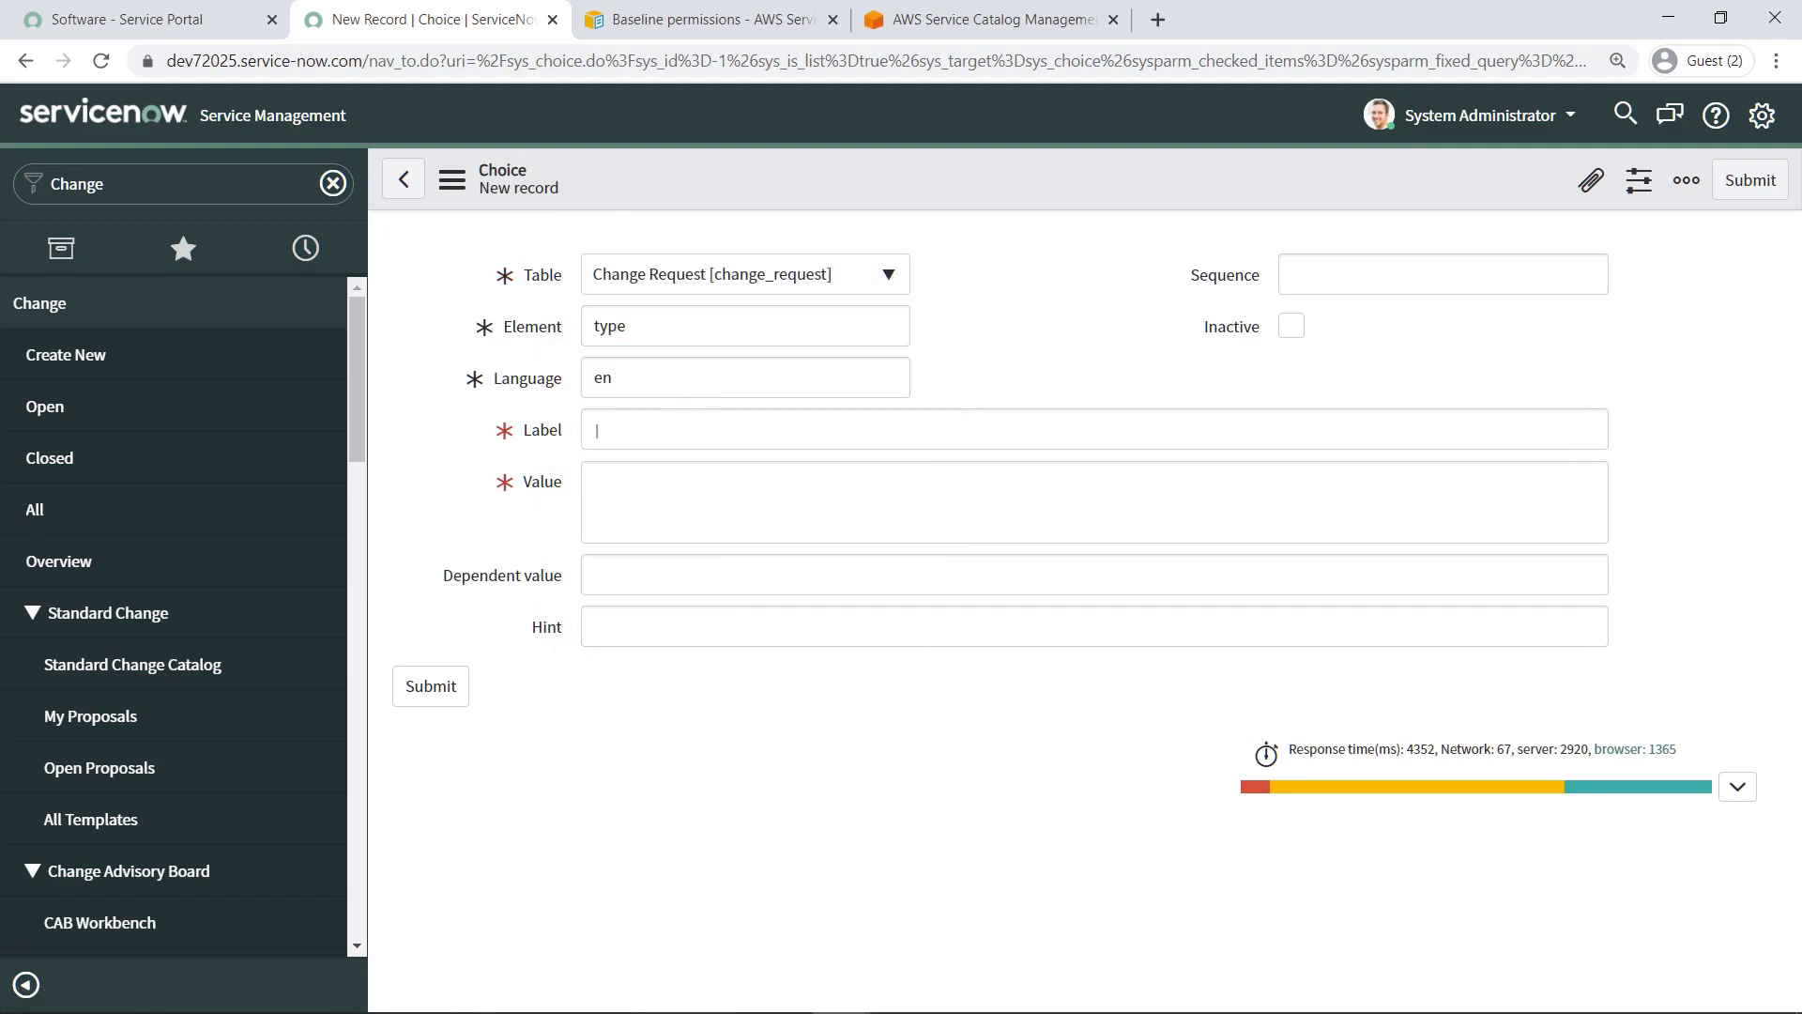
click(596, 430)
text(AWS Provisioned Product Event)
key(Tab)
text(AWS Provisio)
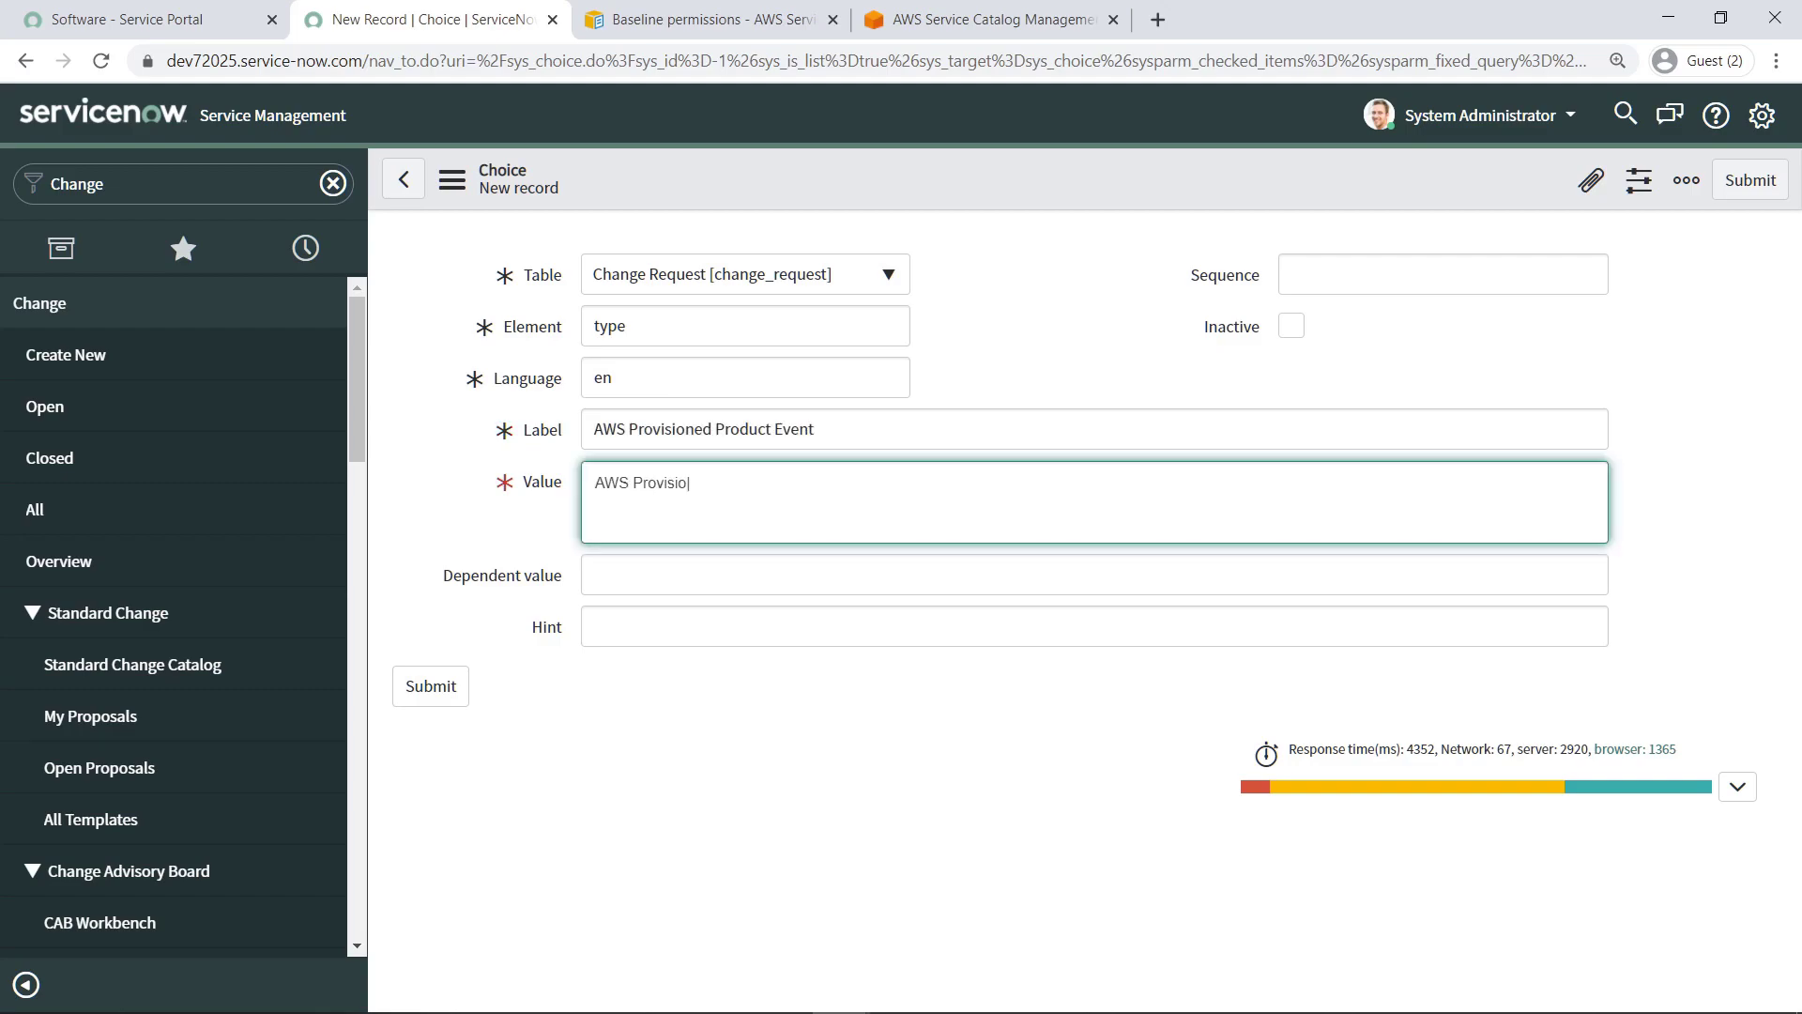
text(ned Product Event)
click(1443, 274)
text(4)
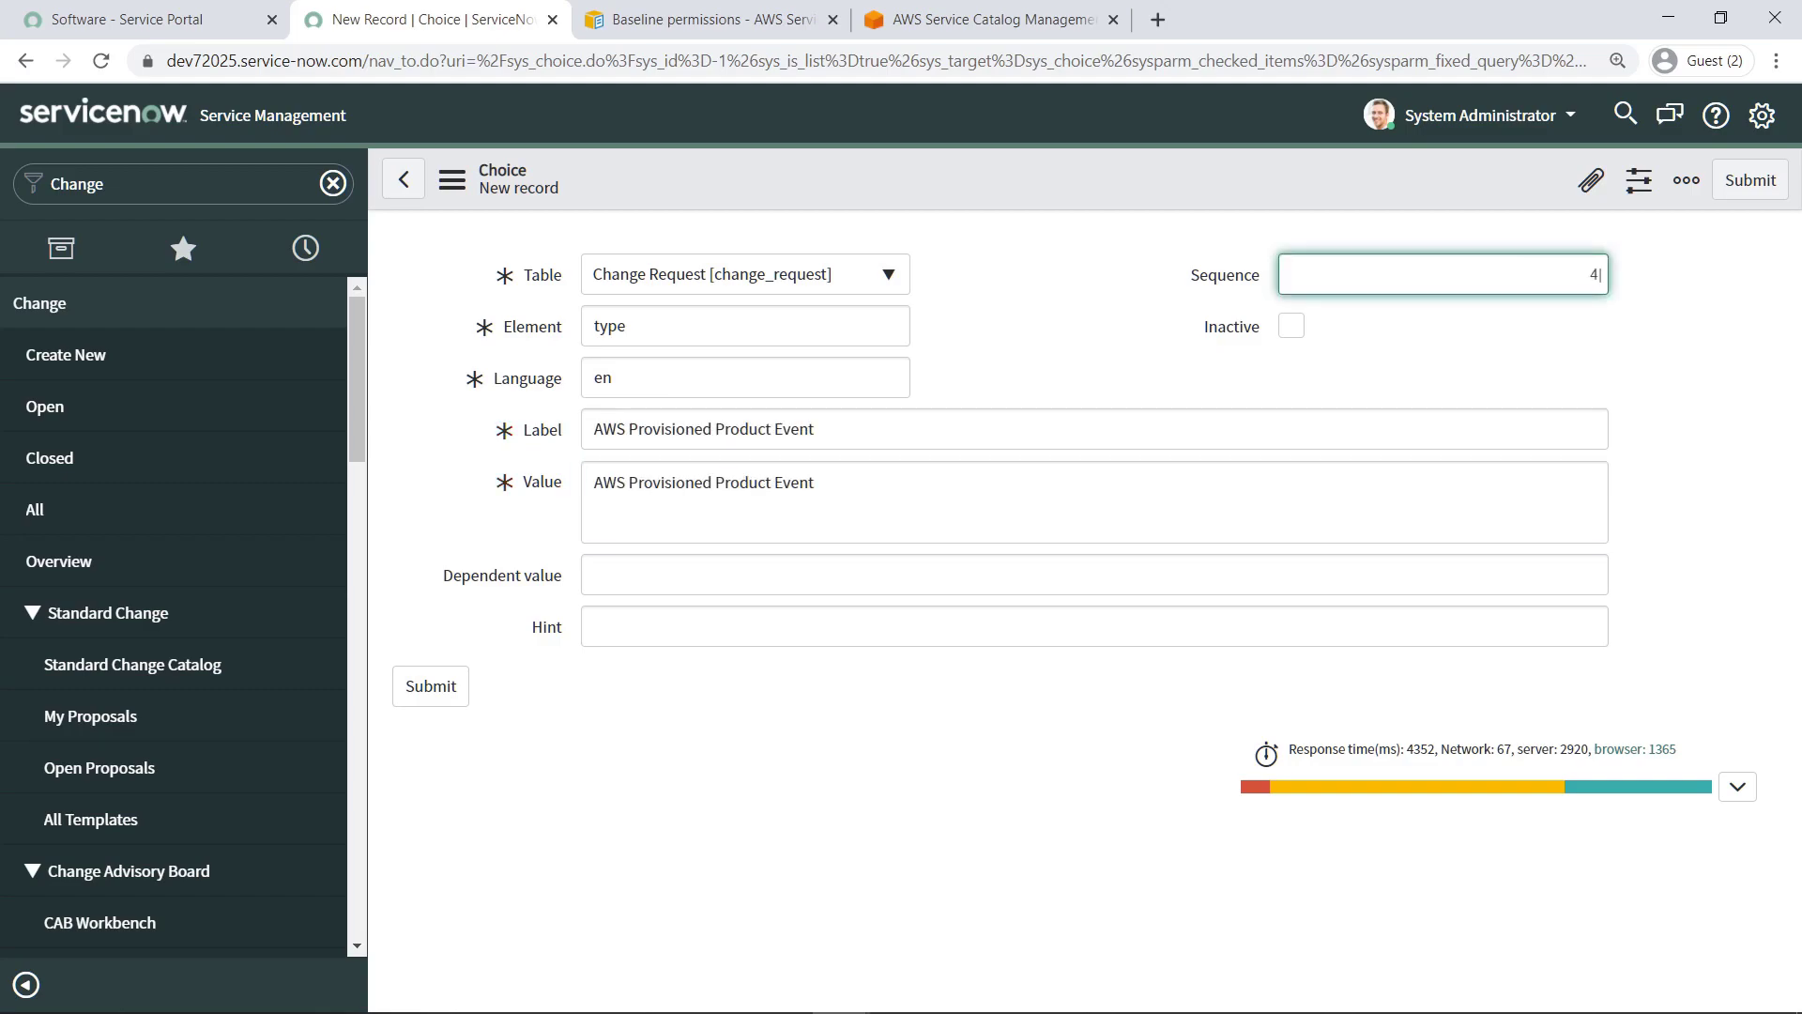
click(598, 445)
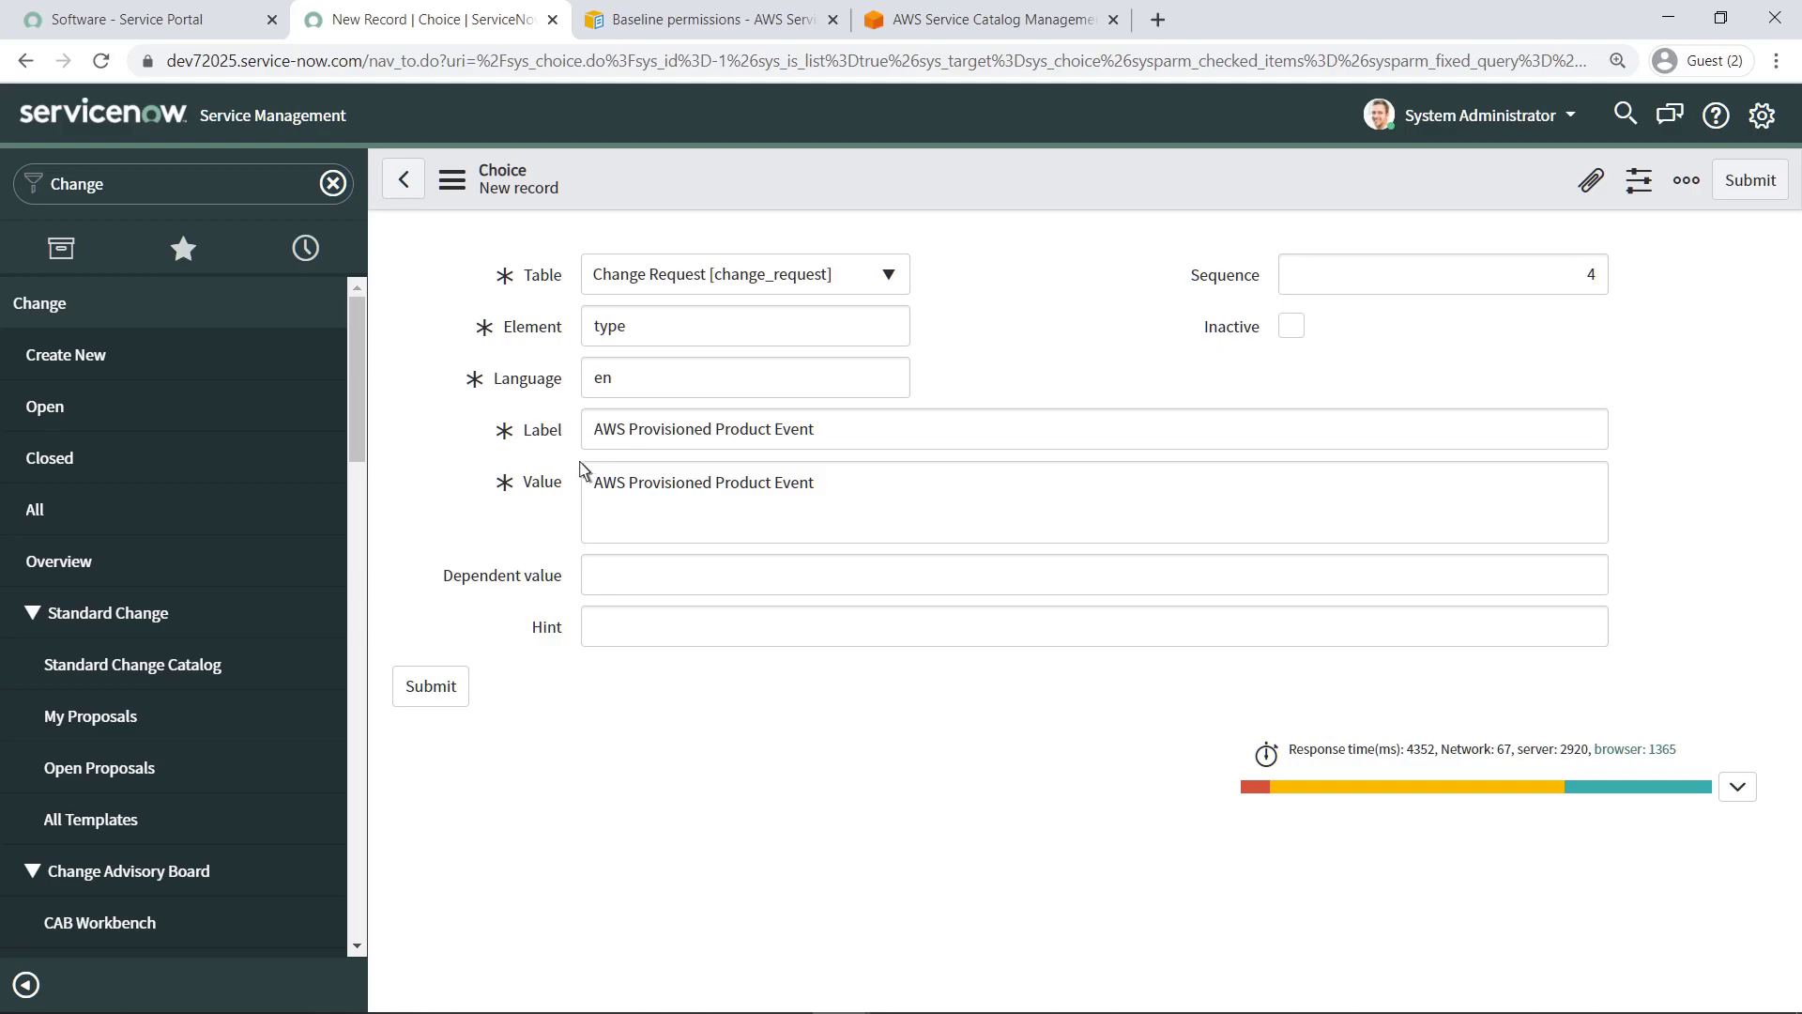
click(431, 686)
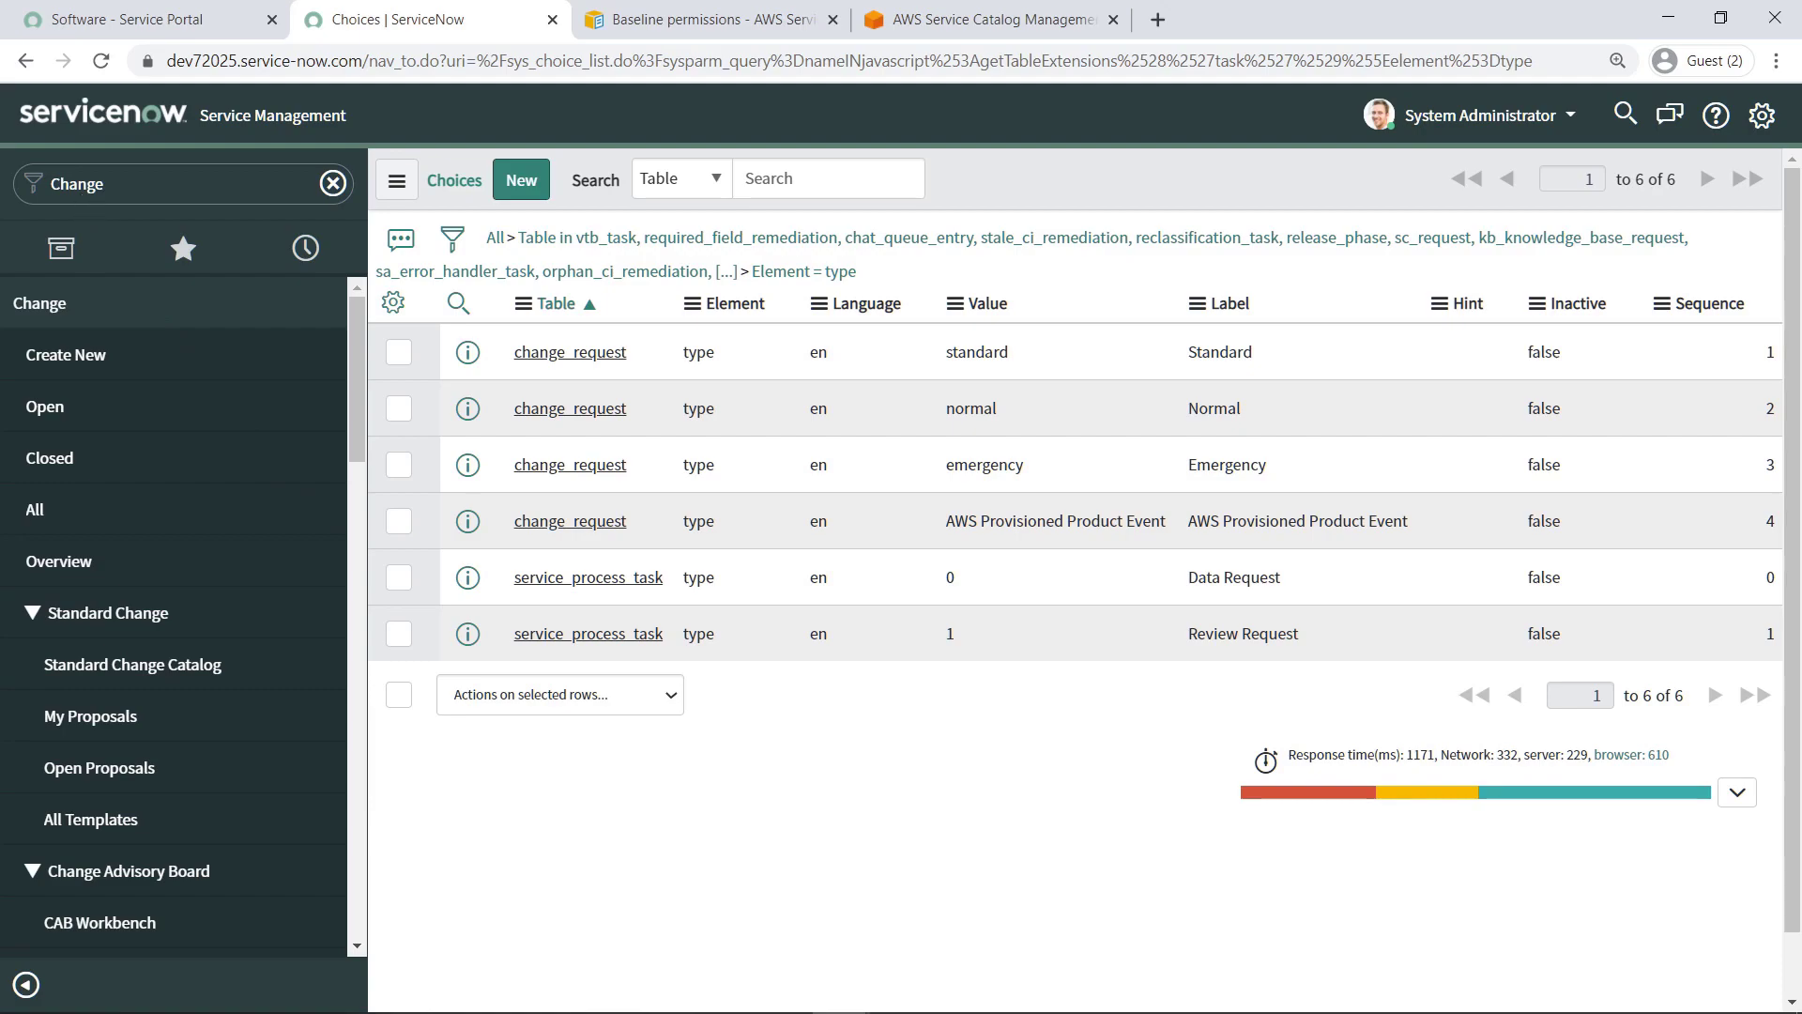
Under User Administration > Groups, submit a new group named Order_AWS_Products
click(83, 197)
text(User Administration)
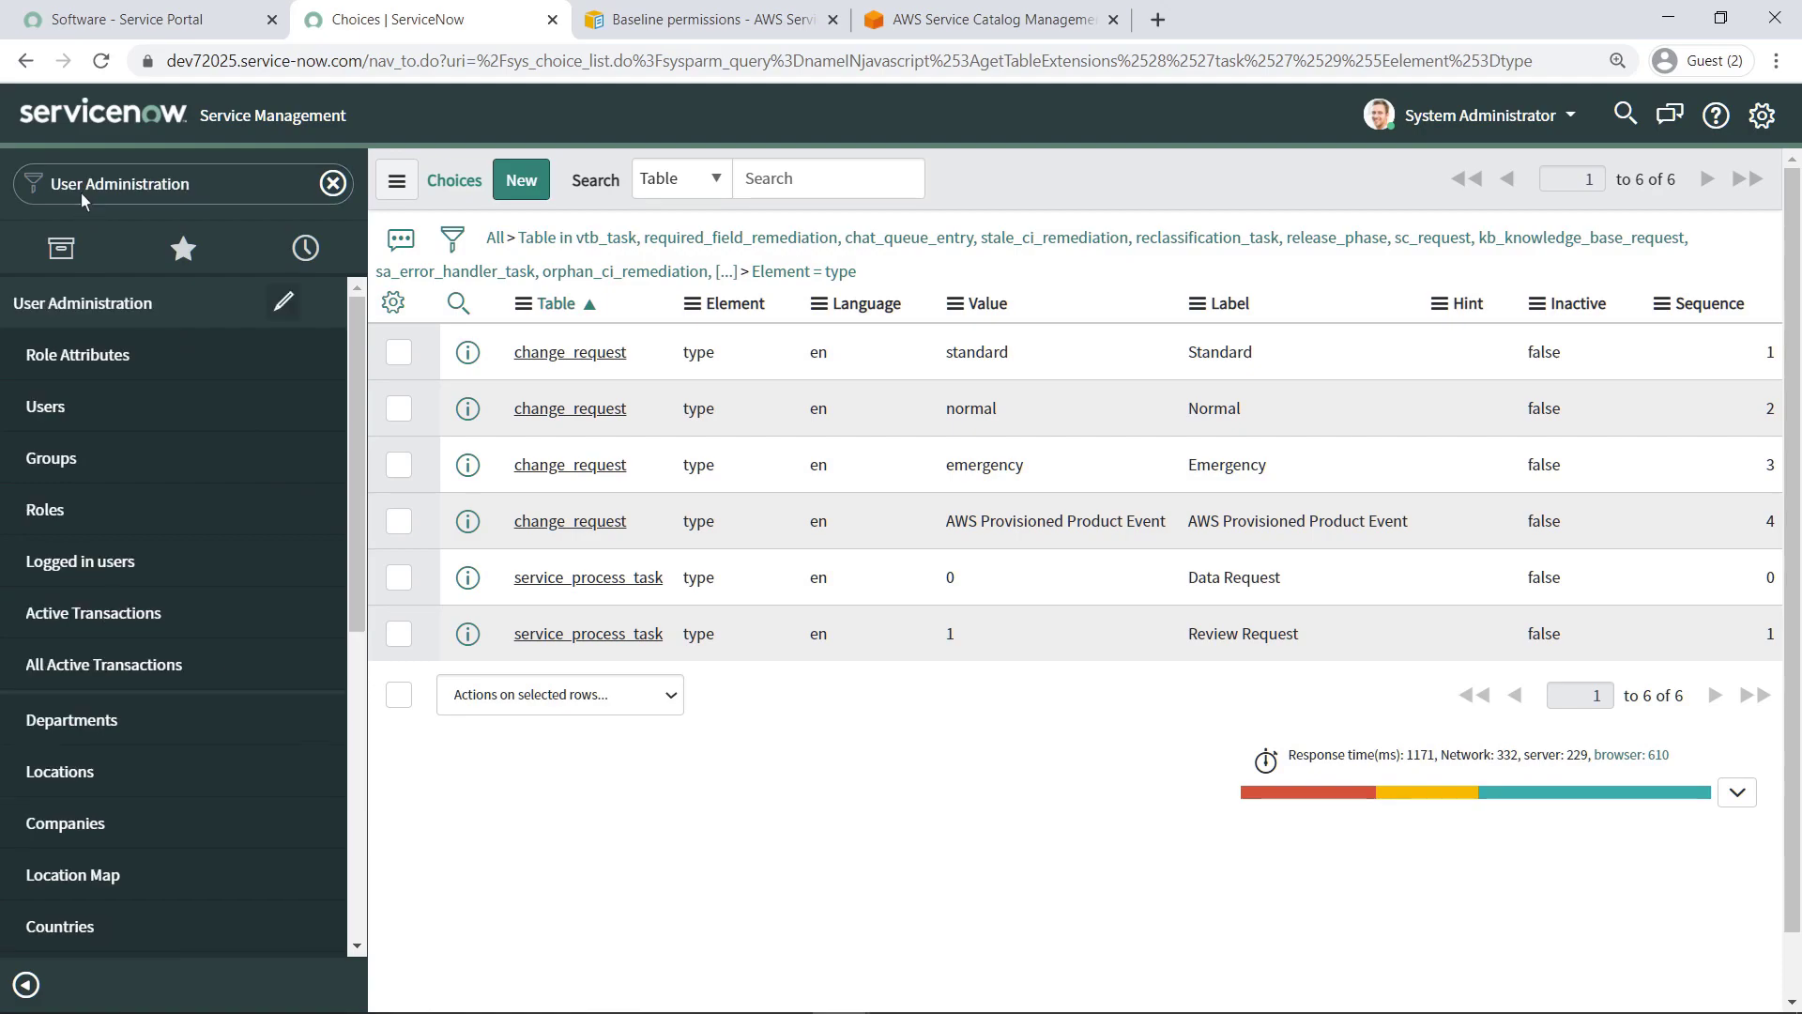
click(64, 464)
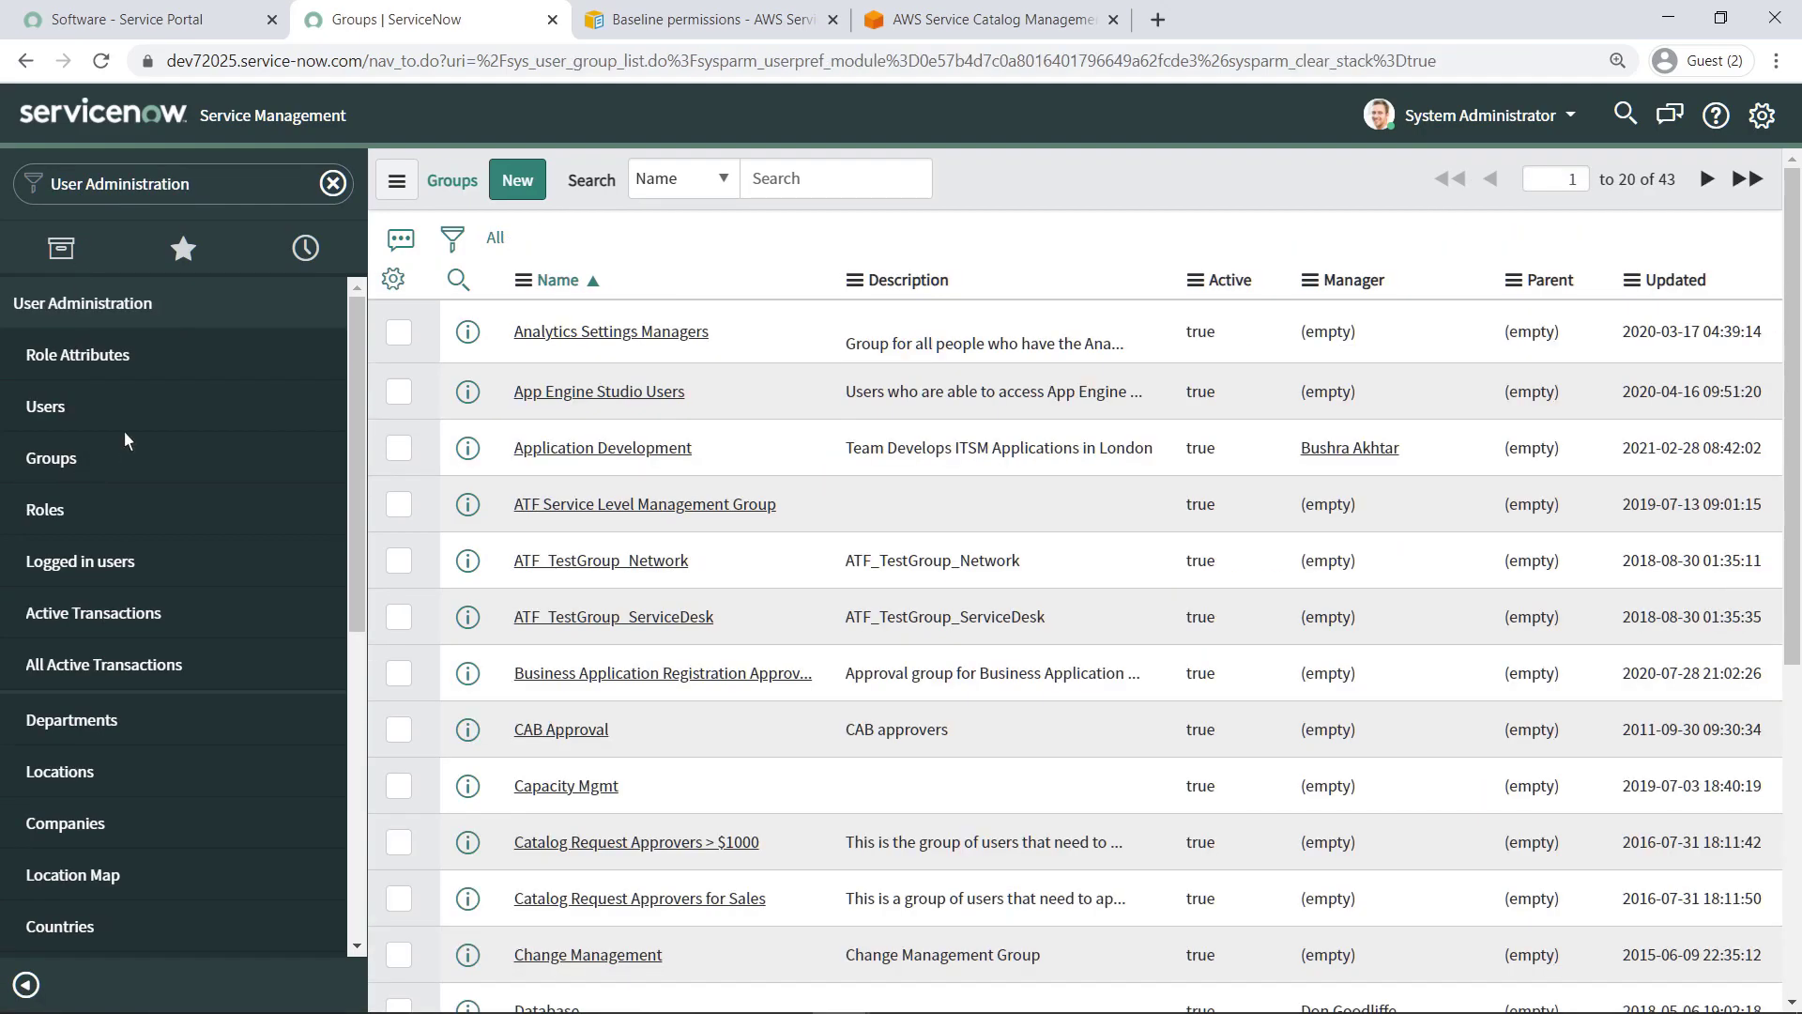
click(532, 190)
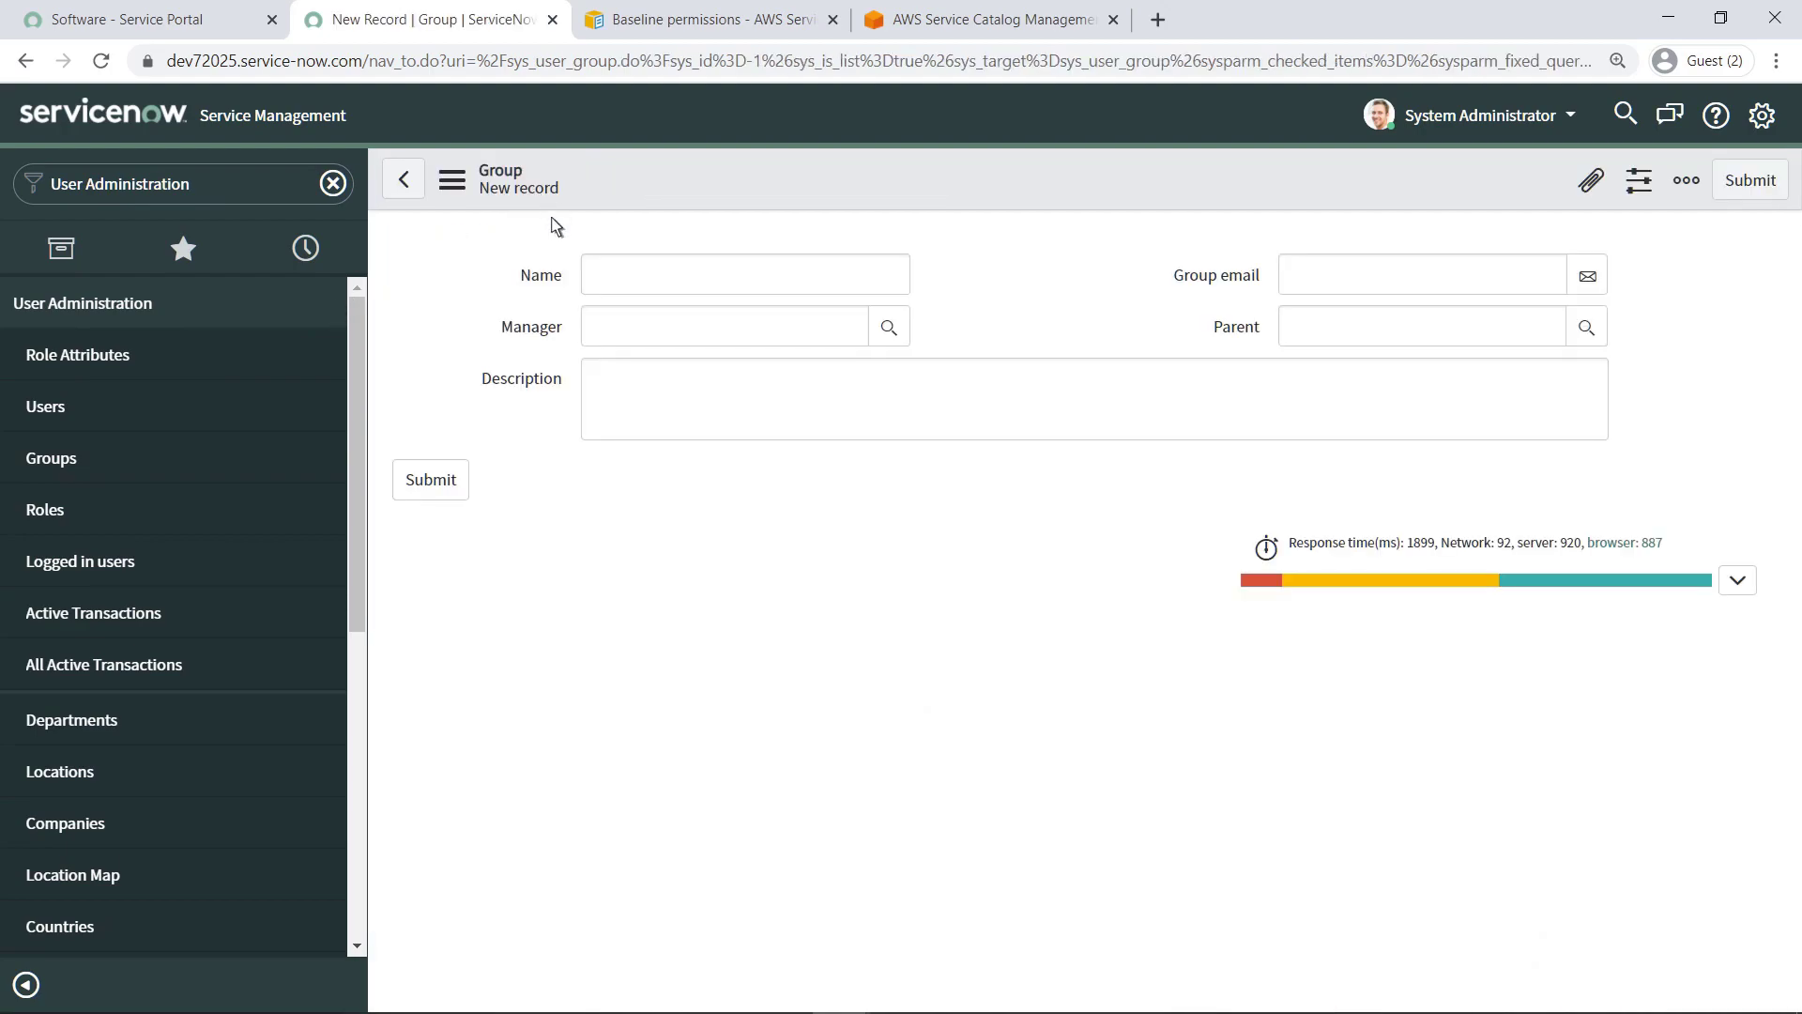
text(Order_AWS_Products)
click(453, 492)
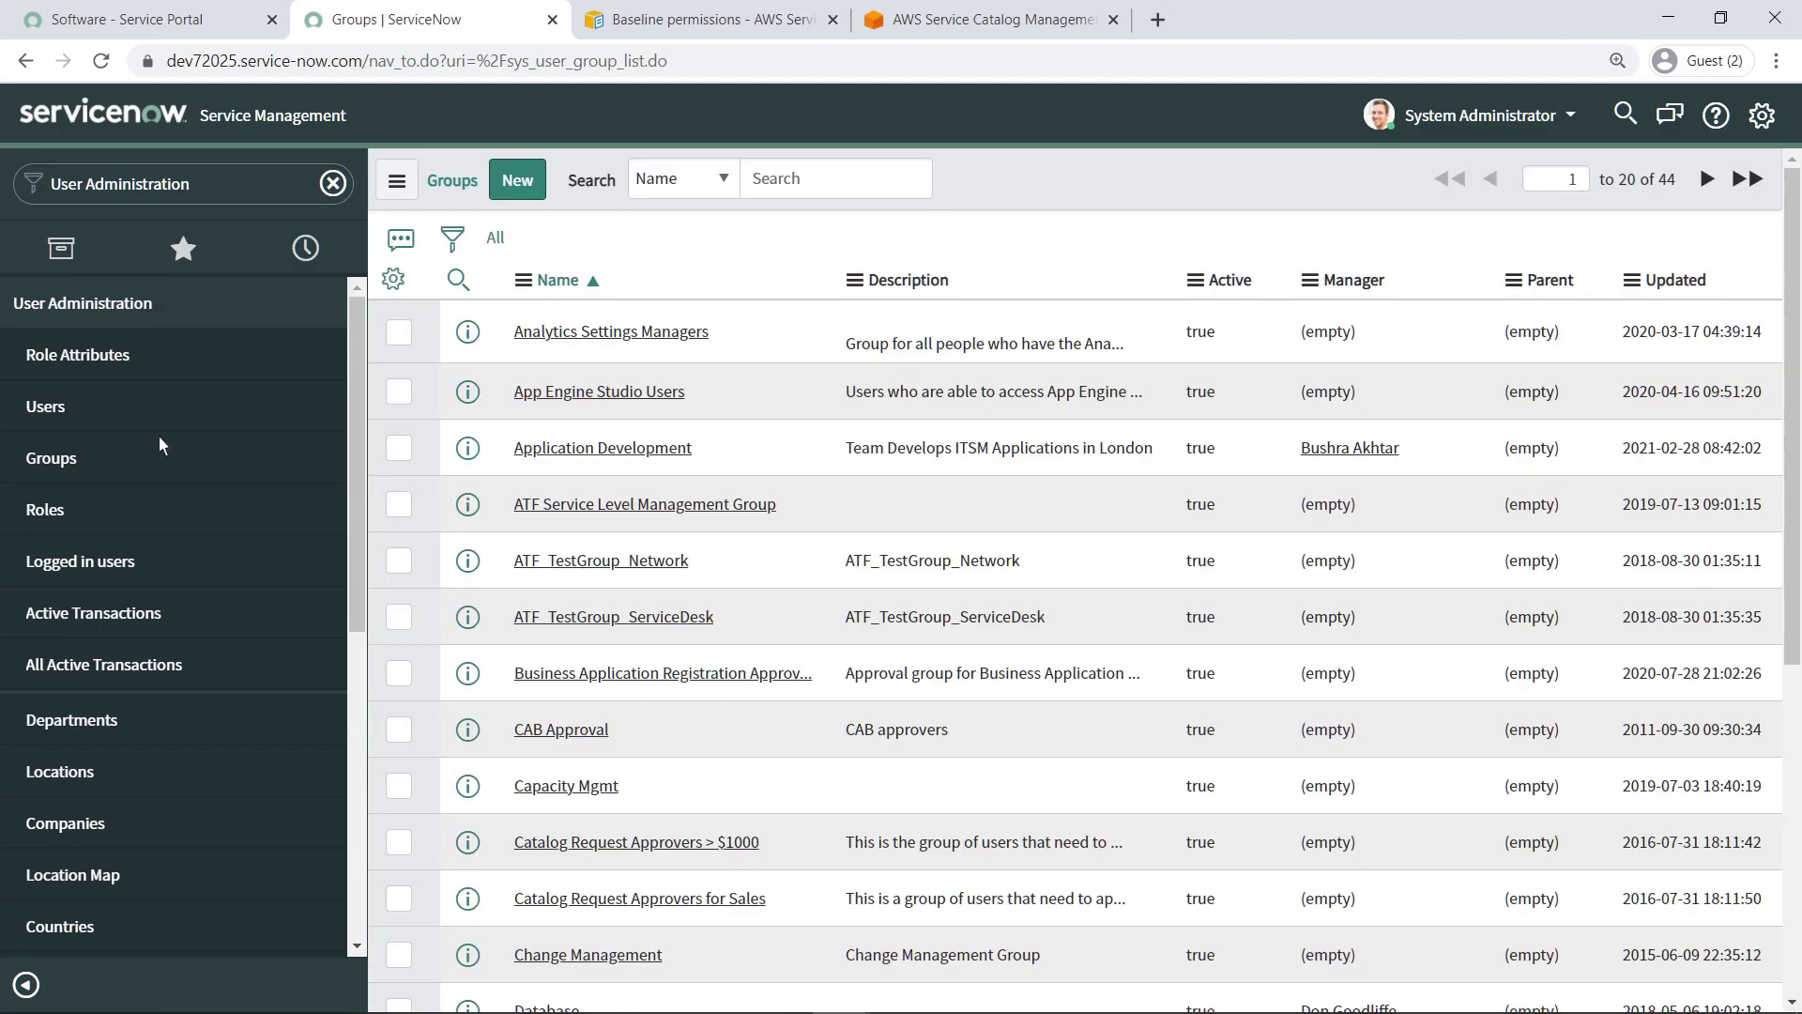
Search the Users list for 'System' and open the System Administrator record
click(49, 414)
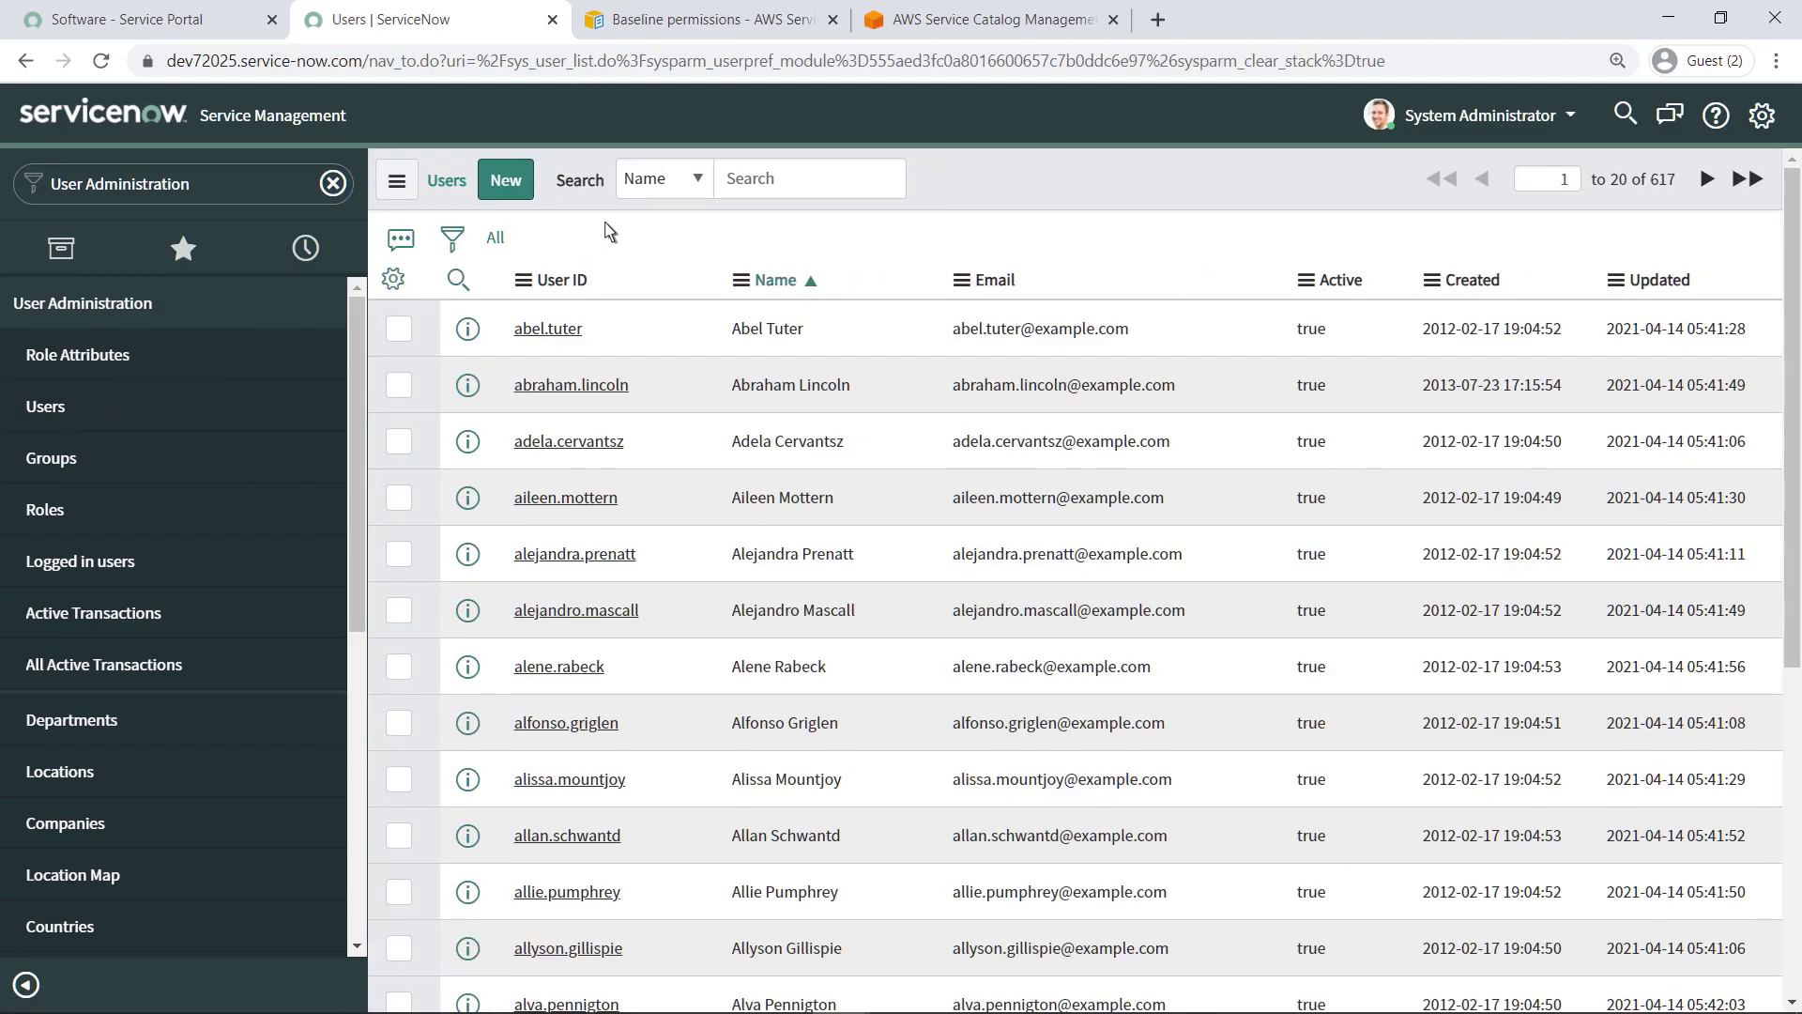
click(723, 182)
text(System)
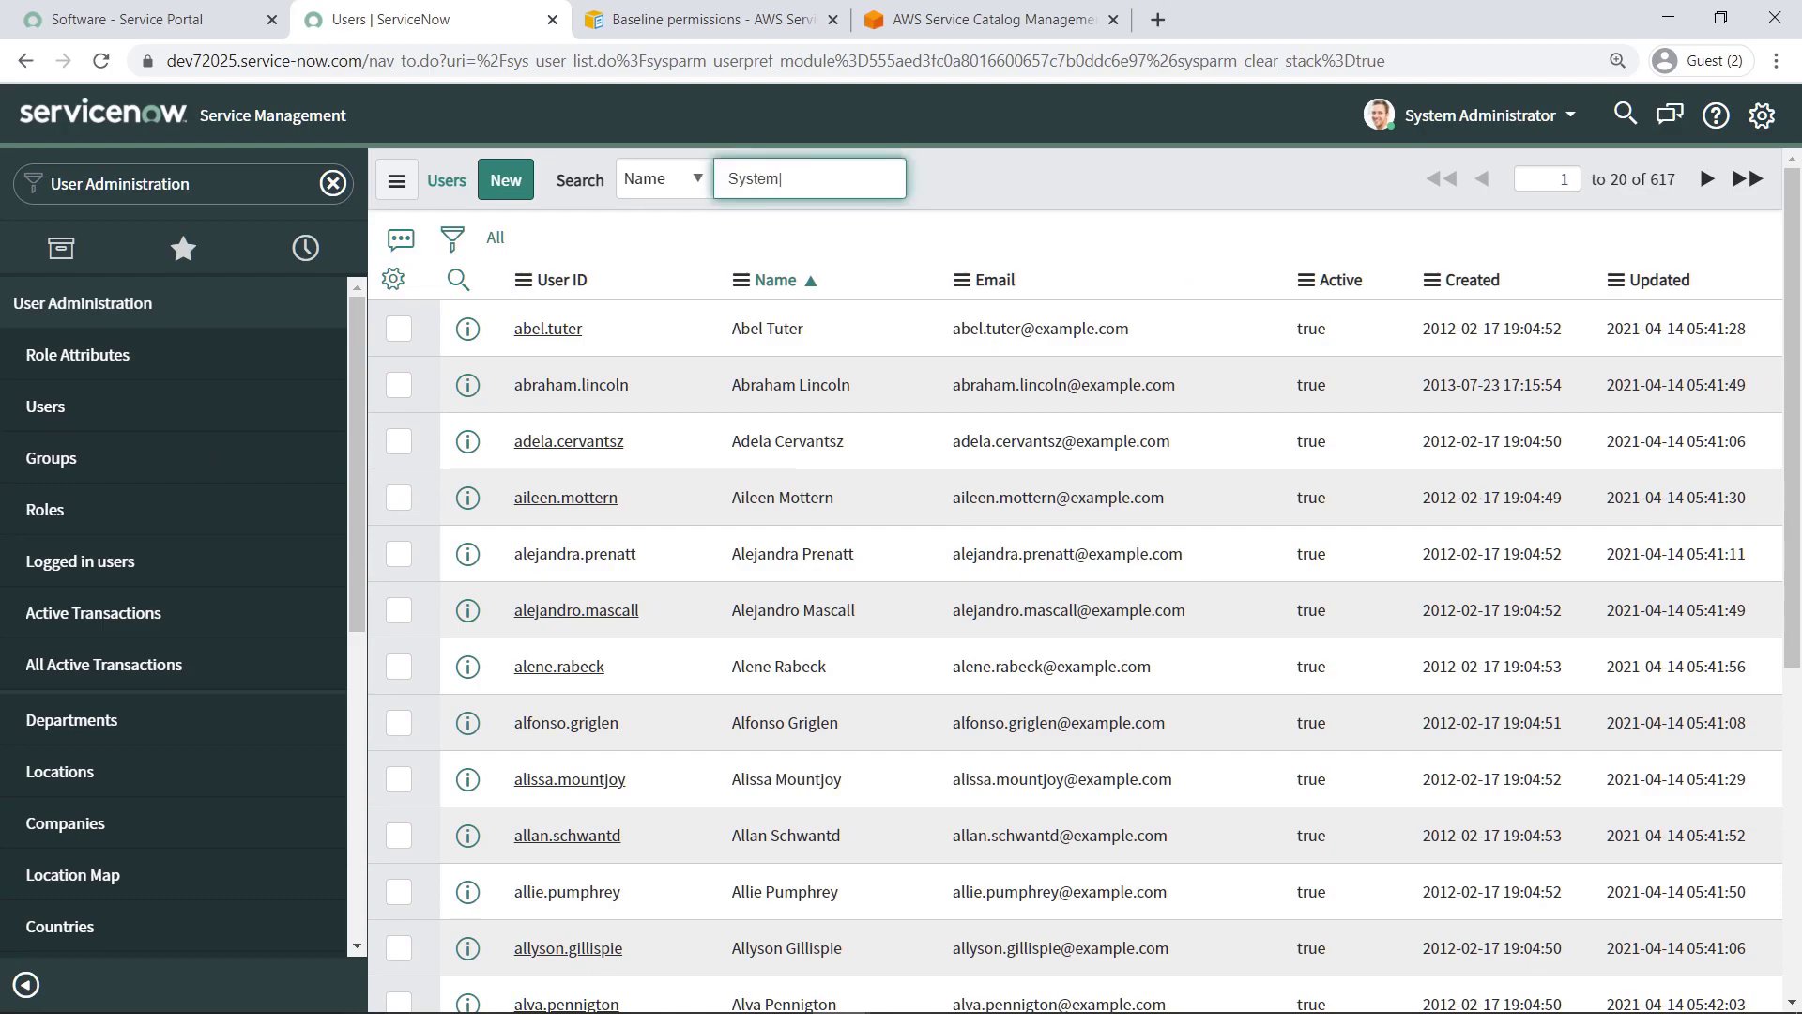
key(Return)
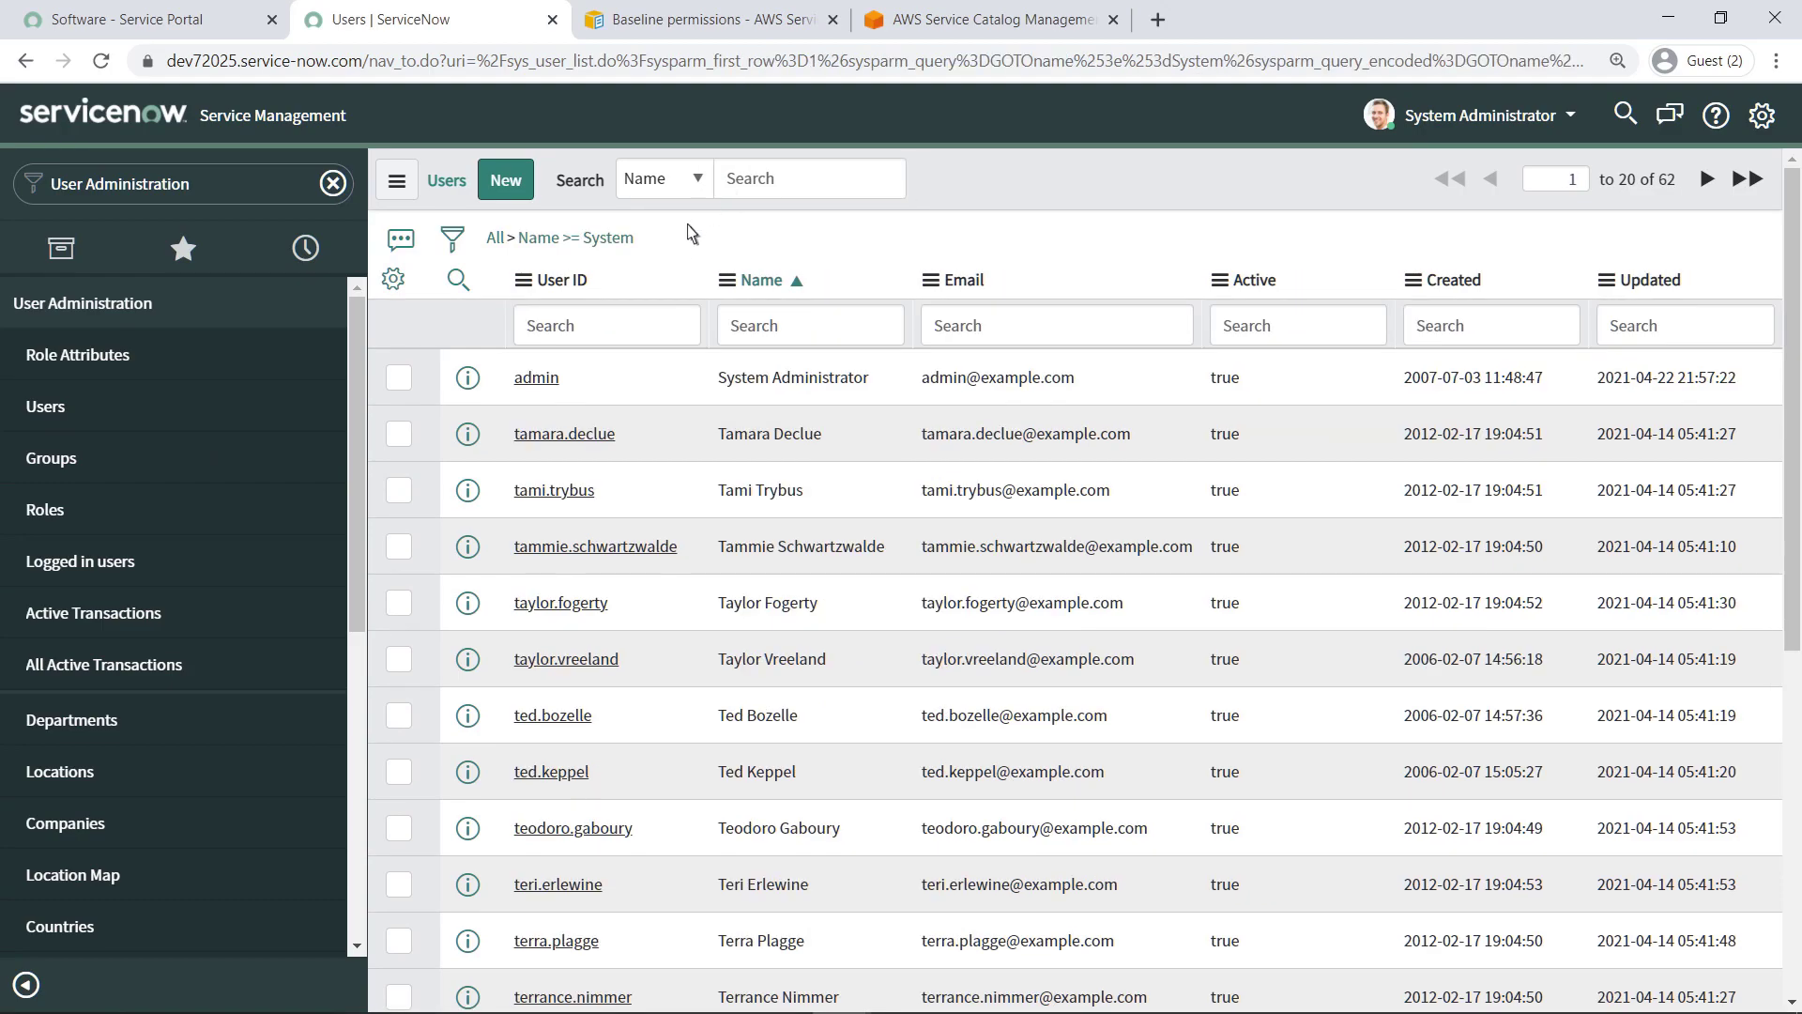
click(552, 379)
click(1791, 840)
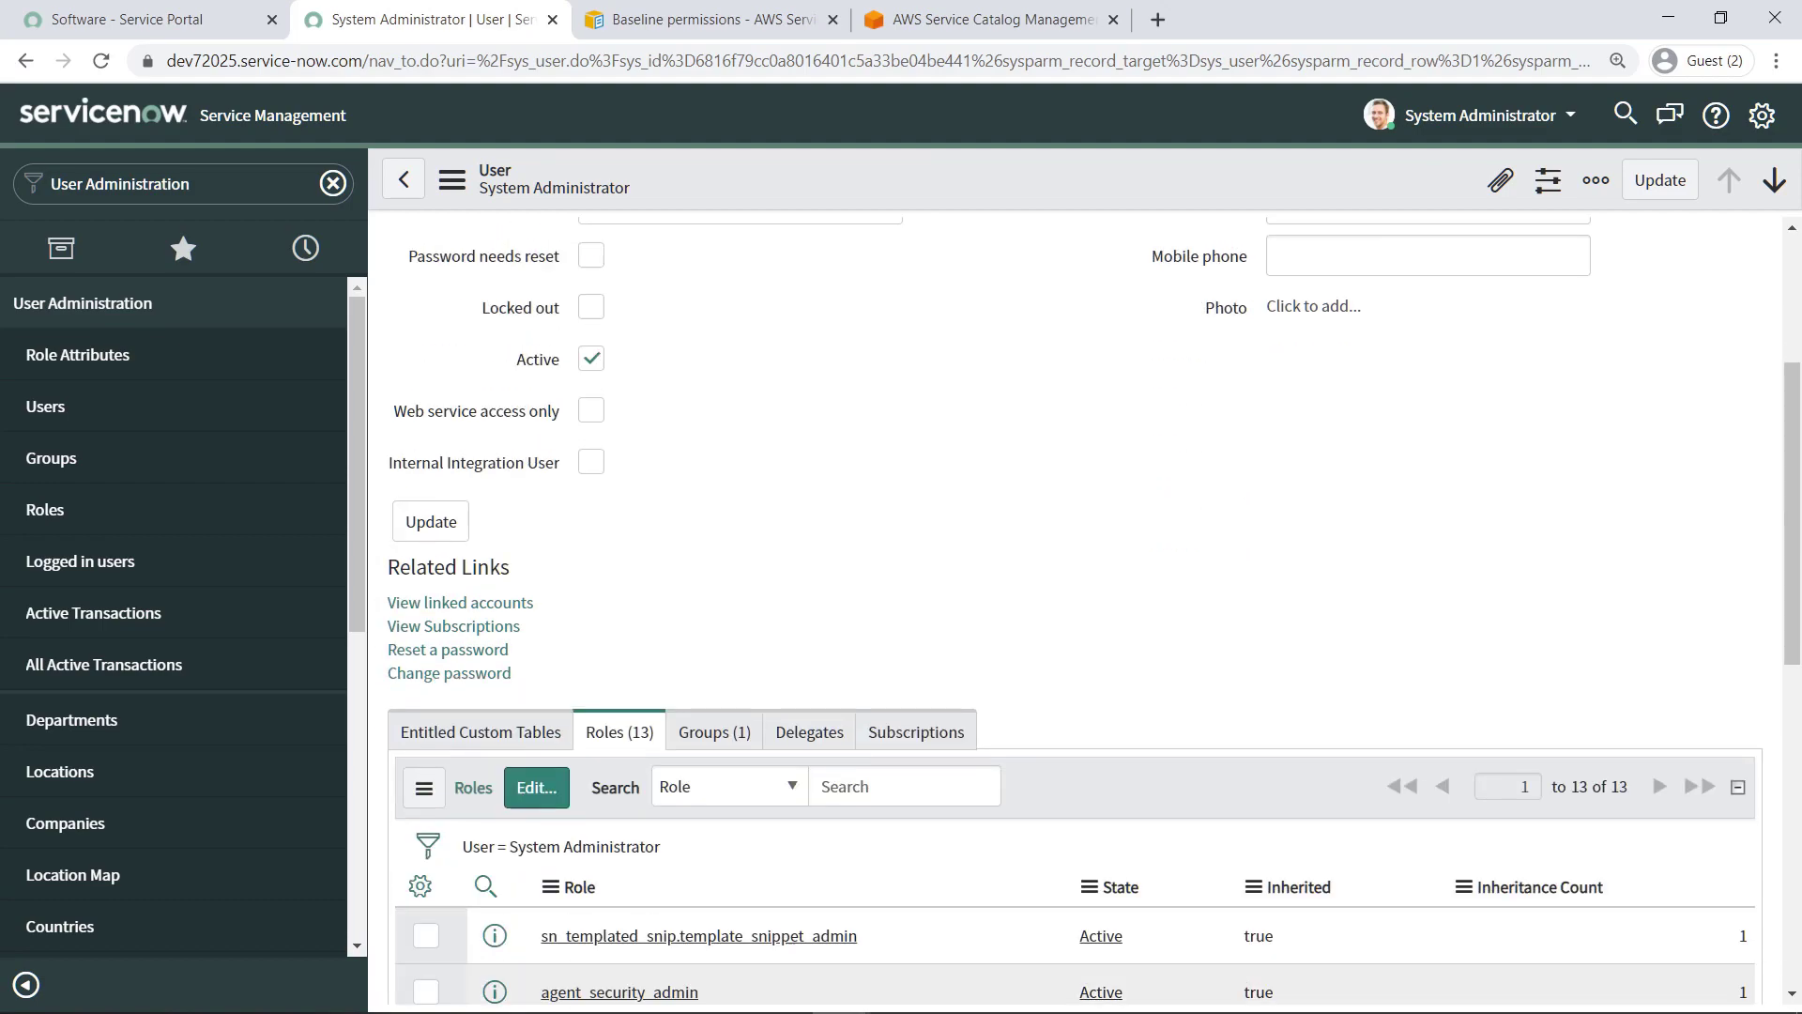
Move Order_AWS_Products into the user's Groups List and save
click(740, 311)
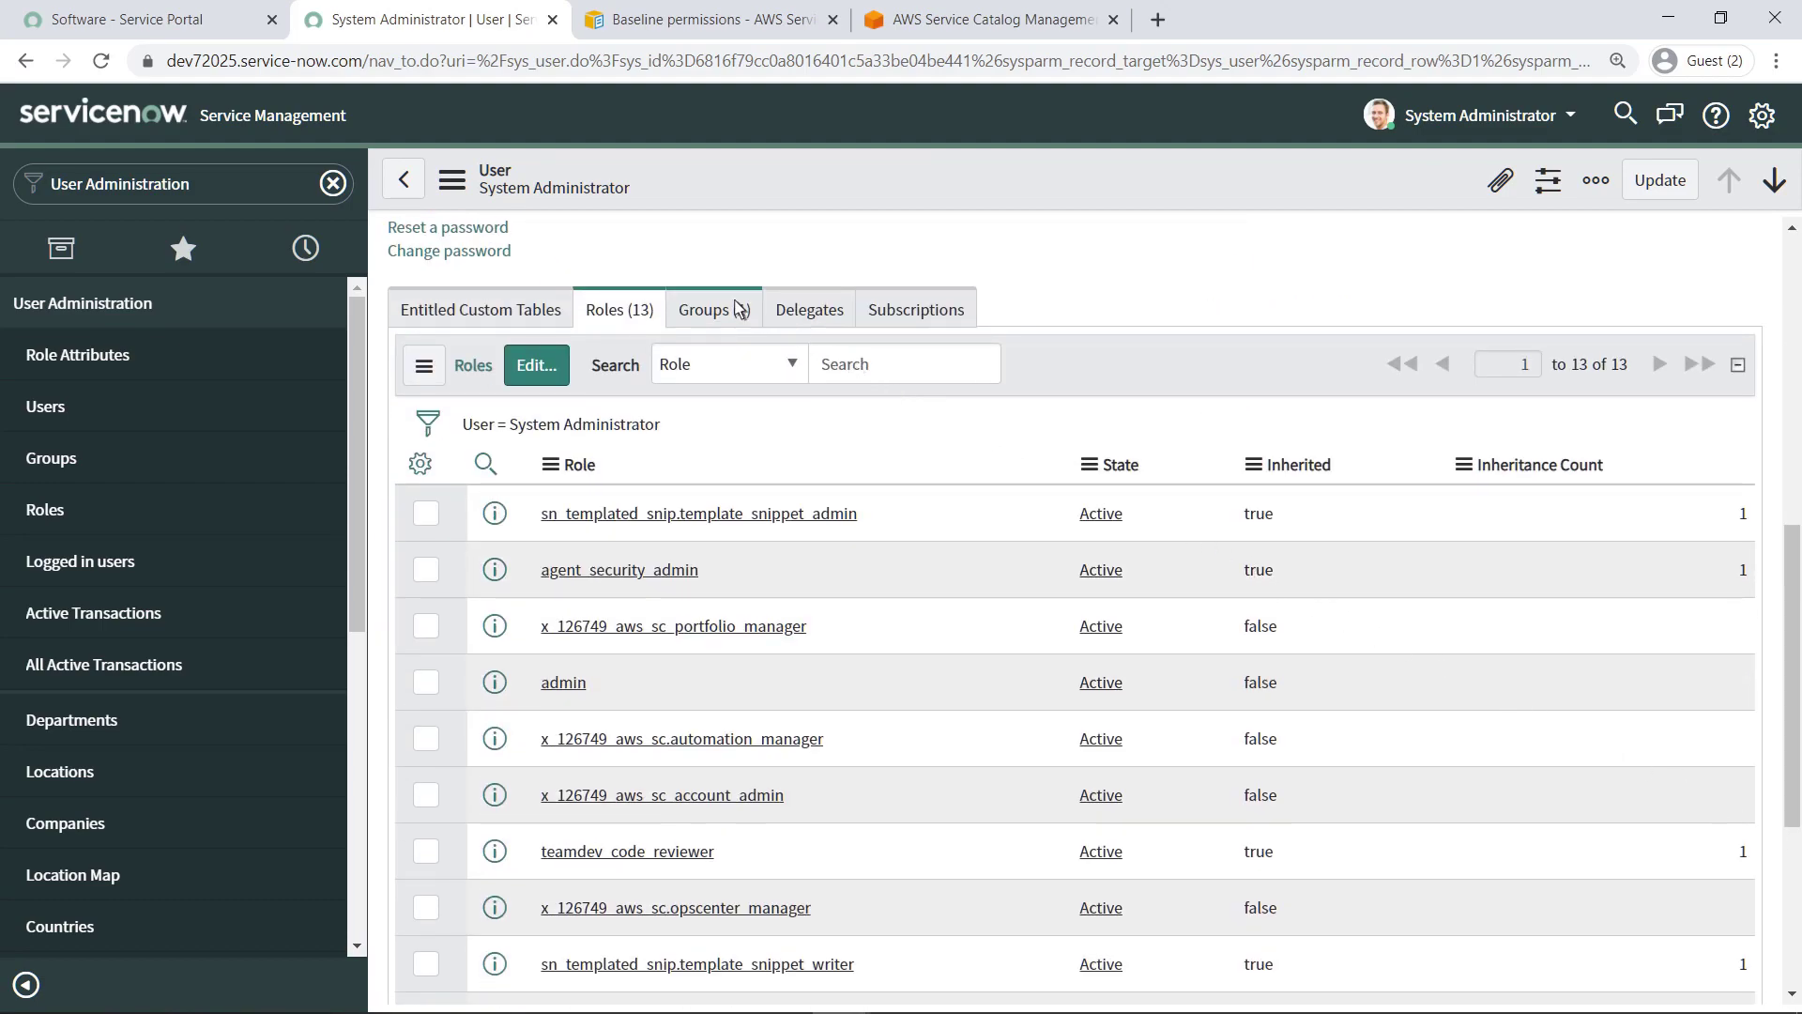
click(635, 656)
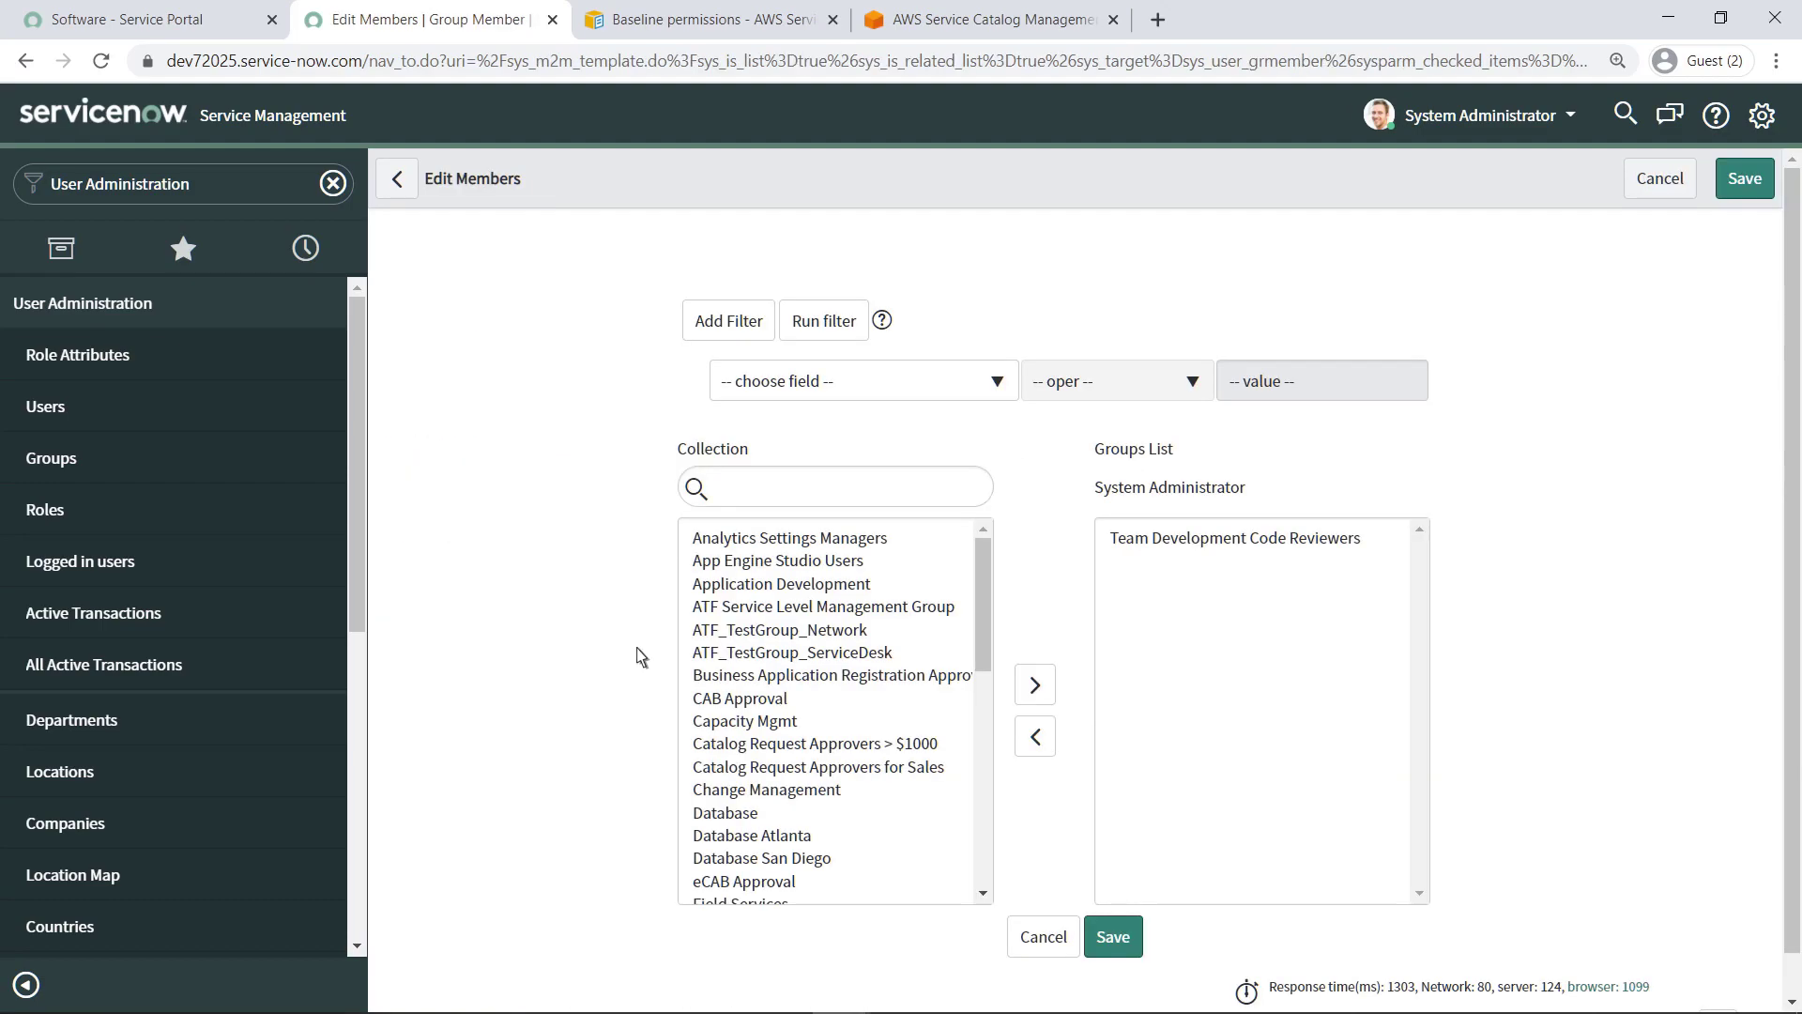
click(733, 498)
text(Order)
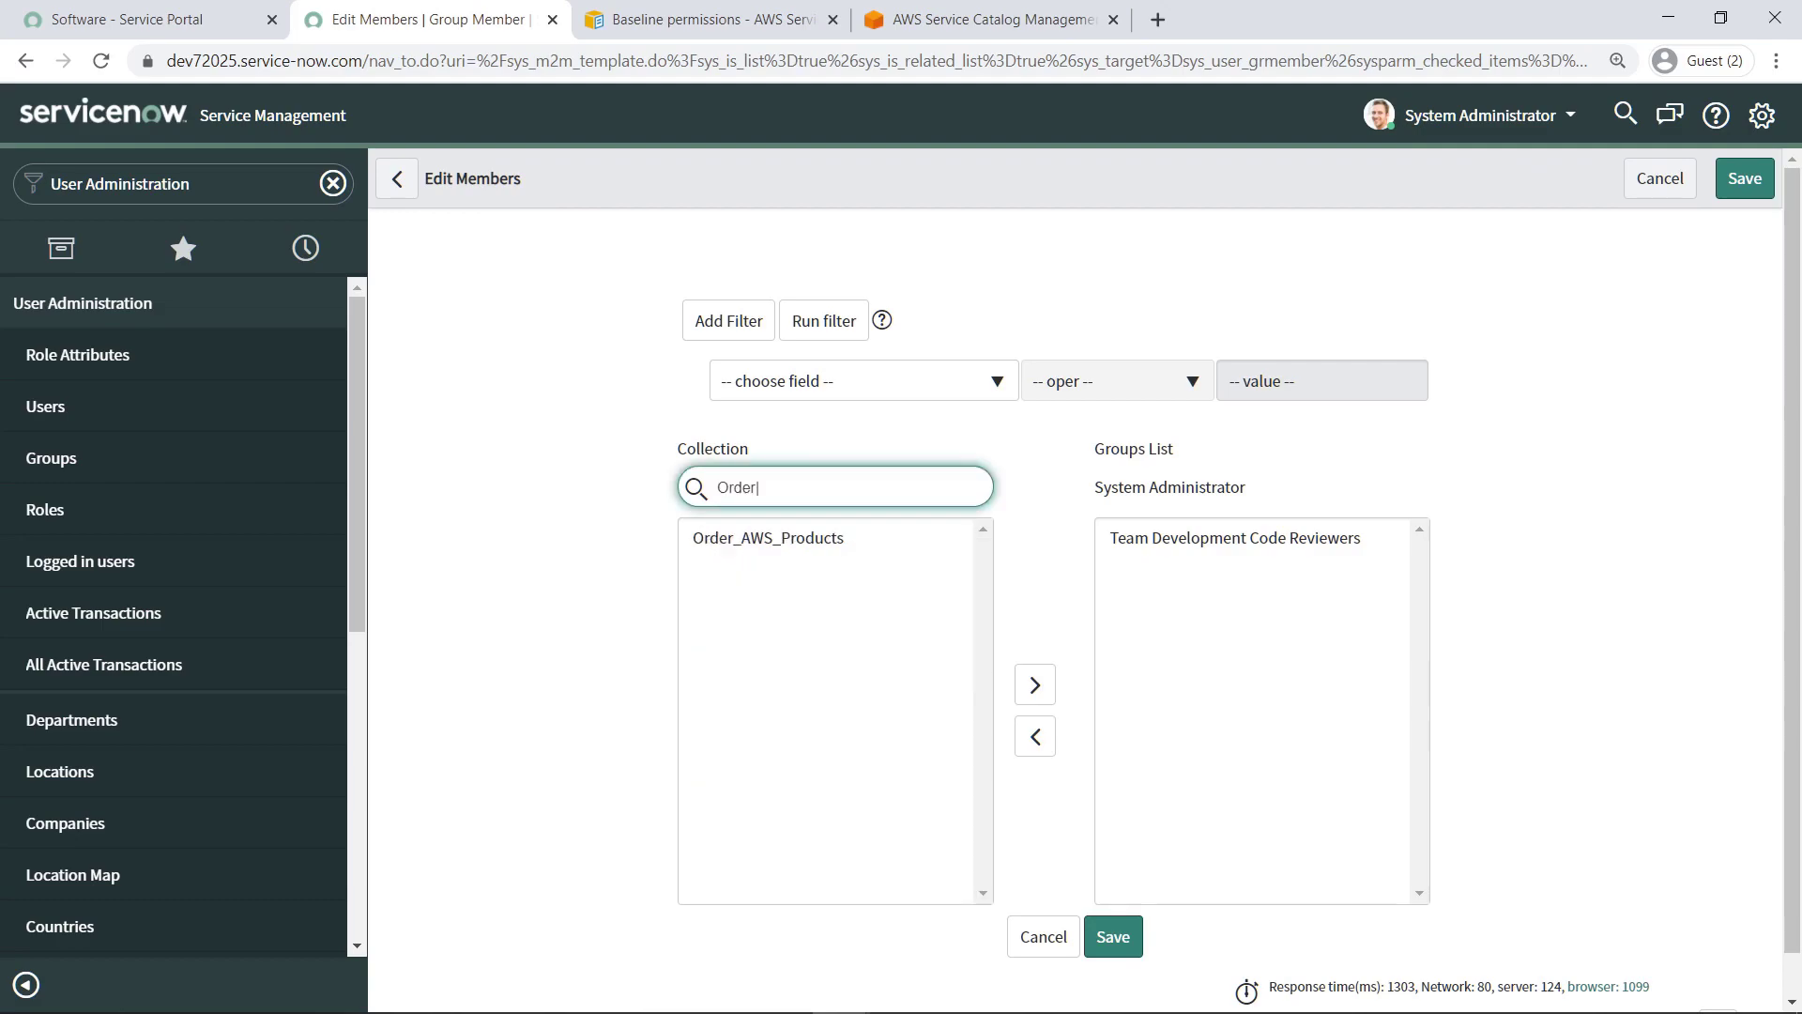
click(794, 544)
click(1023, 685)
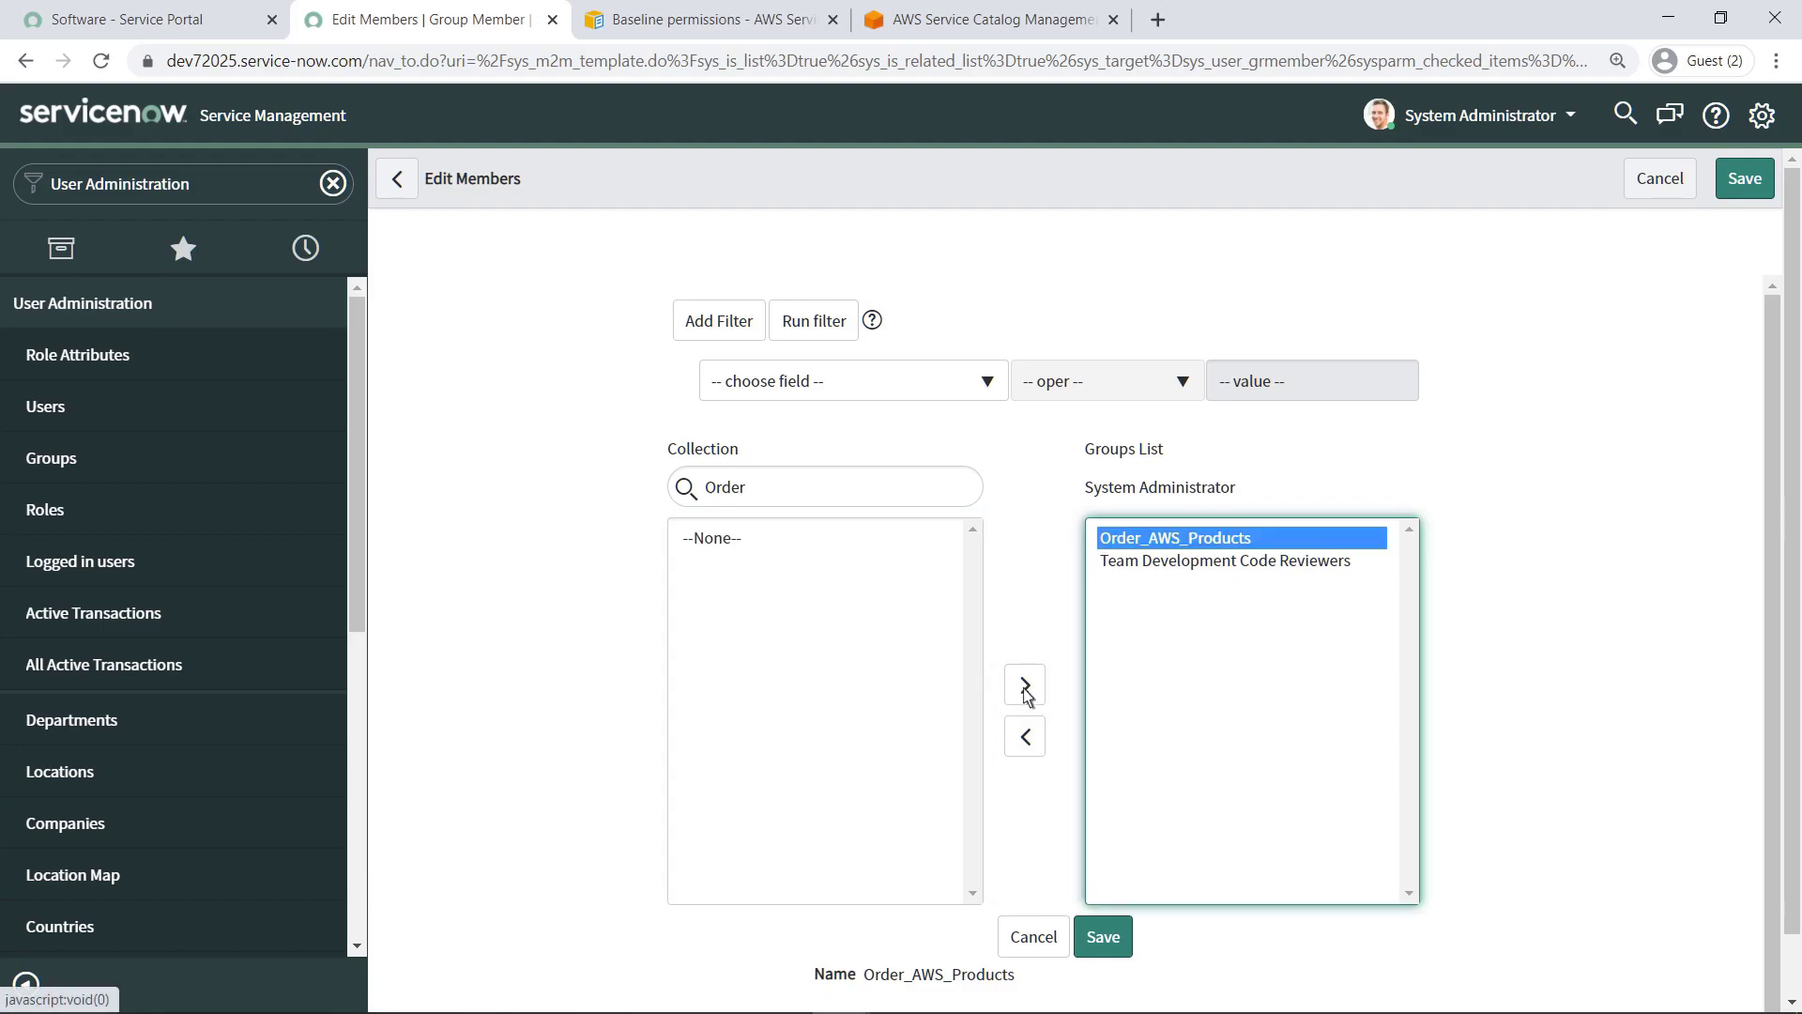
click(1102, 936)
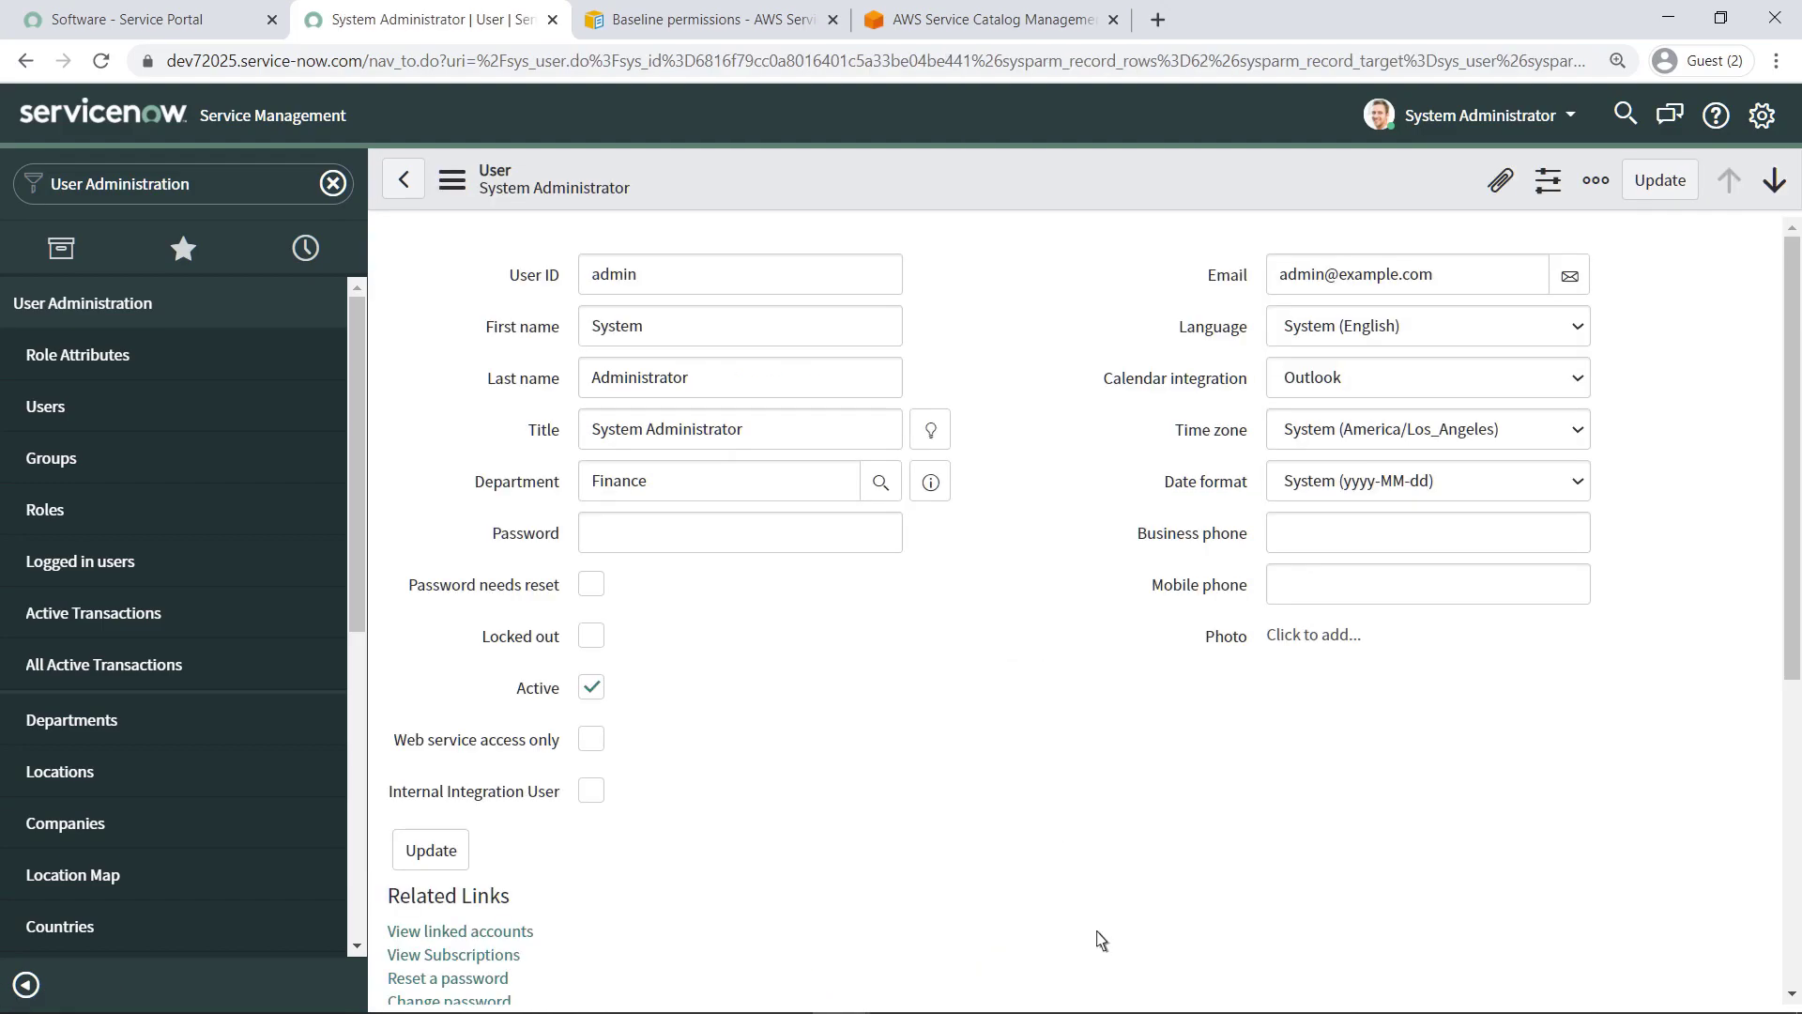
Open the first user in the Users list and add Order_AWS_Products to their groups
click(54, 413)
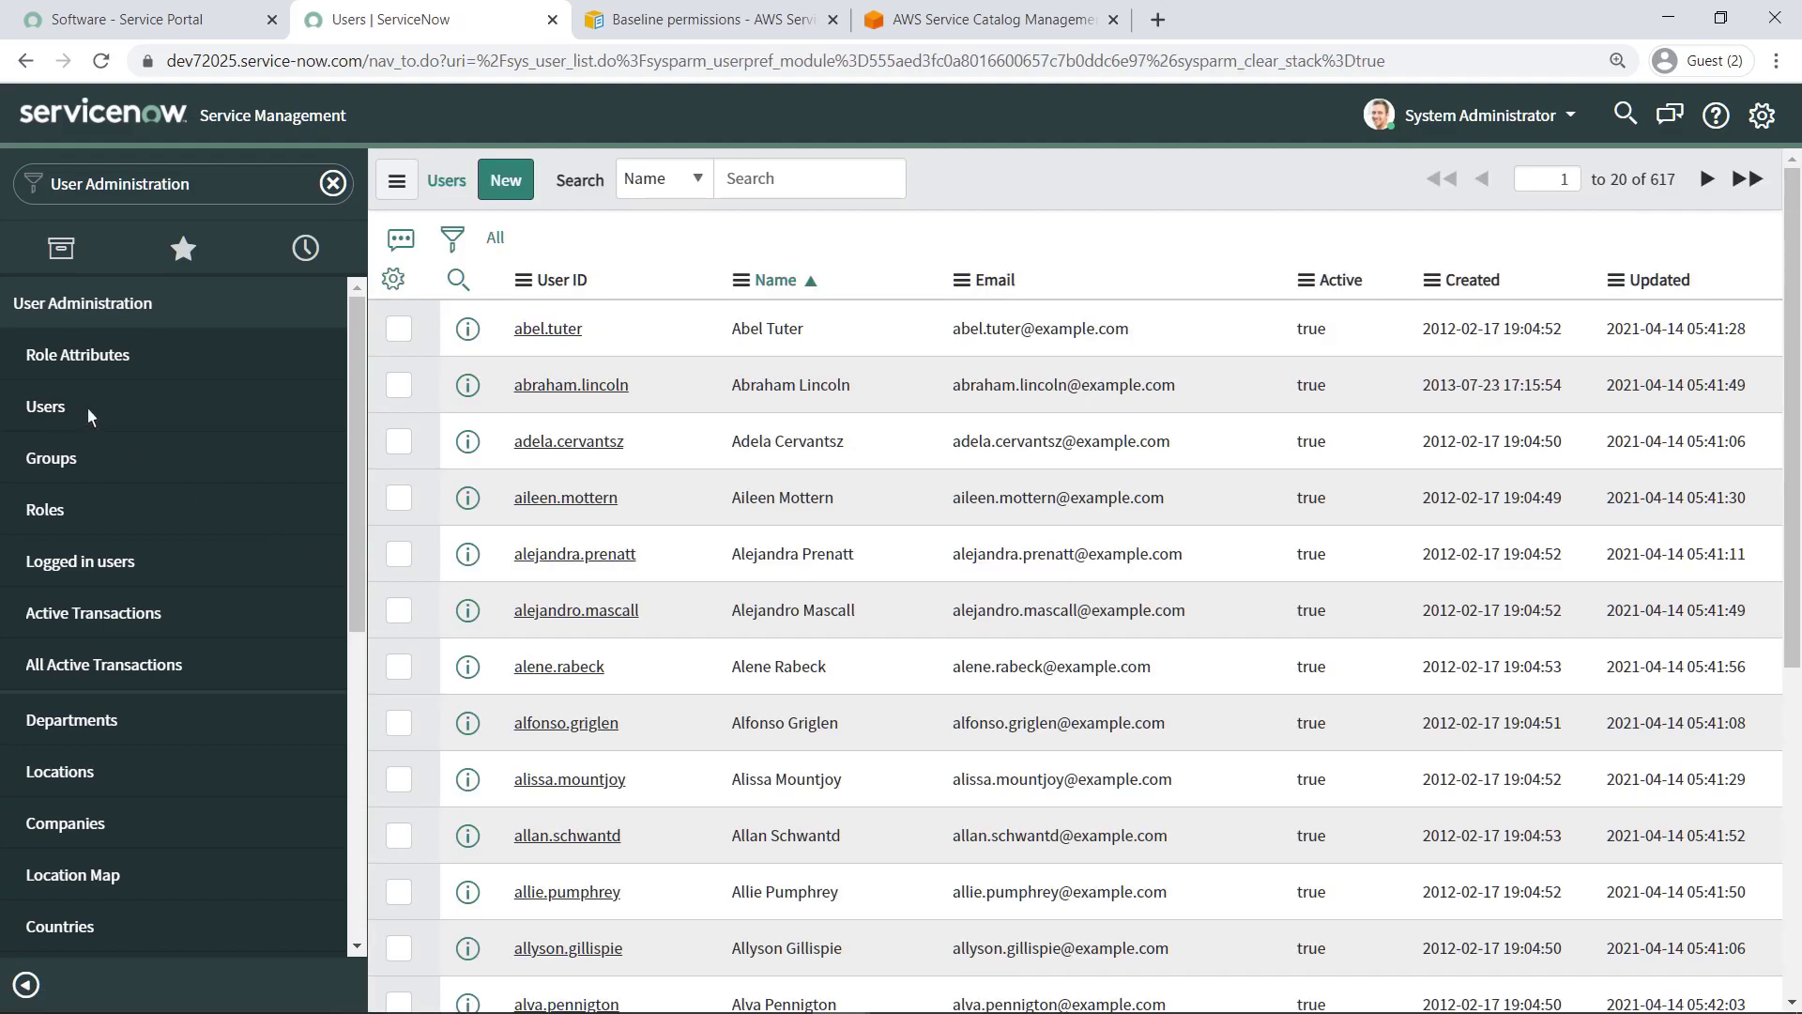
click(557, 335)
click(1793, 887)
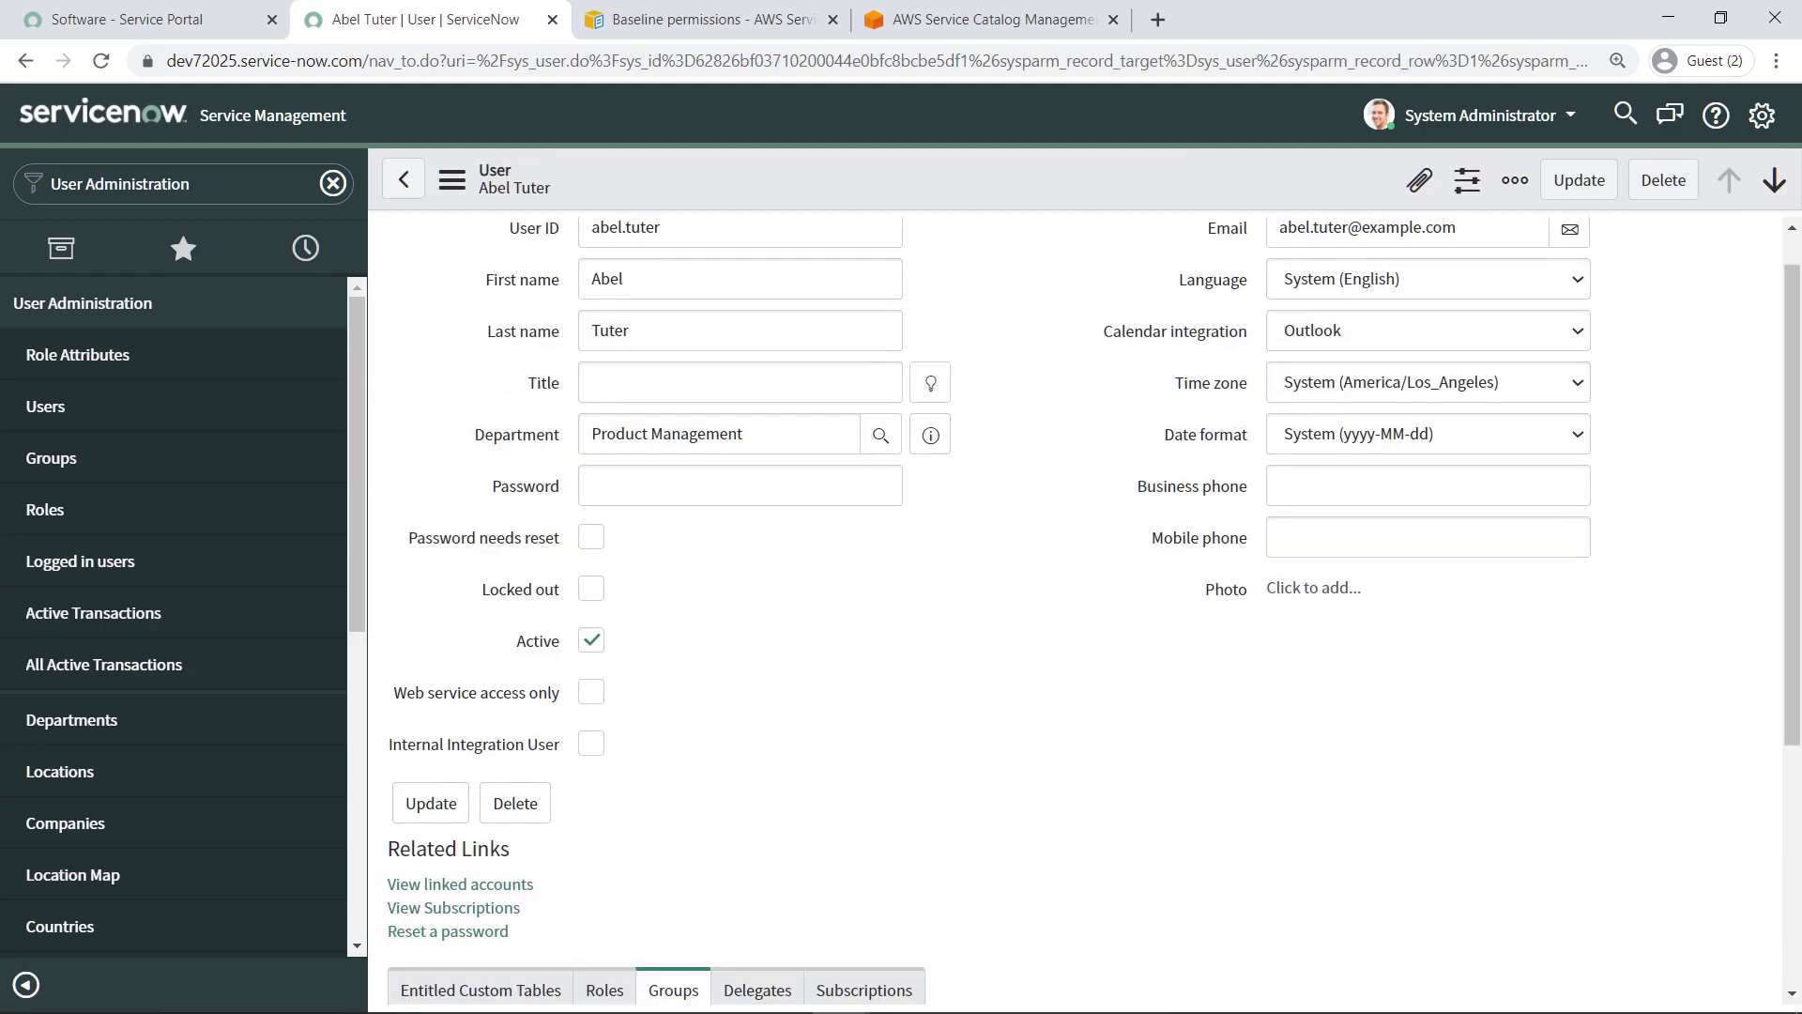
click(619, 731)
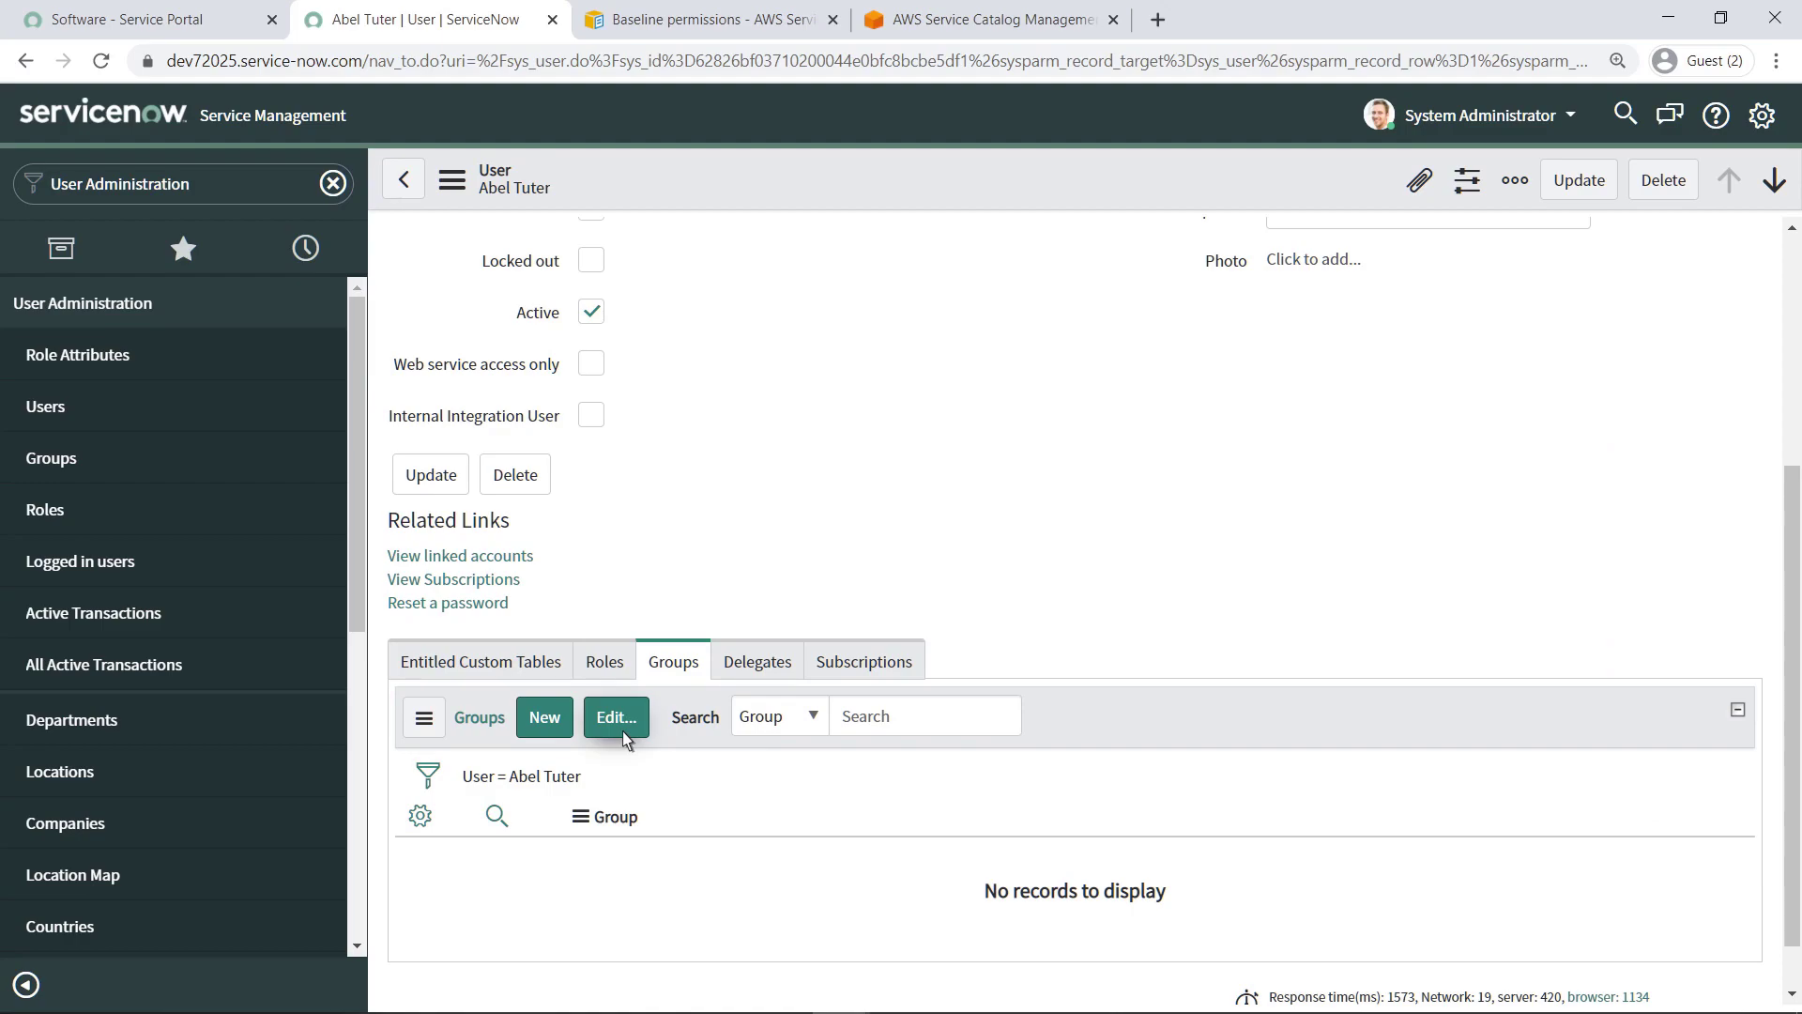
click(723, 497)
text(Order)
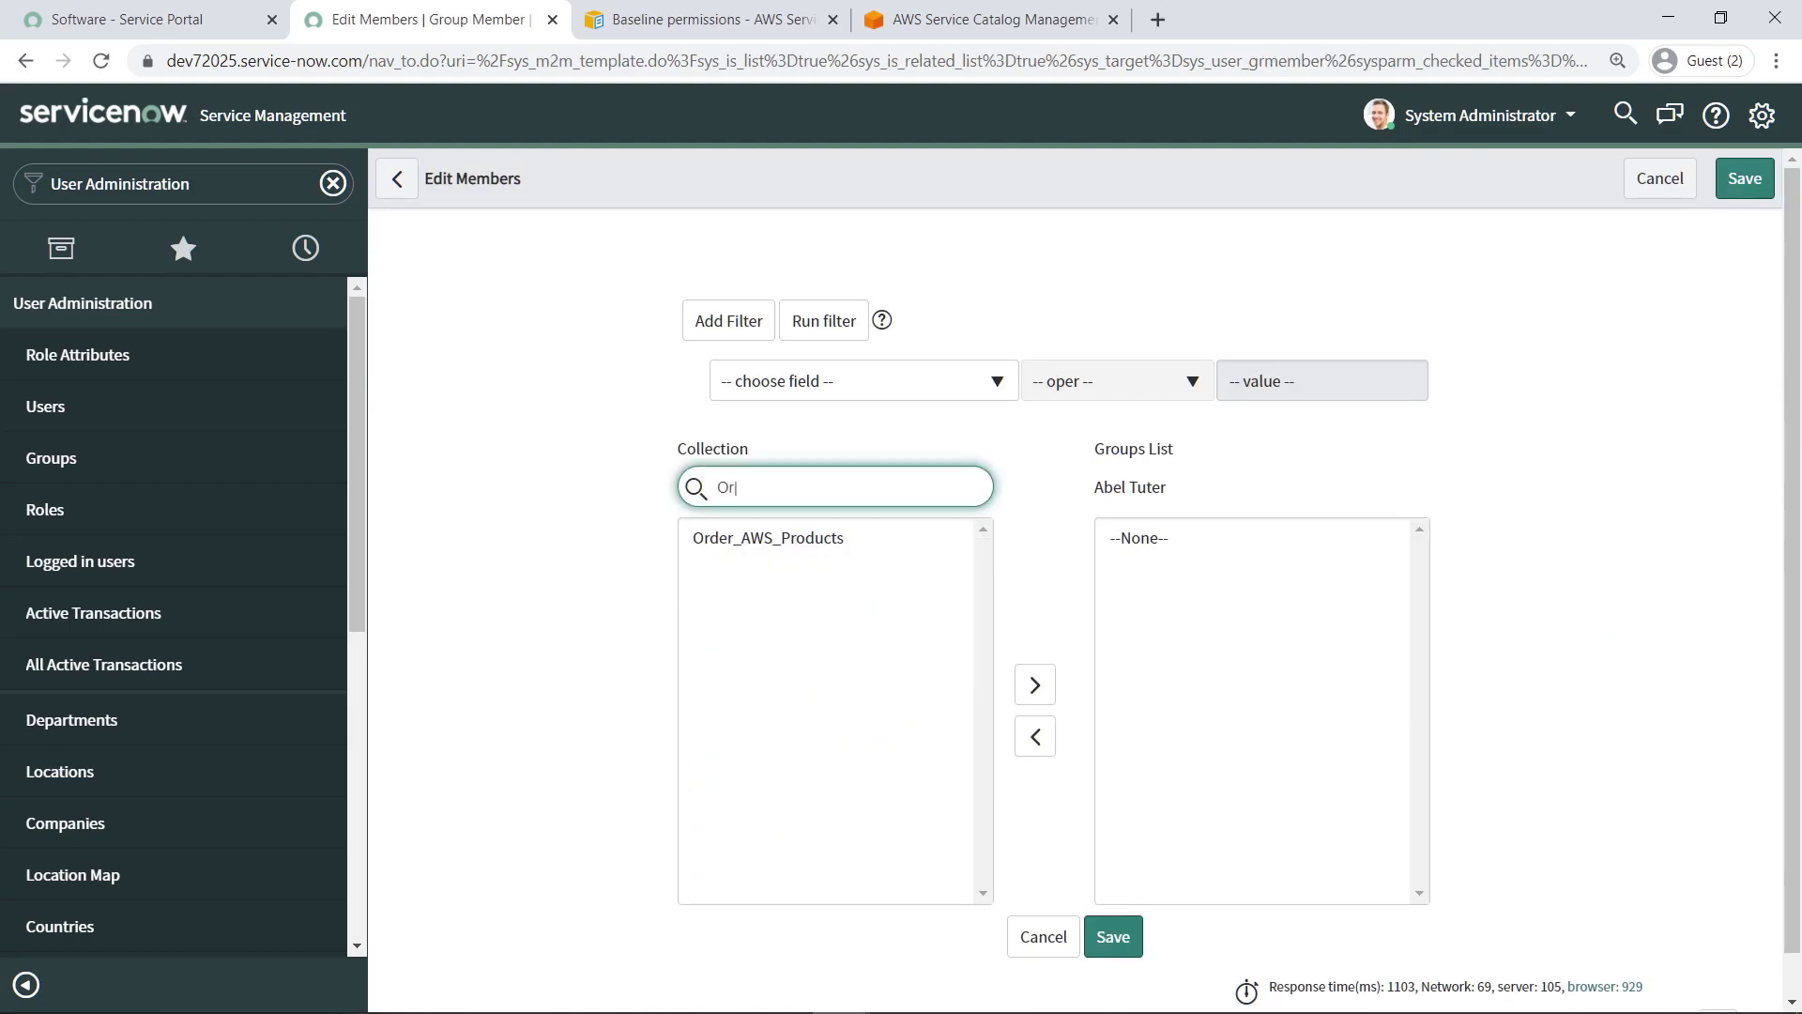
click(802, 542)
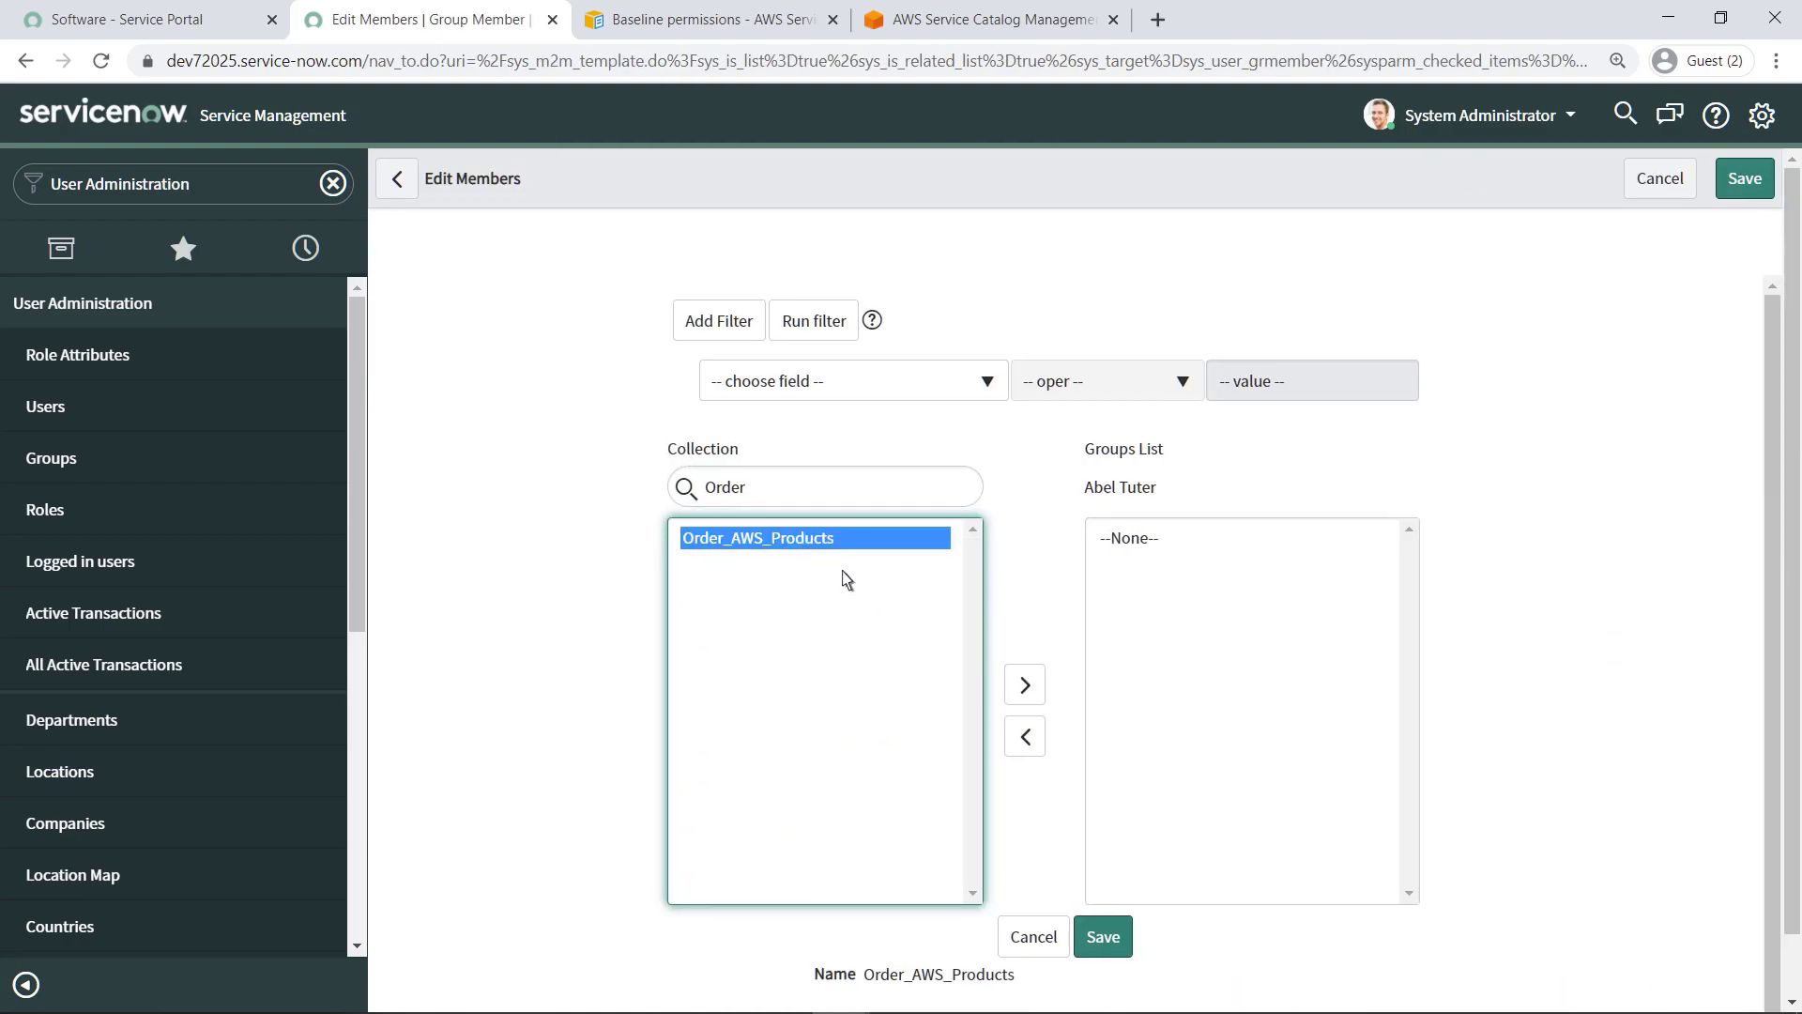
click(1023, 686)
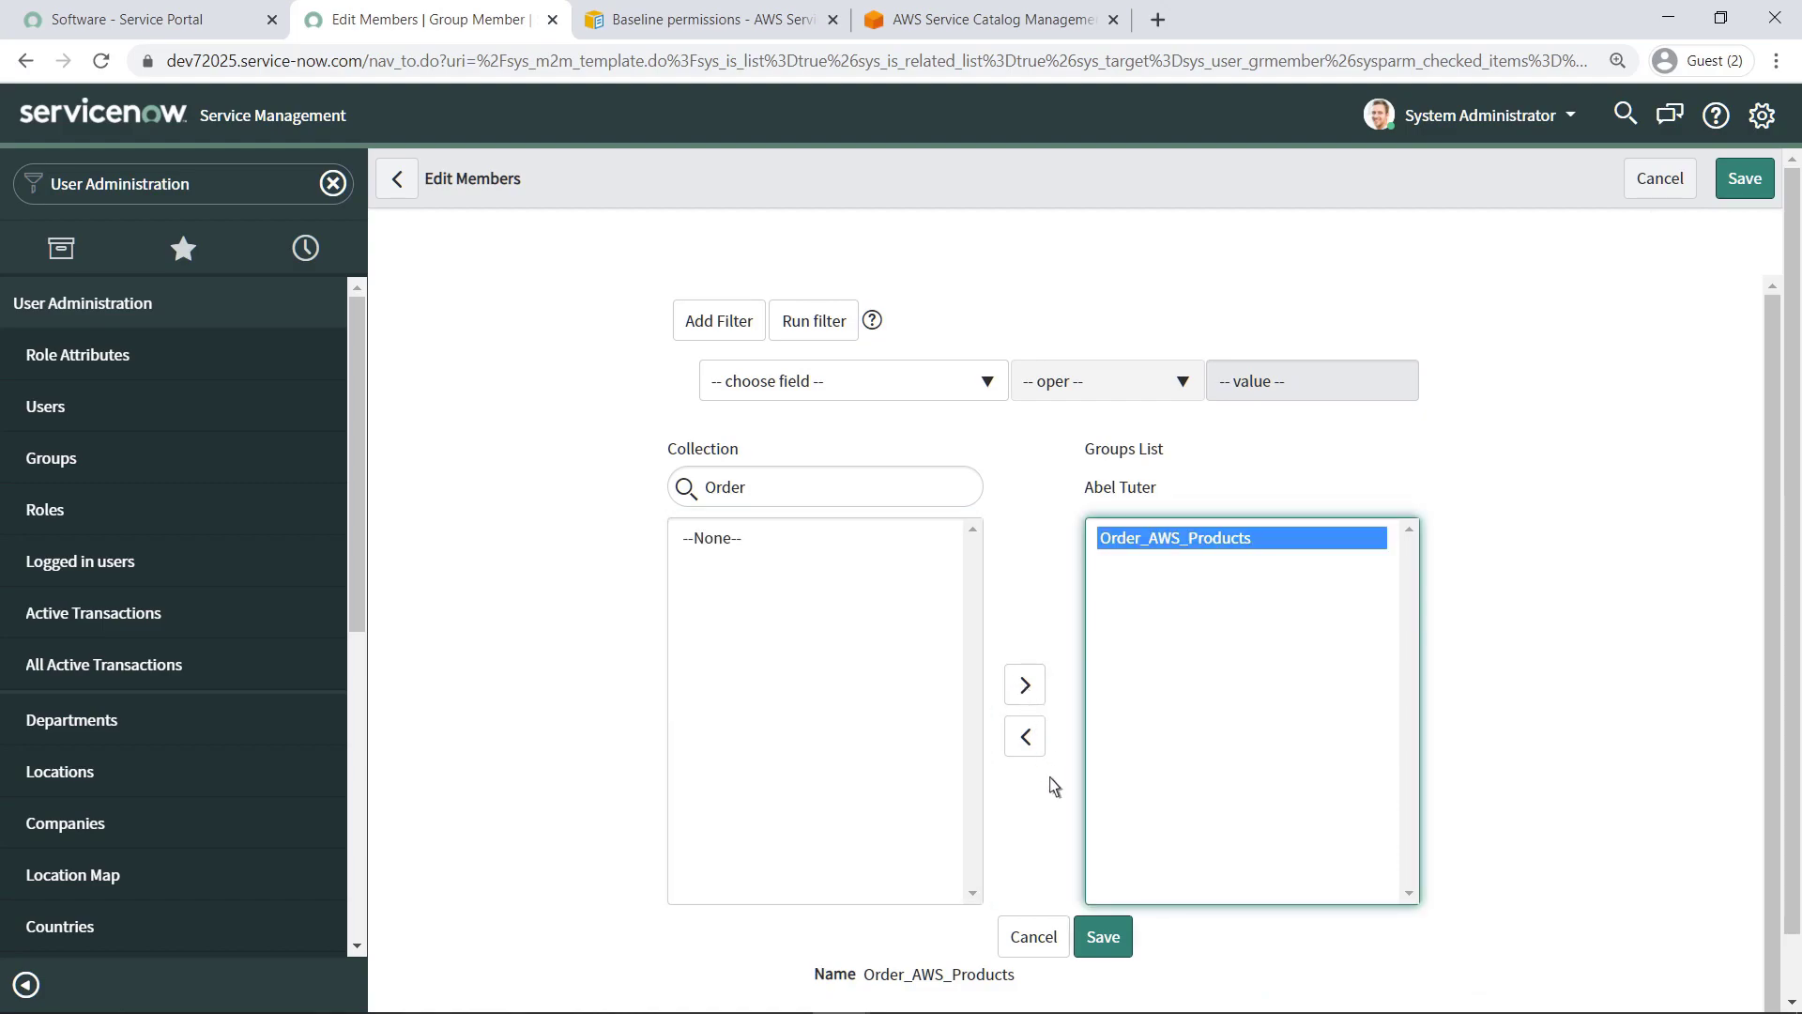
click(1094, 936)
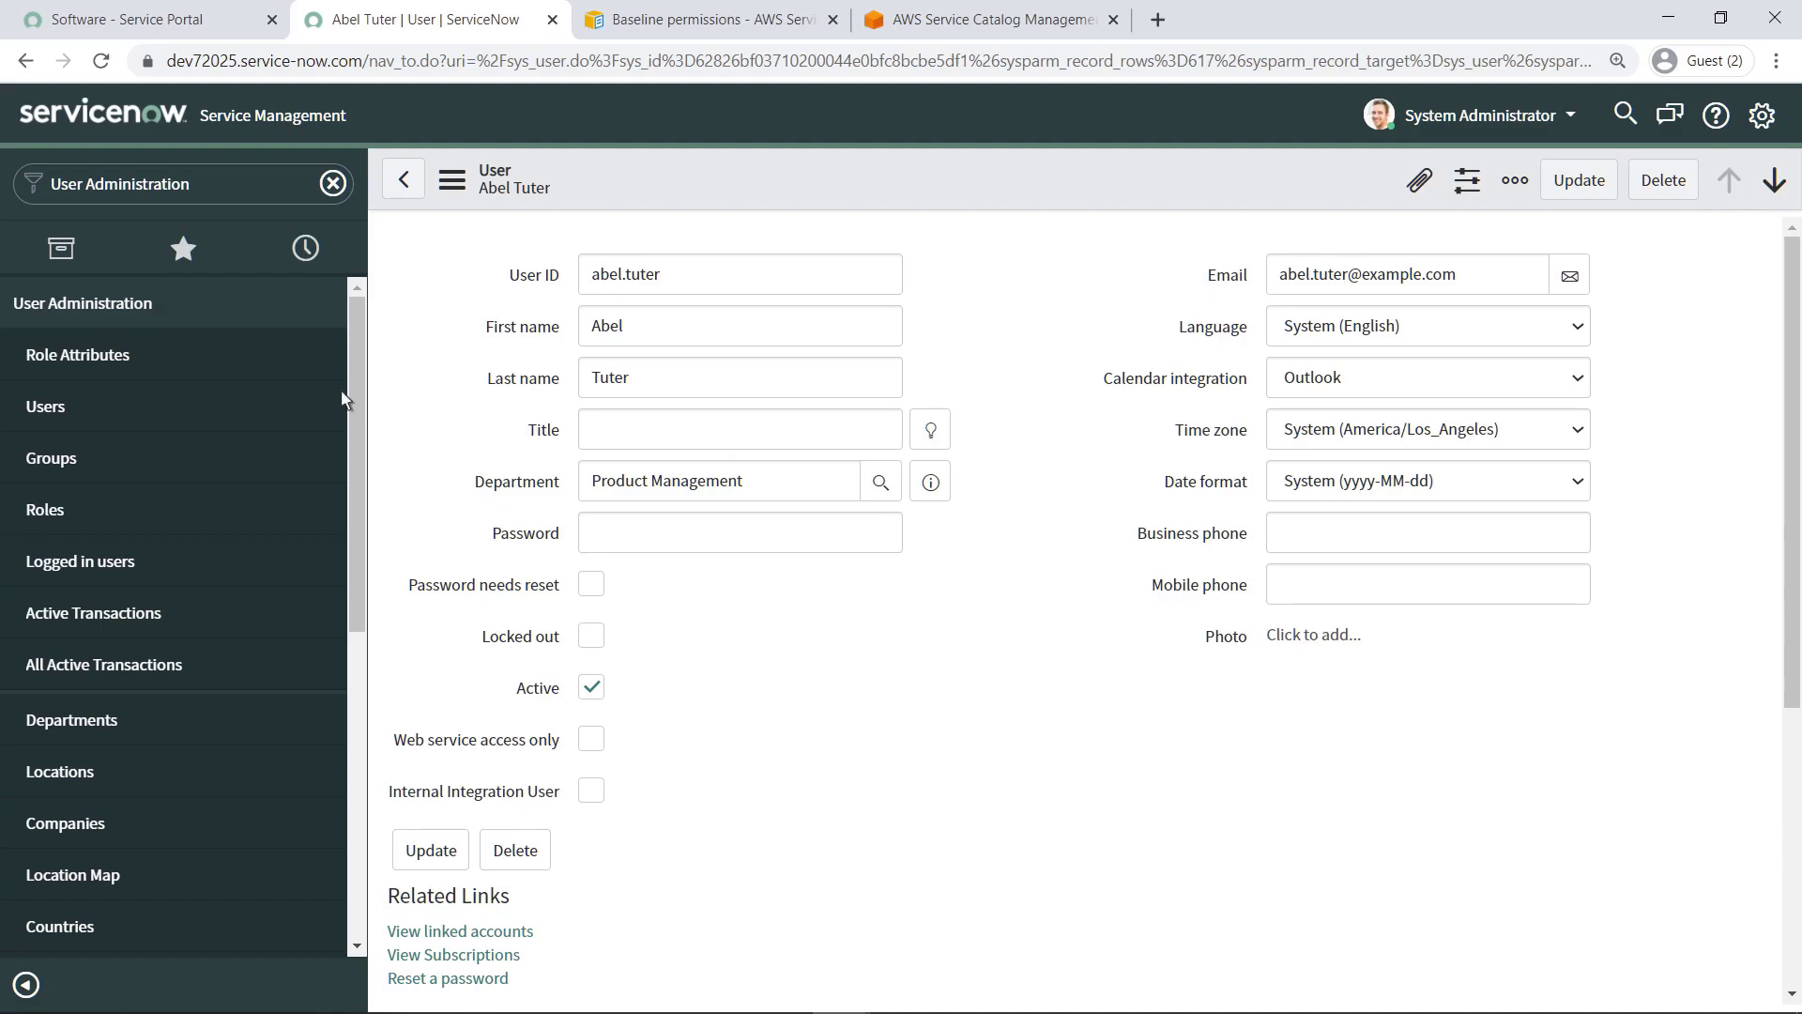
Filter the navigator by AWS and open the connector's AWS Accounts list
click(120, 184)
key(BackSpace)
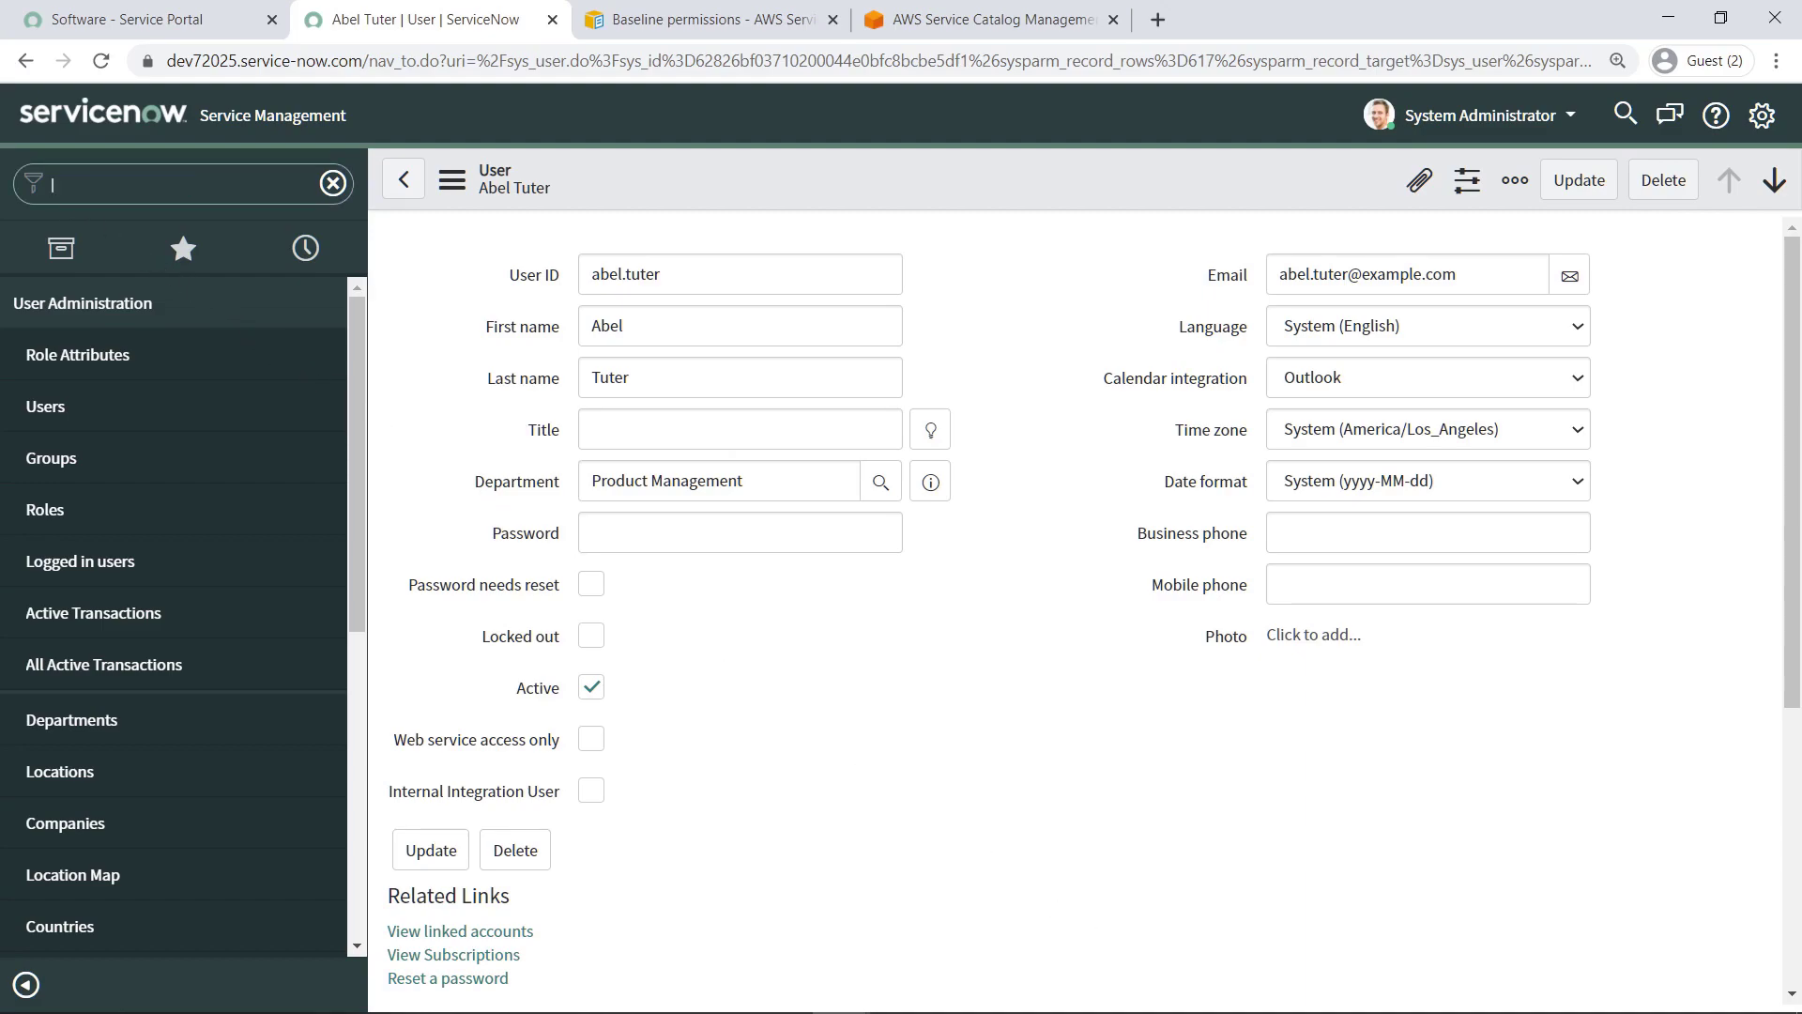
text(AWS)
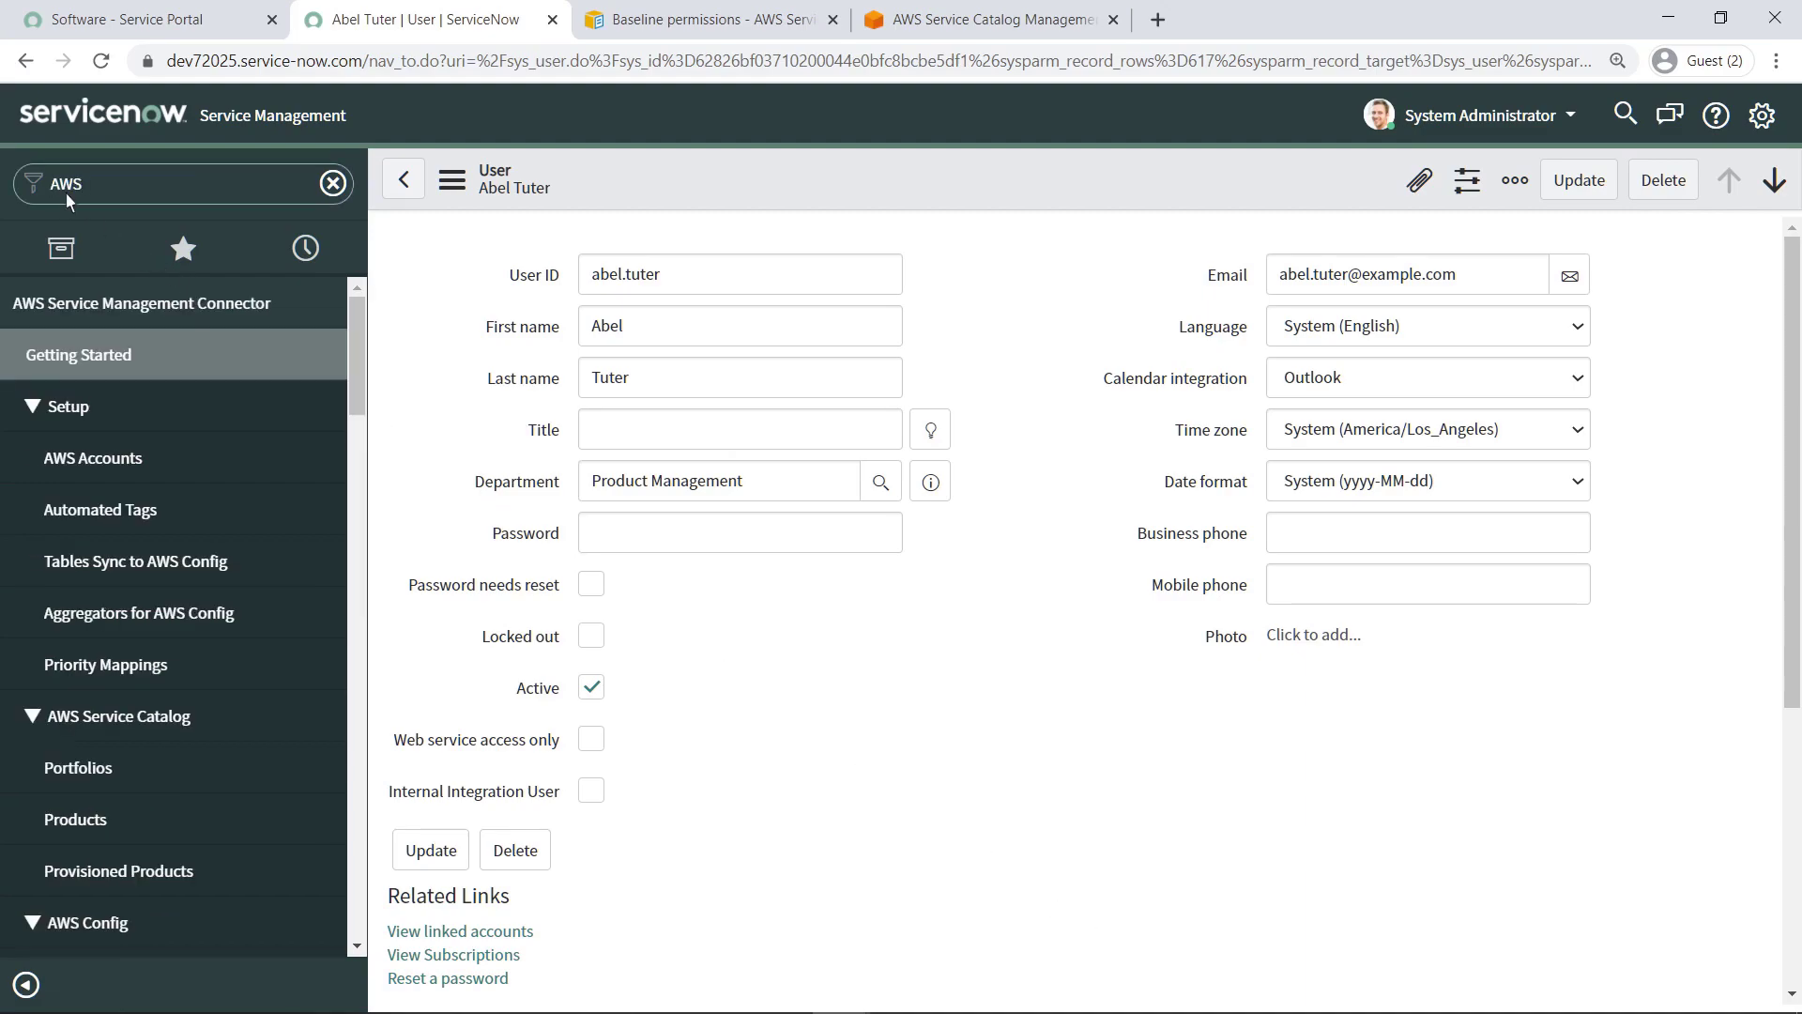
click(116, 362)
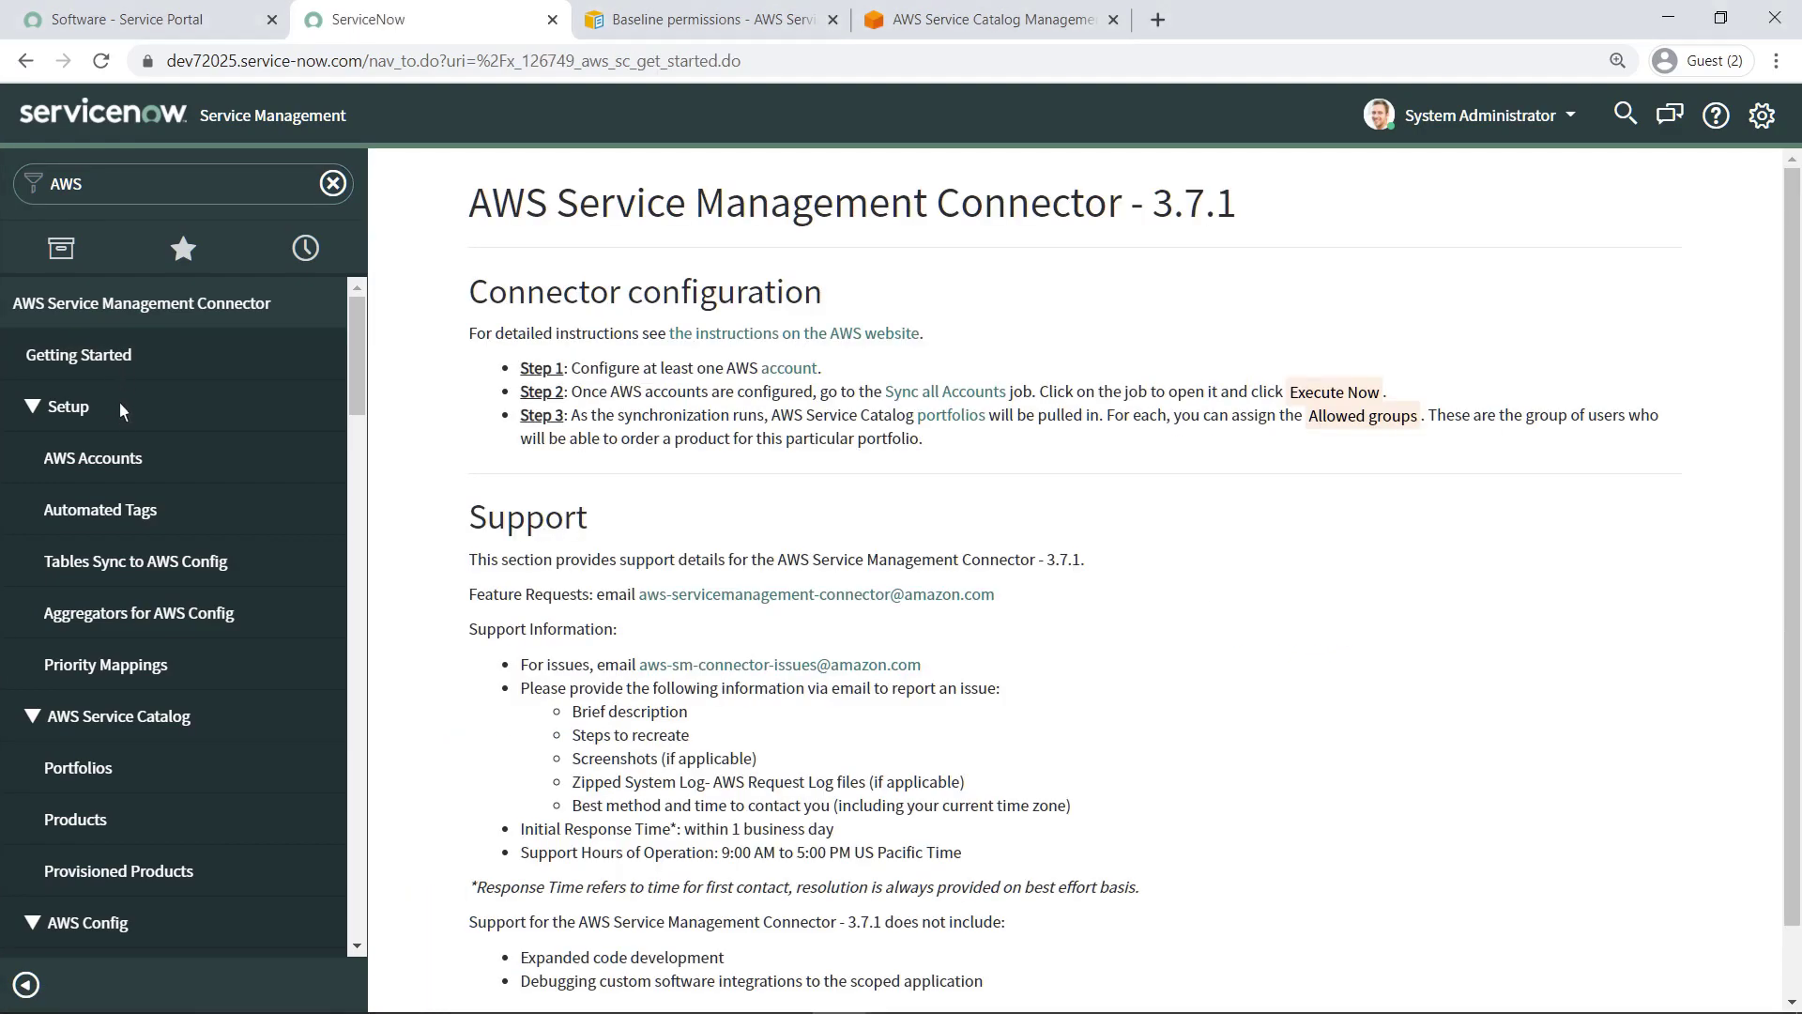
click(123, 456)
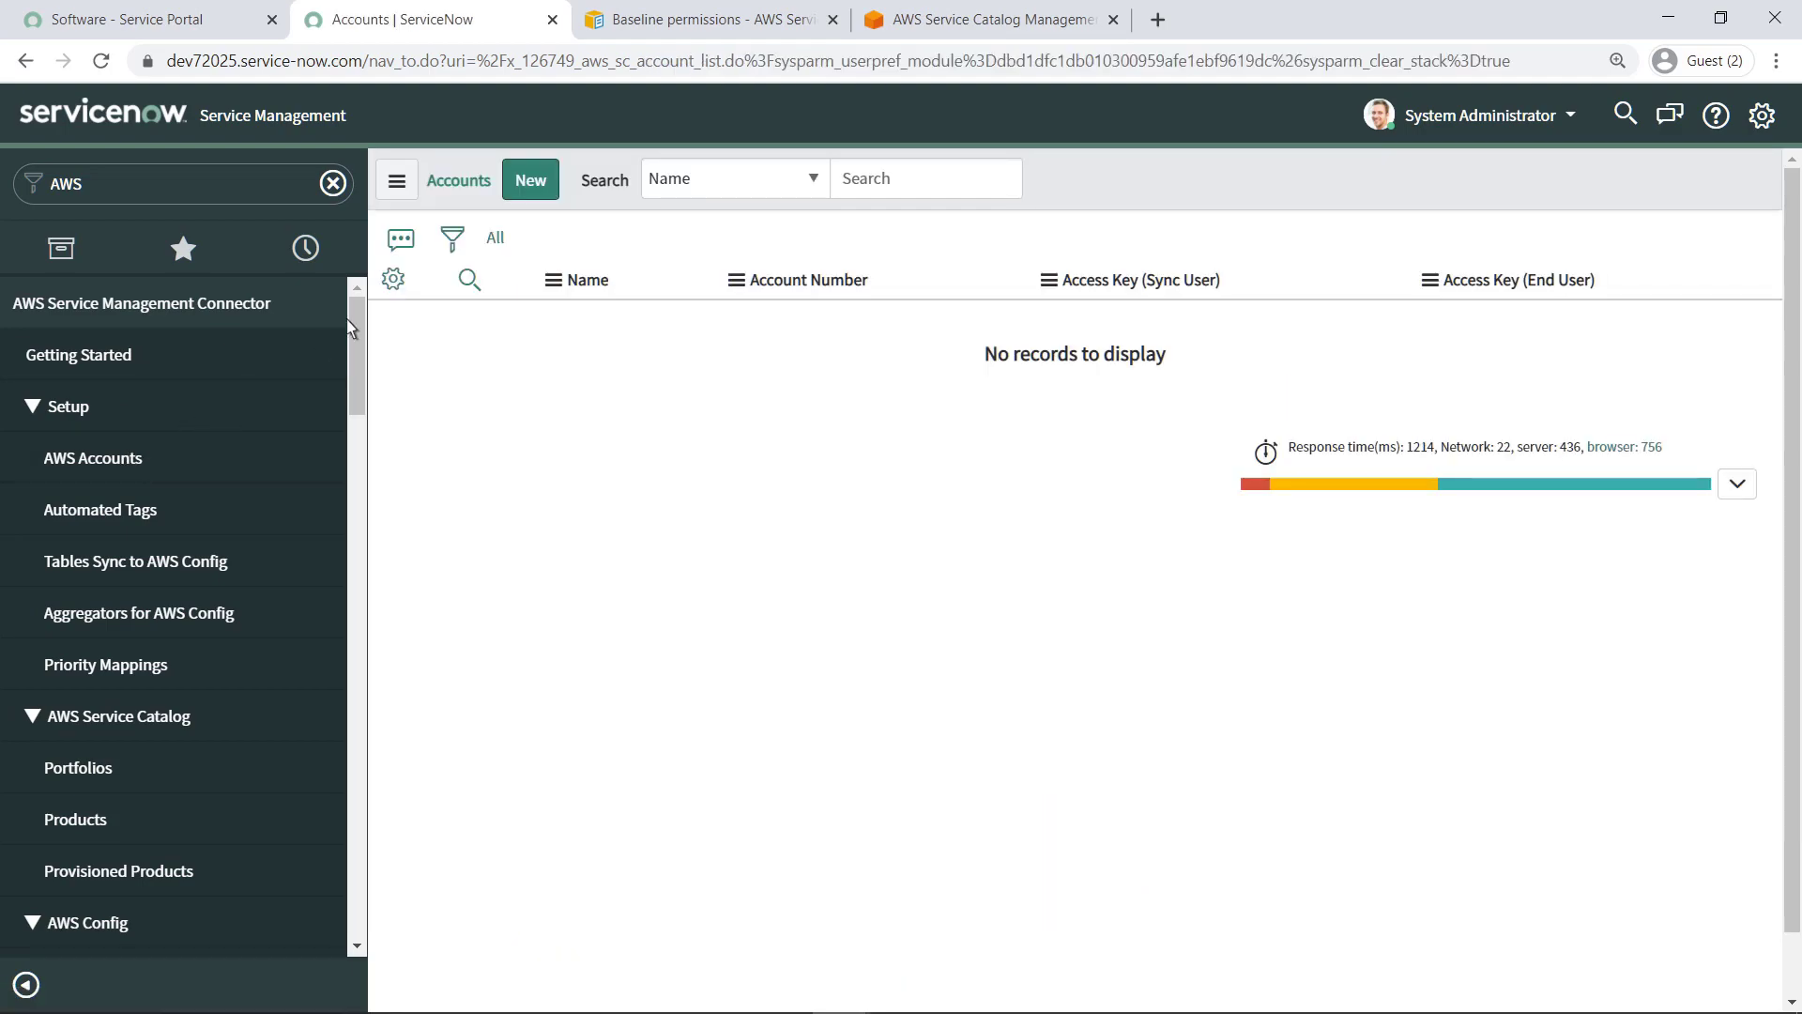
Create account AWS_Connector and paste the sync-user and end-user access and secret keys
click(531, 180)
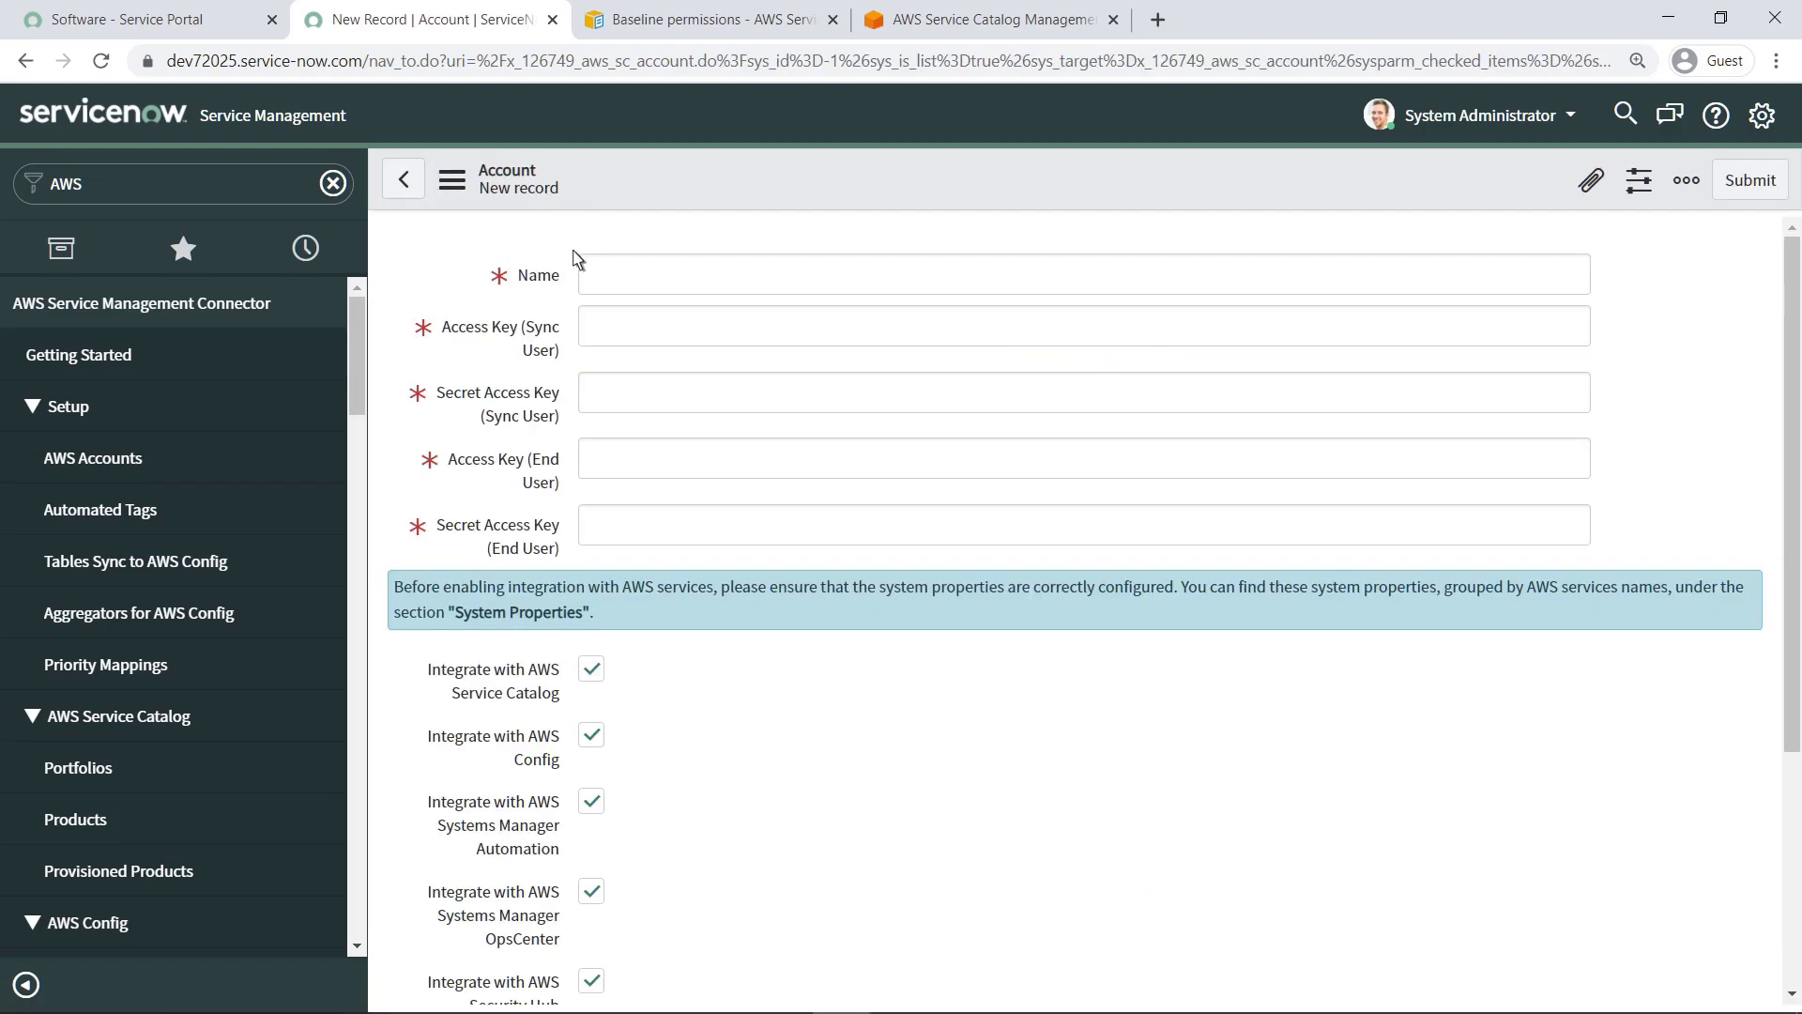
click(596, 276)
text(AWS_Connector)
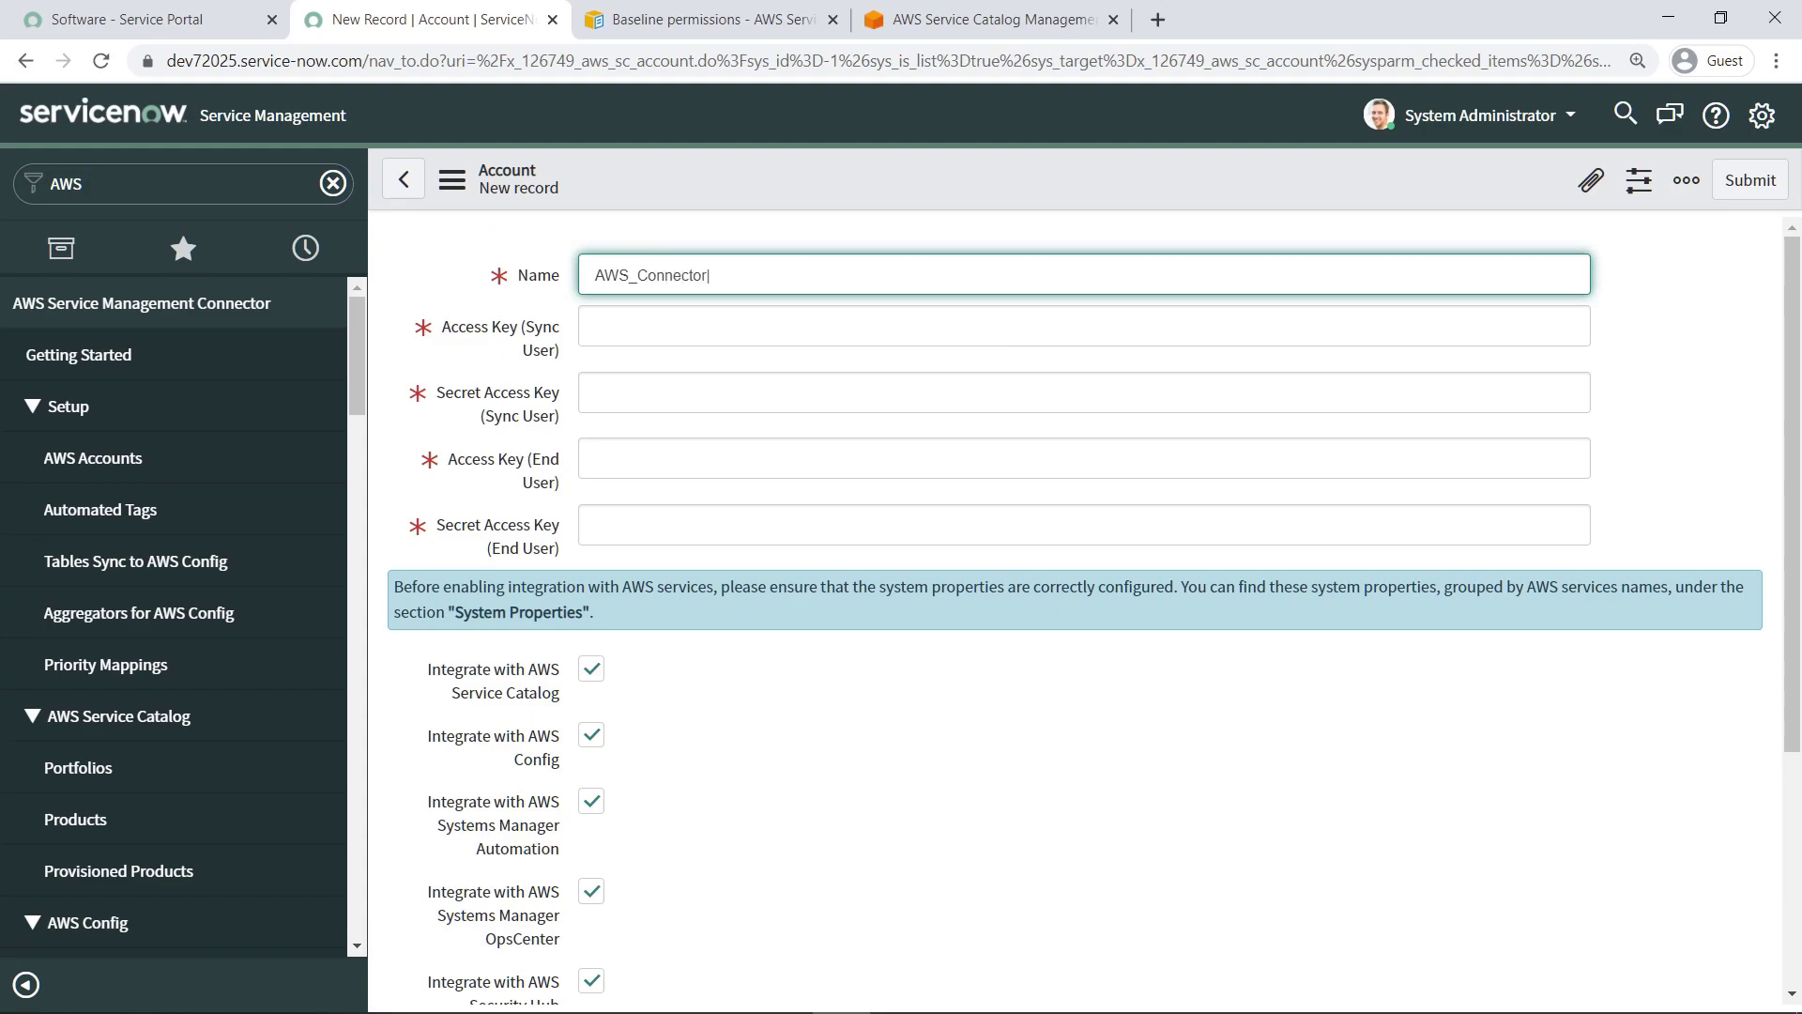
click(592, 339)
key(ctrl+v)
key(Tab)
key(ctrl+v)
key(Tab)
key(ctrl+v)
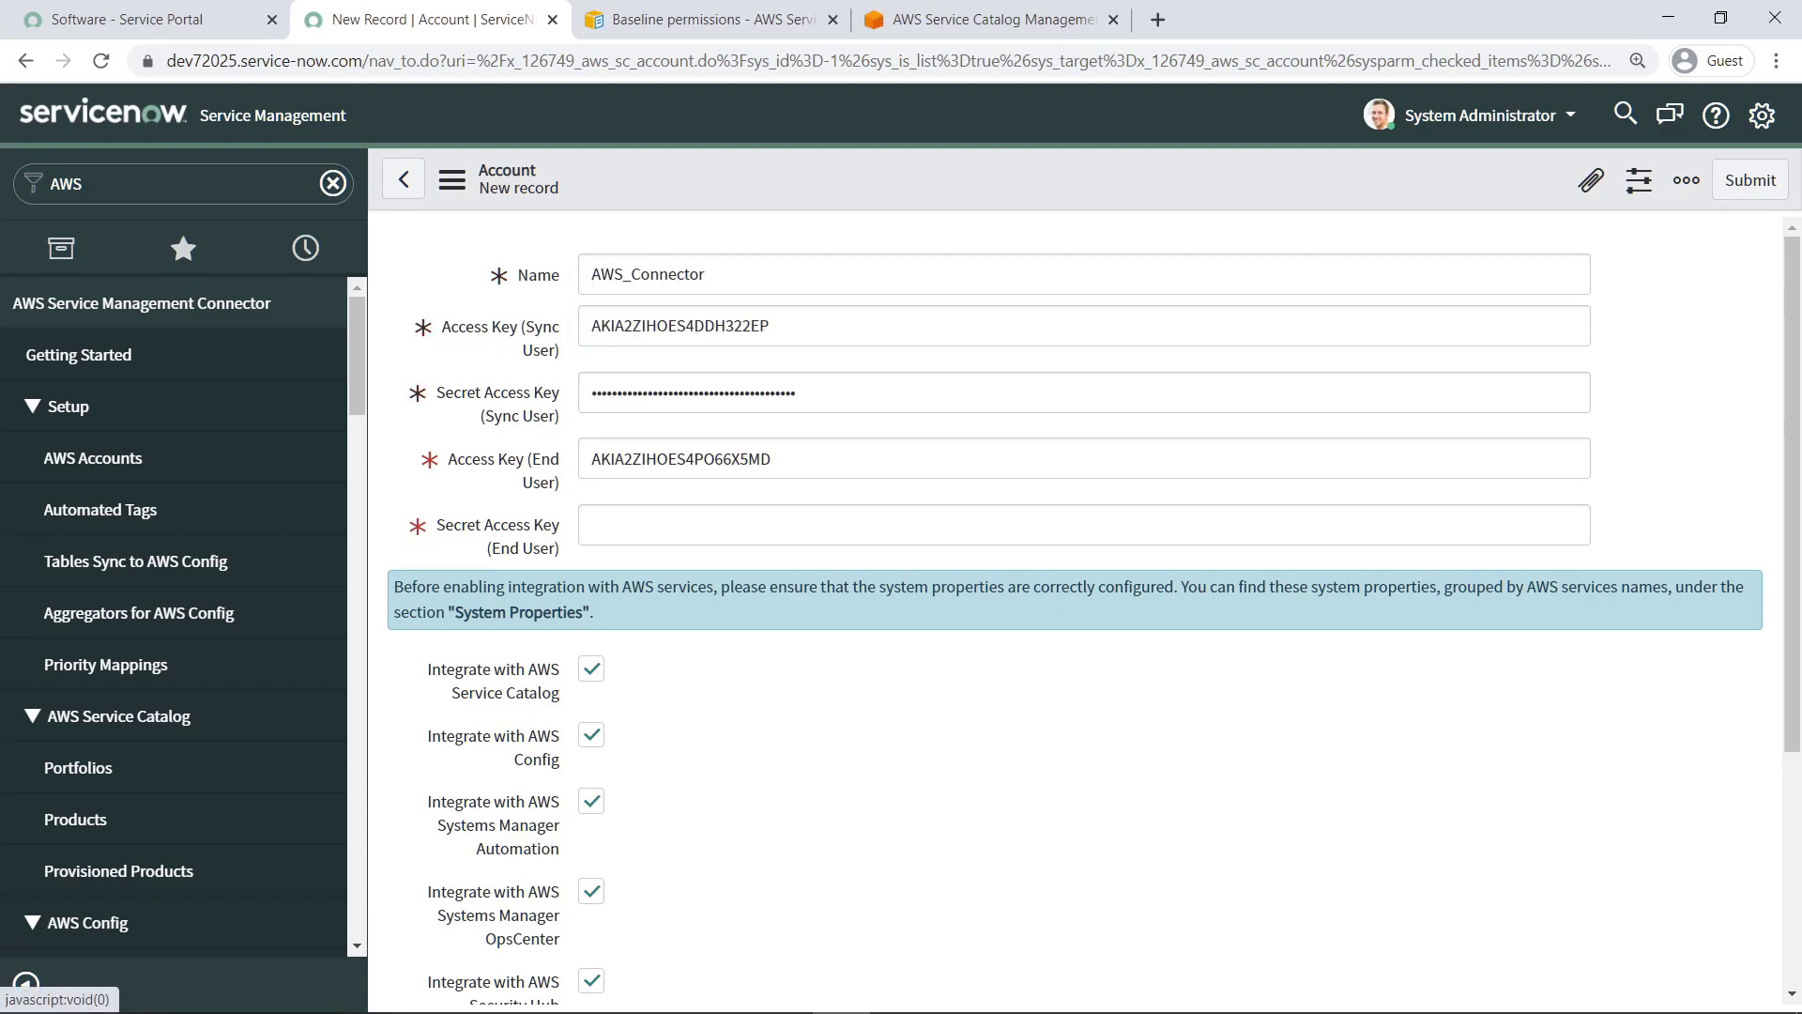
key(Tab)
key(ctrl+v)
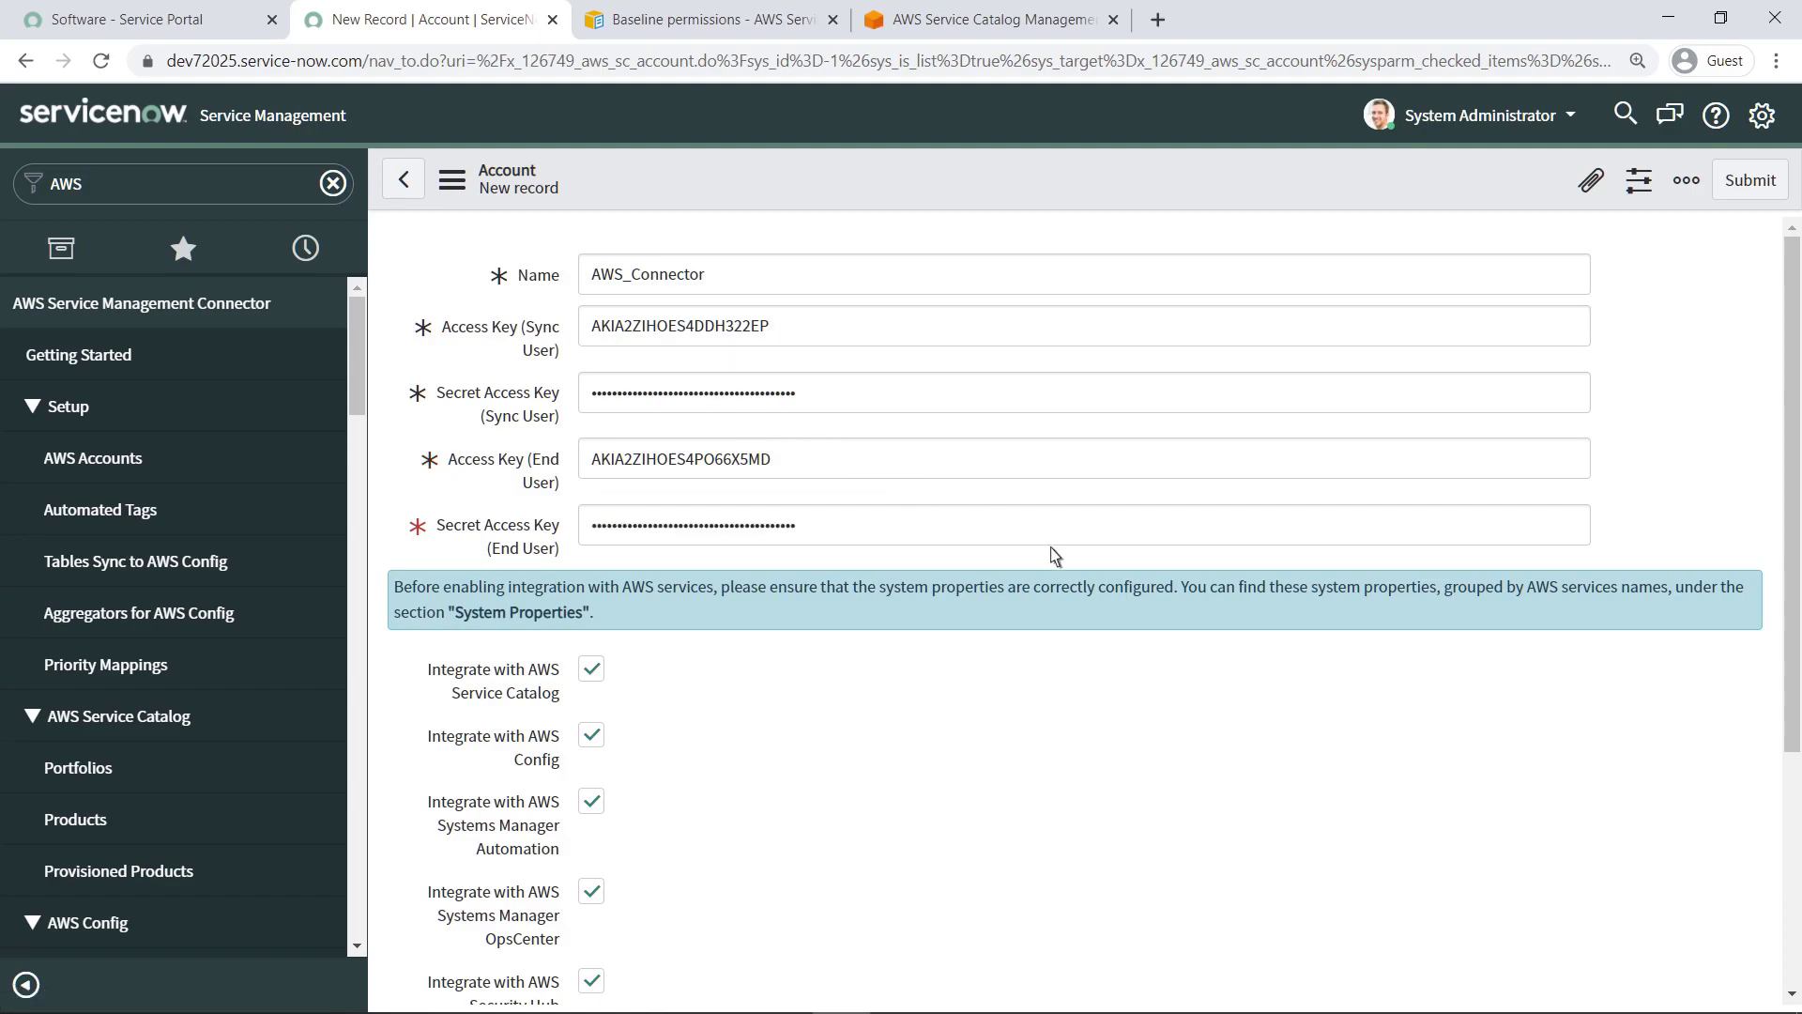
click(1779, 899)
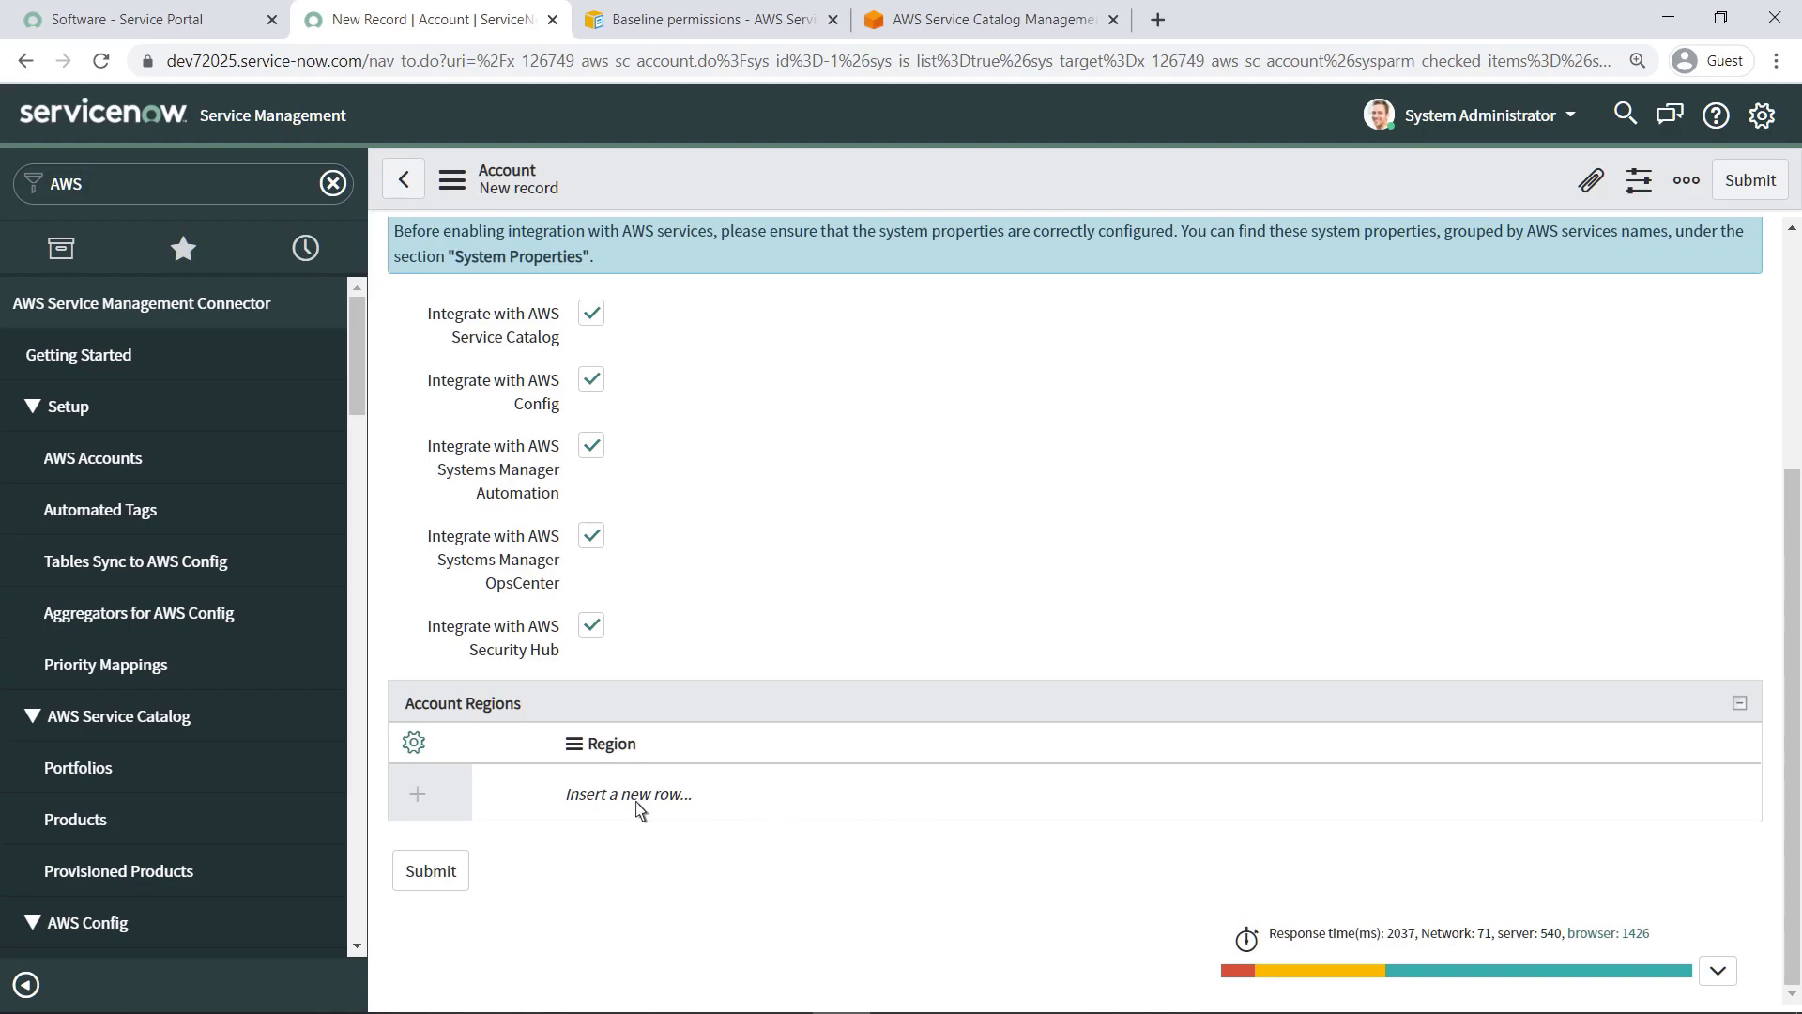
Add a US East (Ohio) region row, update the account, then reopen AWS_Connector and validate it
click(598, 797)
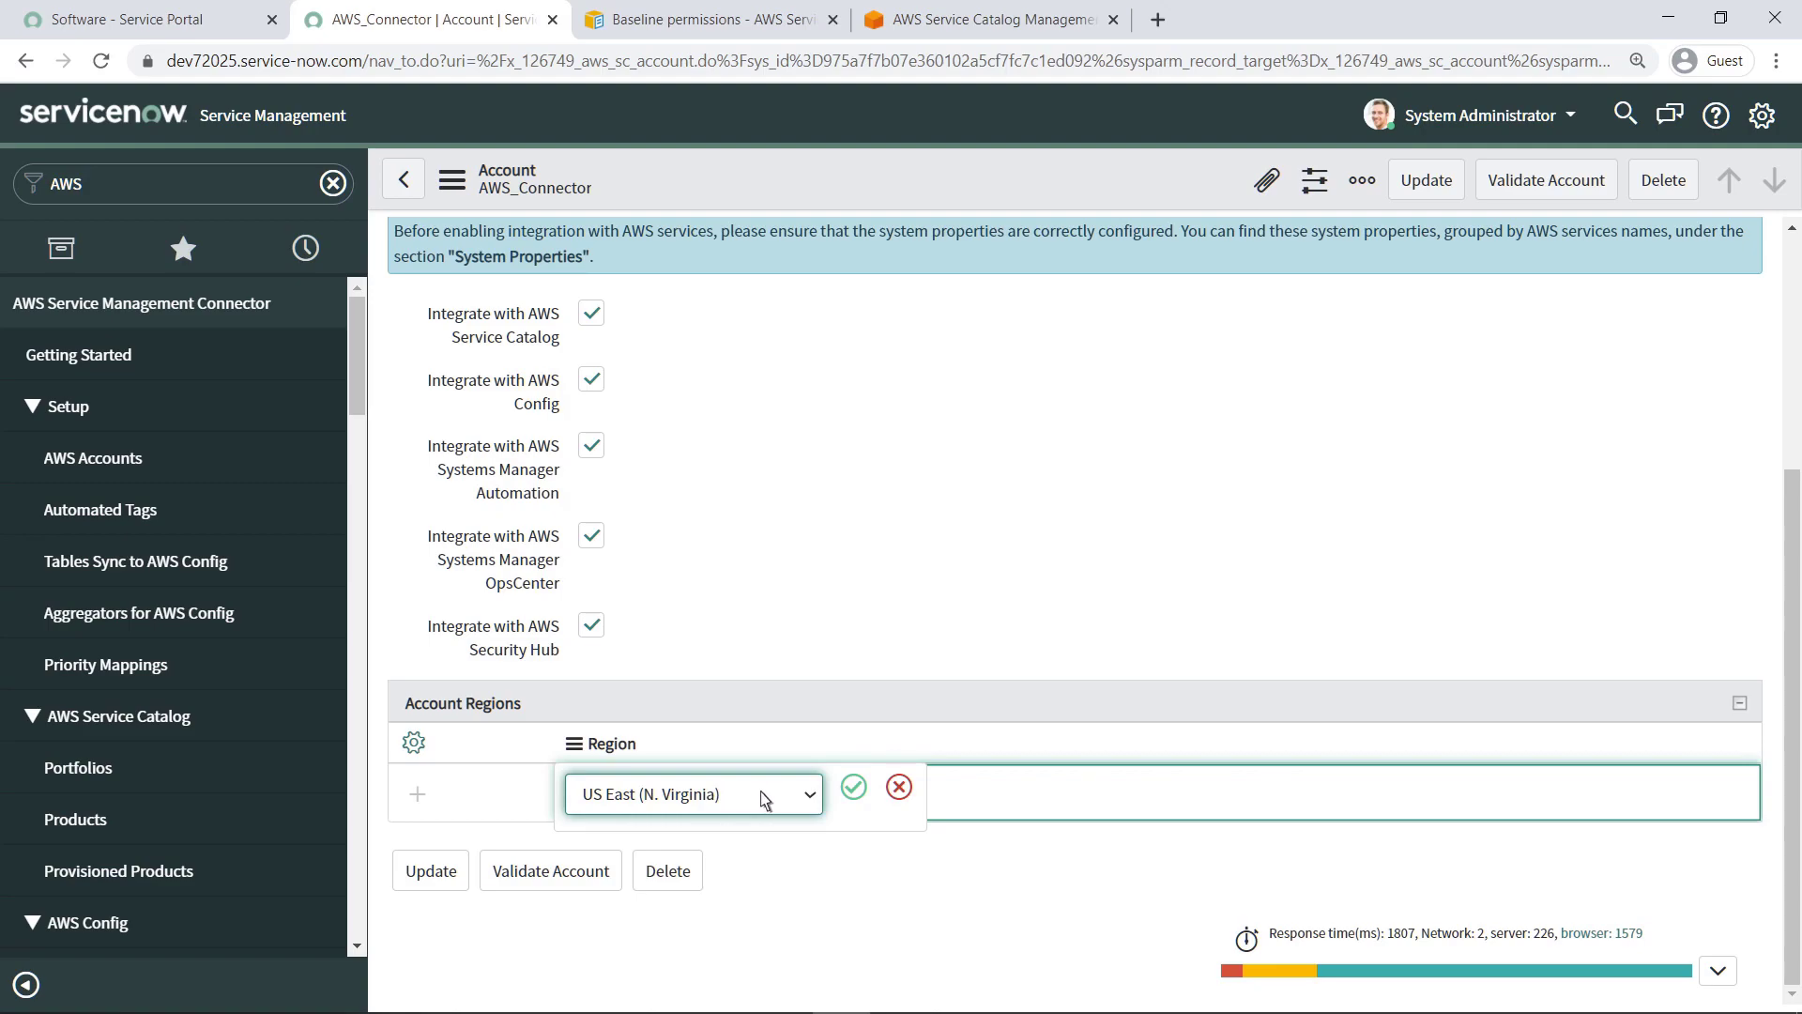
click(813, 797)
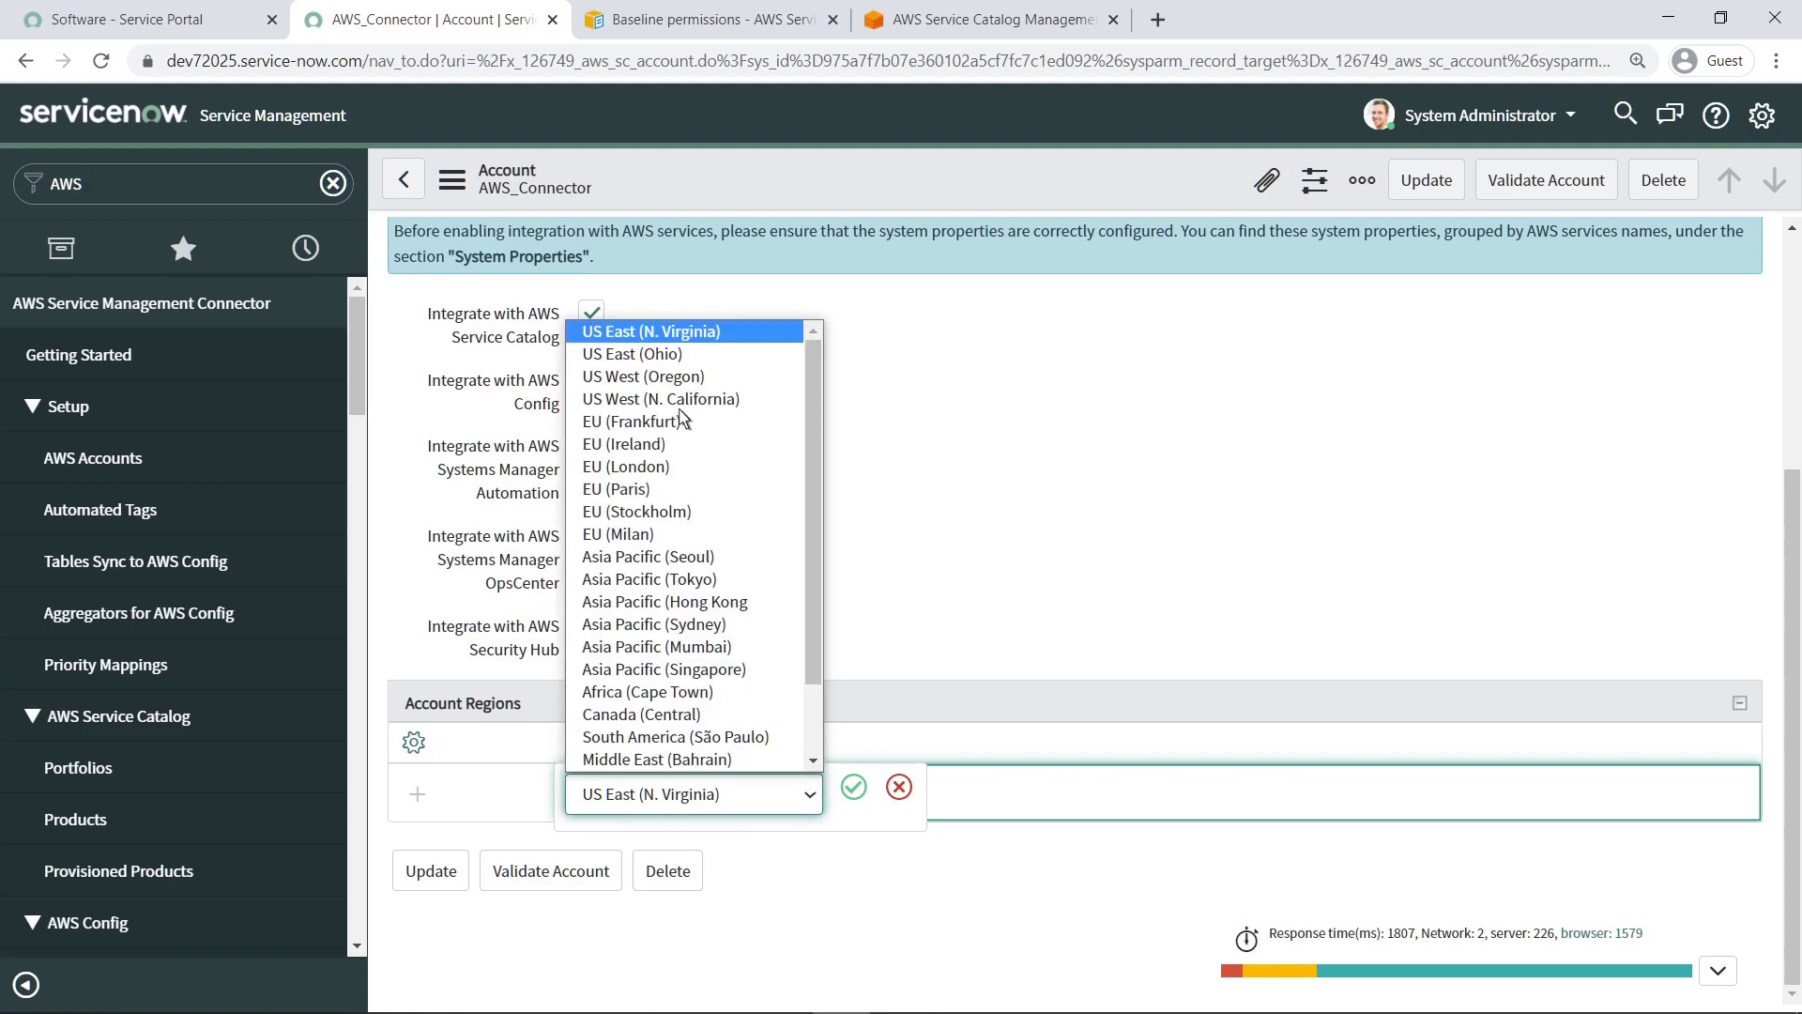
click(663, 356)
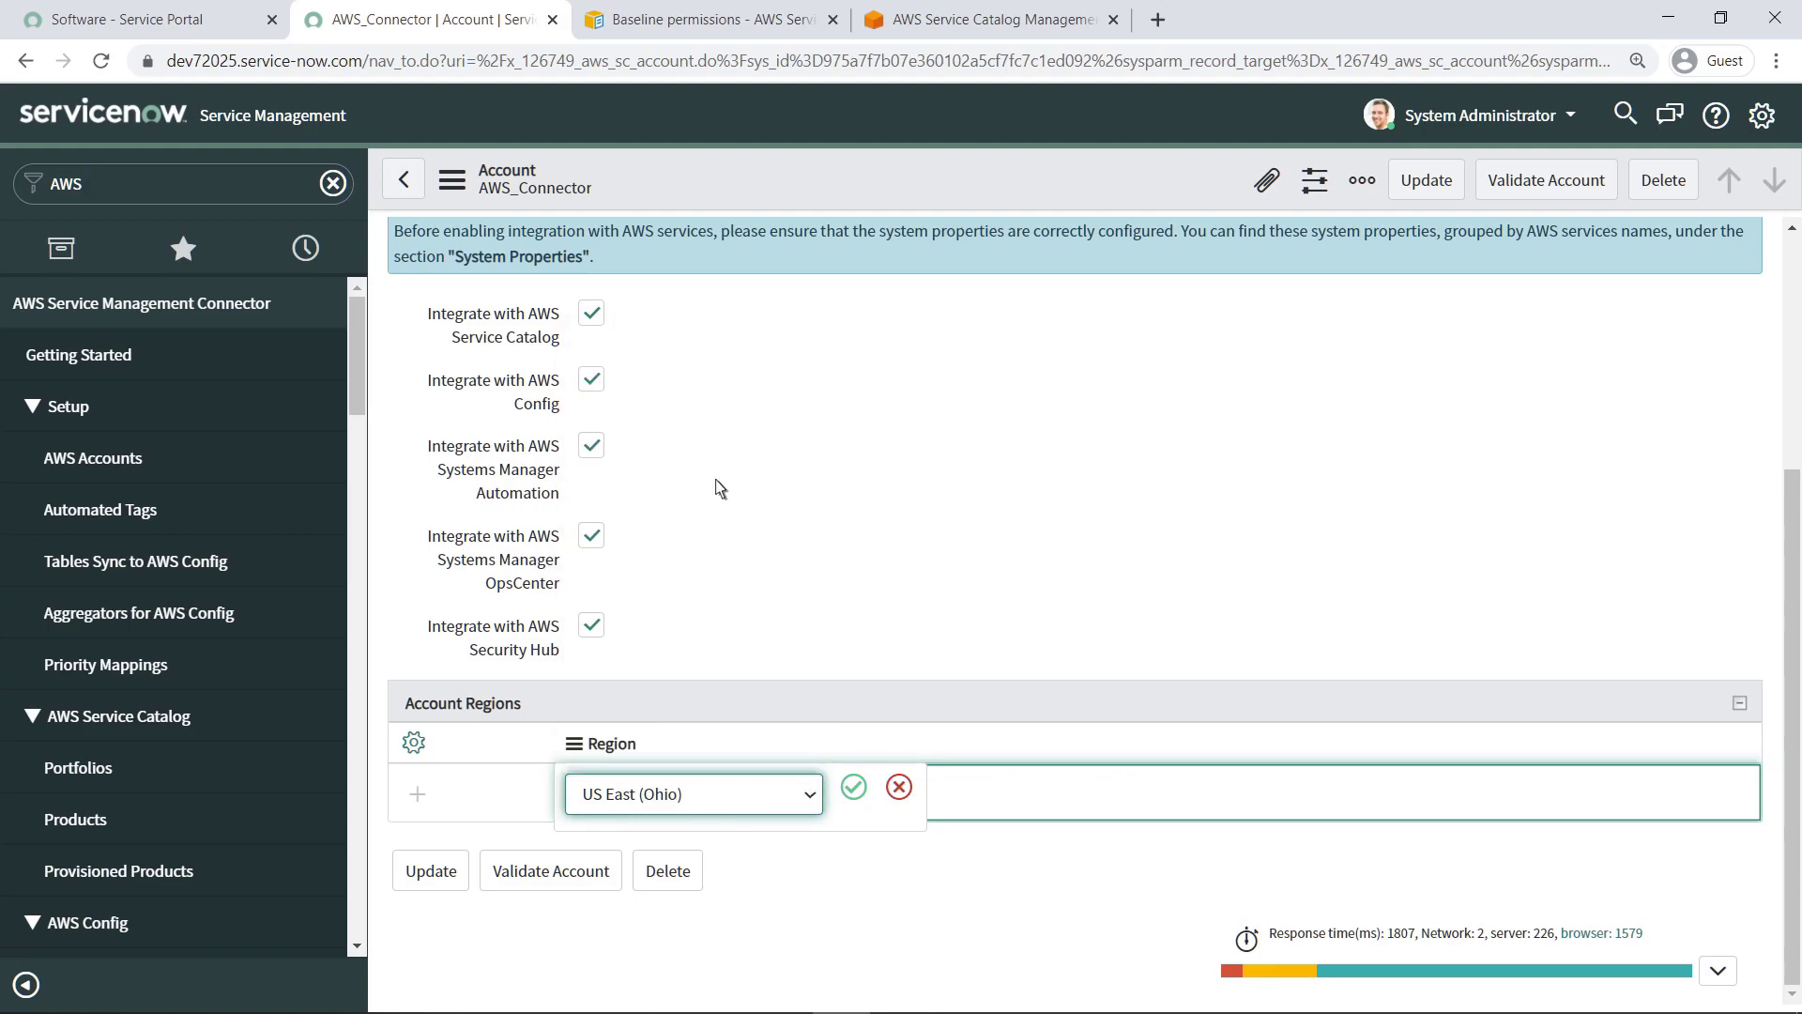
click(853, 789)
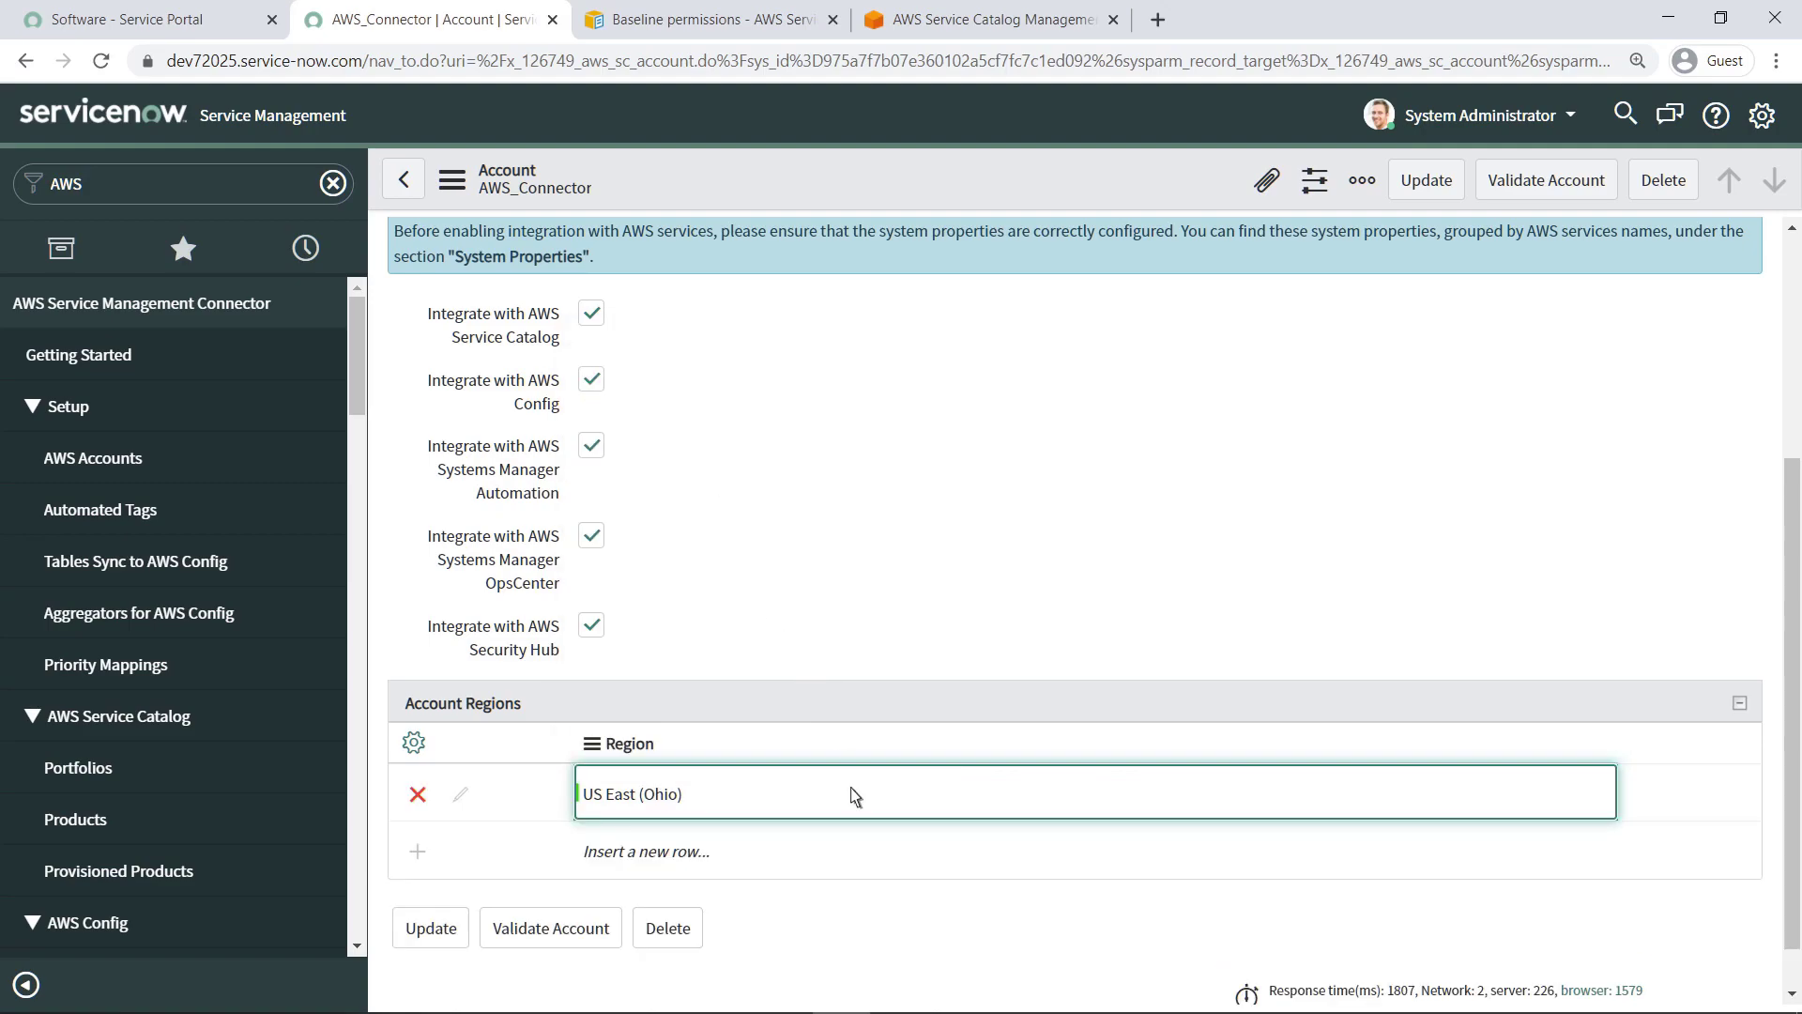
click(457, 932)
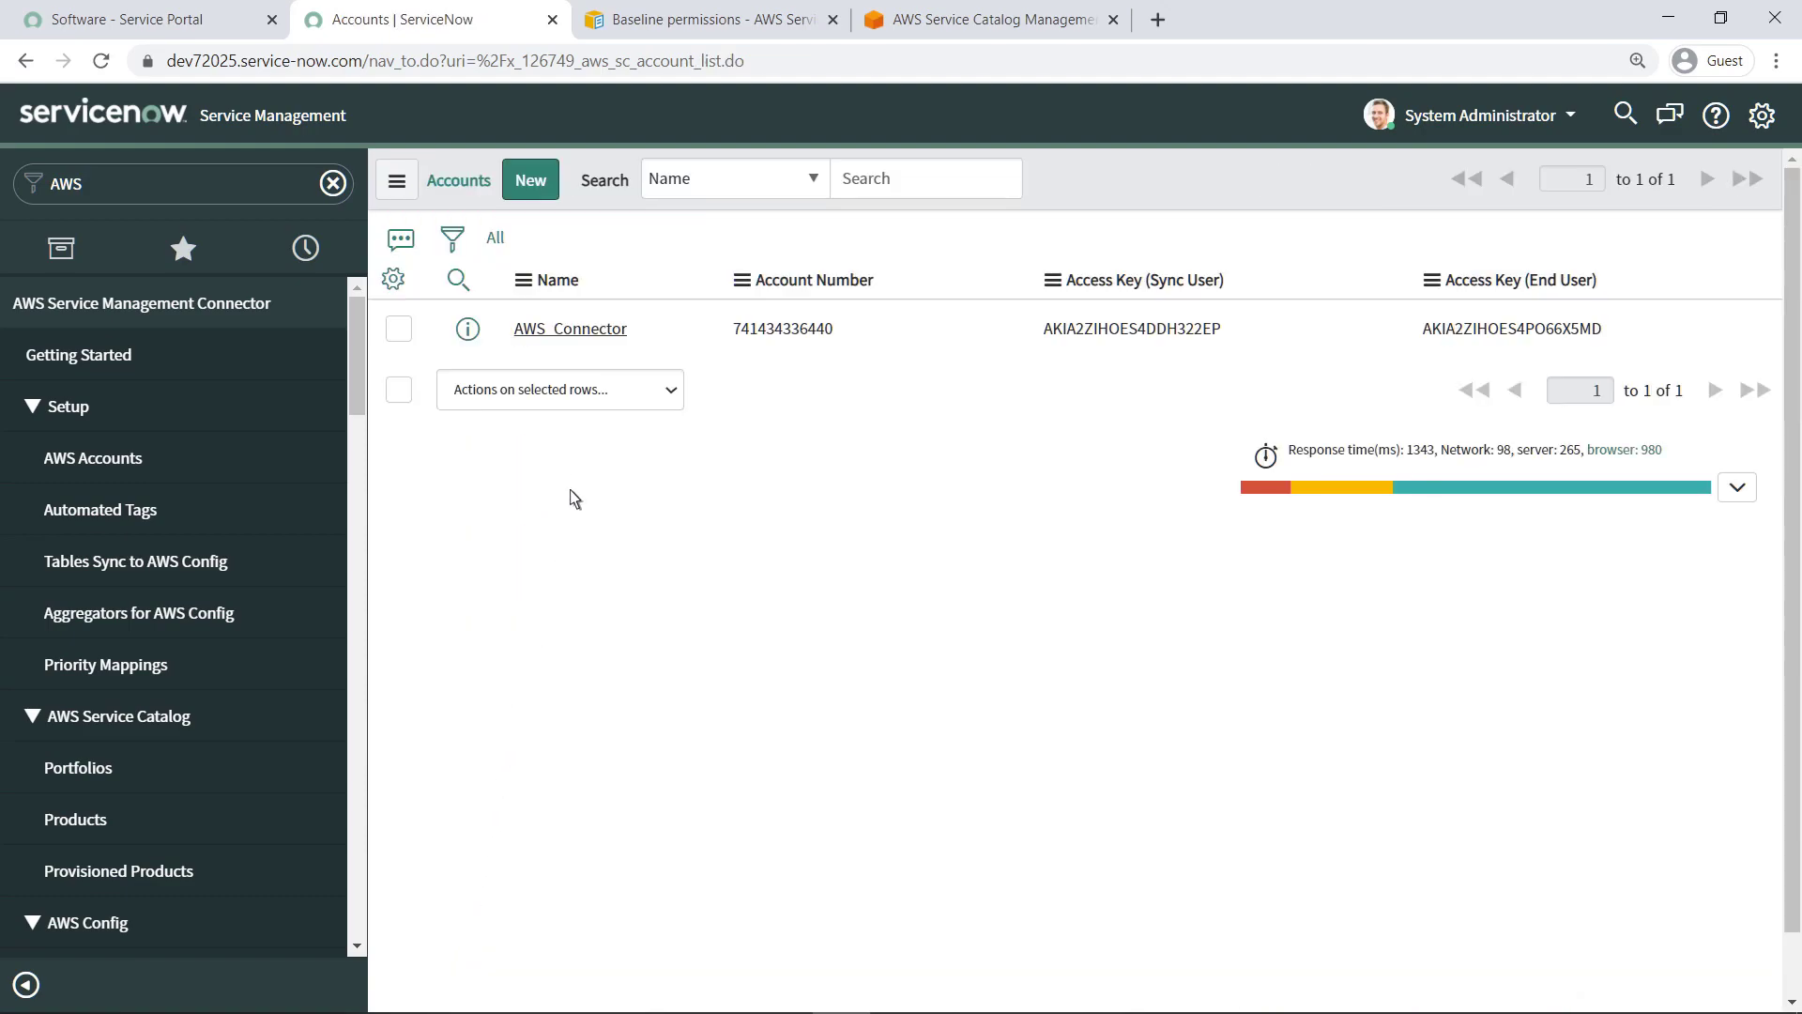
click(601, 330)
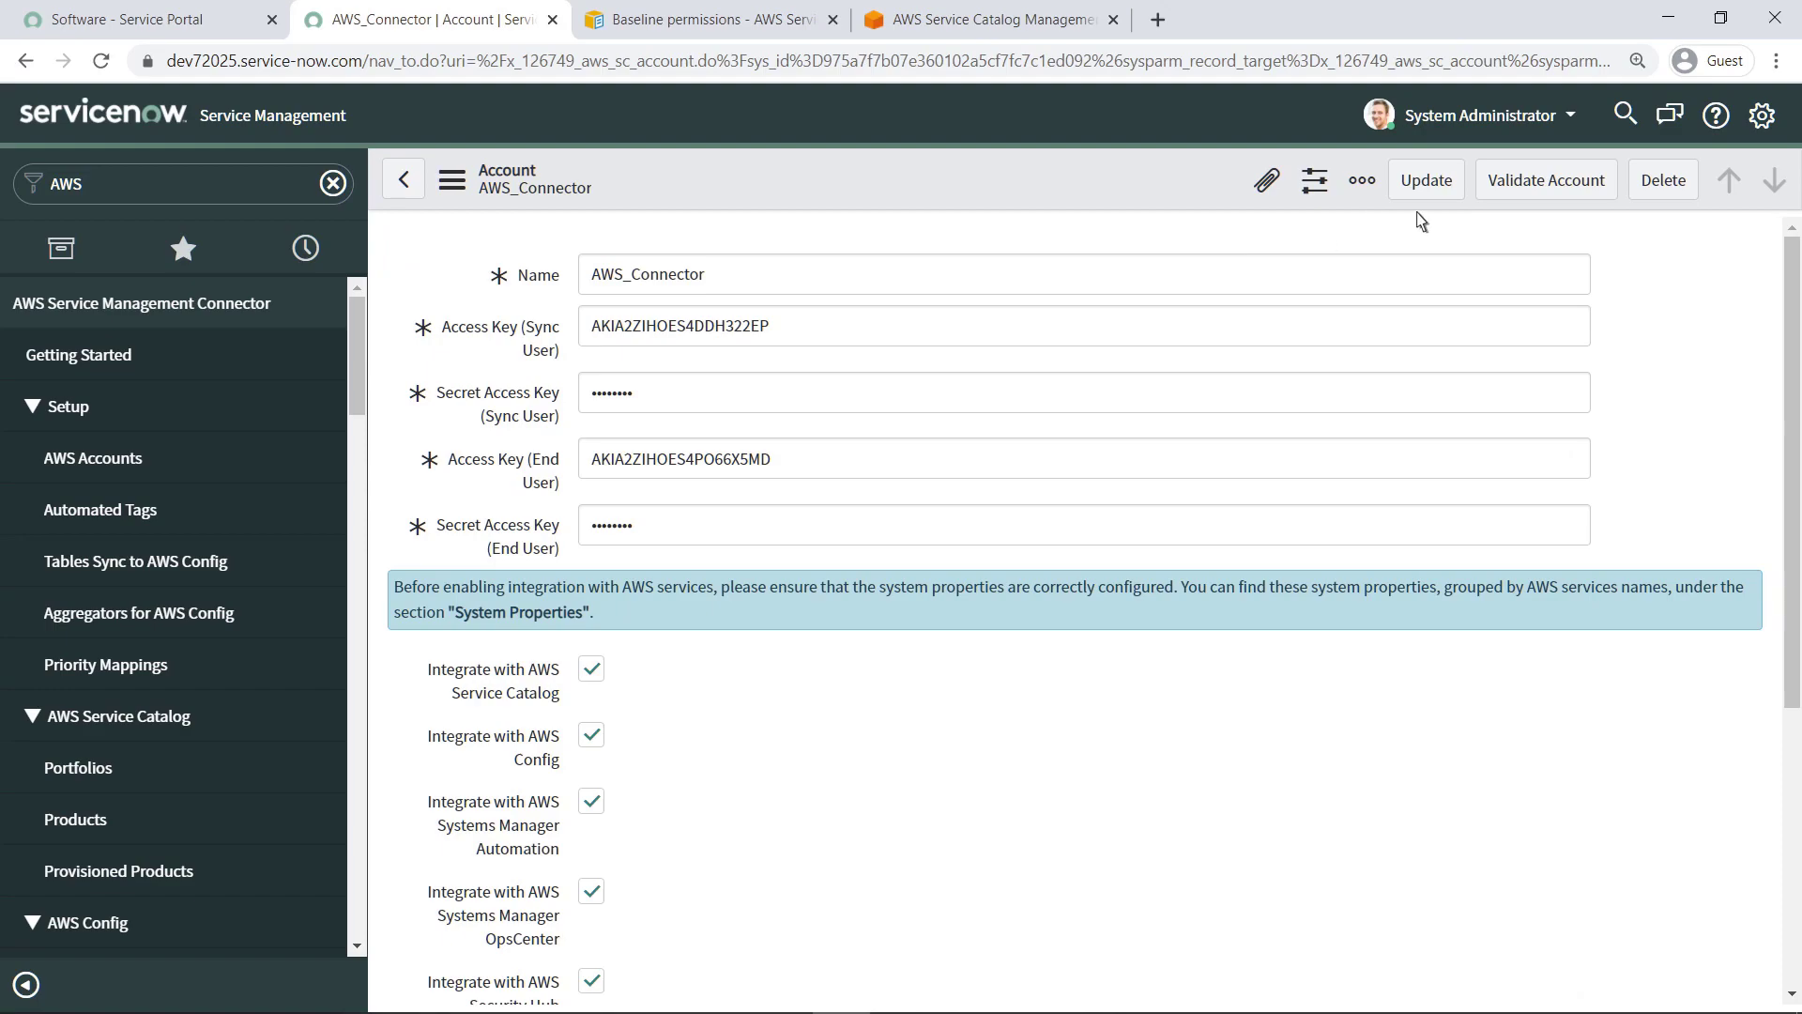
click(1555, 188)
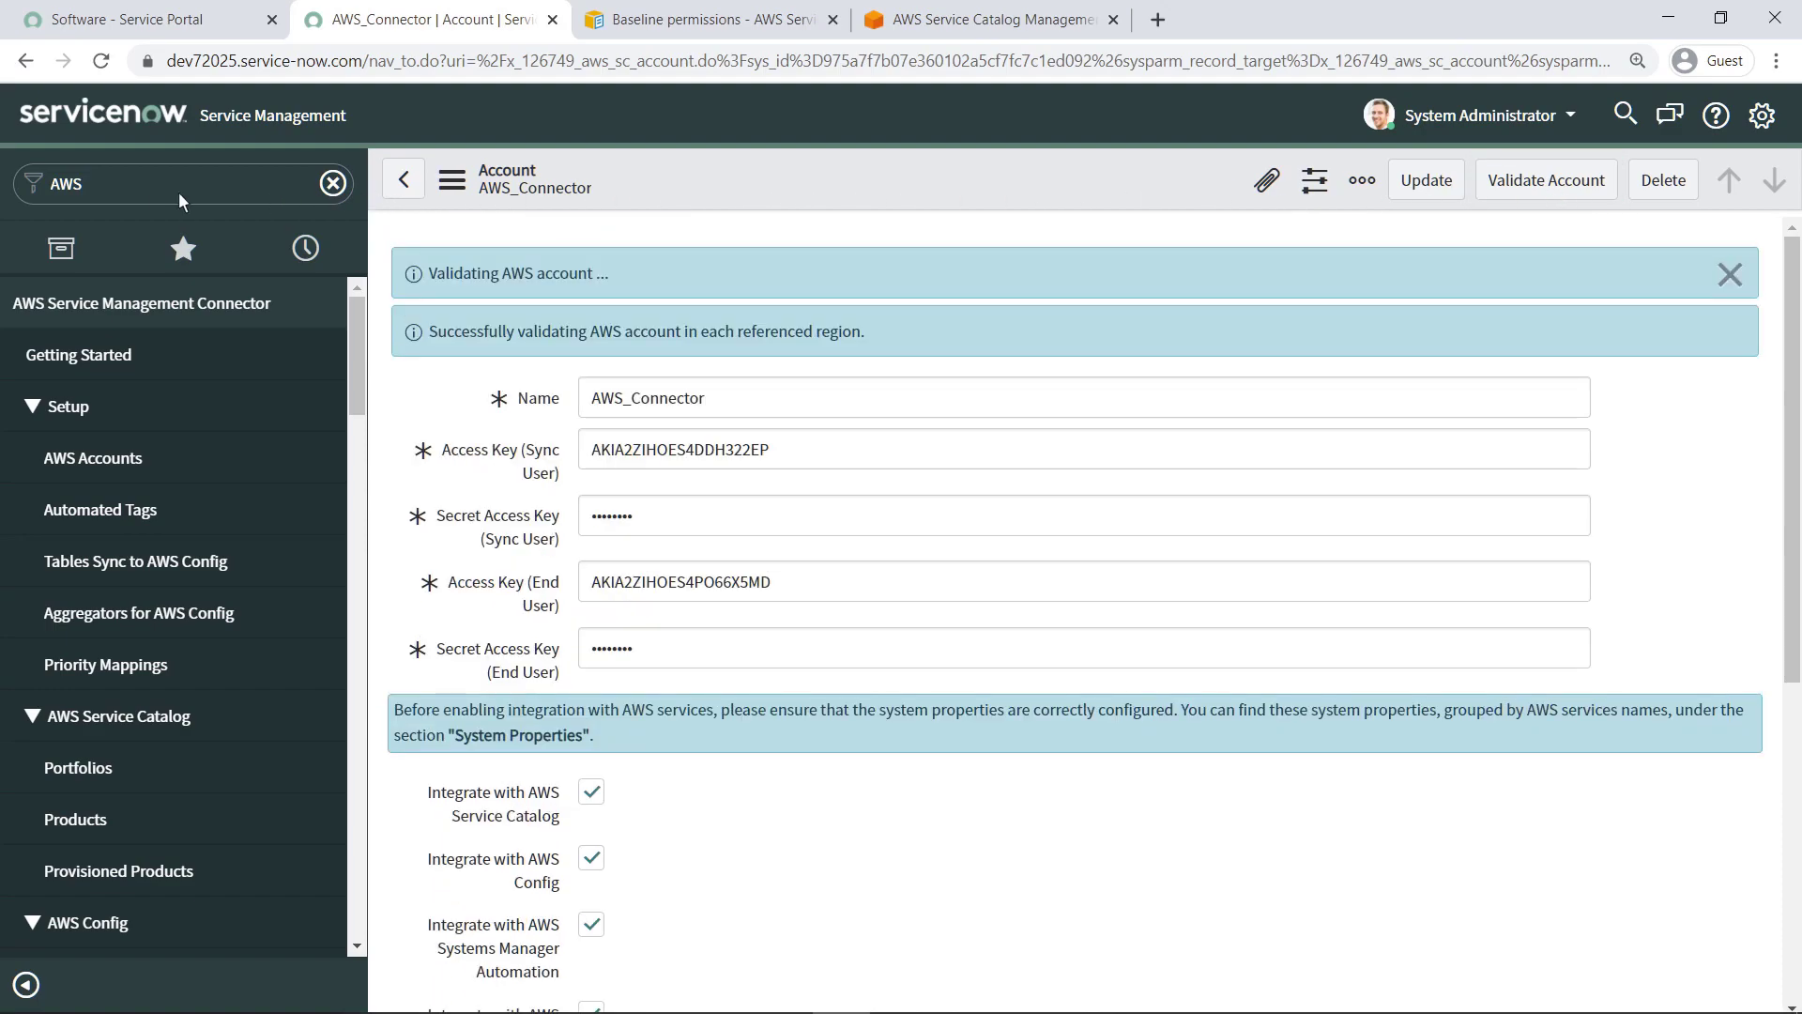
Find the 'Sync all Accounts' job under Scheduled Jobs and execute it now
double_click(66, 192)
text(Schedule)
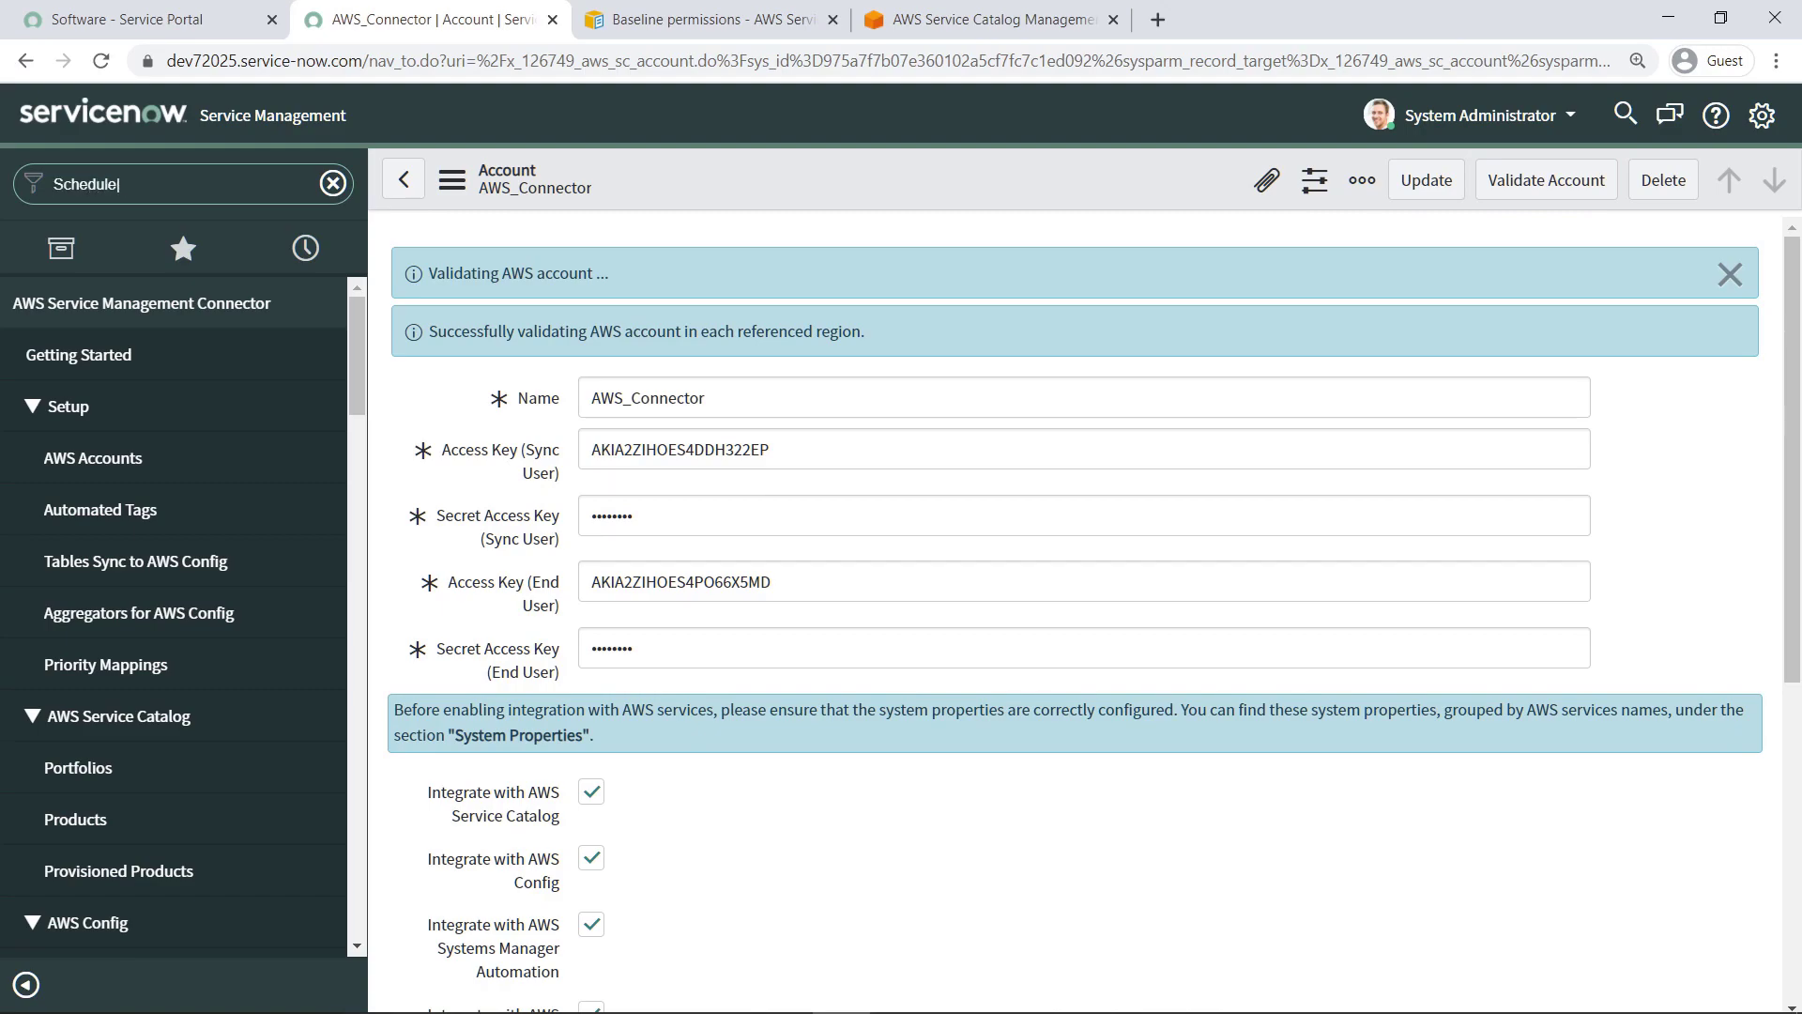
text(d Jobs)
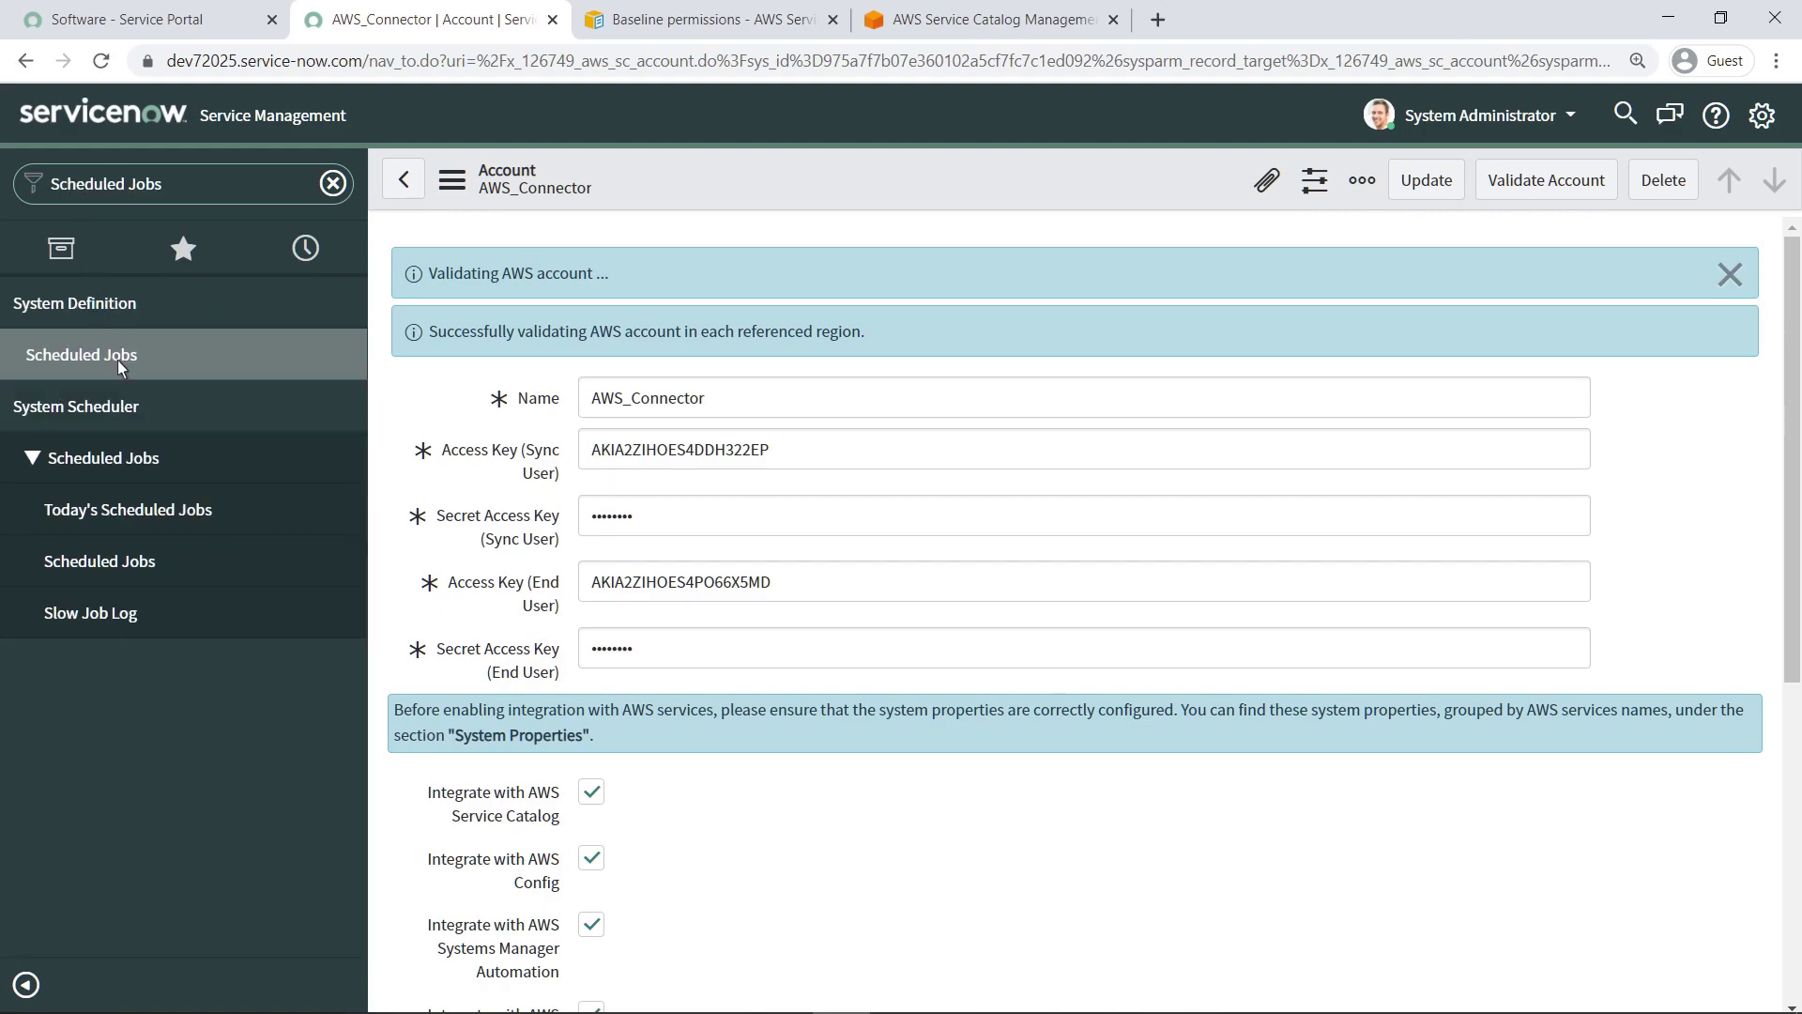
click(116, 360)
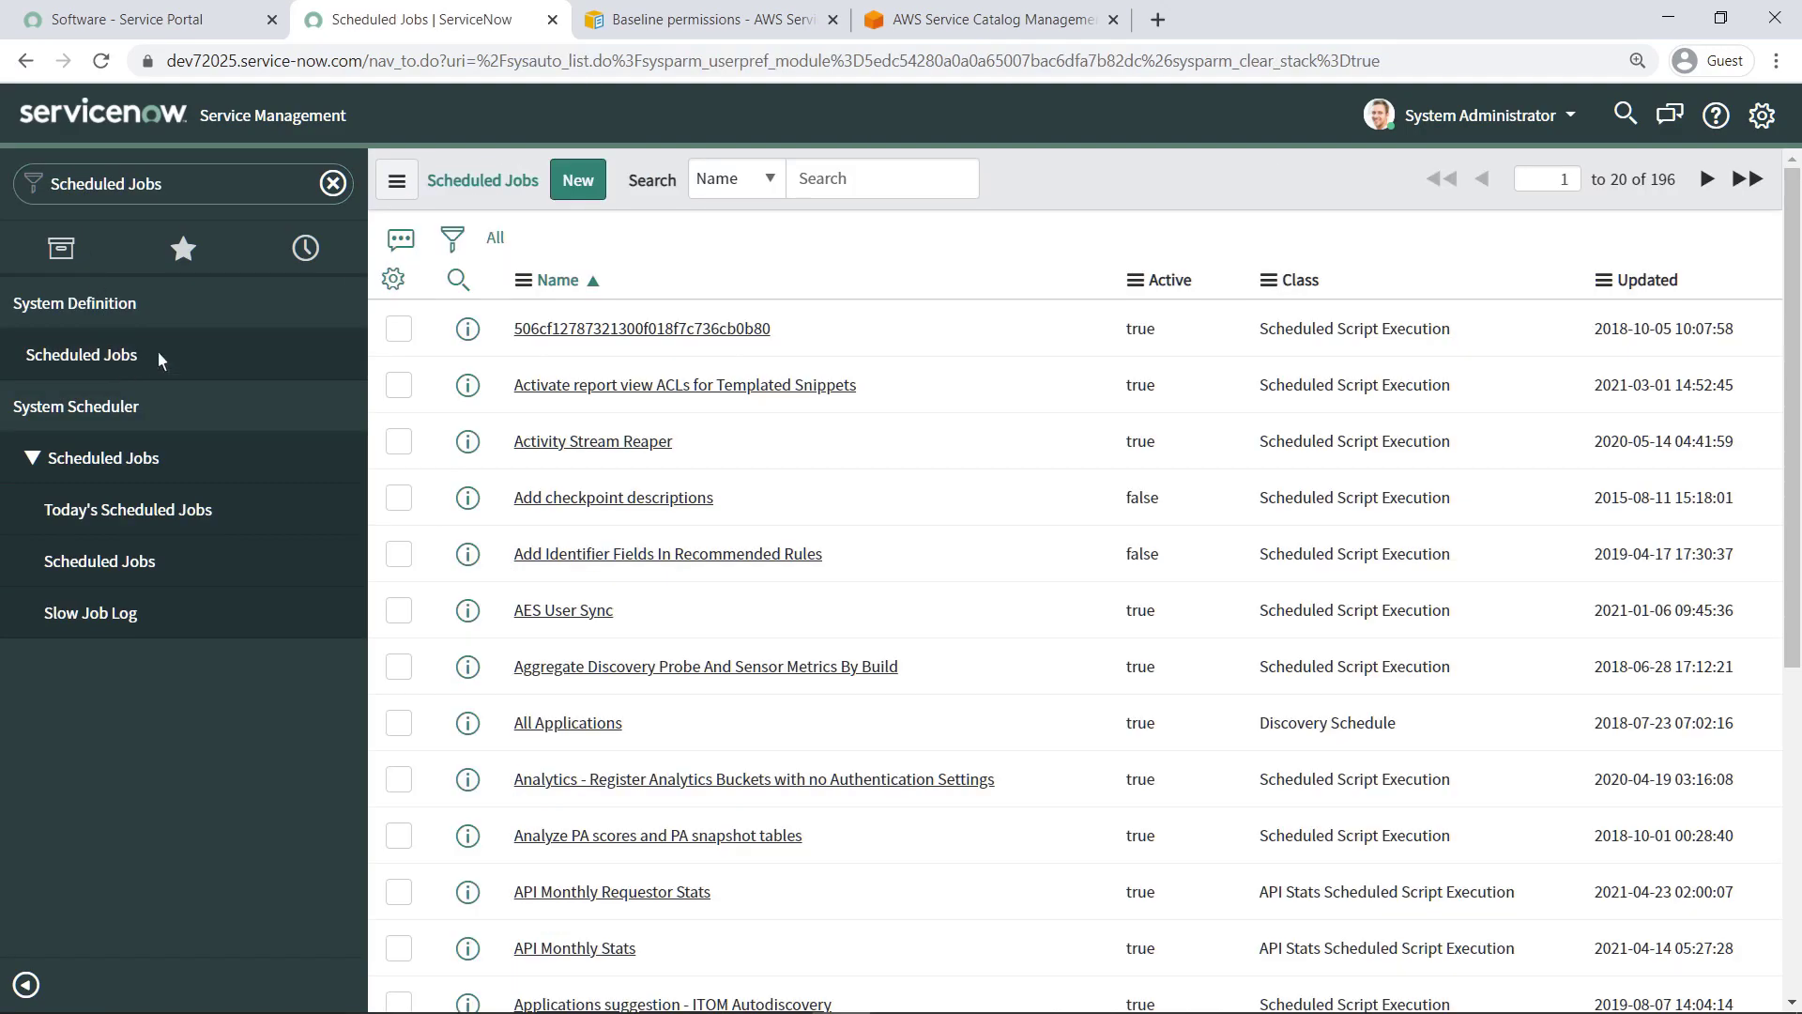
click(804, 184)
text(Sync all accounts)
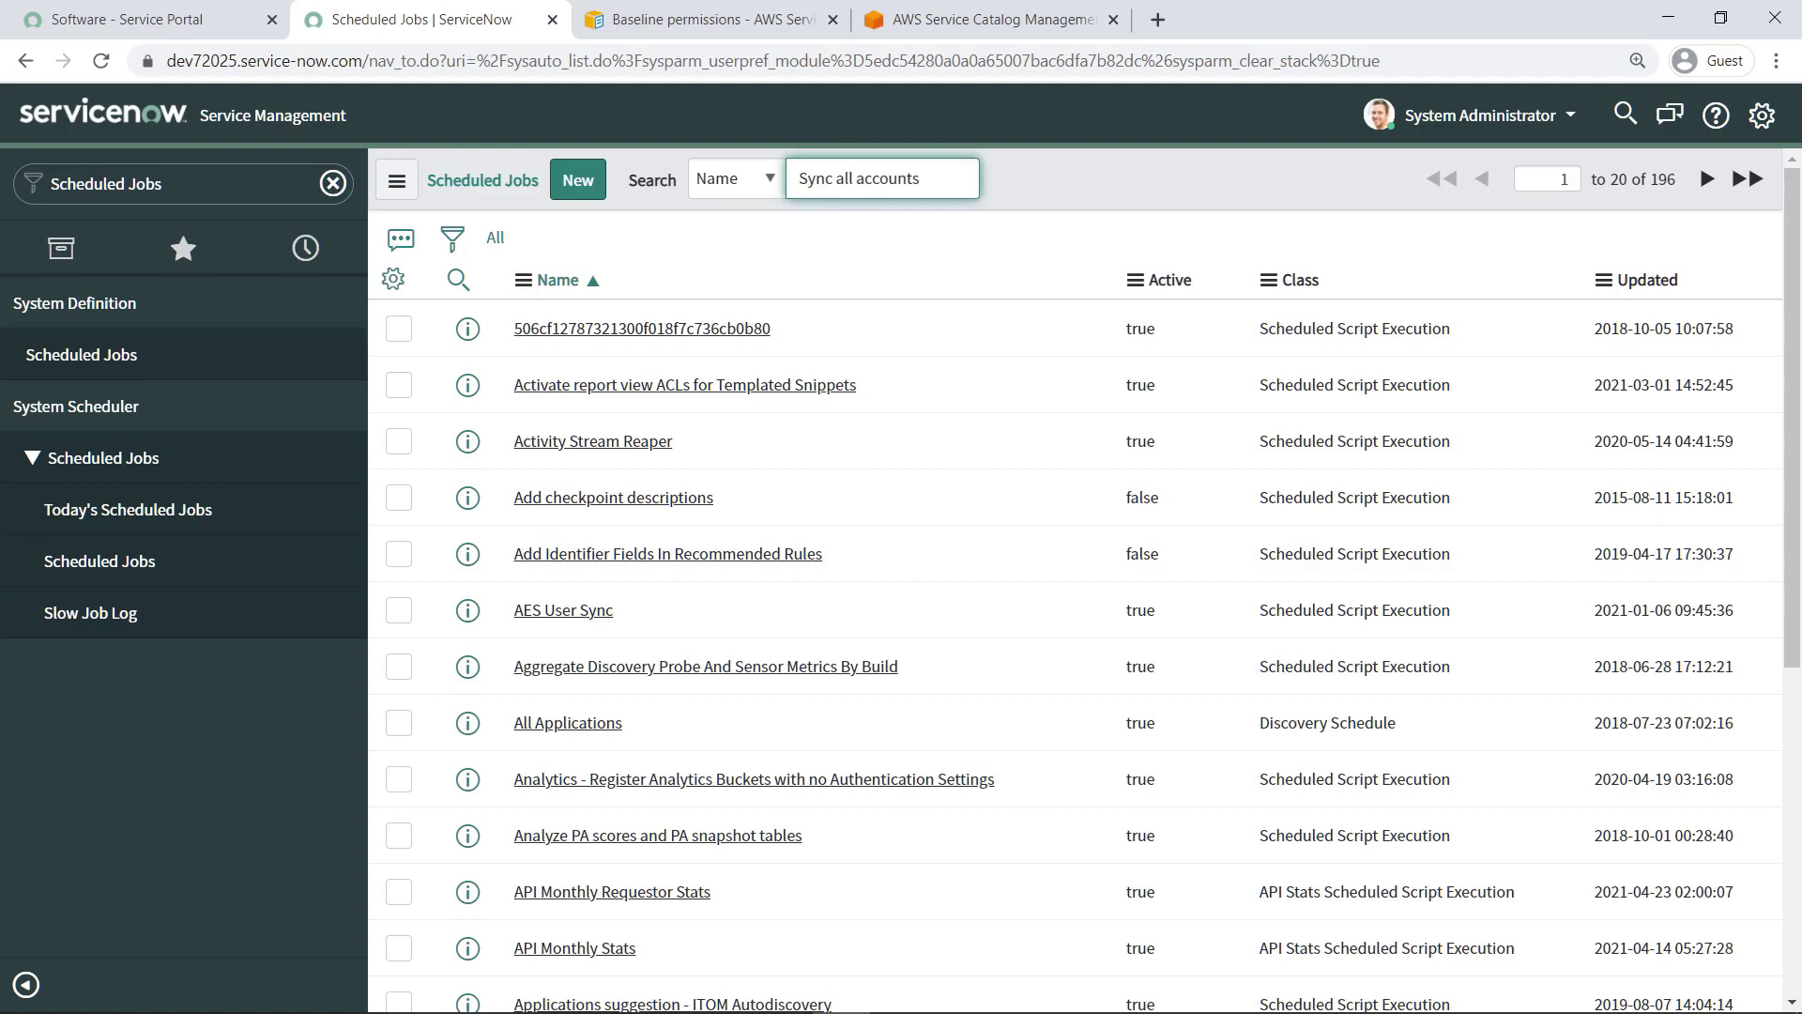
key(Return)
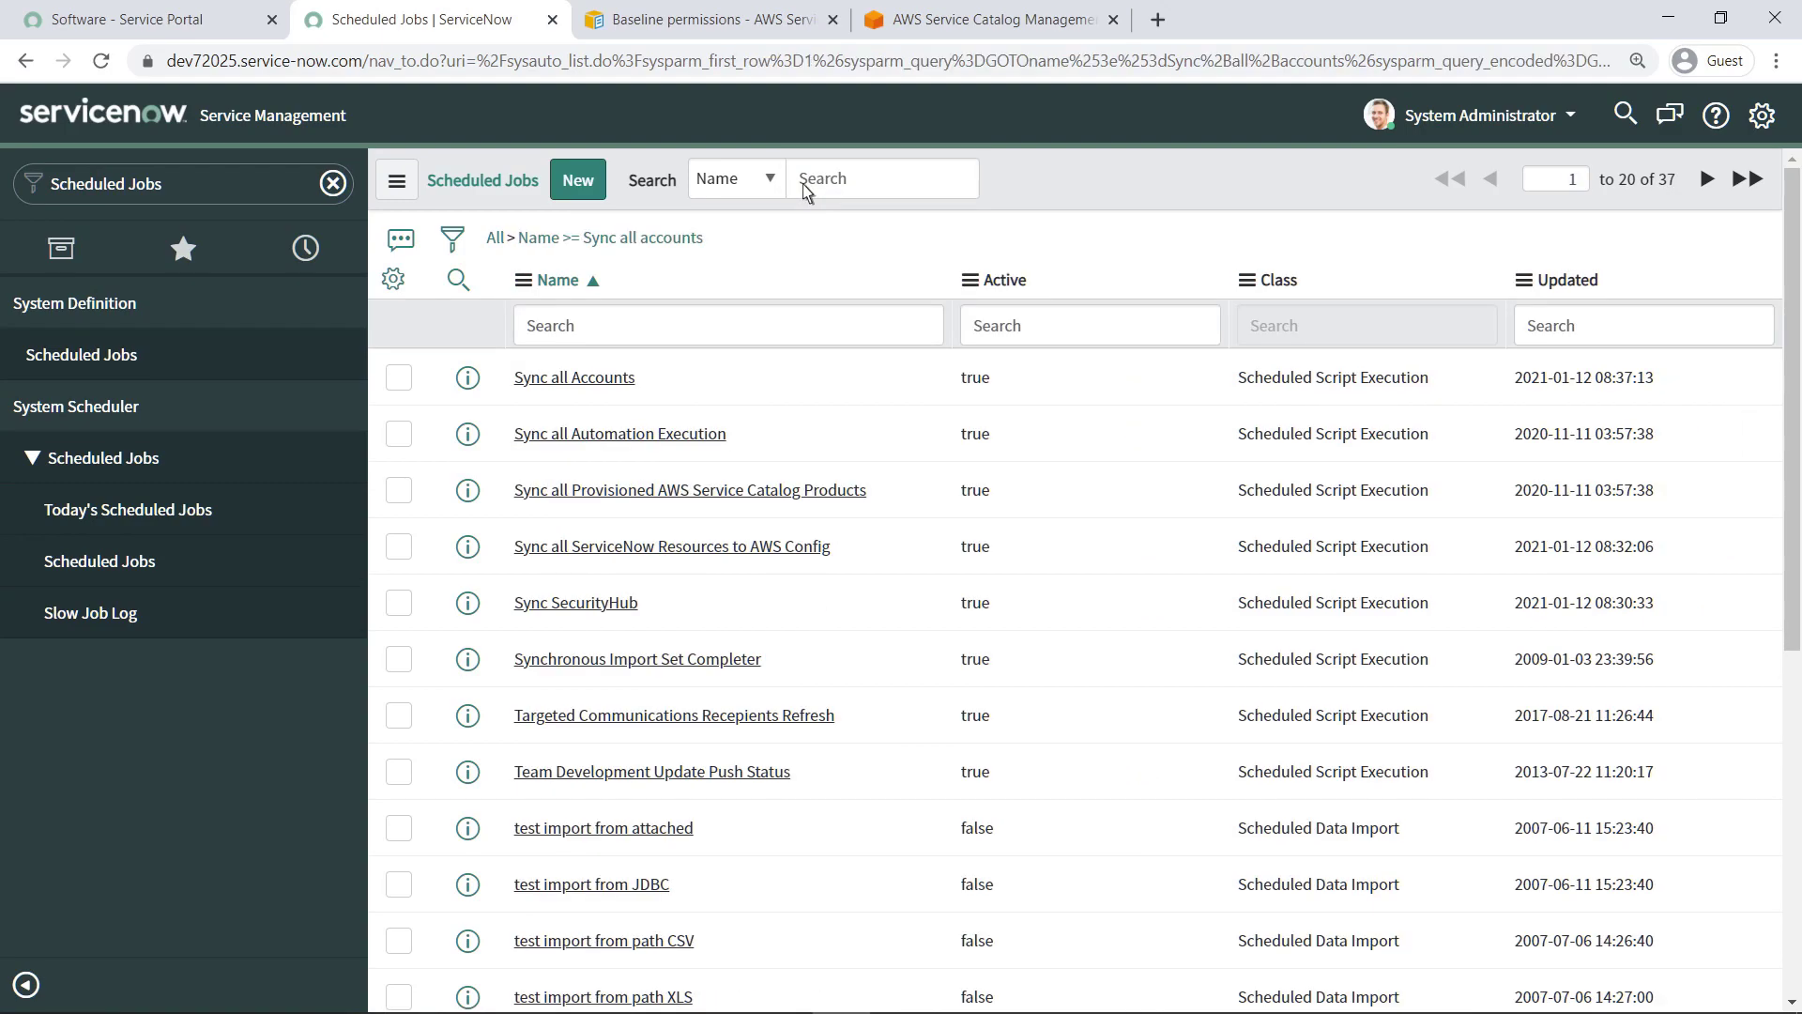
click(628, 384)
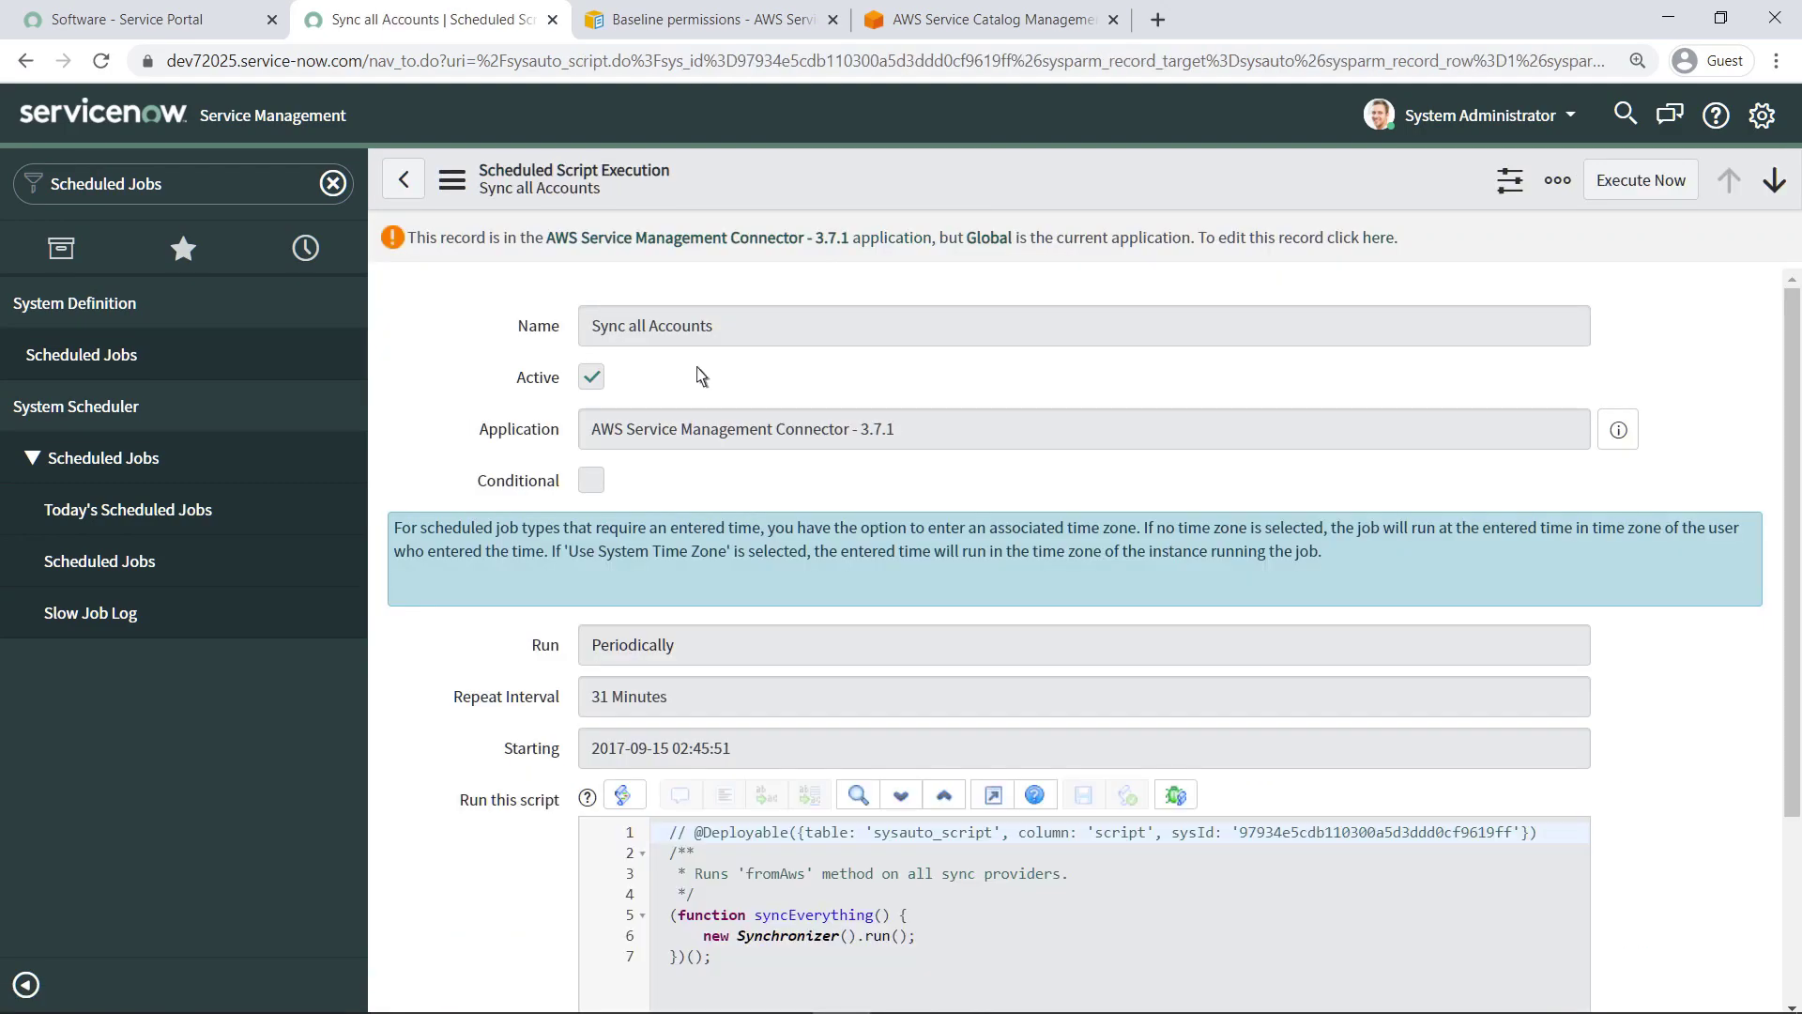
click(1607, 188)
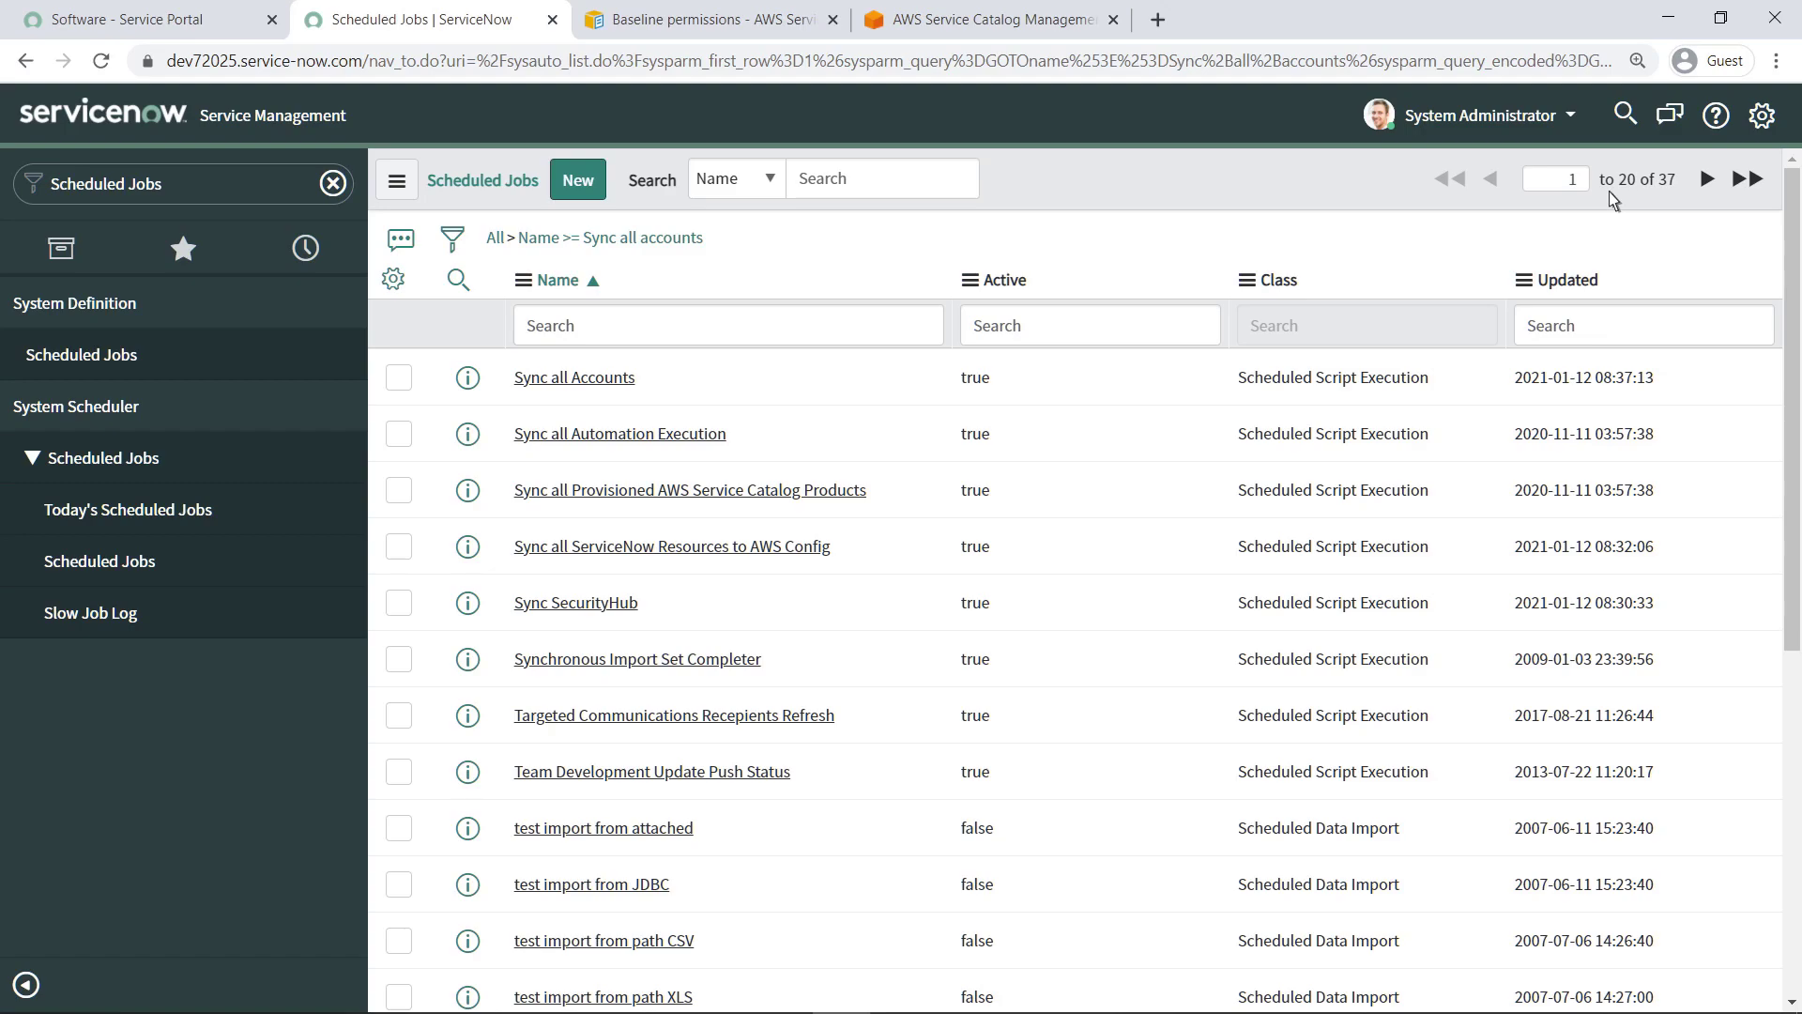
Open SC Test Portfolio under AWS Portfolios and submit Order_AWS_Products as an allowed group
click(146, 193)
key(BackSpace)
text(AWS)
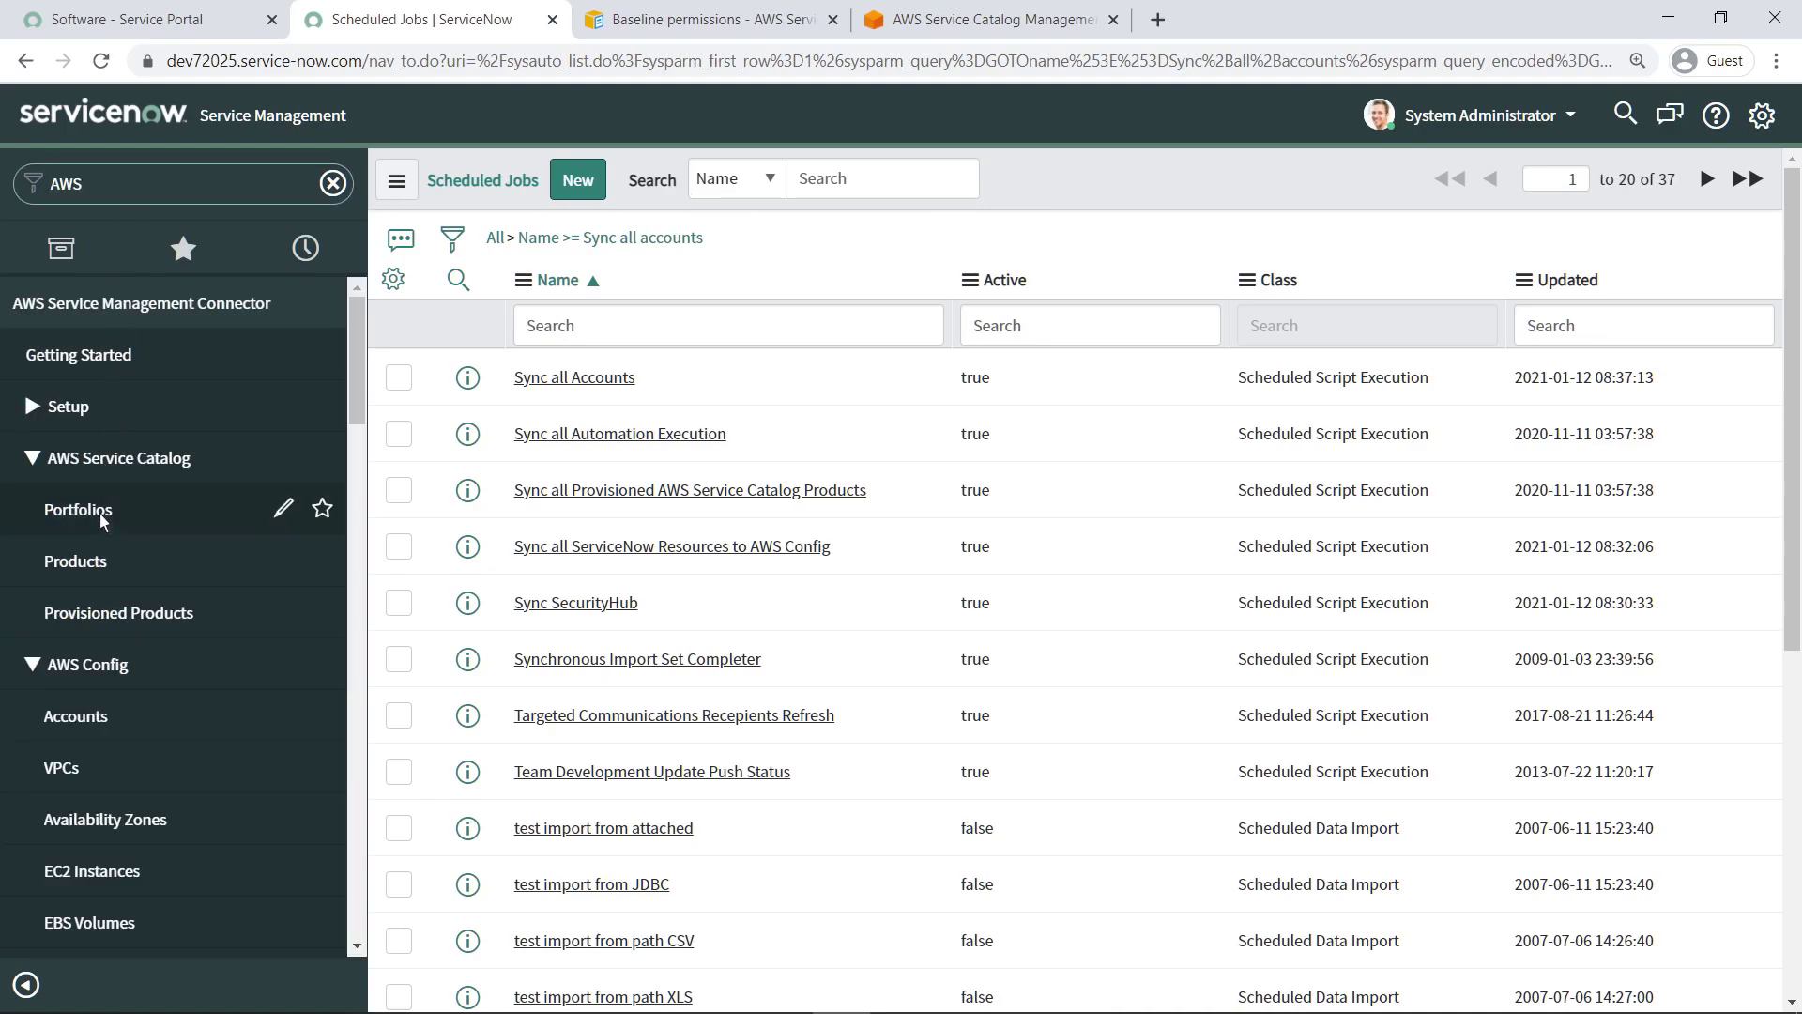
click(101, 516)
click(605, 336)
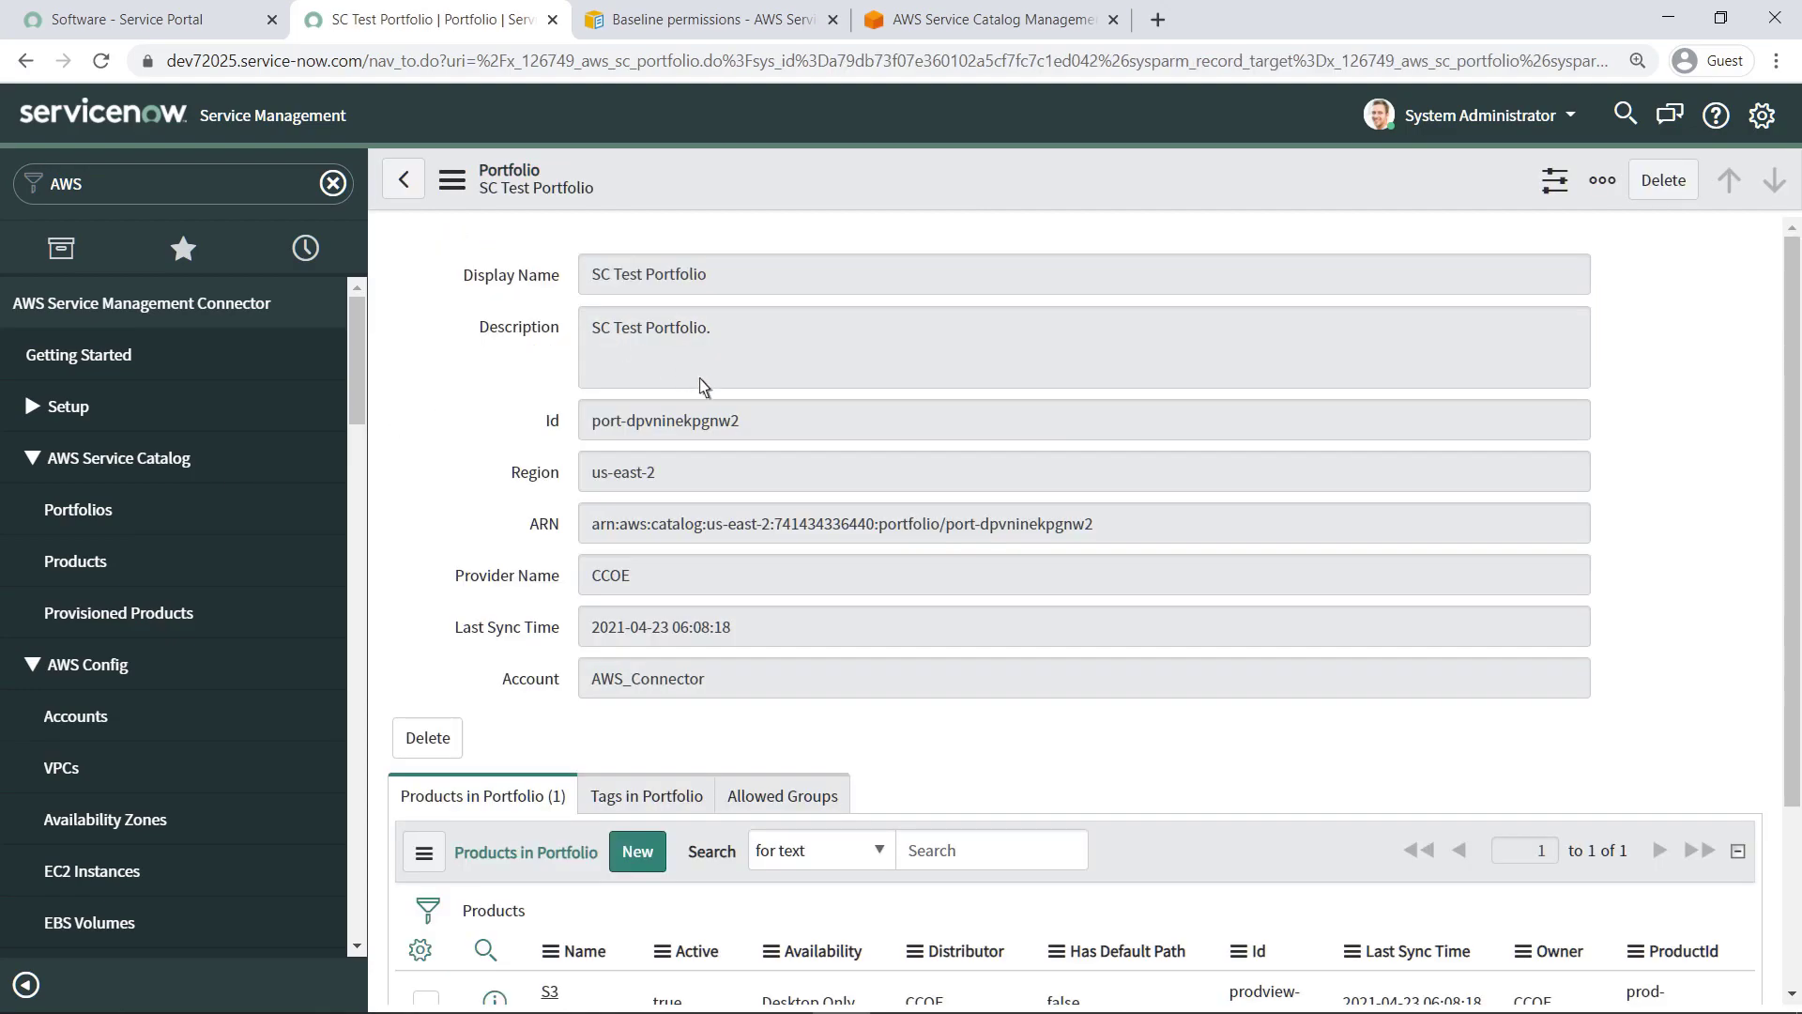
scroll(1770, 896, down, 3)
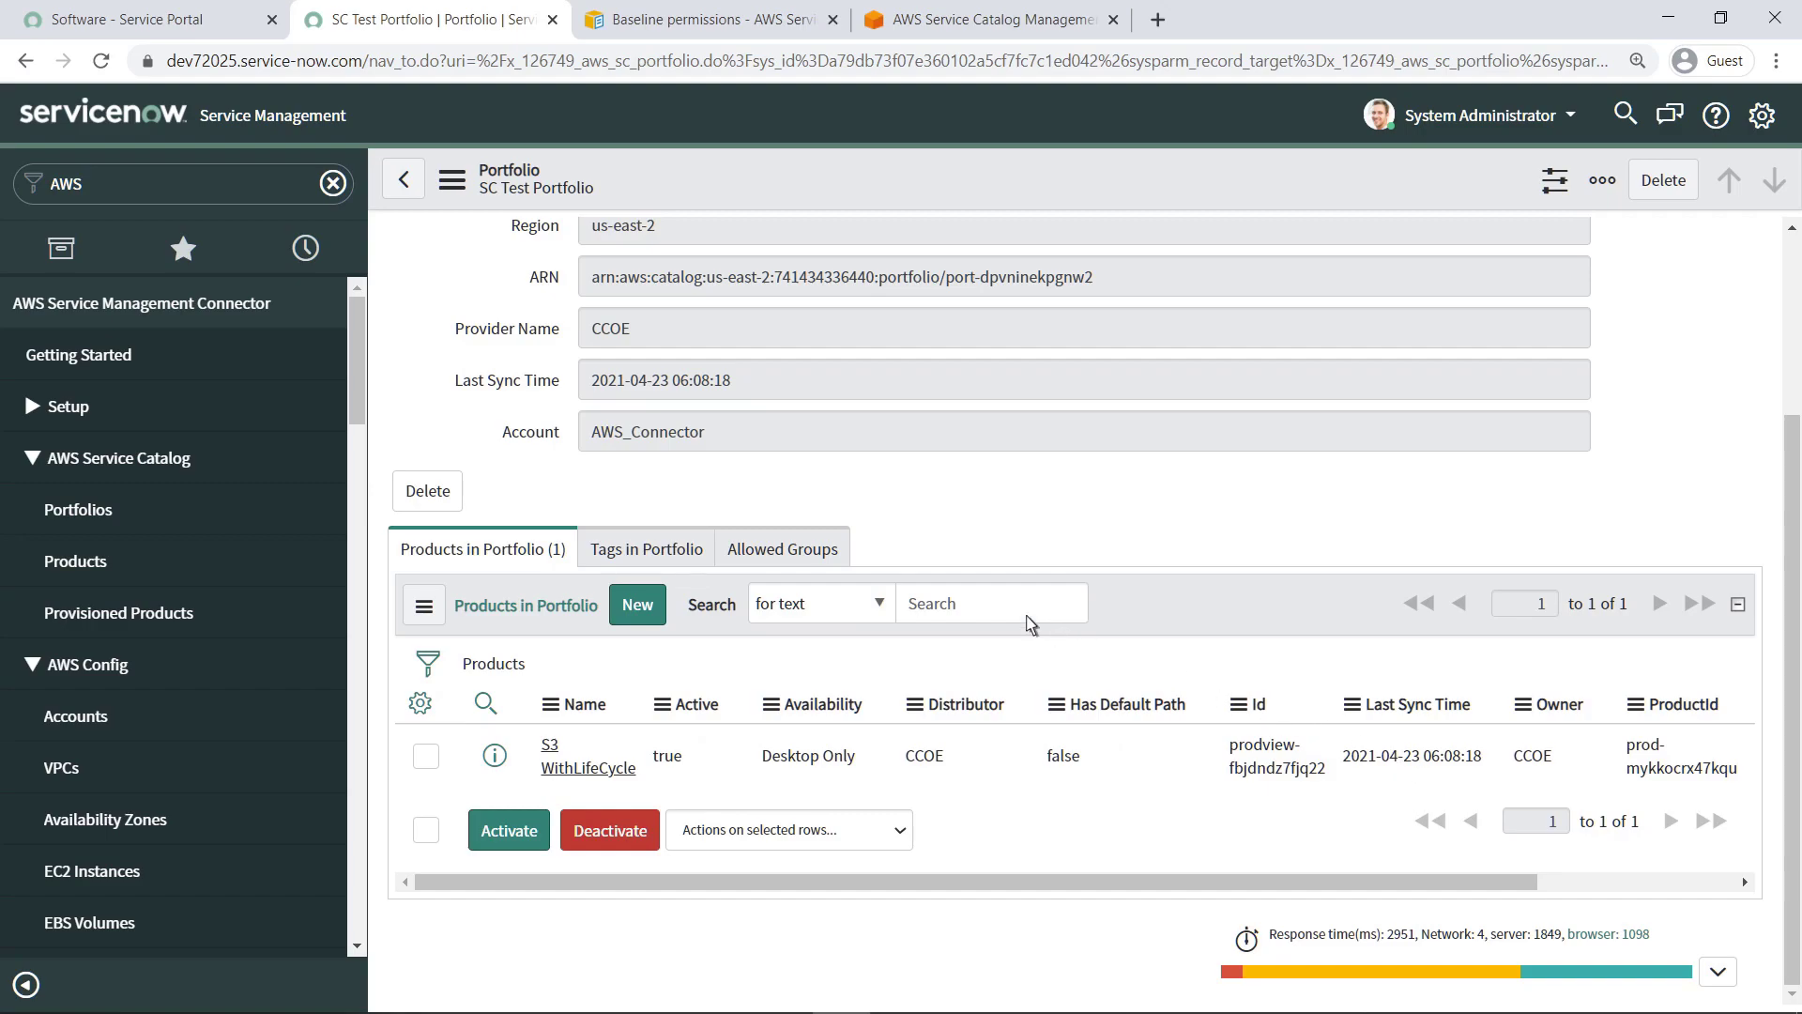
click(835, 552)
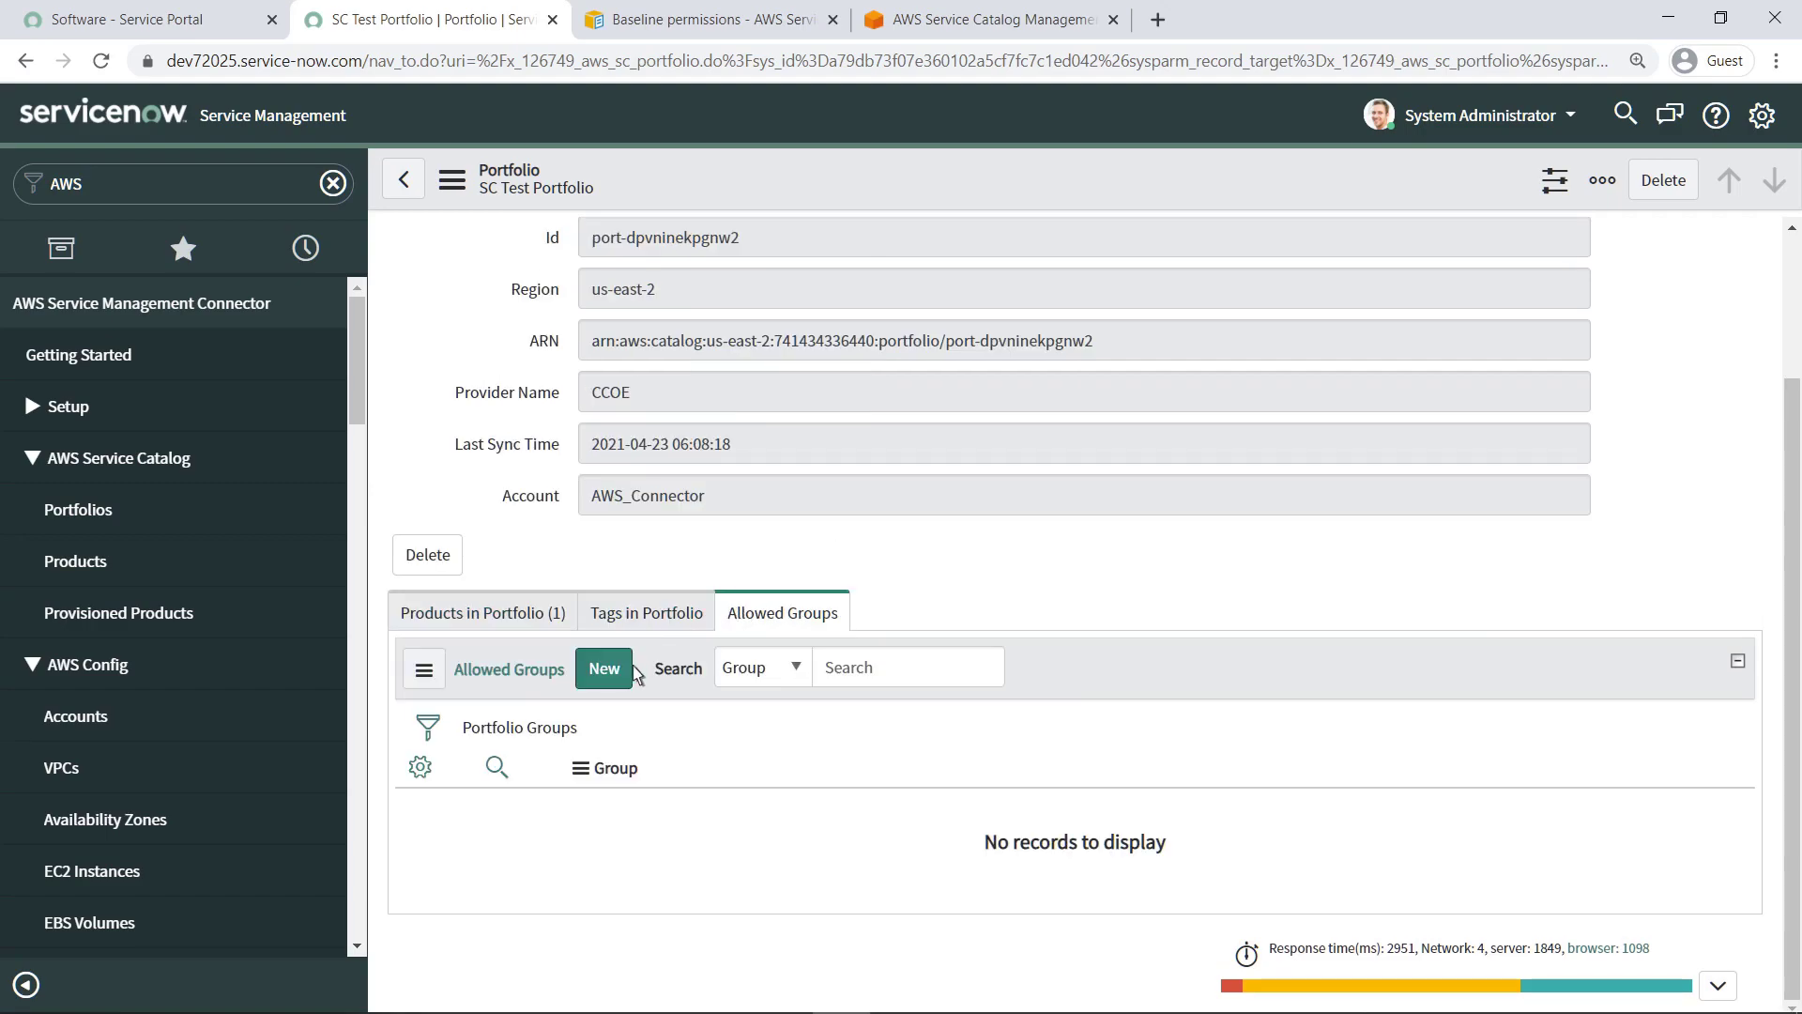
click(604, 668)
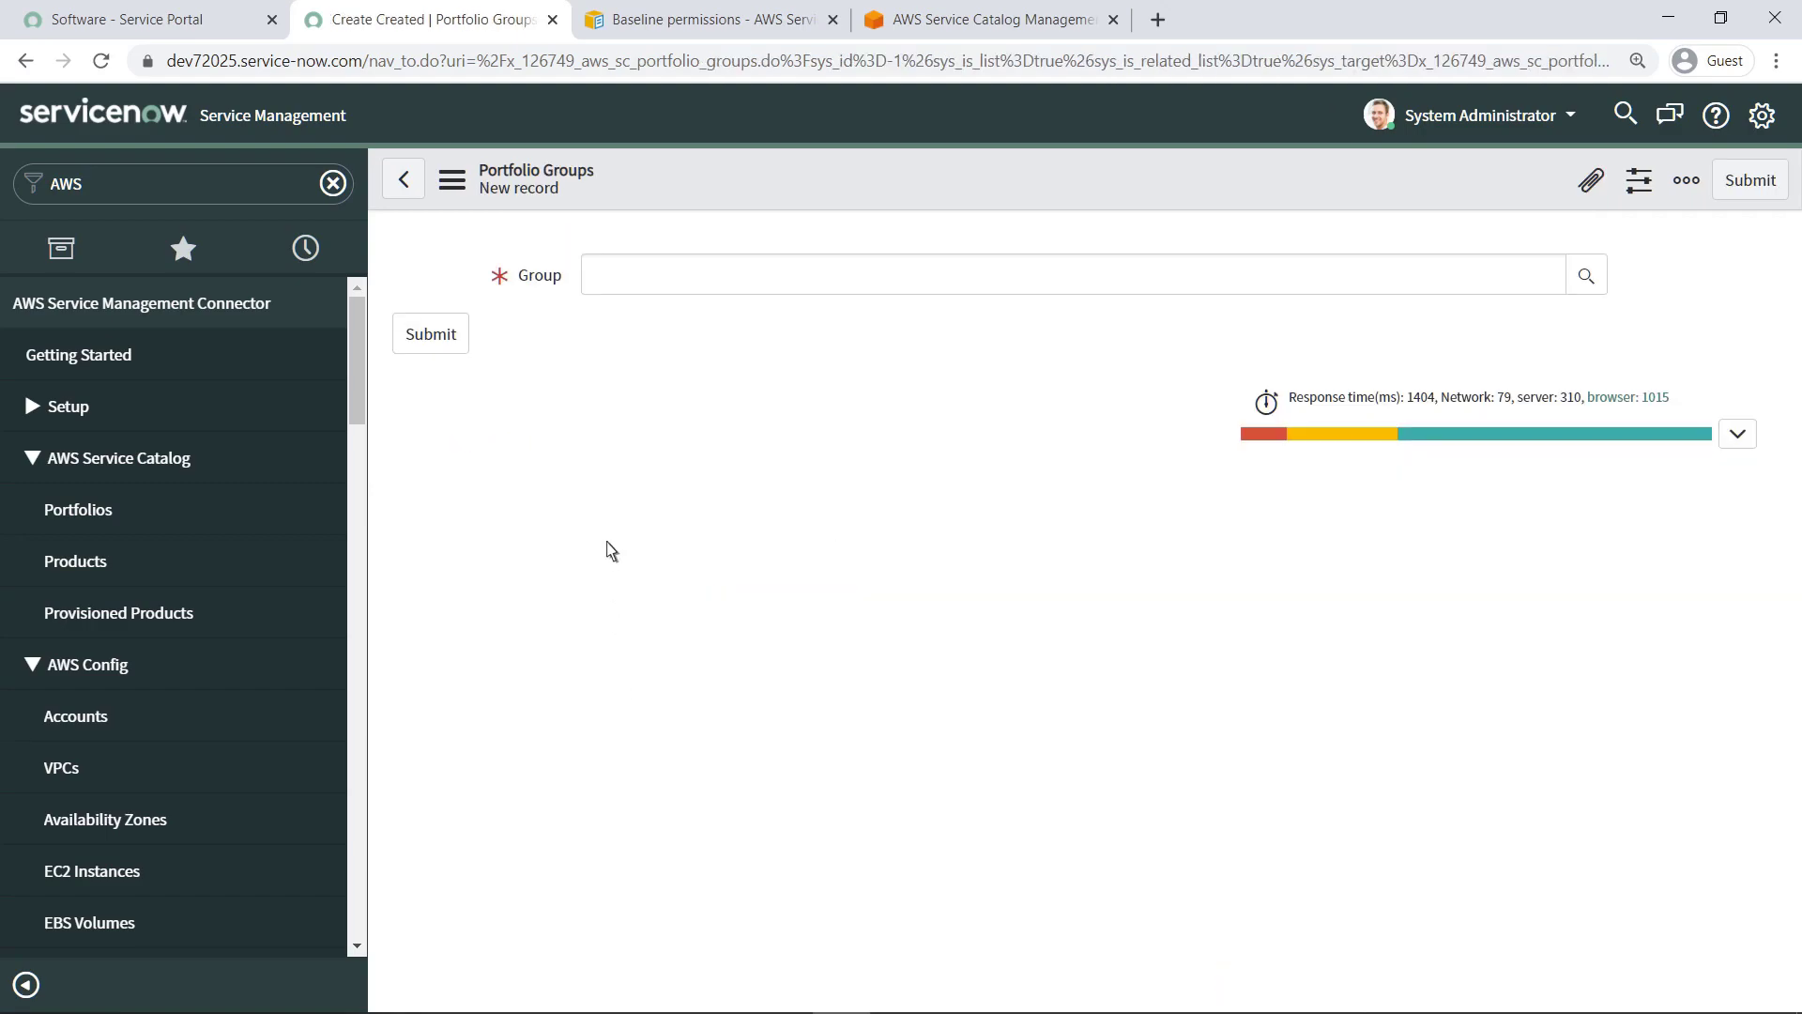
click(591, 287)
text(Order)
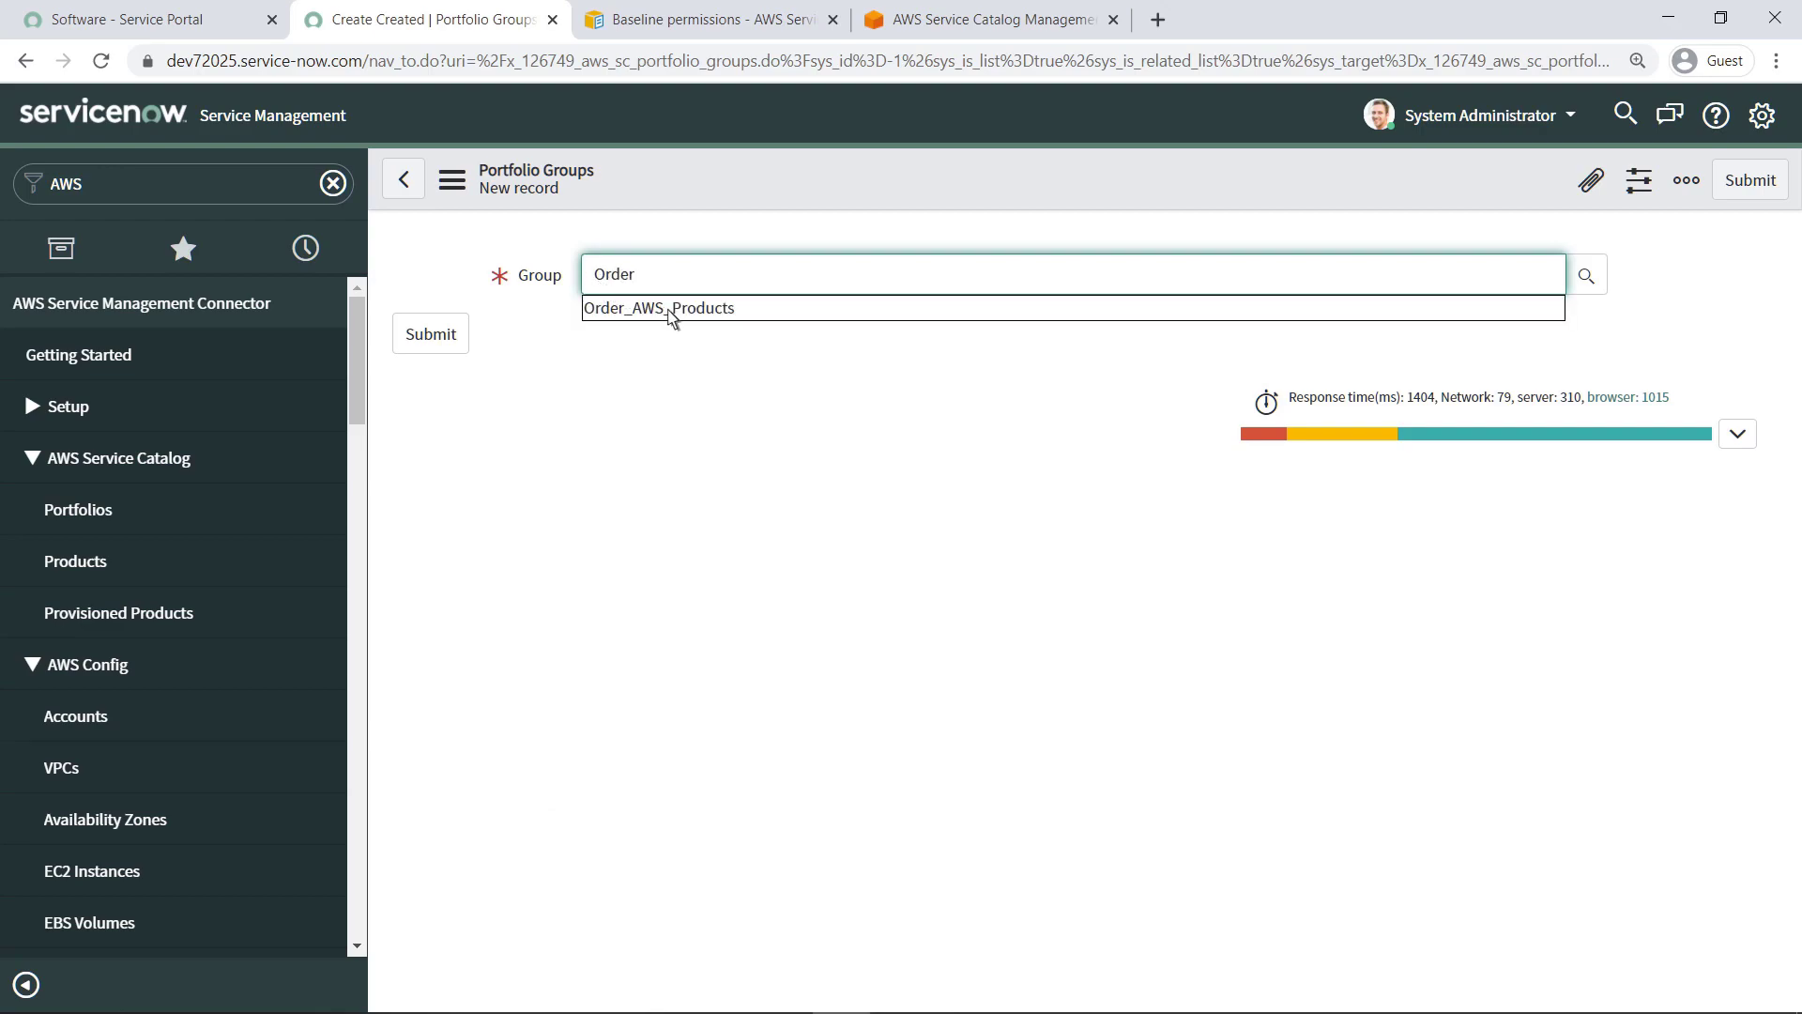
click(677, 312)
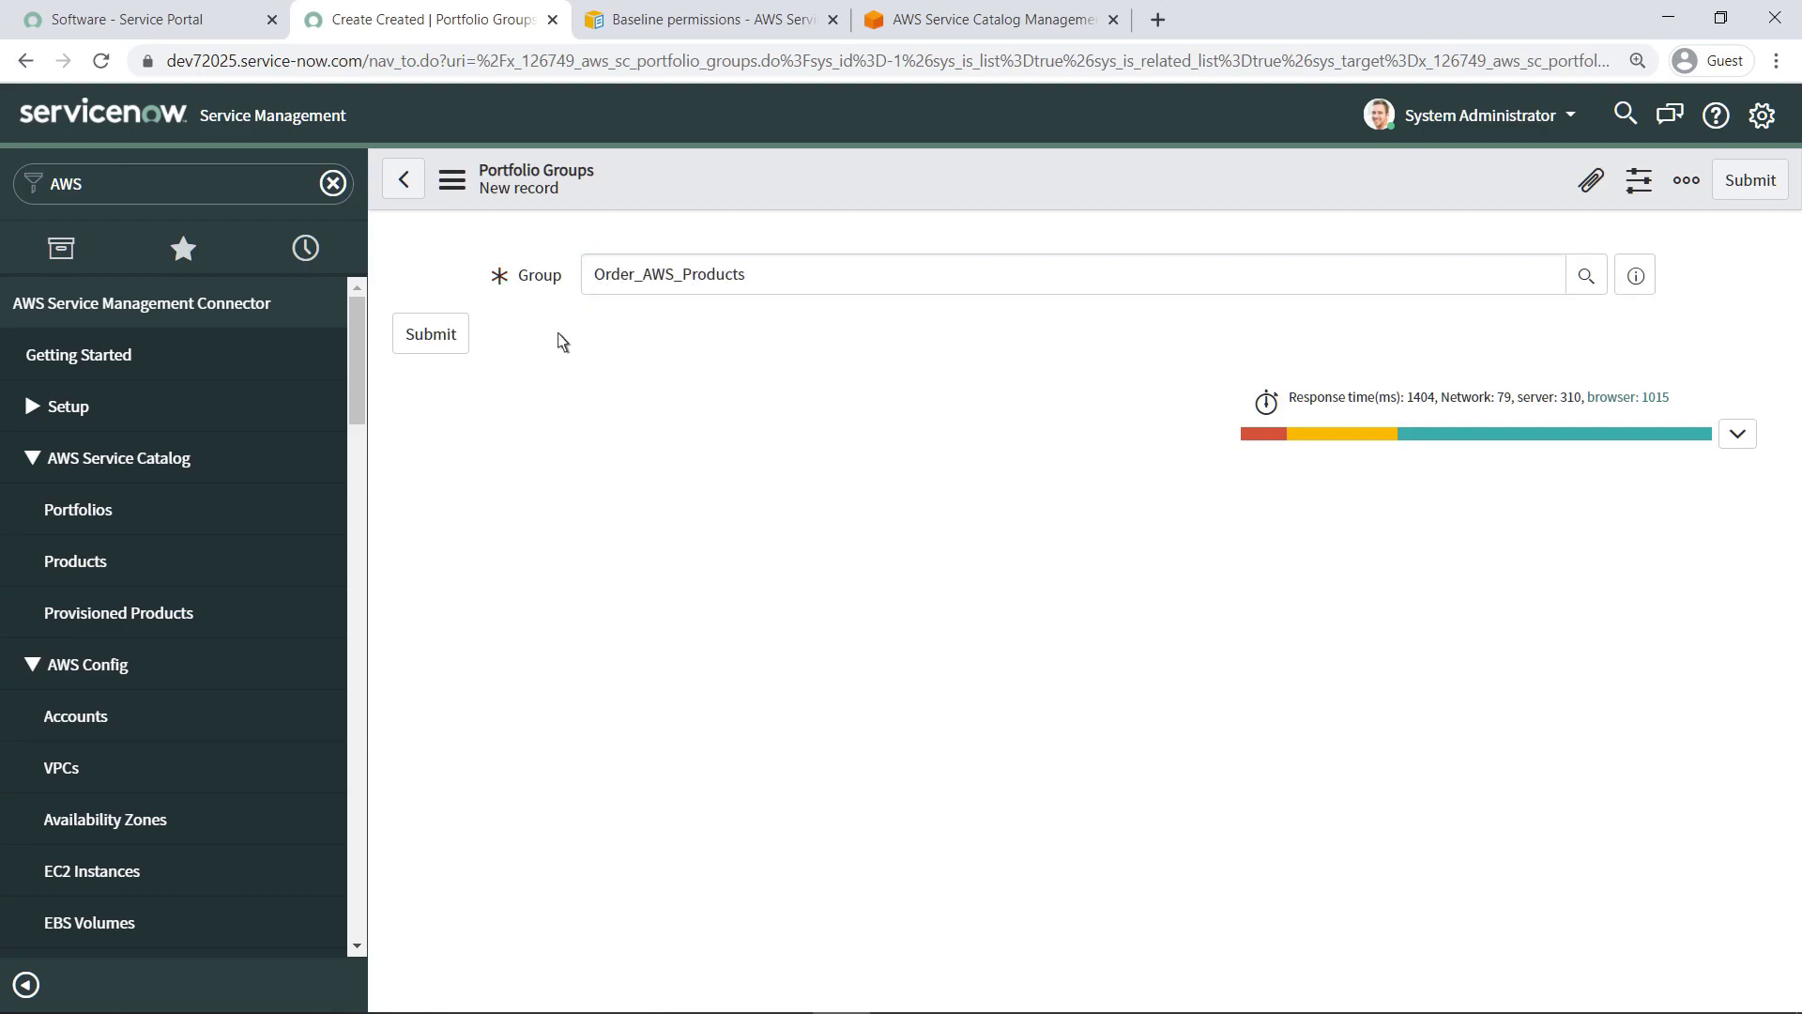
click(449, 347)
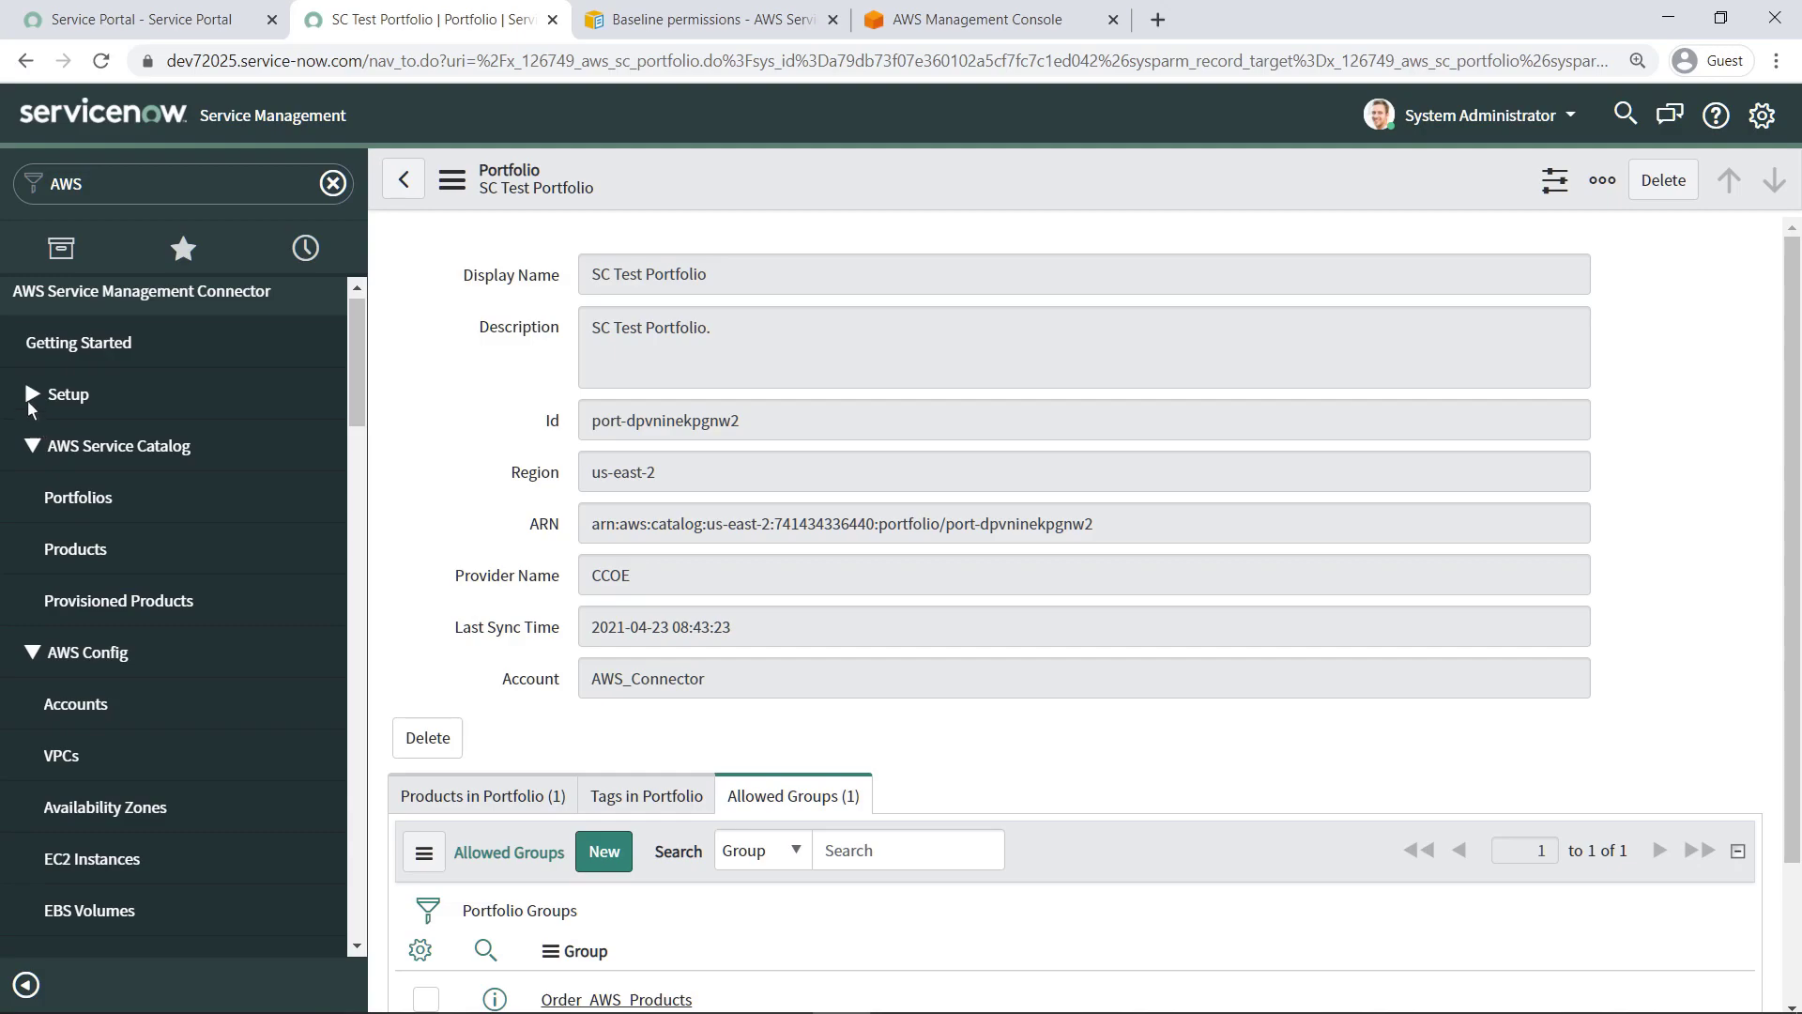
Create an automated tag with key Requester and value ${USERNAME}
click(31, 398)
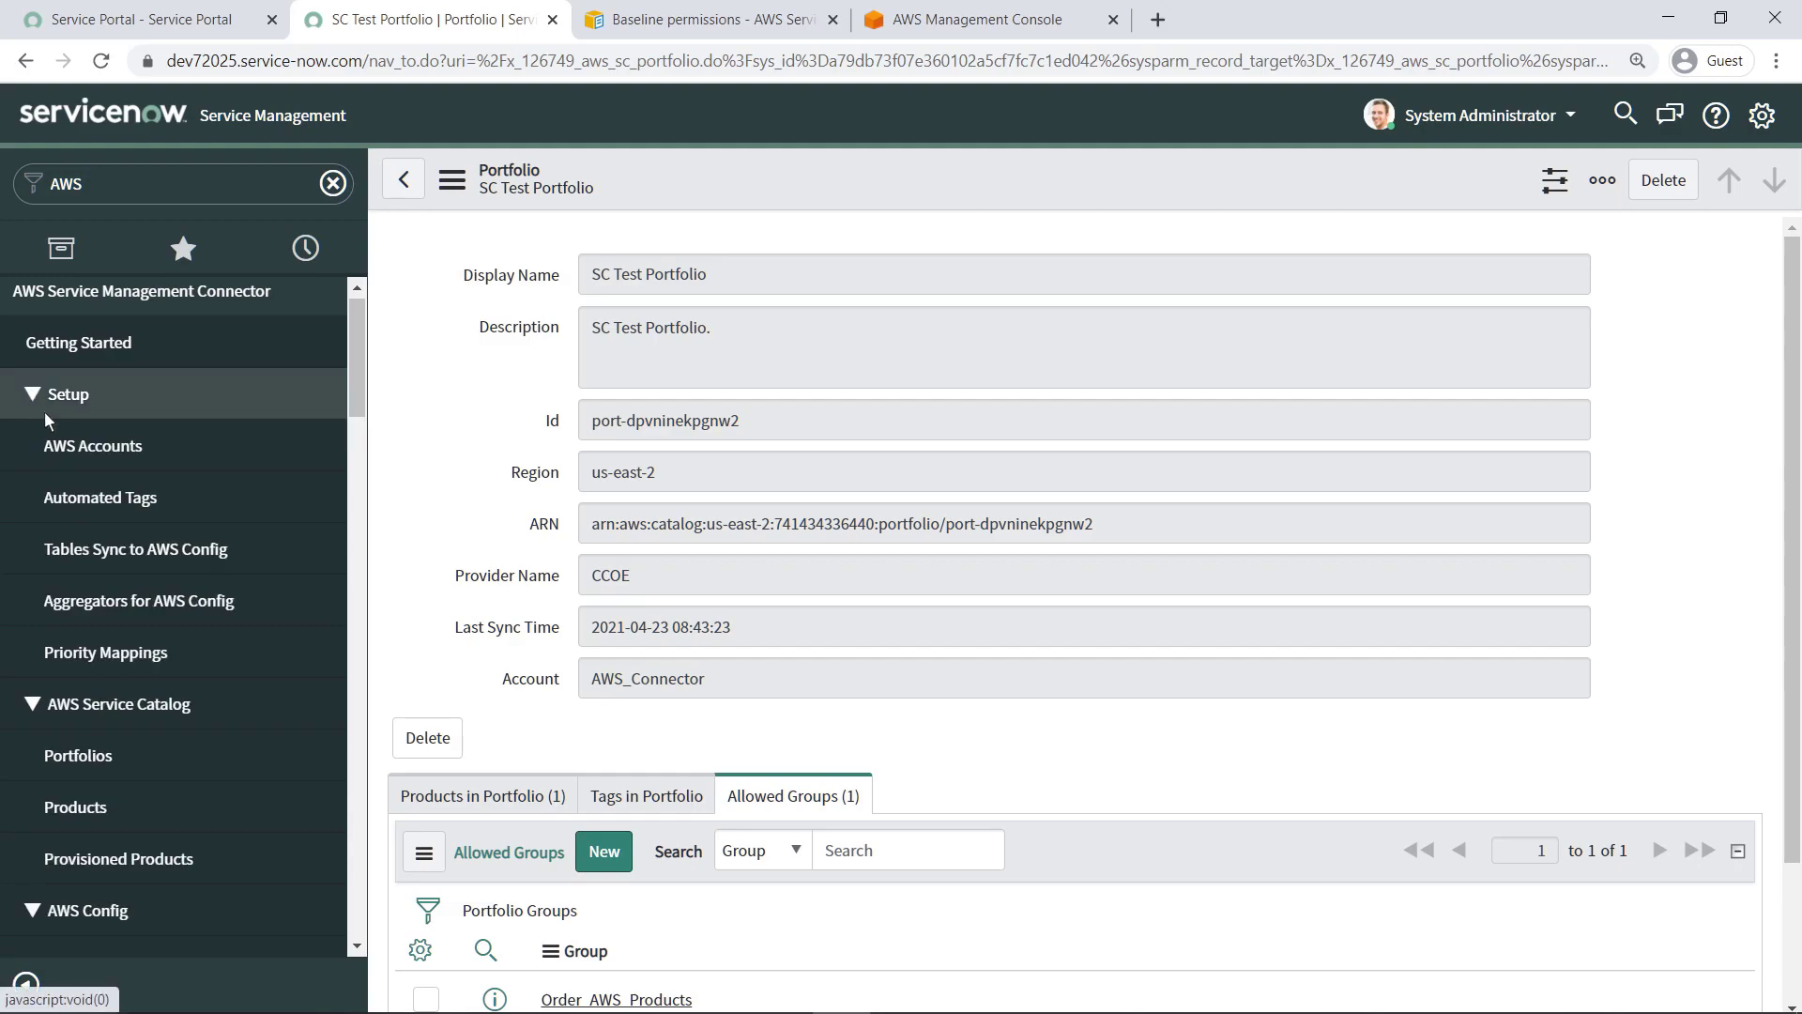
click(154, 501)
click(511, 190)
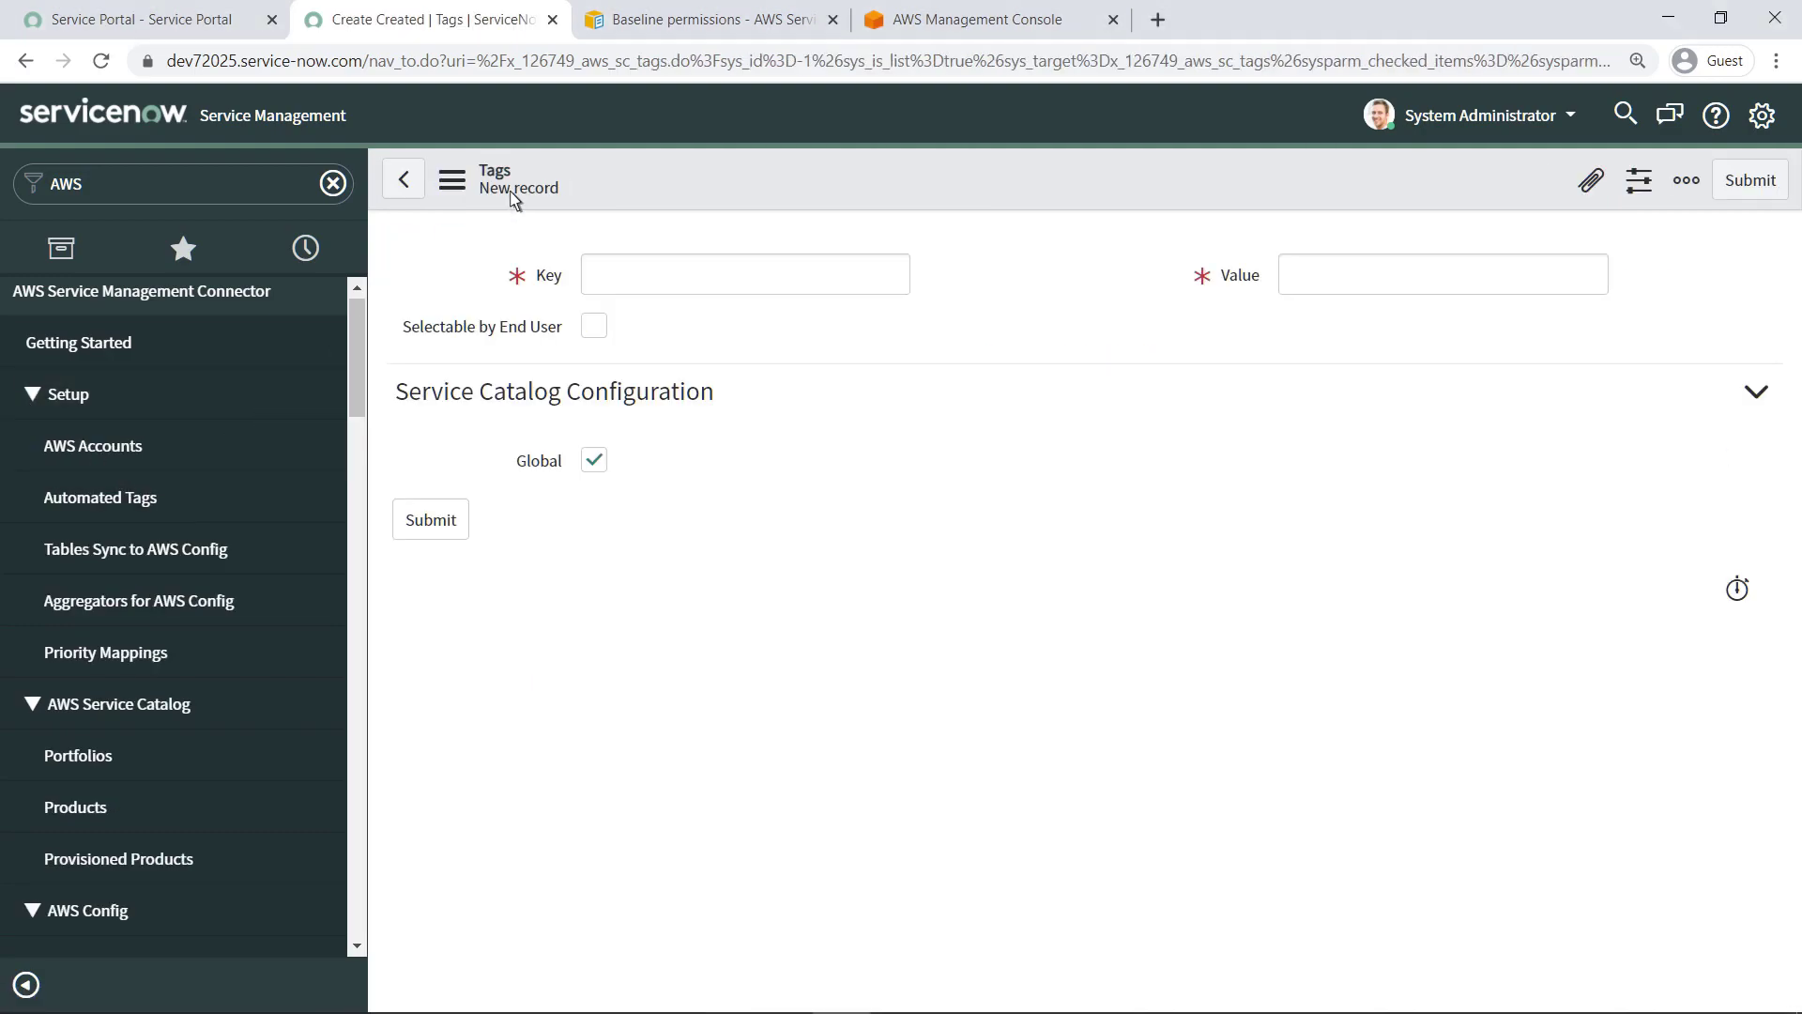
click(597, 279)
text(Requ)
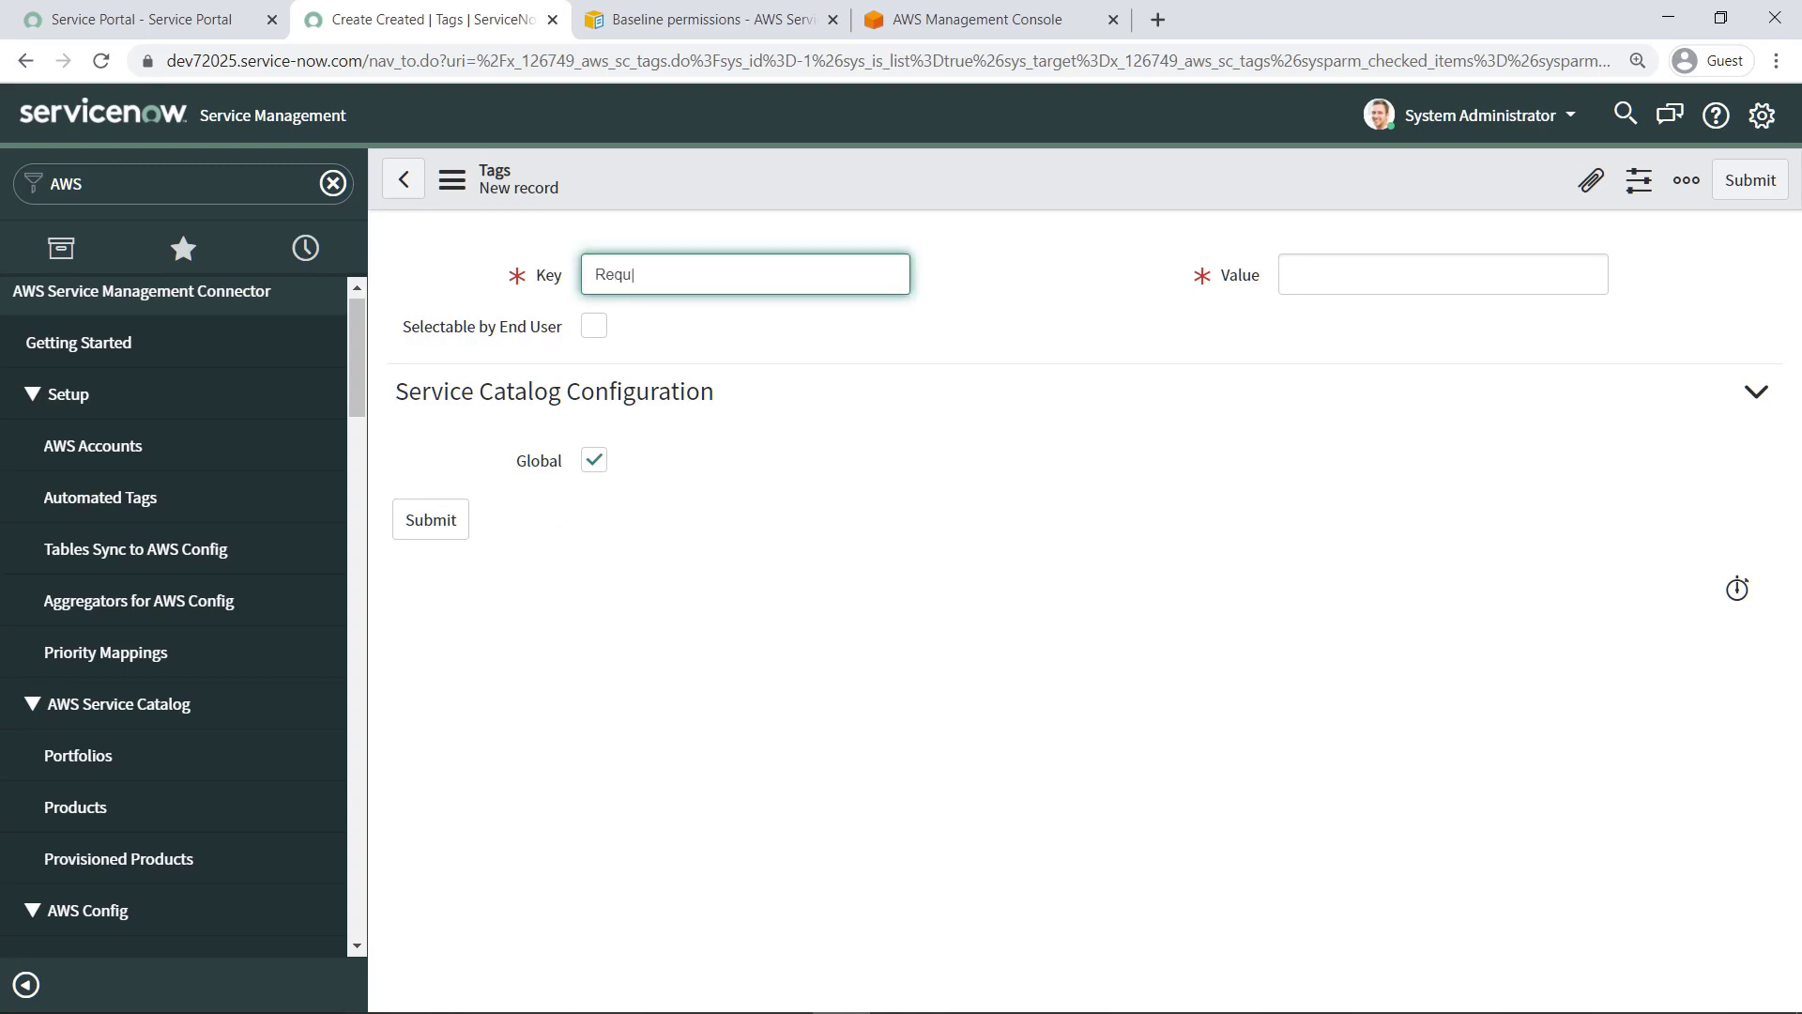
text(ester)
click(1299, 286)
text(${USERNAME})
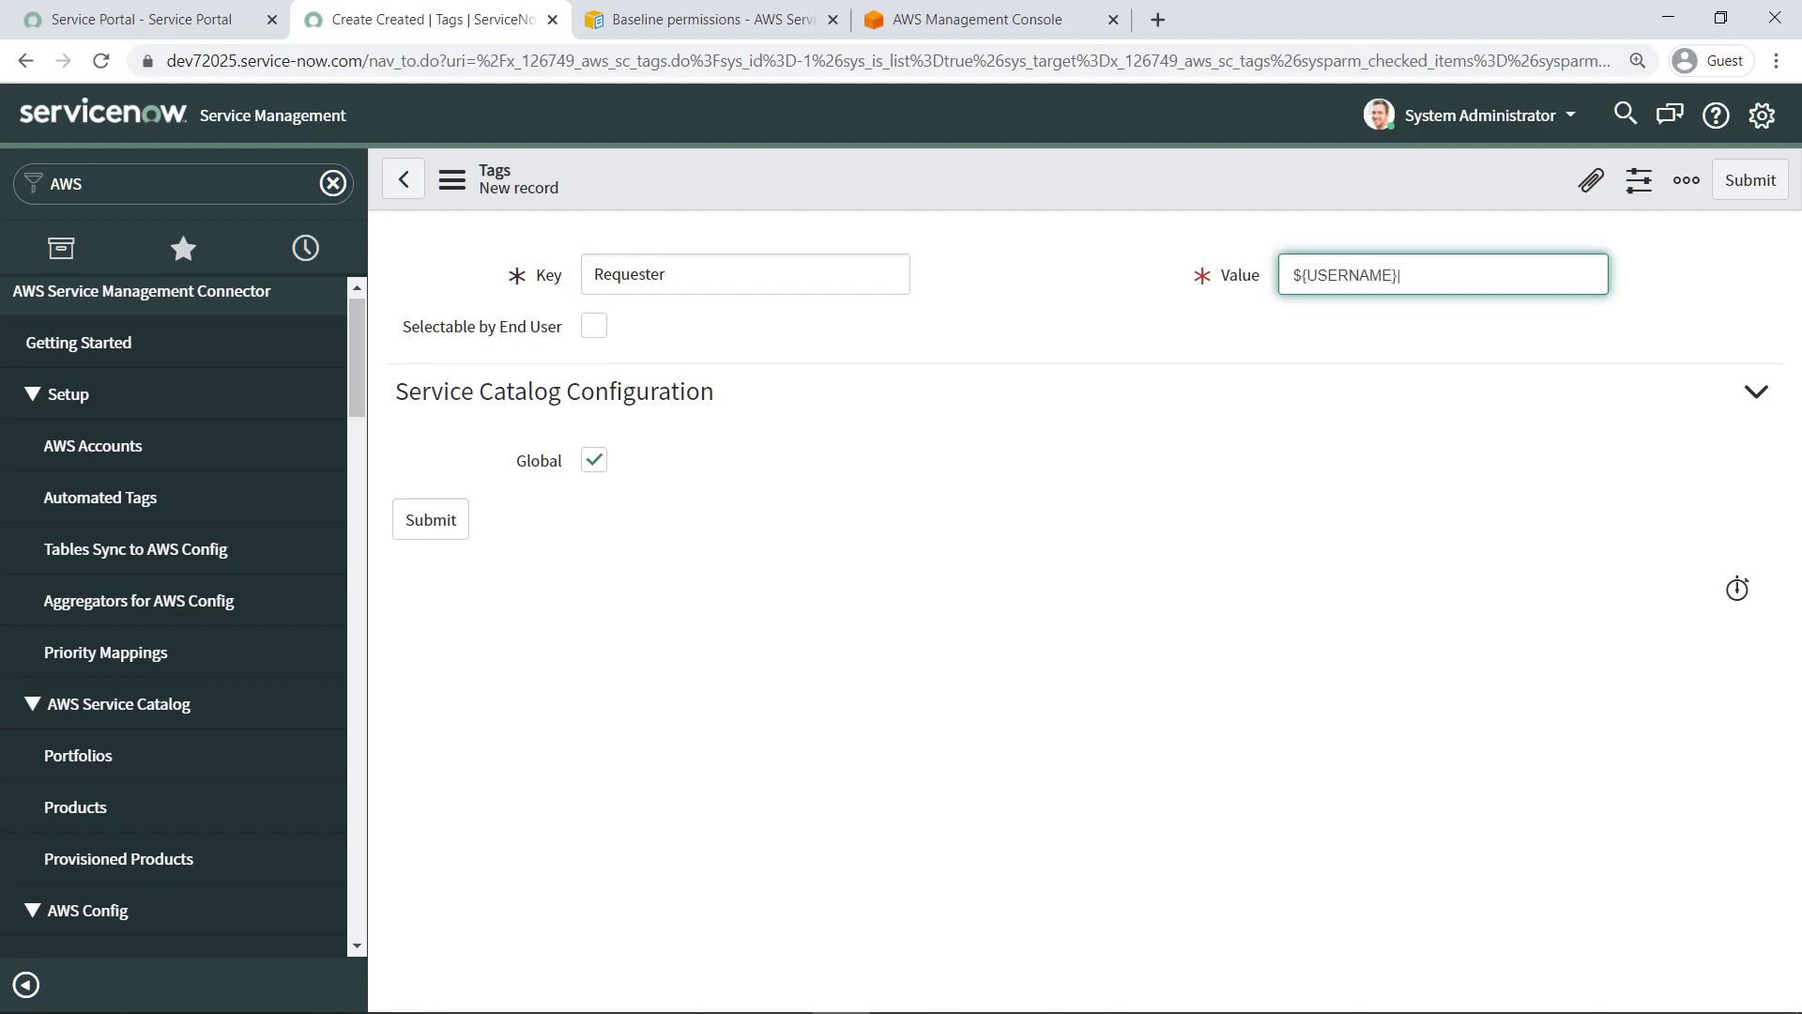
click(465, 537)
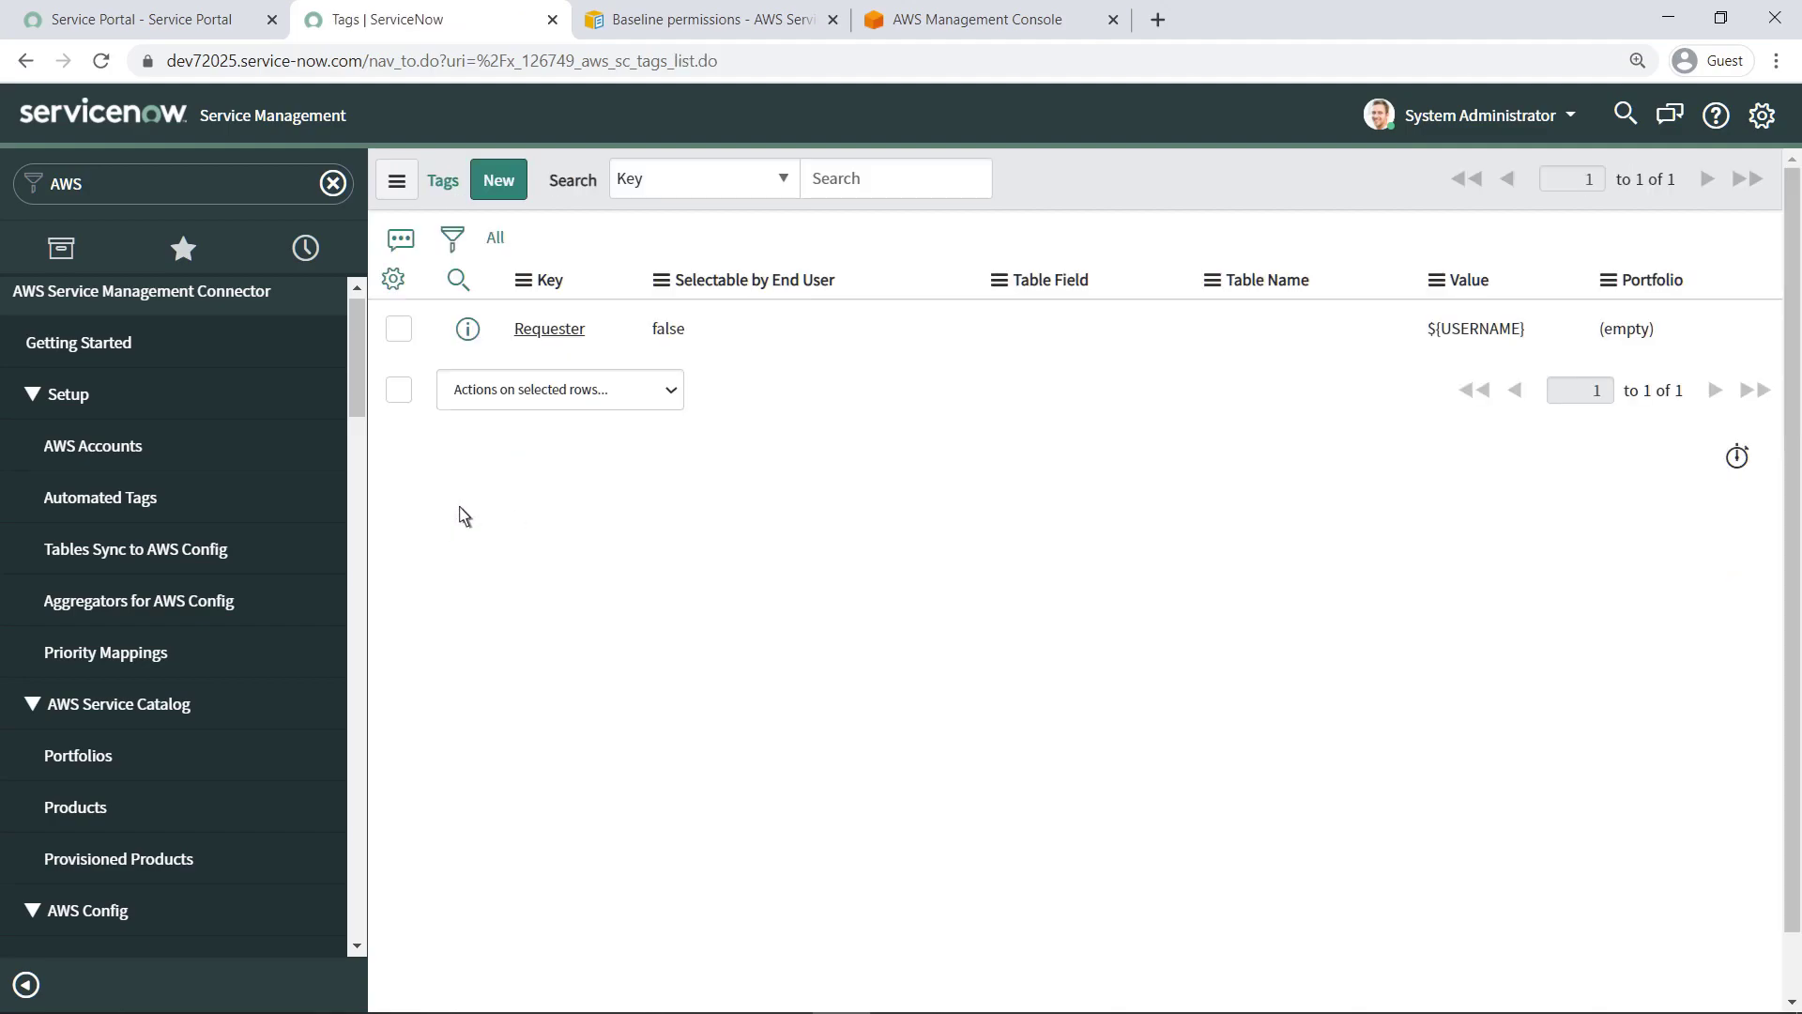
Add a 'Provisioned In' tag with value ServiceNow
click(513, 192)
click(597, 275)
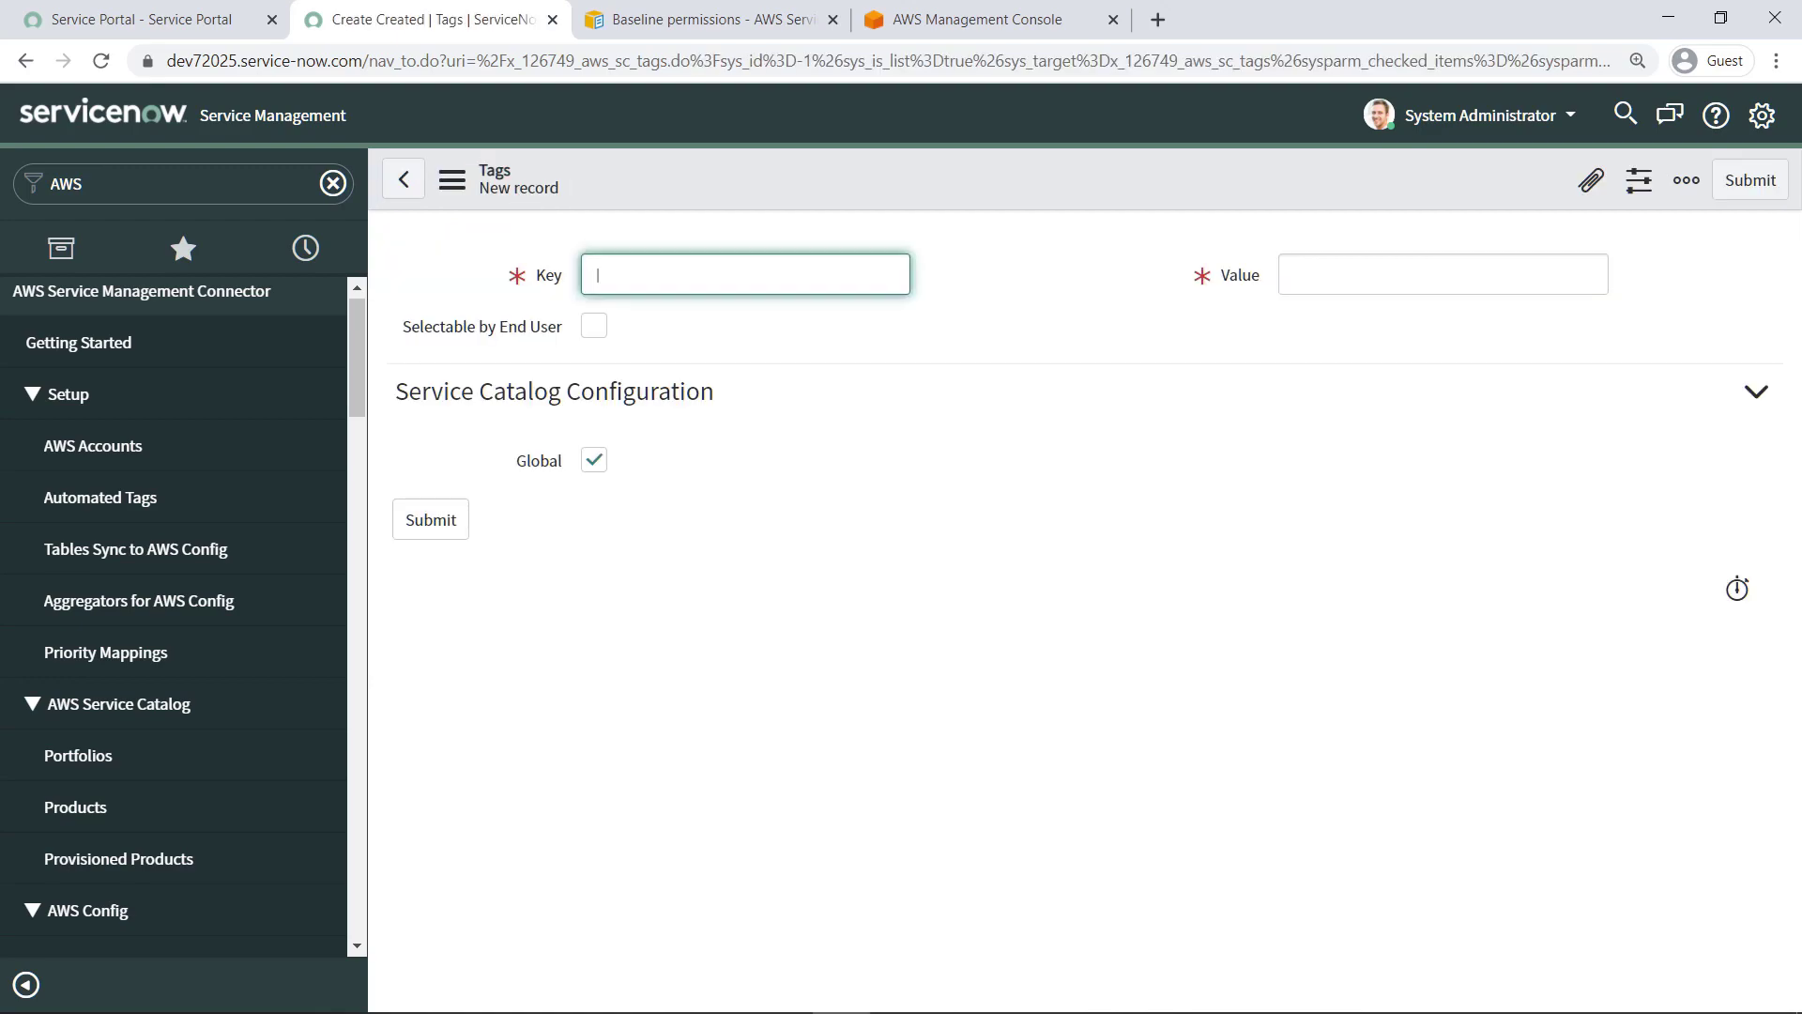
text(Provisioned In)
click(1305, 286)
text(ServiceNow)
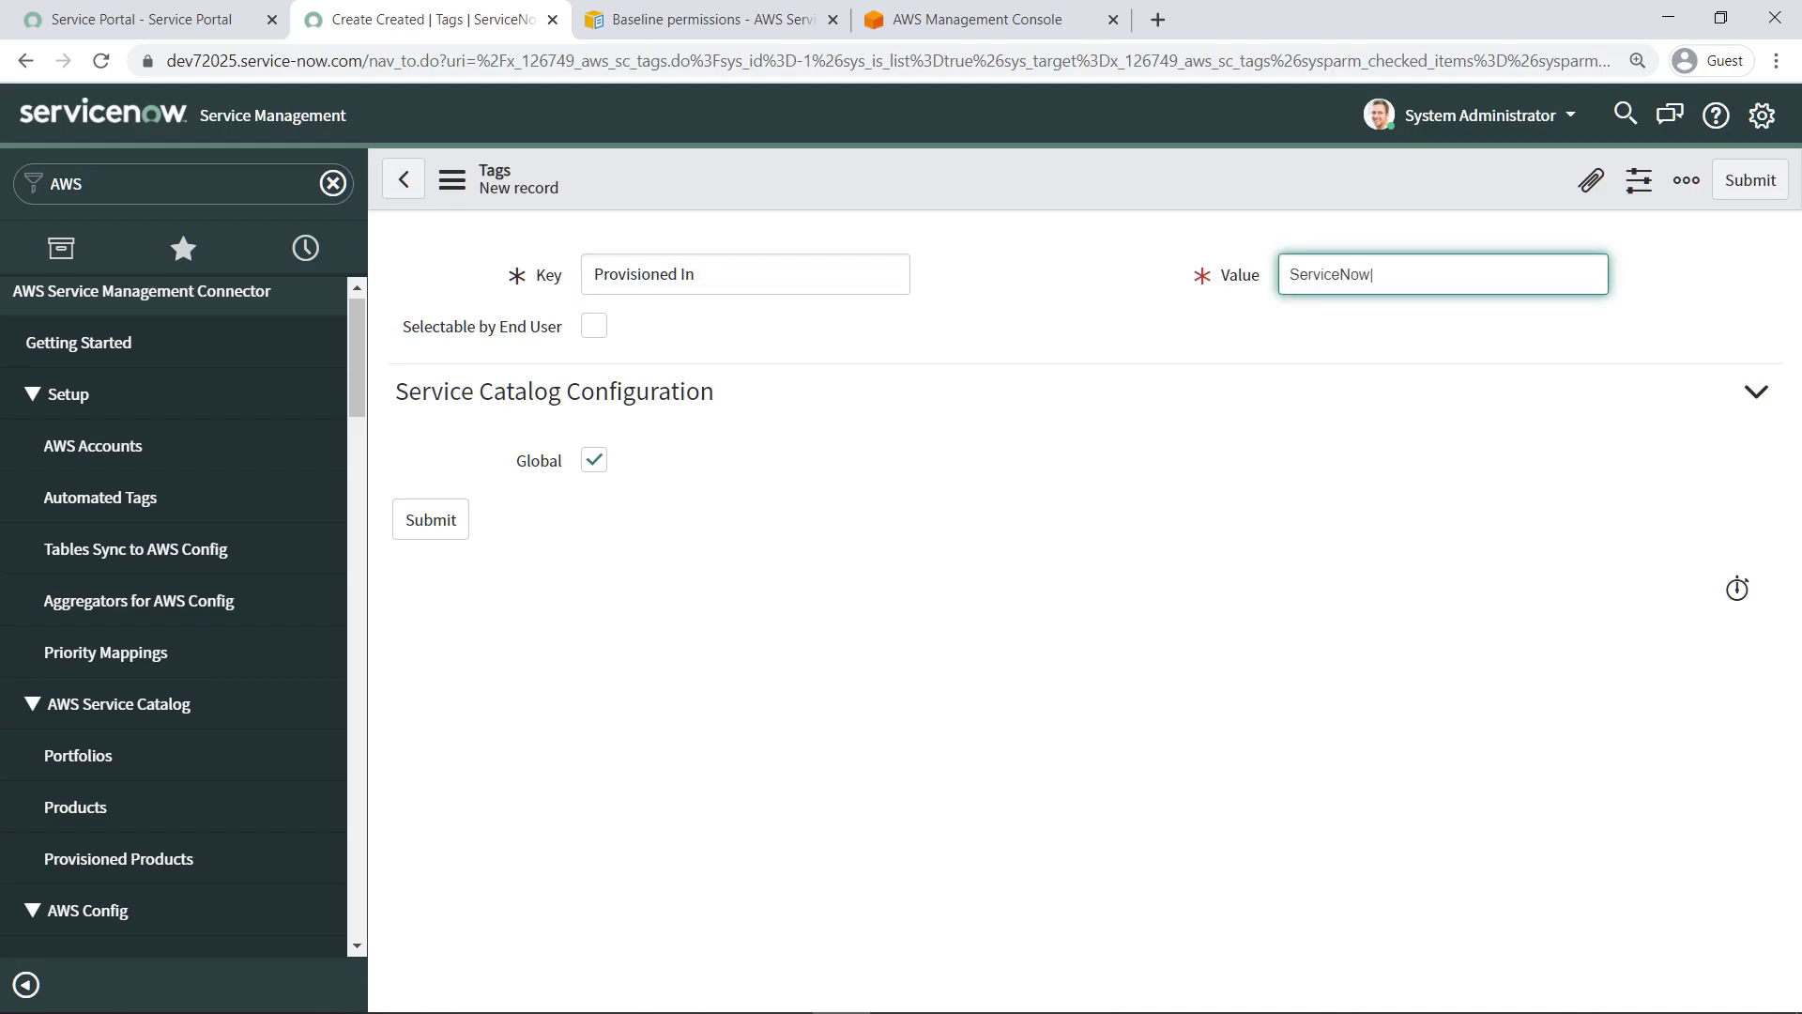
click(441, 525)
Fill in a new tag: key SNOW Cost Center, selectable by end user, sourced from the Cost Center table
click(518, 193)
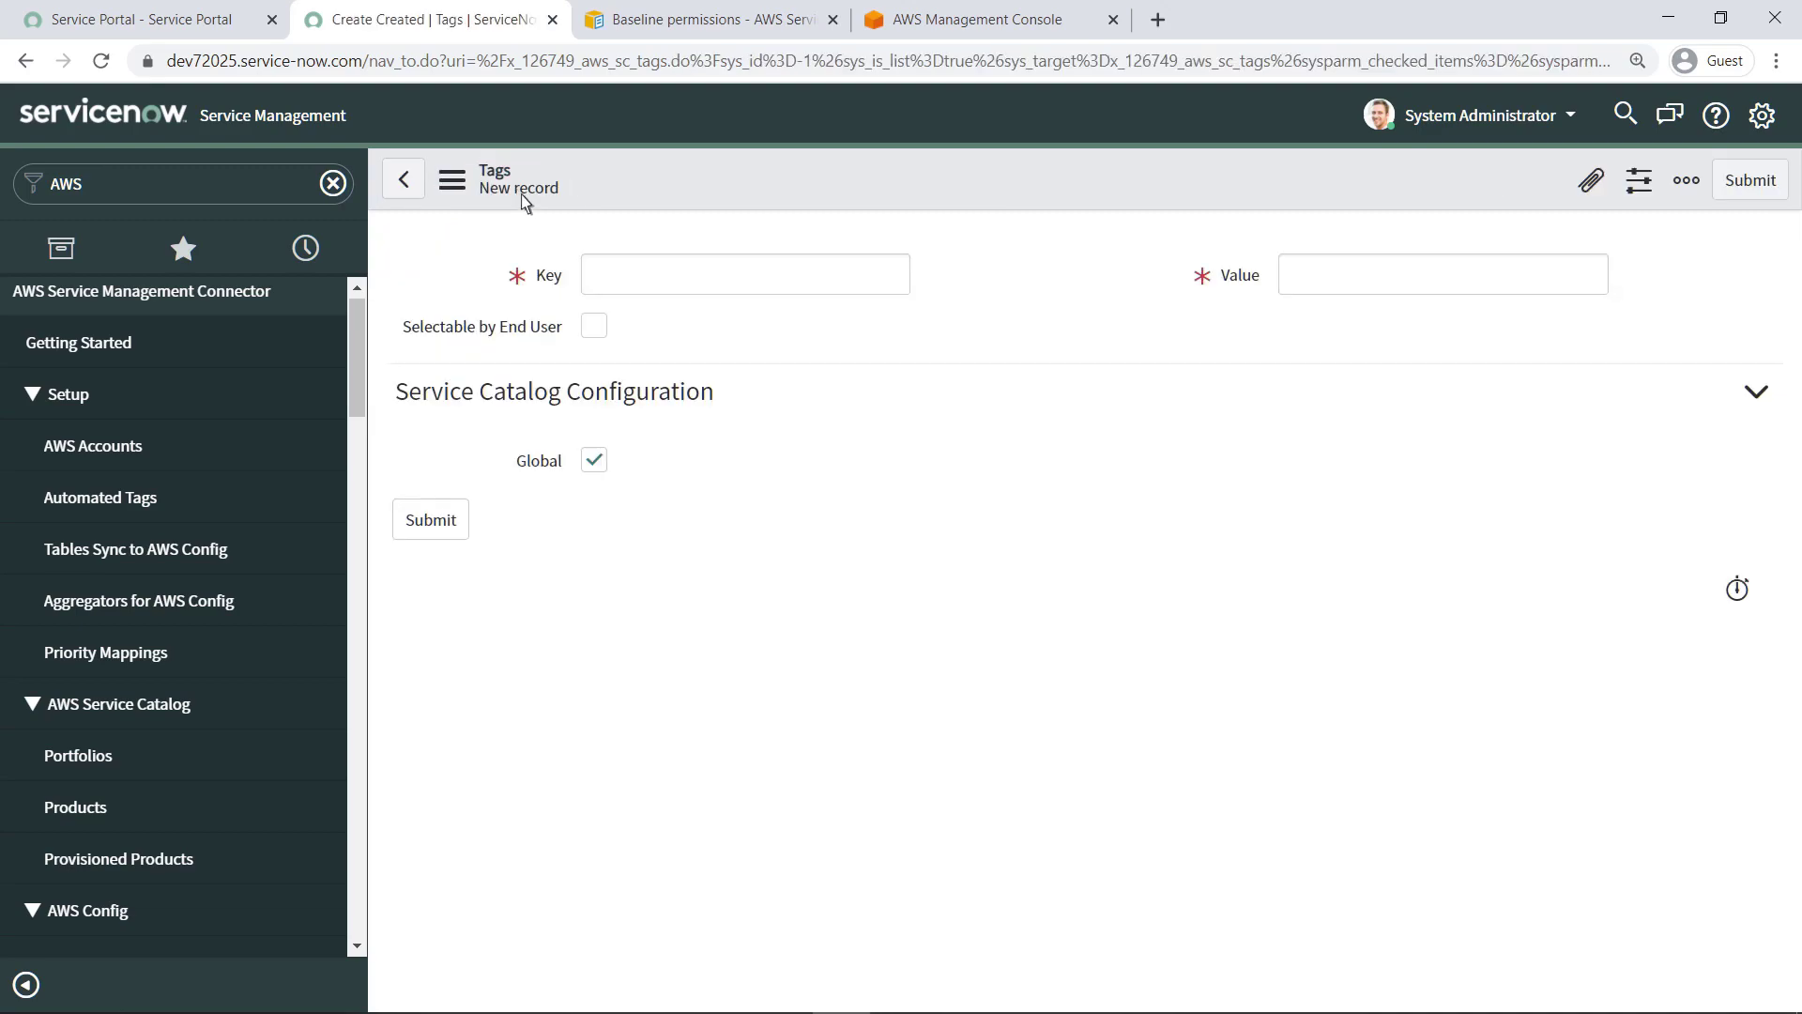
click(591, 278)
text(SNOW C)
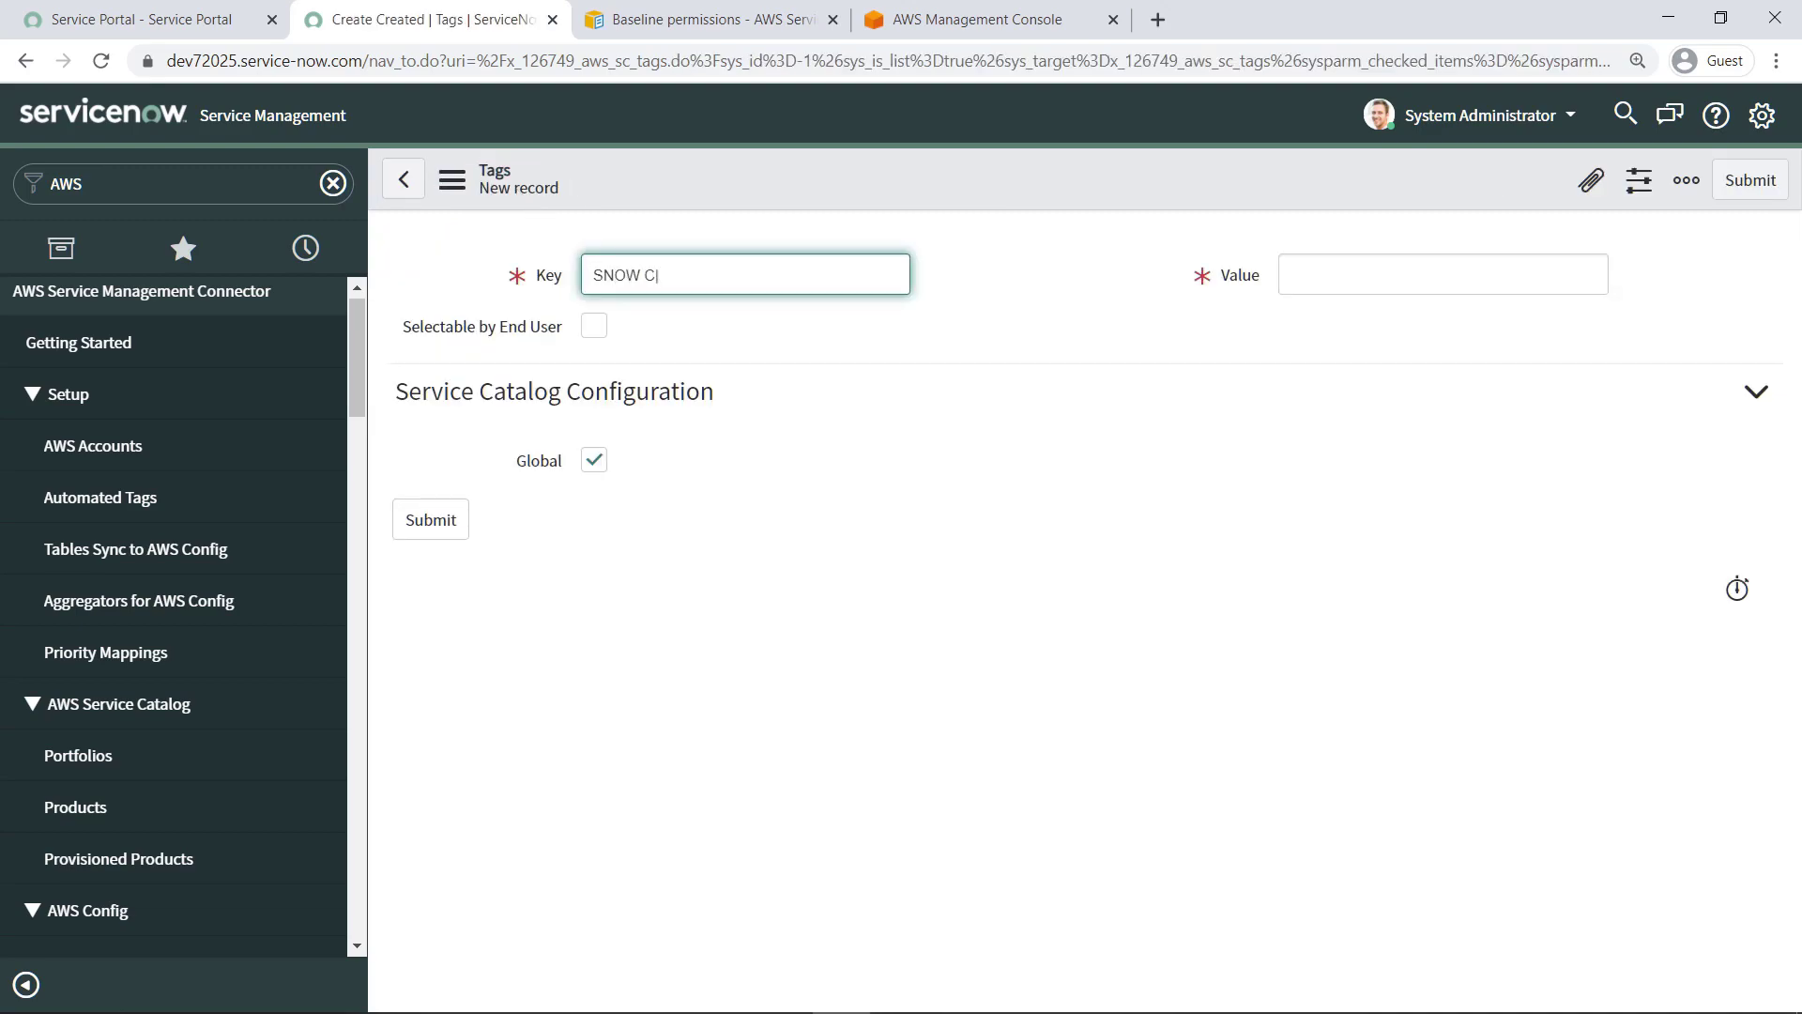
text(ost Center)
click(596, 333)
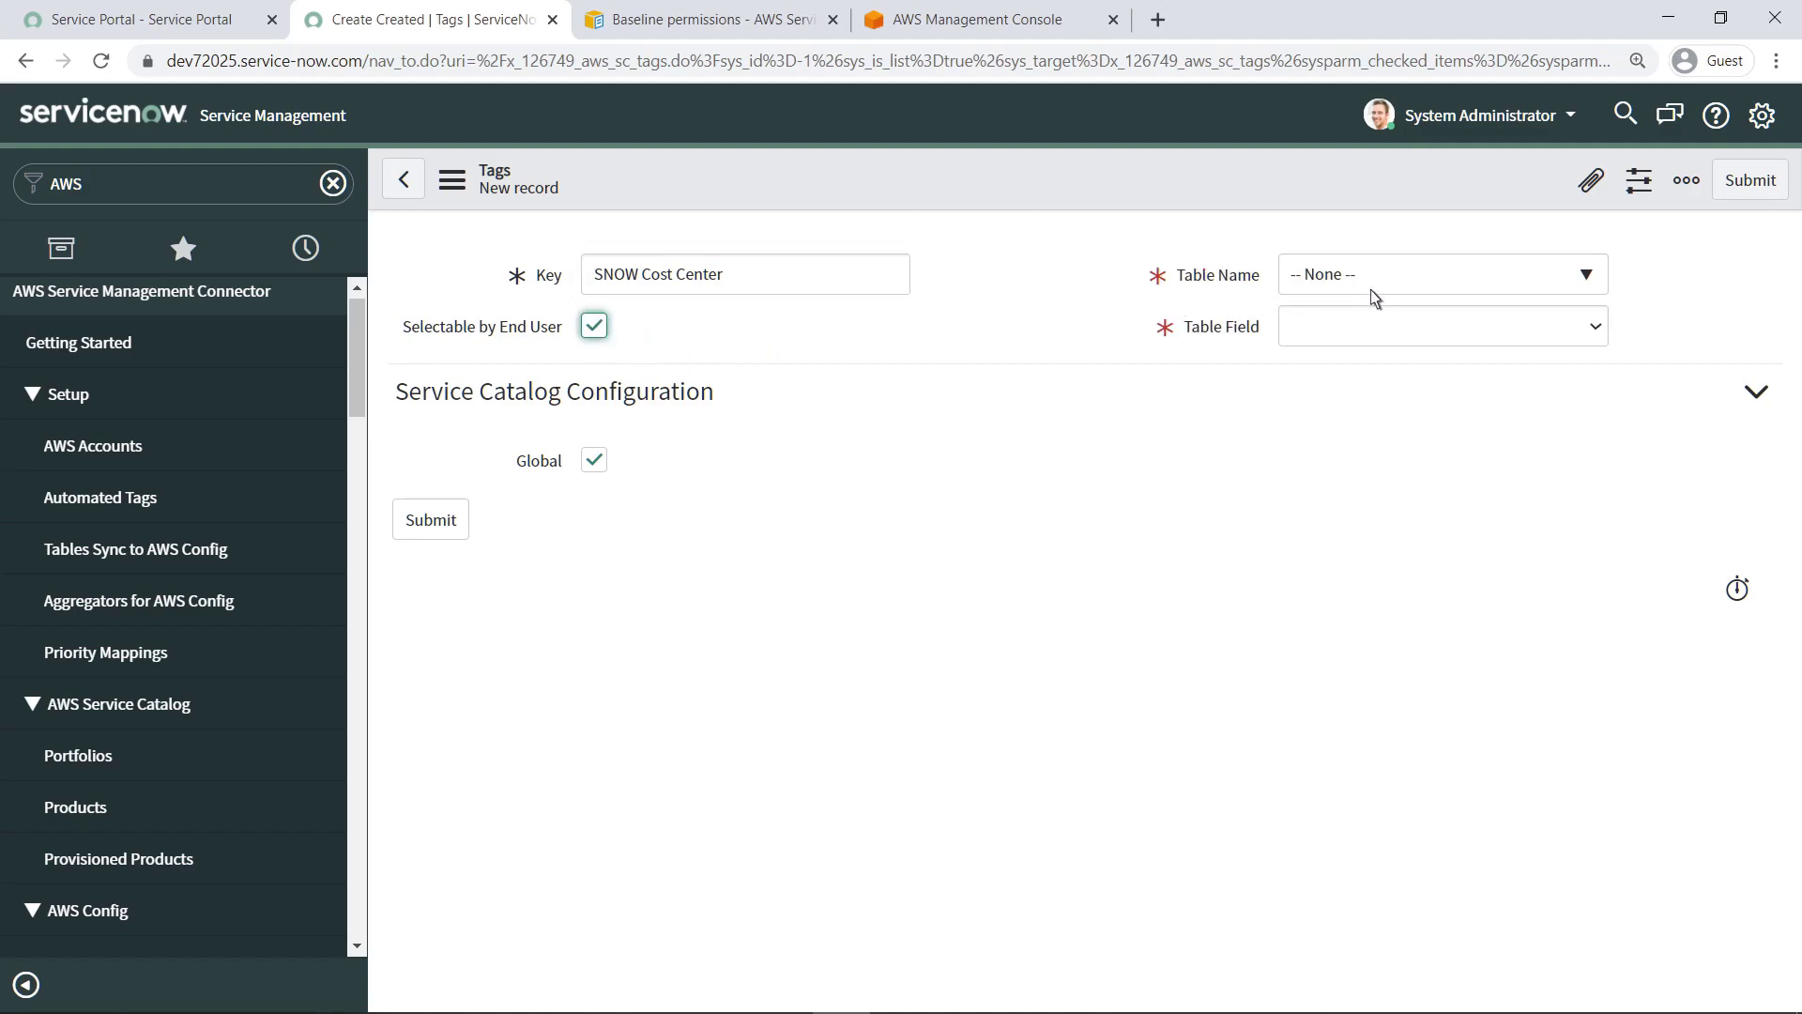
click(1578, 281)
text(Cost Center)
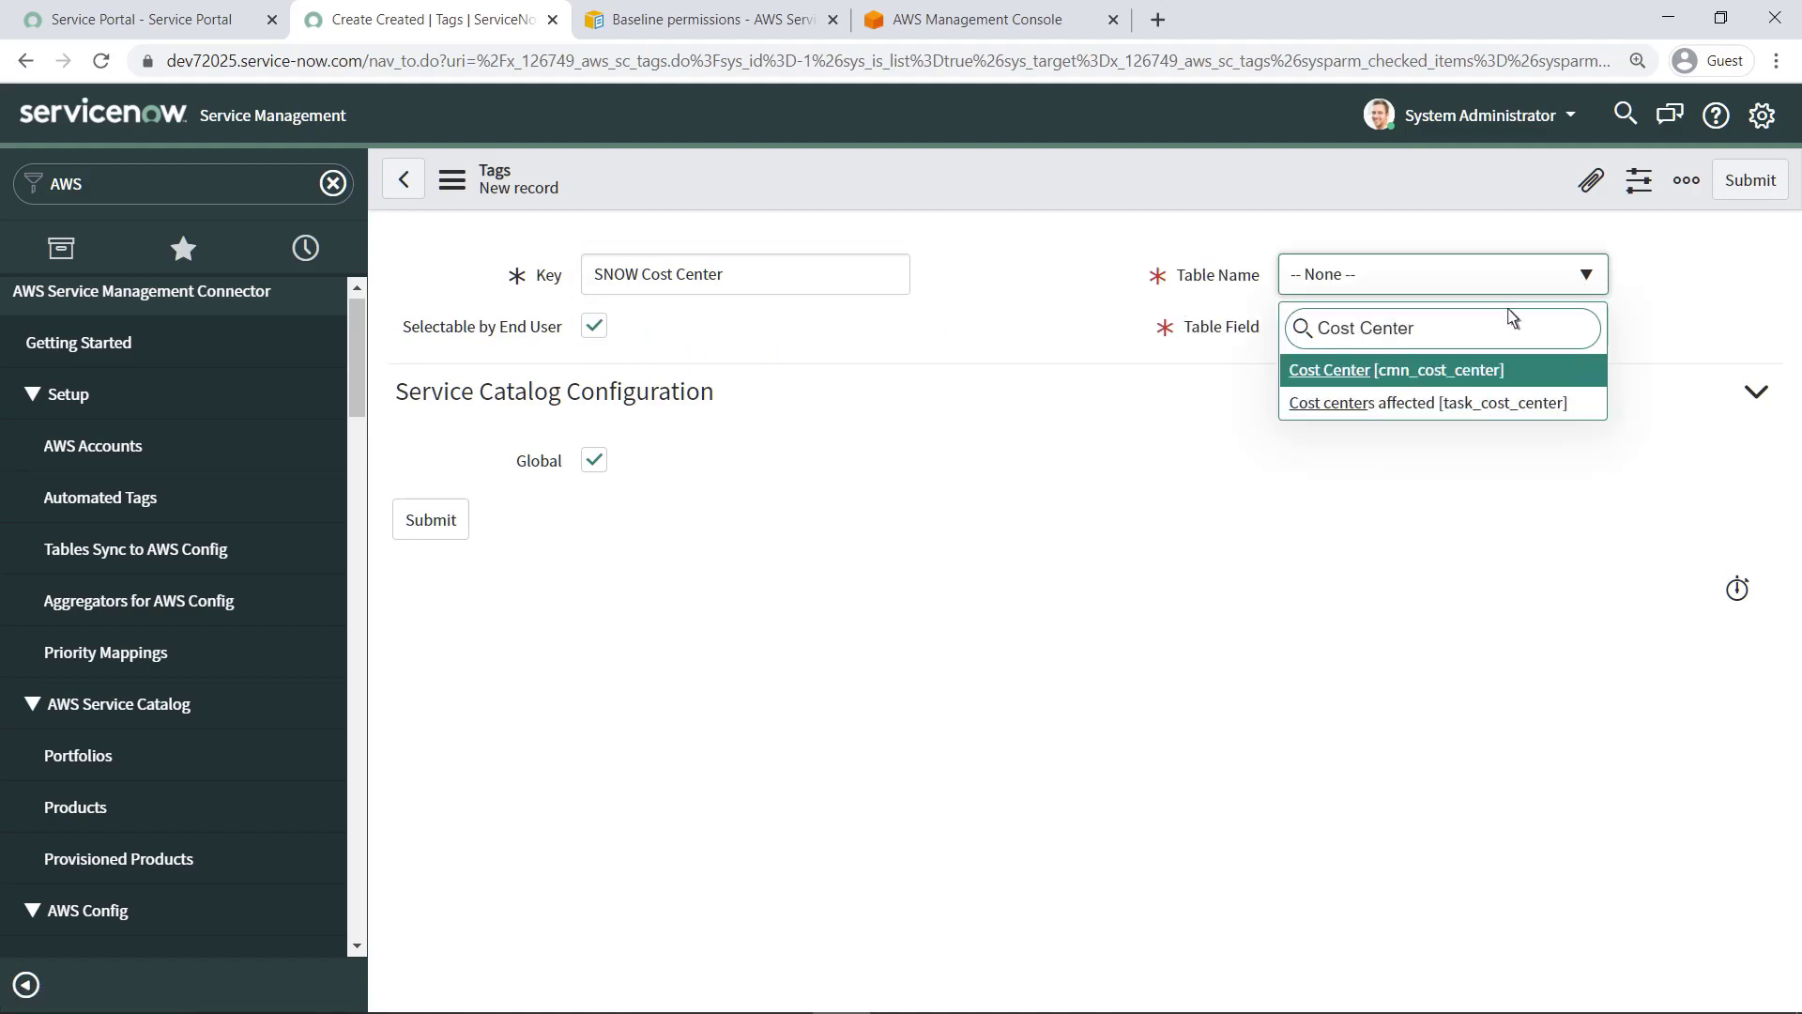
click(1345, 376)
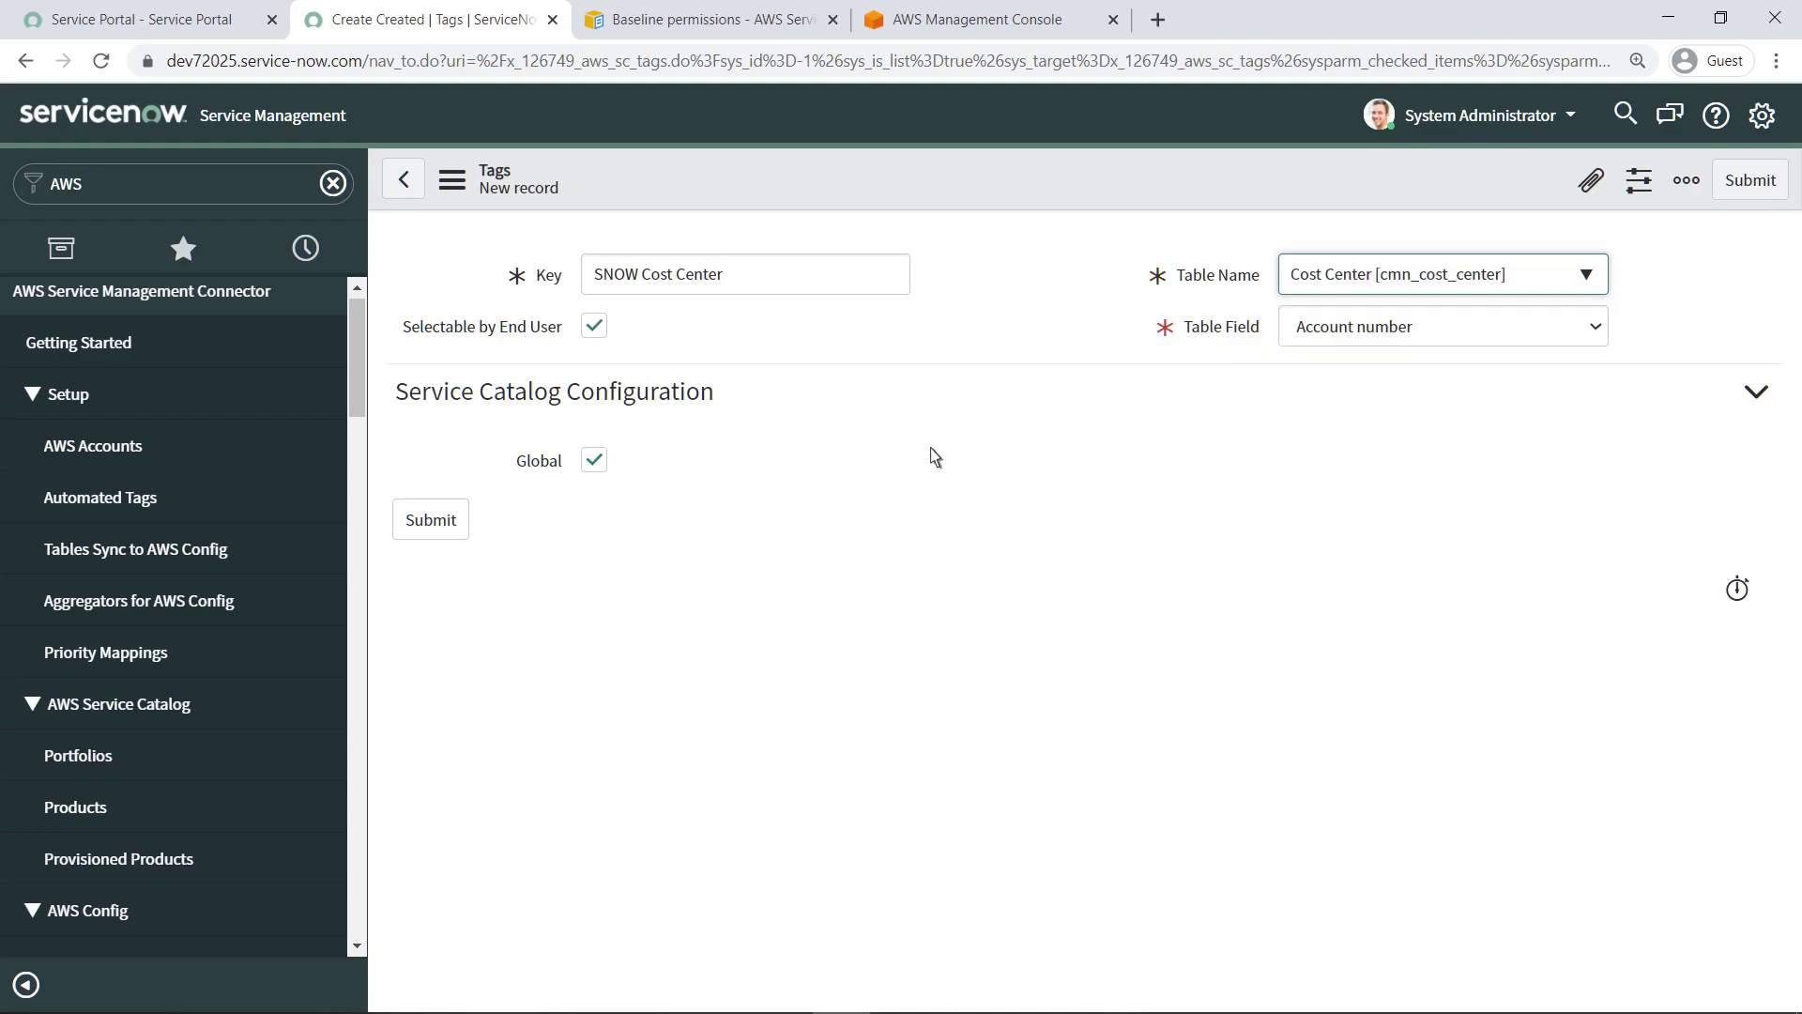
Save the SNOW Cost Center tag, then add a Request Item tag with value ${REQUEST_NUMBER}
click(443, 526)
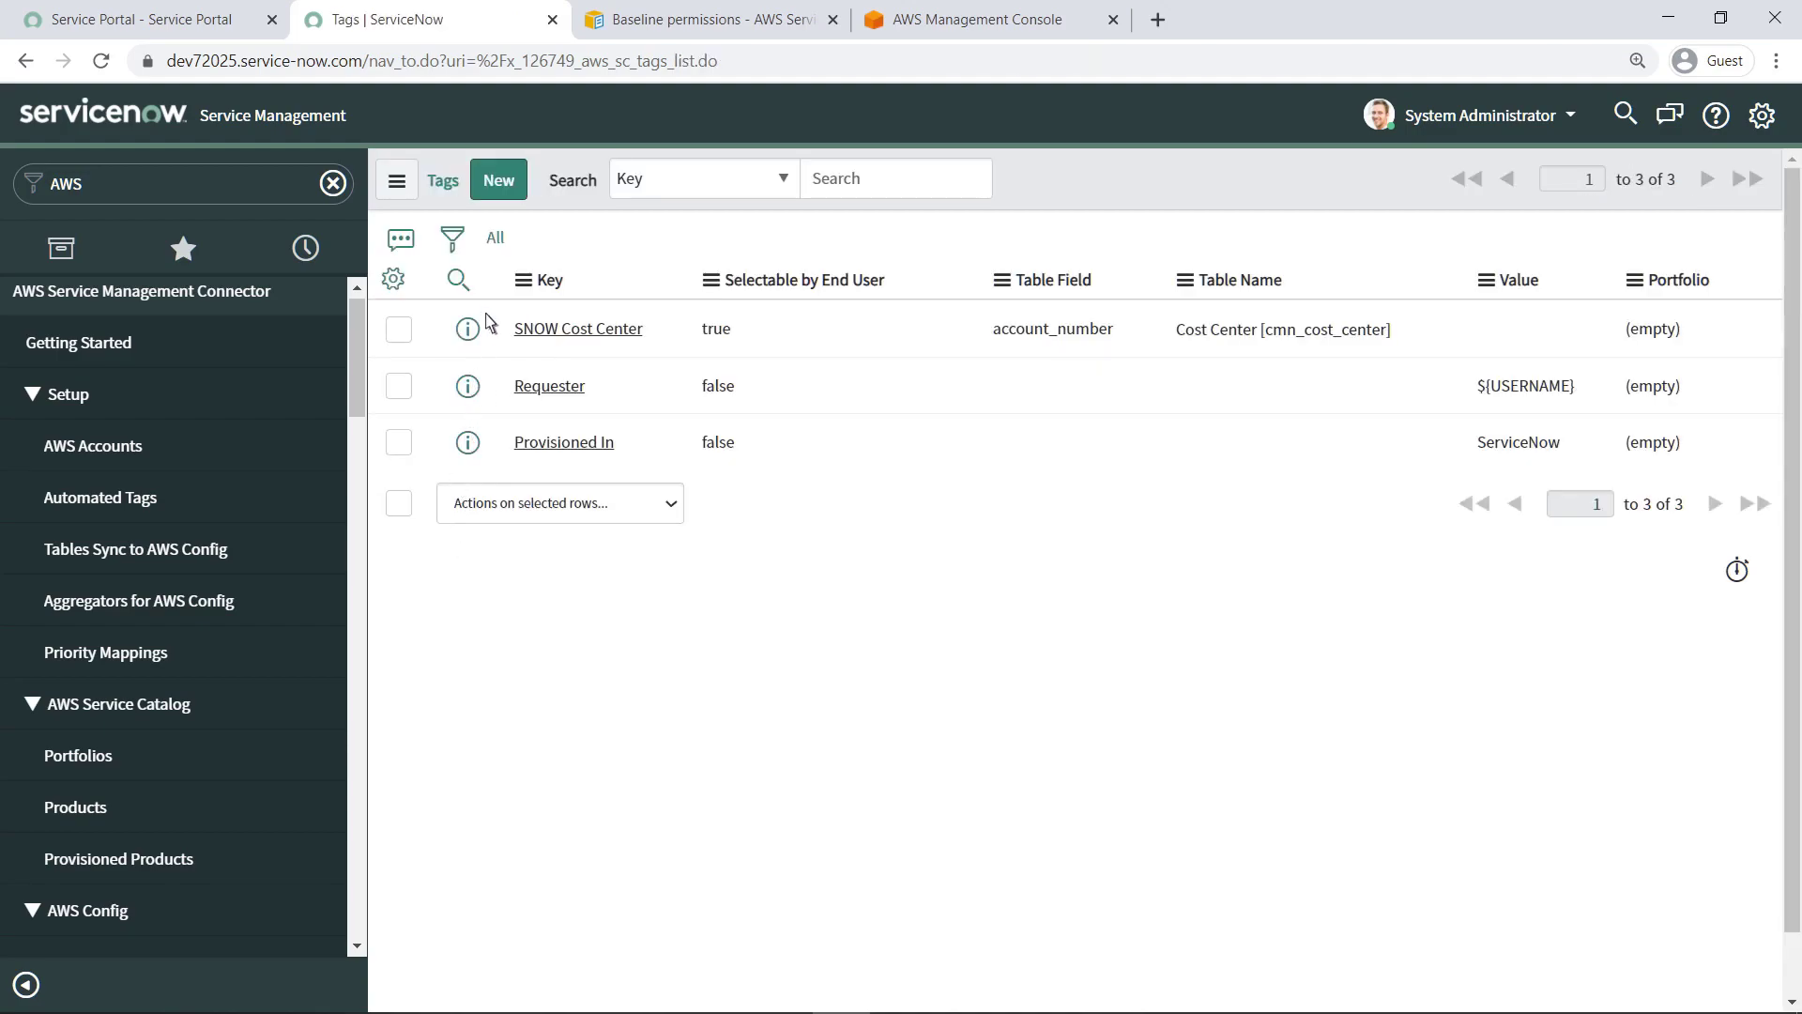
click(514, 186)
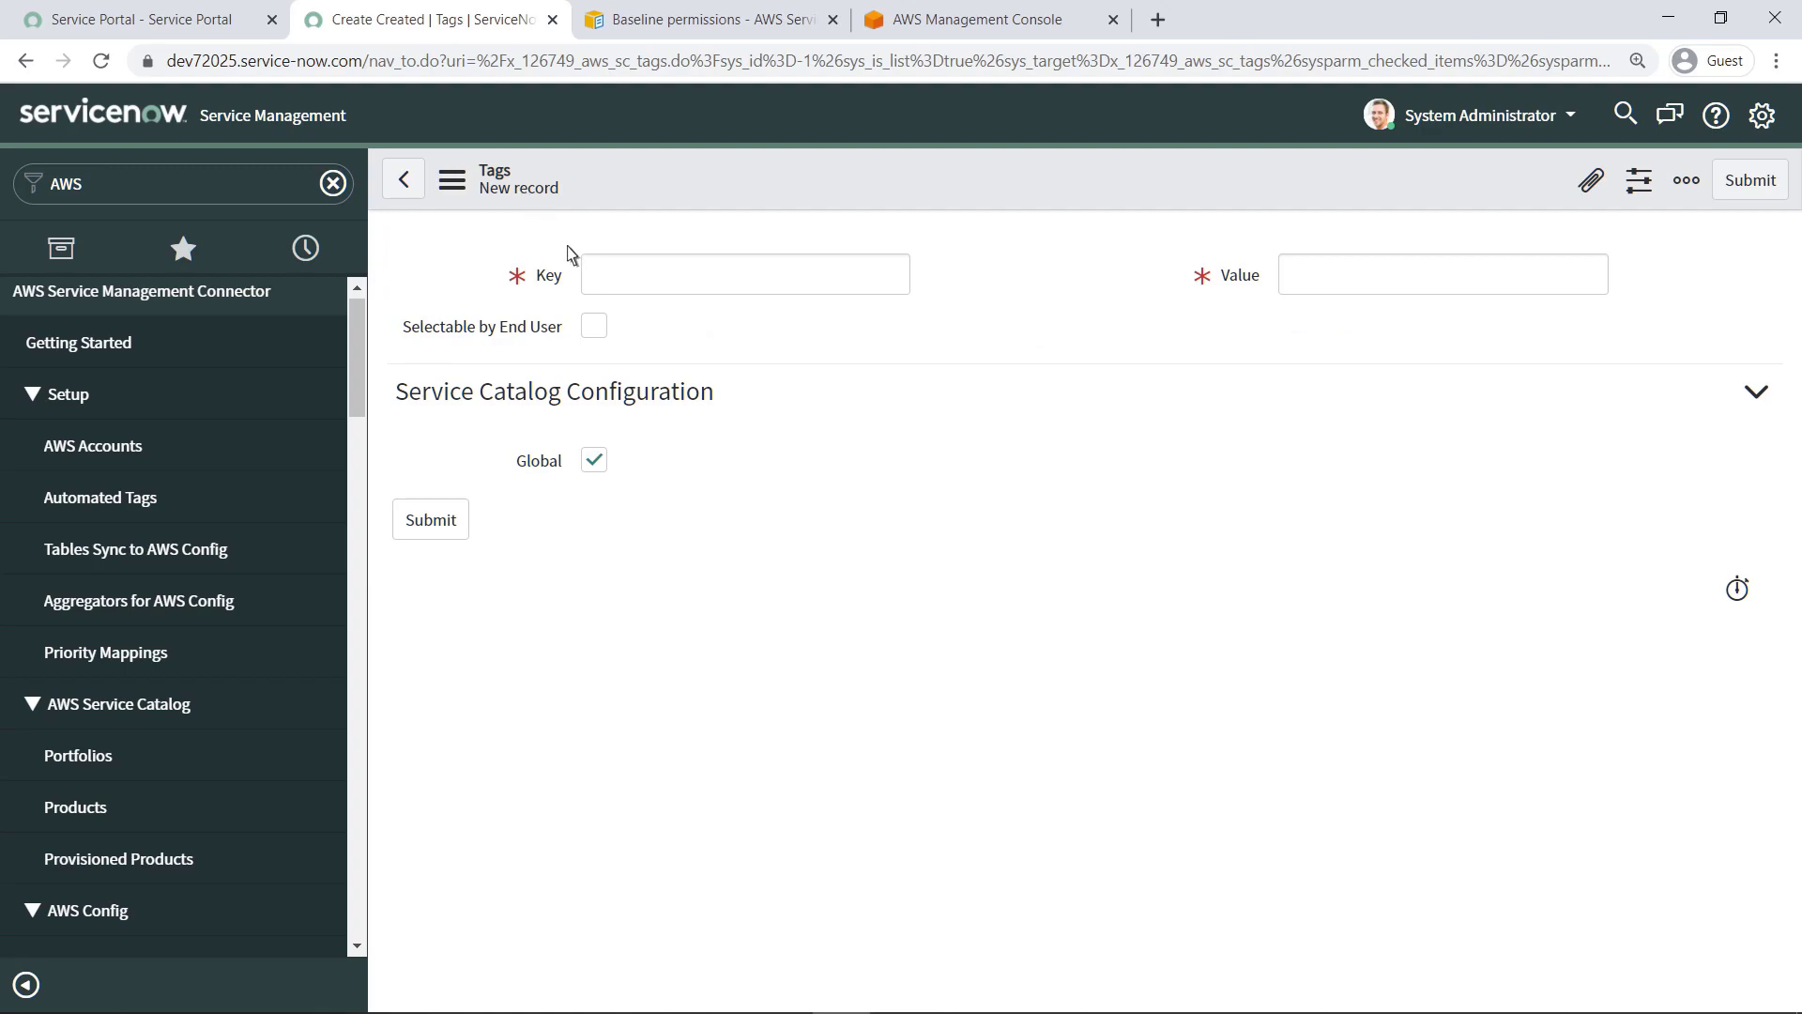
click(585, 274)
text(Request Item)
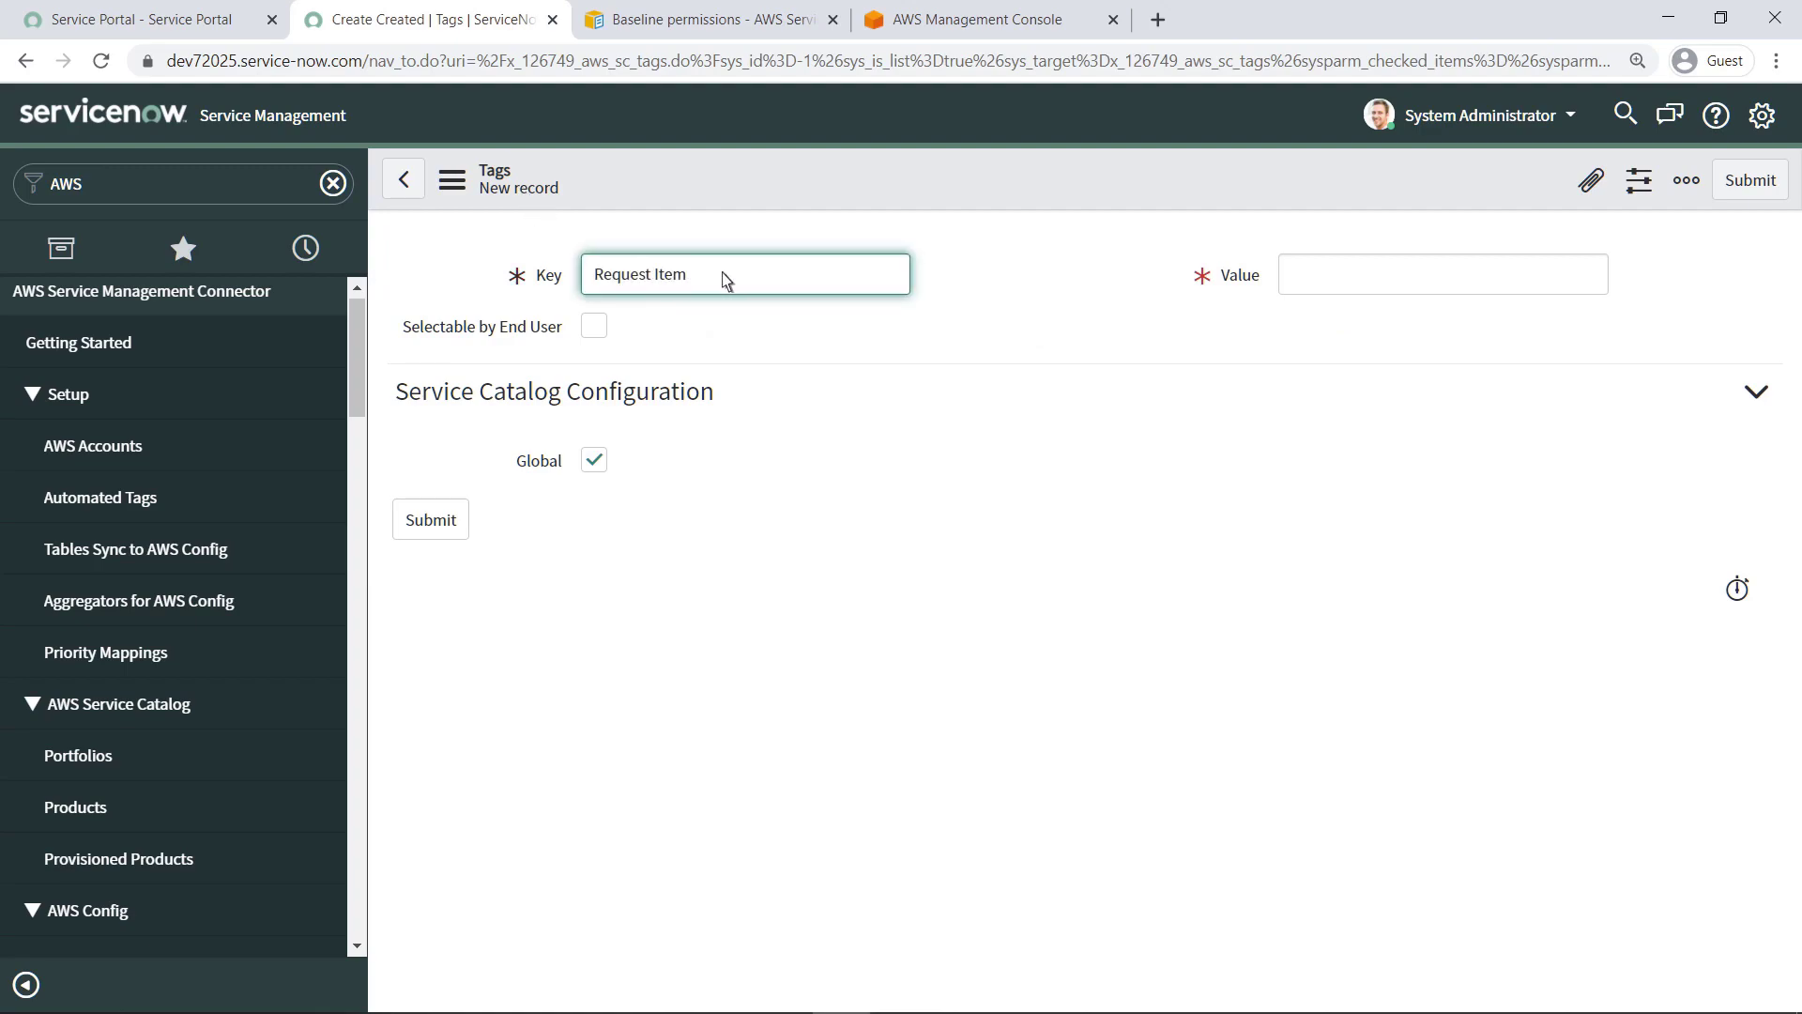
click(1288, 287)
text(${REQUEST_NUMBER})
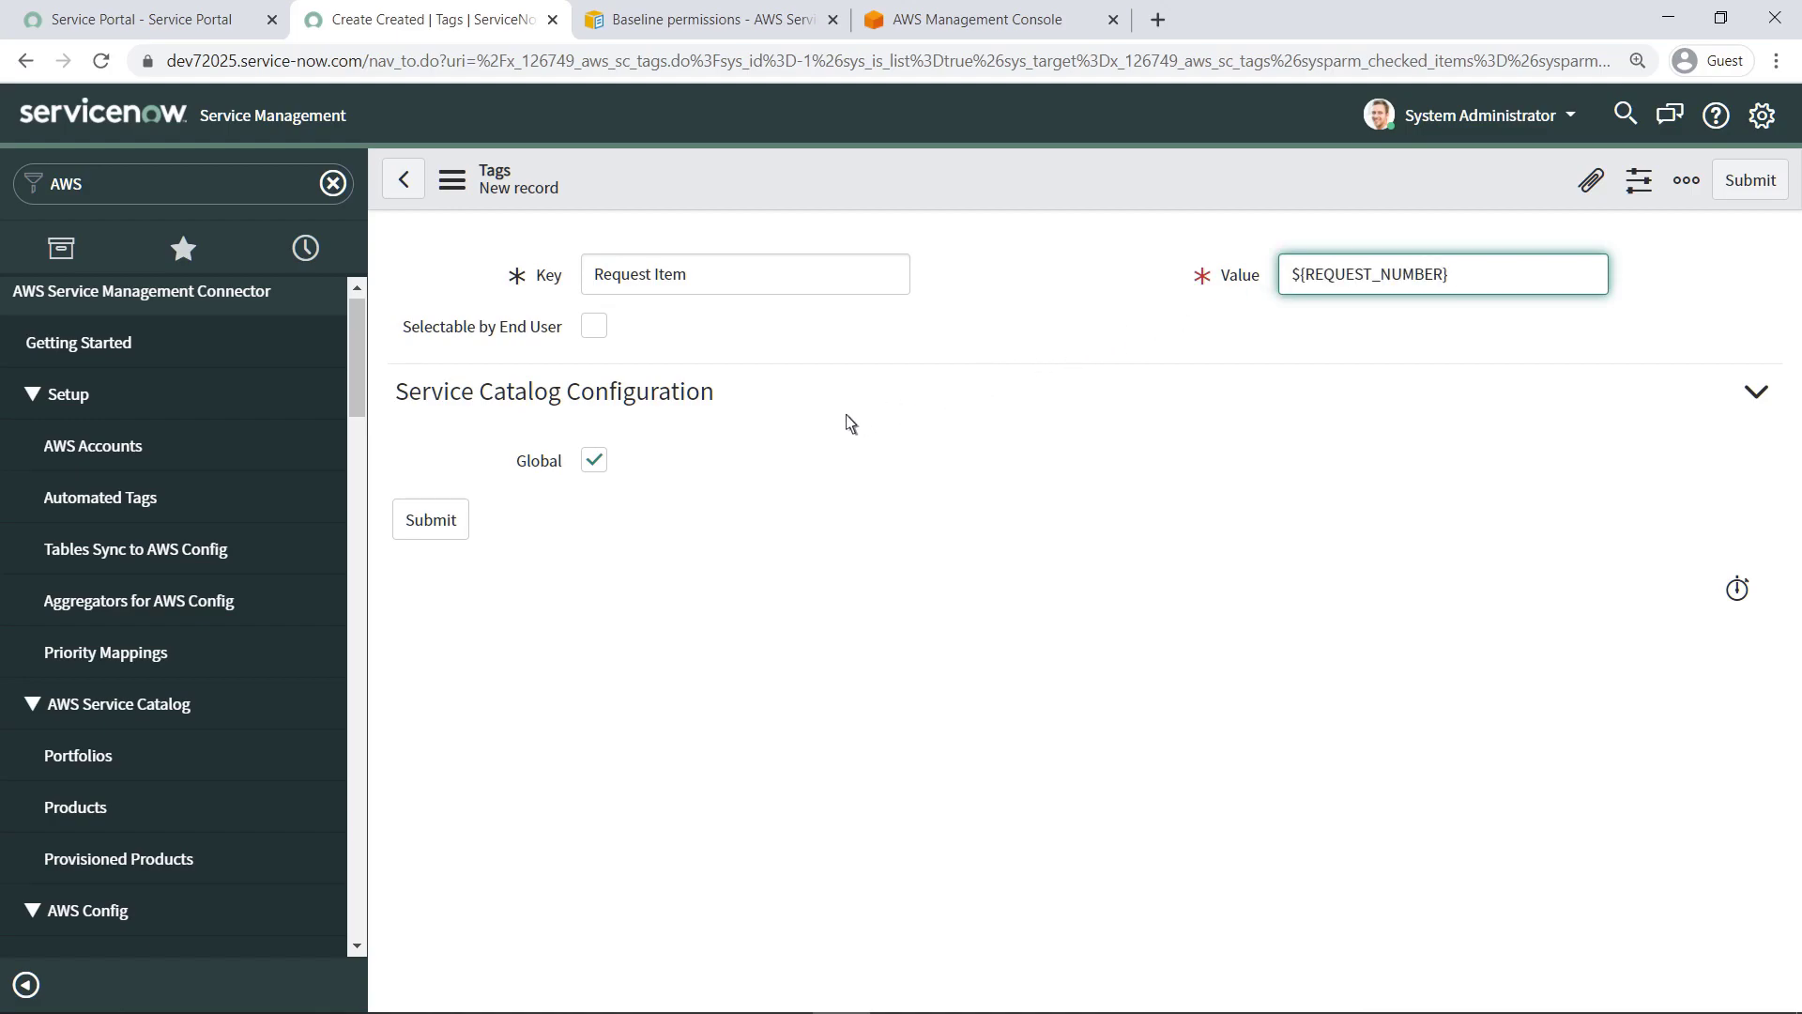
click(441, 522)
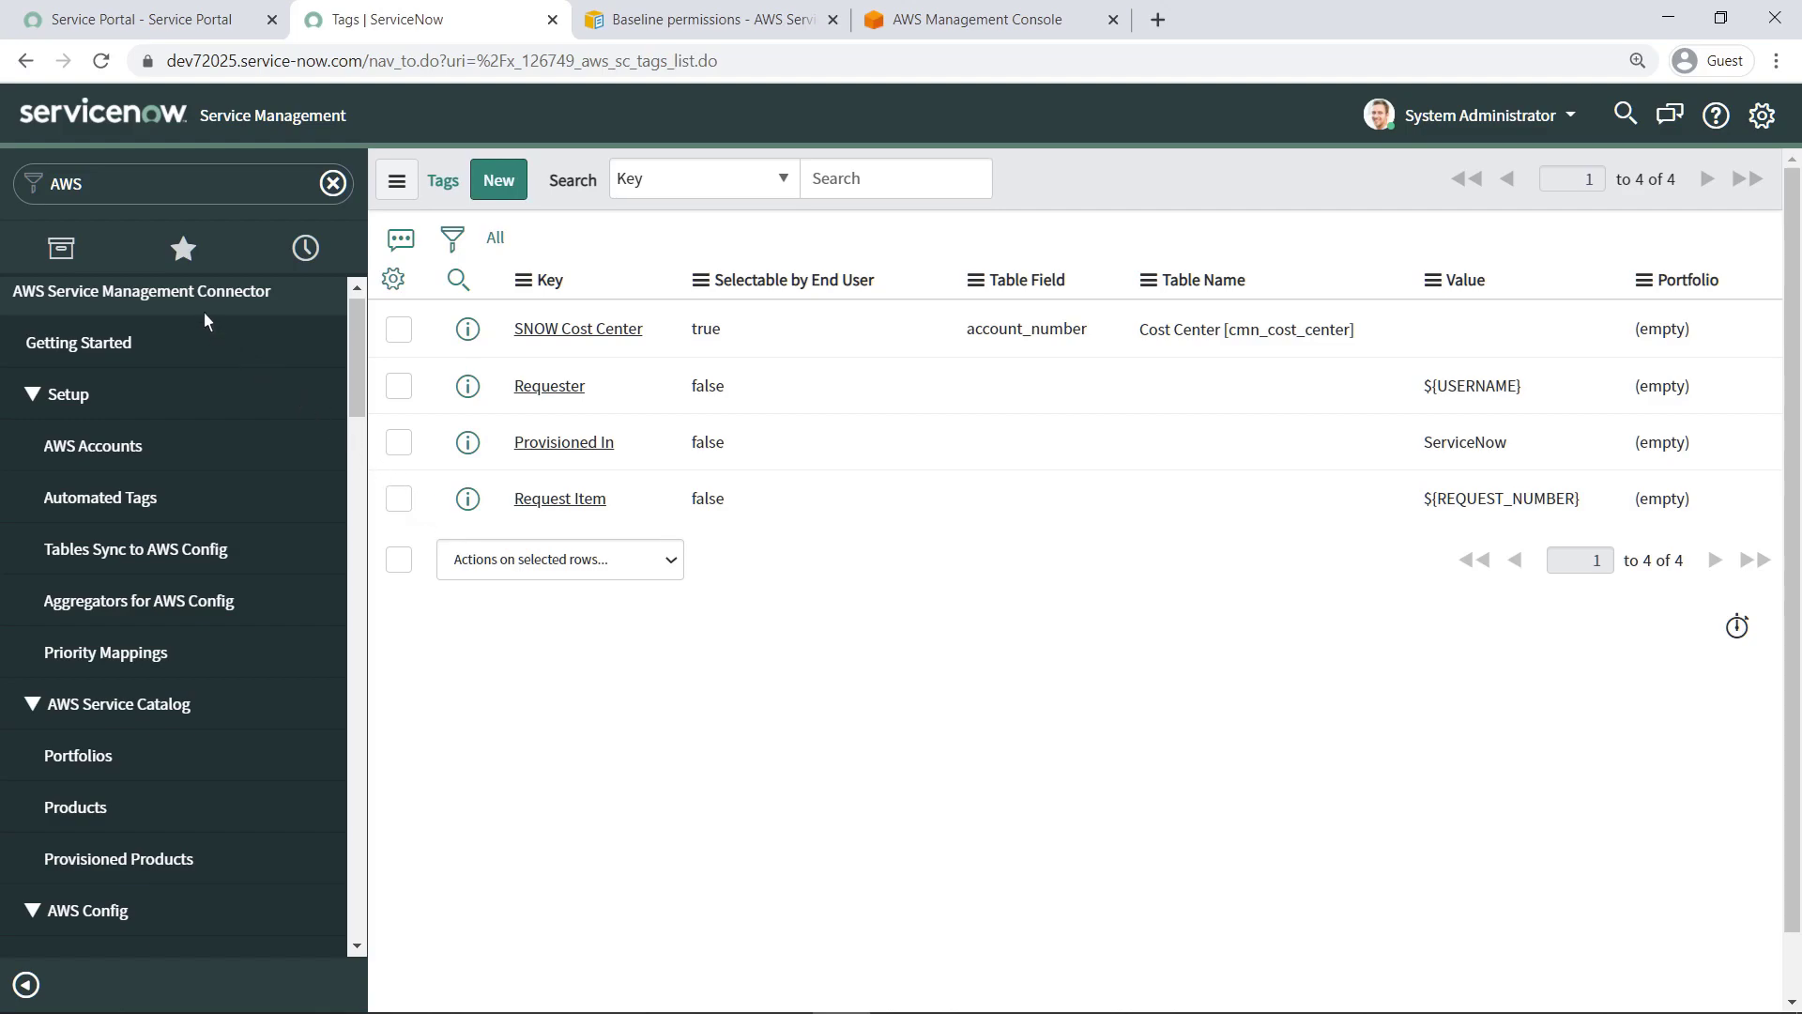
Open the Service Portal index page in the Service Portal Designer
double_click(64, 192)
text(Servi)
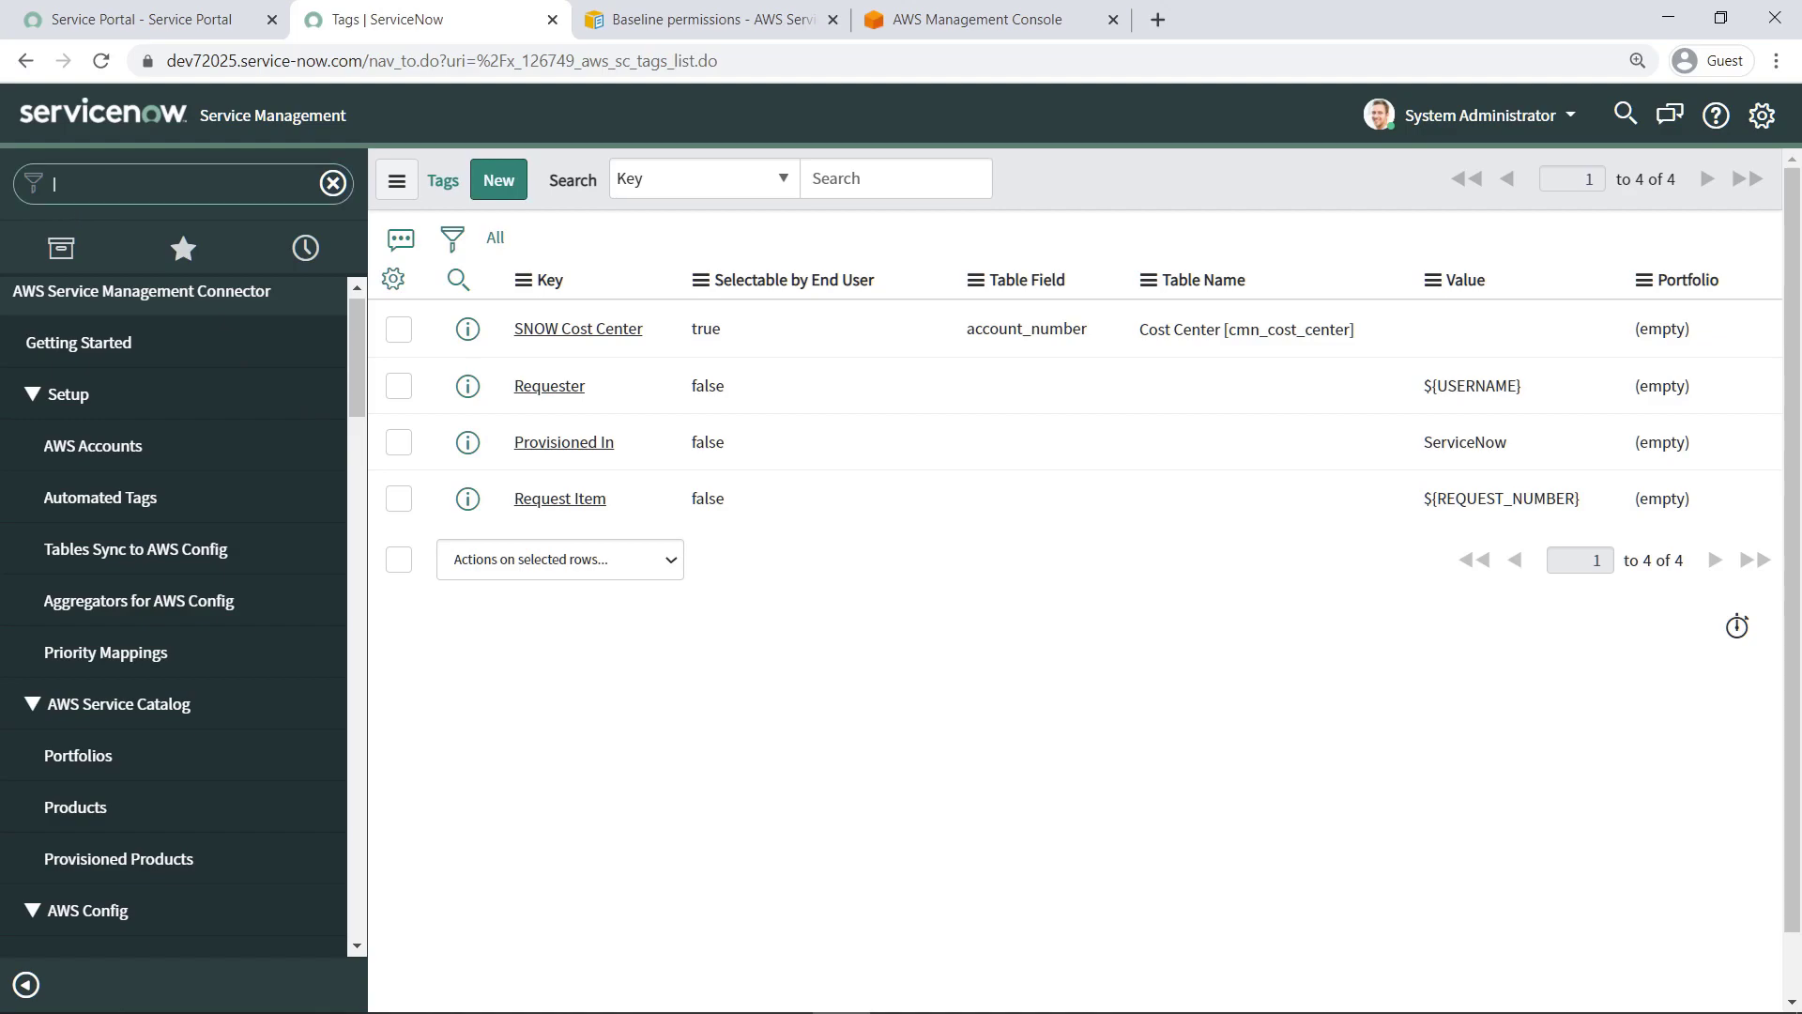
text(ce Portal)
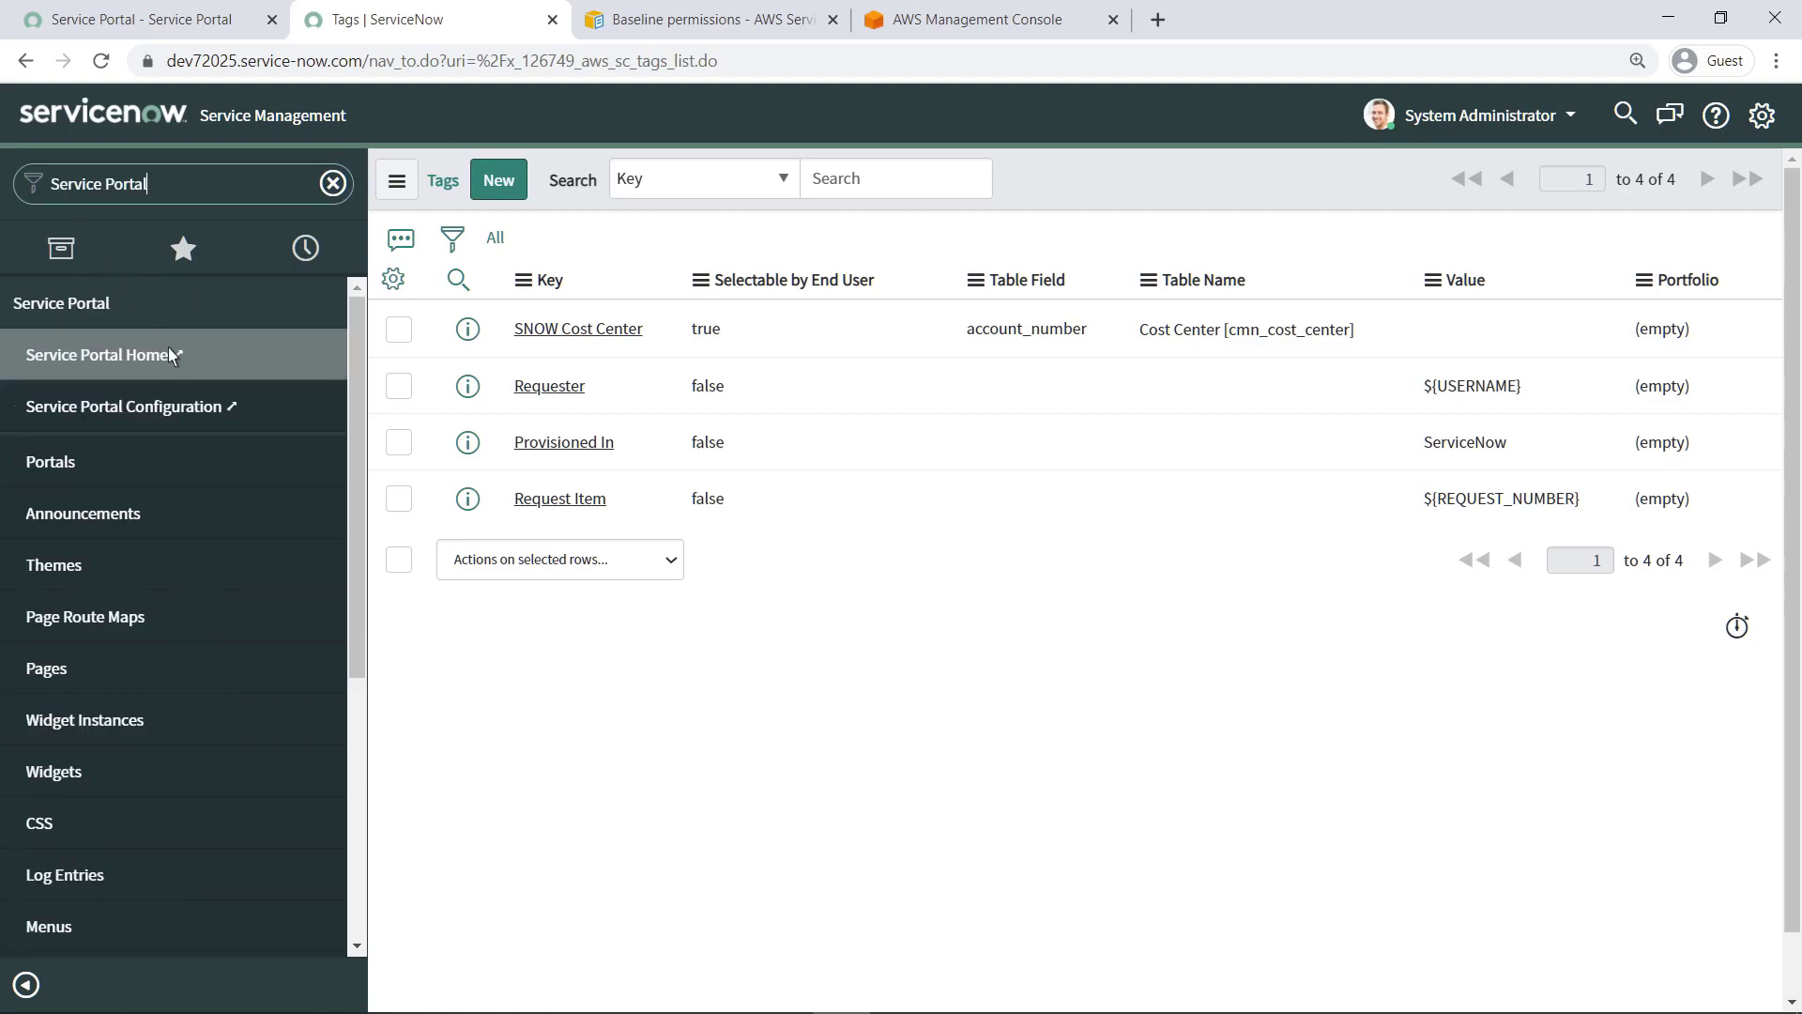
click(215, 416)
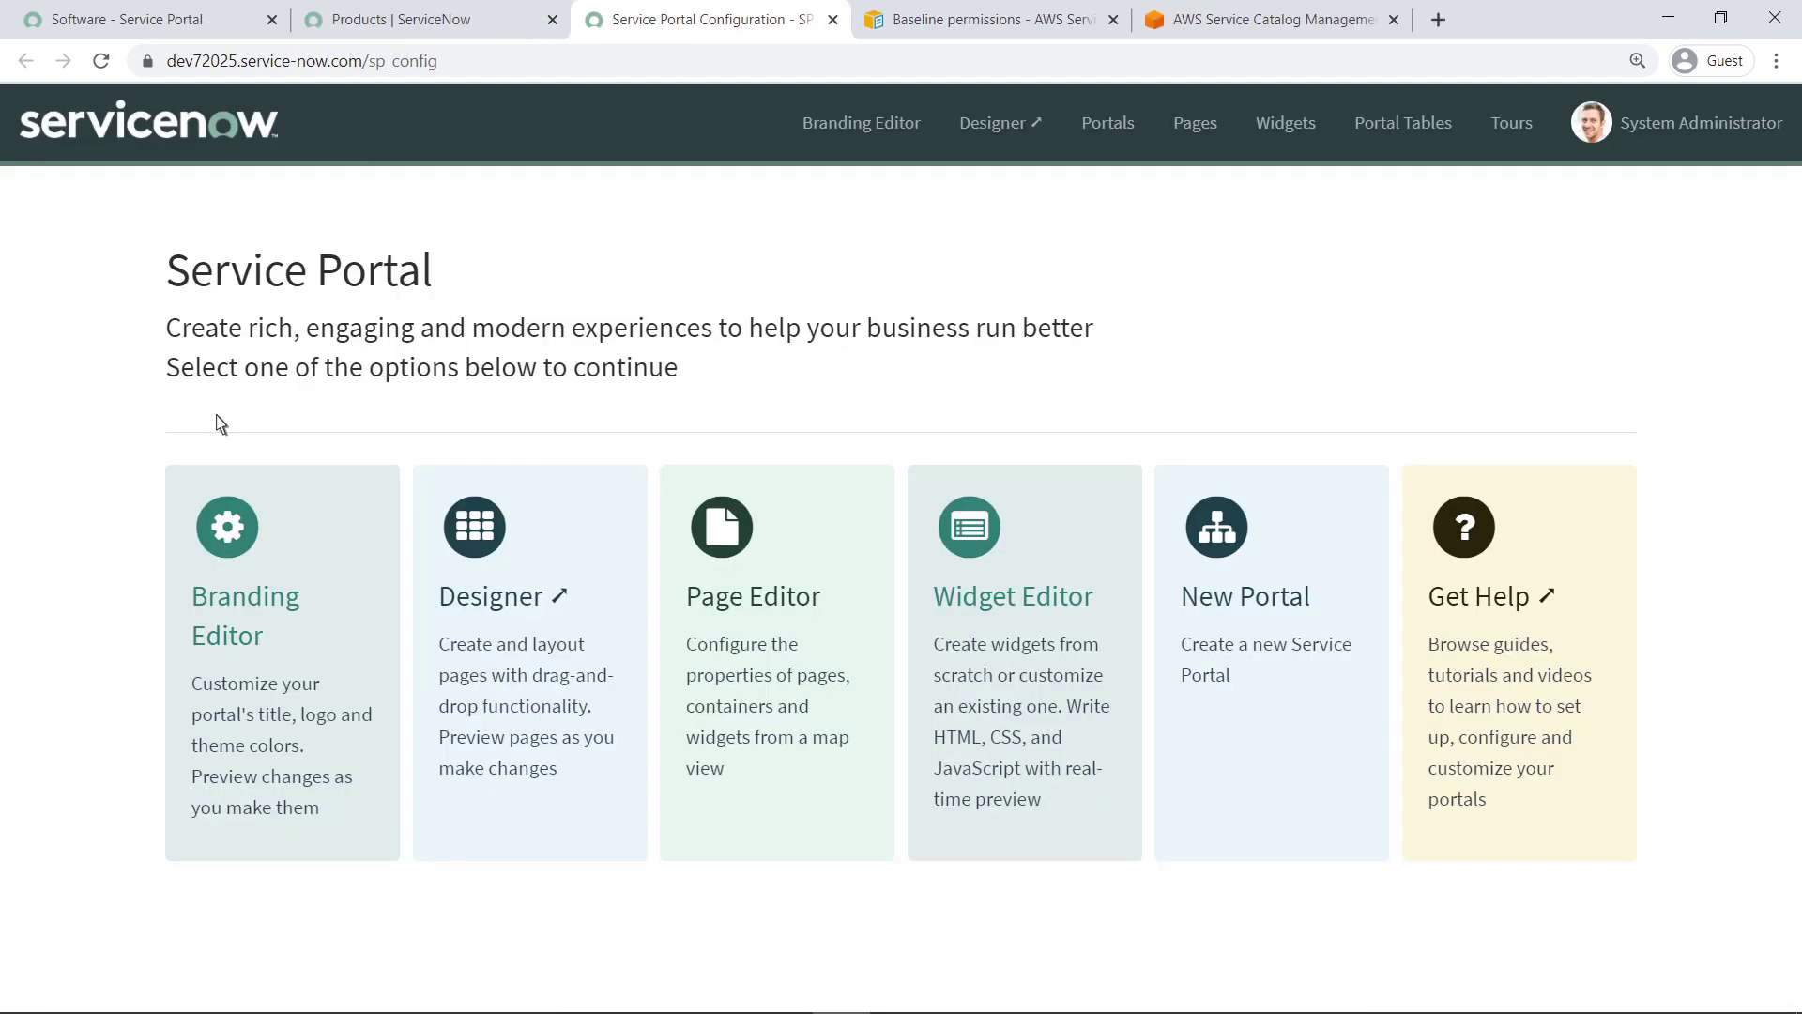
click(540, 493)
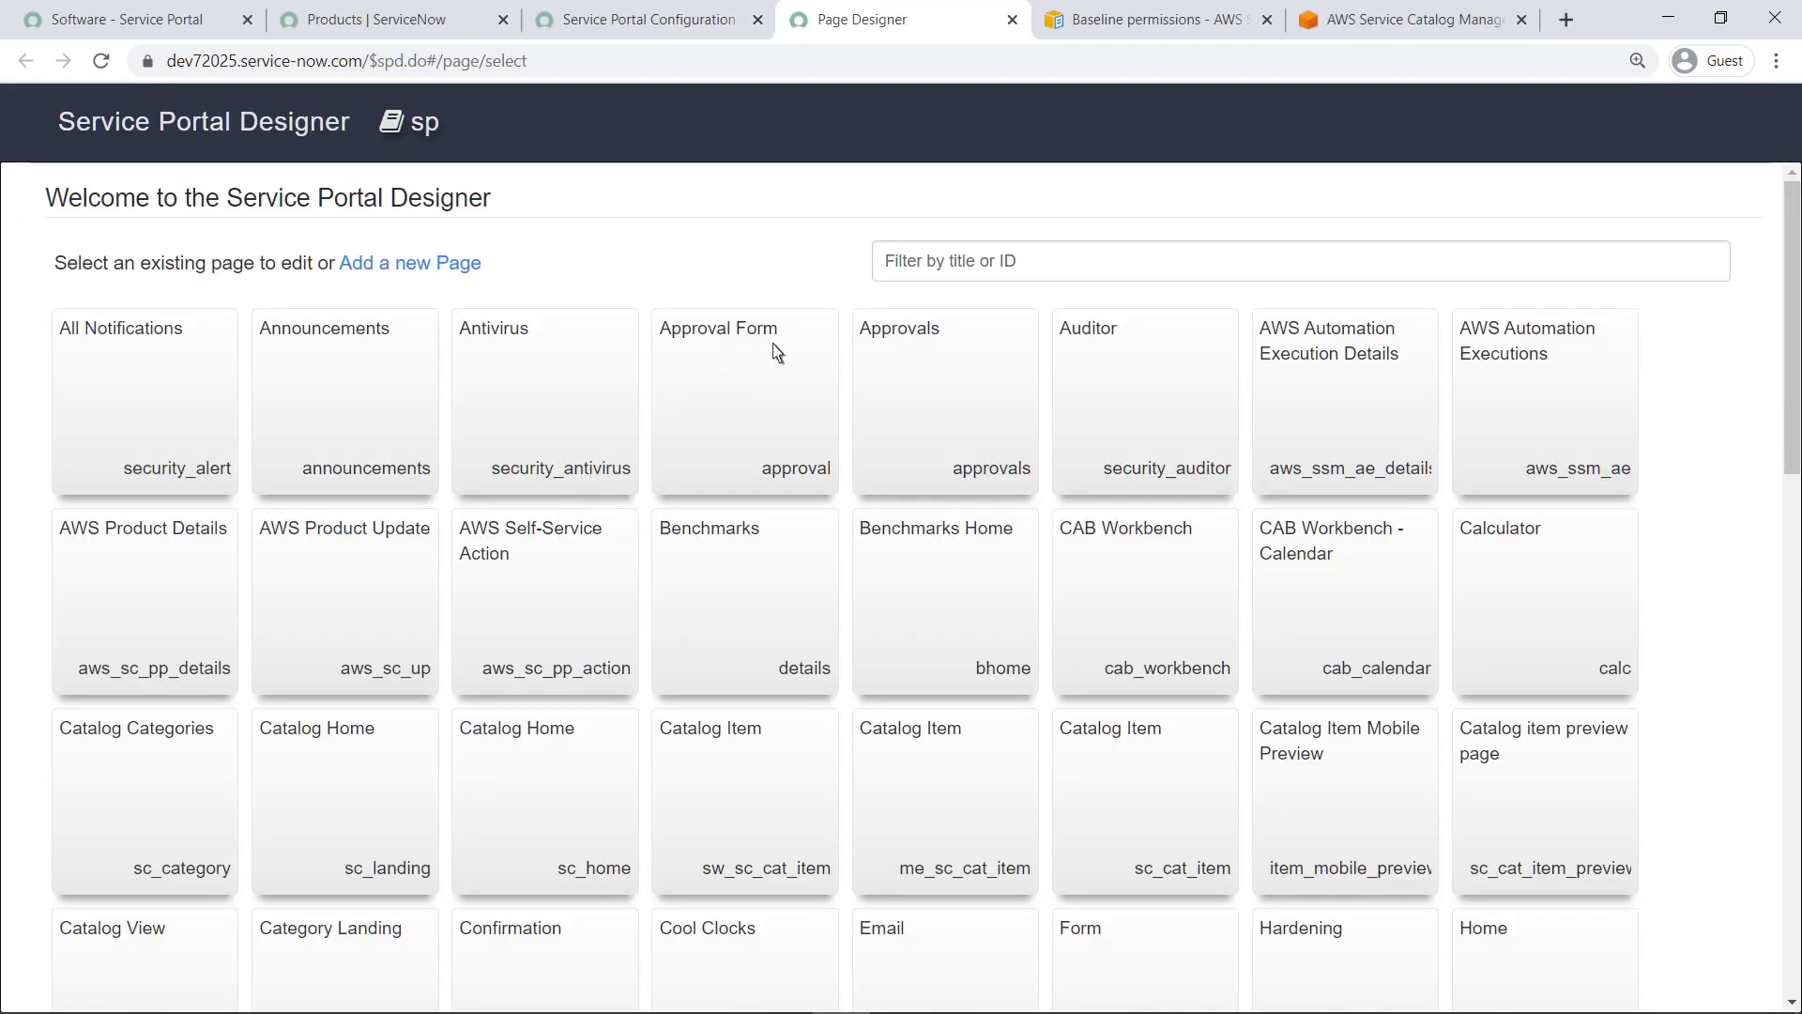
click(892, 268)
text(Service Portal)
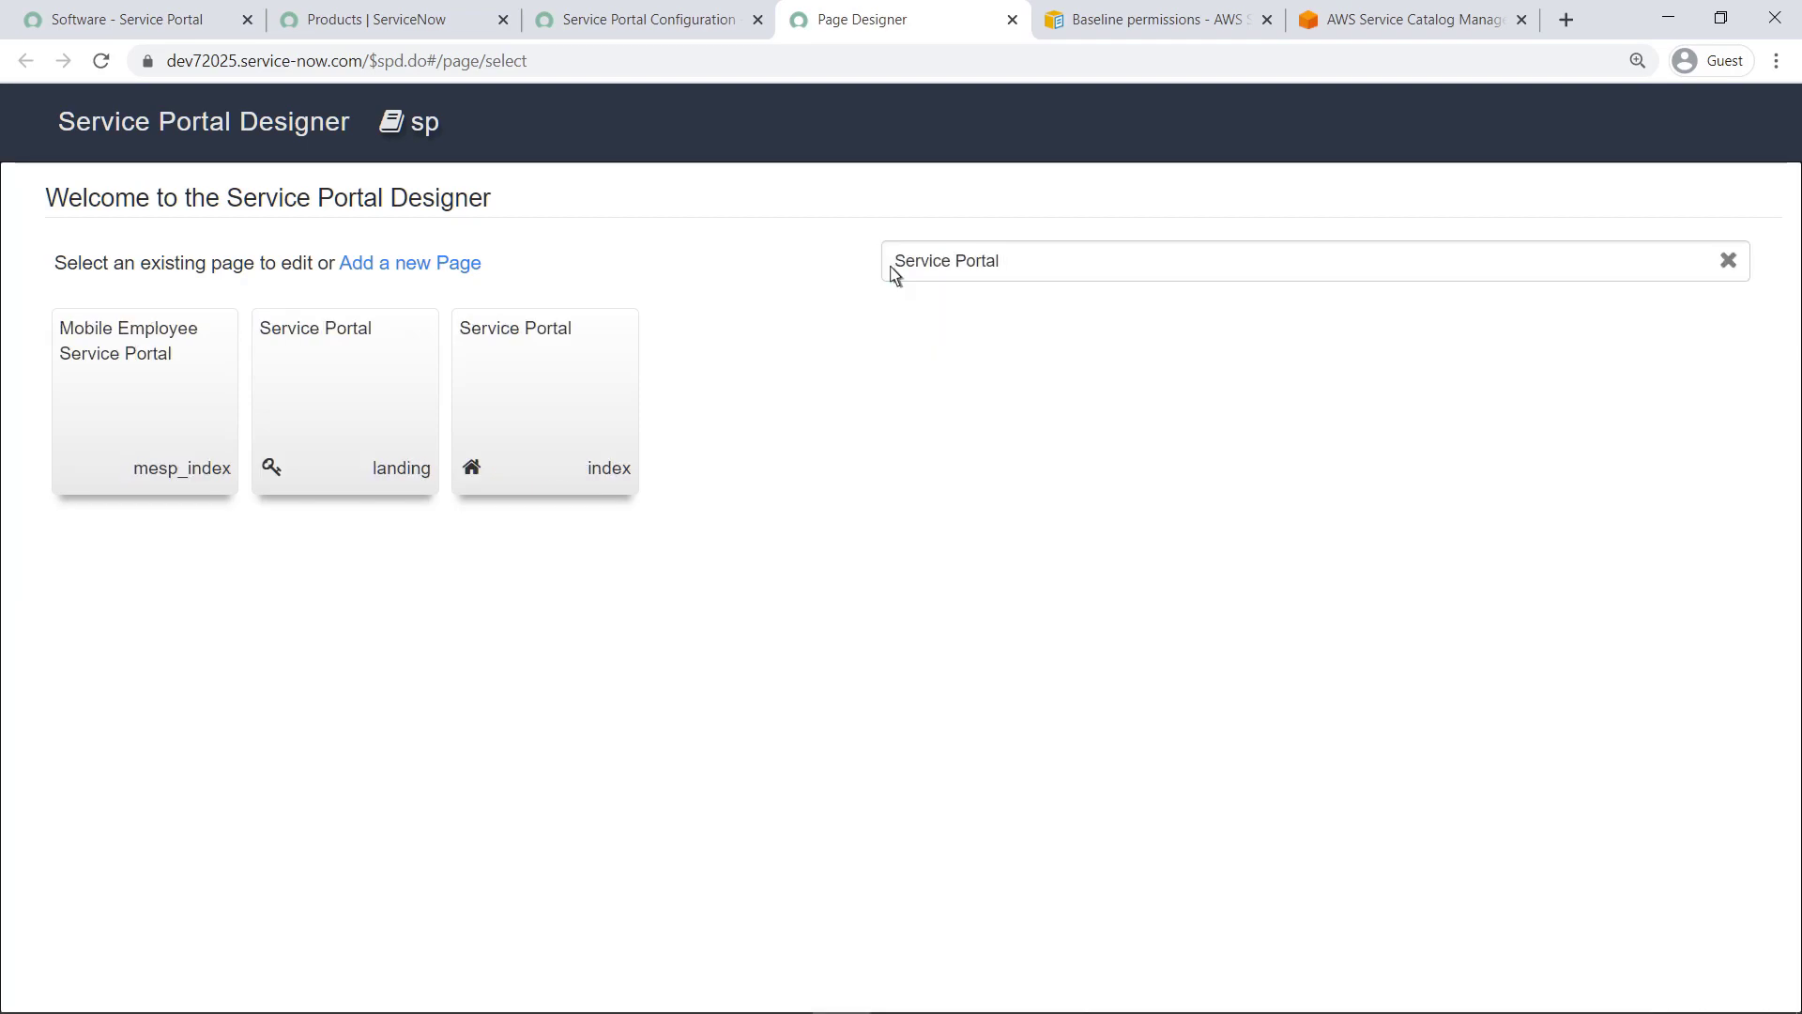
click(569, 349)
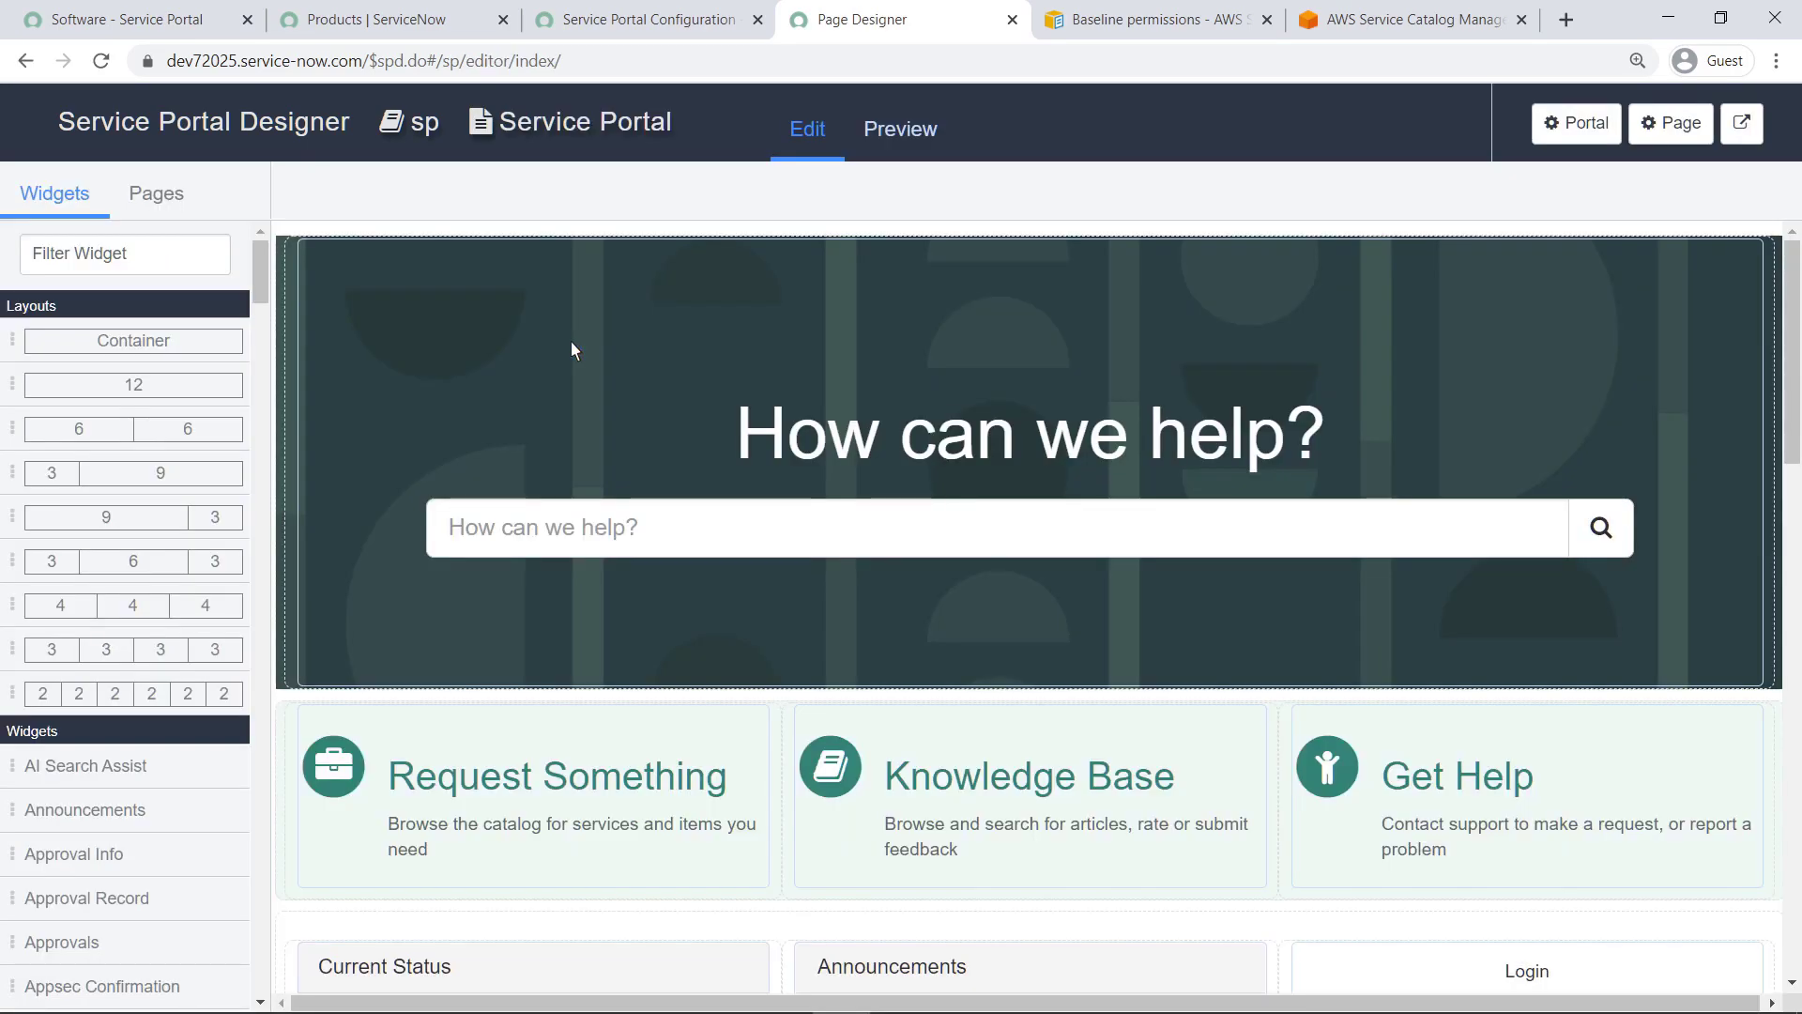
Drag the My AWS Products widget into the page's left column and preview the home page
click(42, 265)
text(My)
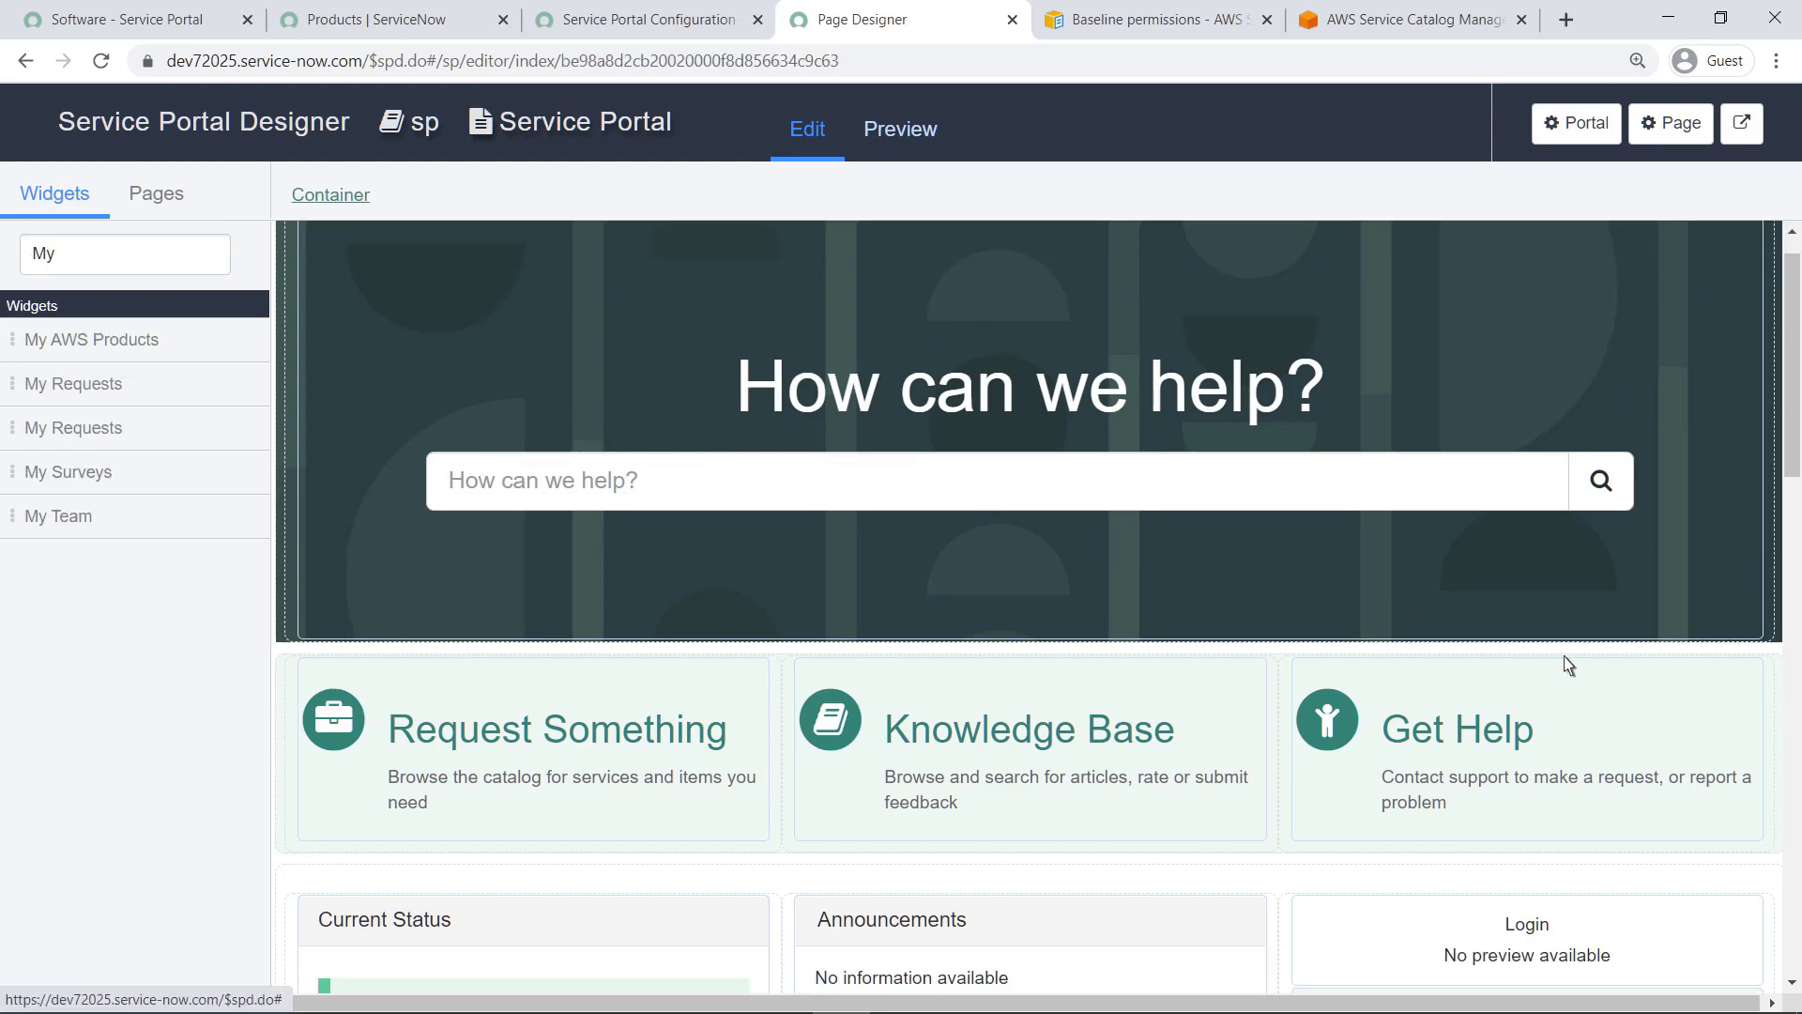
click(1795, 722)
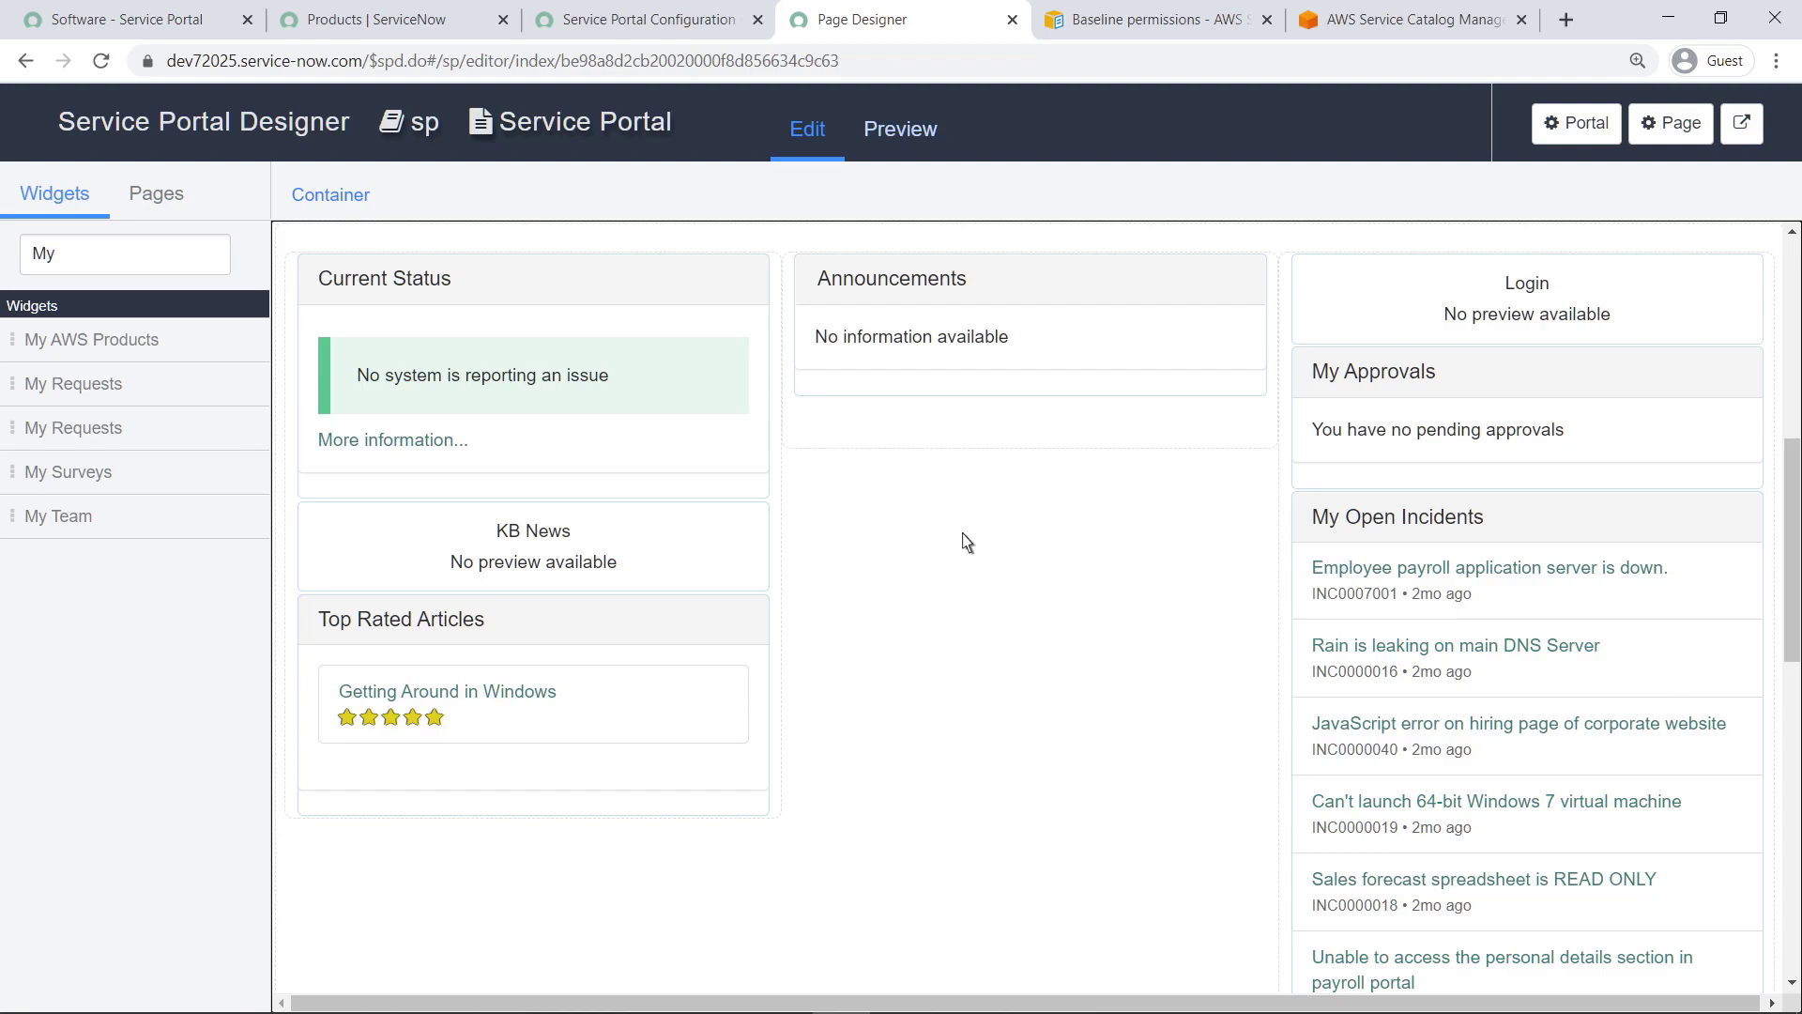
click(141, 352)
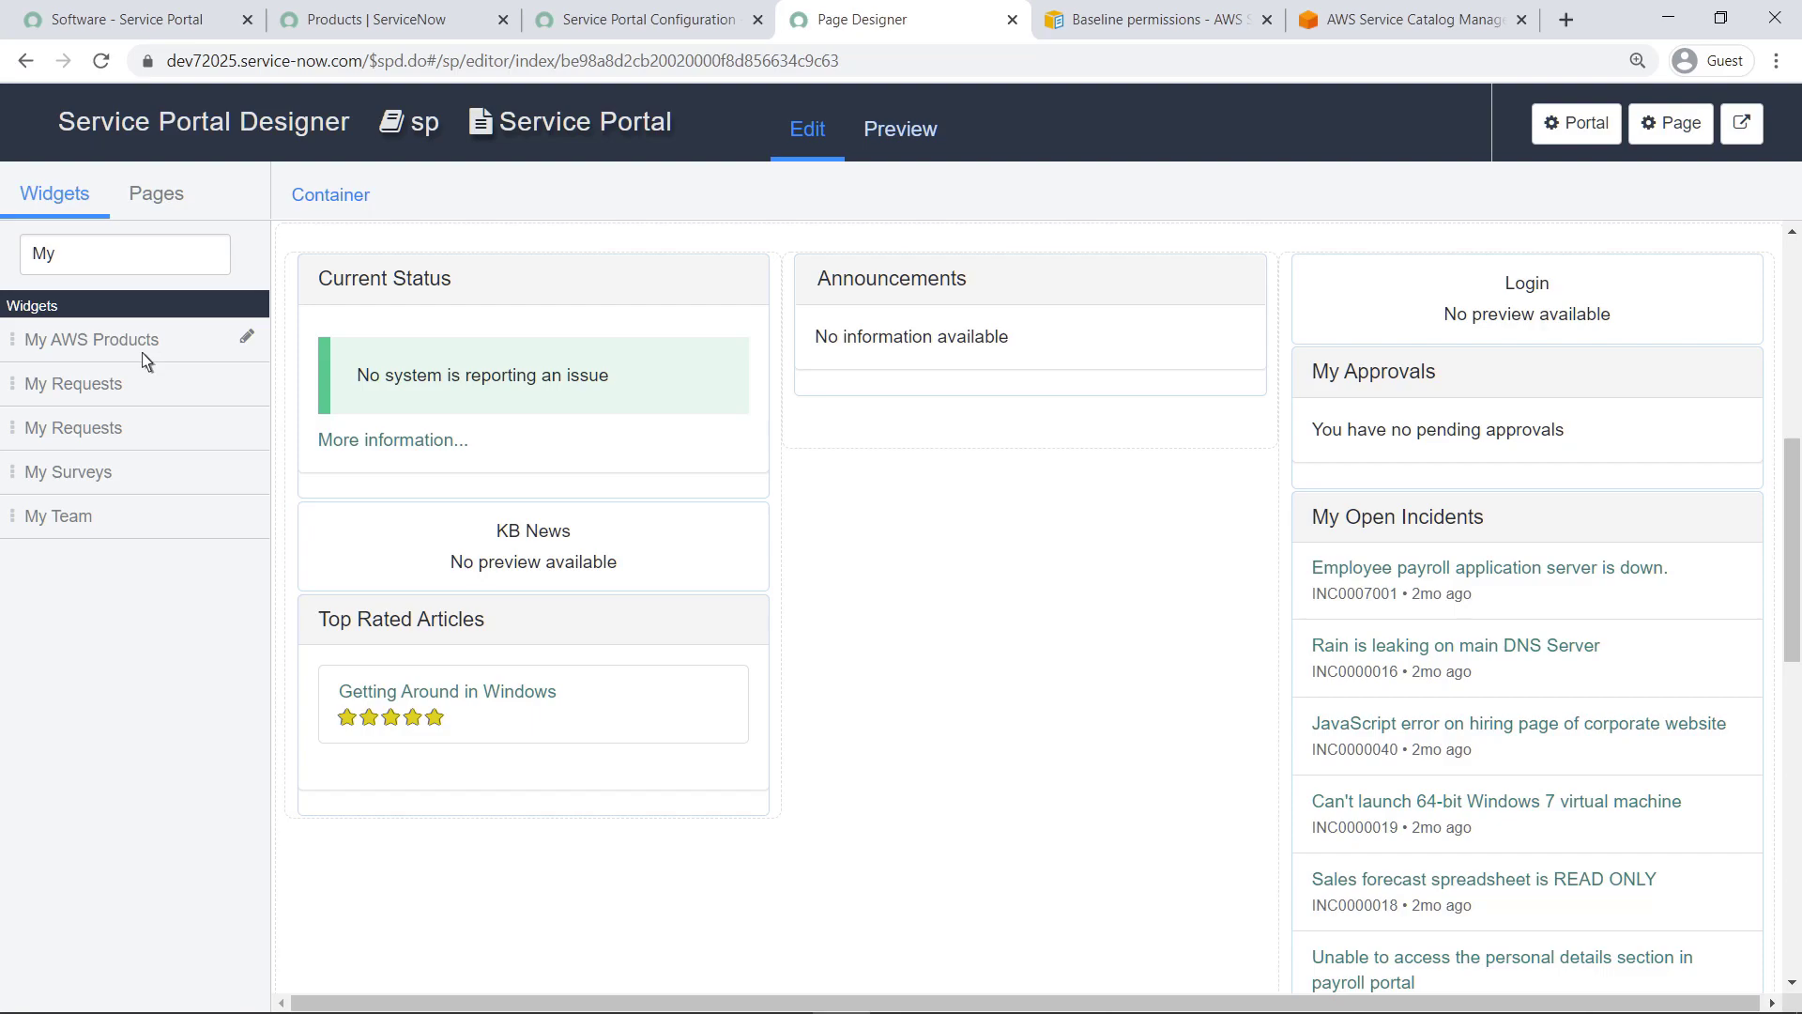
drag(291, 486, 322, 514)
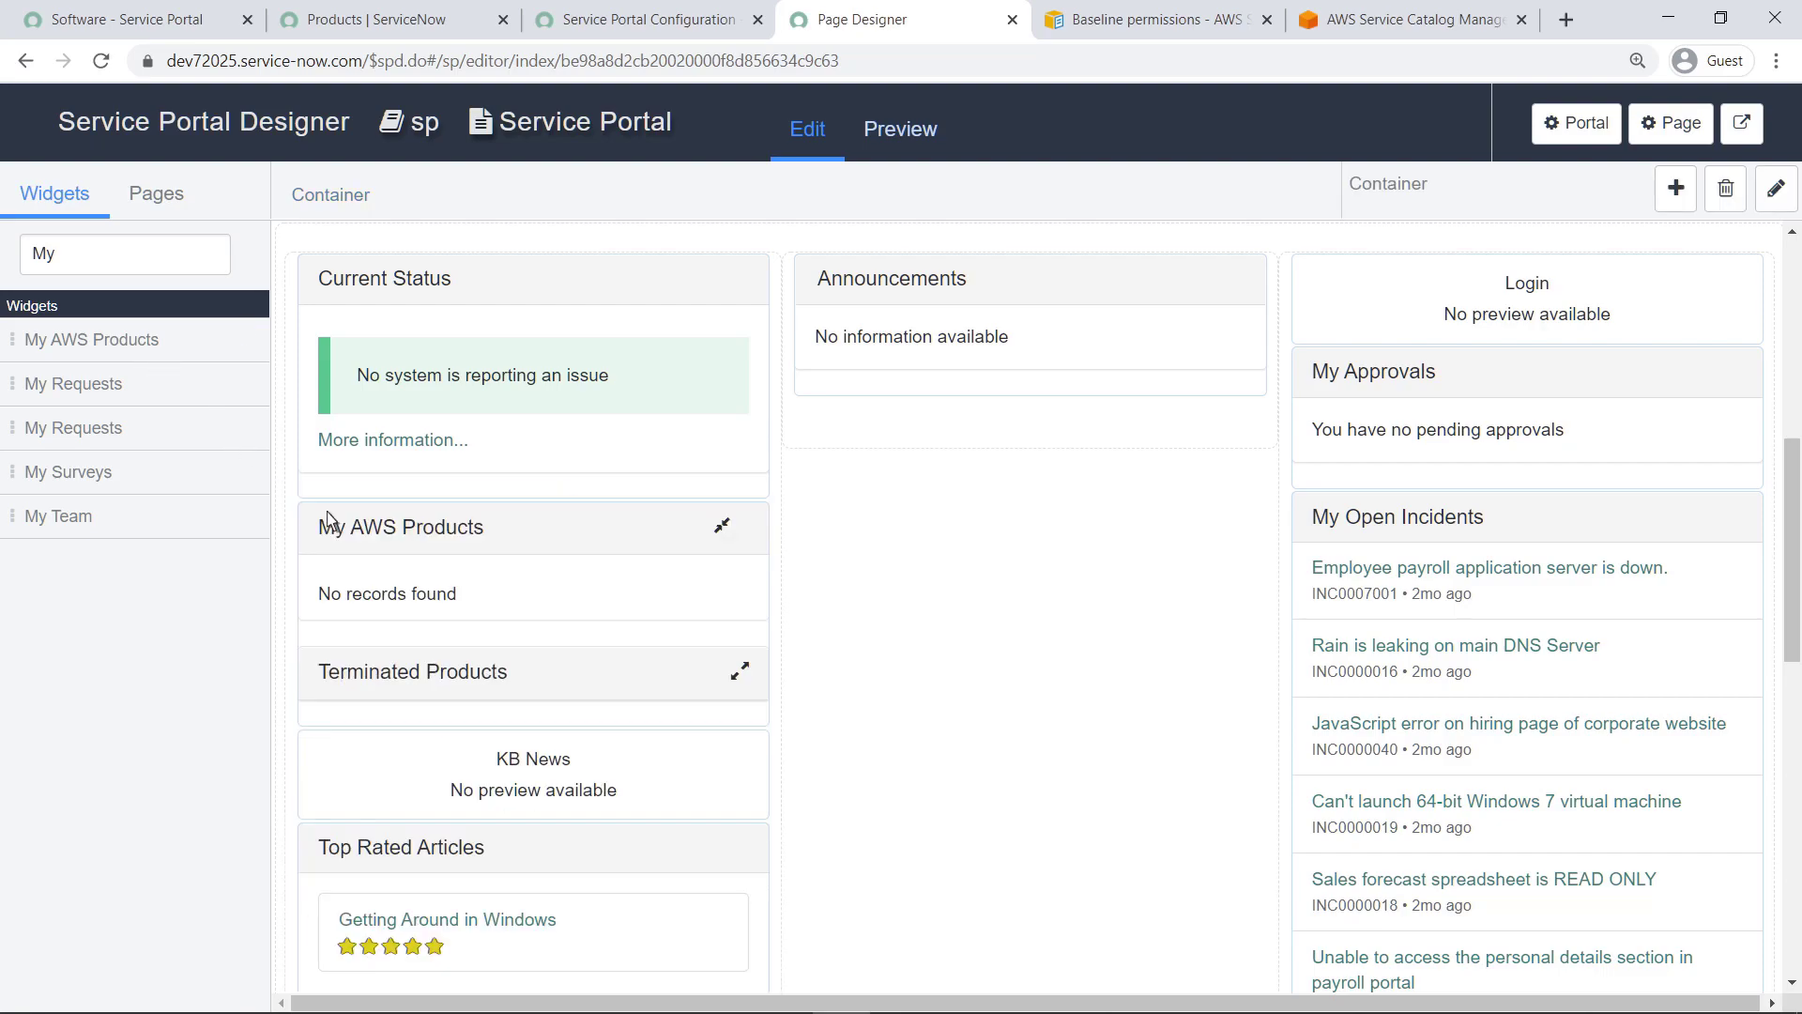
click(900, 132)
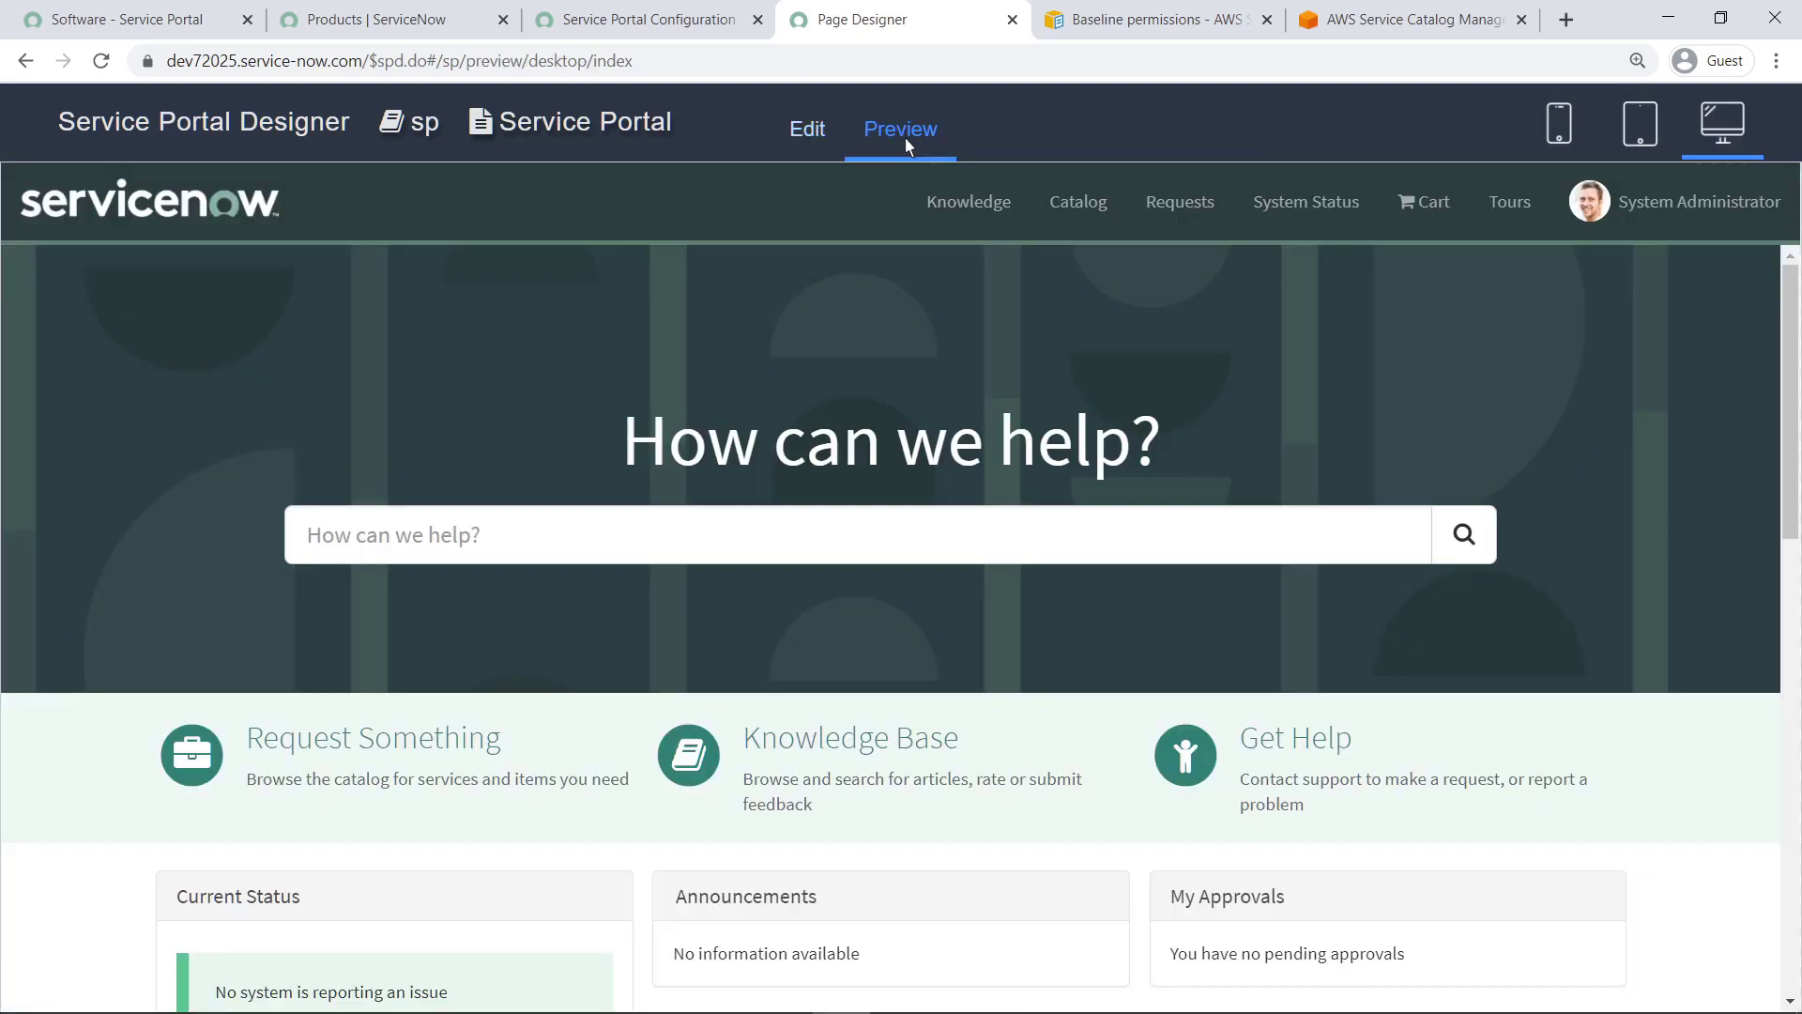
scroll(1790, 762, down, 5)
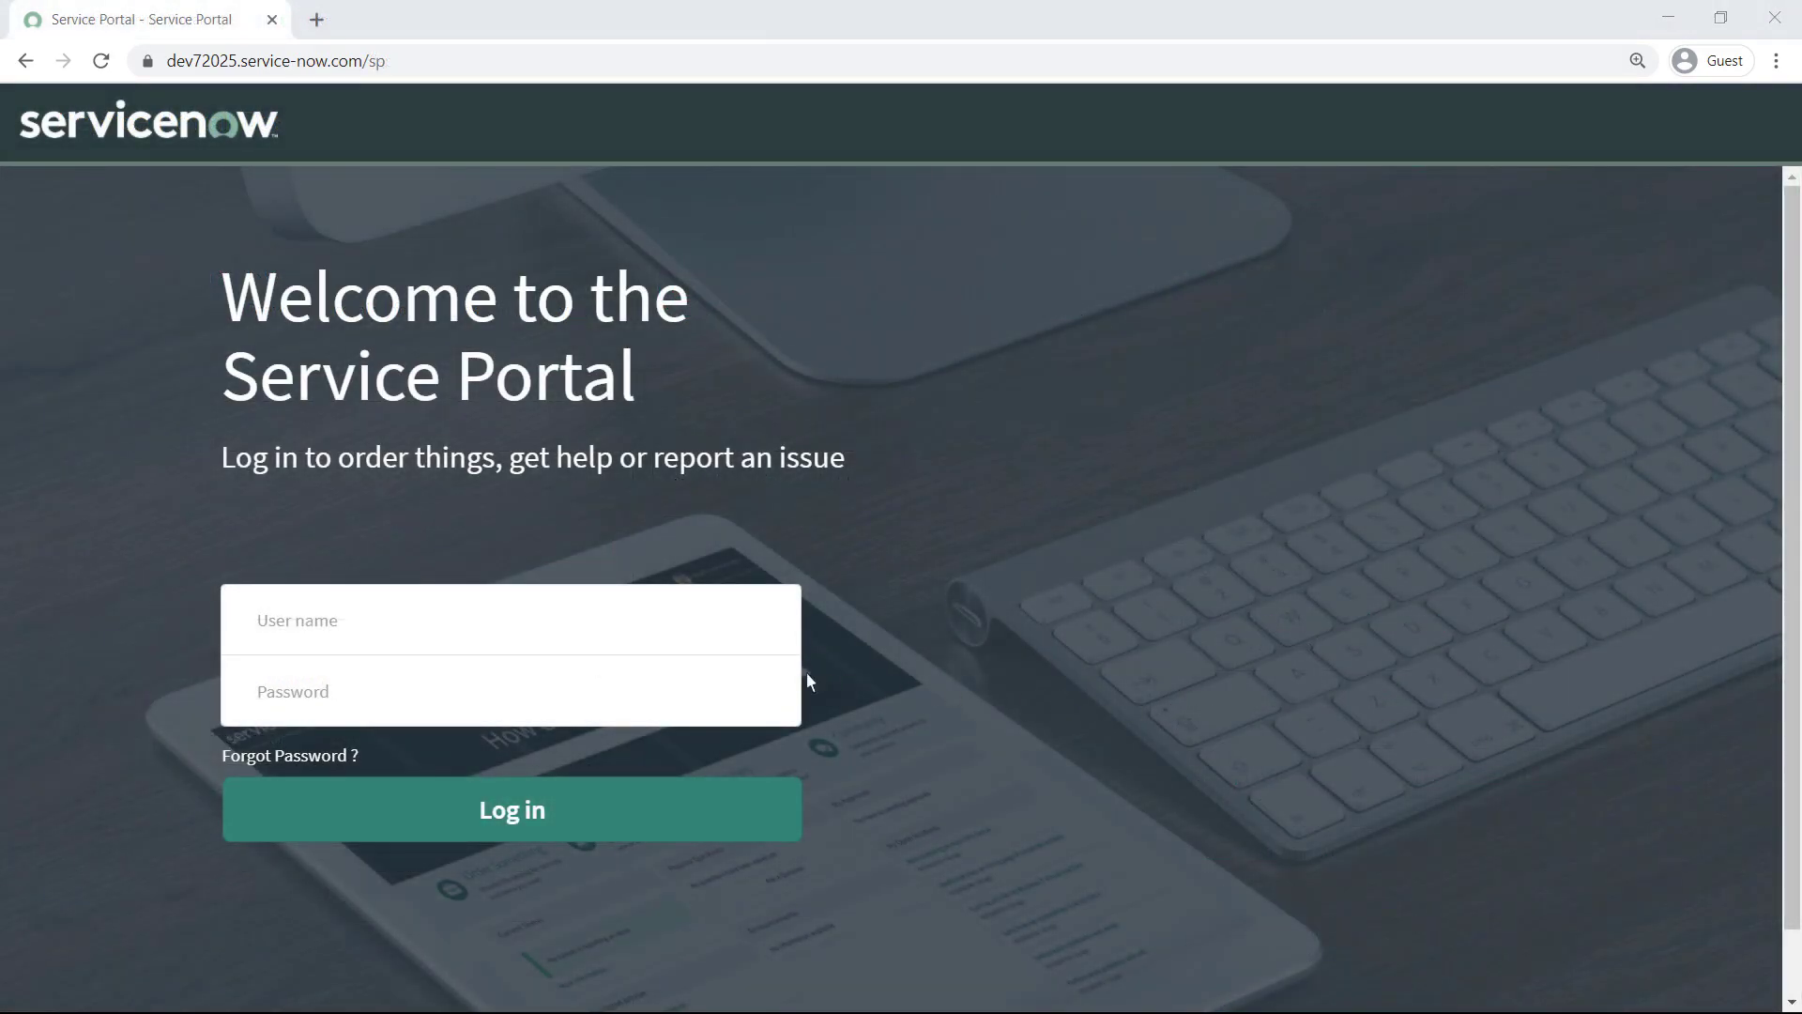
Sign in to the Service Portal with the end user's user name and password
click(250, 633)
text(abel.tuter)
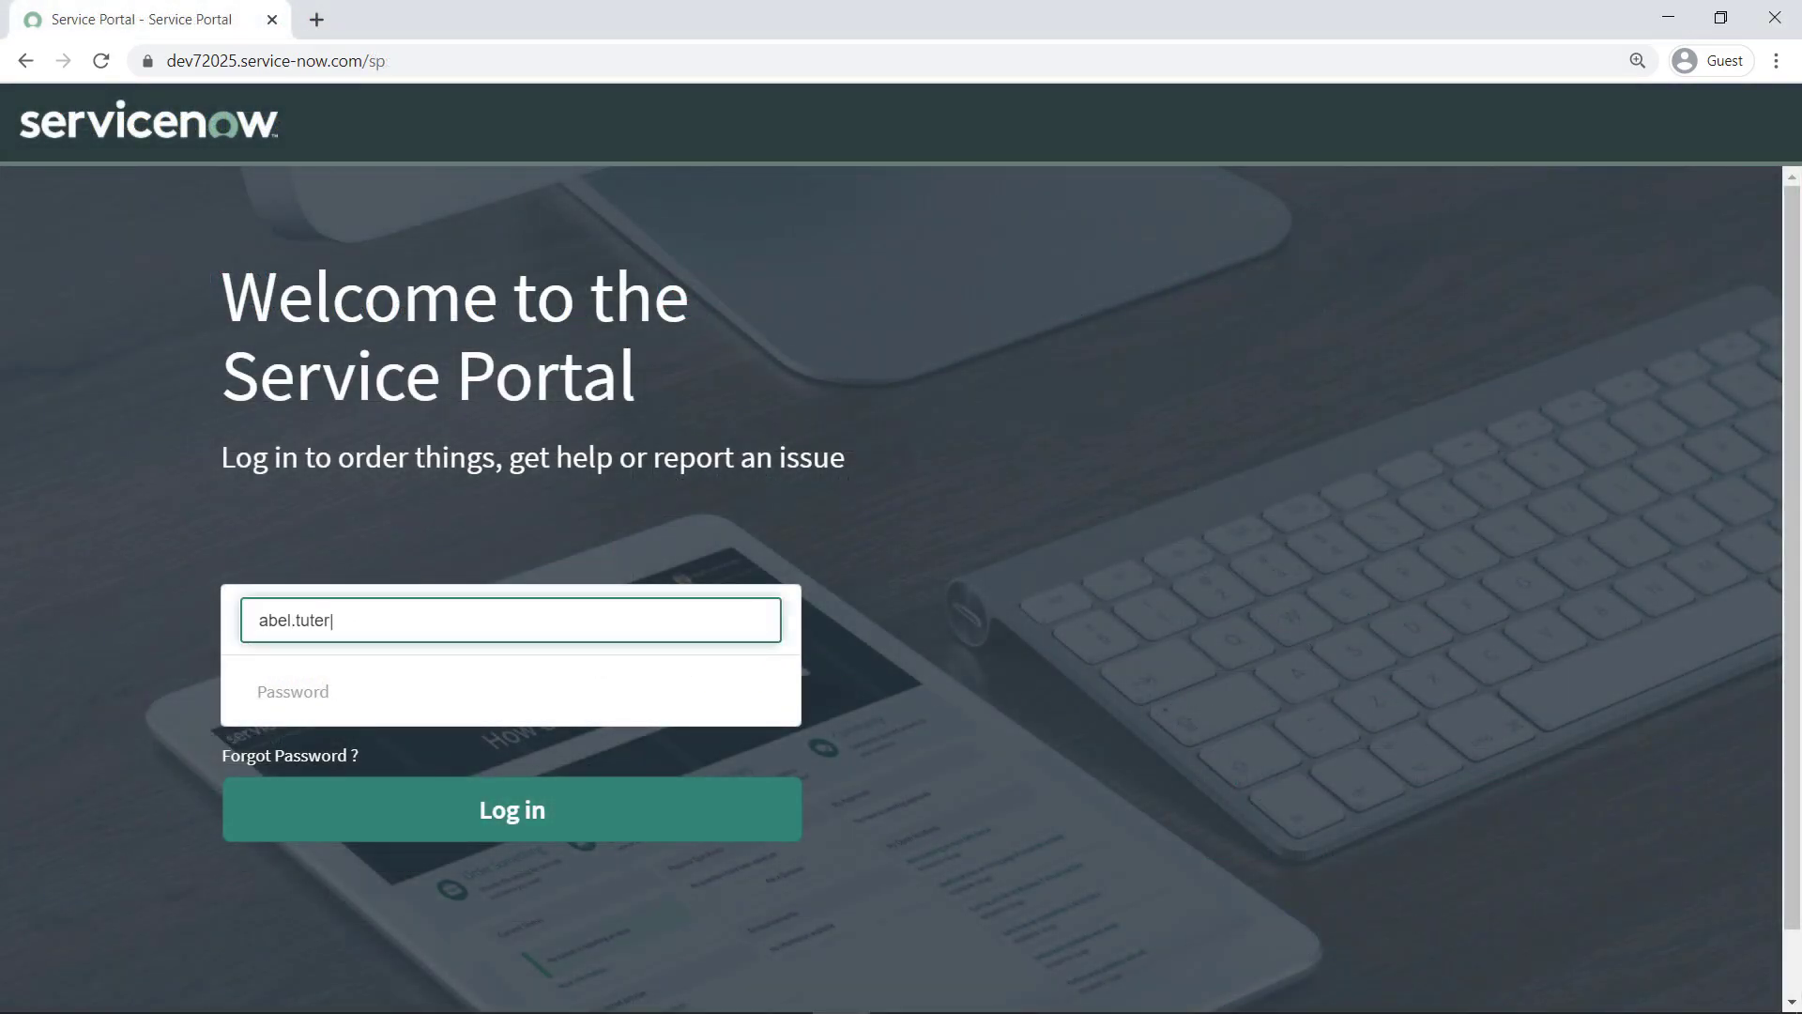
key(Tab)
text(************)
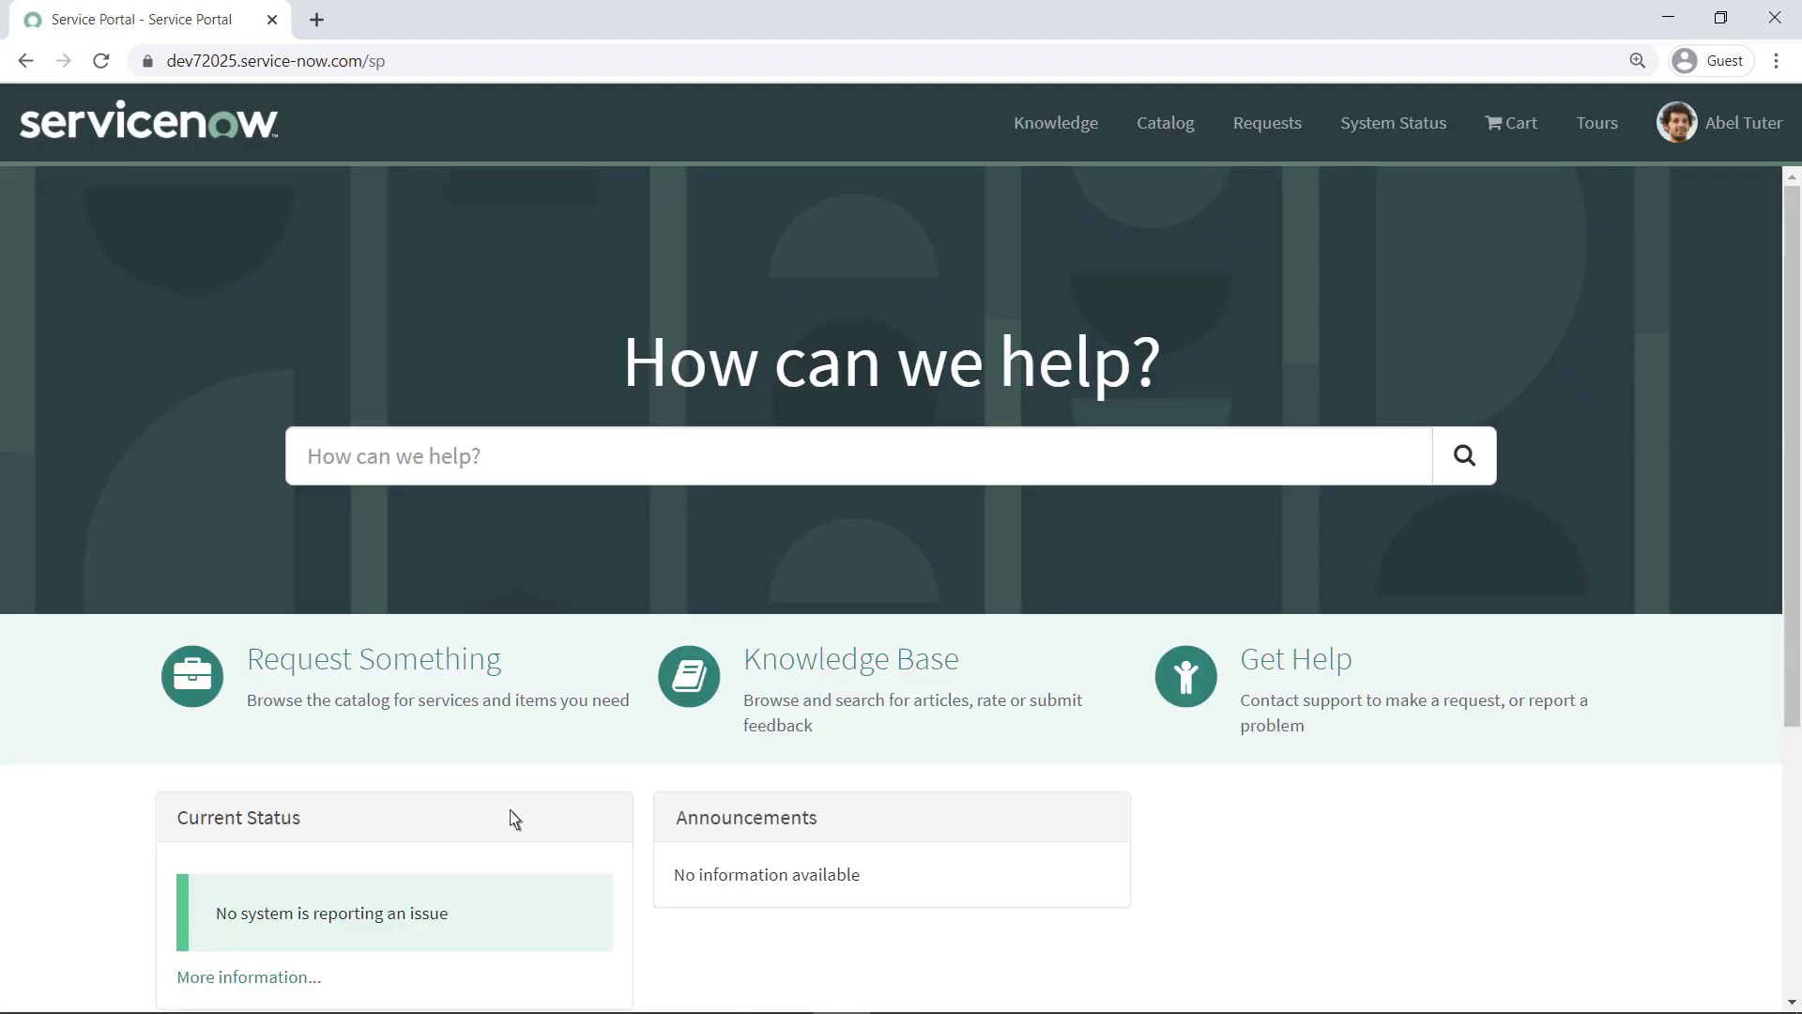
Browse the catalog to the AWS Service Catalog category
click(1160, 128)
click(987, 350)
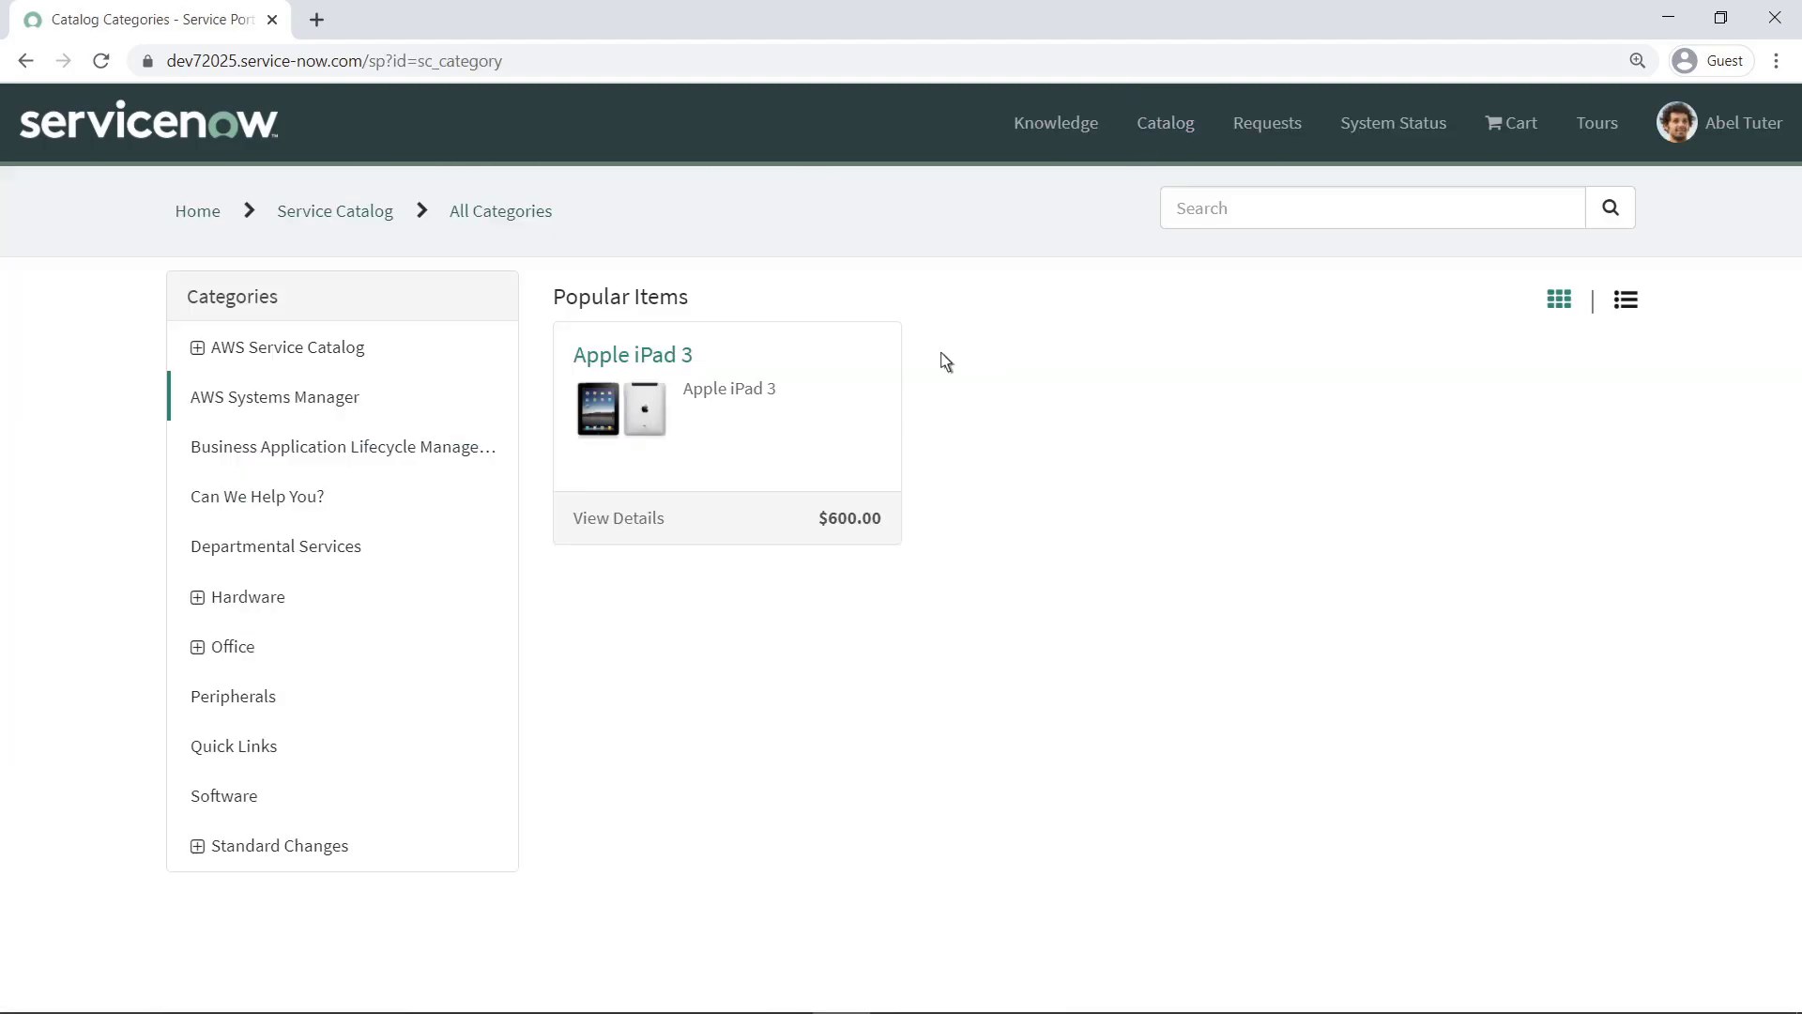
click(199, 356)
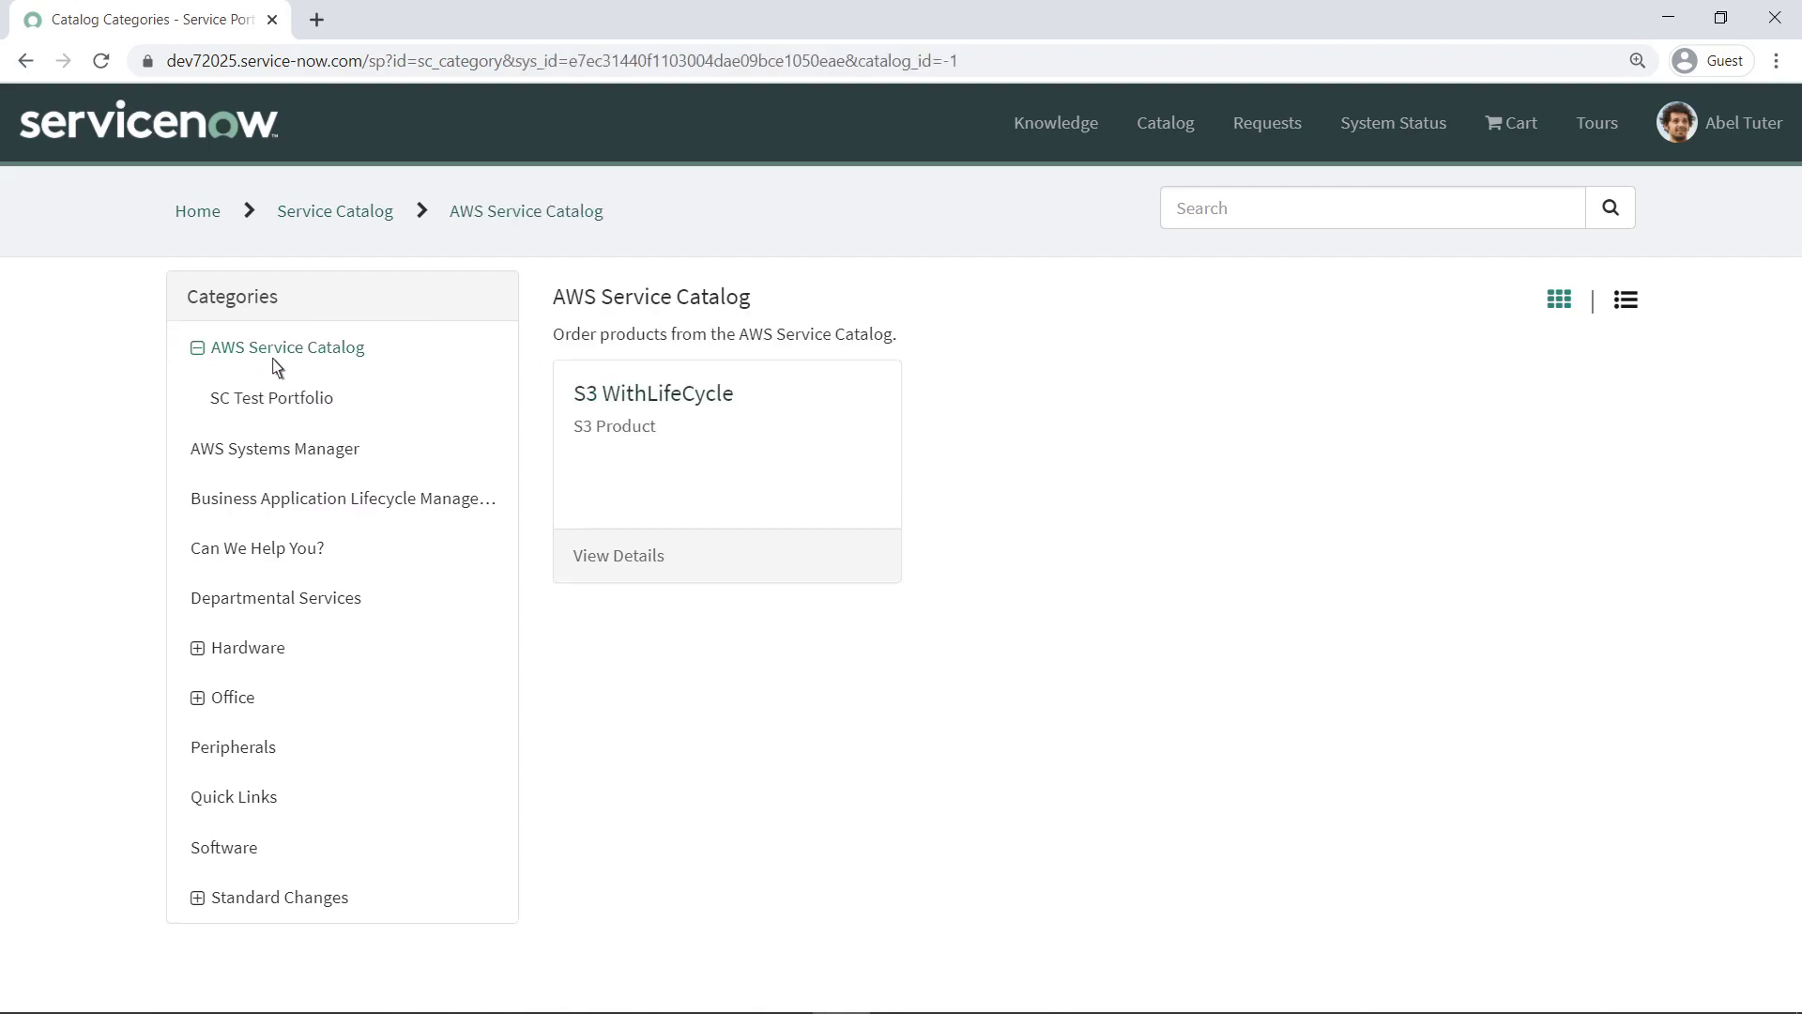
Open the S3 WithLifeCycle order form and name the product MySampleS3DataBucket
click(715, 406)
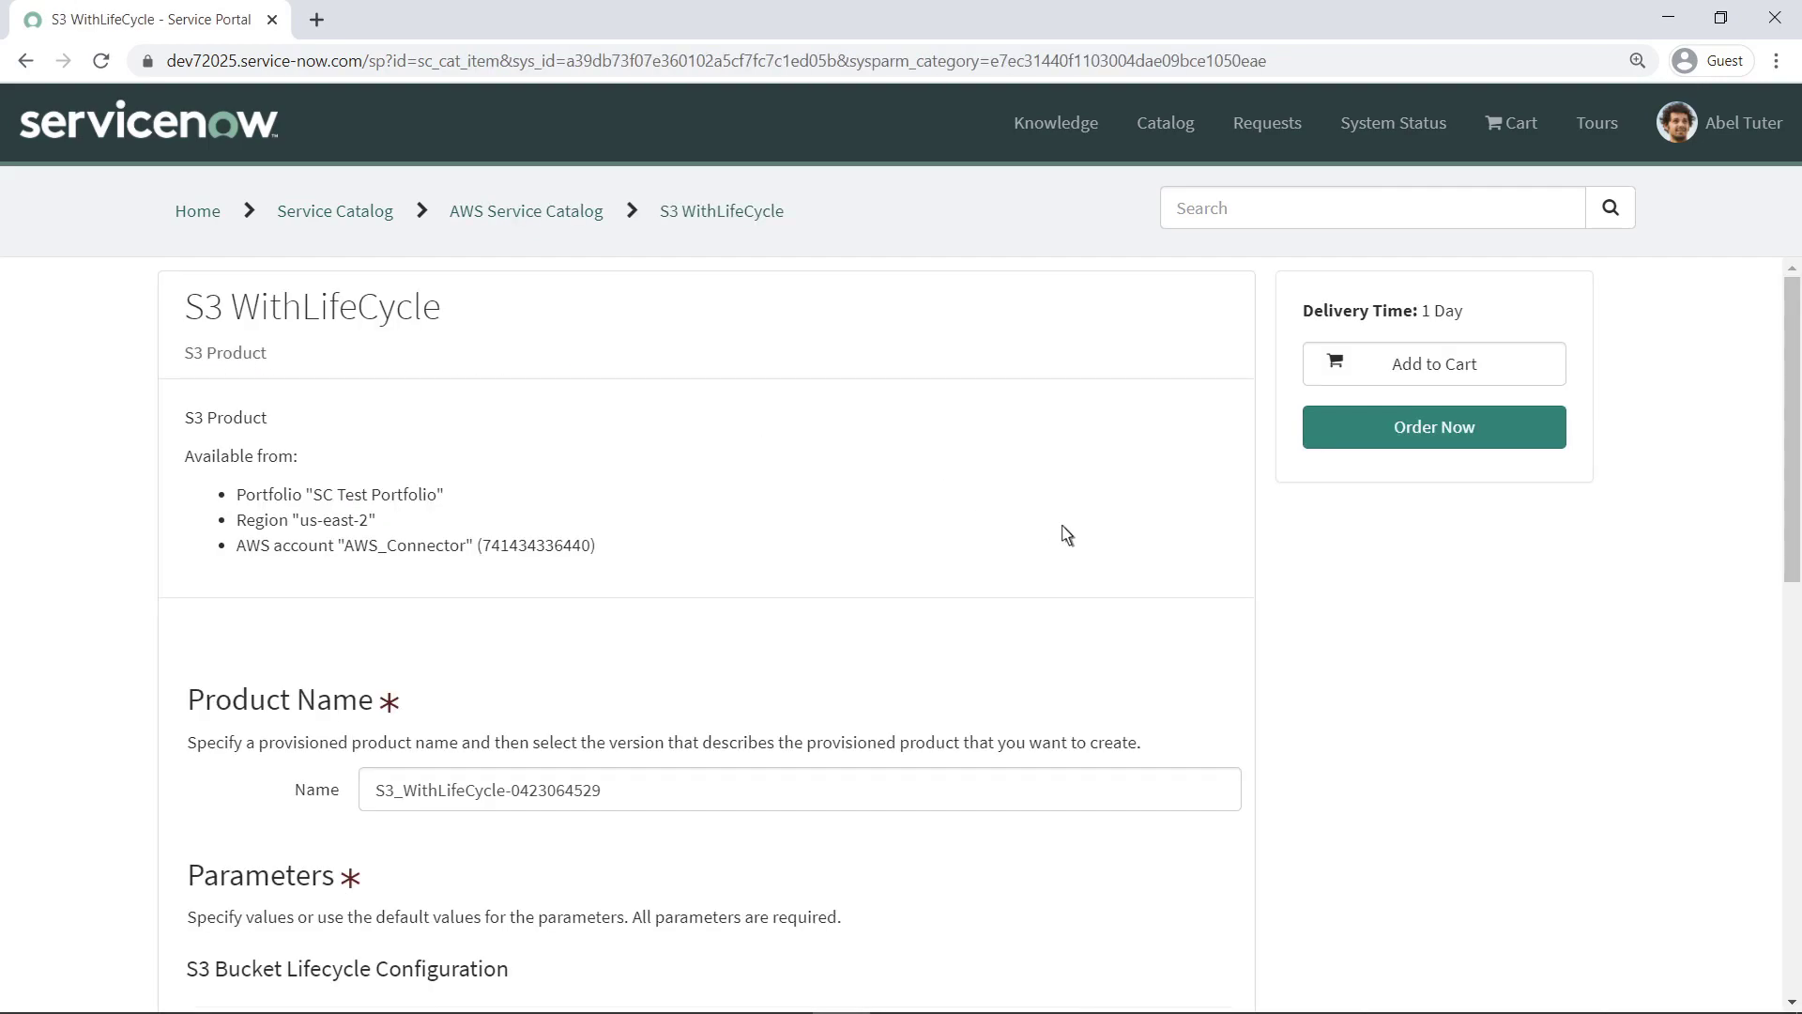
scroll(1794, 802, down, 2)
scroll(1440, 692, down, 3)
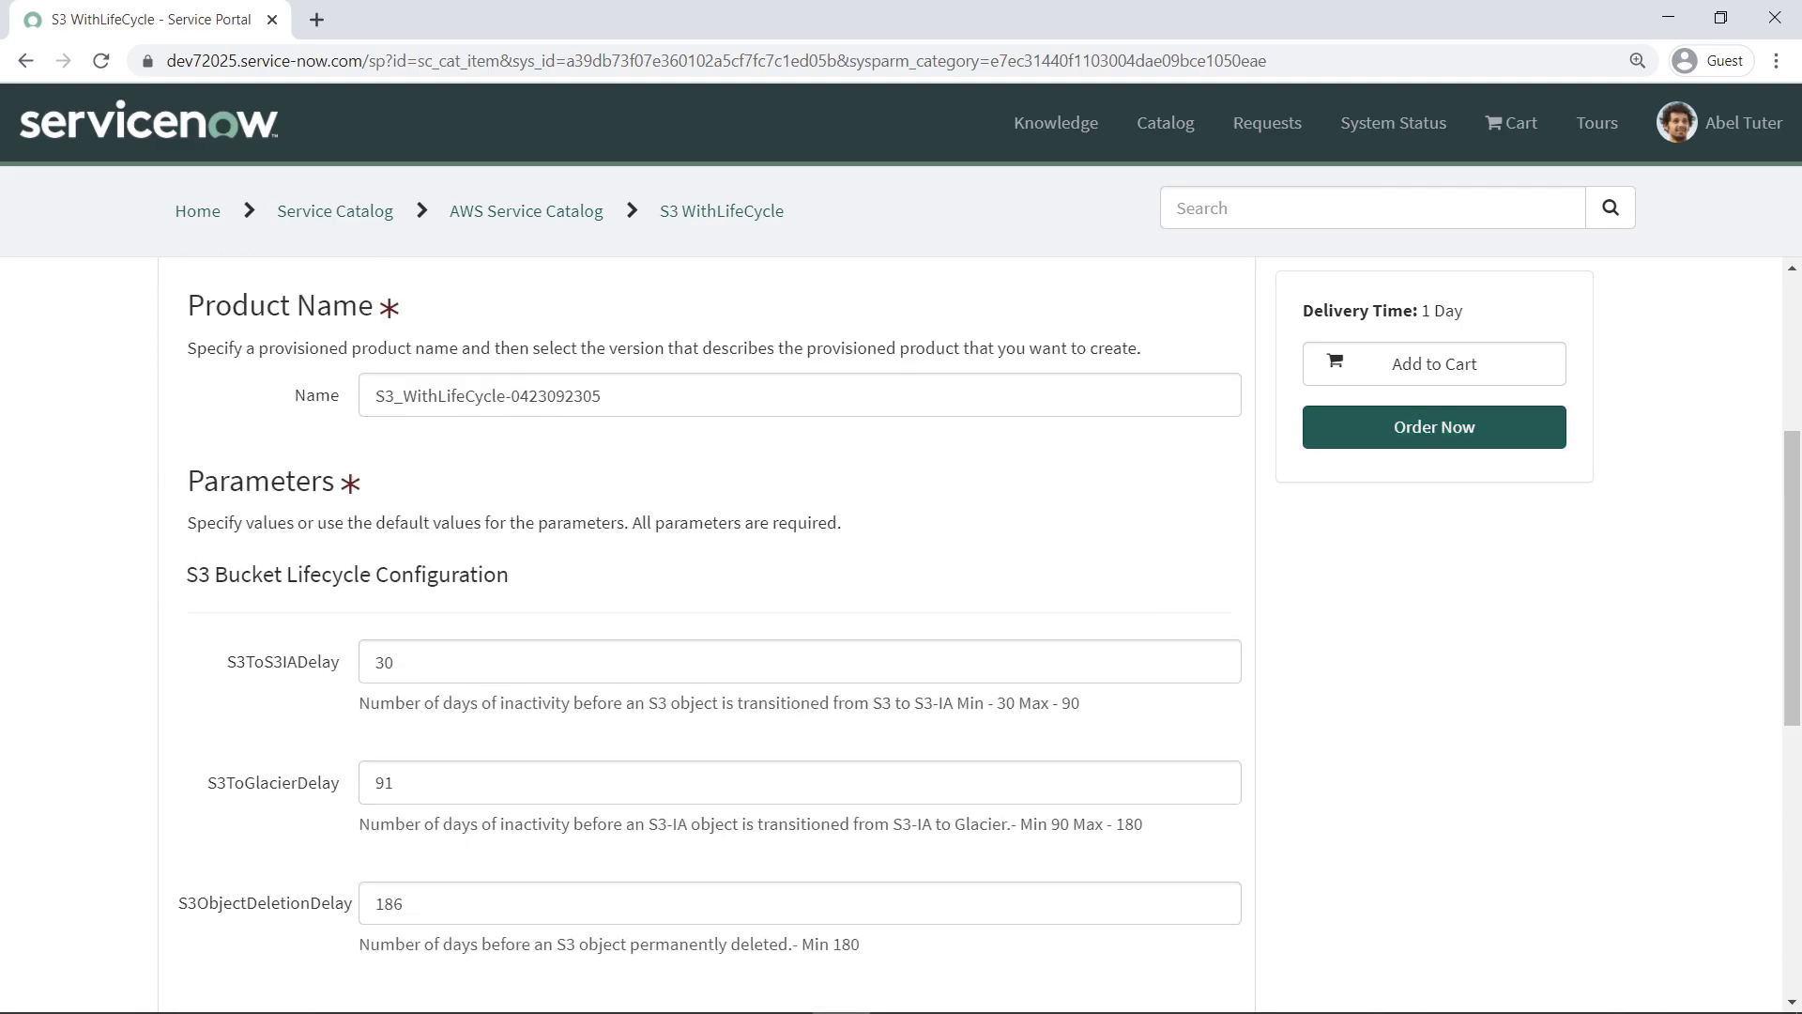
triple_click(519, 404)
key(BackSpace)
text(MySampleS3DataBucket)
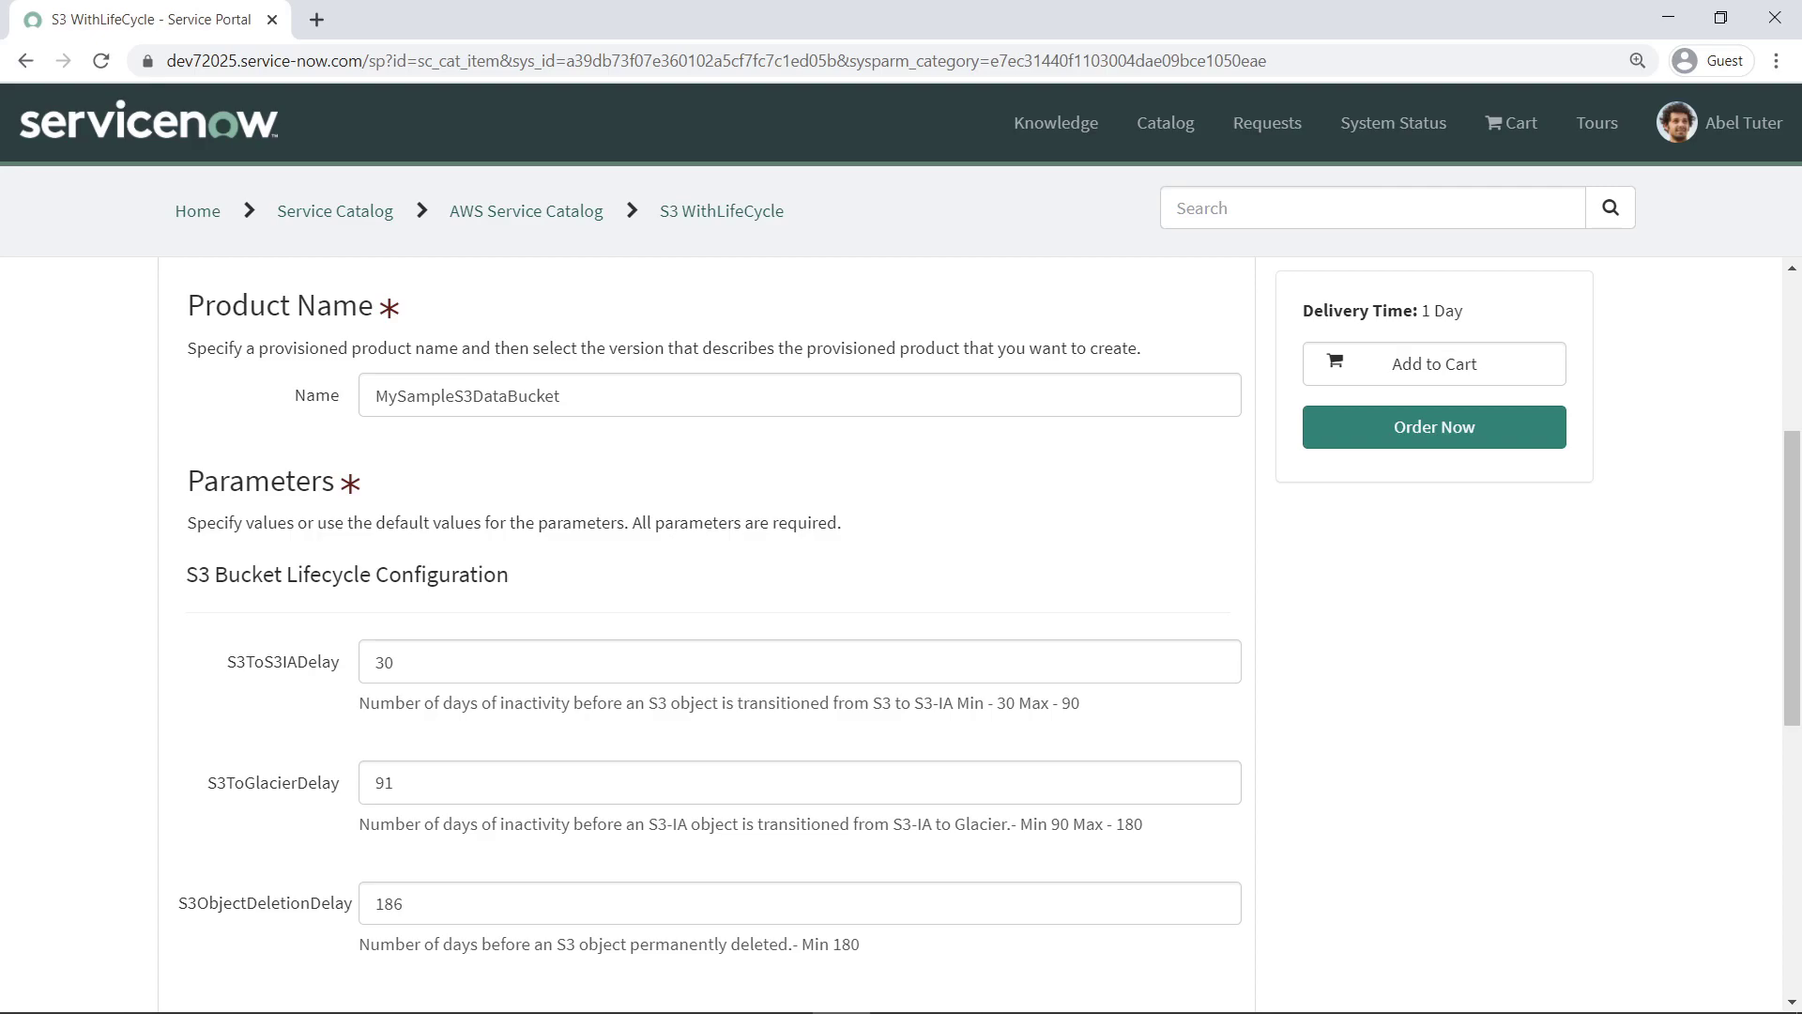
Set SNOW Cost Center to ACN00003 and add a Department tag with value Marketing
scroll(1795, 861, down, 1)
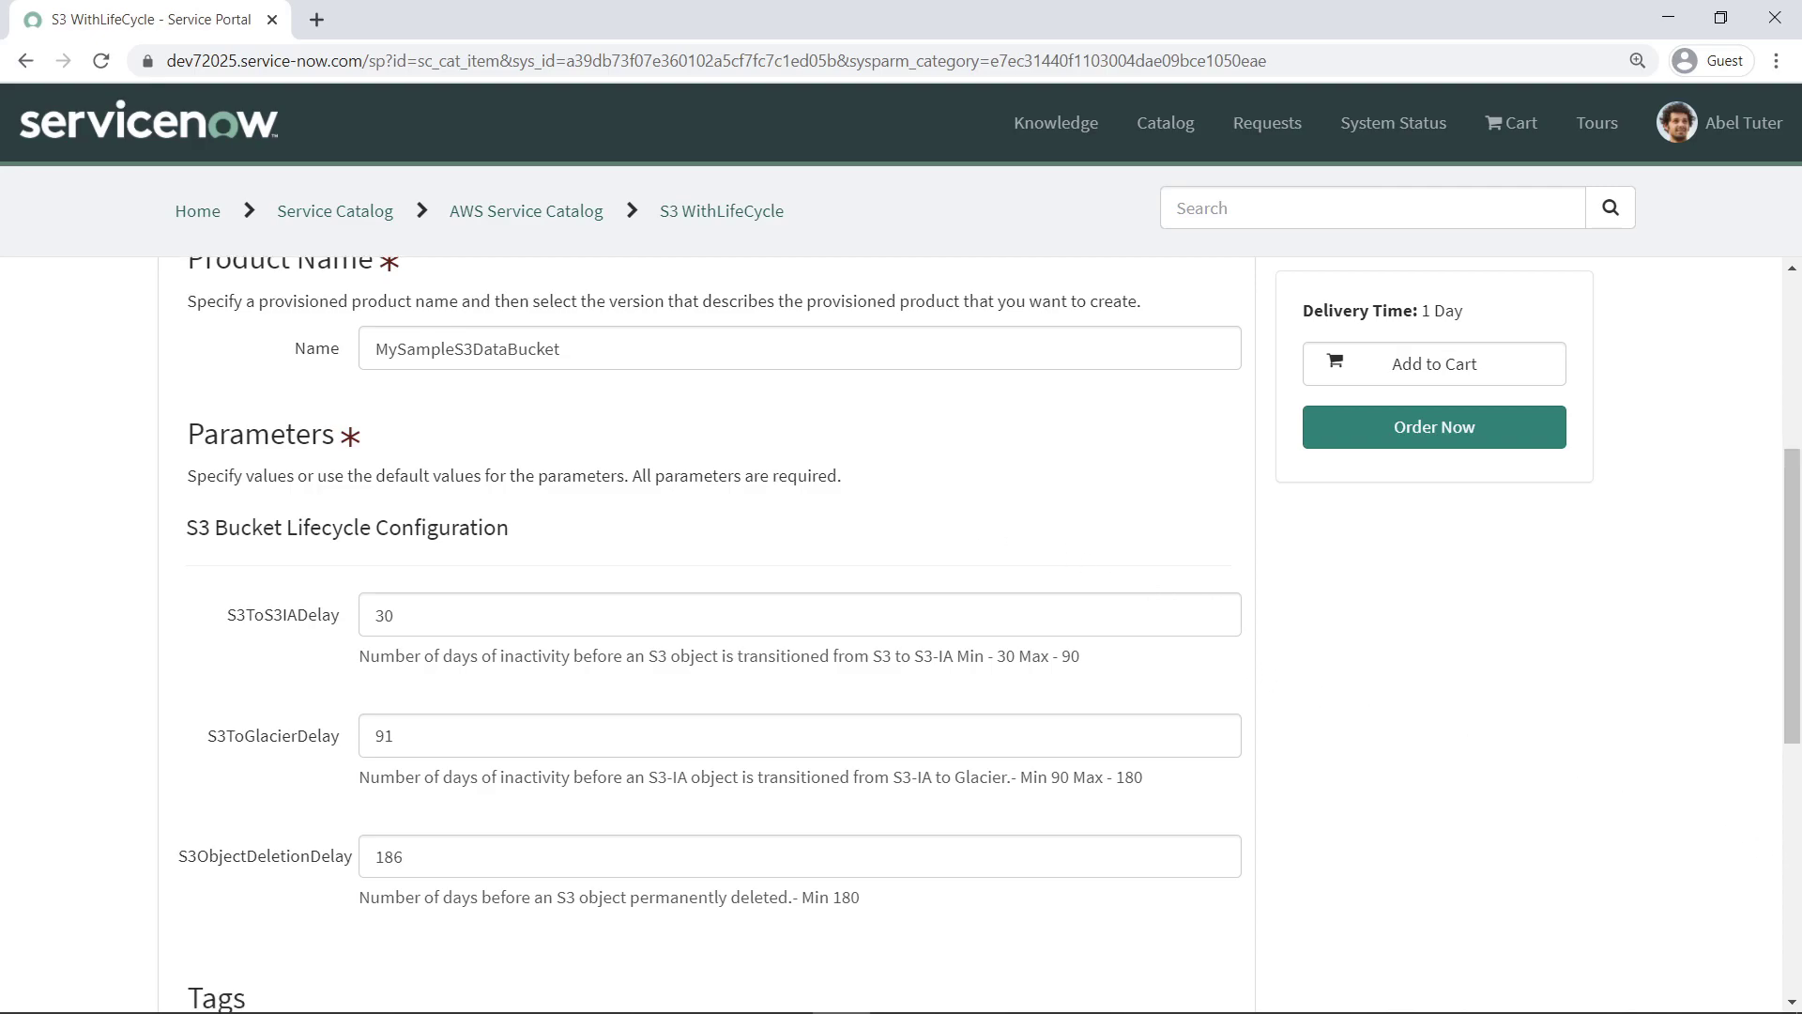
scroll(714, 628, down, 3)
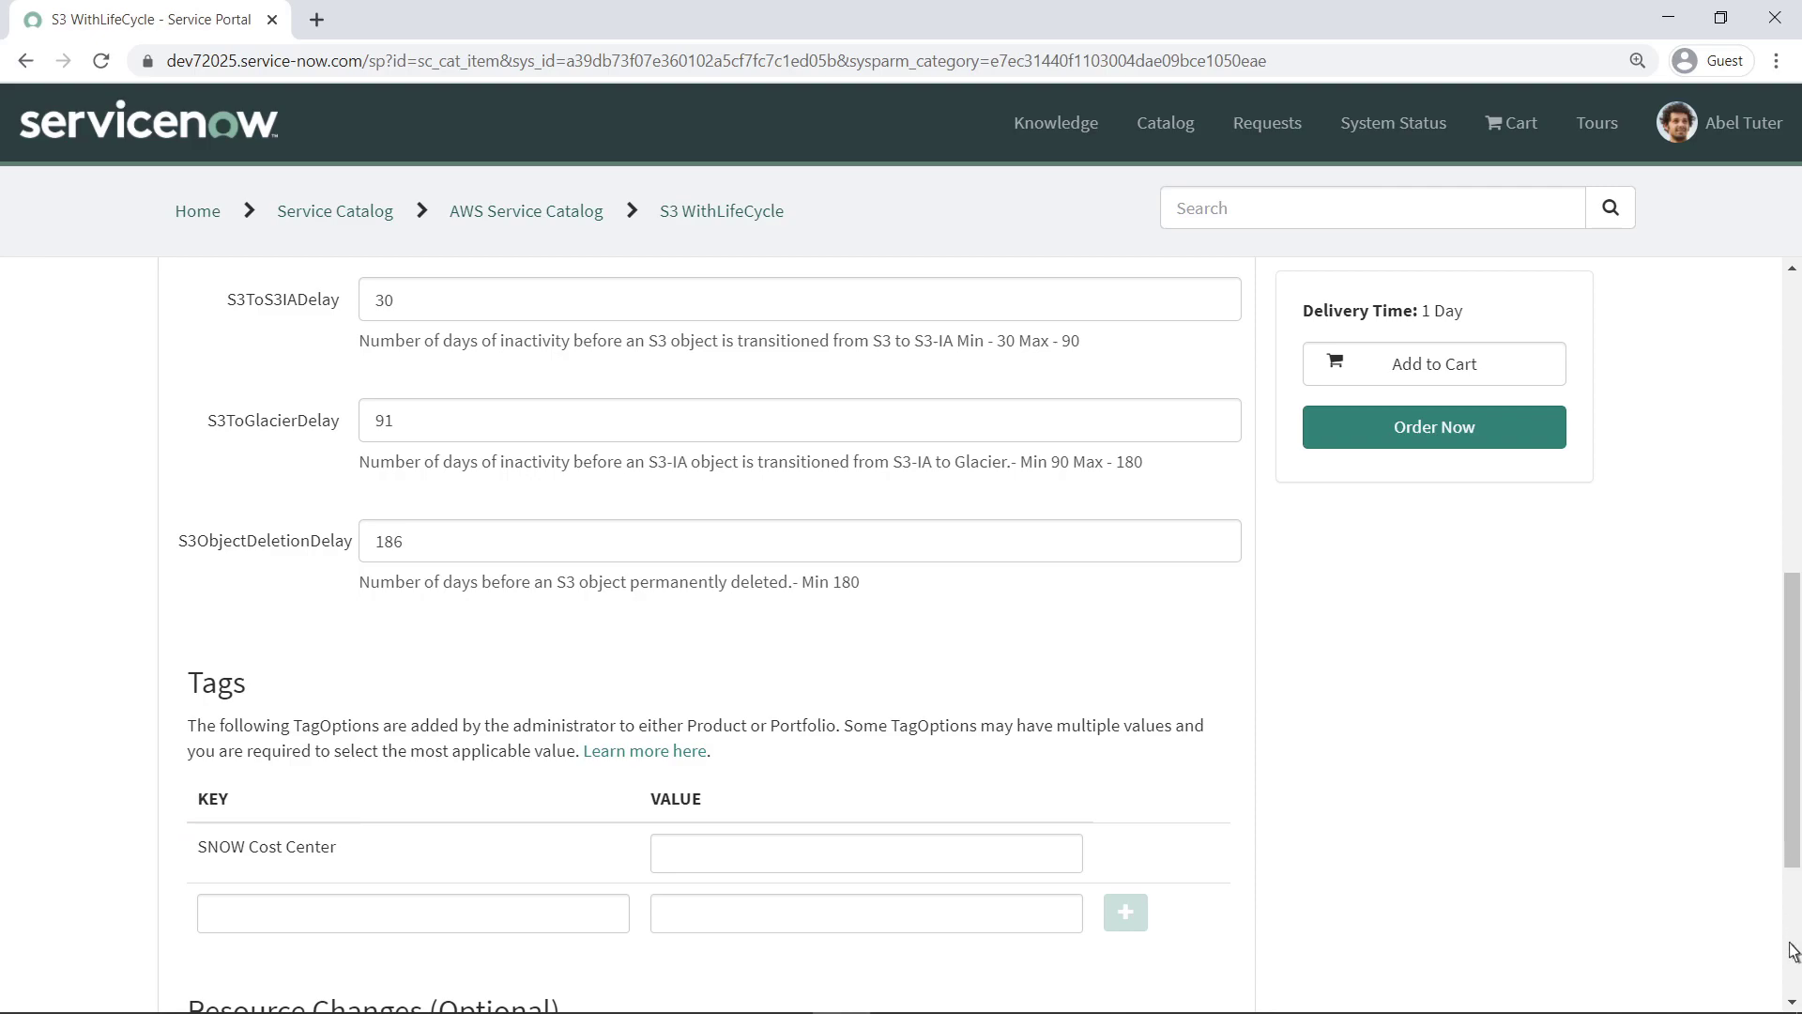
scroll(1791, 958, down, 3)
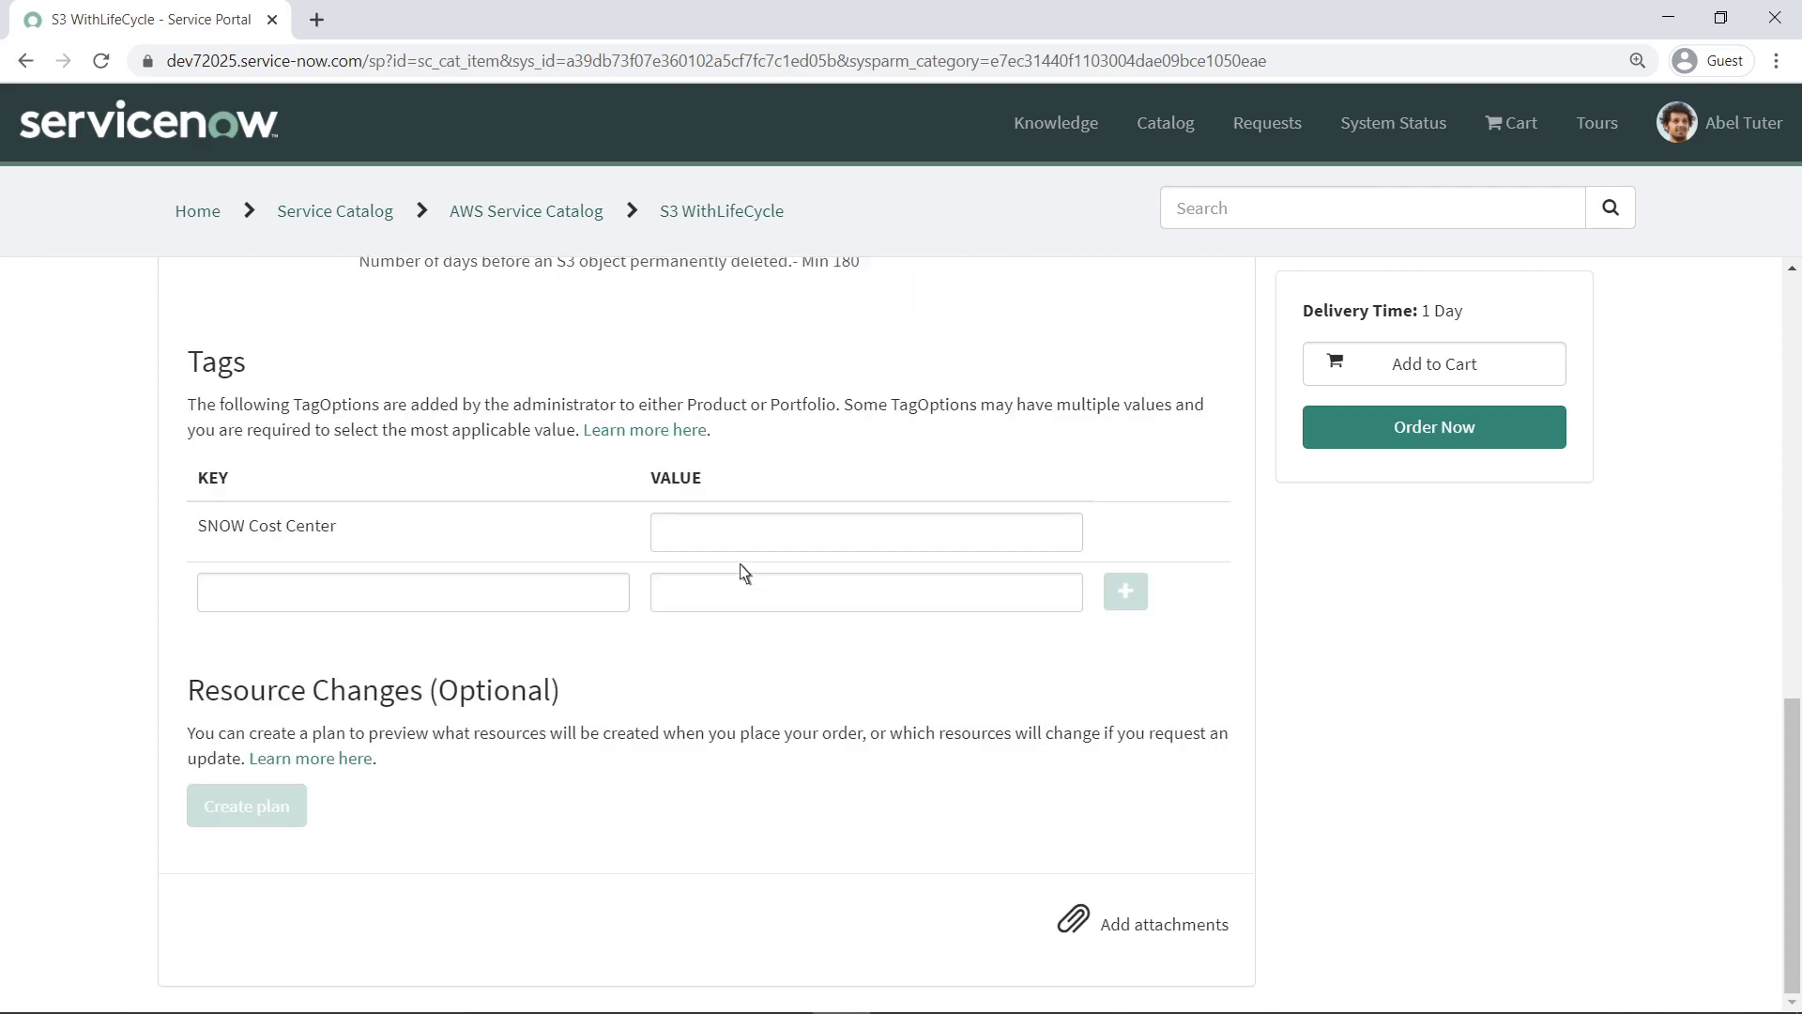
click(666, 542)
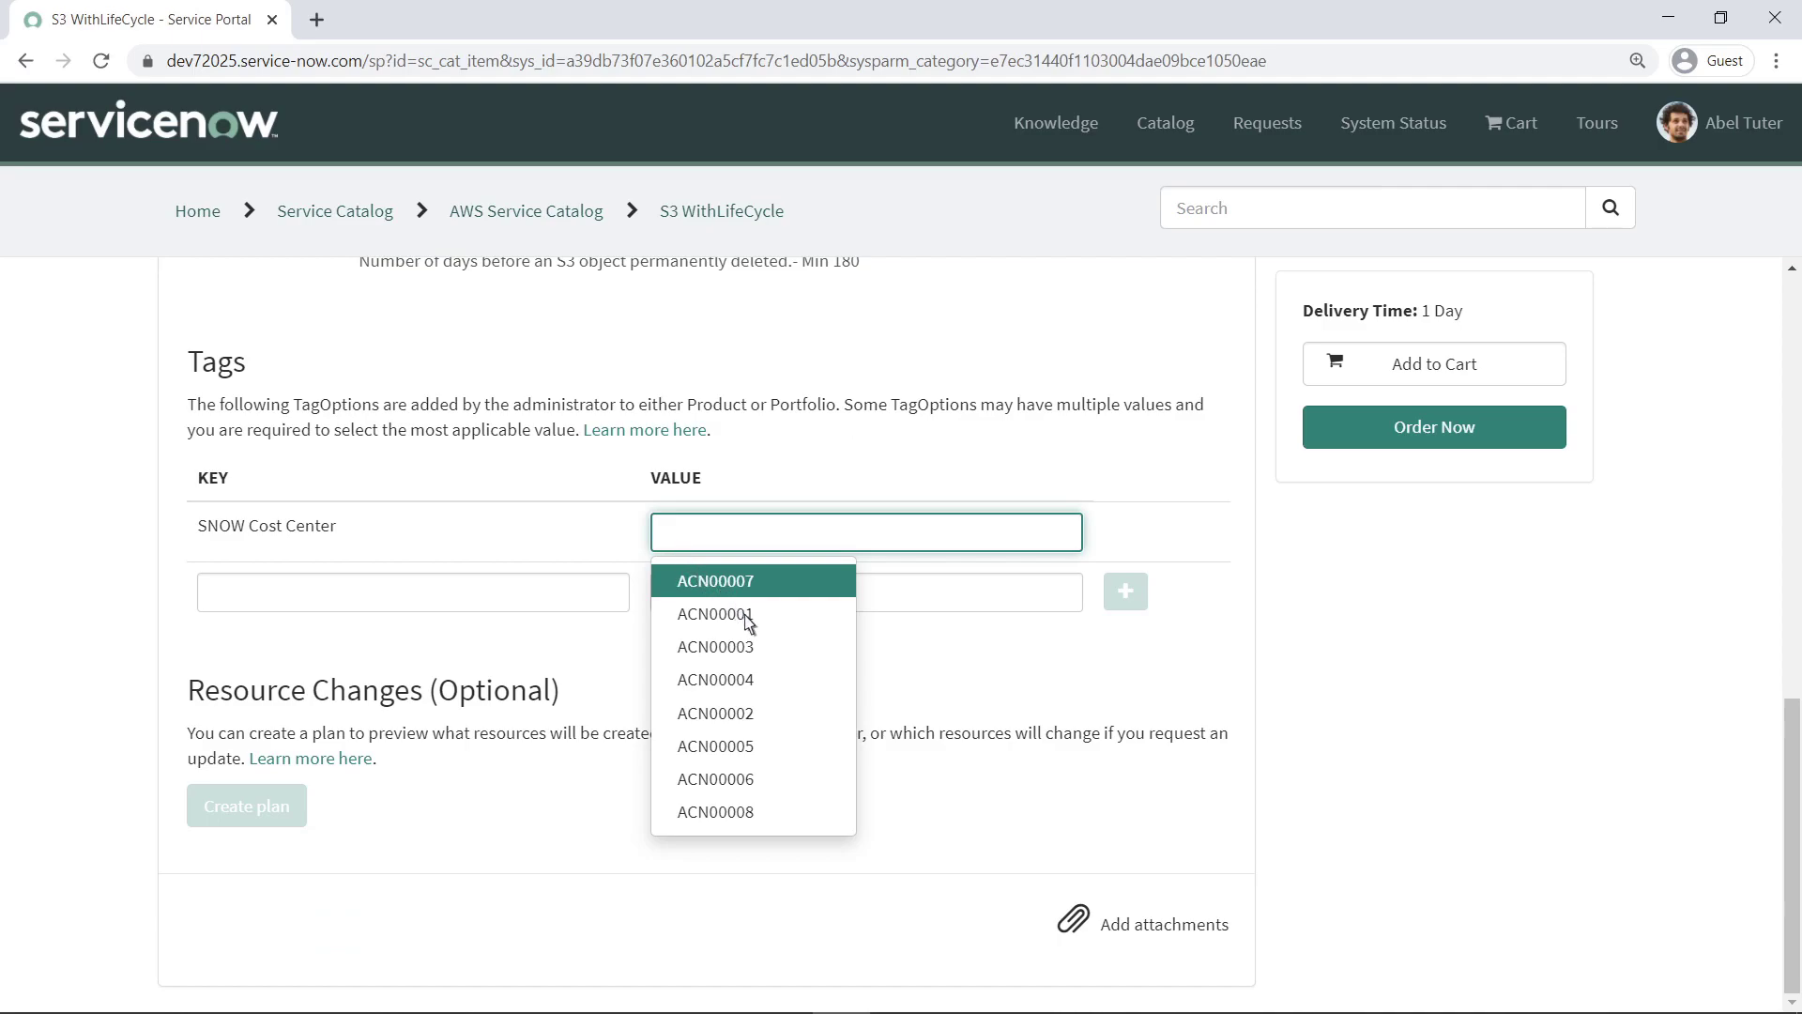
click(738, 646)
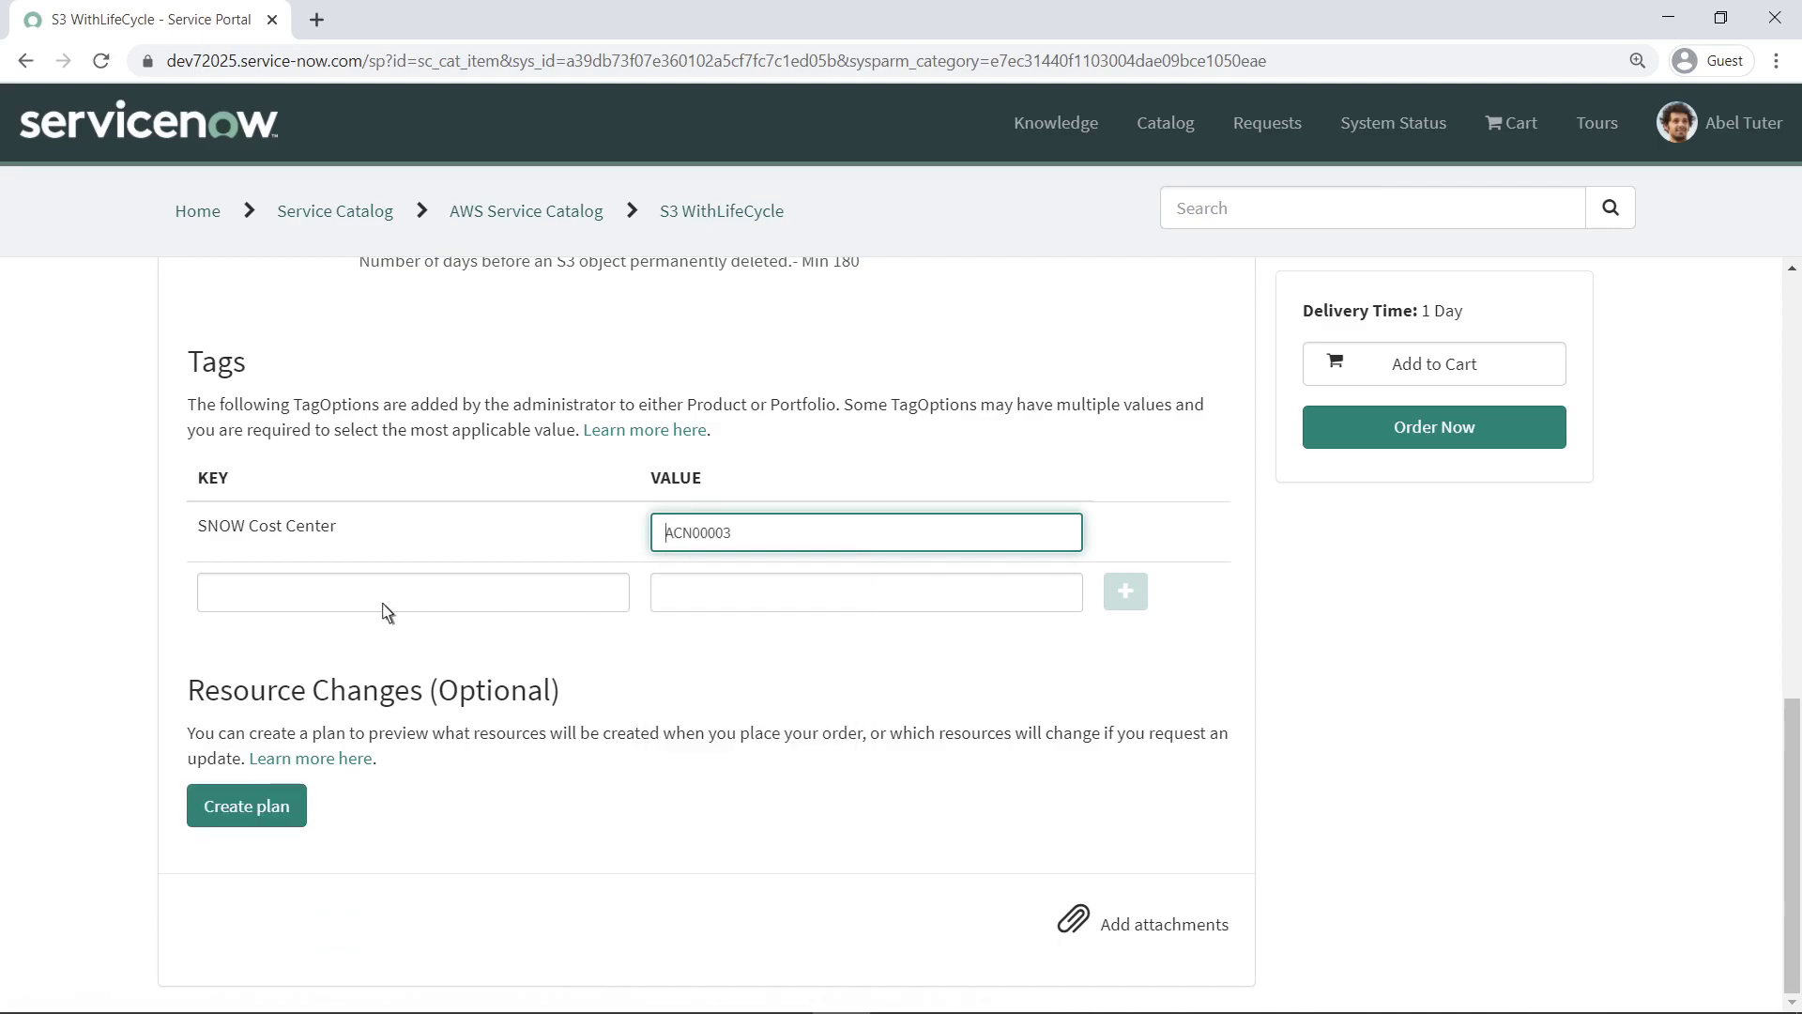
click(212, 606)
text(Department)
key(Tab)
text(Marketing)
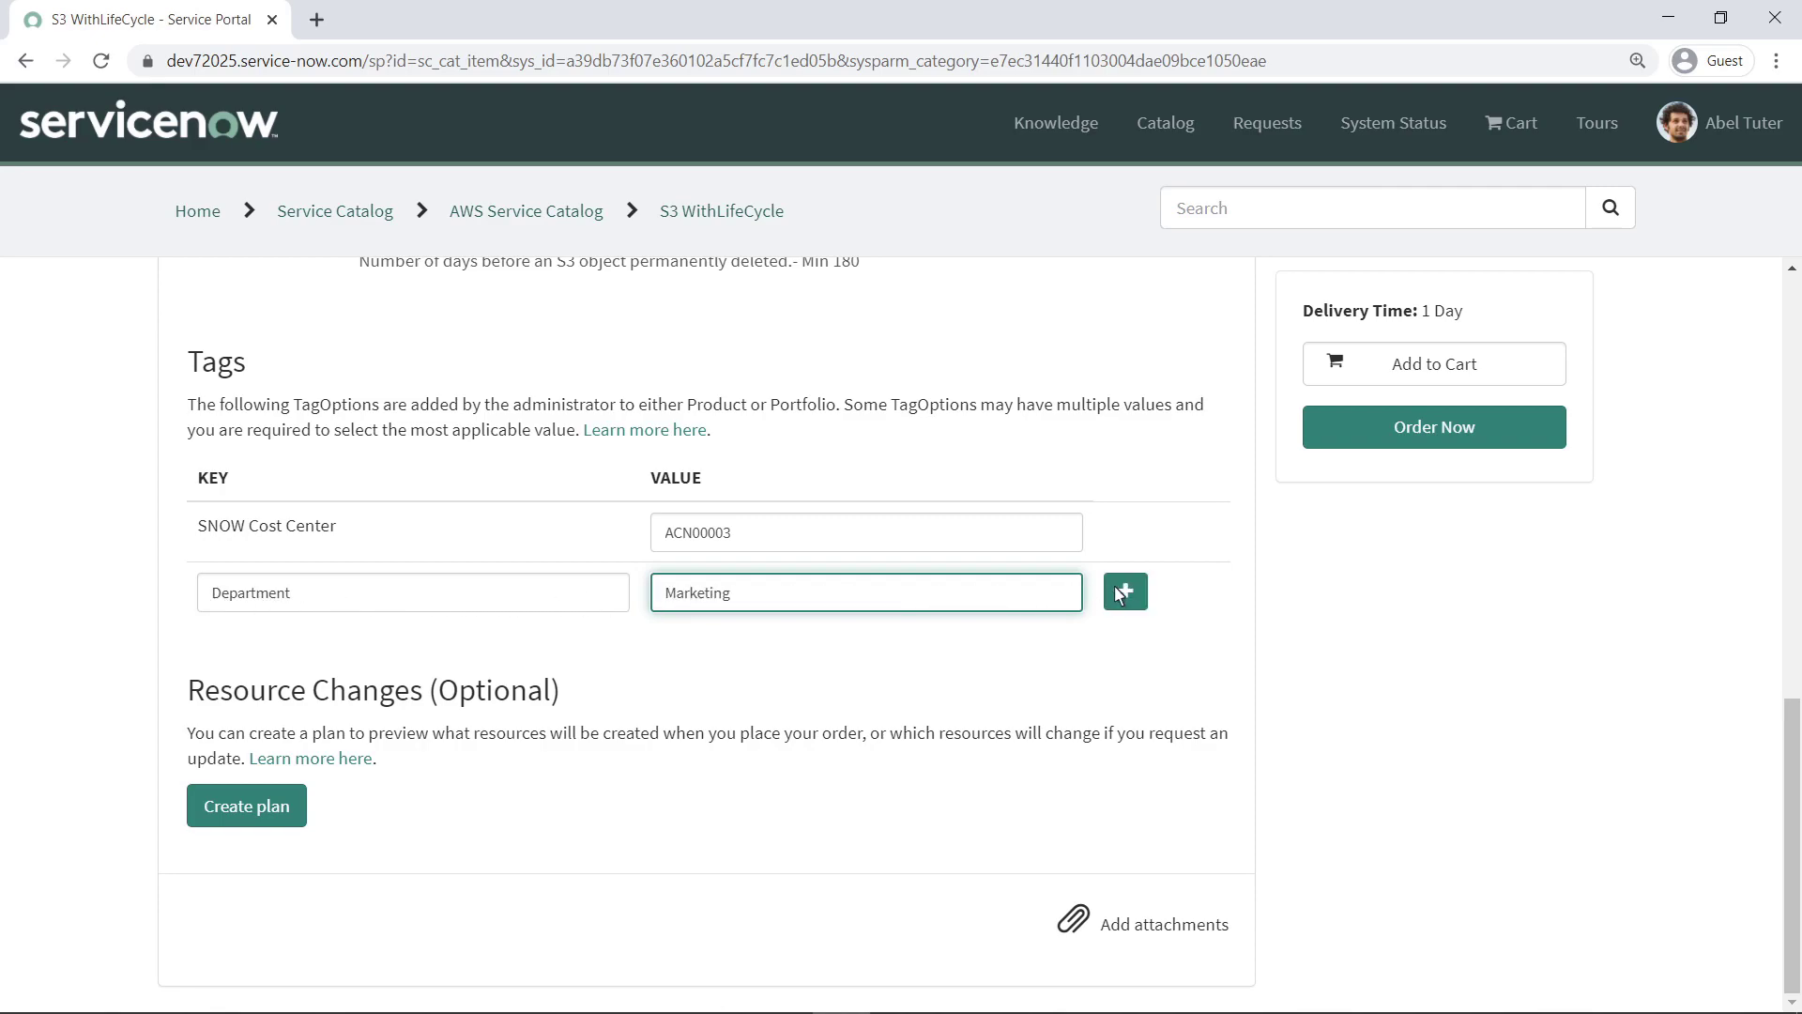
click(1125, 592)
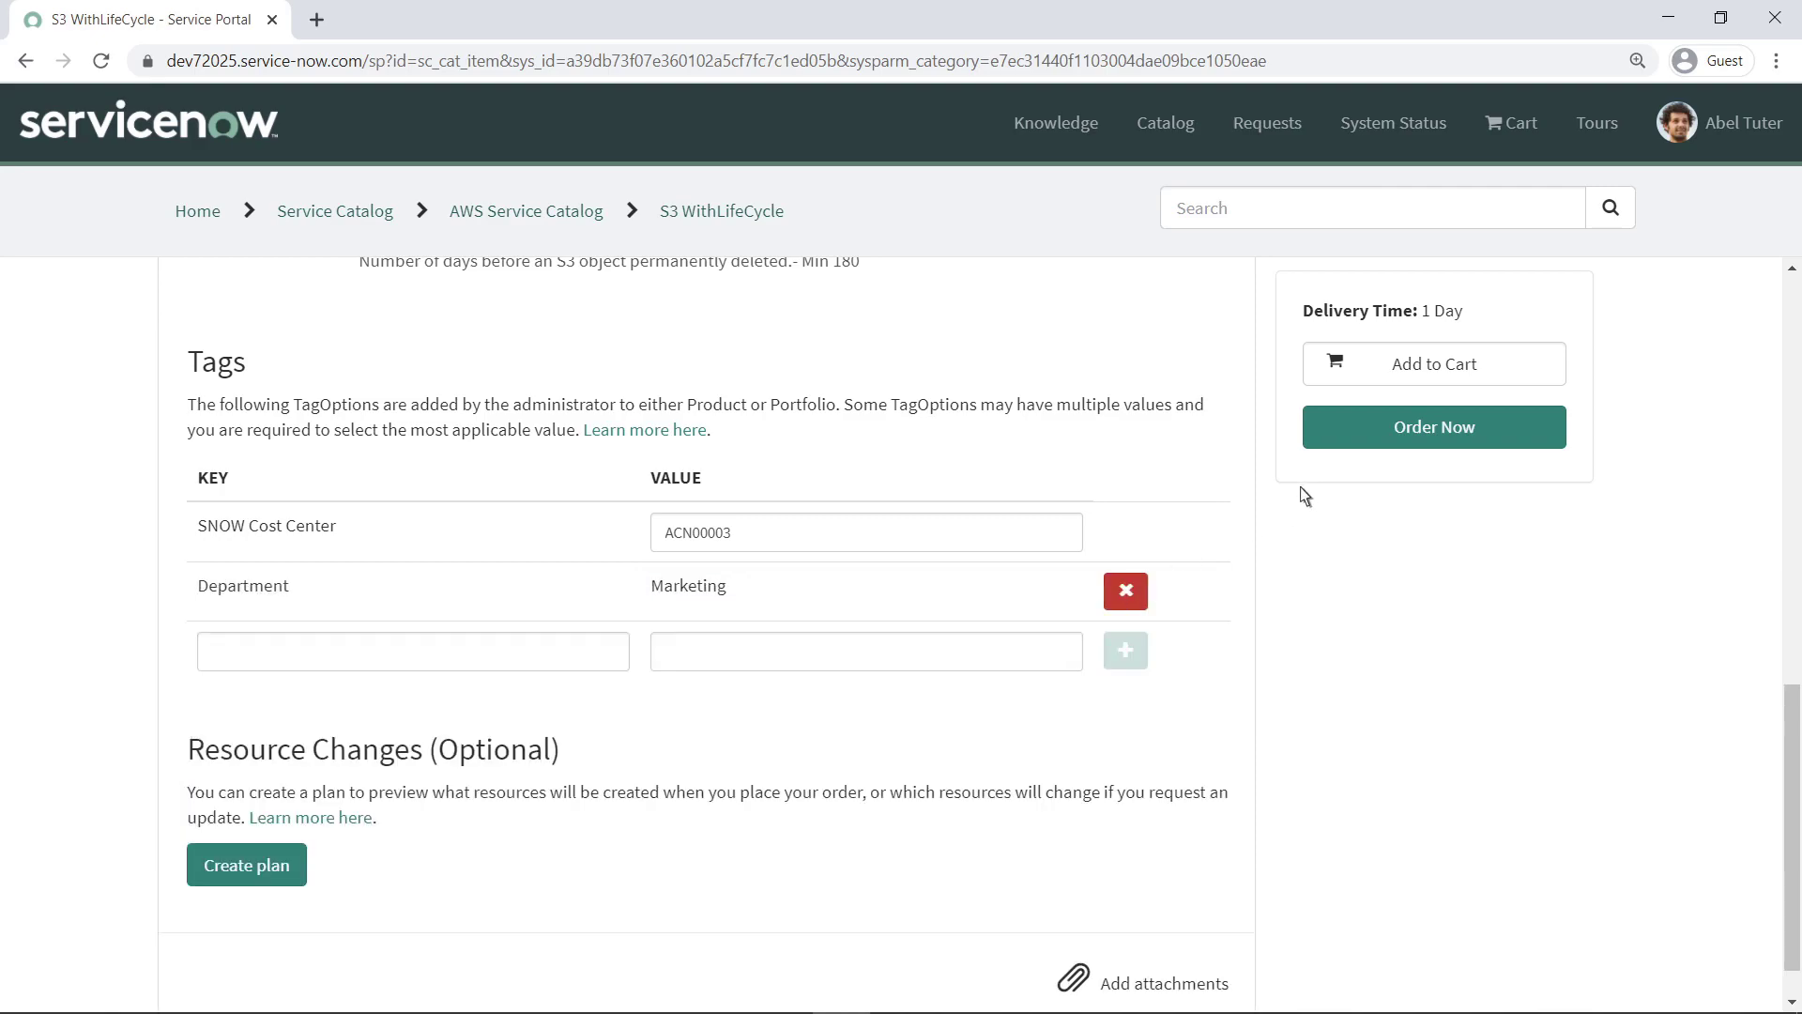
Order the S3 bucket, check out, and expand the request's stage details
click(1393, 439)
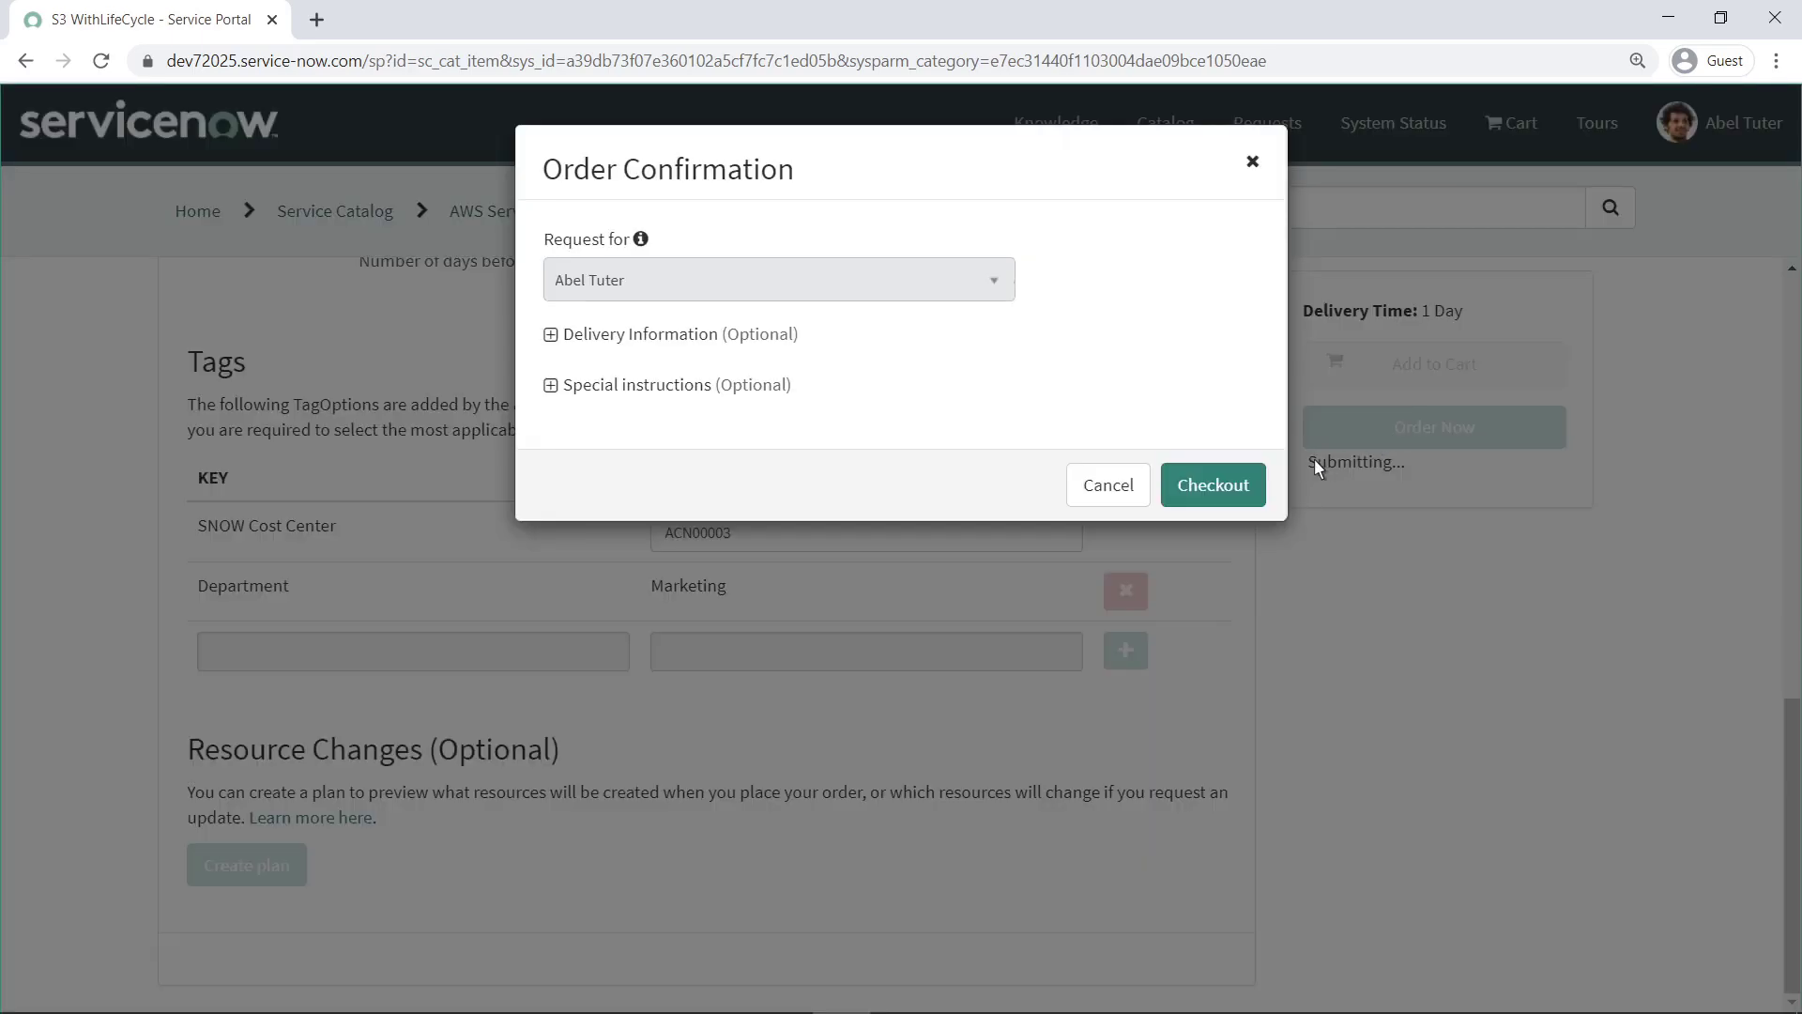
click(1233, 487)
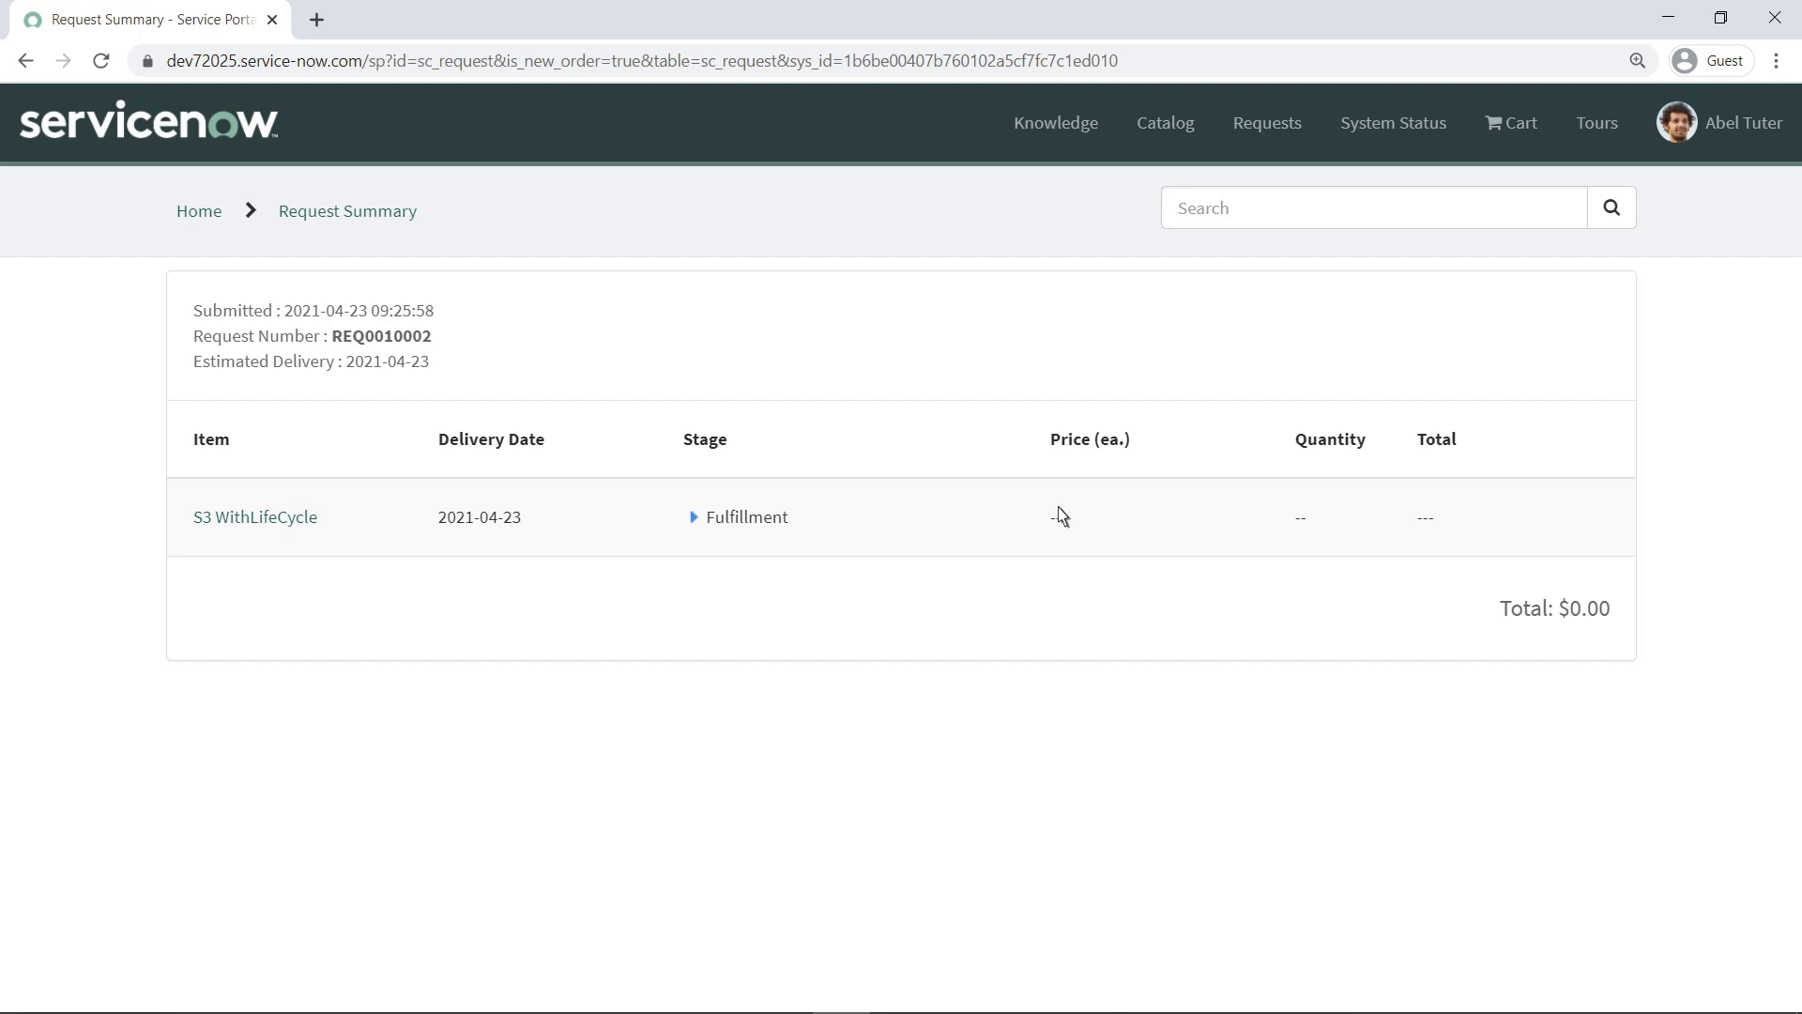
click(724, 524)
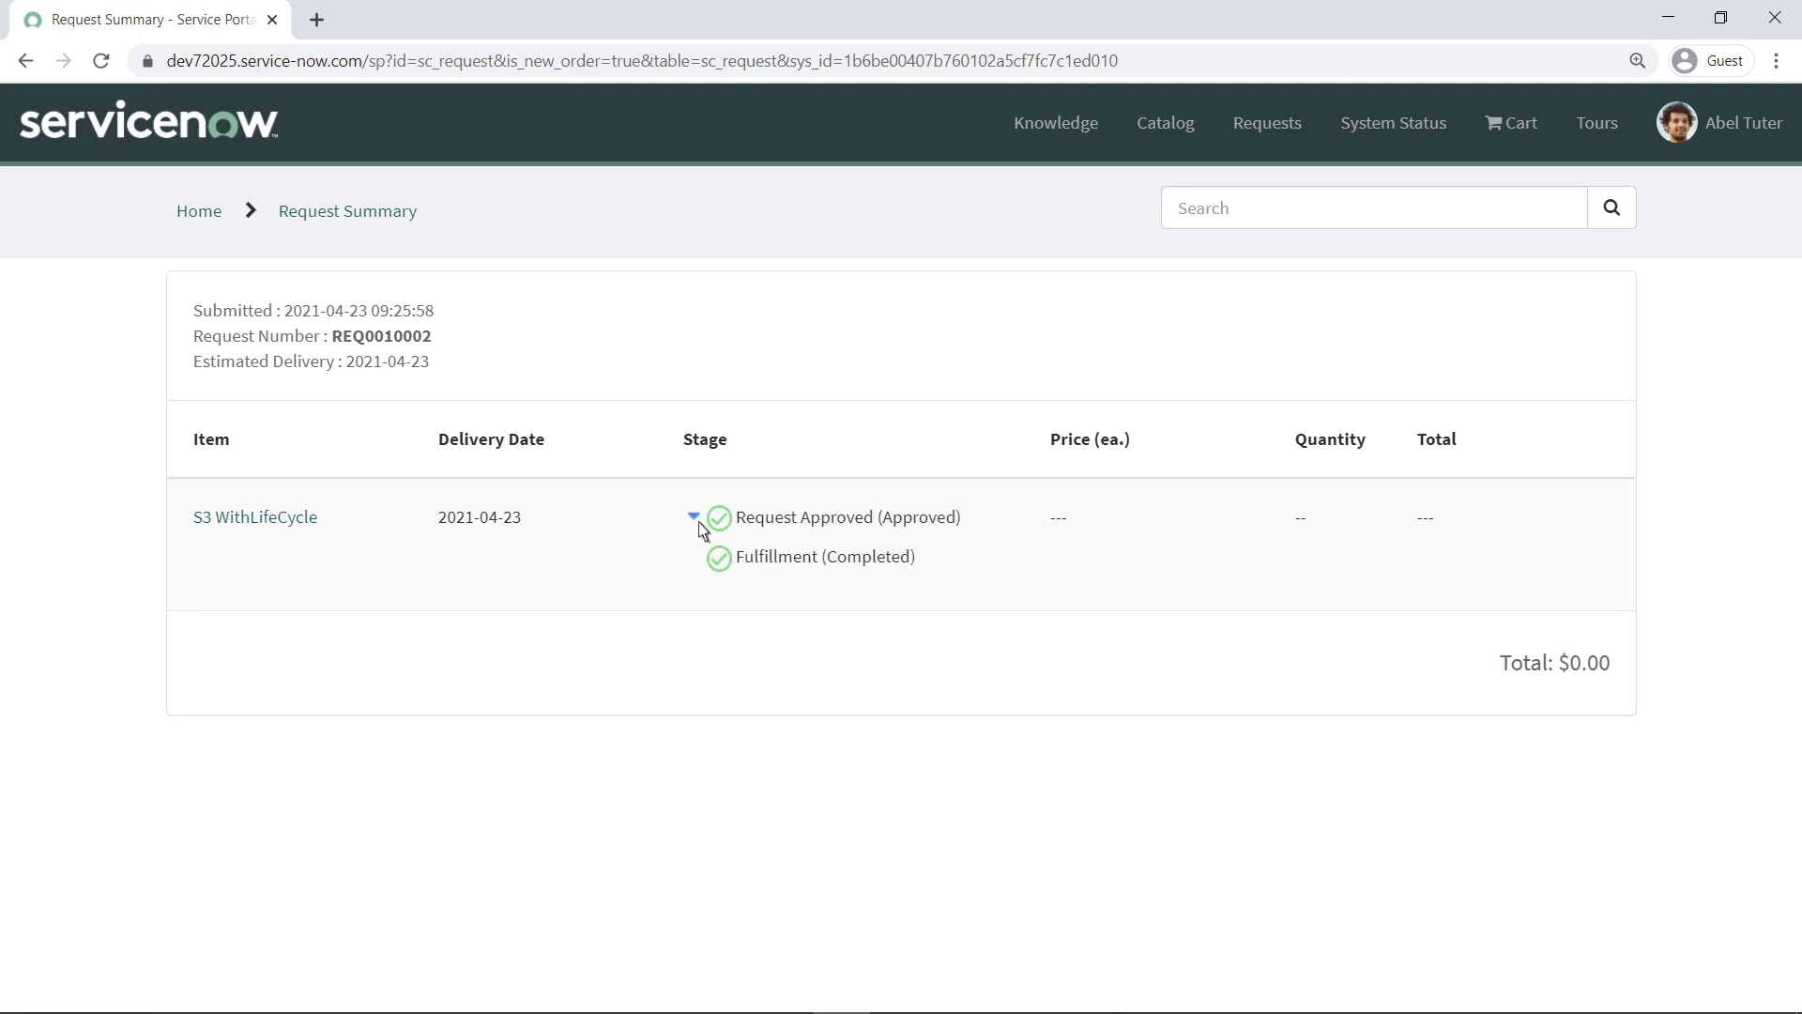
Open MySampleS3DataBucket from My AWS Products and expand PROVISION_PRODUCT to see its outputs
click(146, 148)
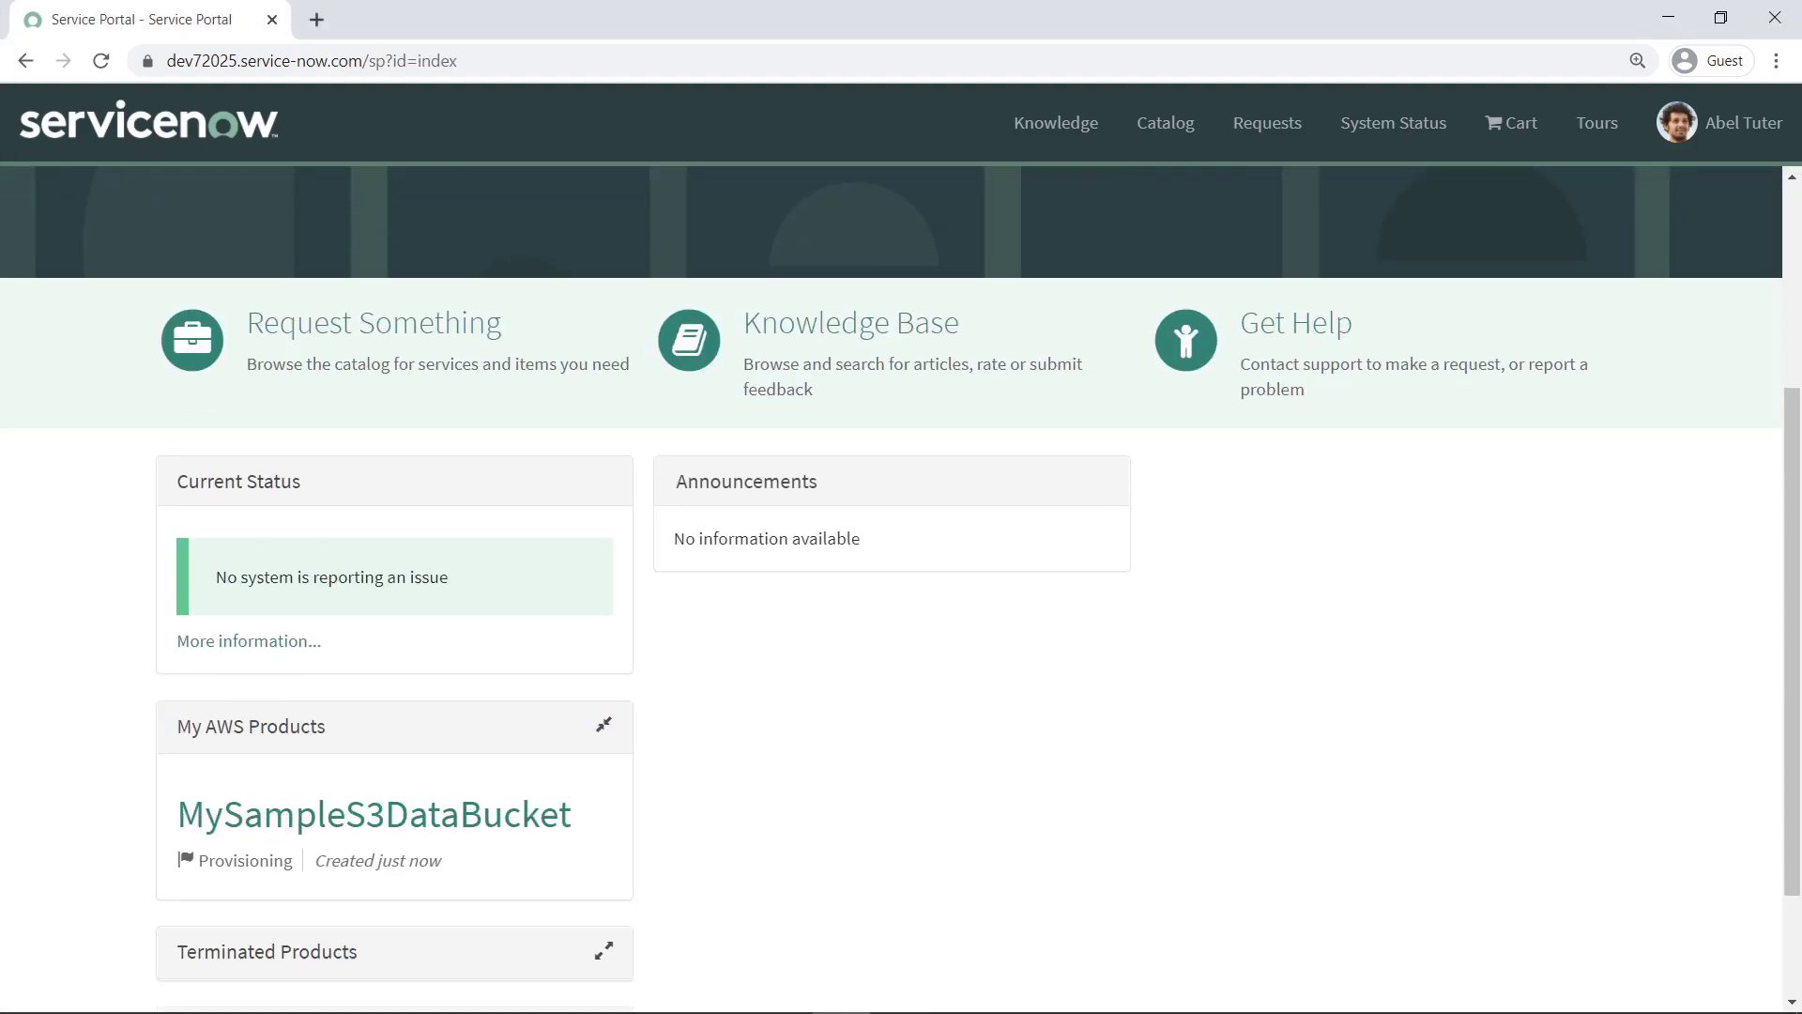
scroll(1783, 873, down, 4)
click(601, 736)
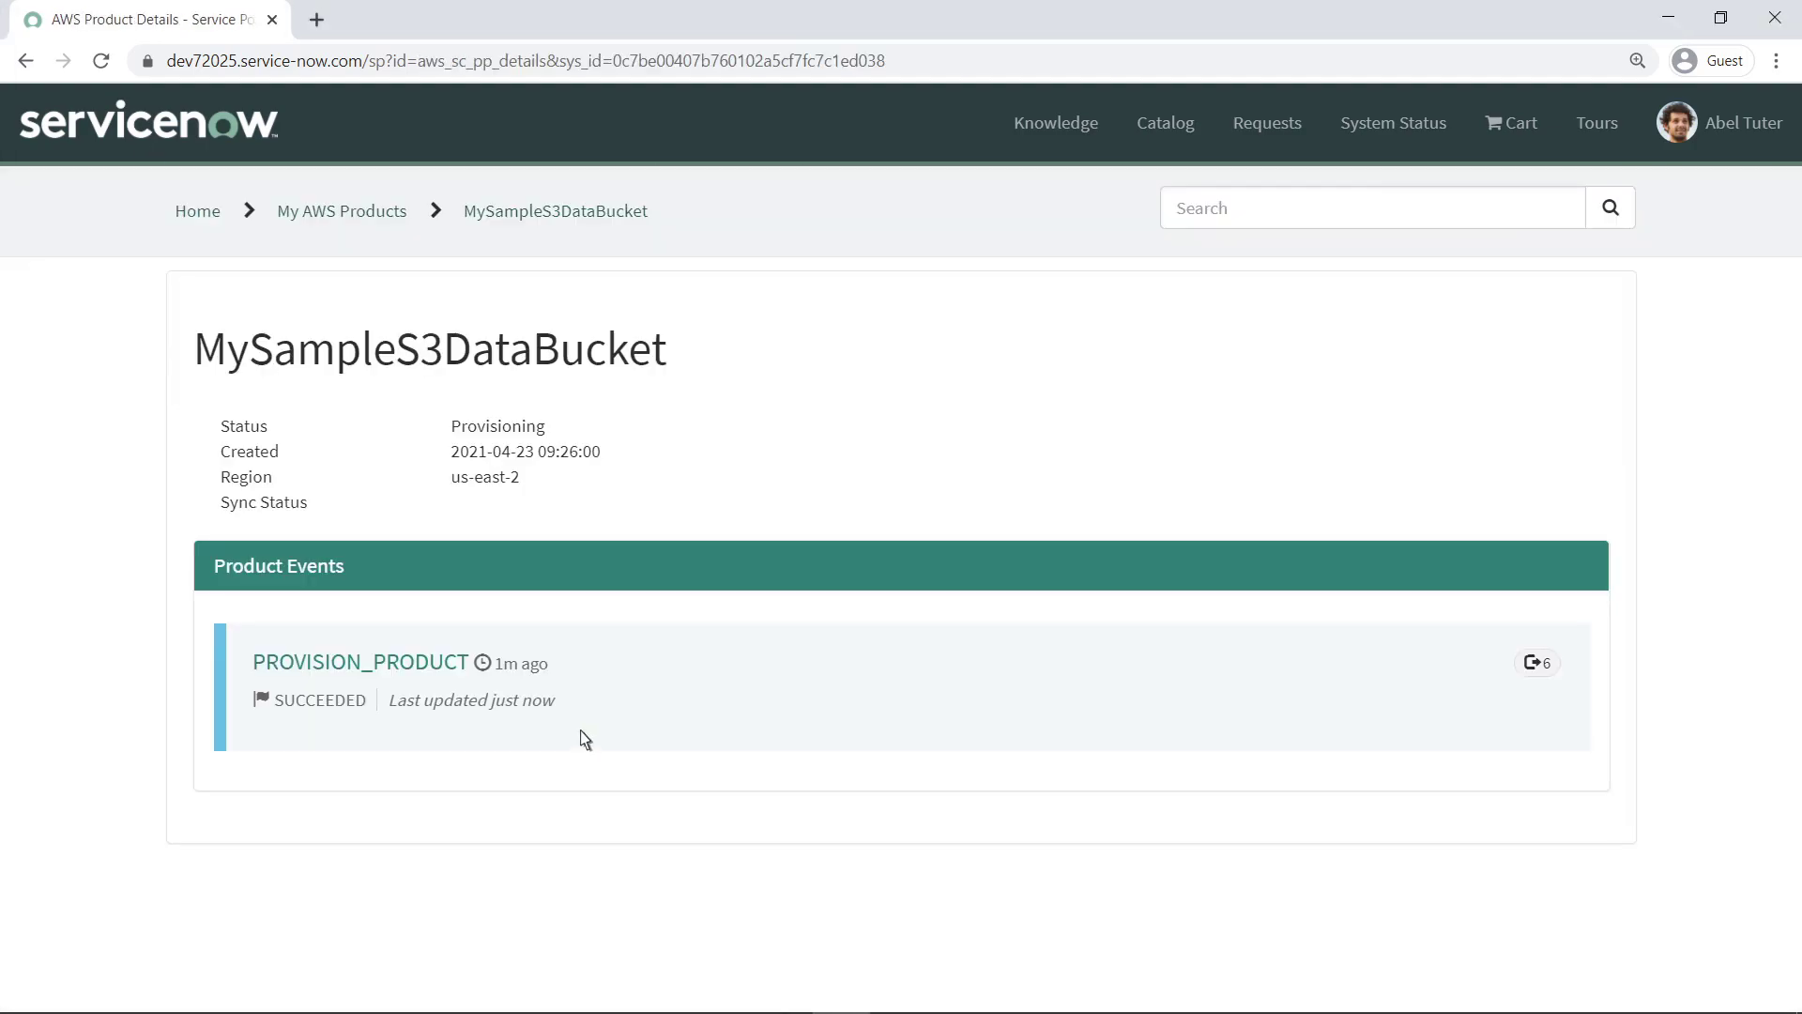
click(454, 667)
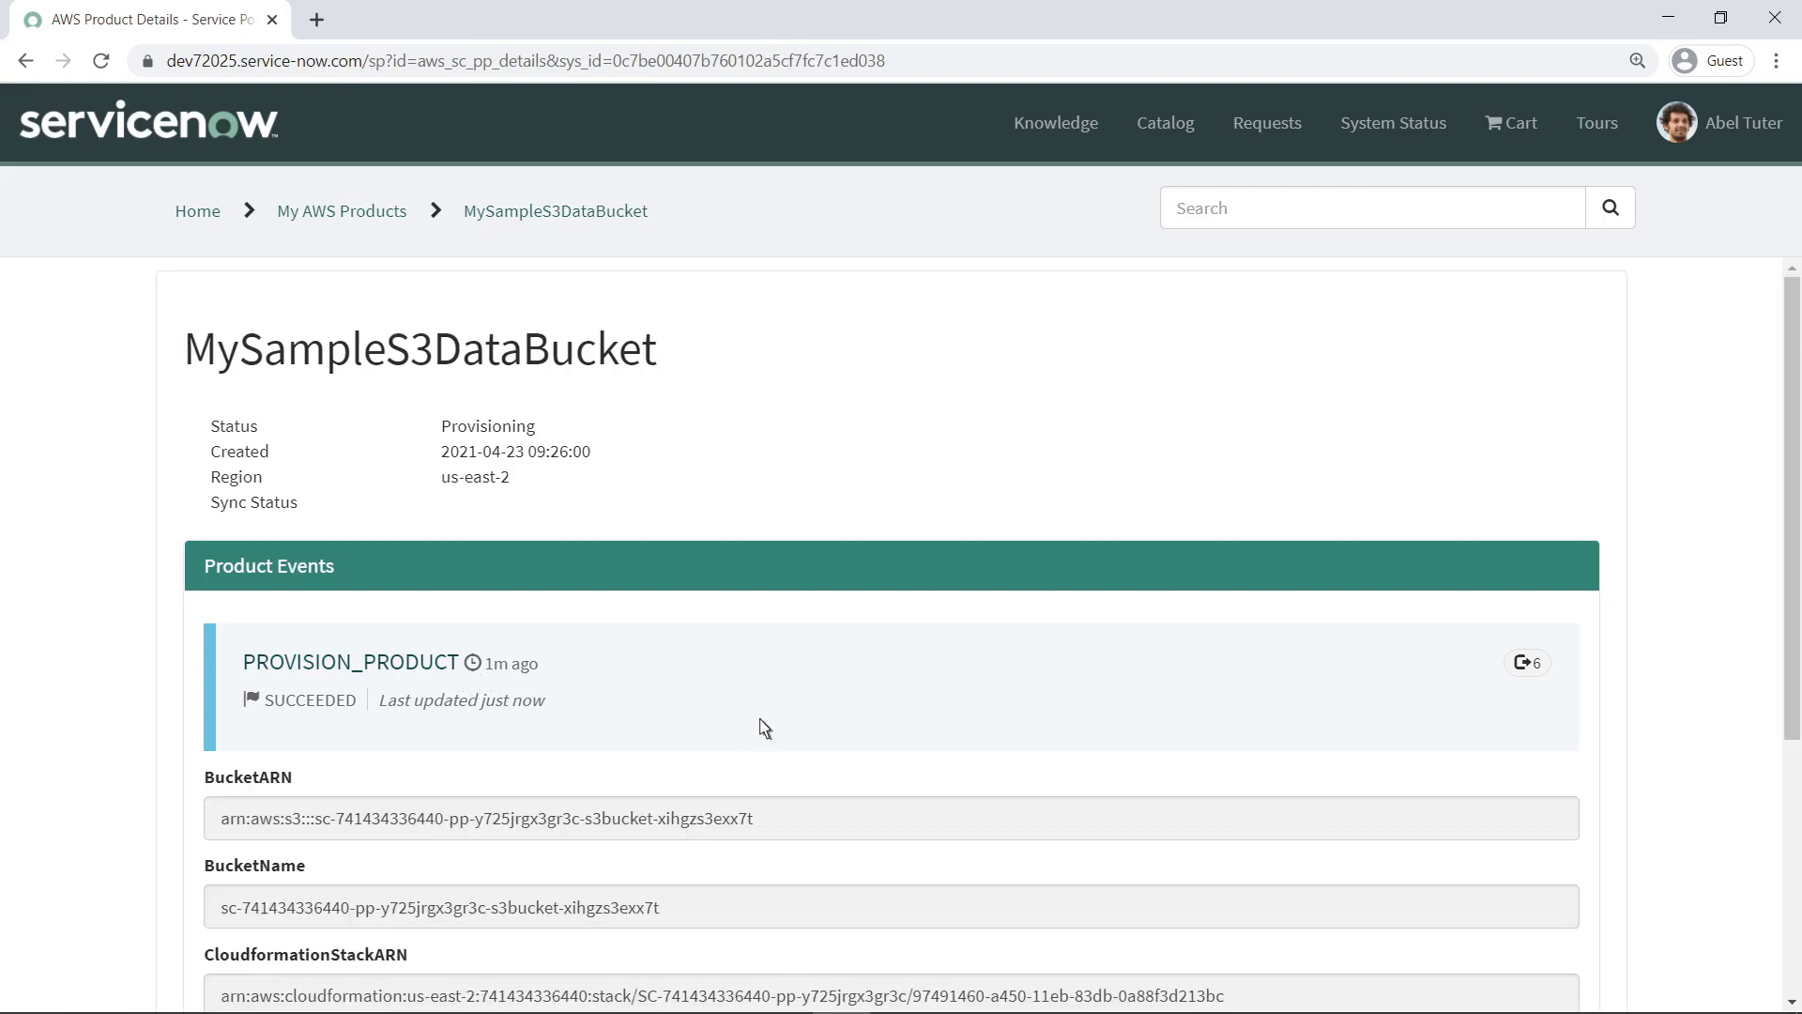
scroll(1793, 904, down, 5)
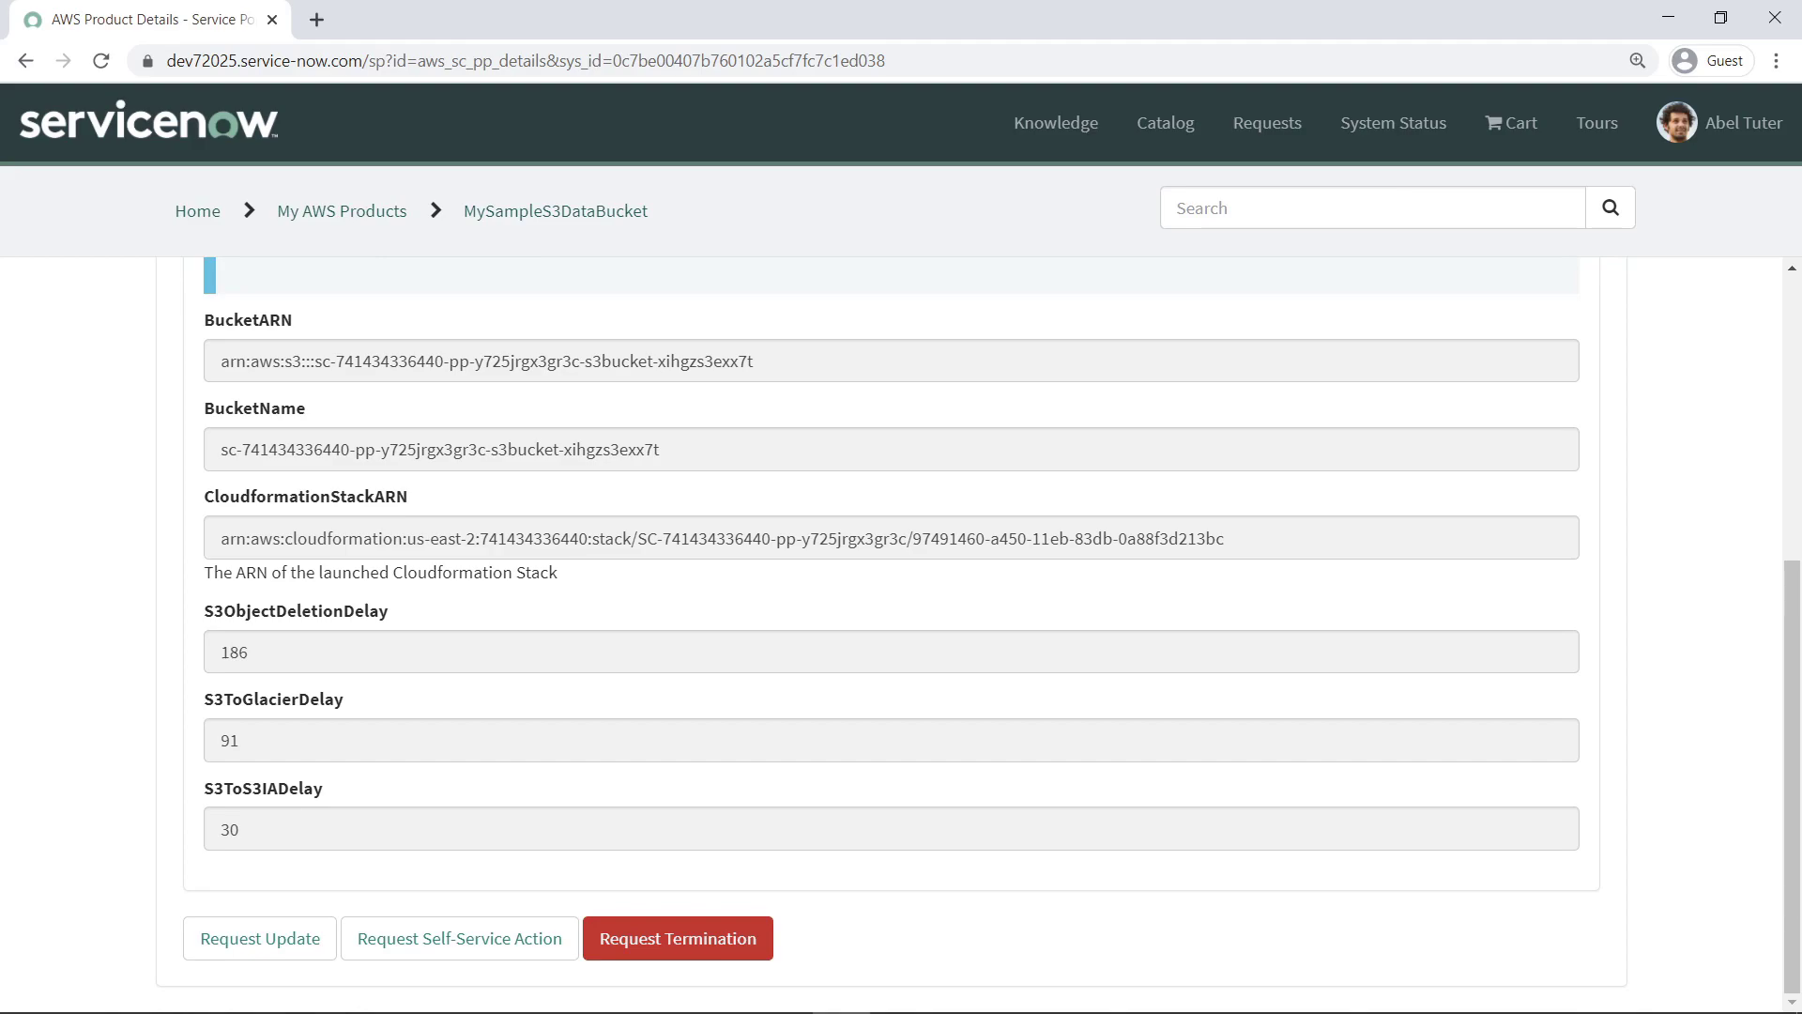
Open the new sc-…-s3bucket in the S3 console and review its properties and tags
click(316, 19)
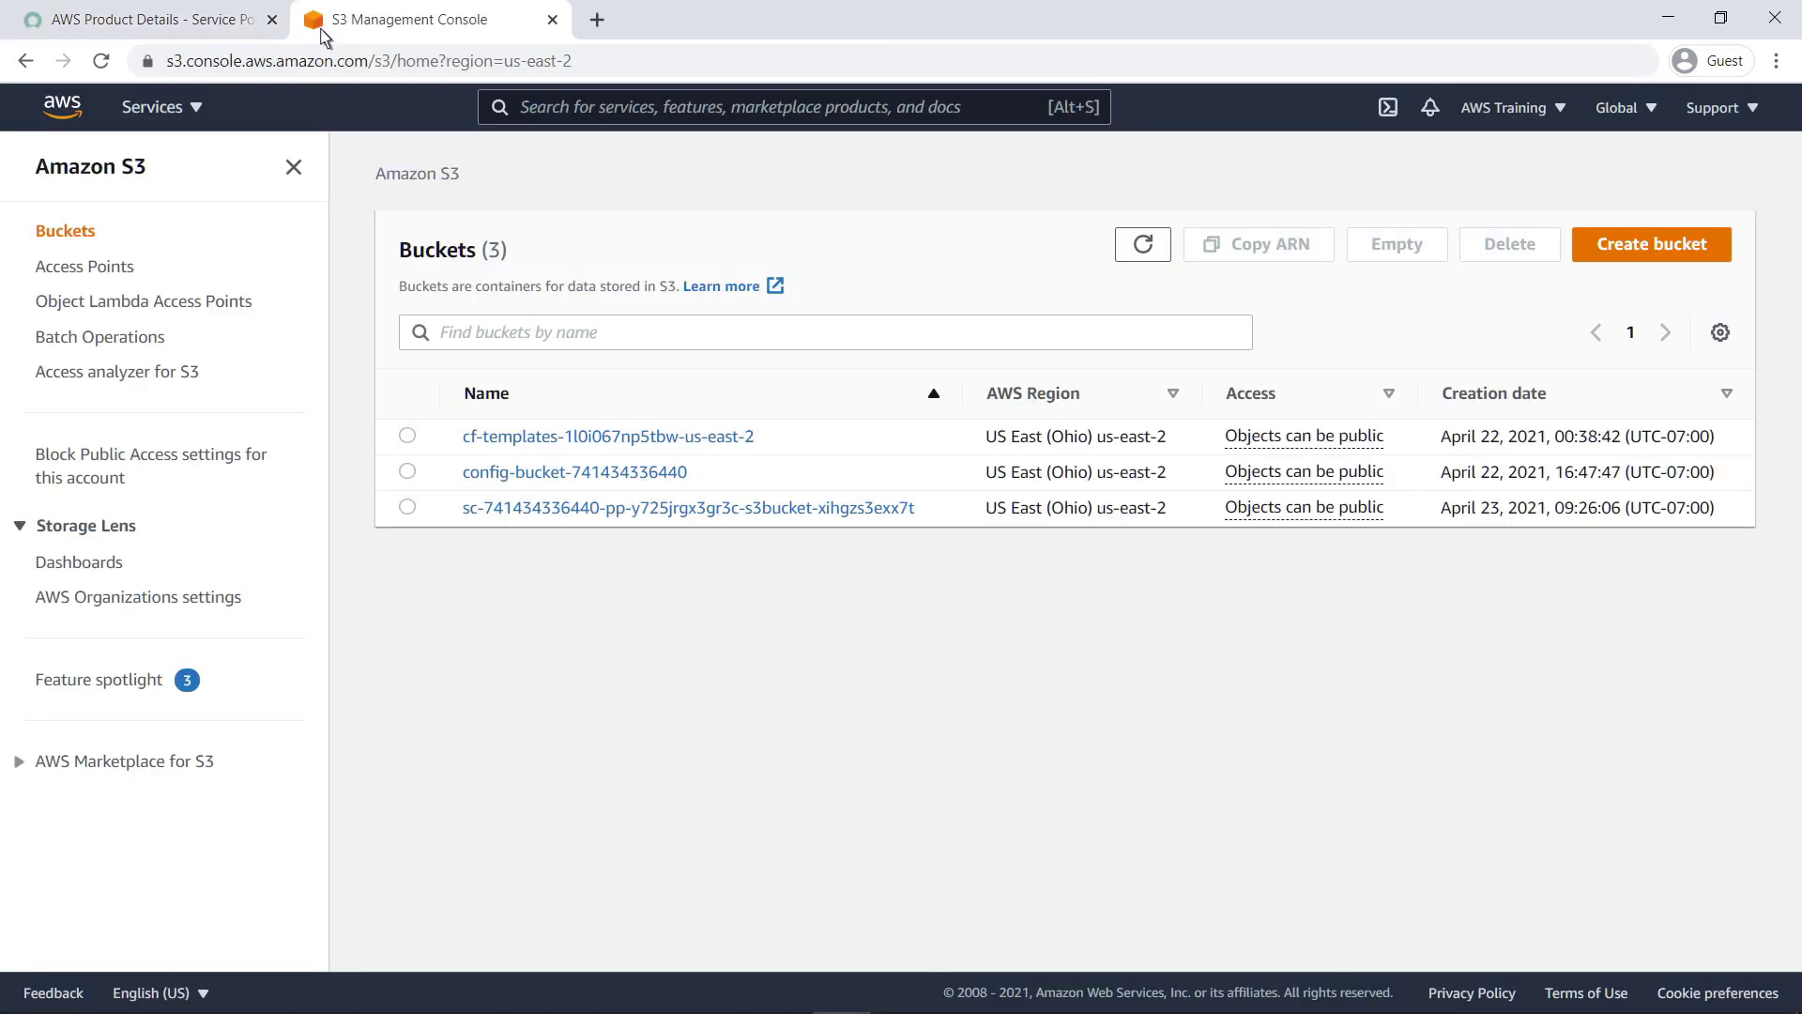
click(688, 509)
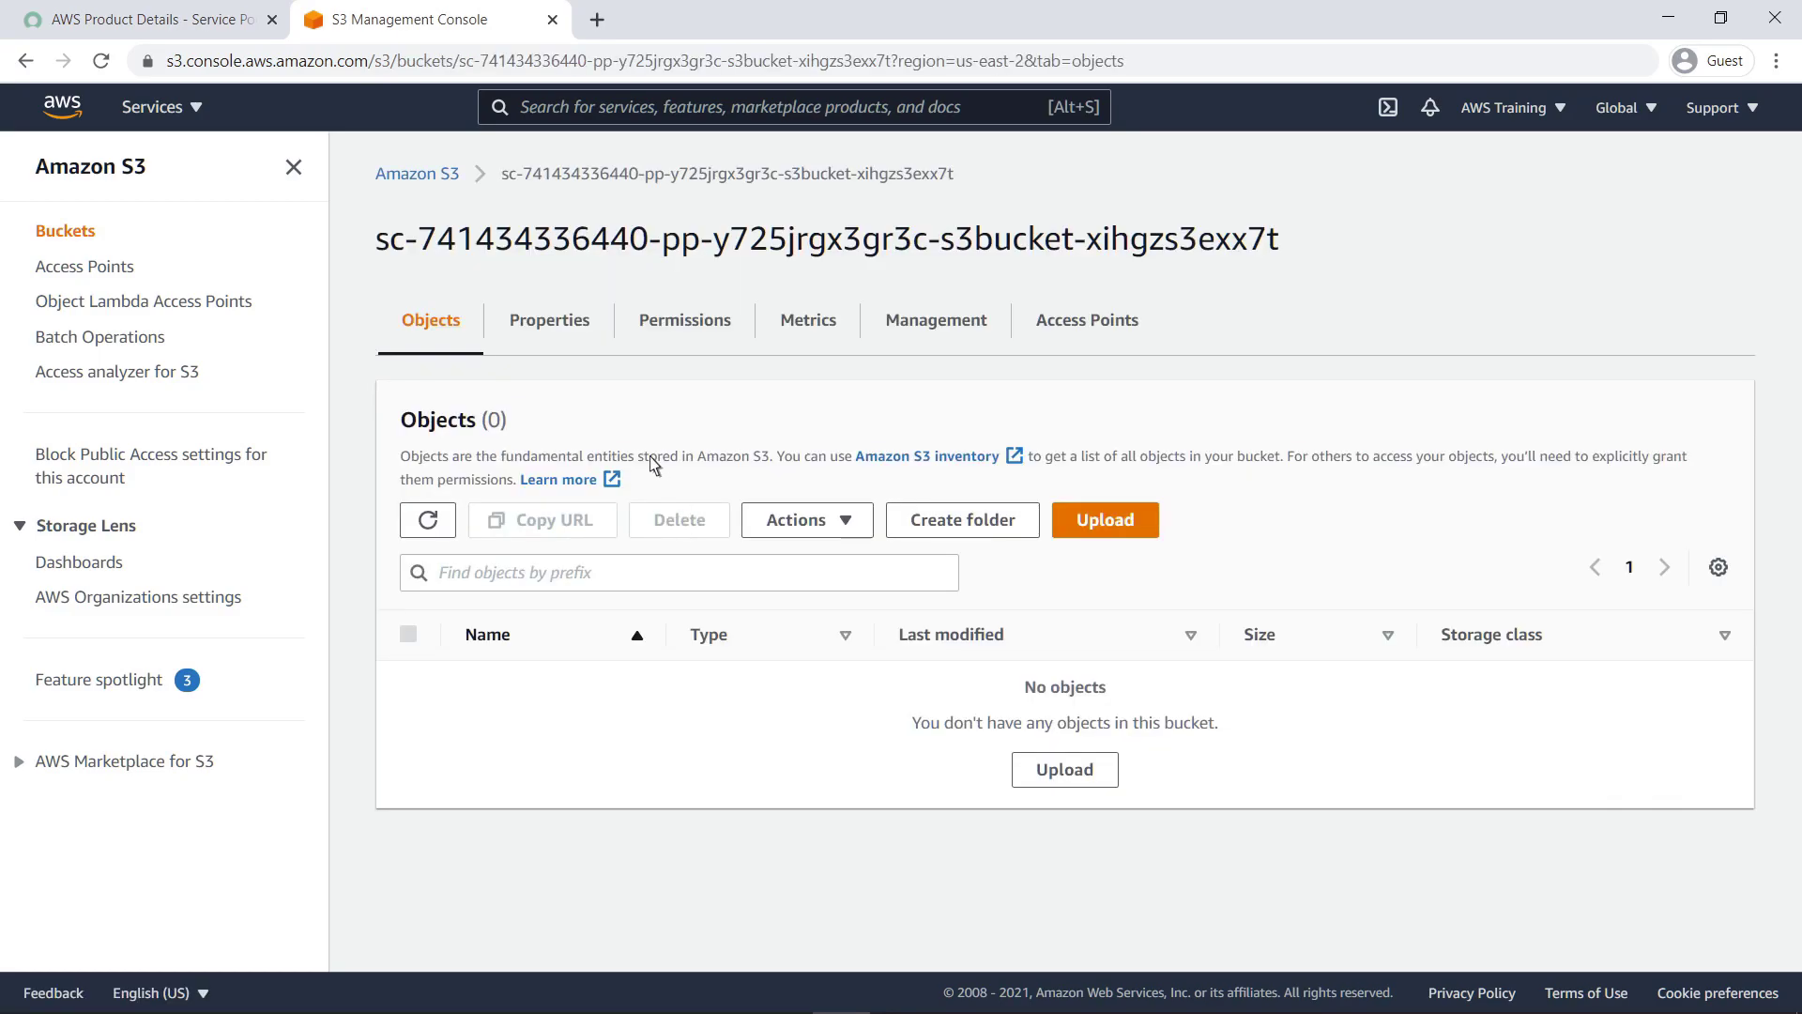
click(578, 328)
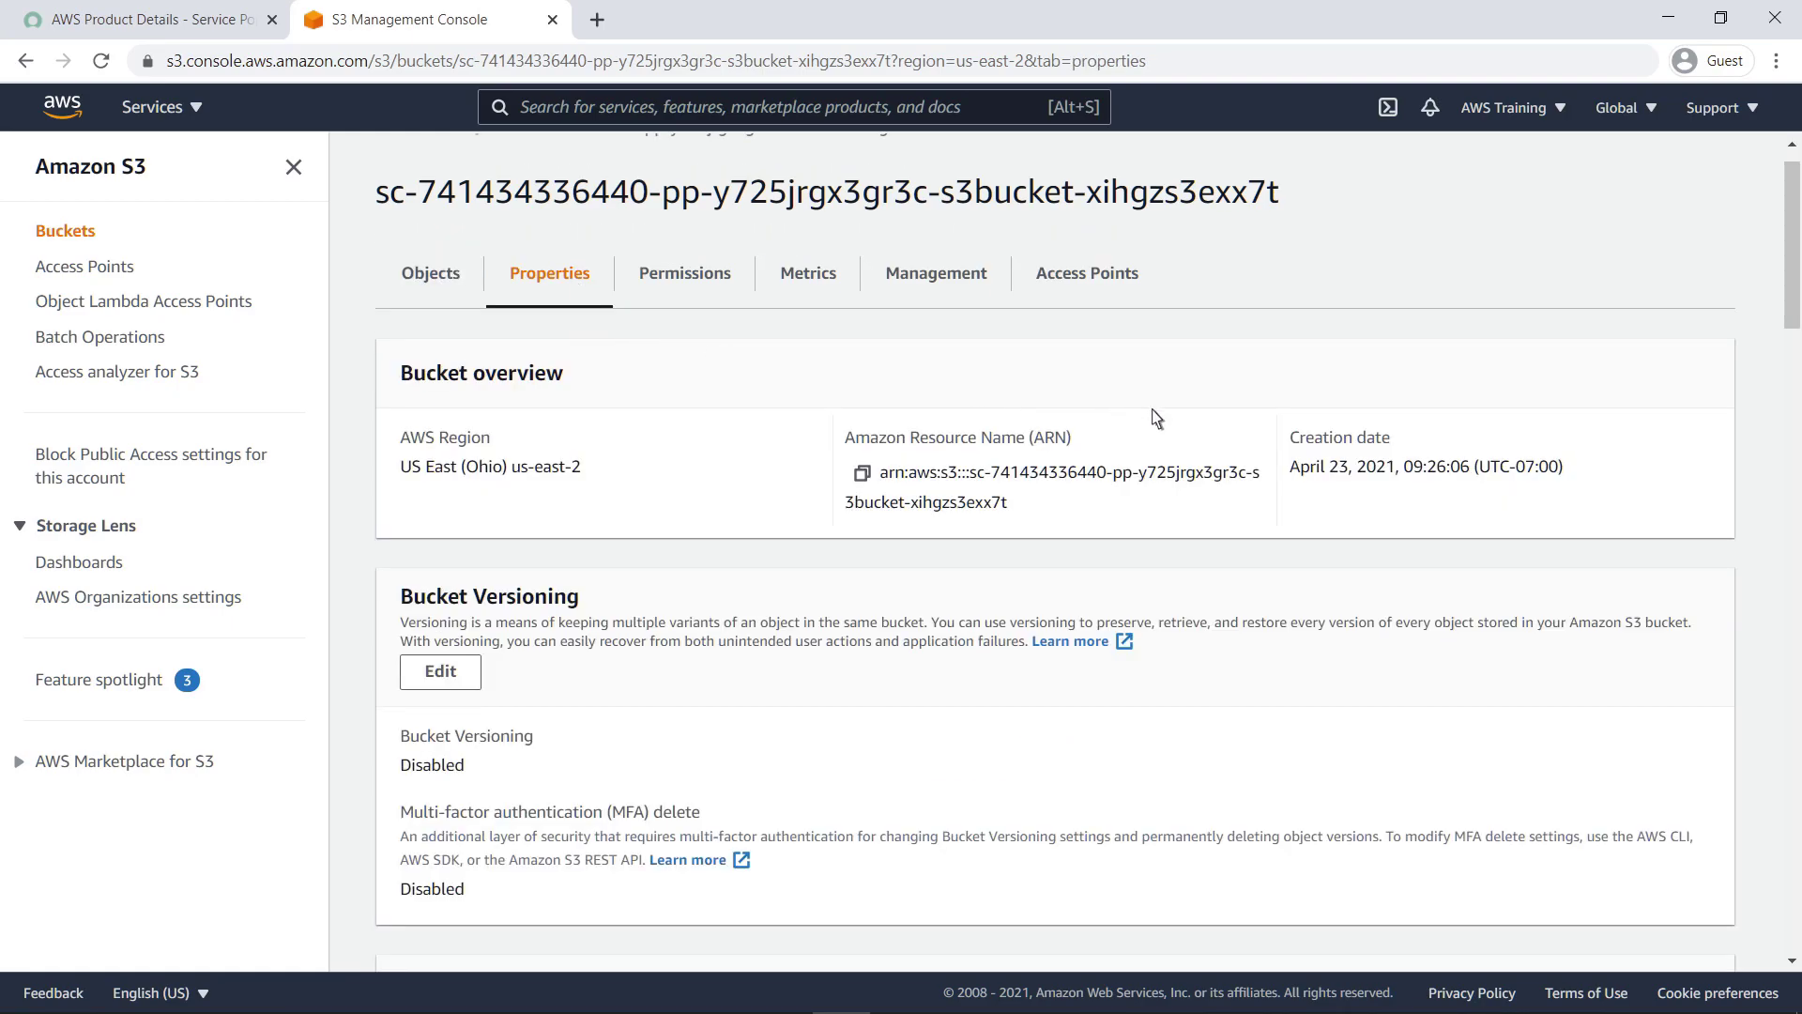
scroll(1791, 507, down, 7)
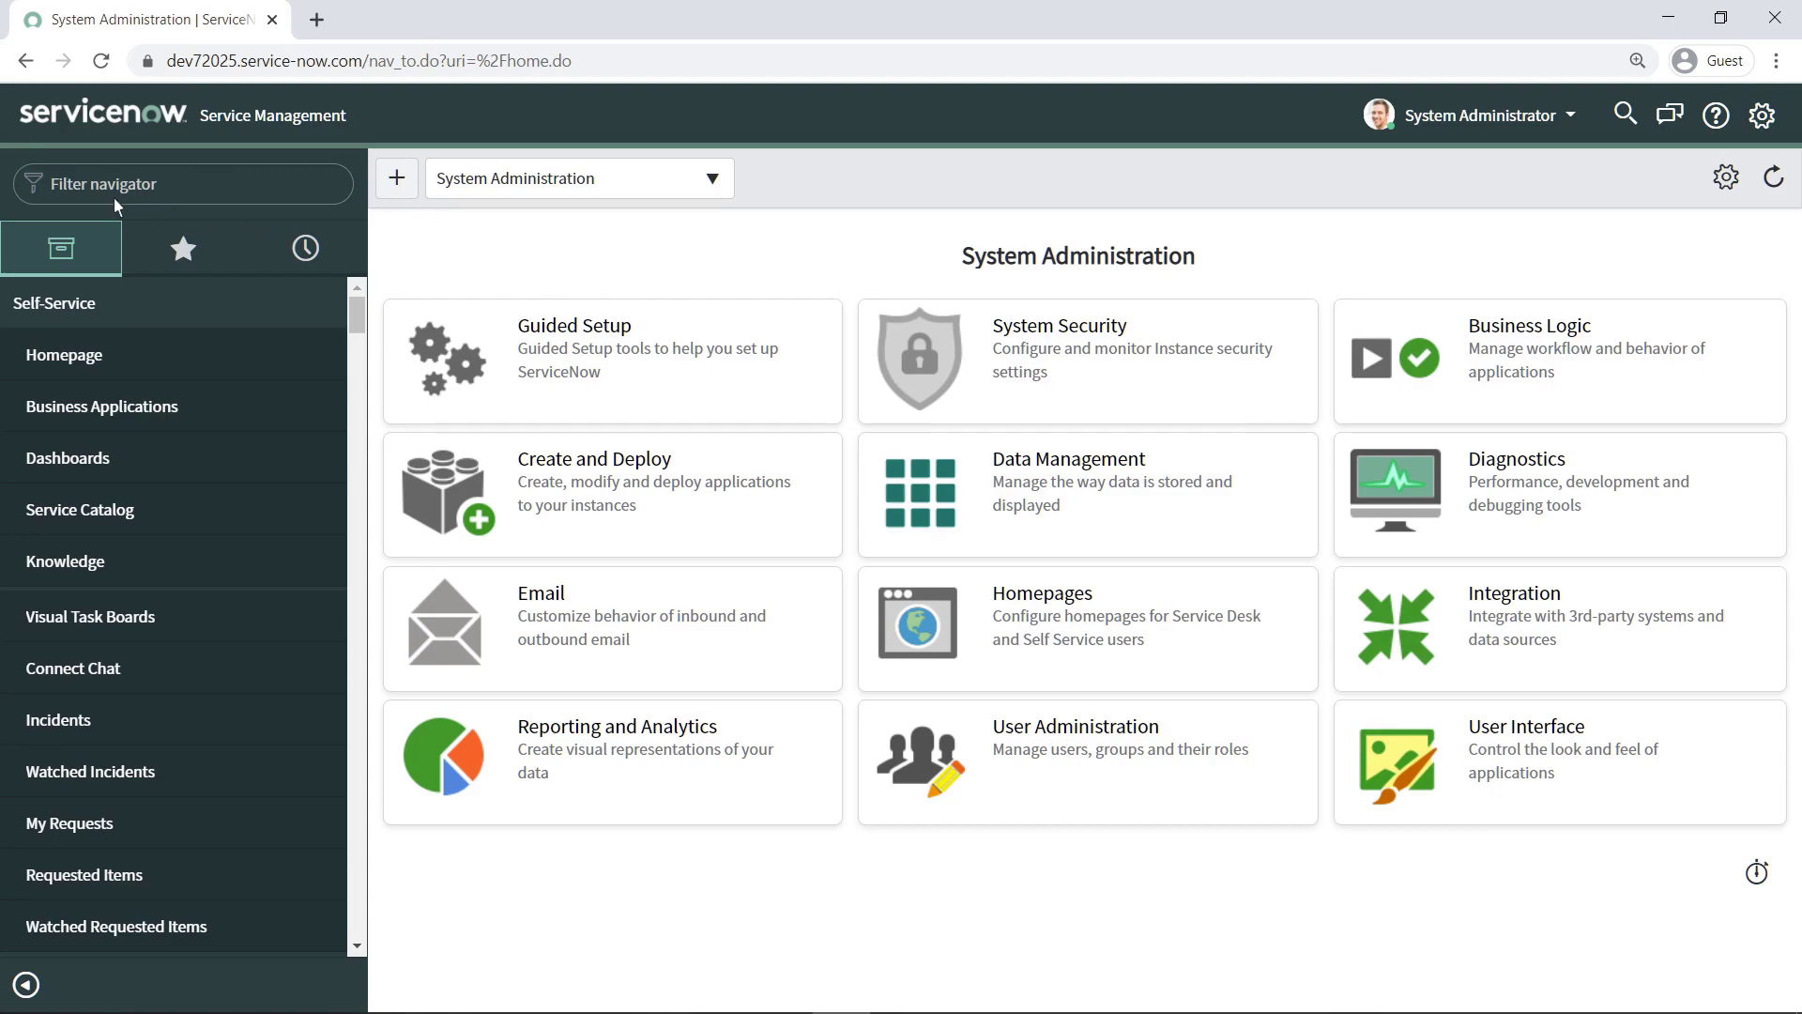
Open the MySampleS3DataBucket record from AWS Service Catalog > Provisioned Products
click(50, 187)
text(AWS)
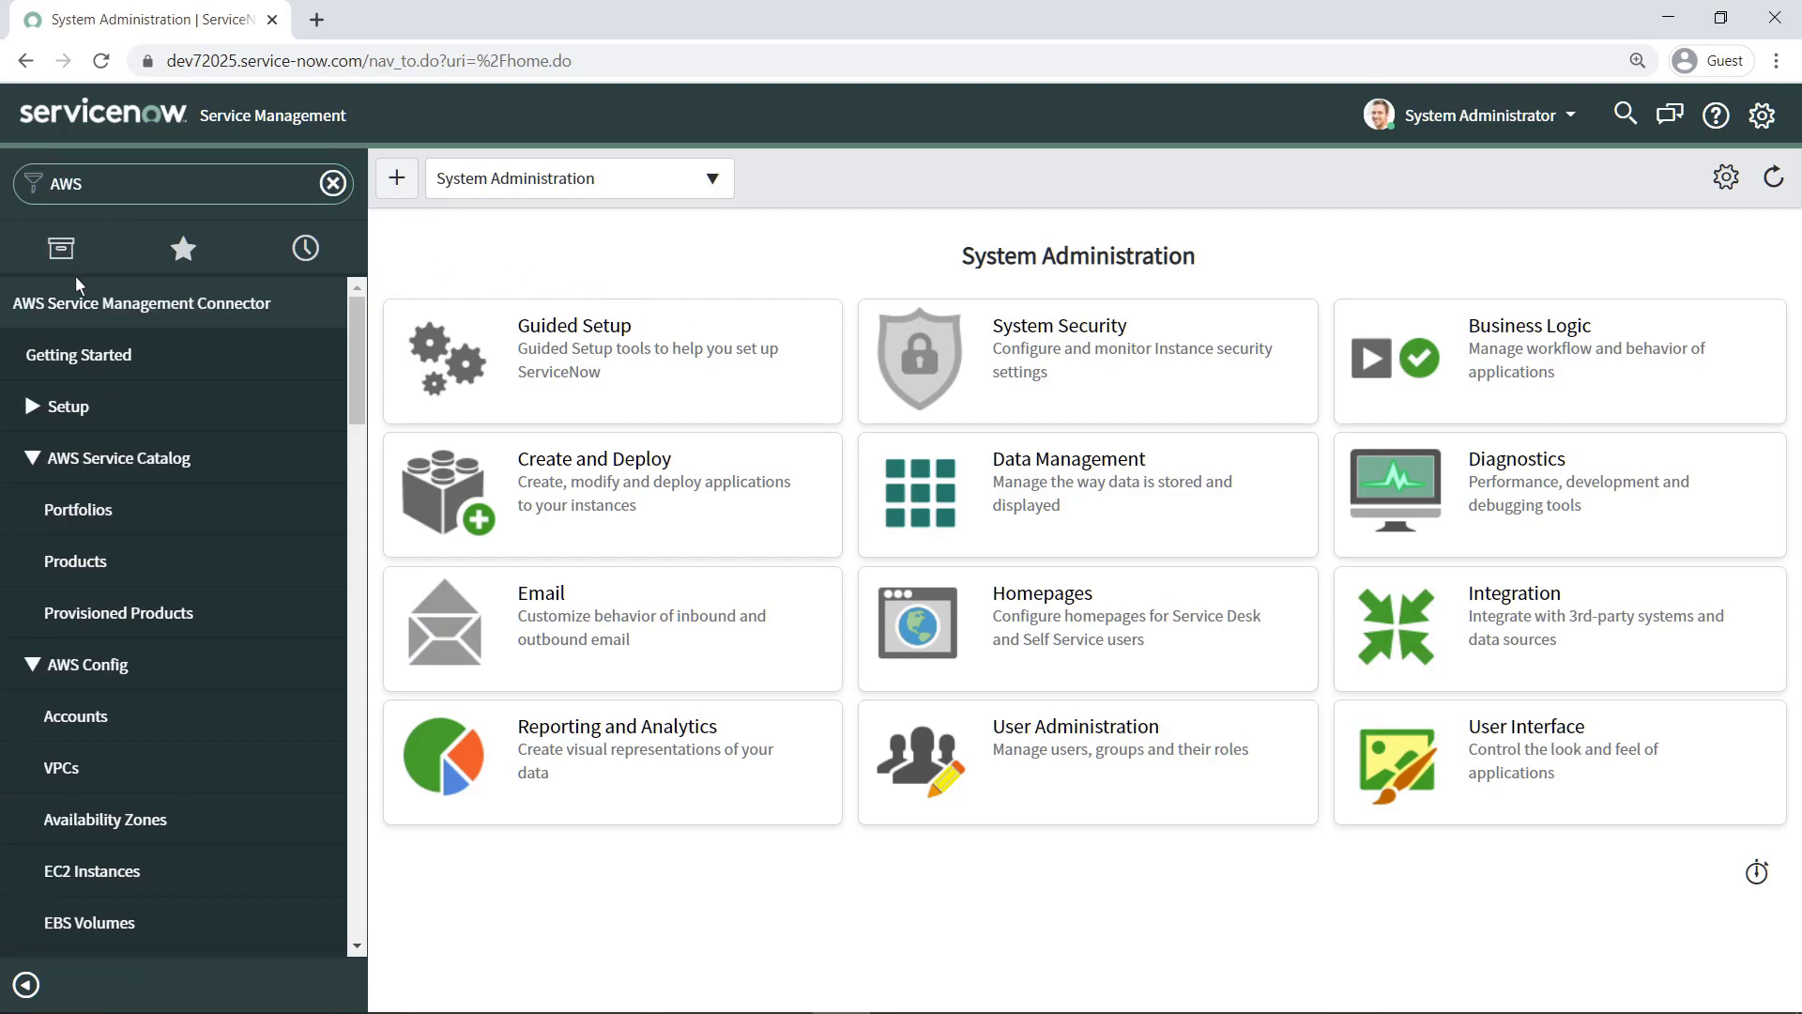
click(172, 600)
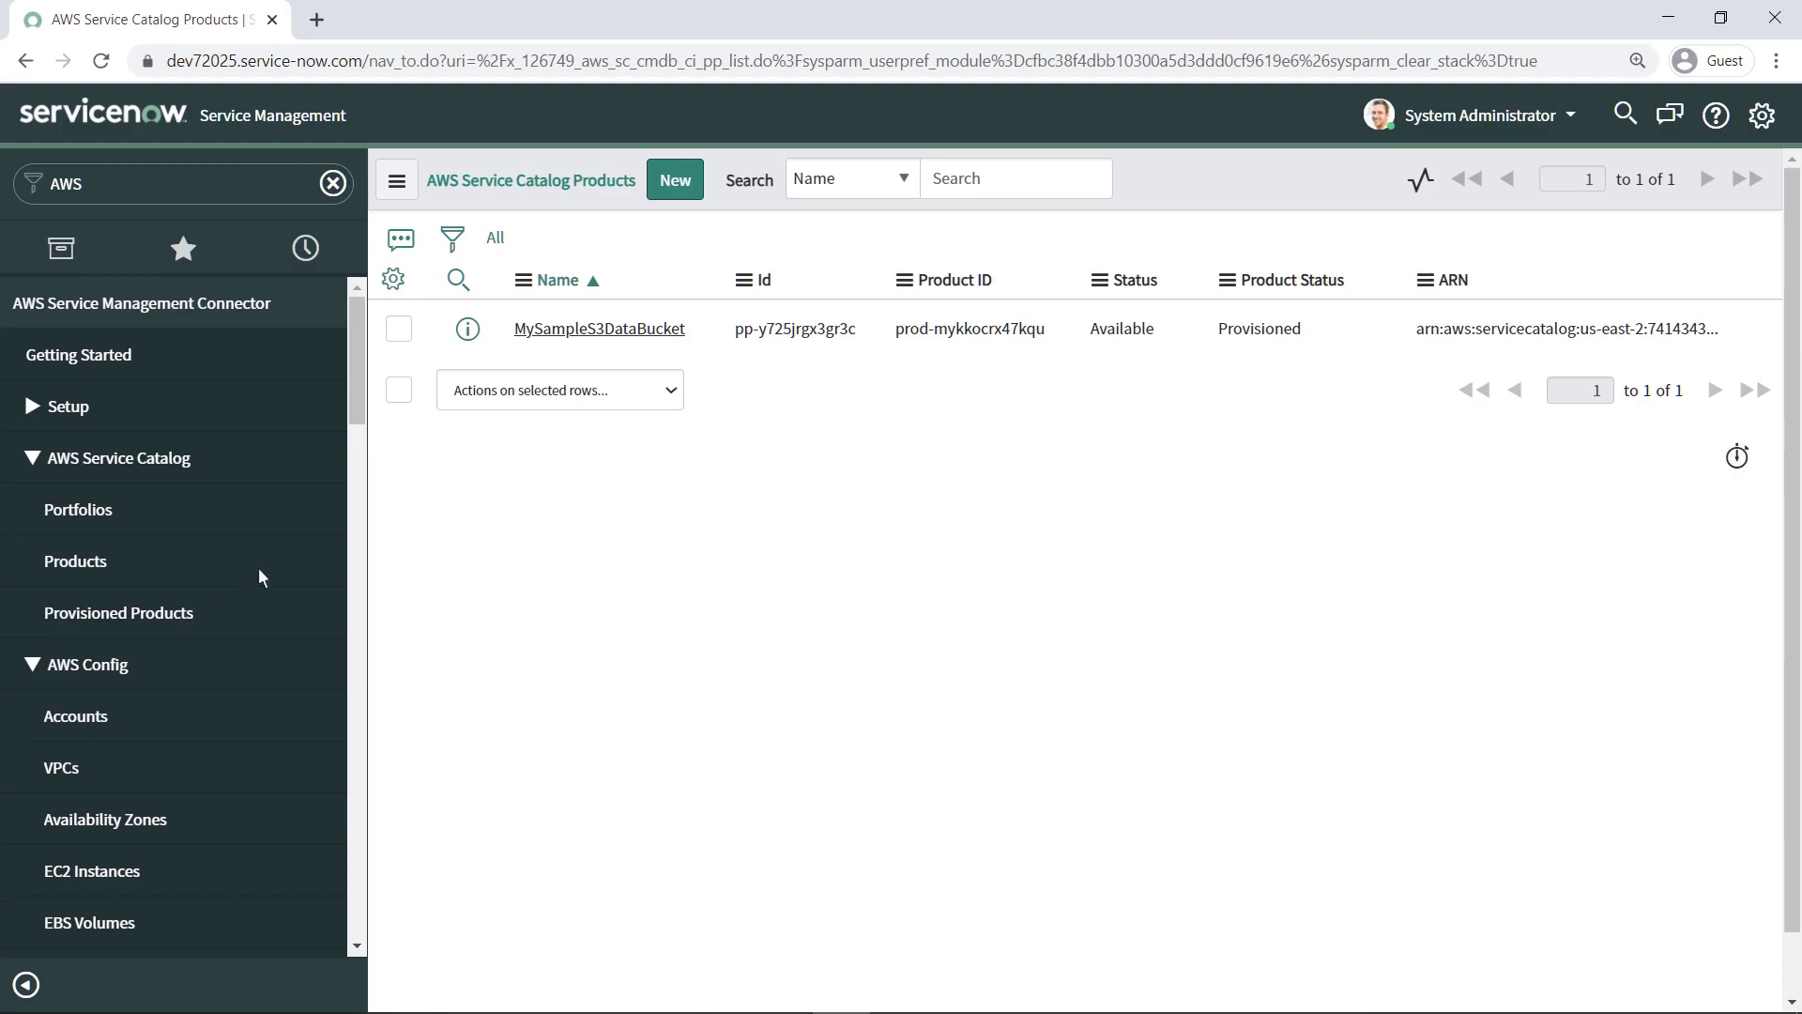
click(672, 342)
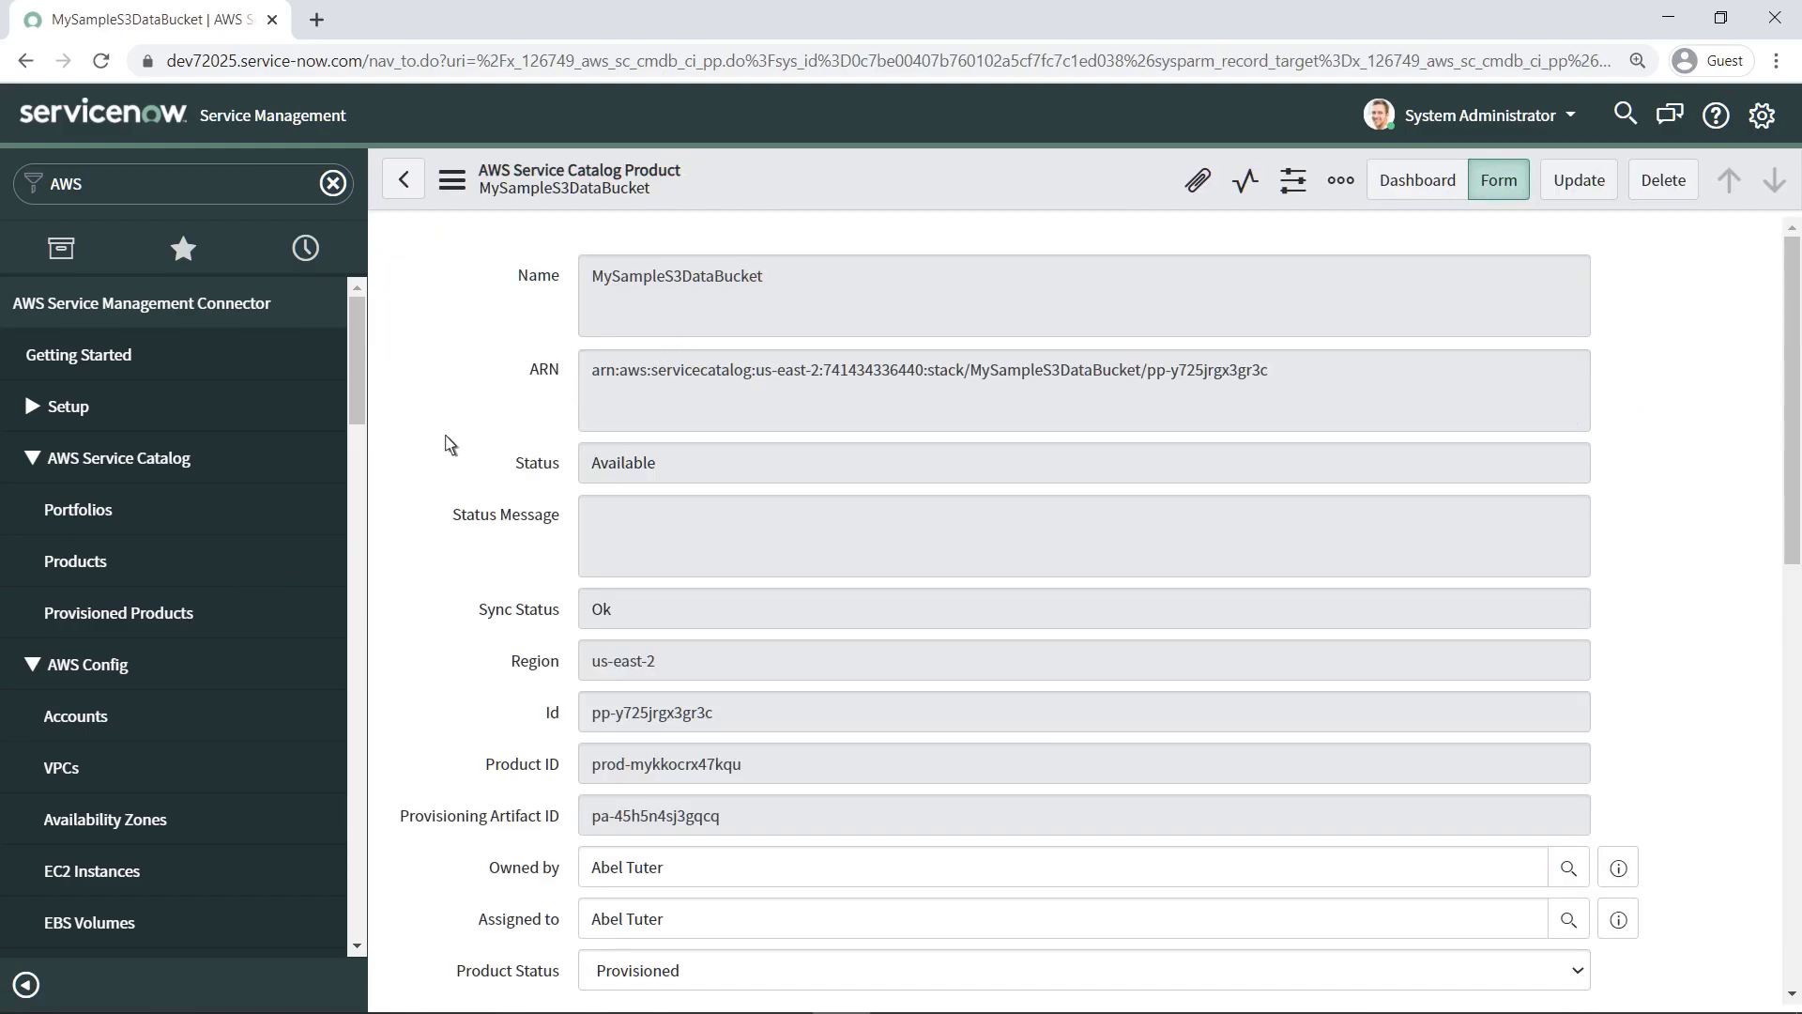
scroll(295, 483, down, 4)
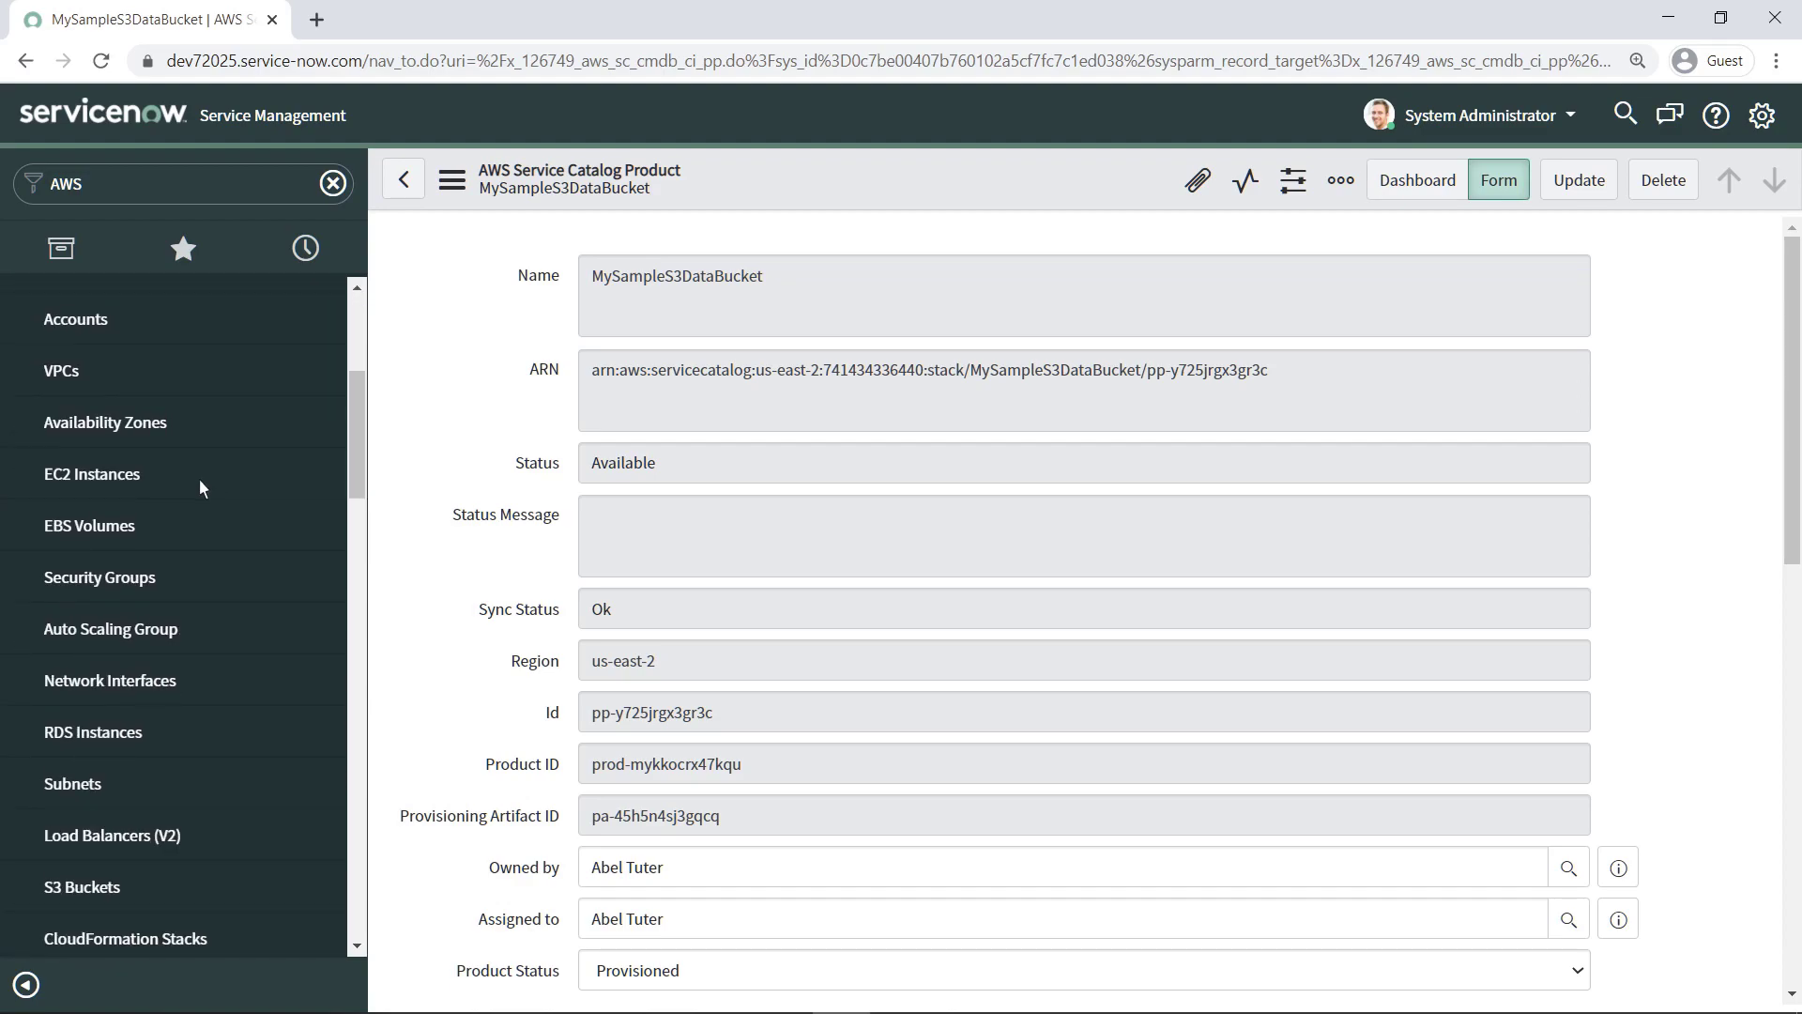
Open AppServer01 from AWS Config > EC2 Instances and view its dependency map
click(129, 481)
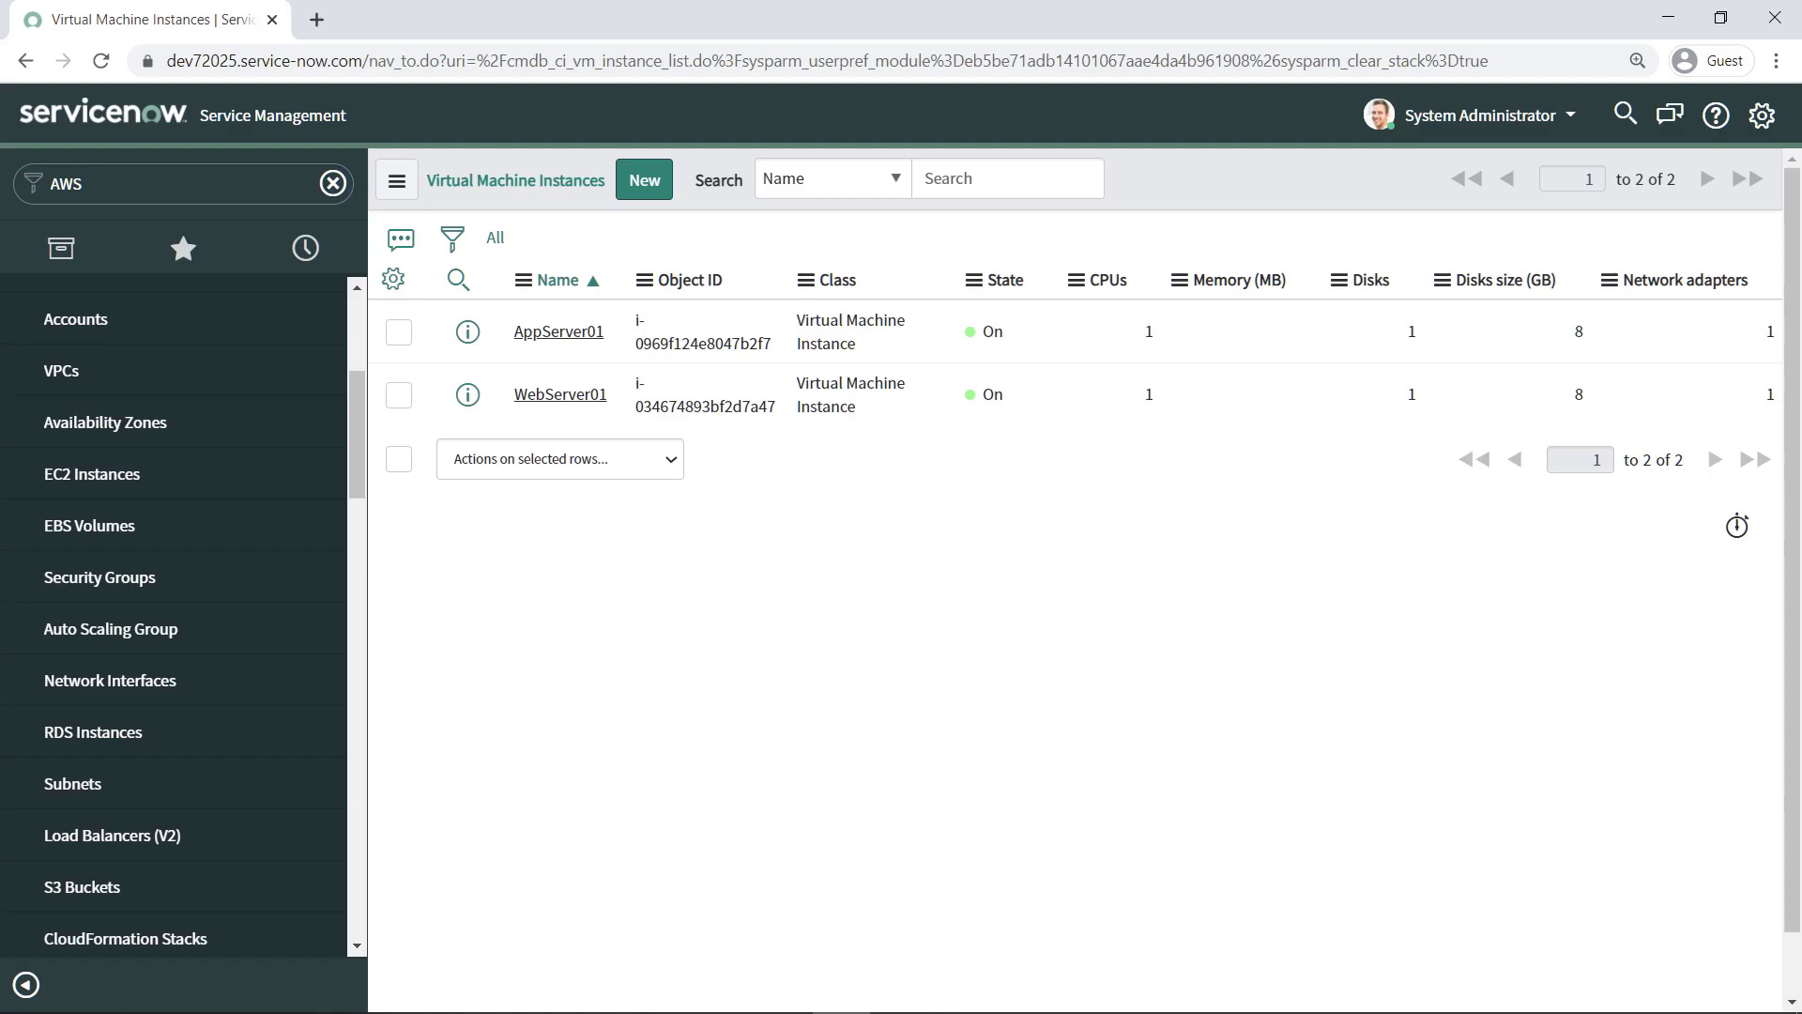
scroll(130, 482, down, 1)
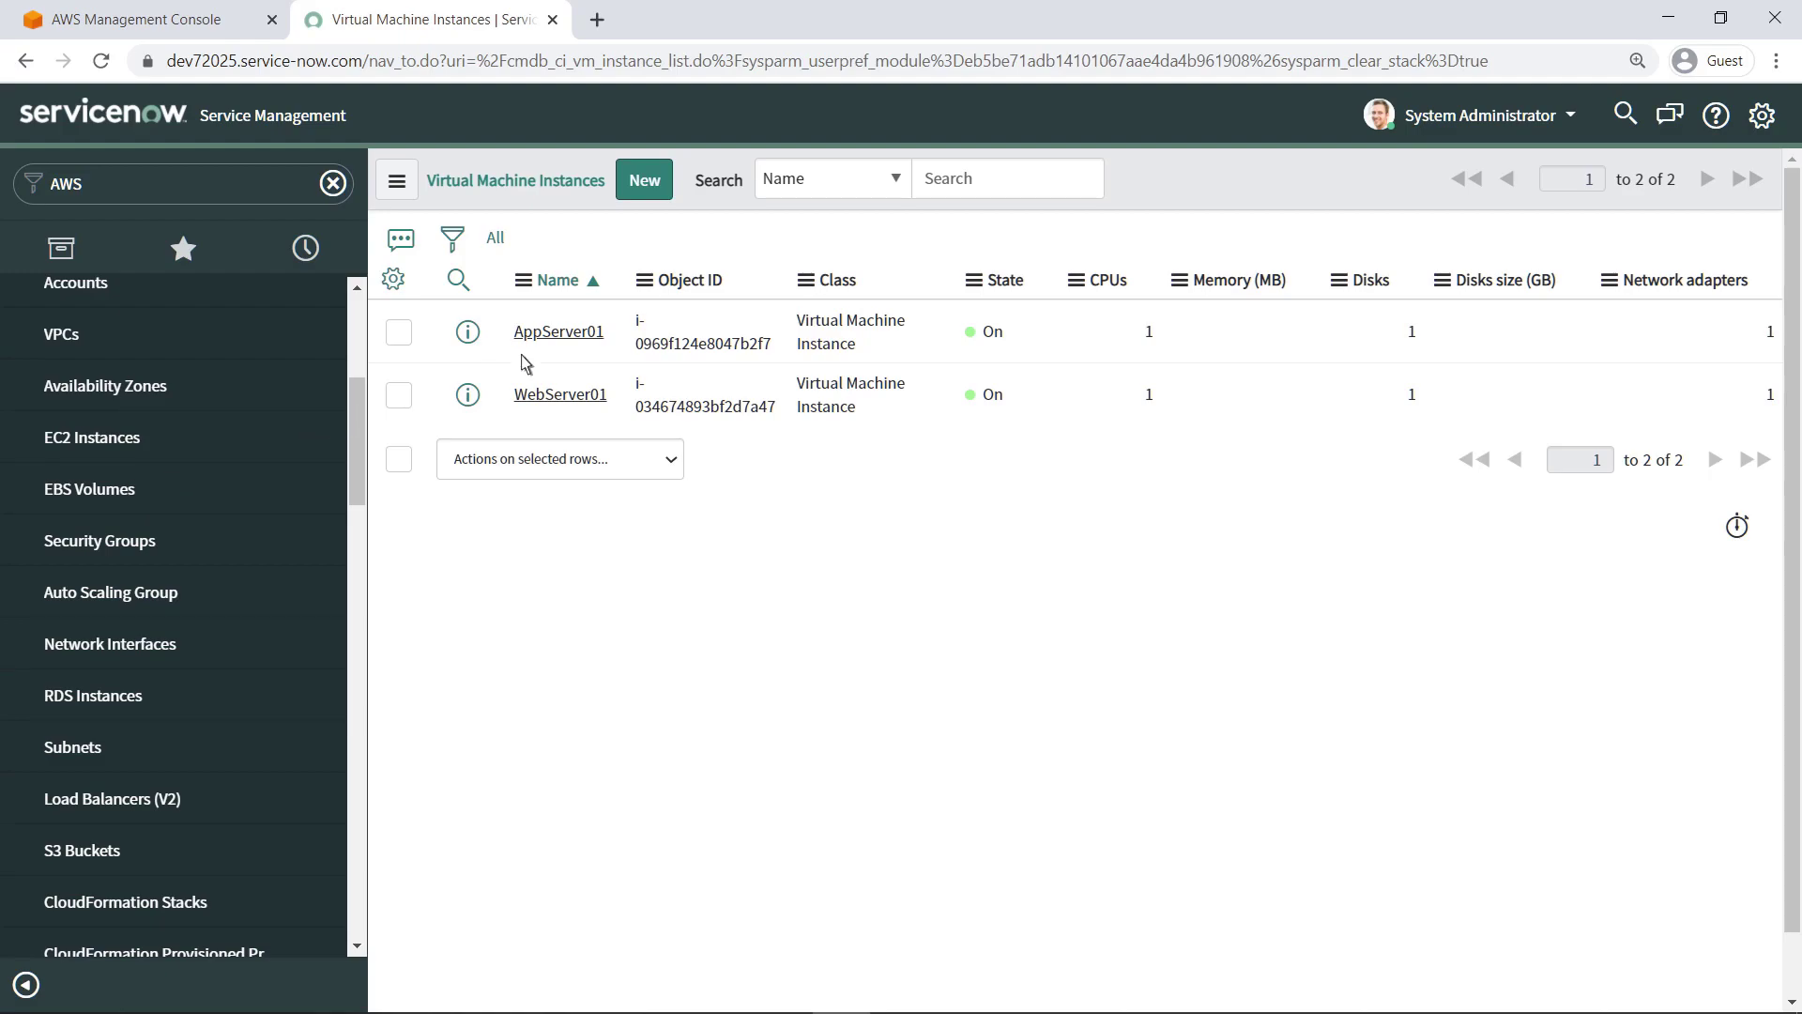
click(558, 332)
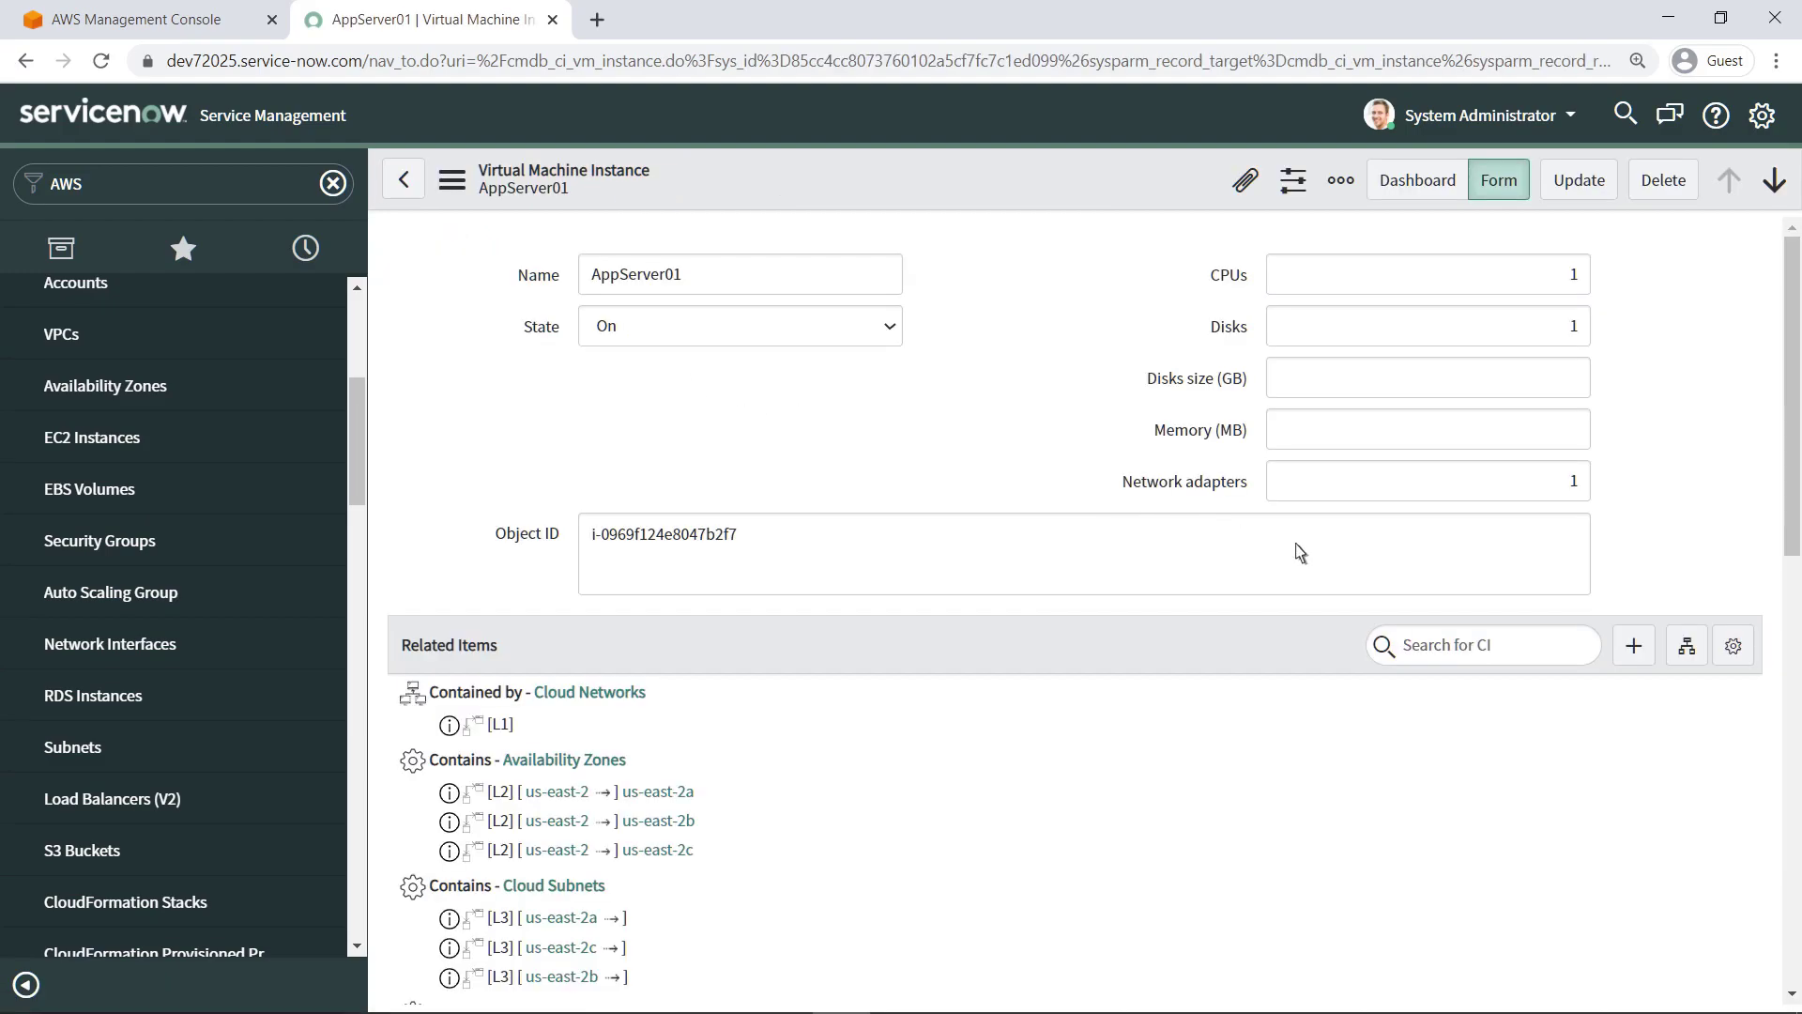
click(1686, 648)
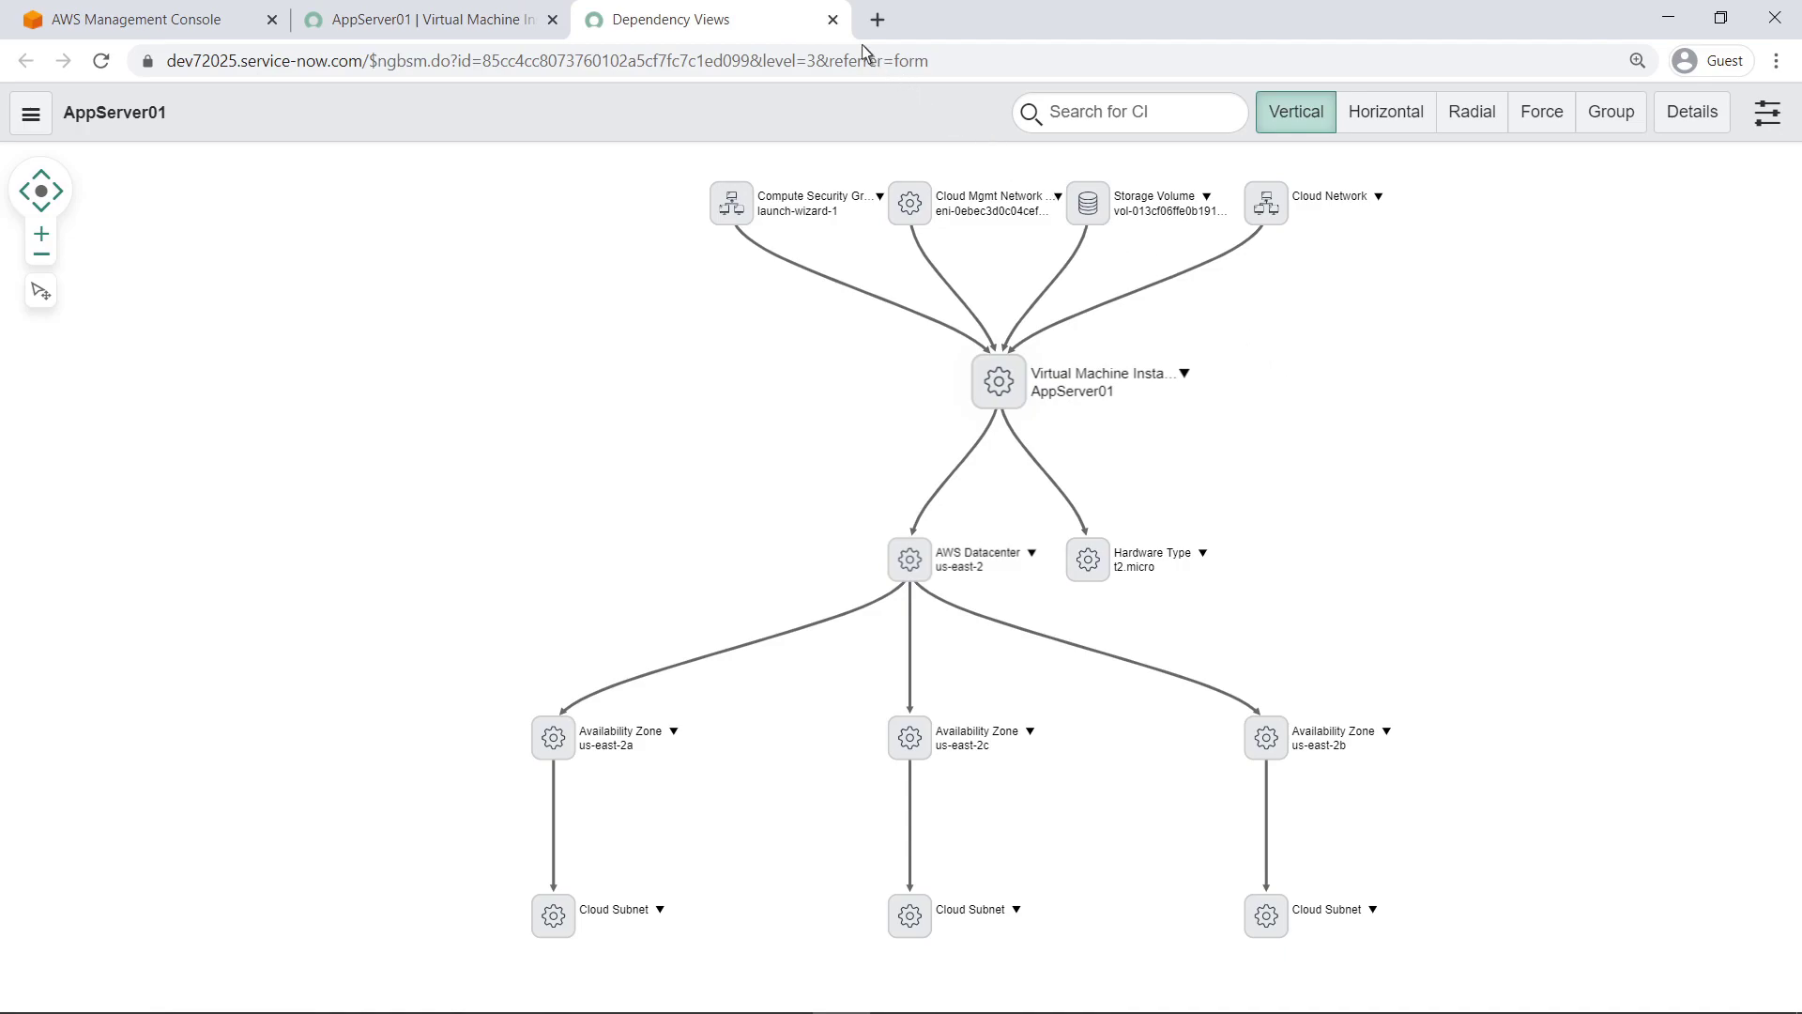
click(832, 19)
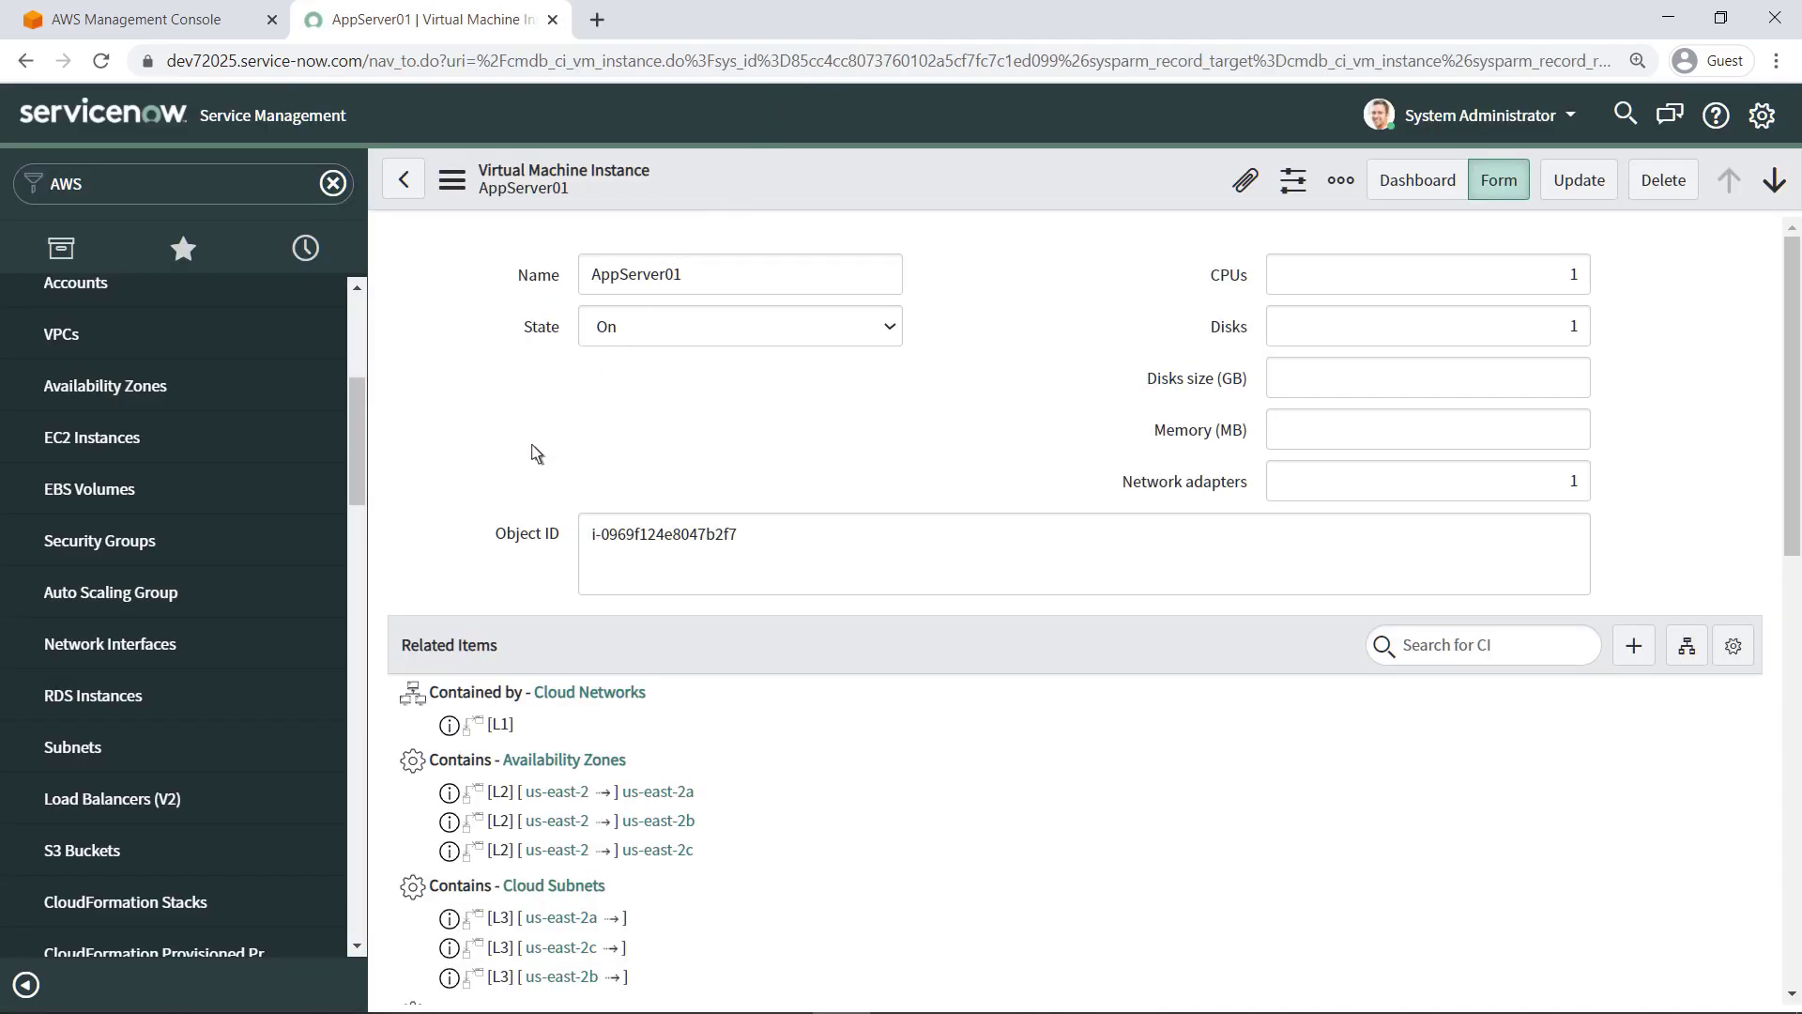
Open AWS Systems Manager > Automation Documents from the navigator
scroll(210, 507, down, 5)
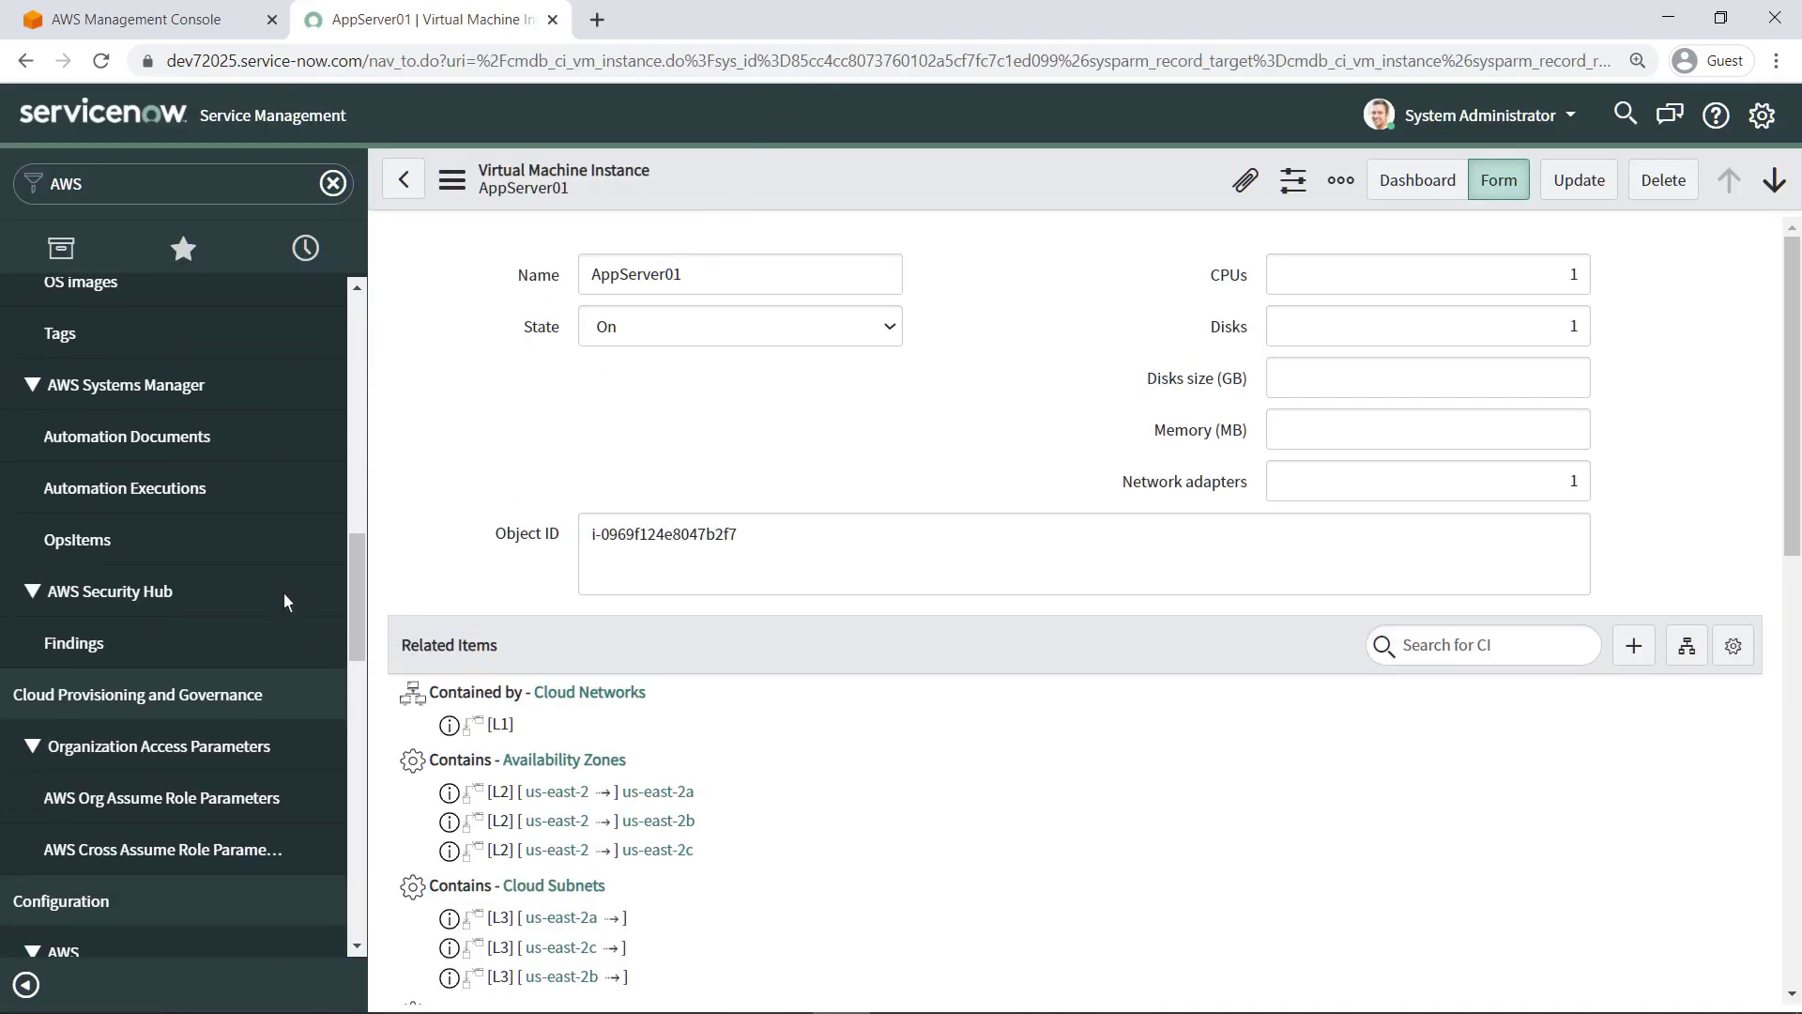
click(166, 455)
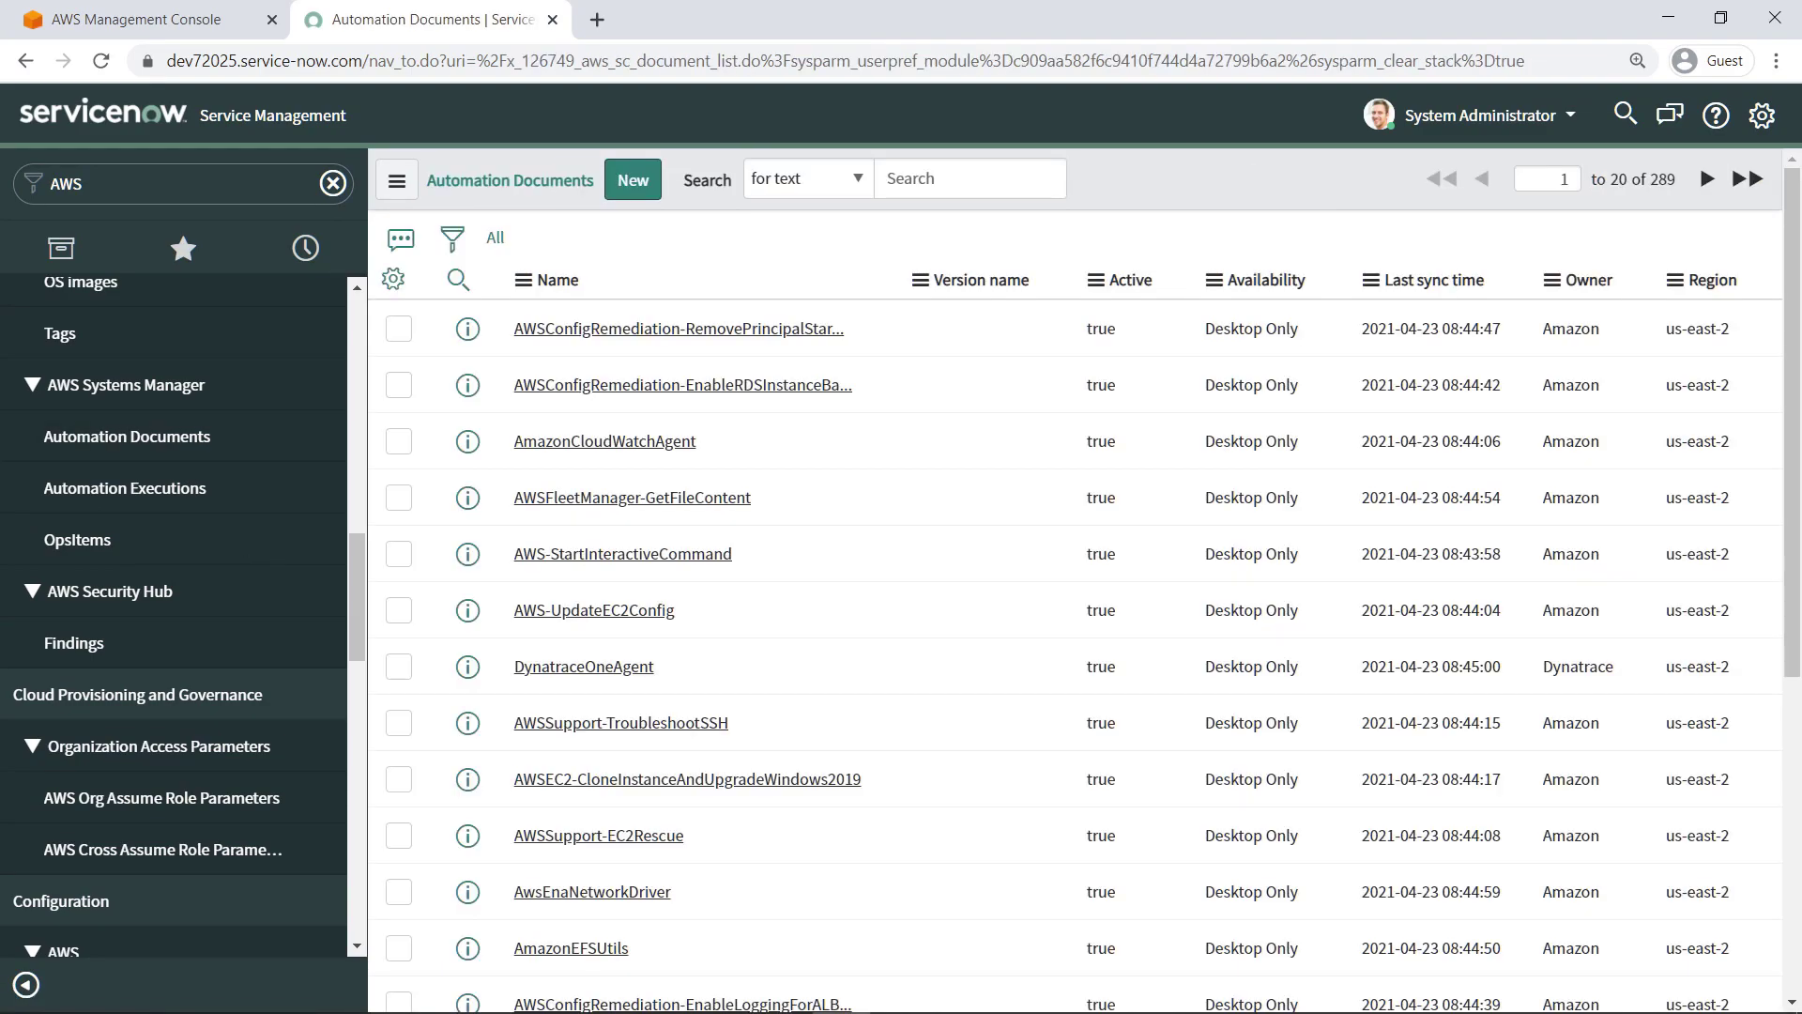